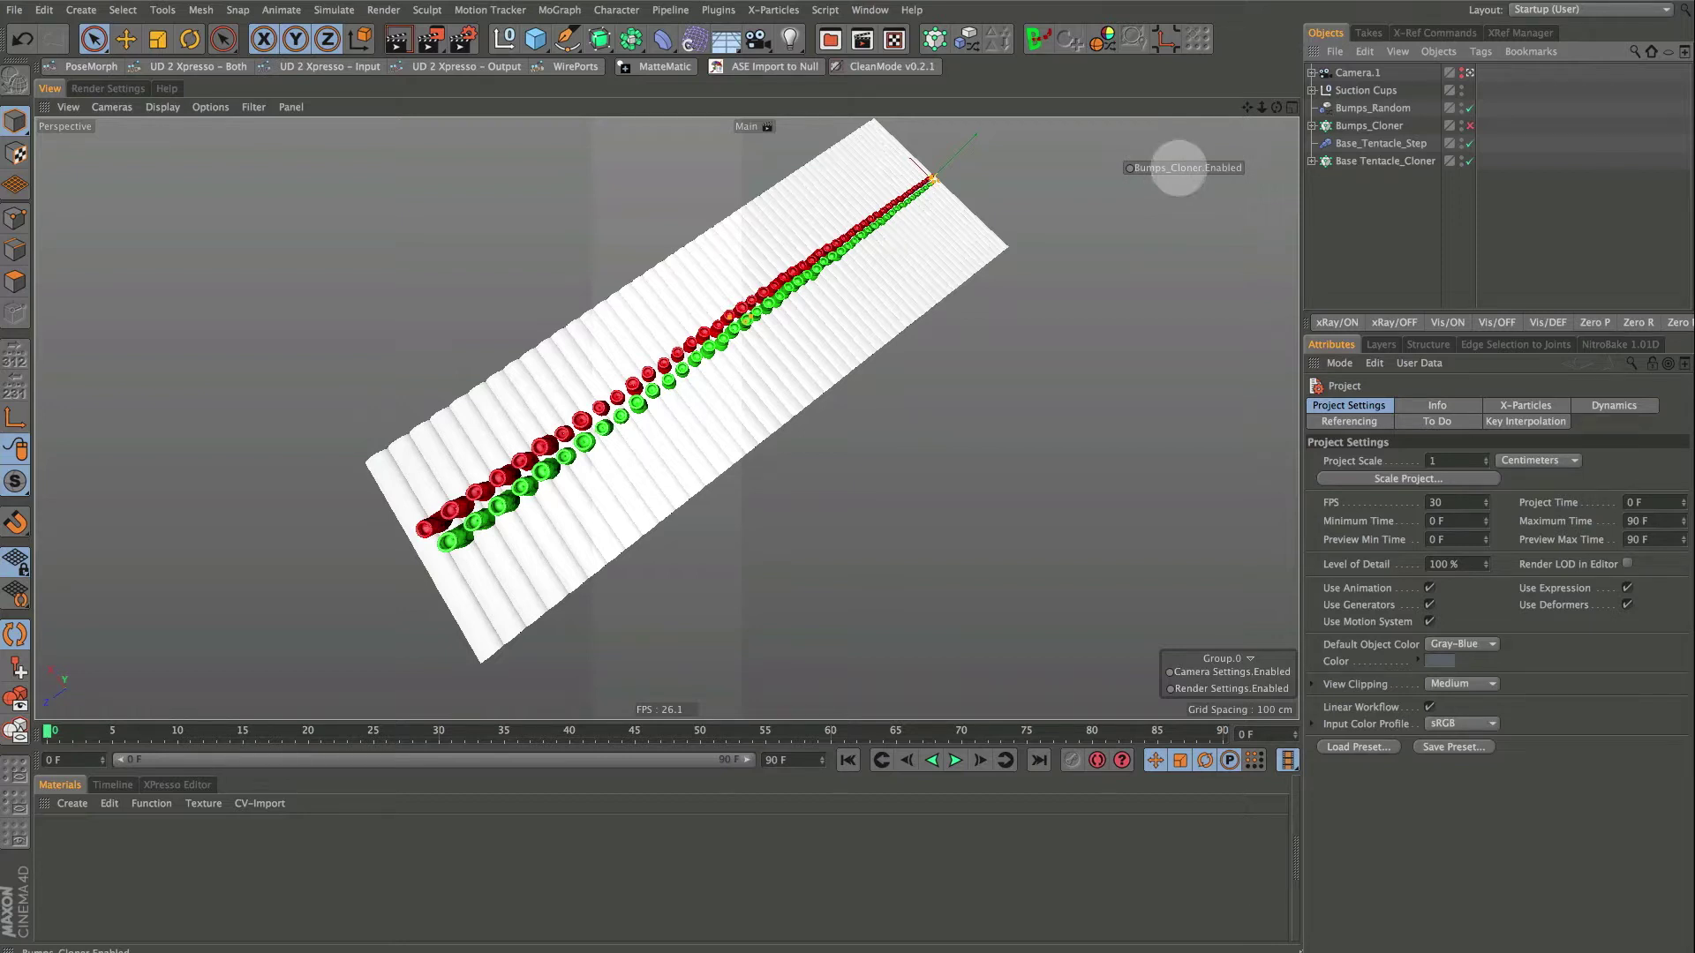
Toggle the Bumps_Cloner on and off to preview its bumps, and inspect the suction cups along the tentacle up close
click(1179, 167)
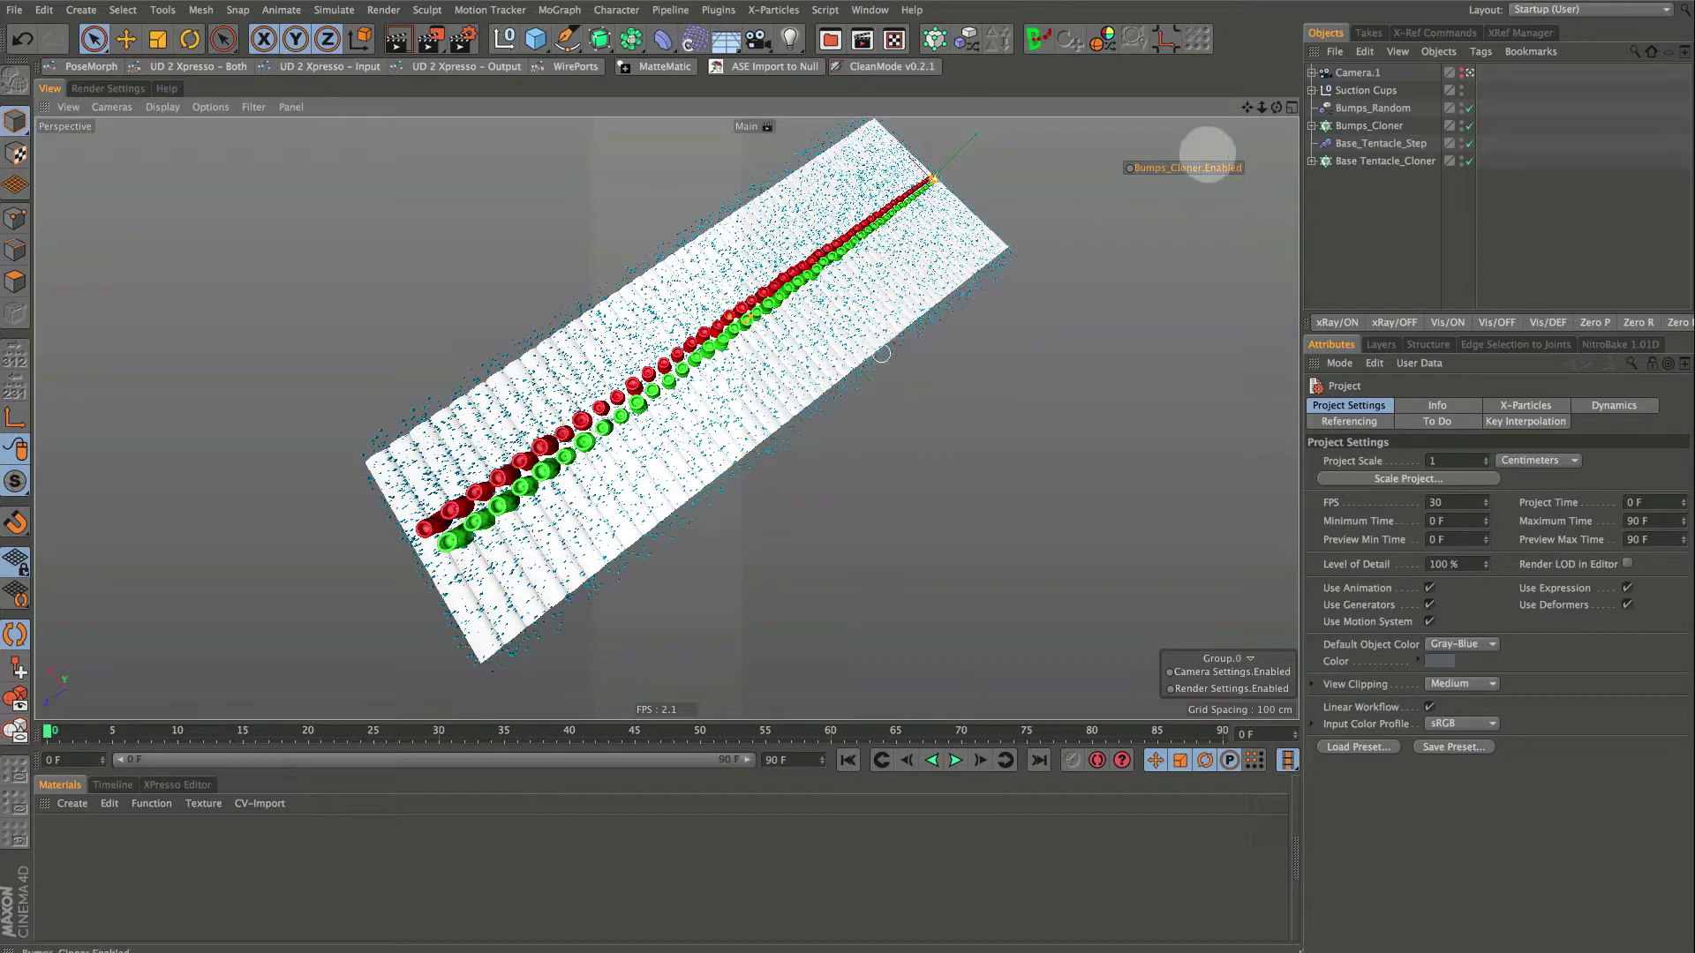
click(1178, 166)
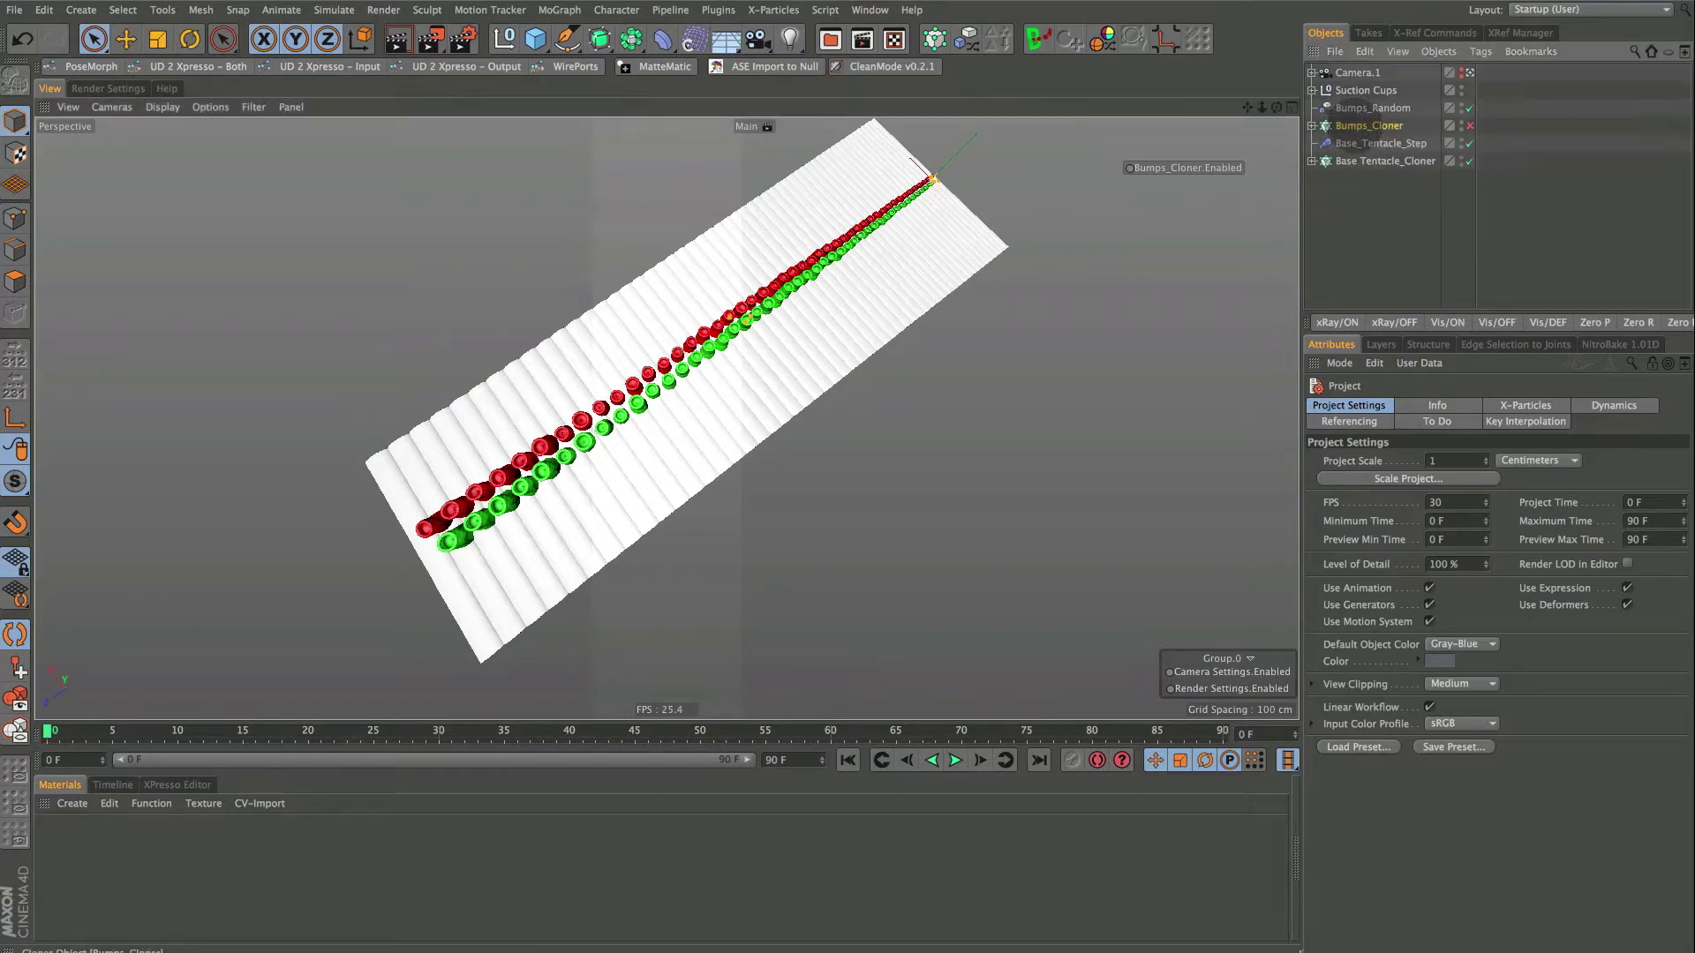
click(1368, 125)
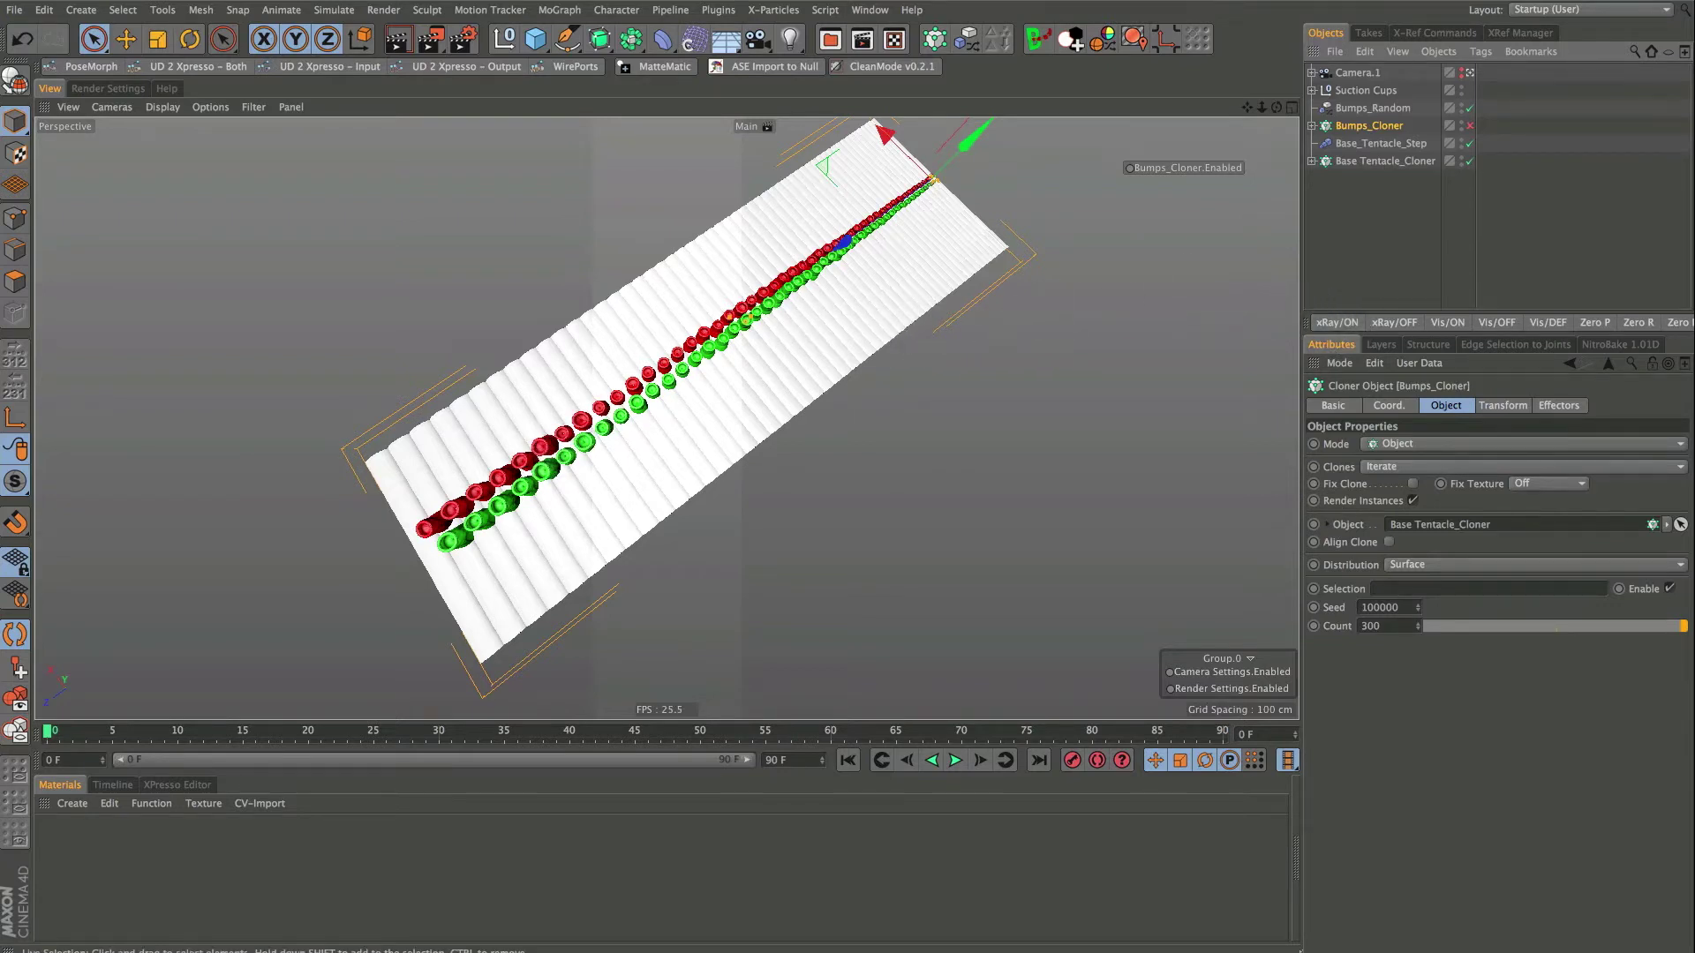
mouse_move(755, 319)
alt+mouse_down()
mouse_move(753, 375)
mouse_move(746, 335)
mouse_move(715, 317)
mouse_move(649, 369)
alt+mouse_up()
alt+right_drag(650, 374, 684, 370)
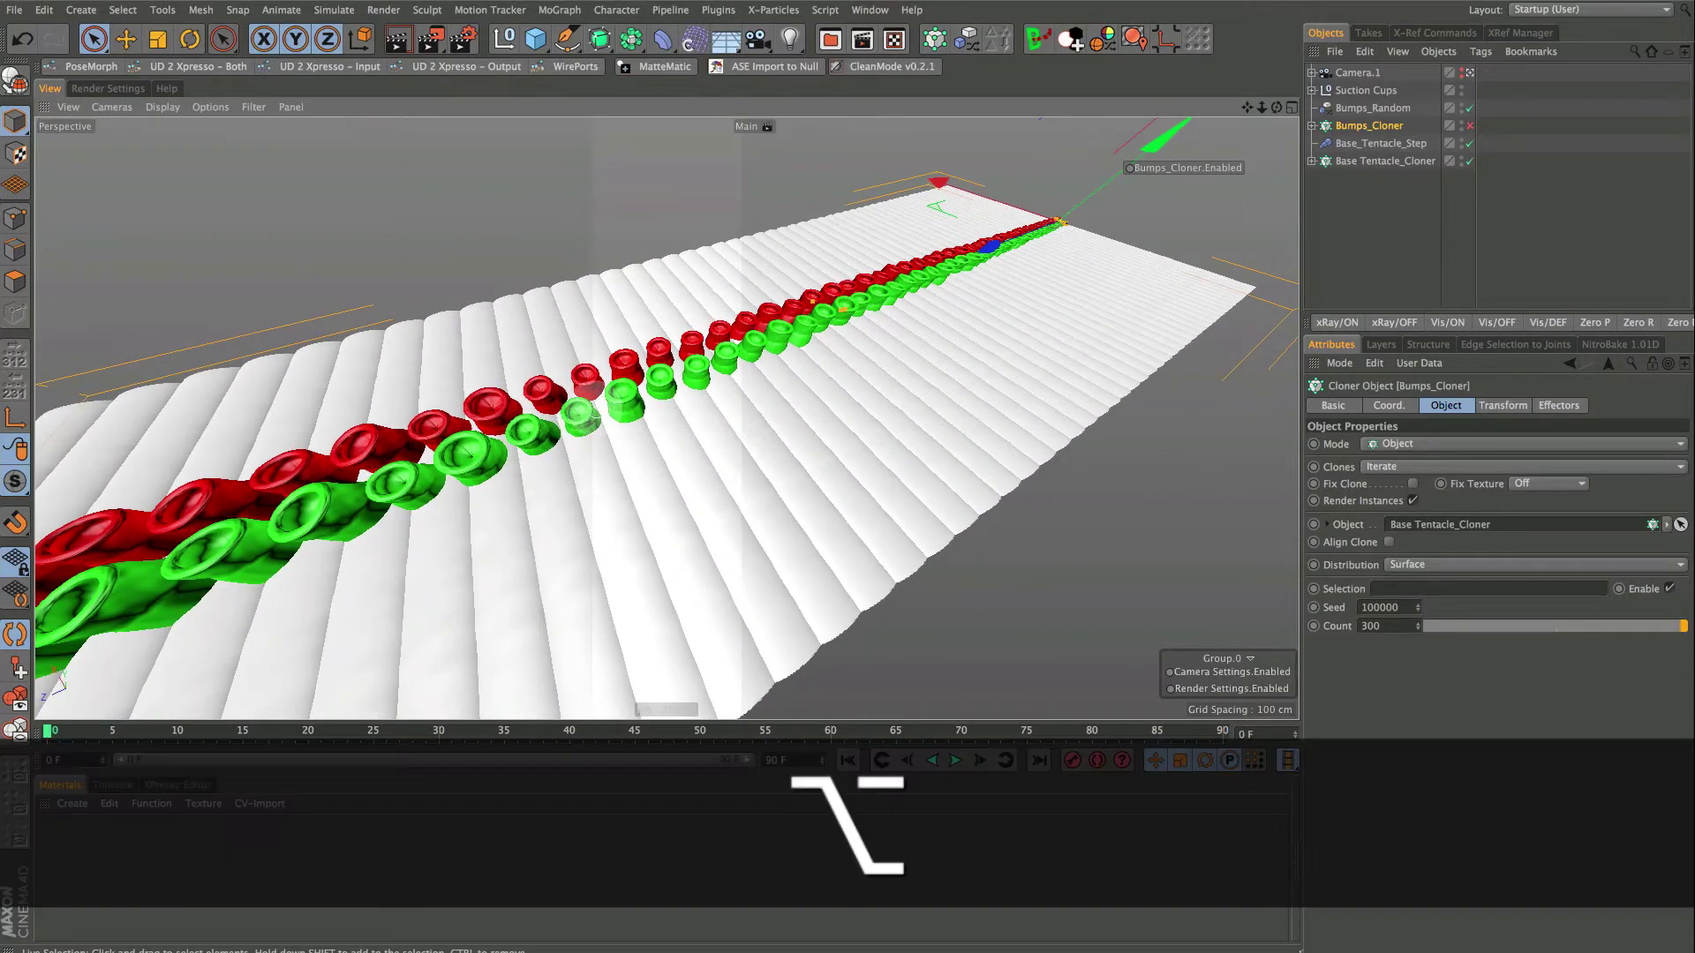
mouse_move(594, 410)
alt+right_down()
mouse_move(651, 397)
mouse_move(593, 433)
alt+right_up()
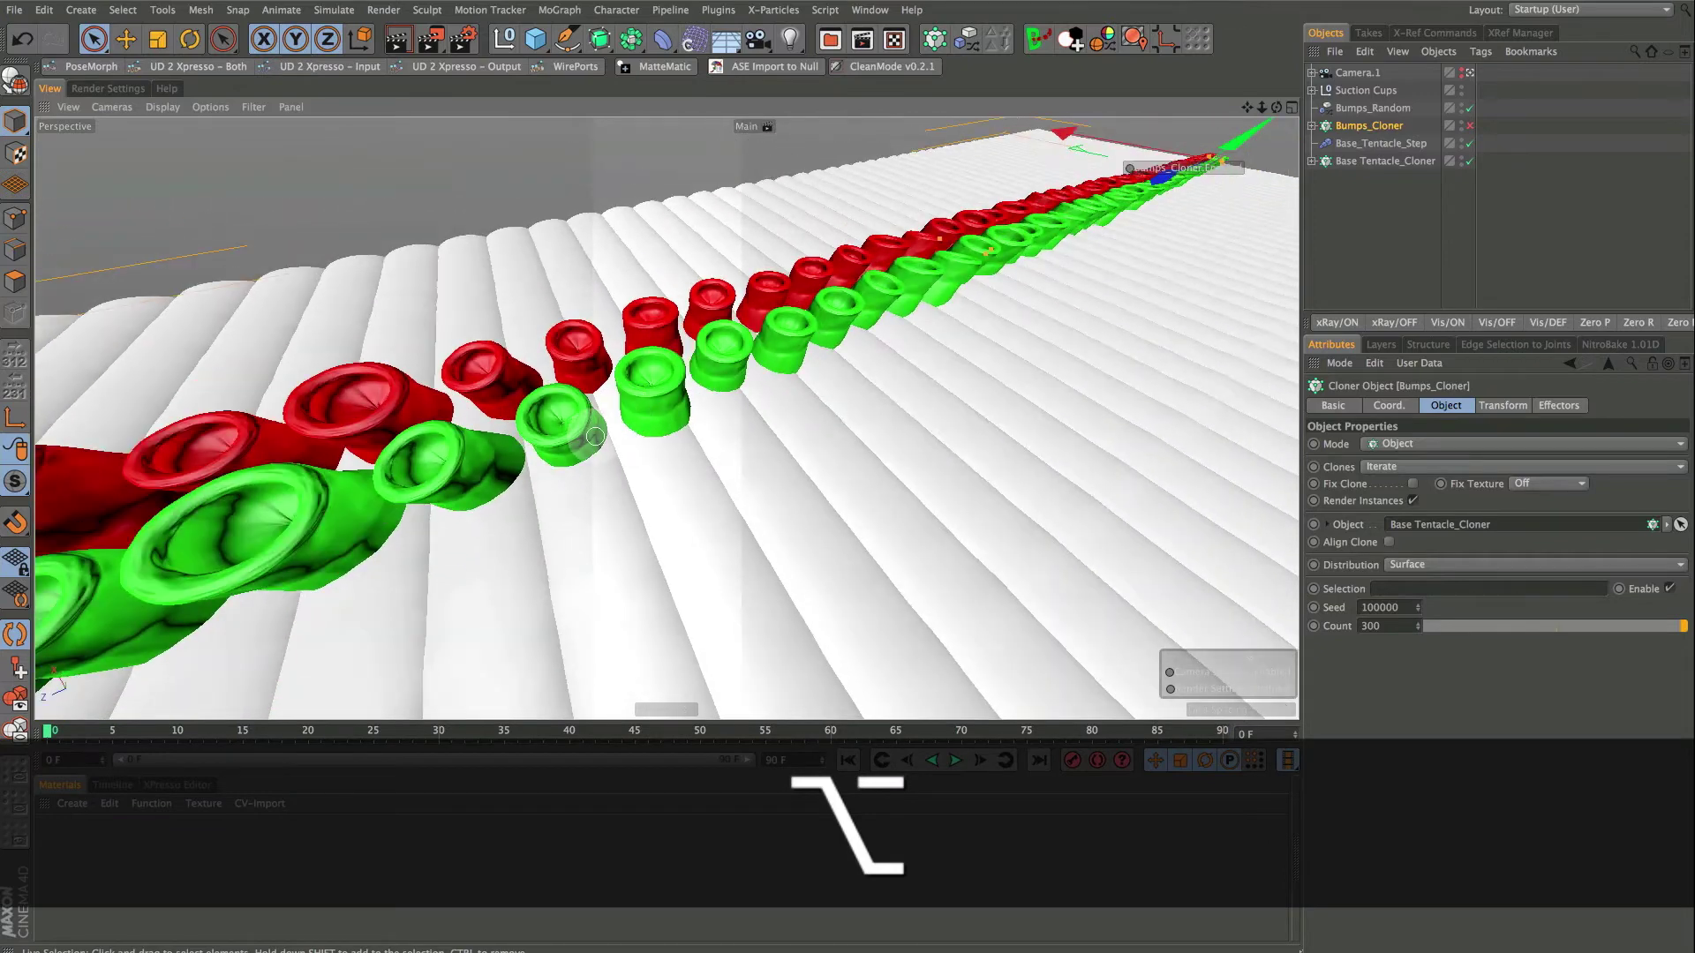
alt+drag(622, 411, 652, 446)
alt+right_drag(661, 437, 622, 452)
click(536, 39)
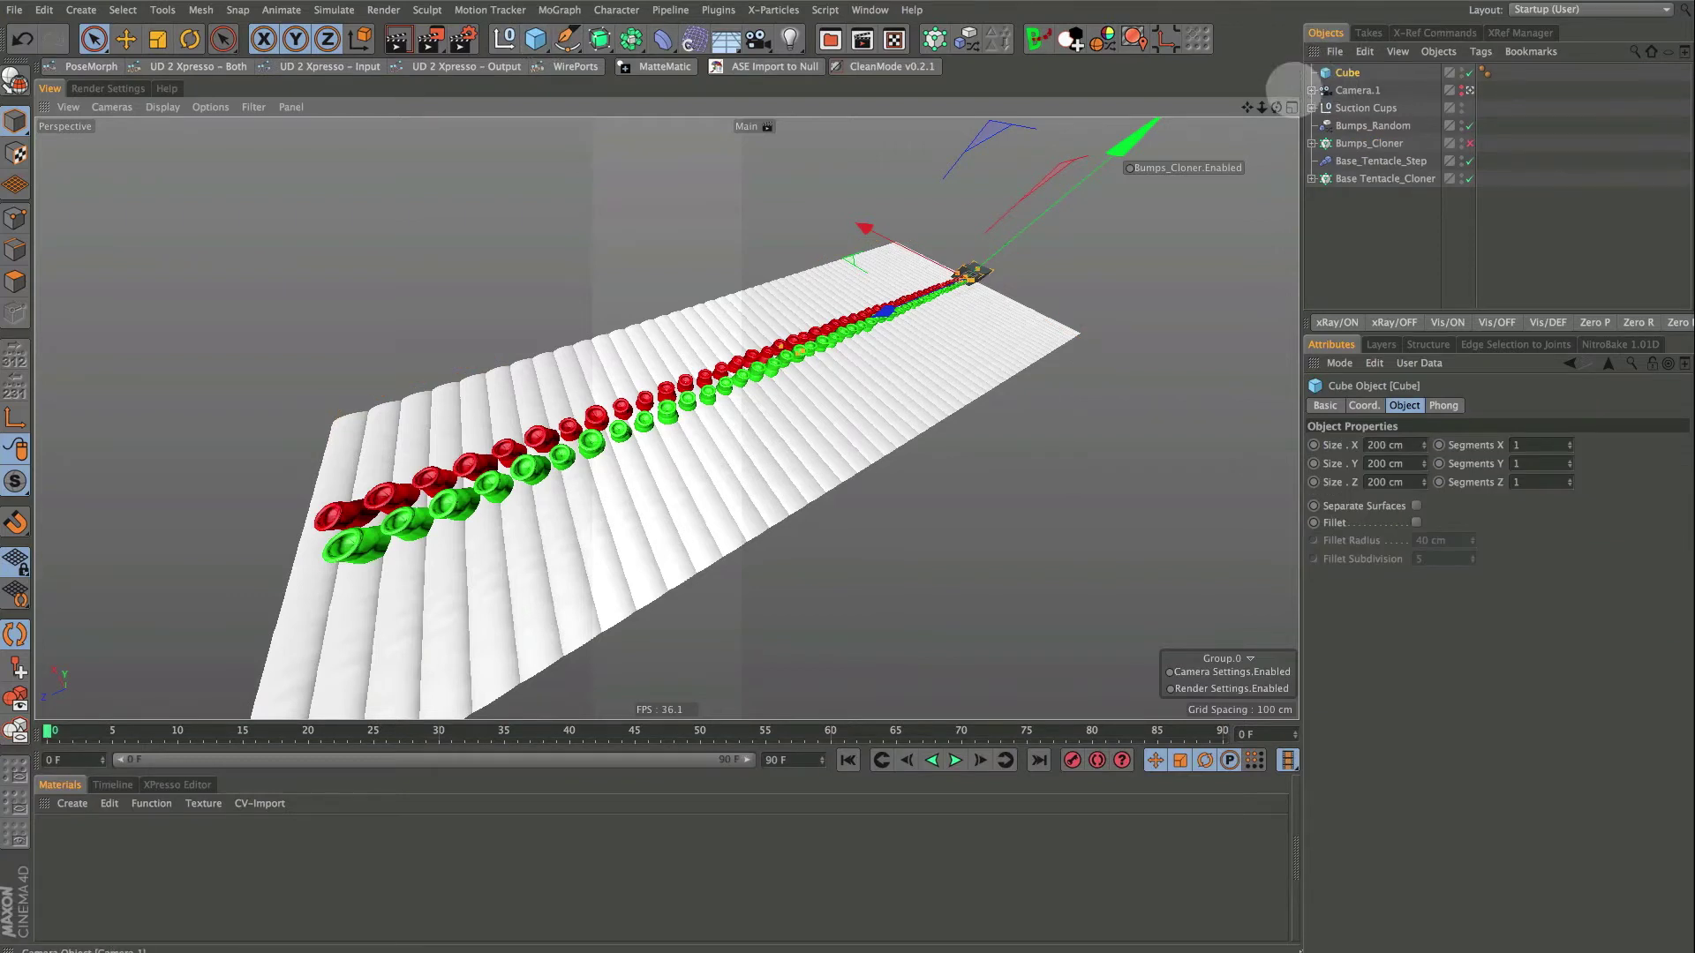
key(Delete)
click(535, 39)
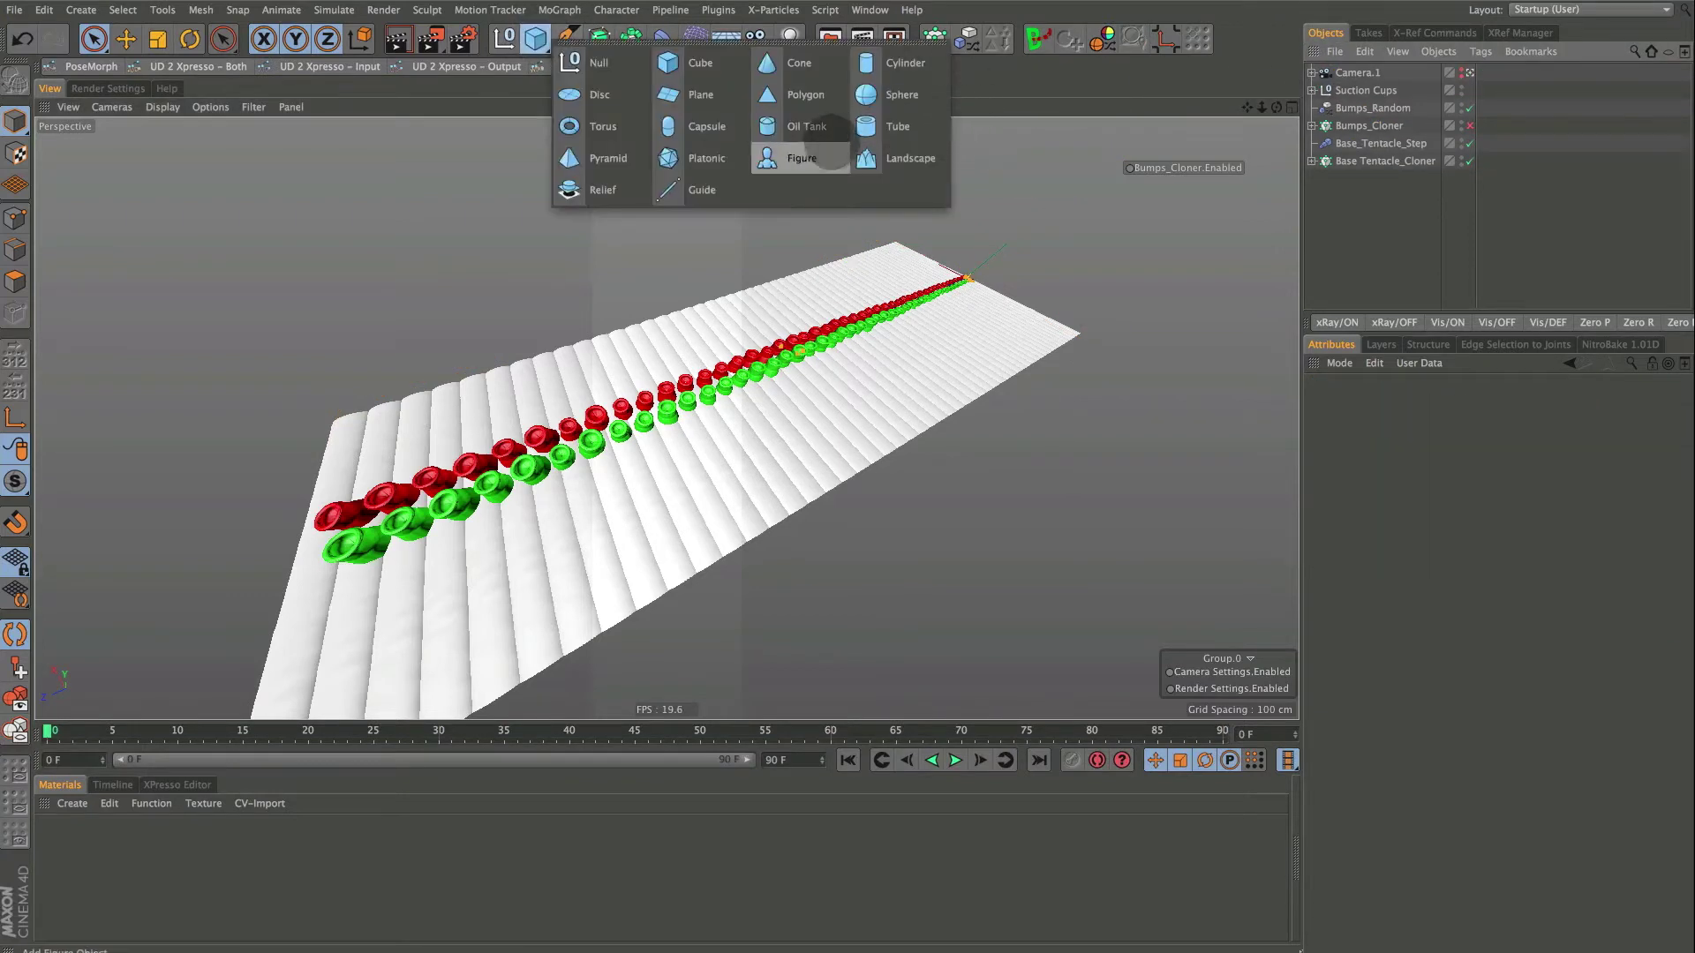
click(883, 127)
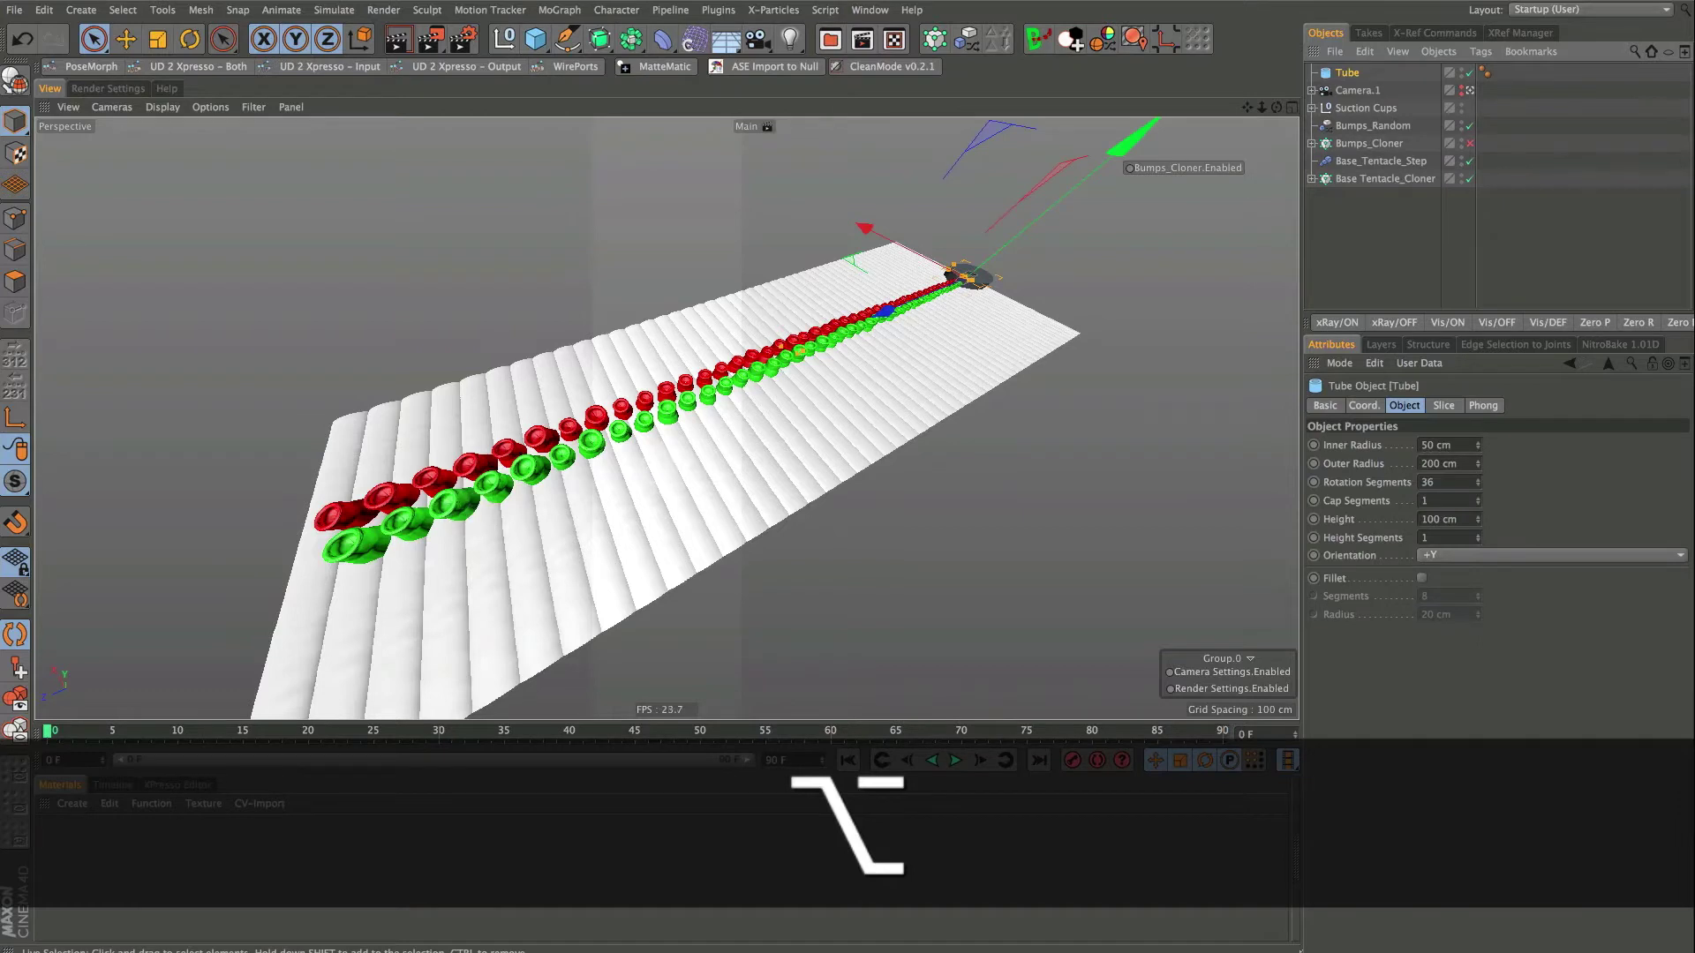
alt+right_drag(651, 478, 654, 474)
alt+drag(655, 473, 659, 498)
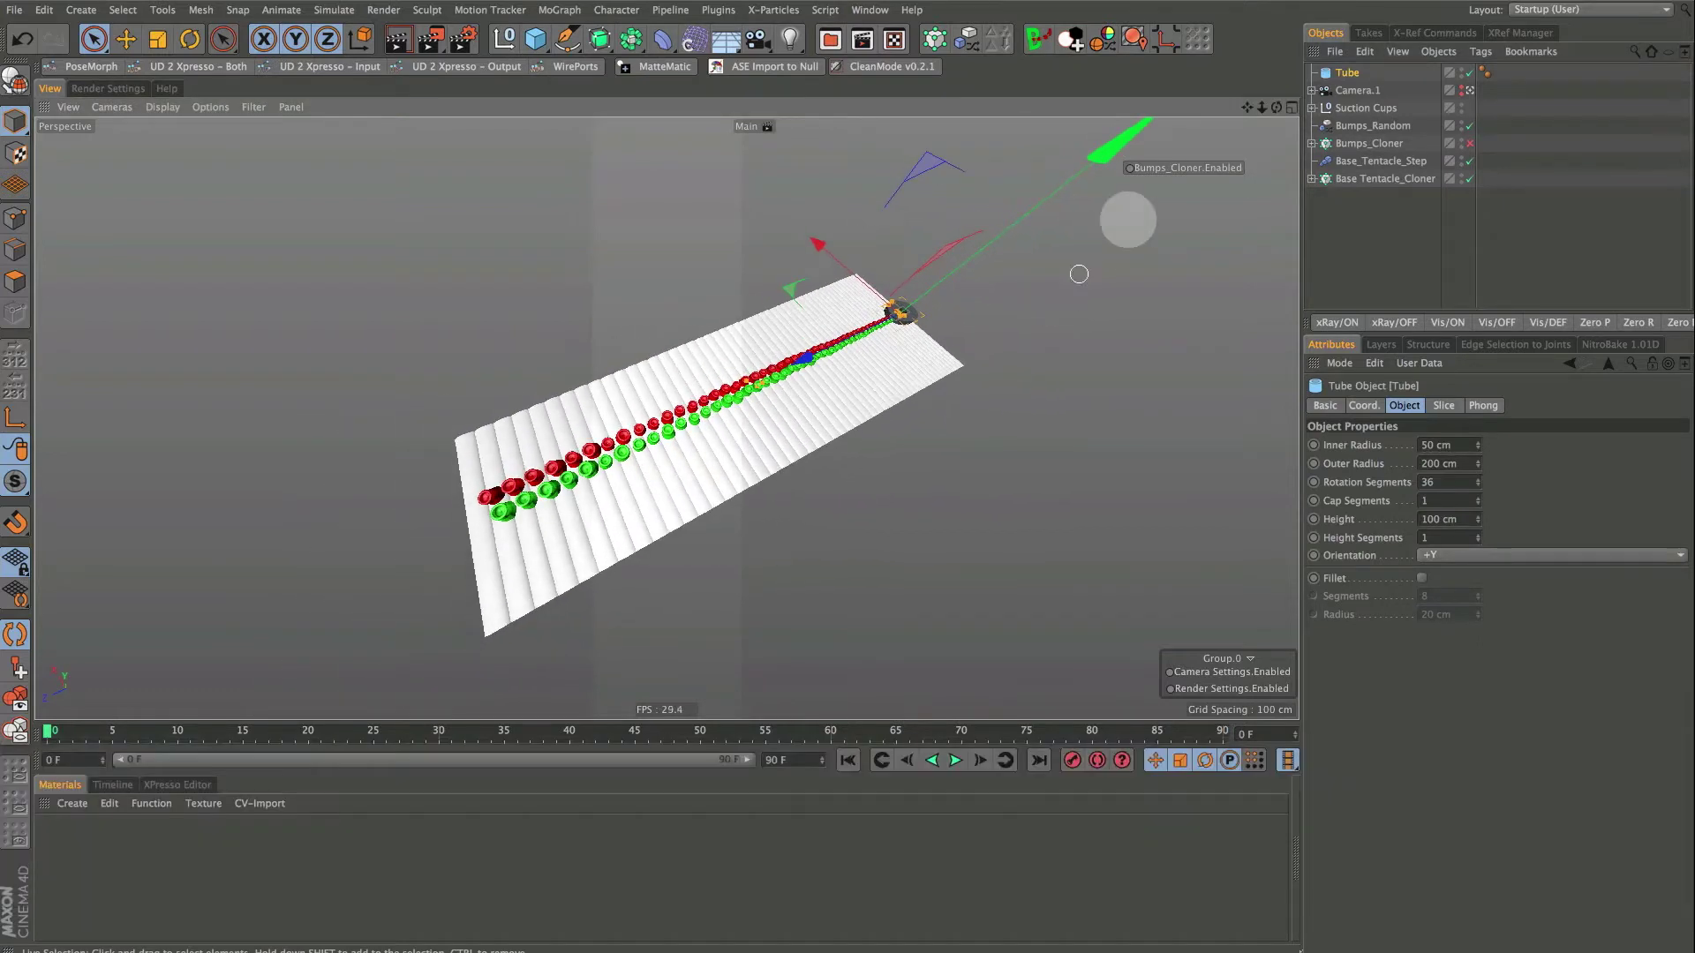
key(Delete)
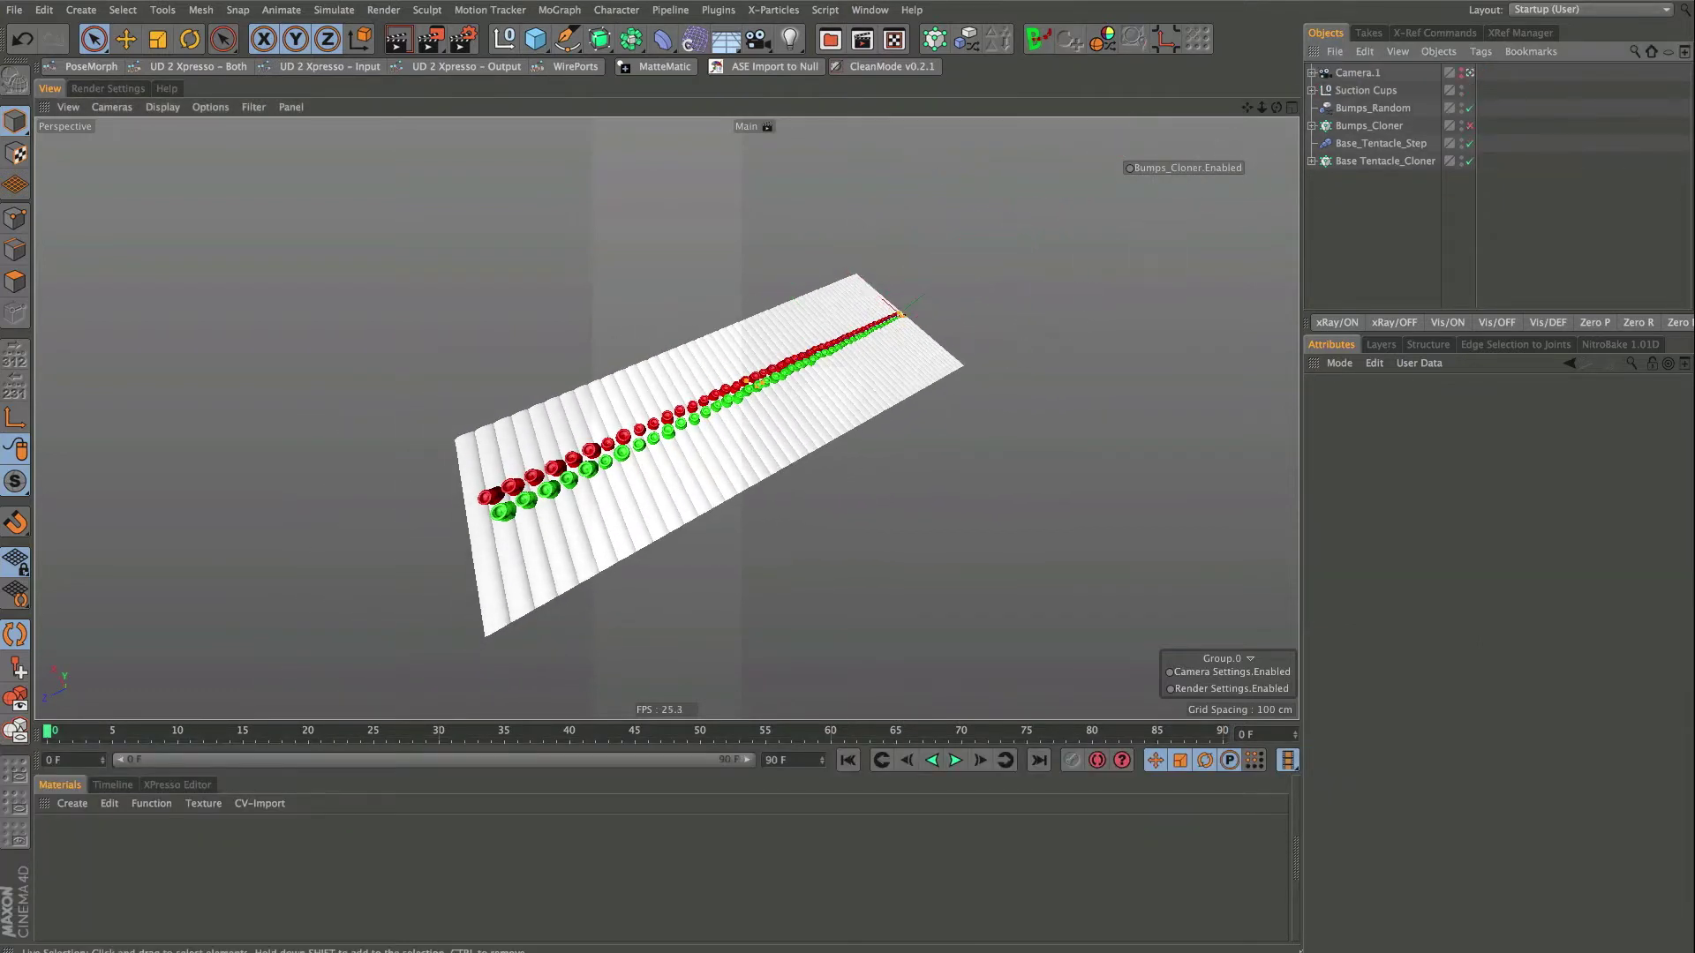
Examine the flat tentacle surface and its red and green suction cup rows from several angles
alt+right_drag(608, 502, 608, 482)
alt+drag(667, 420, 699, 254)
alt+drag(692, 509, 602, 503)
alt+drag(735, 481, 812, 595)
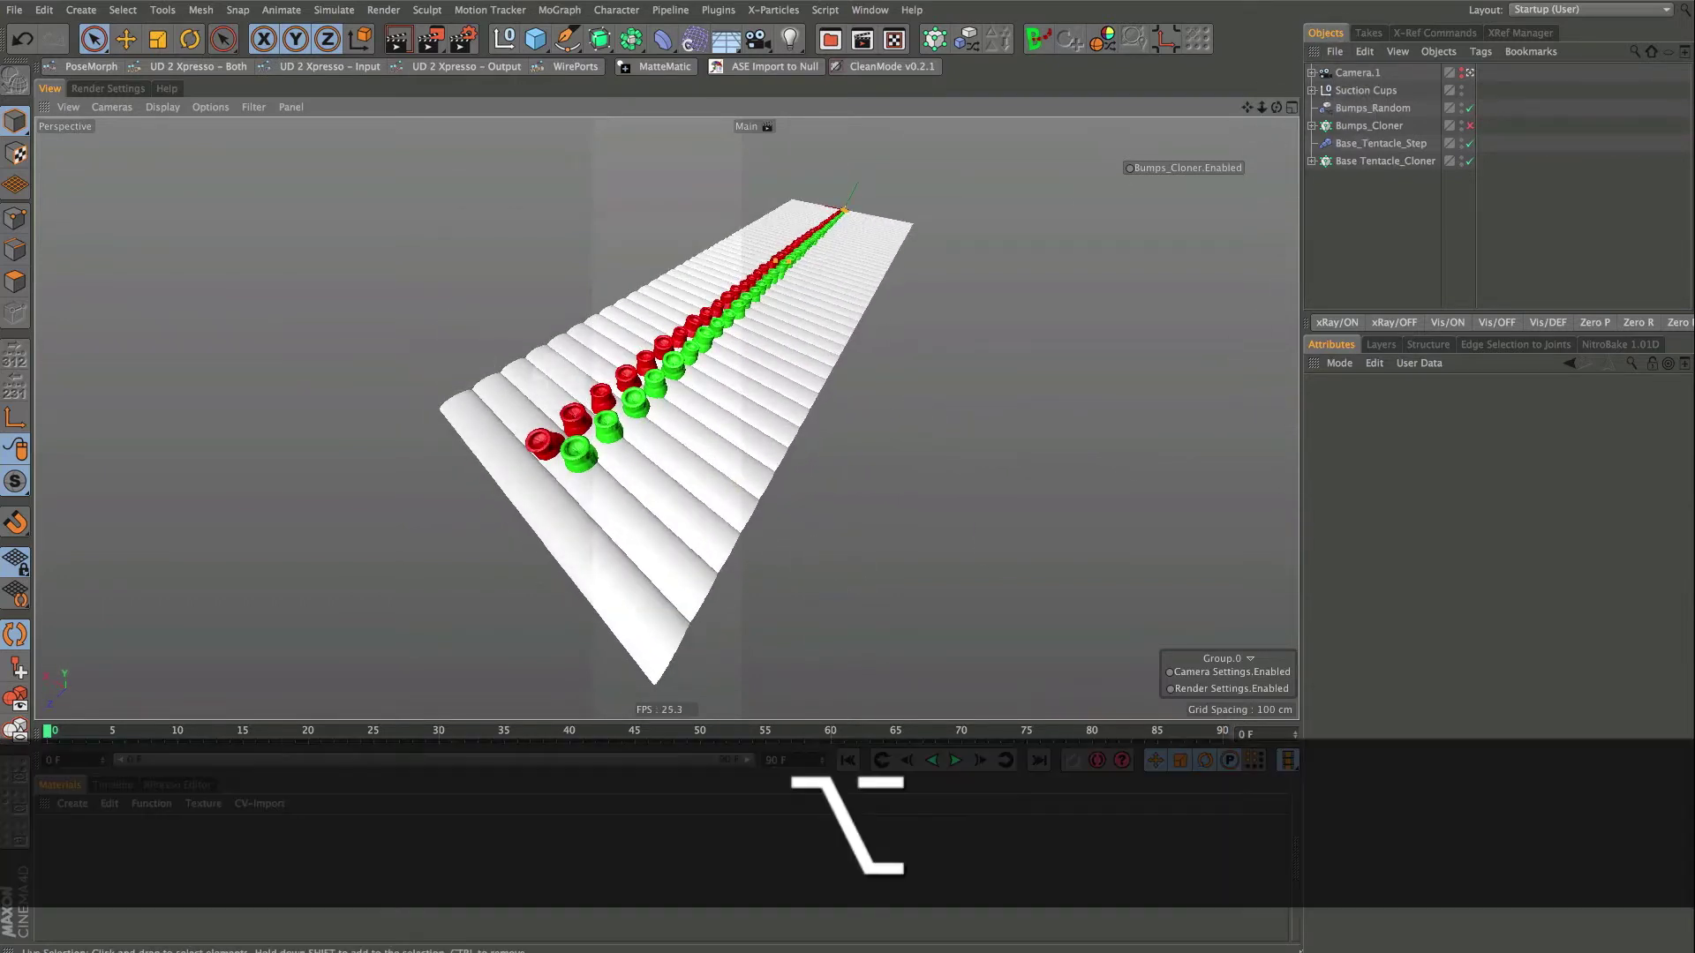
alt+scroll(663, 399, down, 5)
alt+drag(692, 365, 689, 402)
alt+right_drag(688, 402, 665, 429)
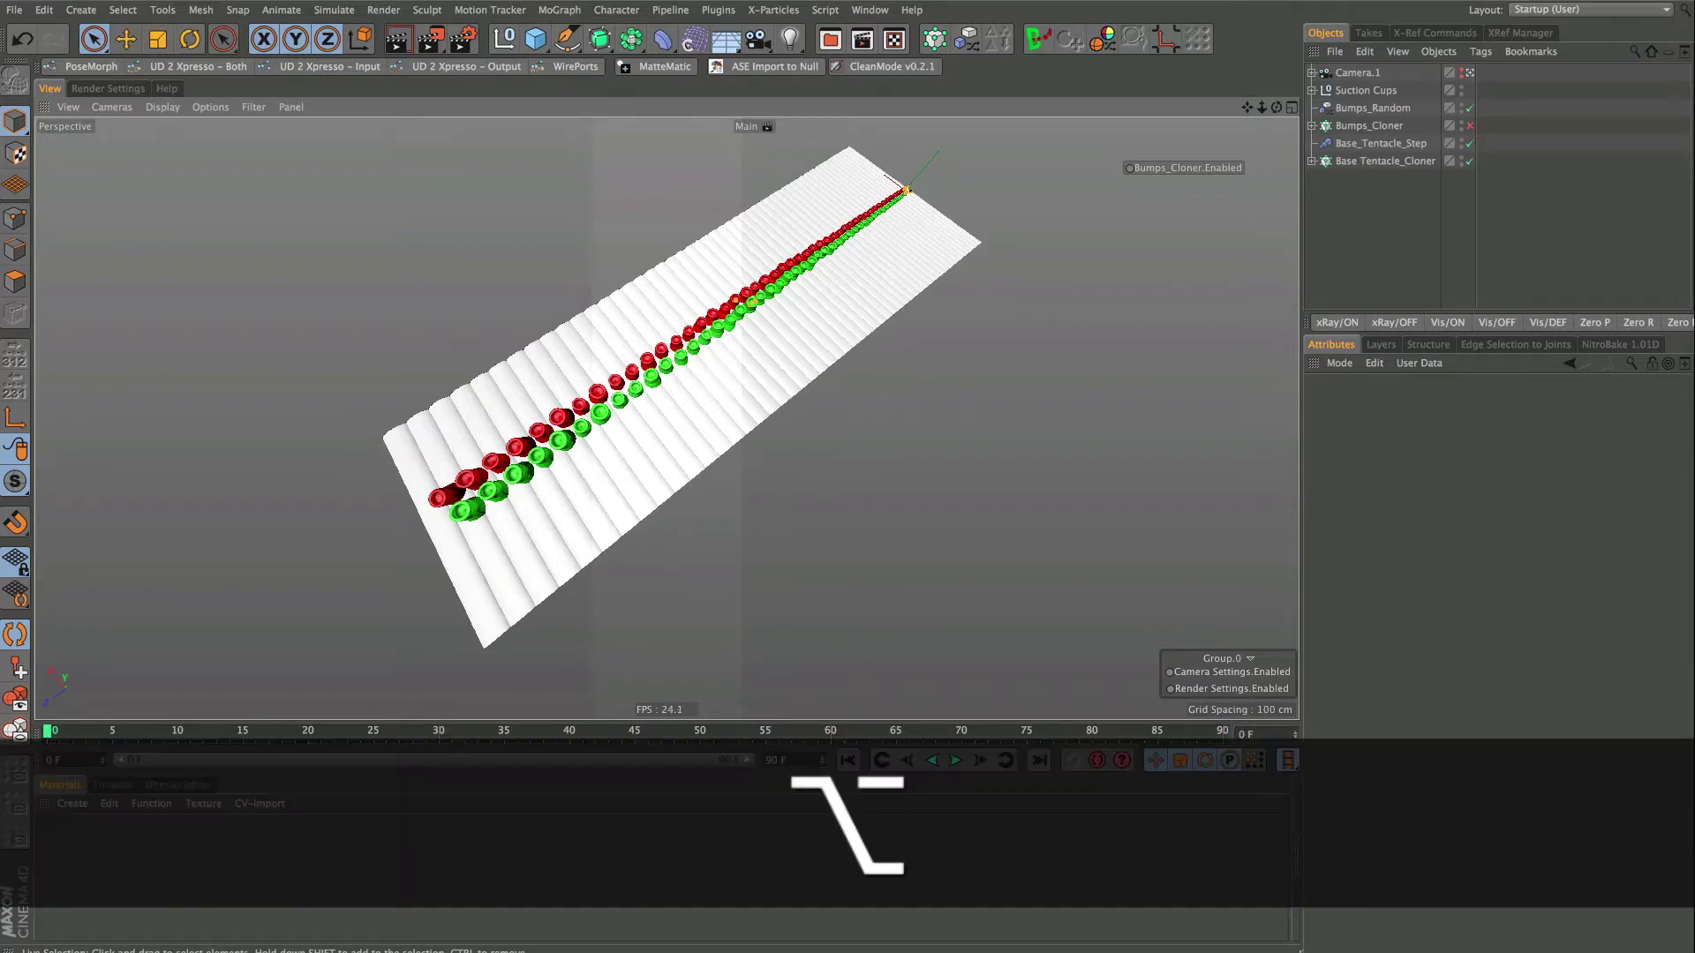
alt+drag(622, 296, 721, 408)
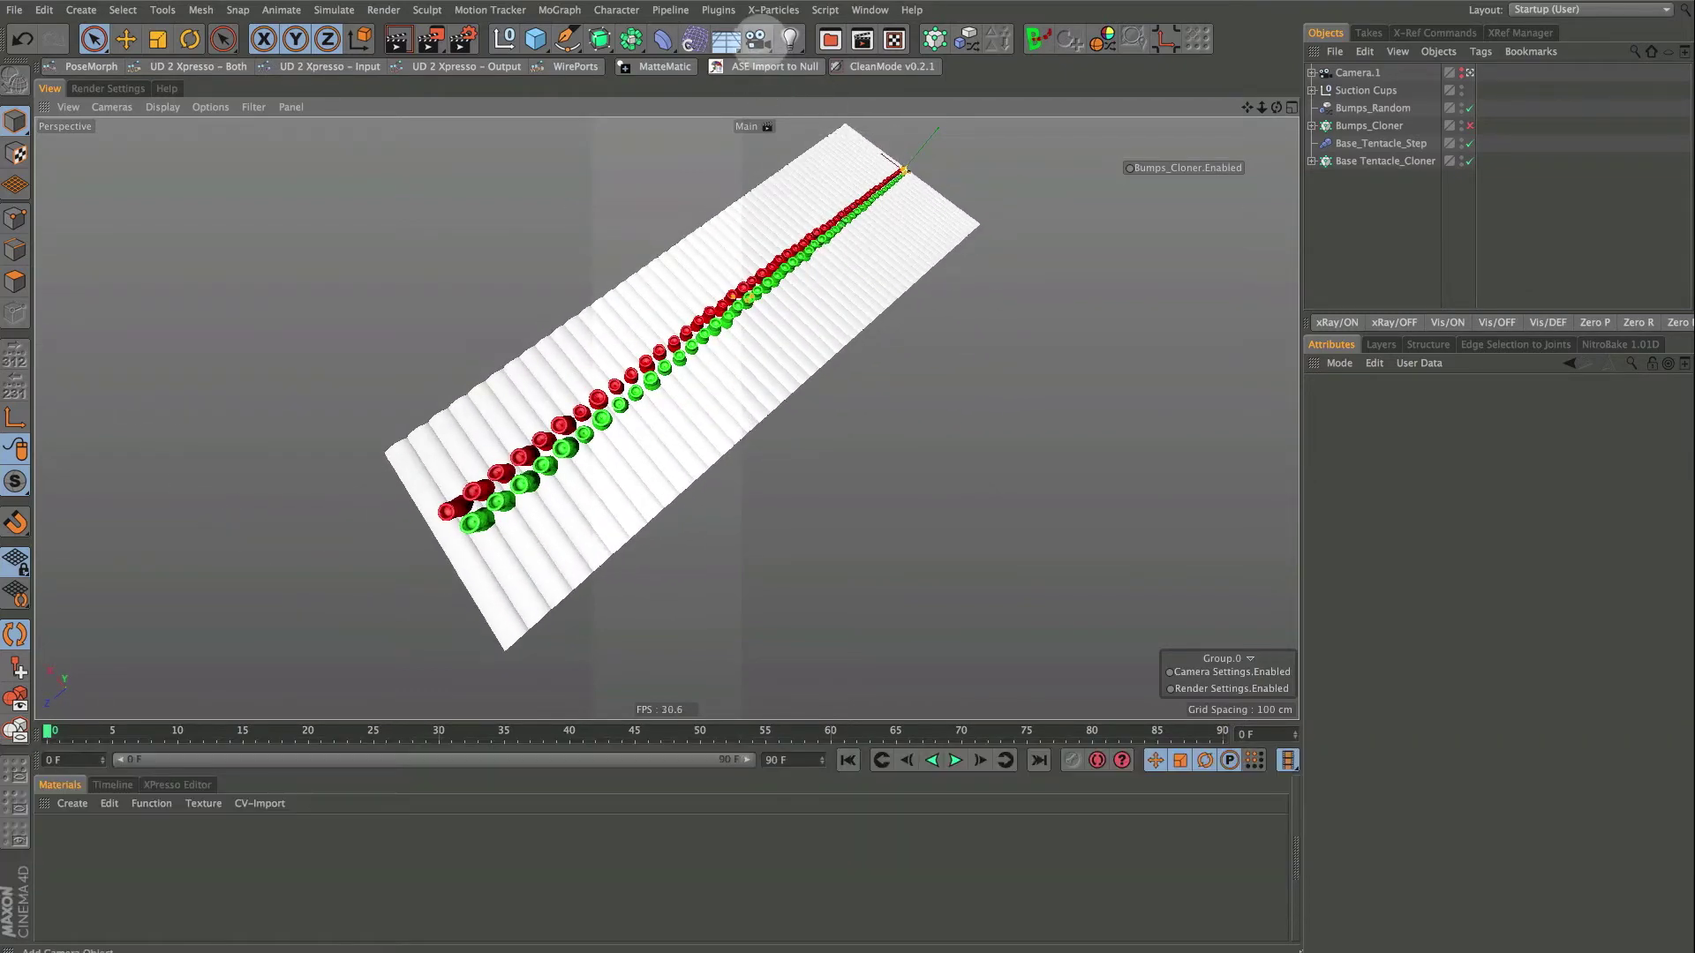
Add a new camera to the scene and set its projection to Parallel
click(758, 39)
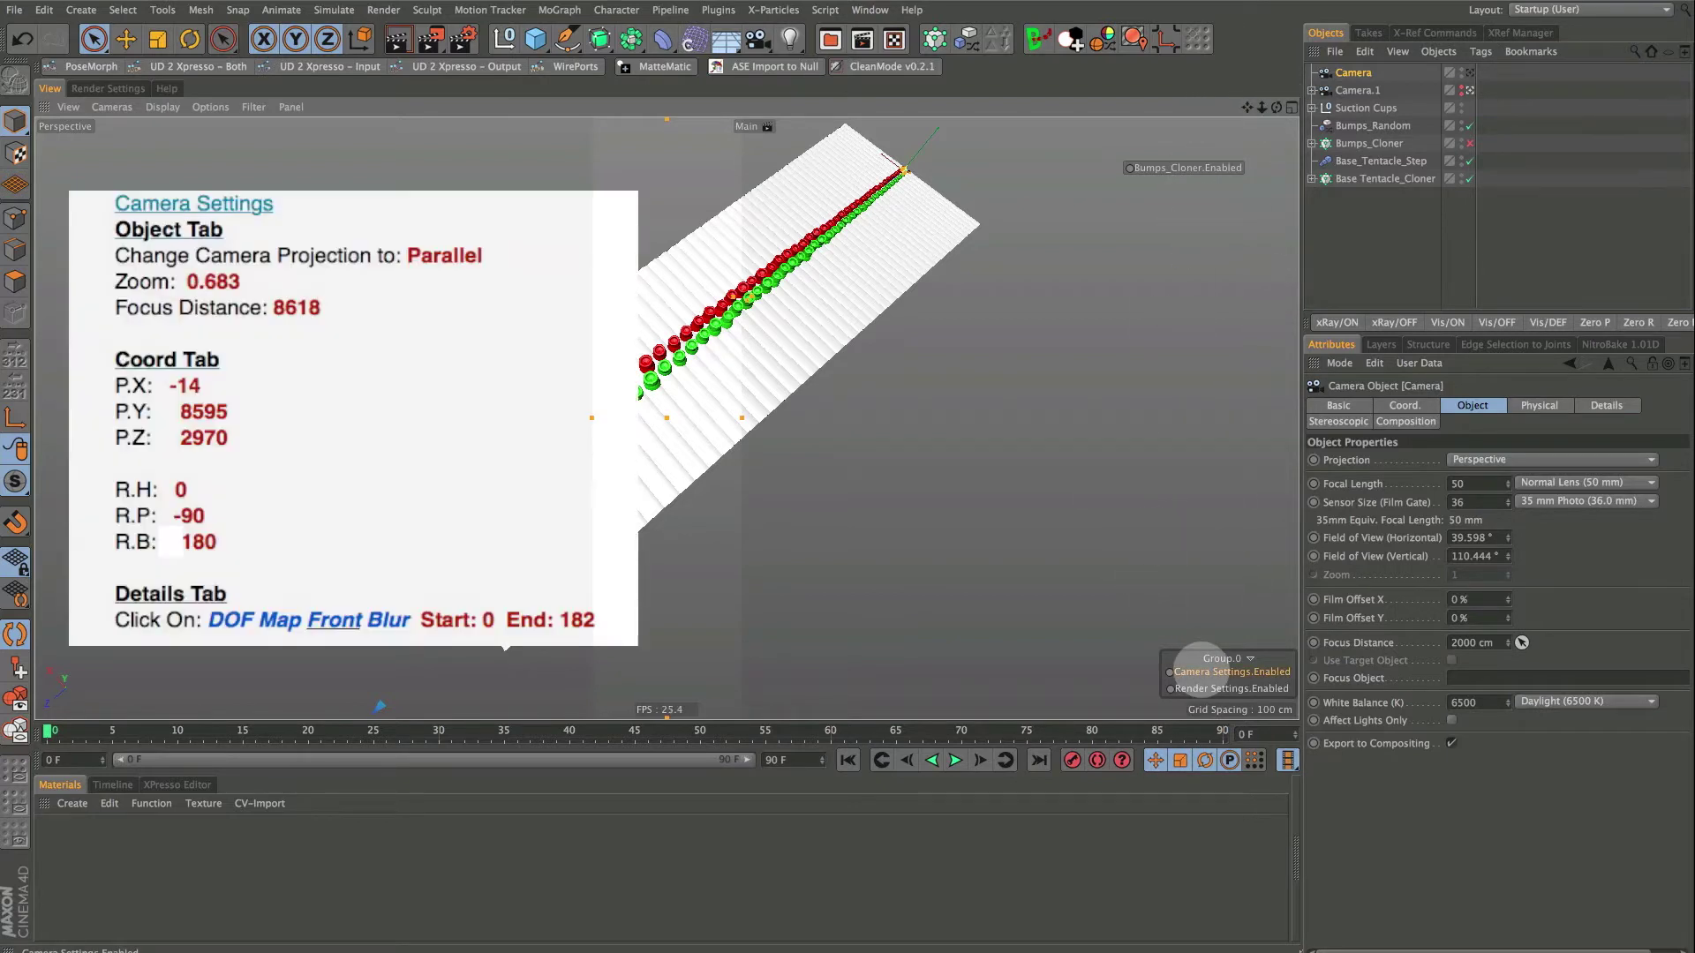
click(1536, 459)
click(1525, 494)
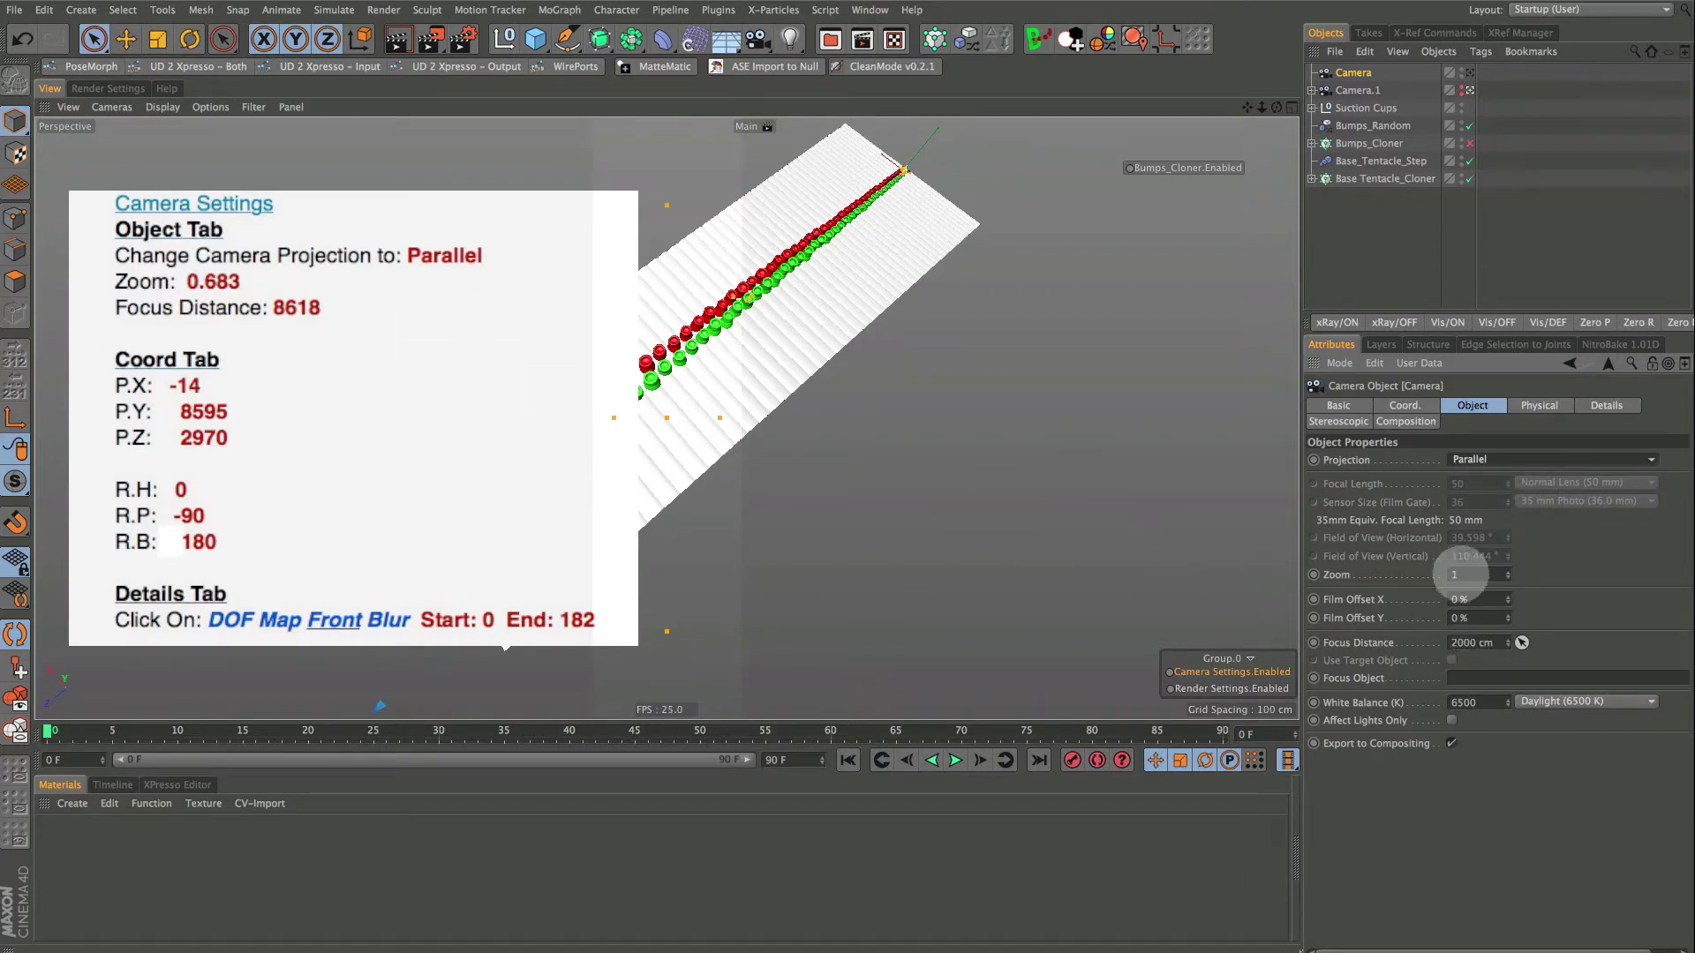
Set the new camera's zoom to 0.683 and its focus distance to 8618 cm
click(1461, 574)
text(.683)
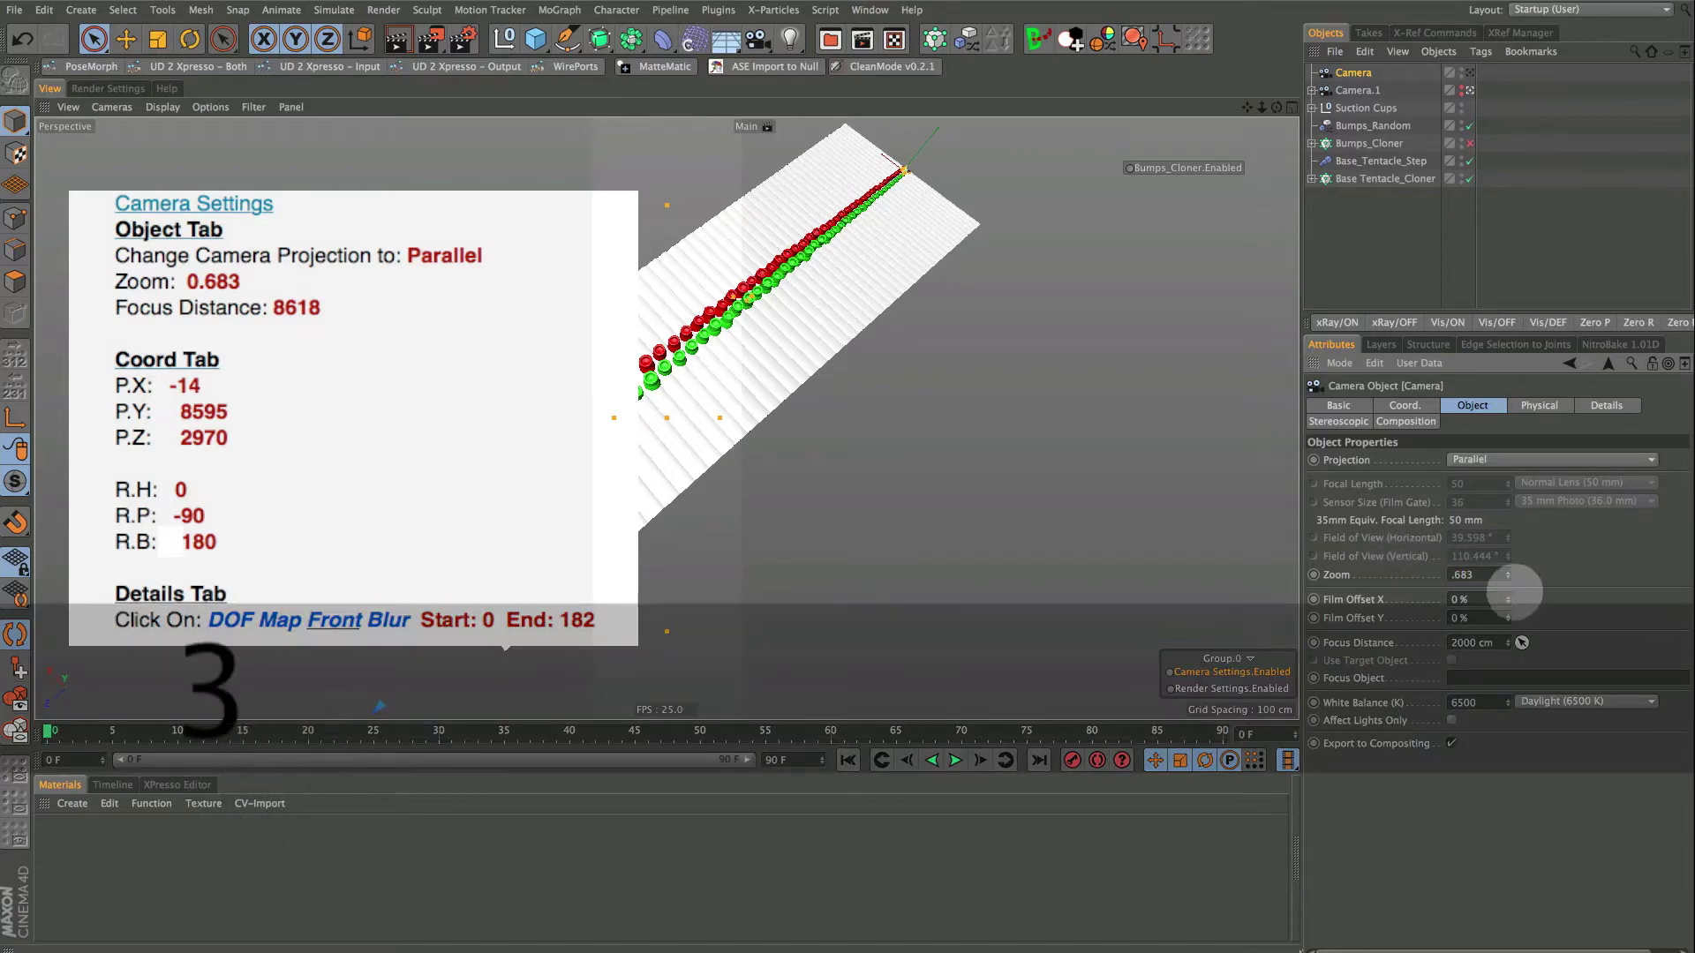
key(Return)
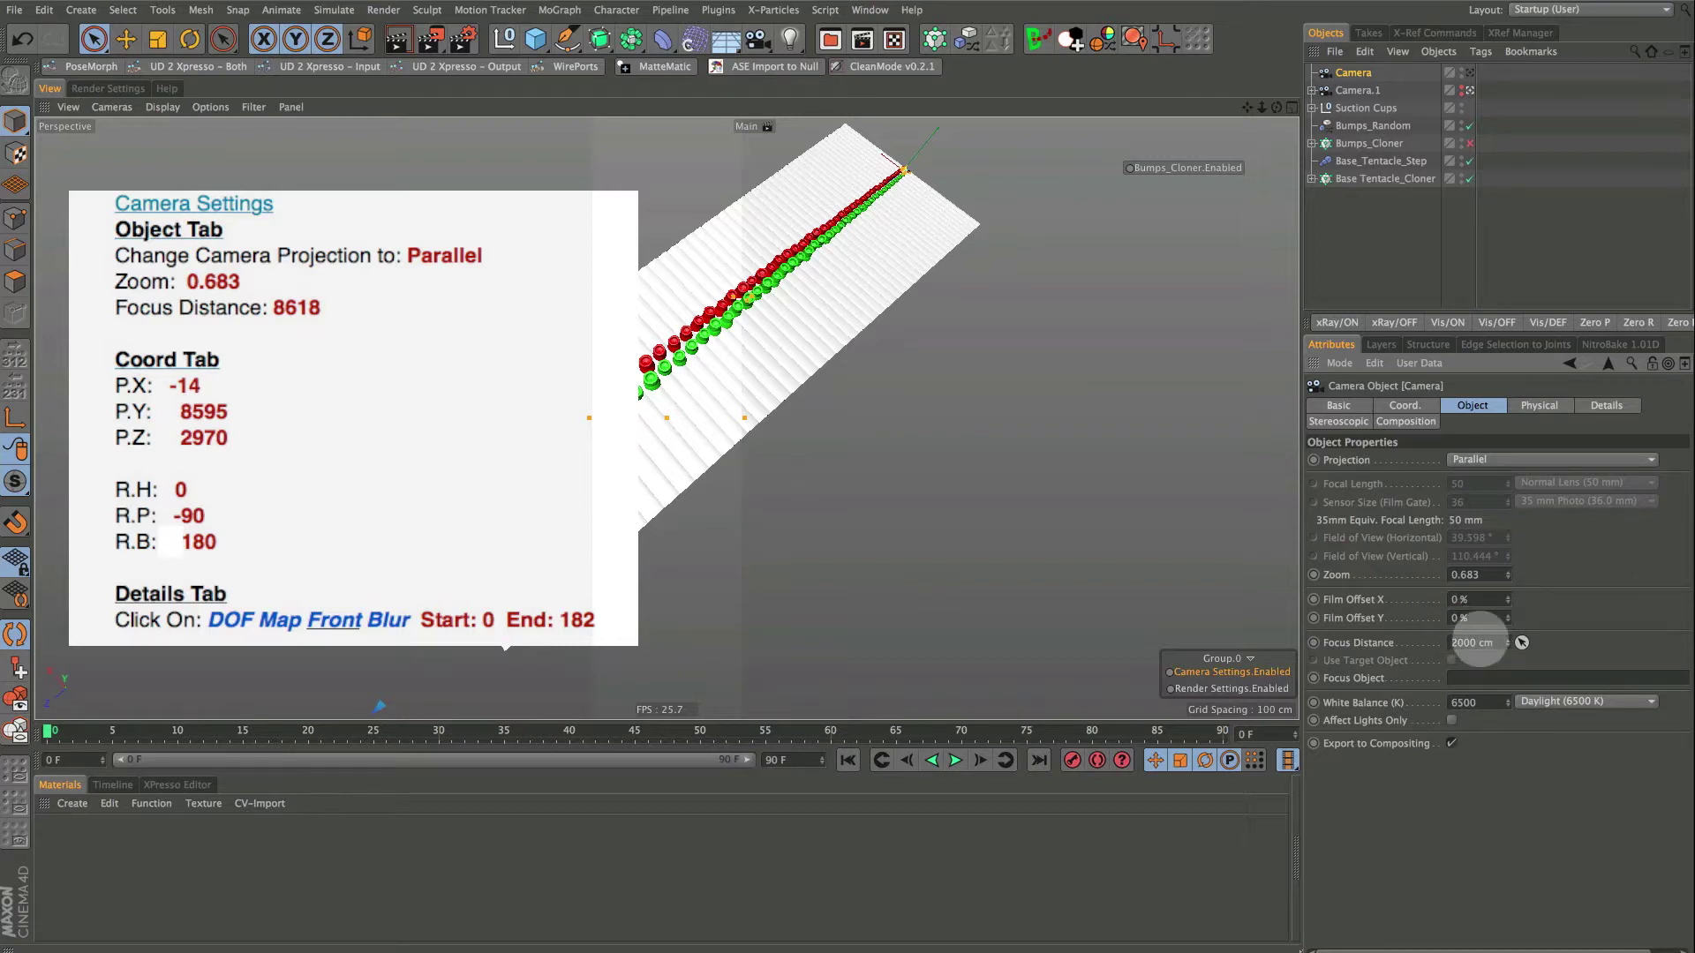
double_click(1463, 643)
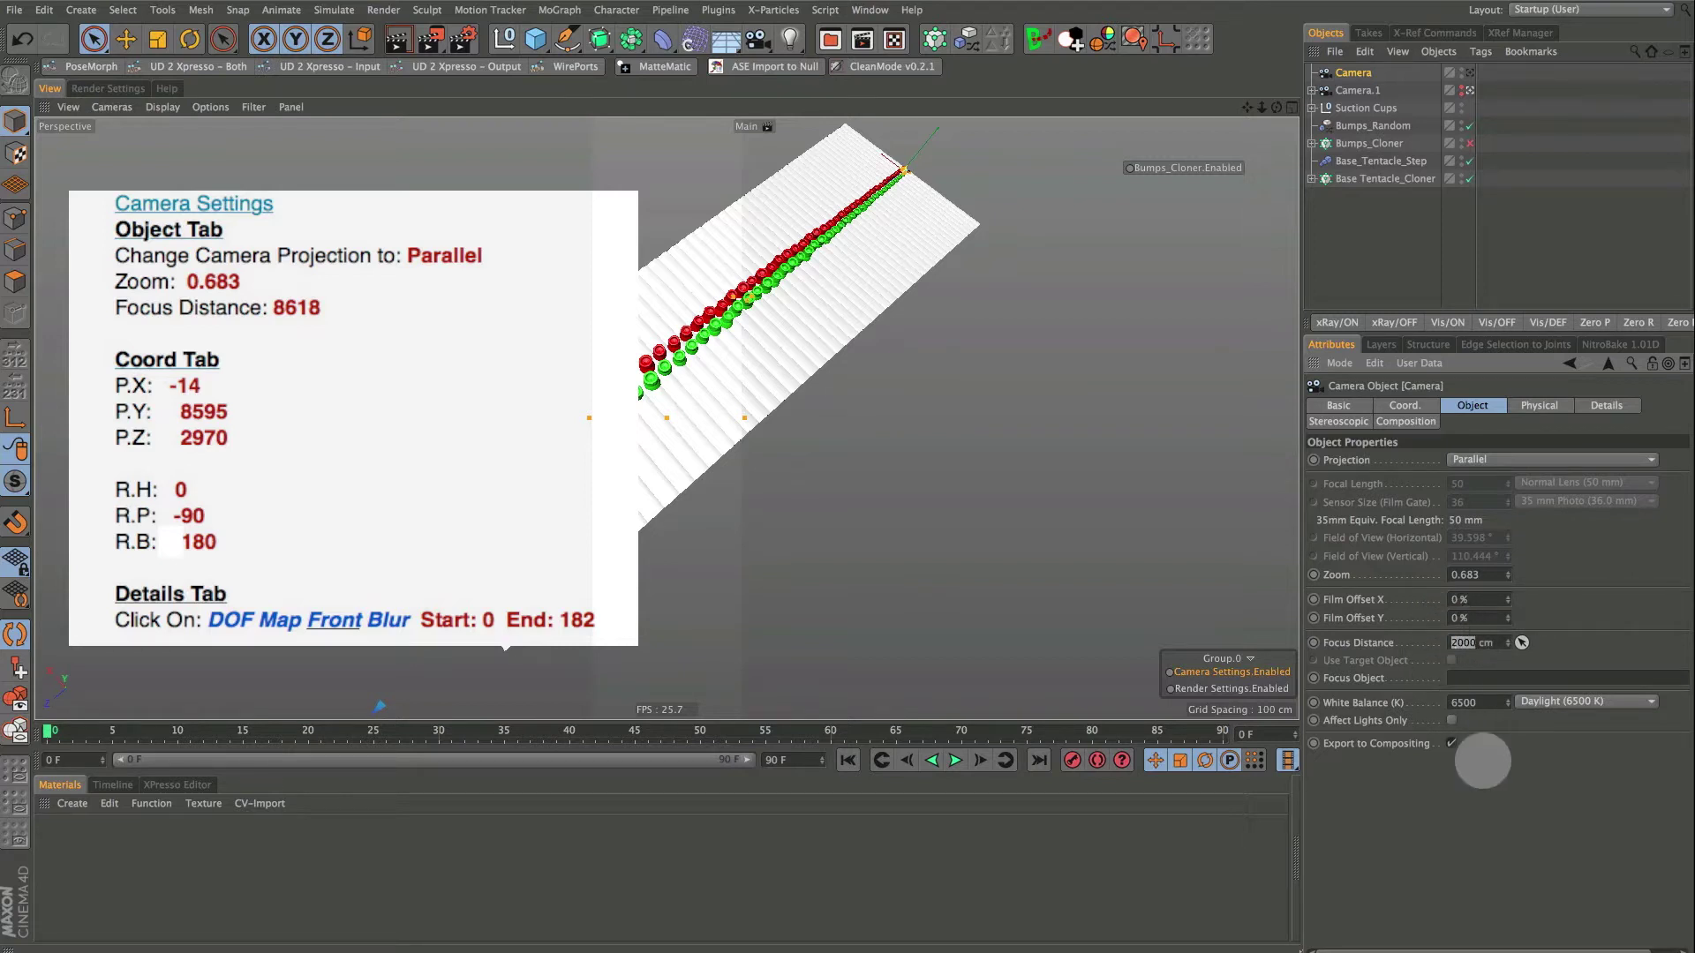
text(86)
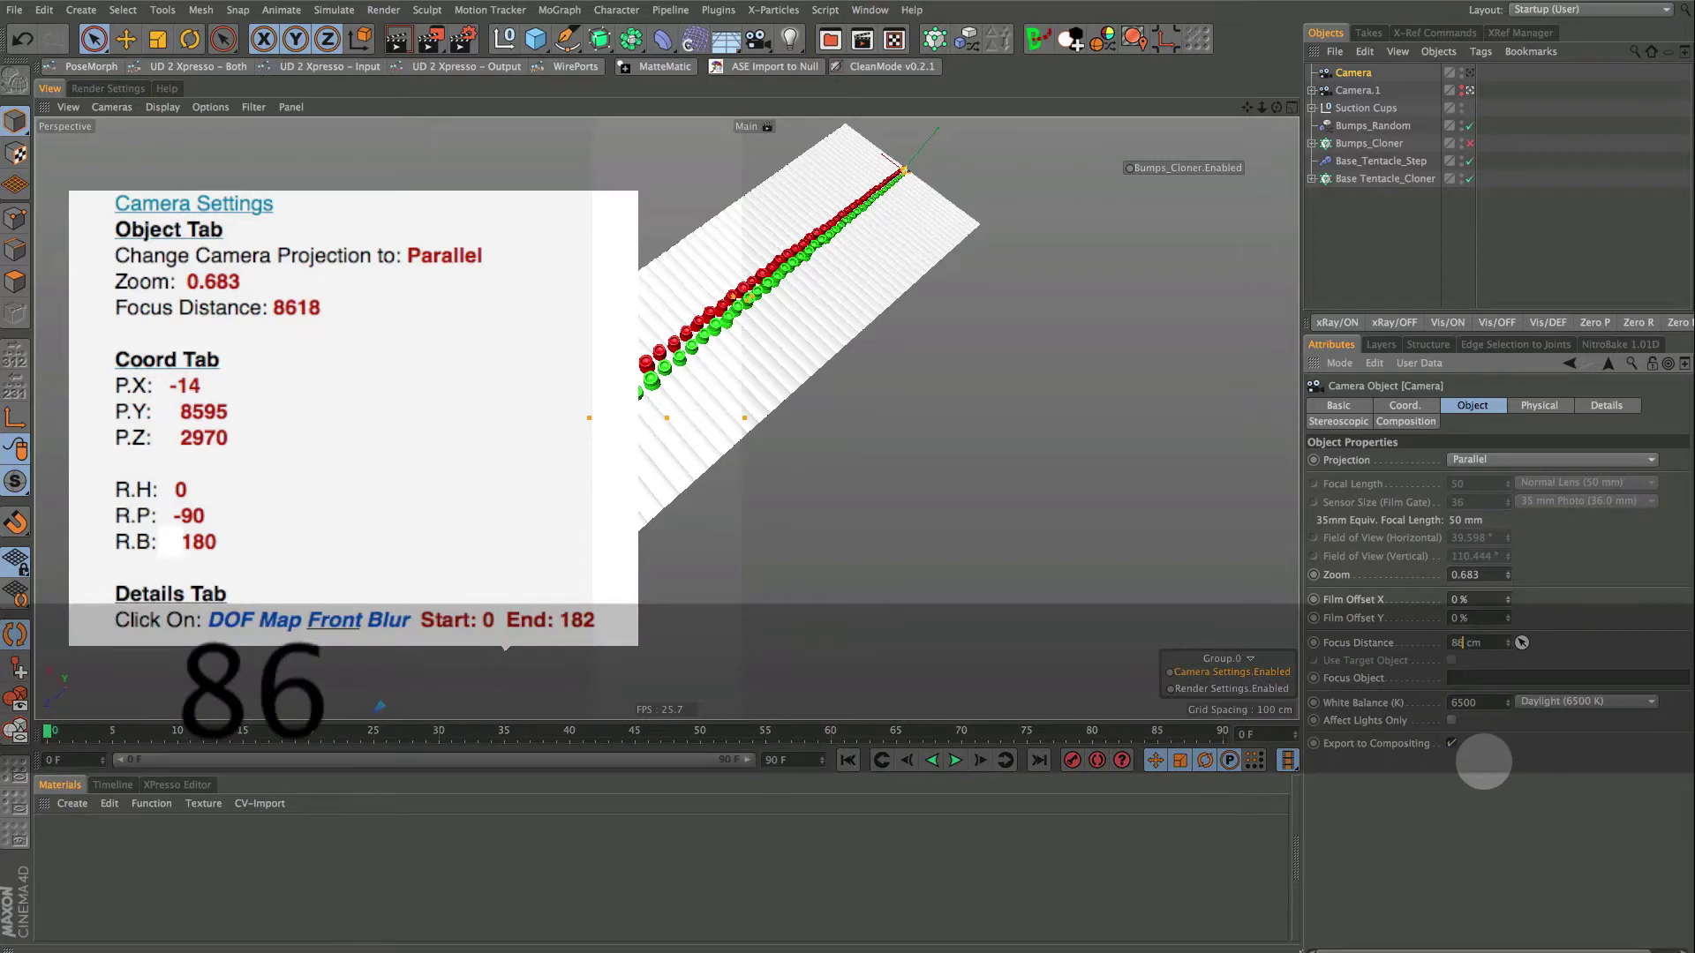
text(18)
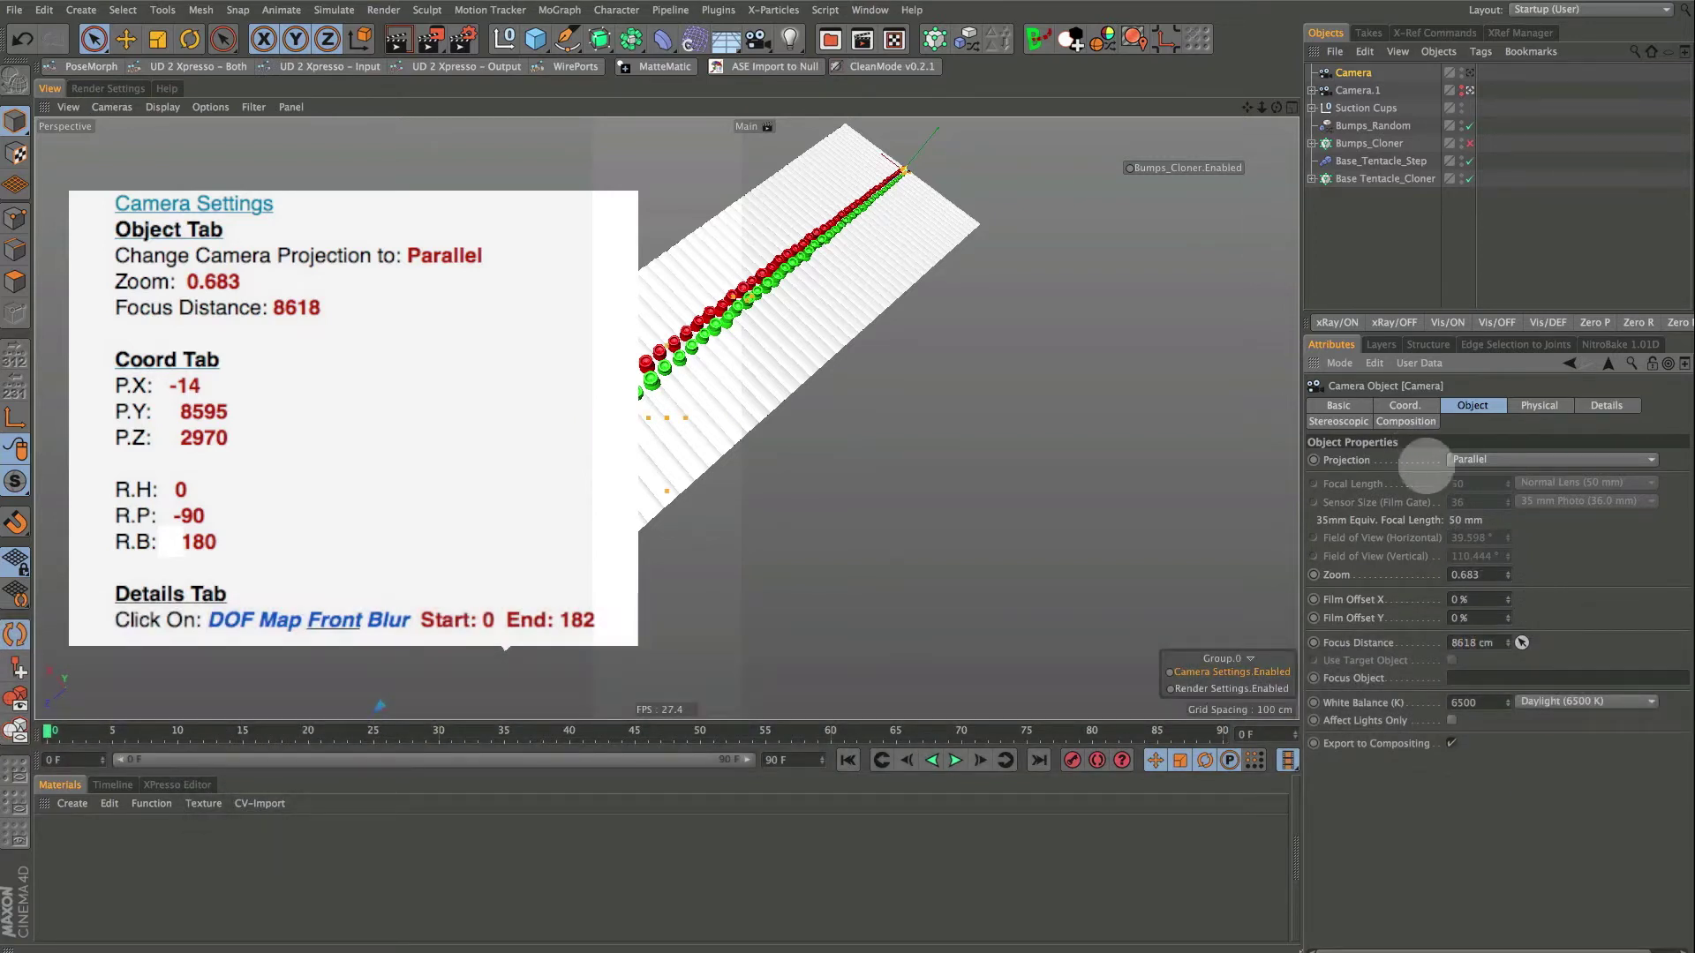
Position the camera at X -14 cm, Y 8595 cm and Z 2970 cm
click(1404, 405)
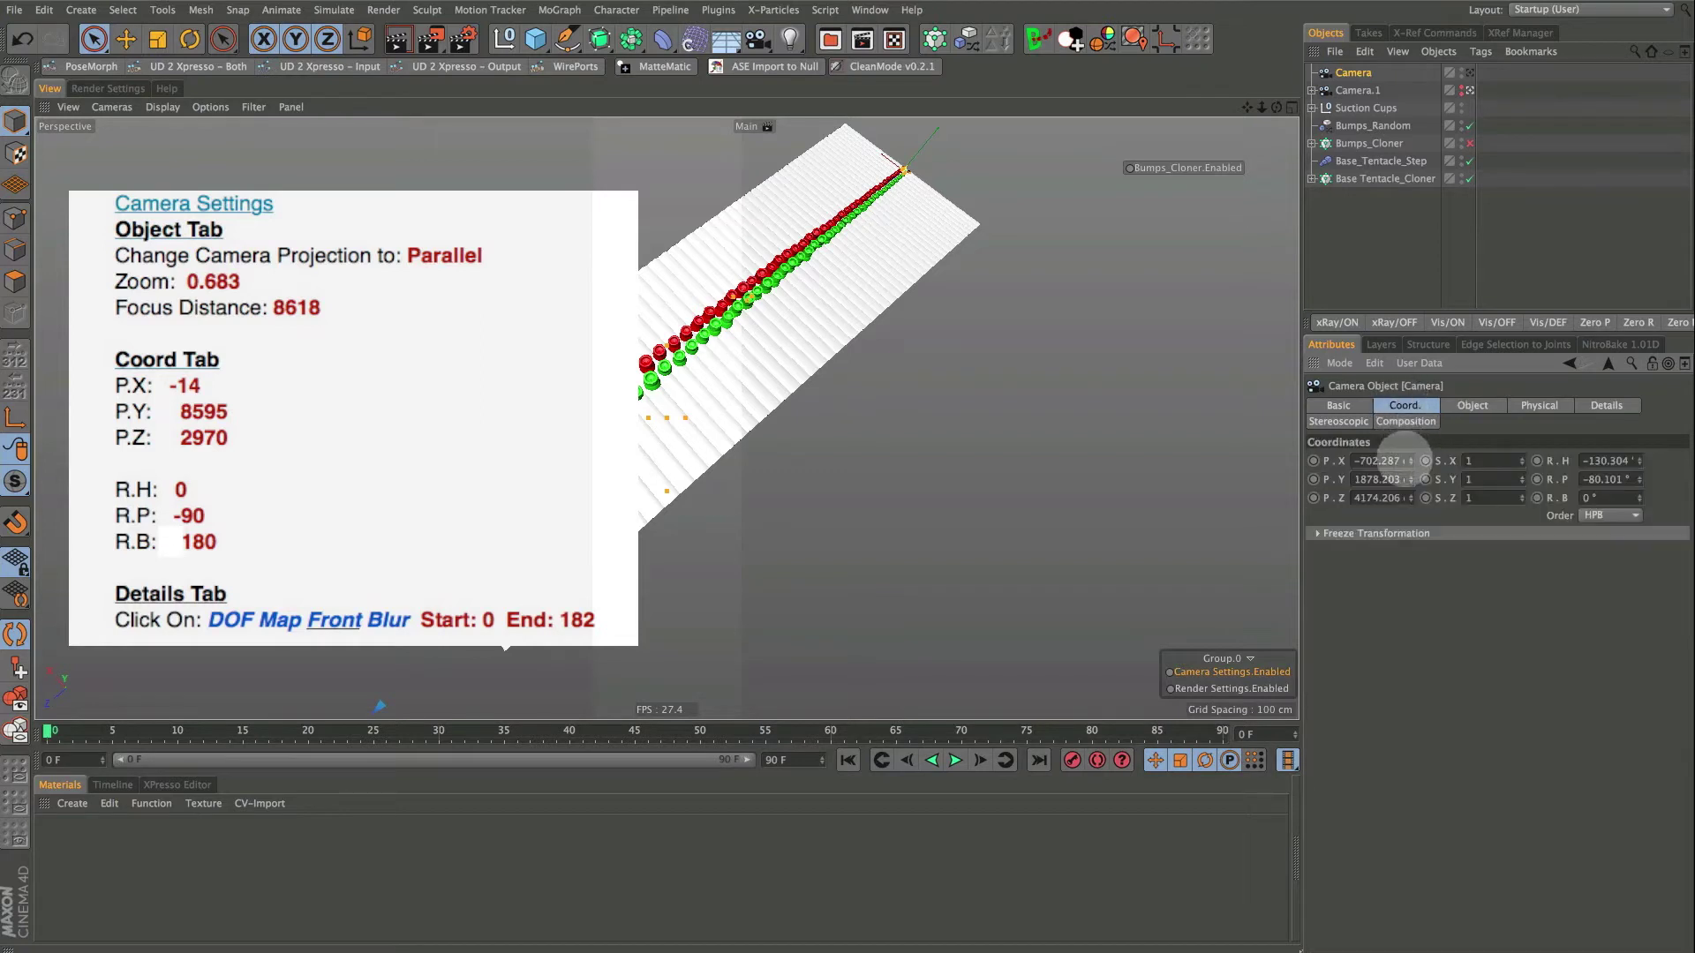
drag(1402, 460, 1371, 461)
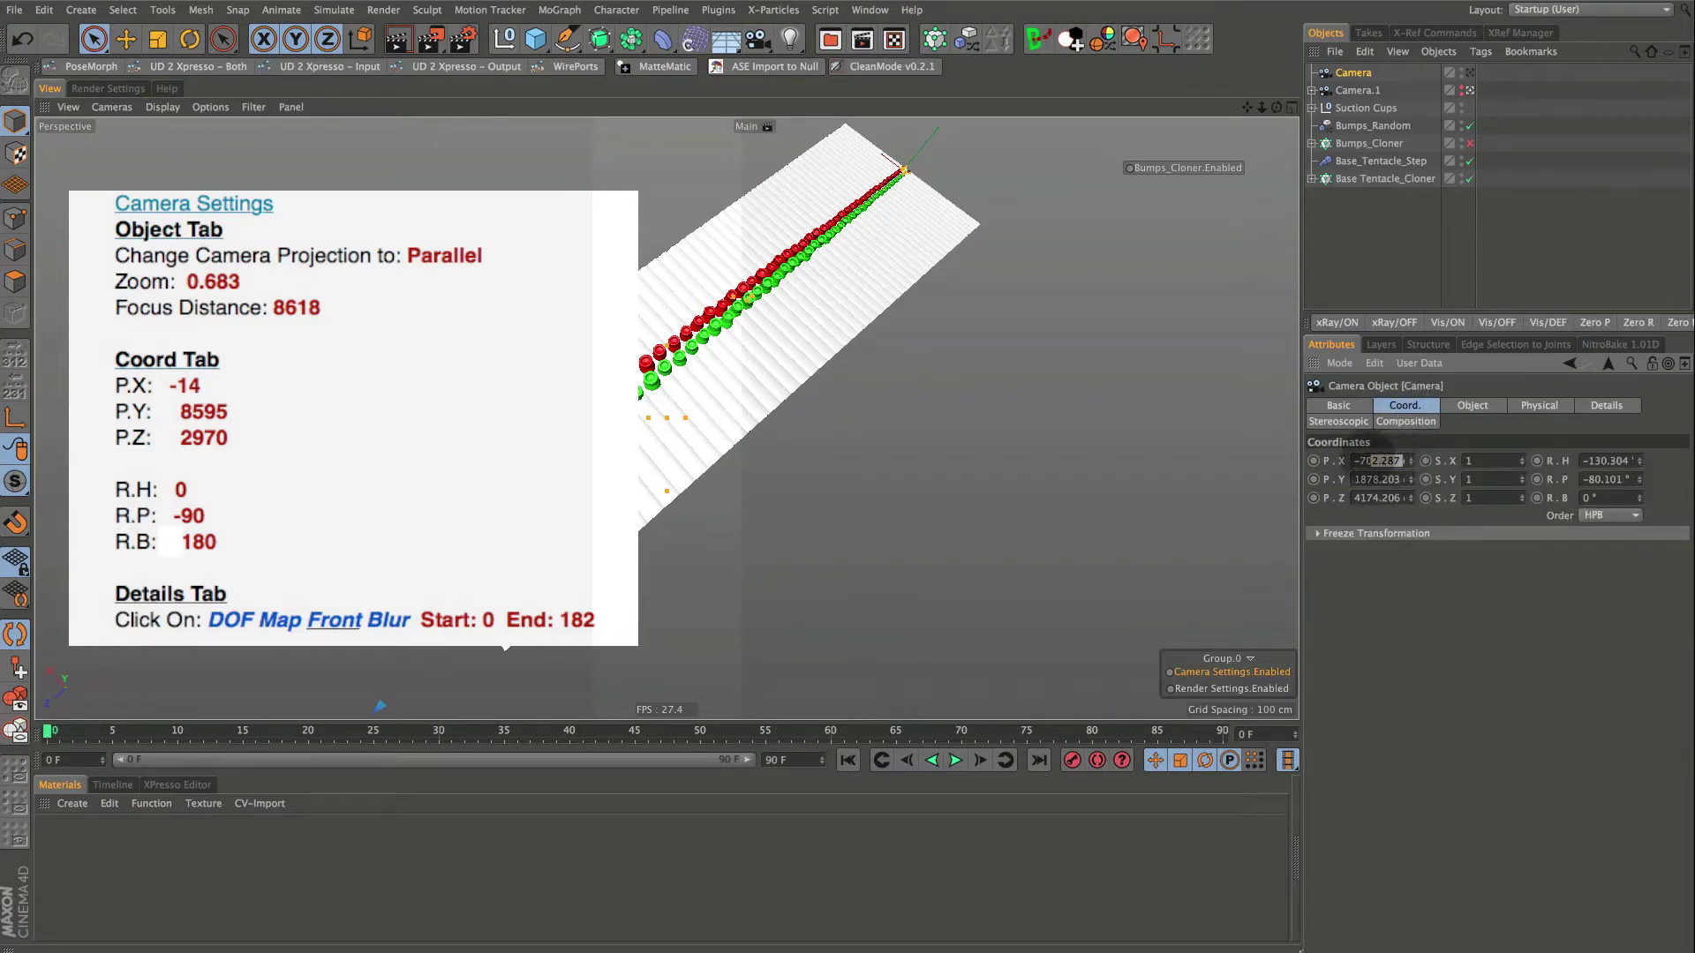
text(14)
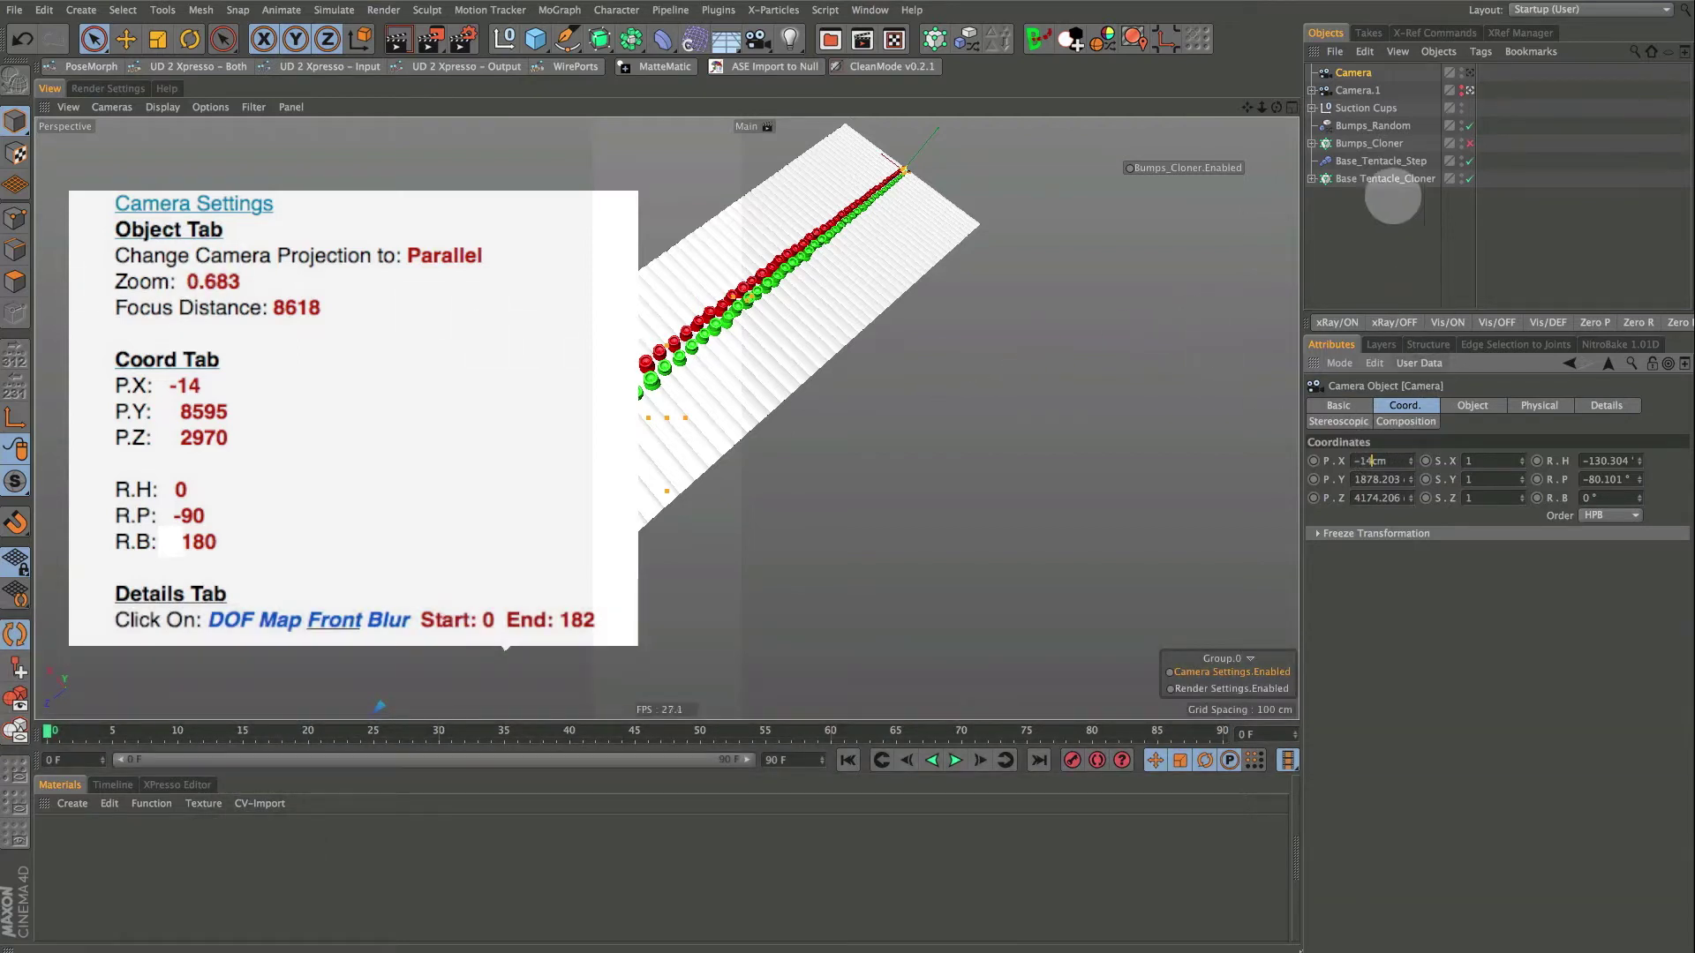
click(1472, 405)
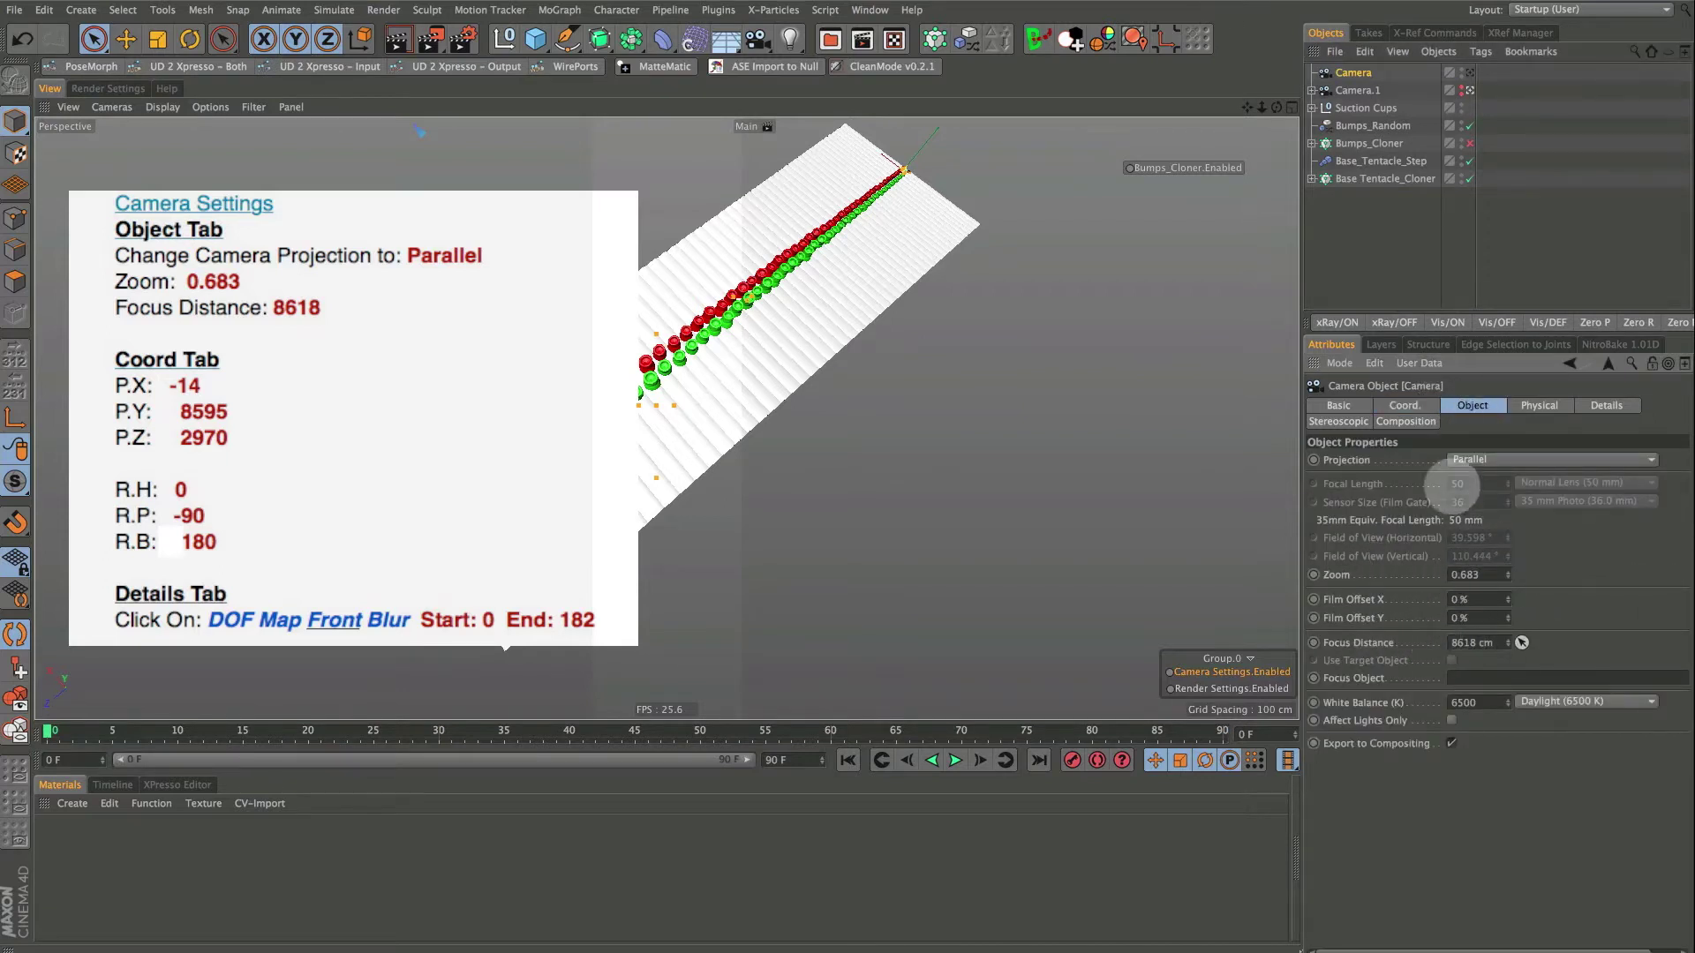
click(1401, 405)
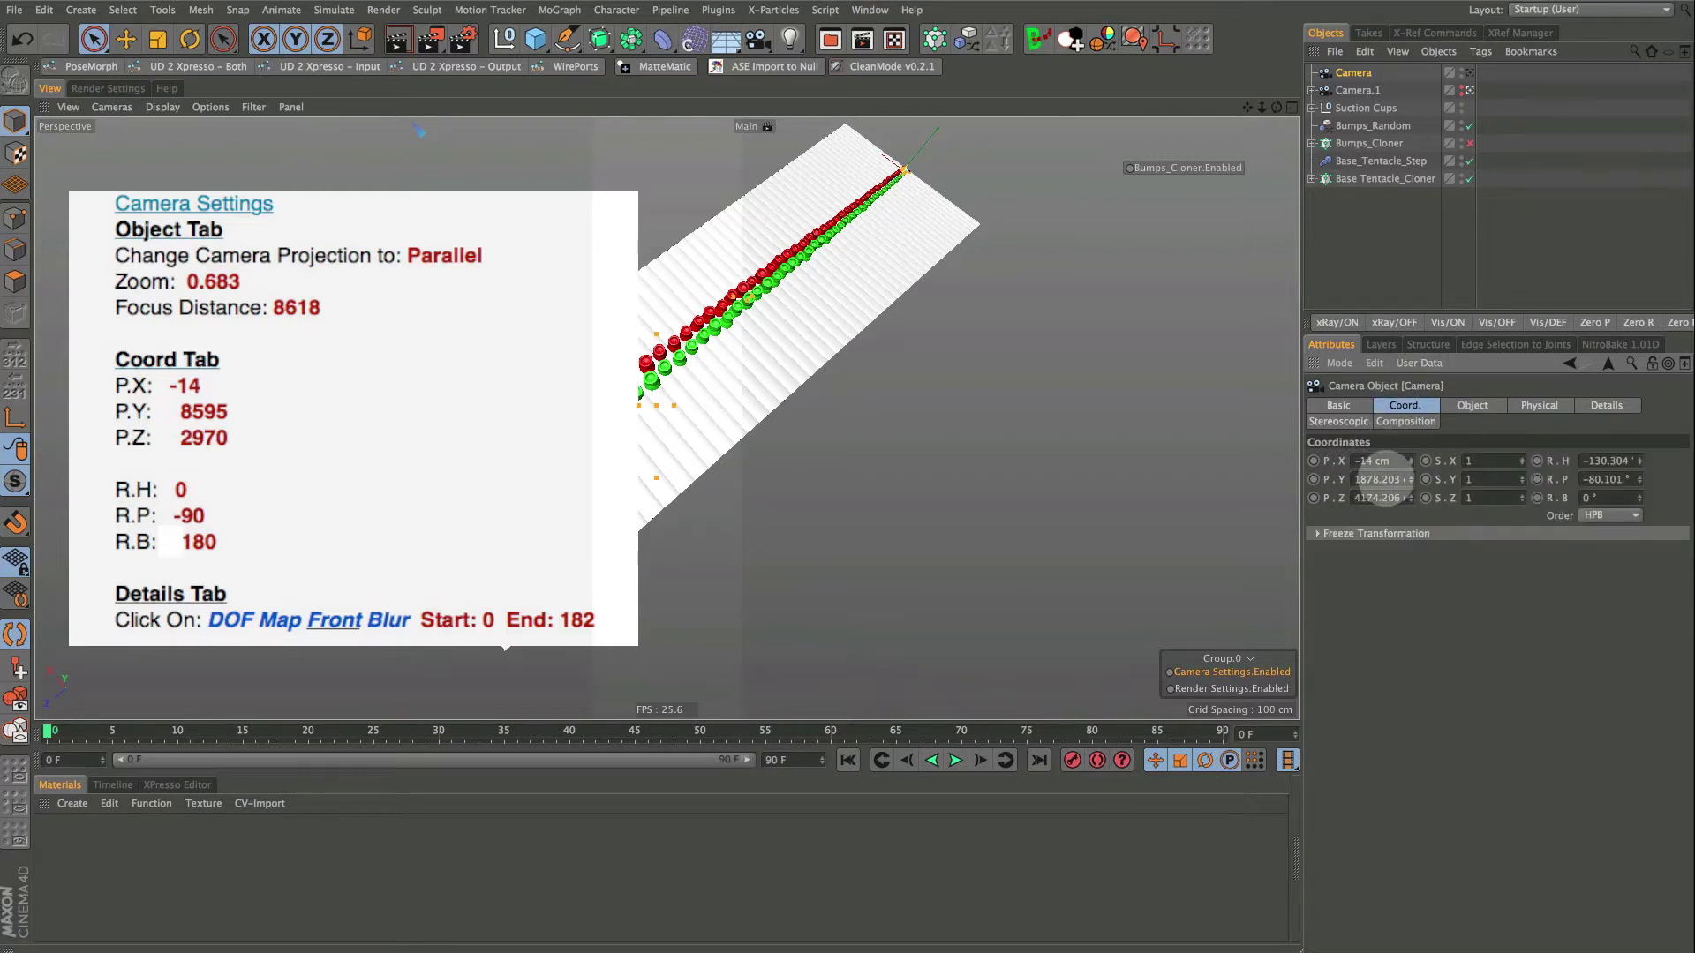
double_click(1393, 479)
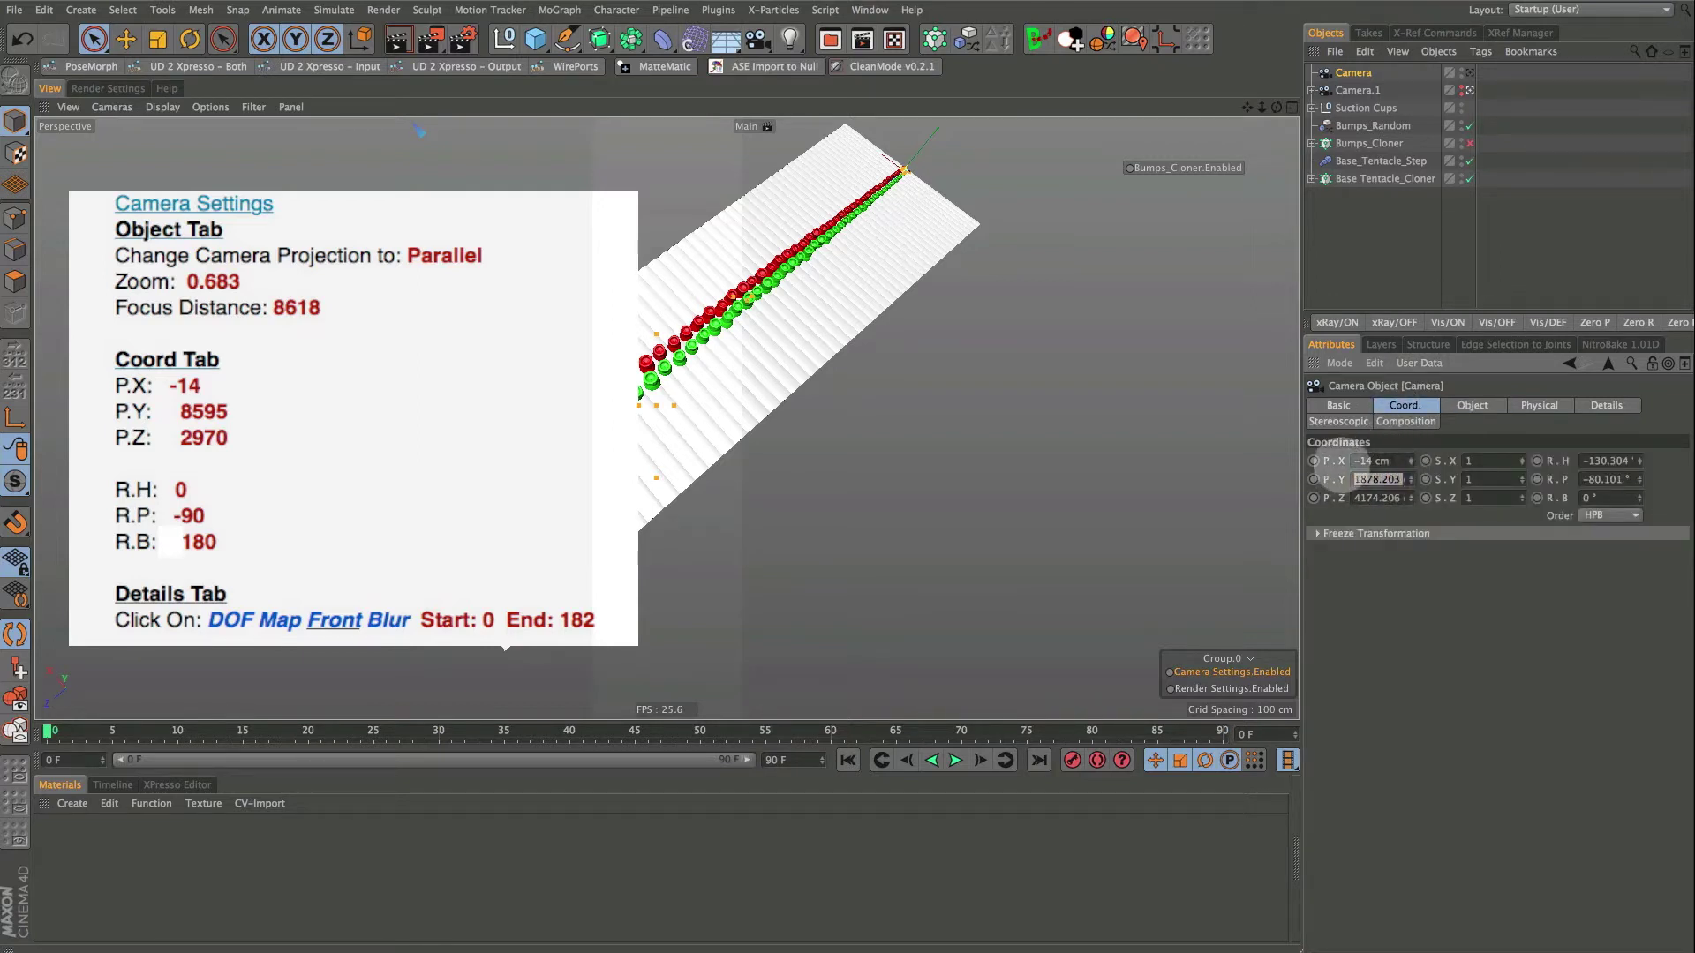
text(8)
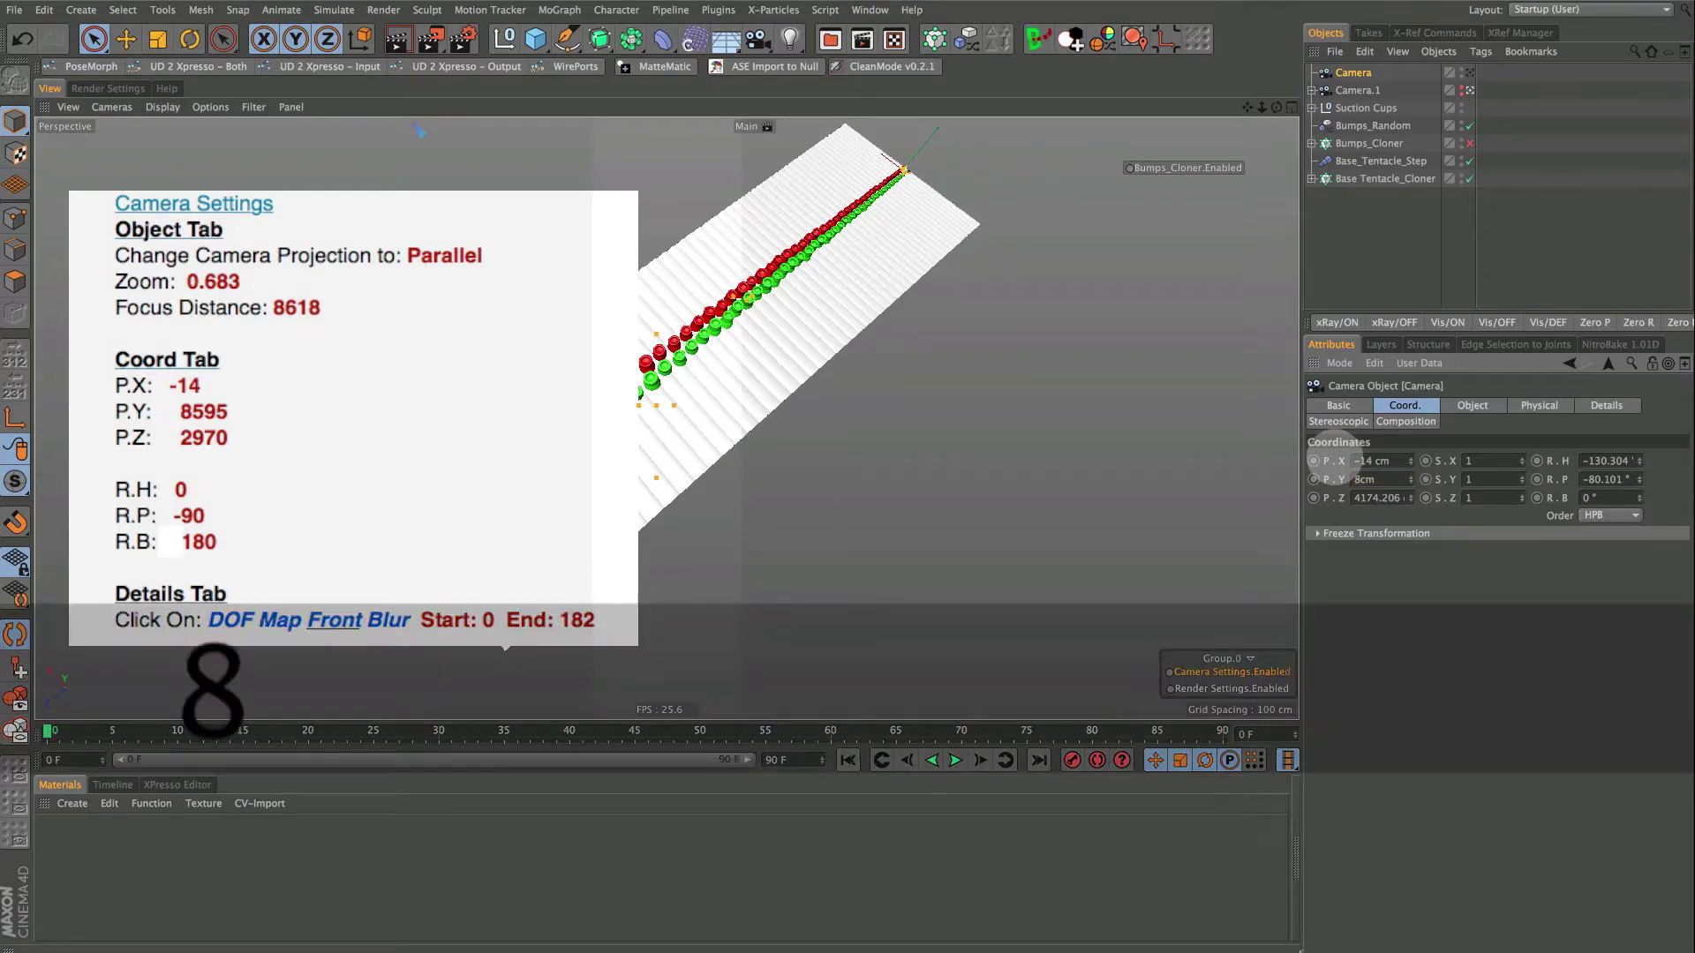
text(595)
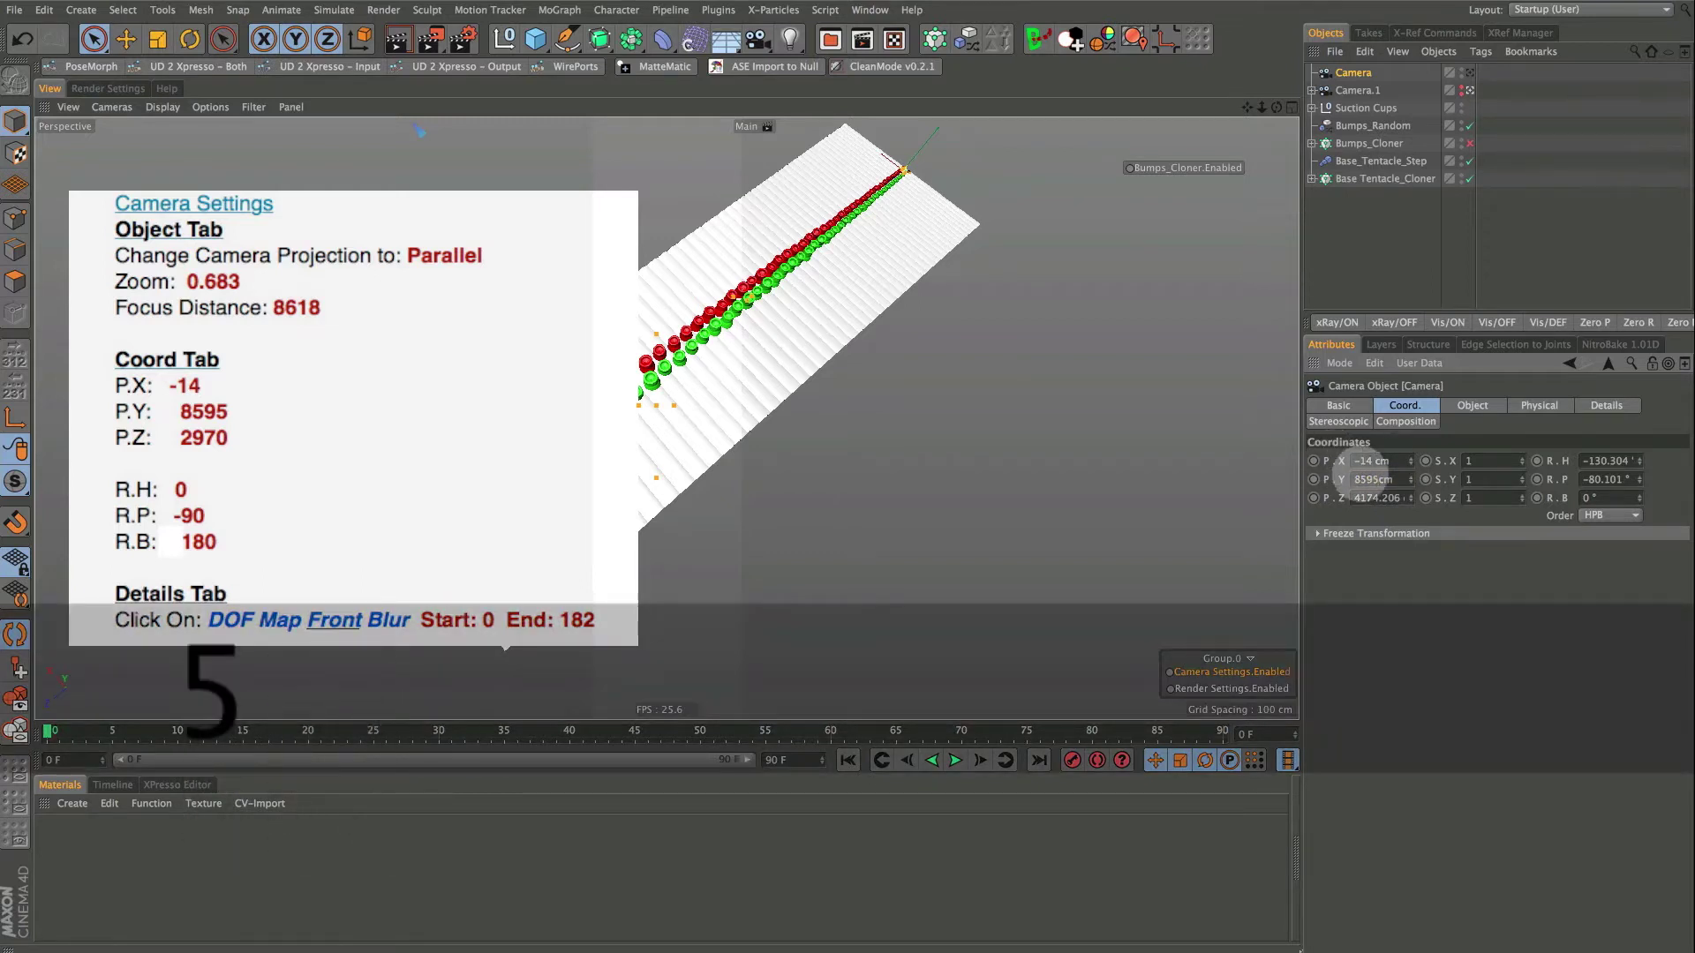
key(Tab)
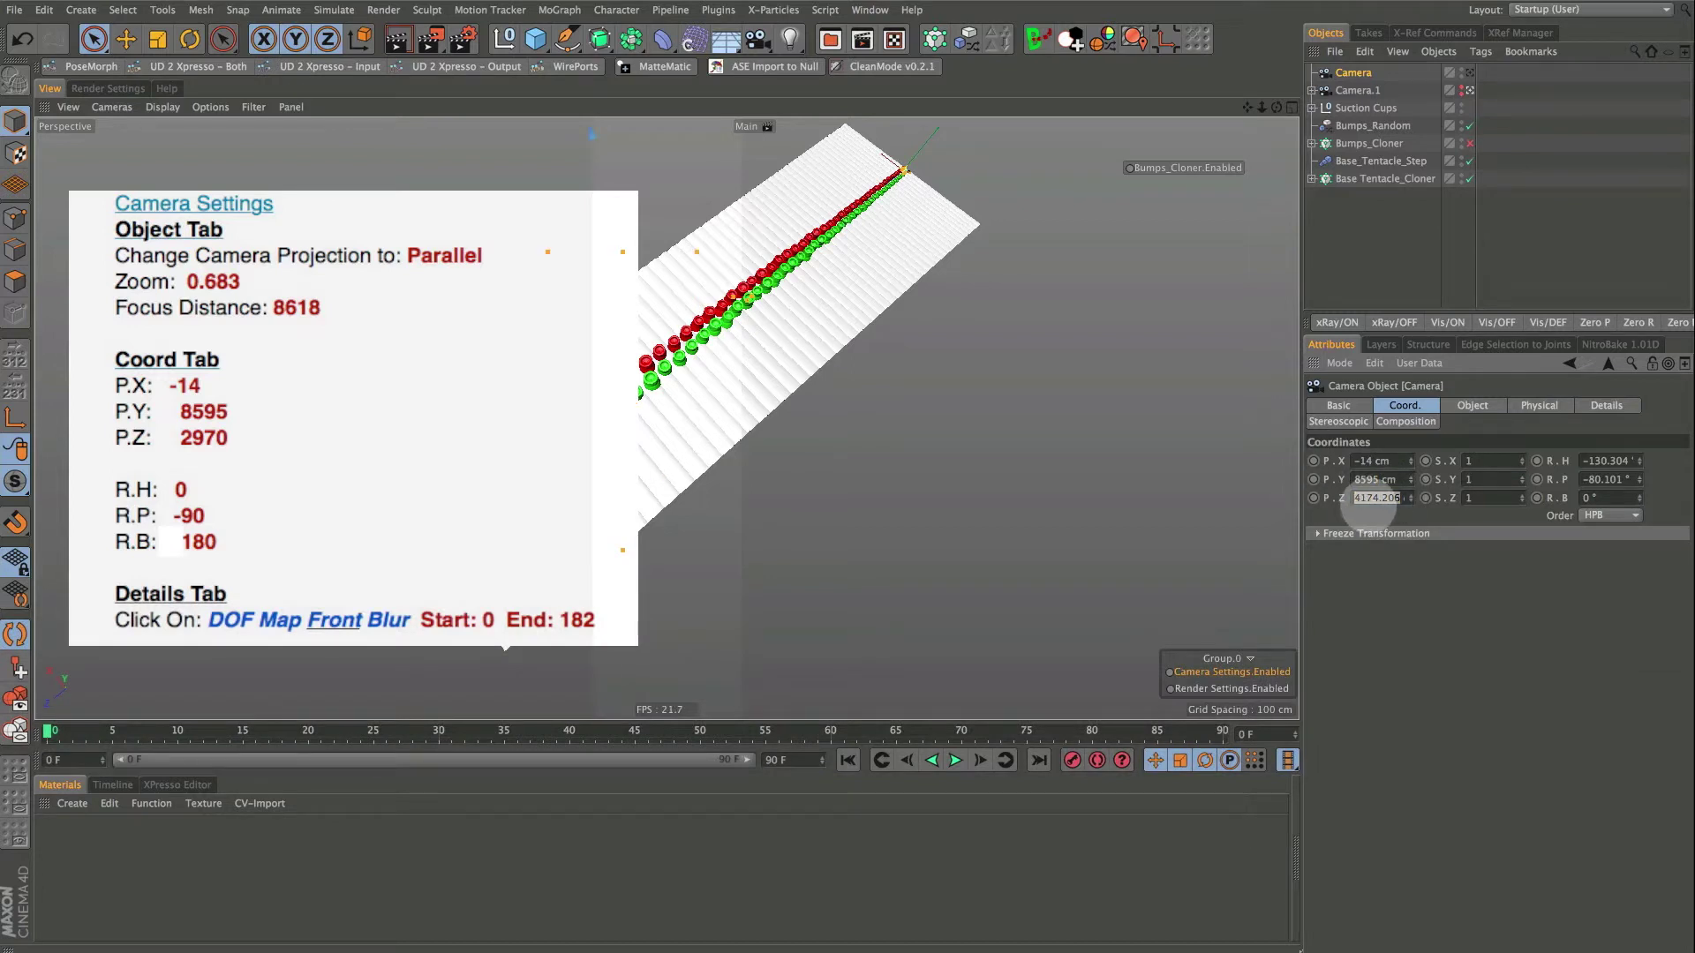
text(2970)
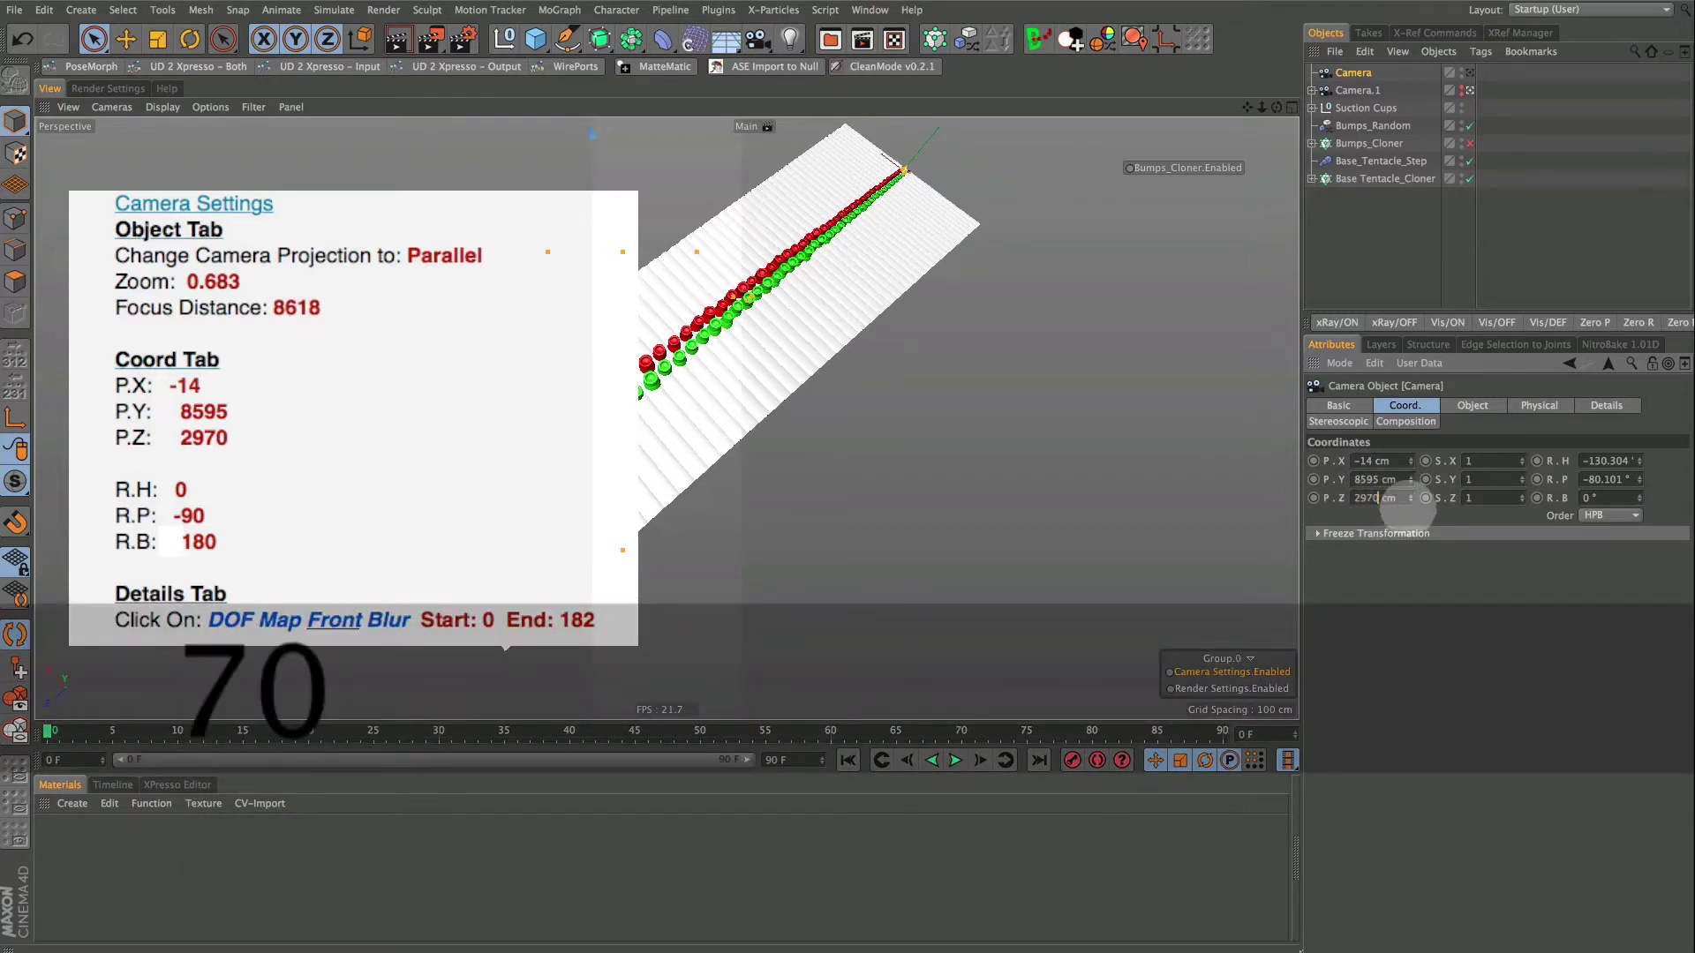
Set the camera's rotation to heading 0°, pitch -90° and bank 180°
double_click(1607, 460)
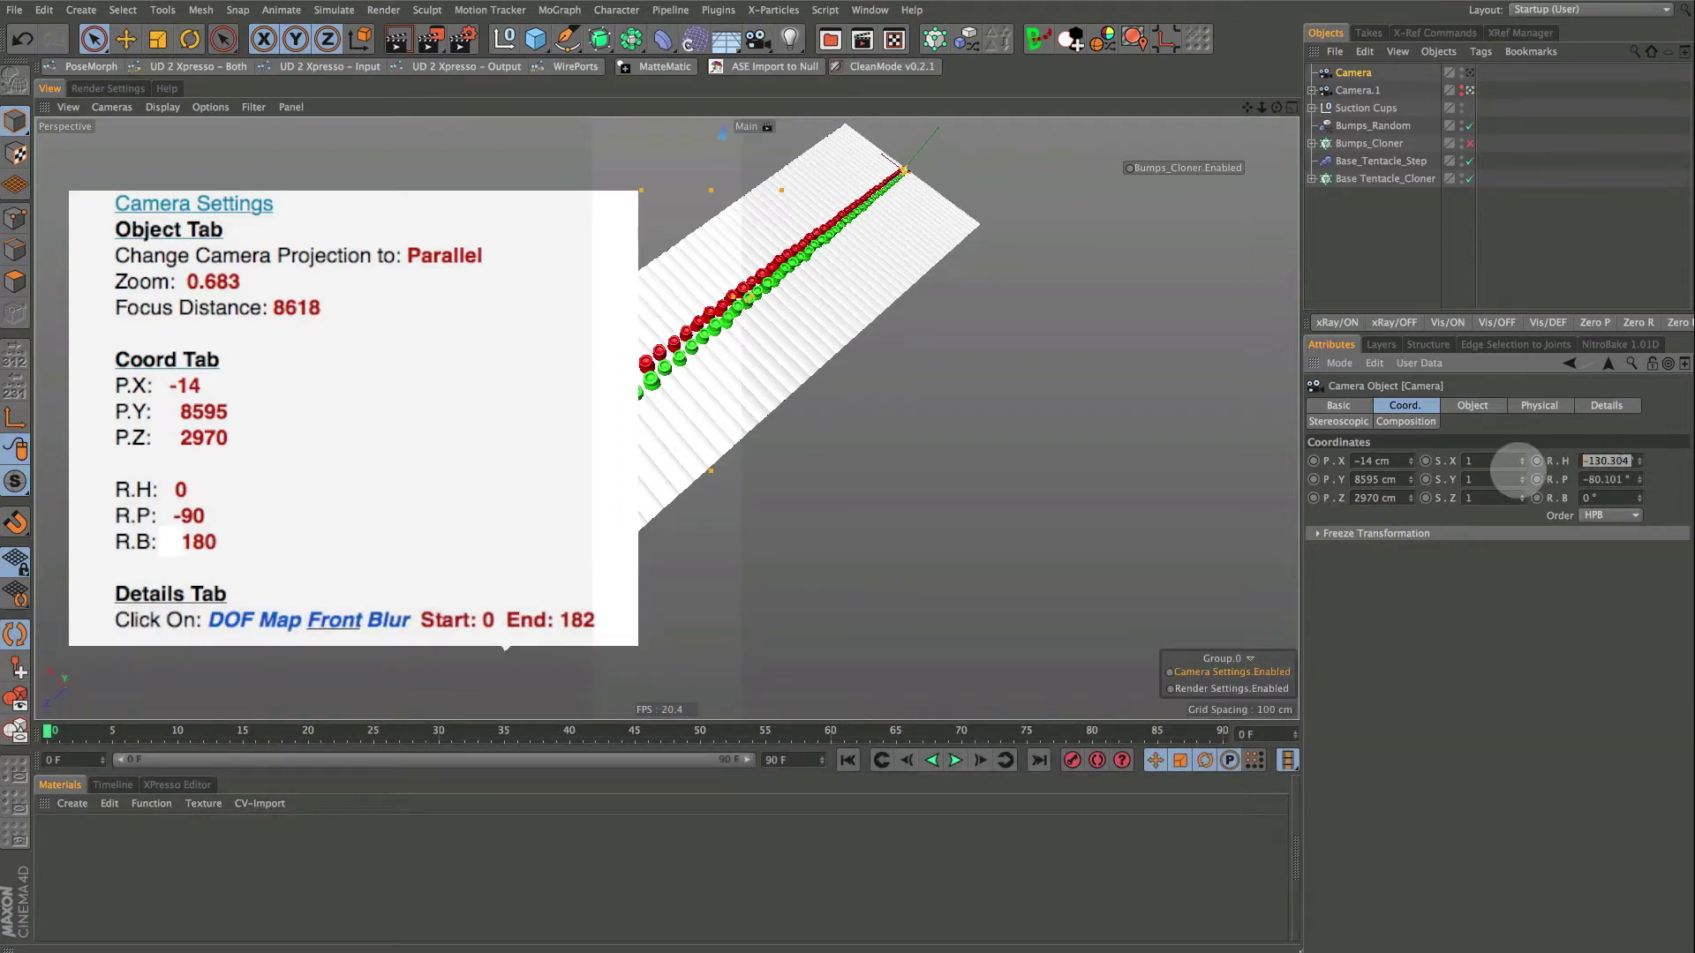
text(0)
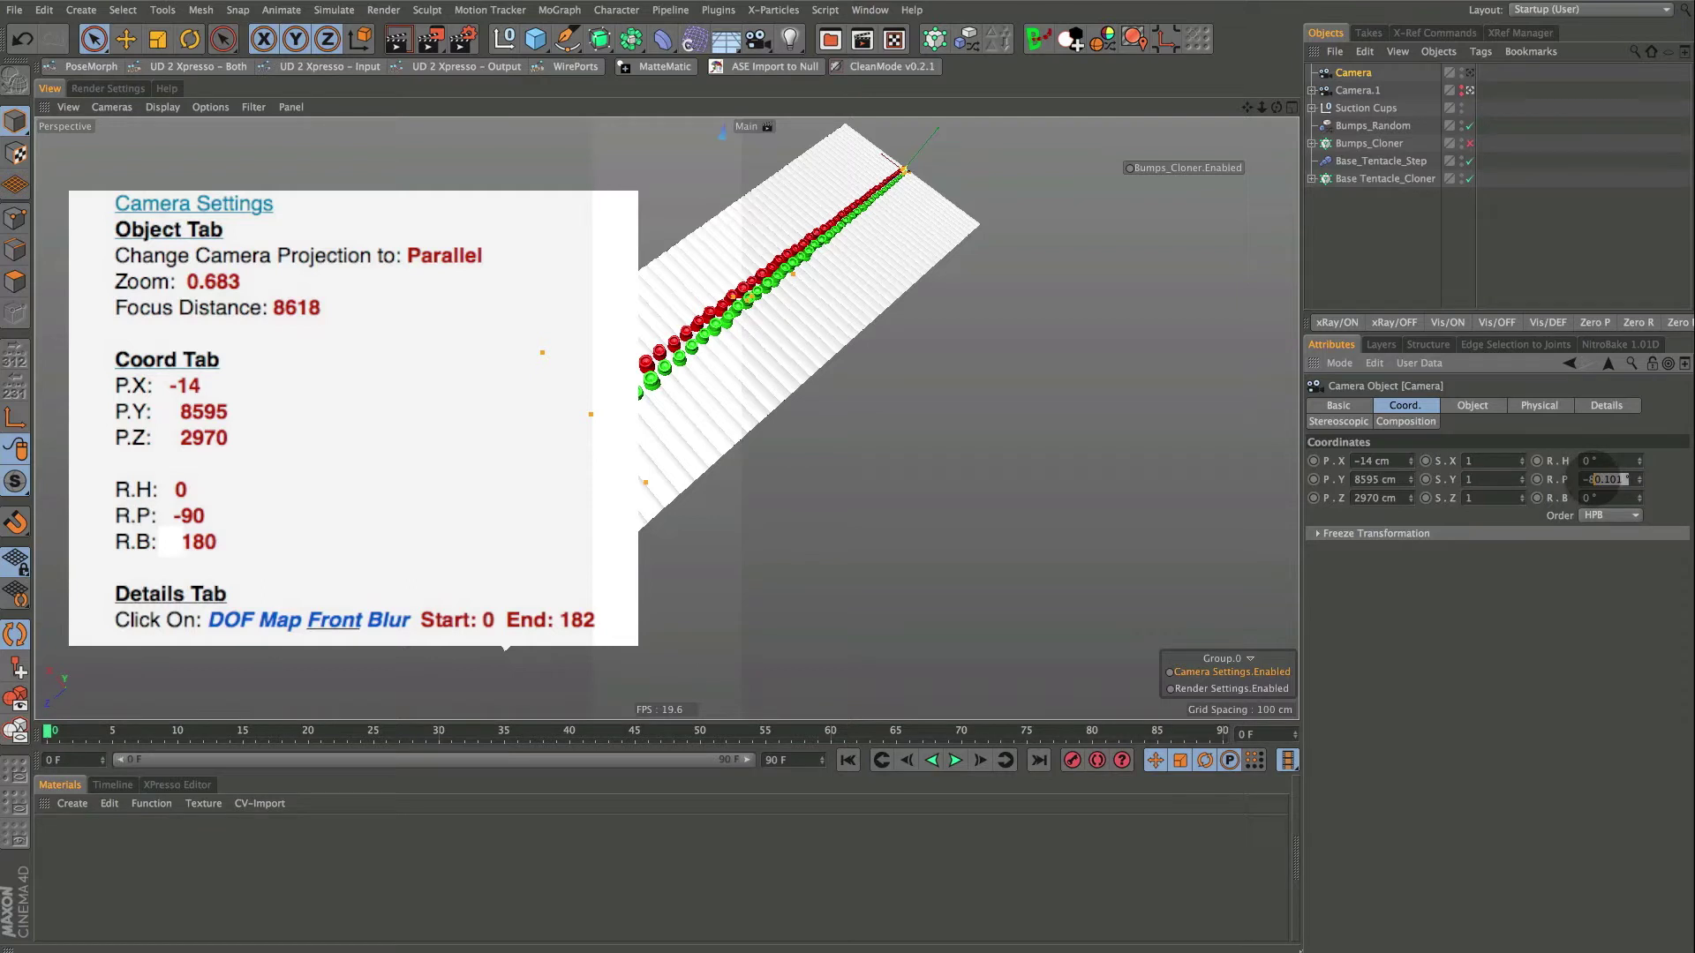
text(-9)
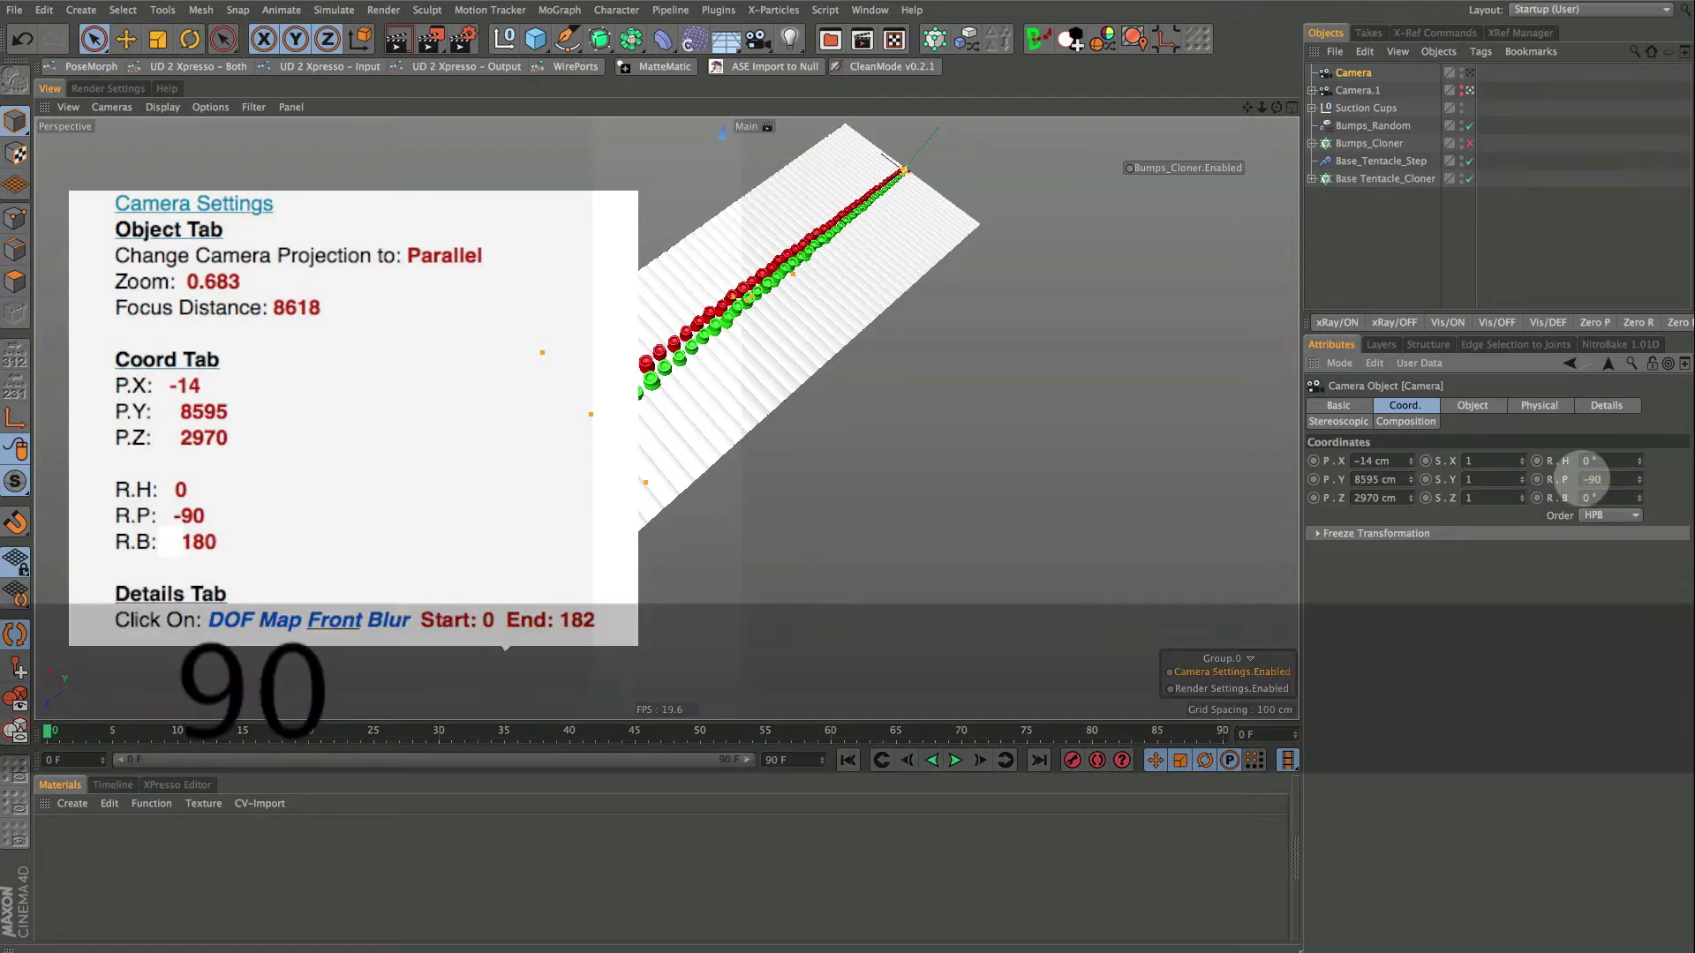
text(0)
click(1624, 567)
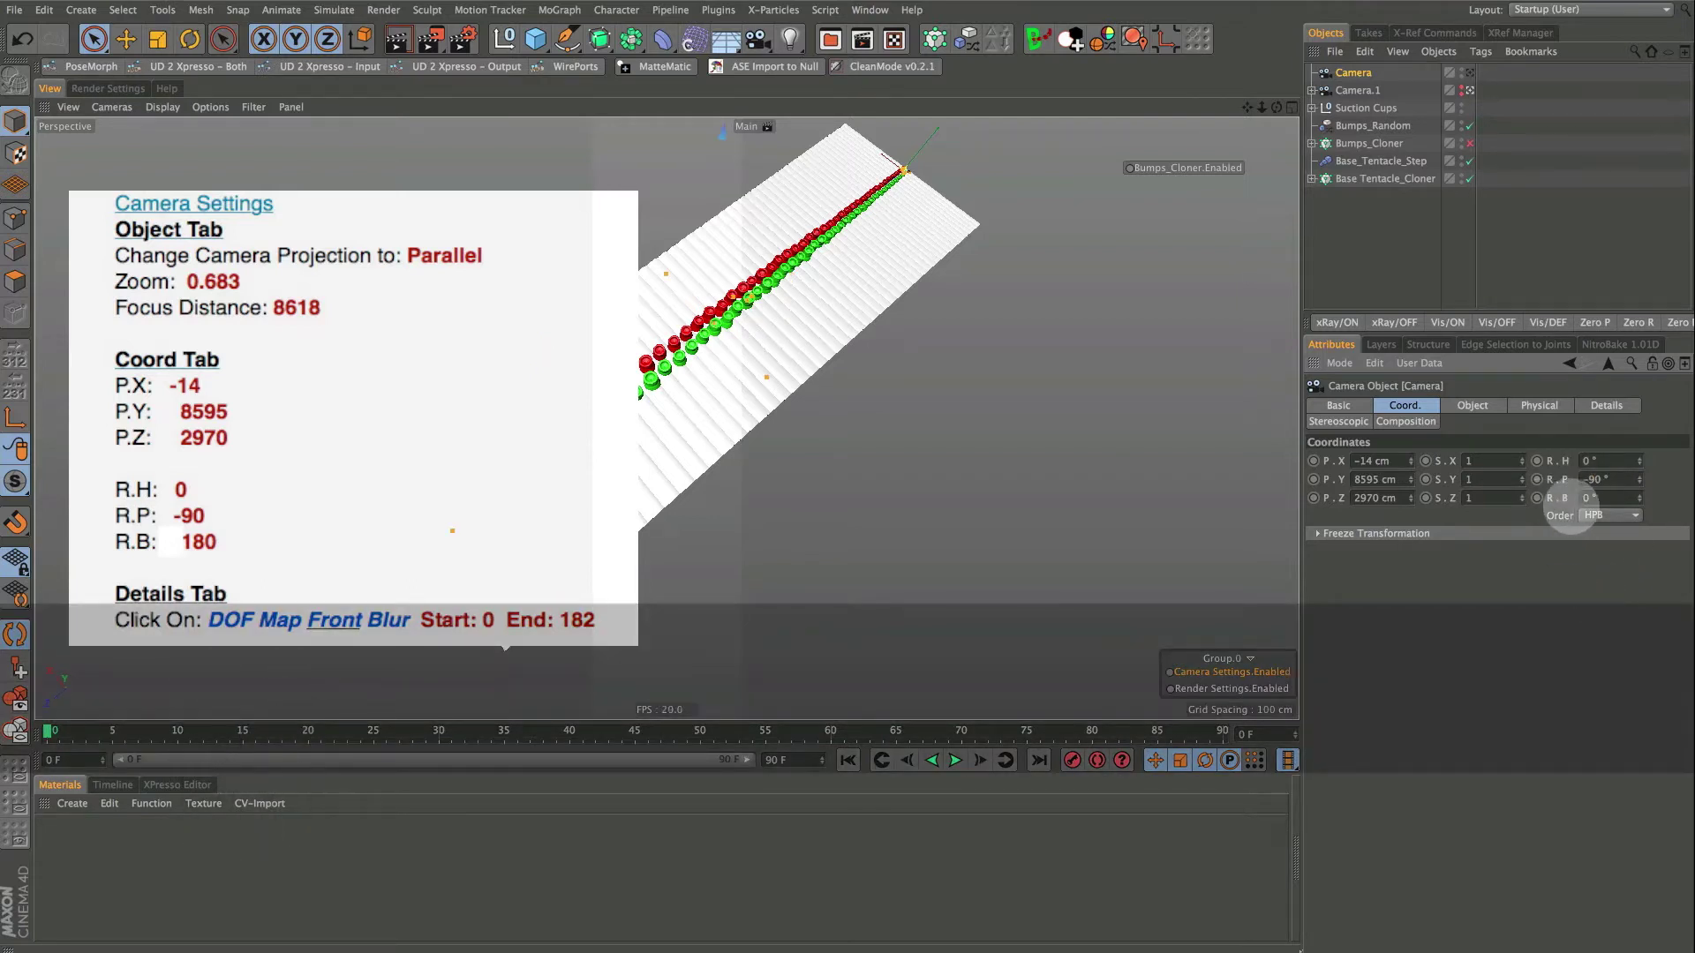
text(180)
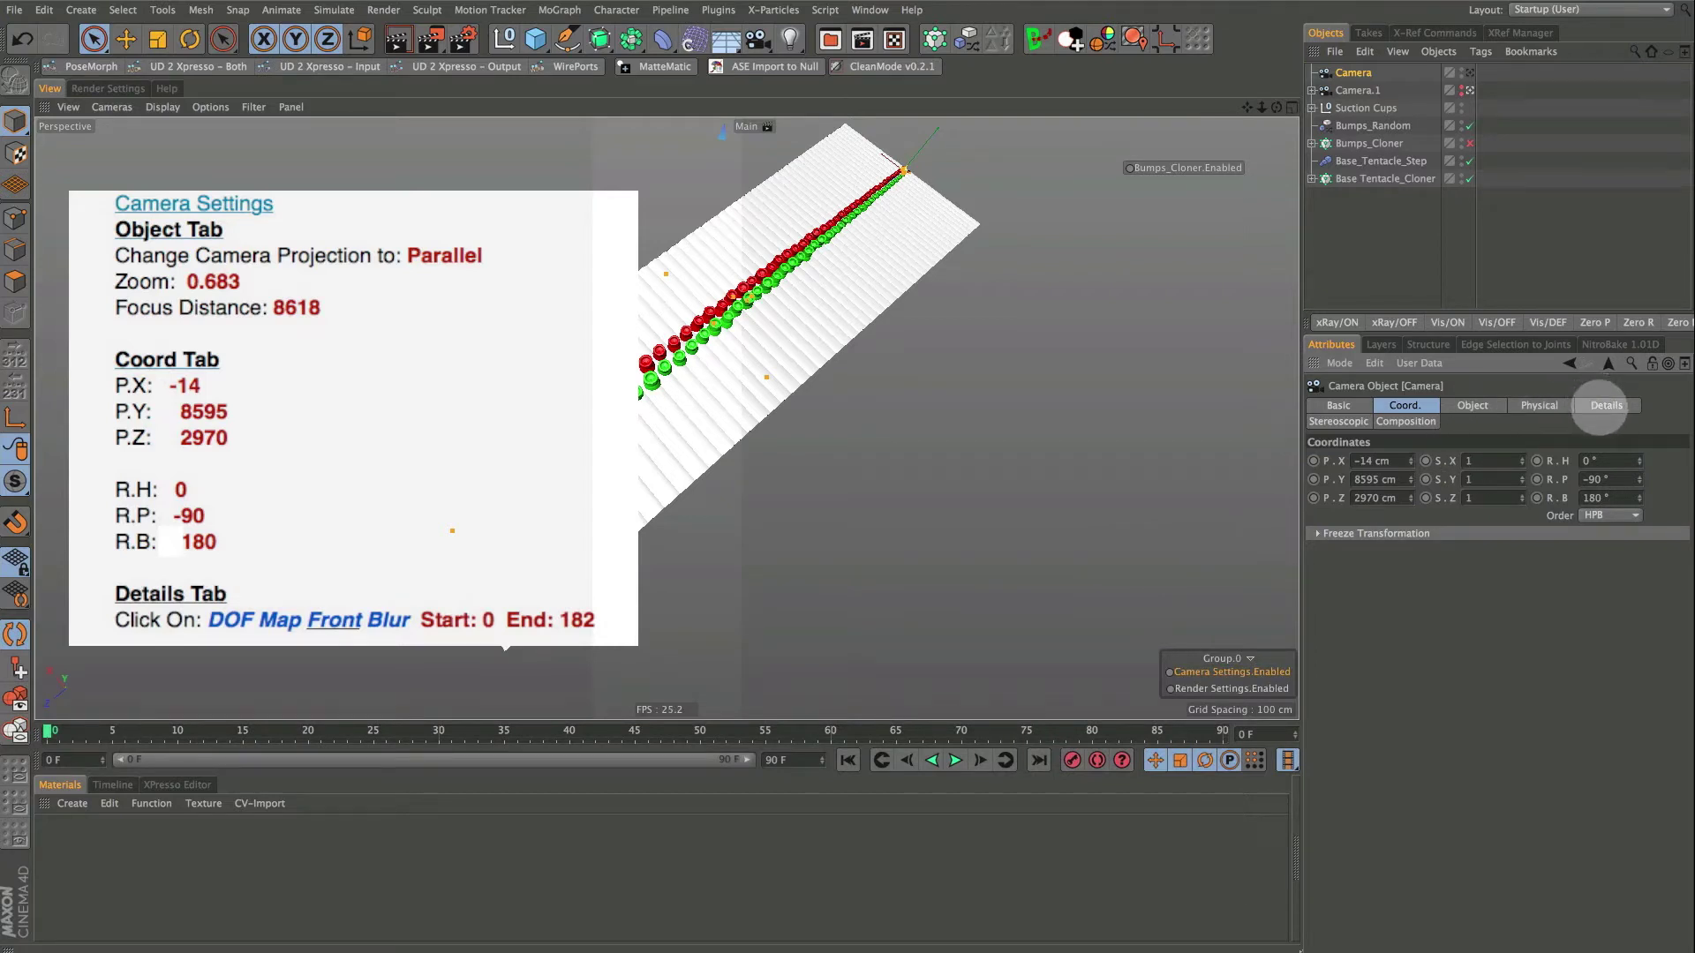
Enable the camera's DOF Map Front Blur with a start of 0 cm and an end of 182 cm
click(1602, 406)
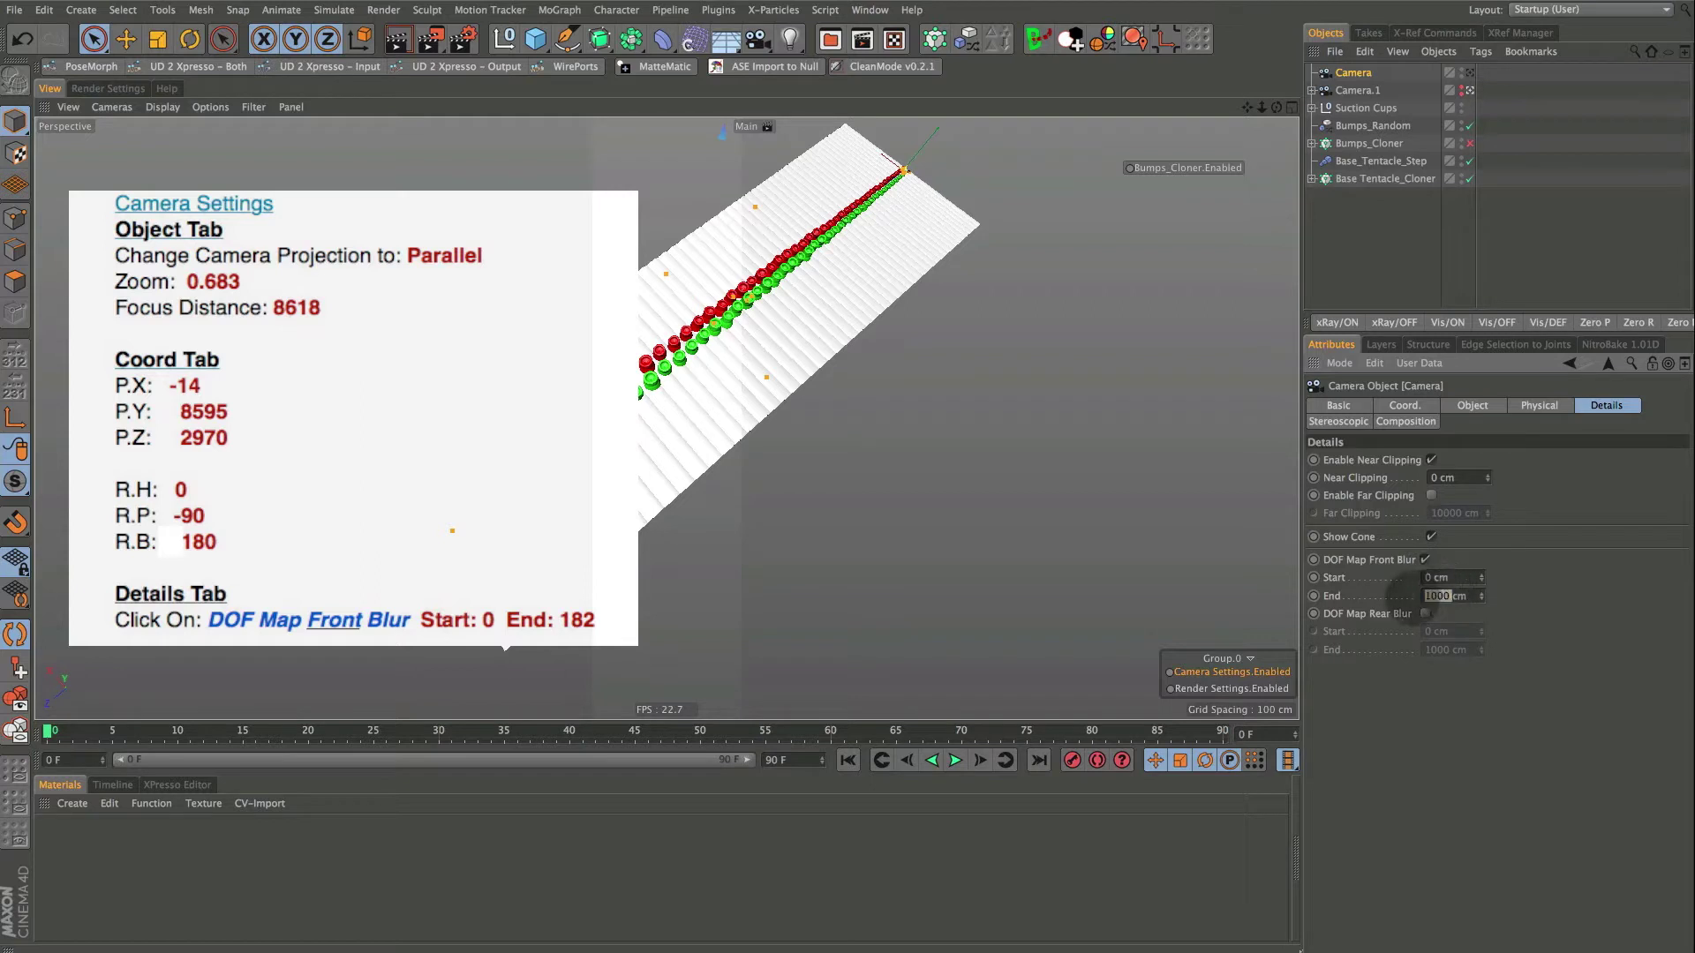
text(1)
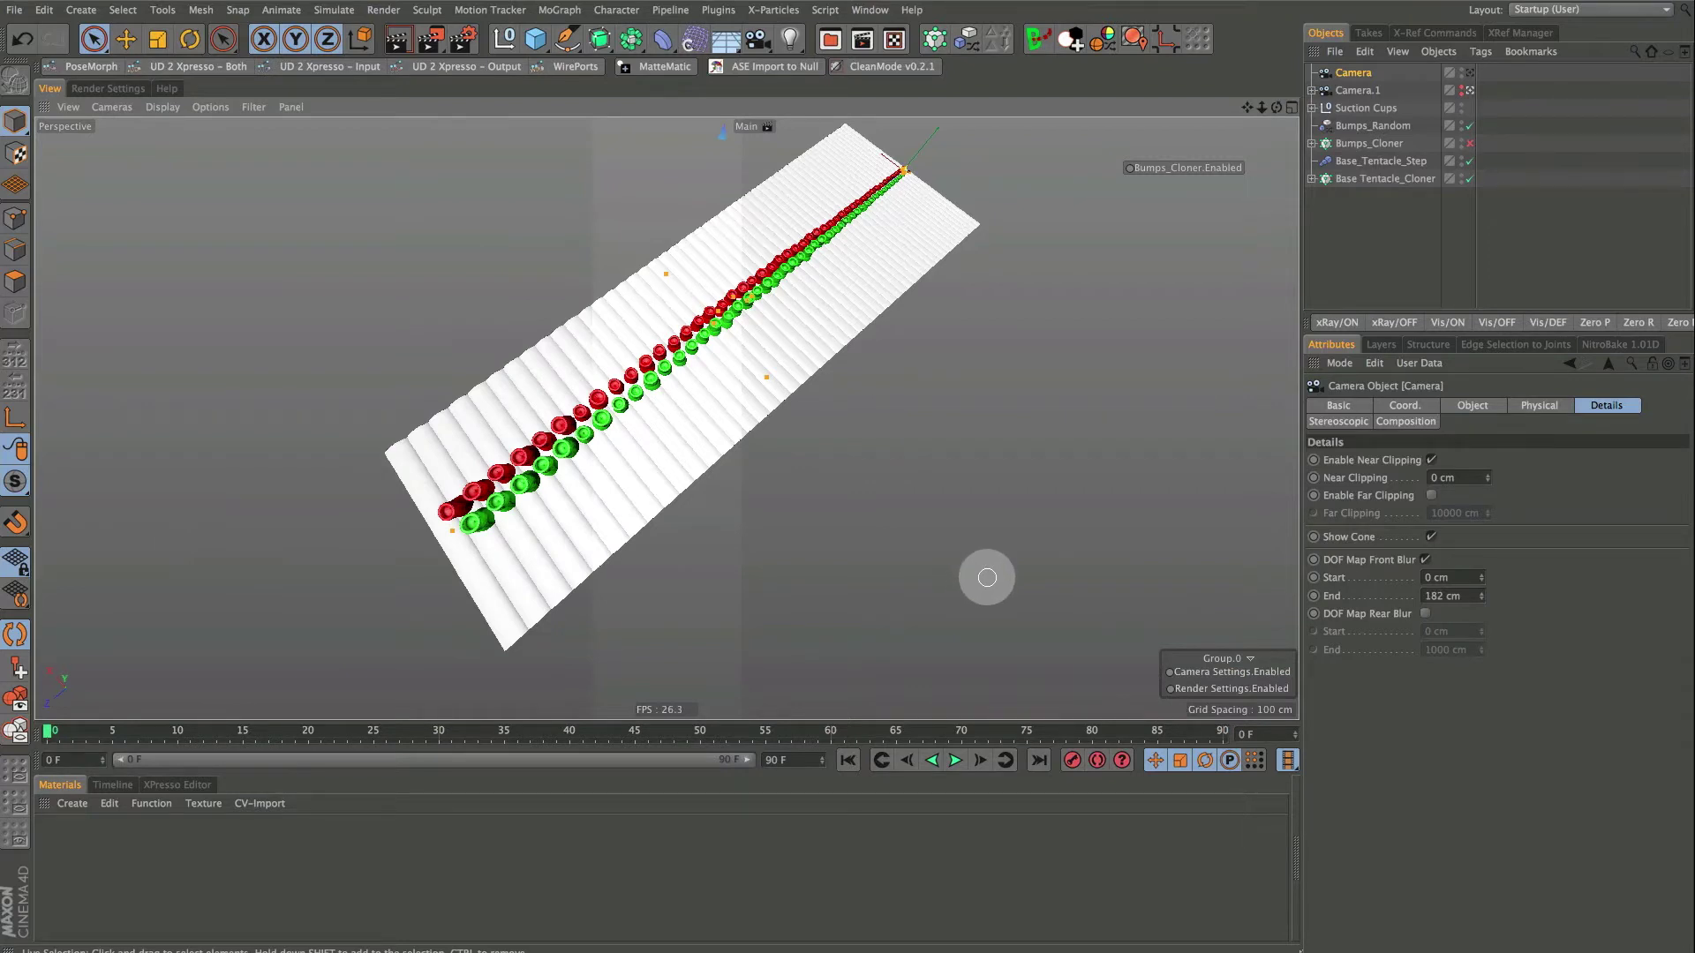
Switch to the Right view and turn on the display of cameras in its filter
key(F3)
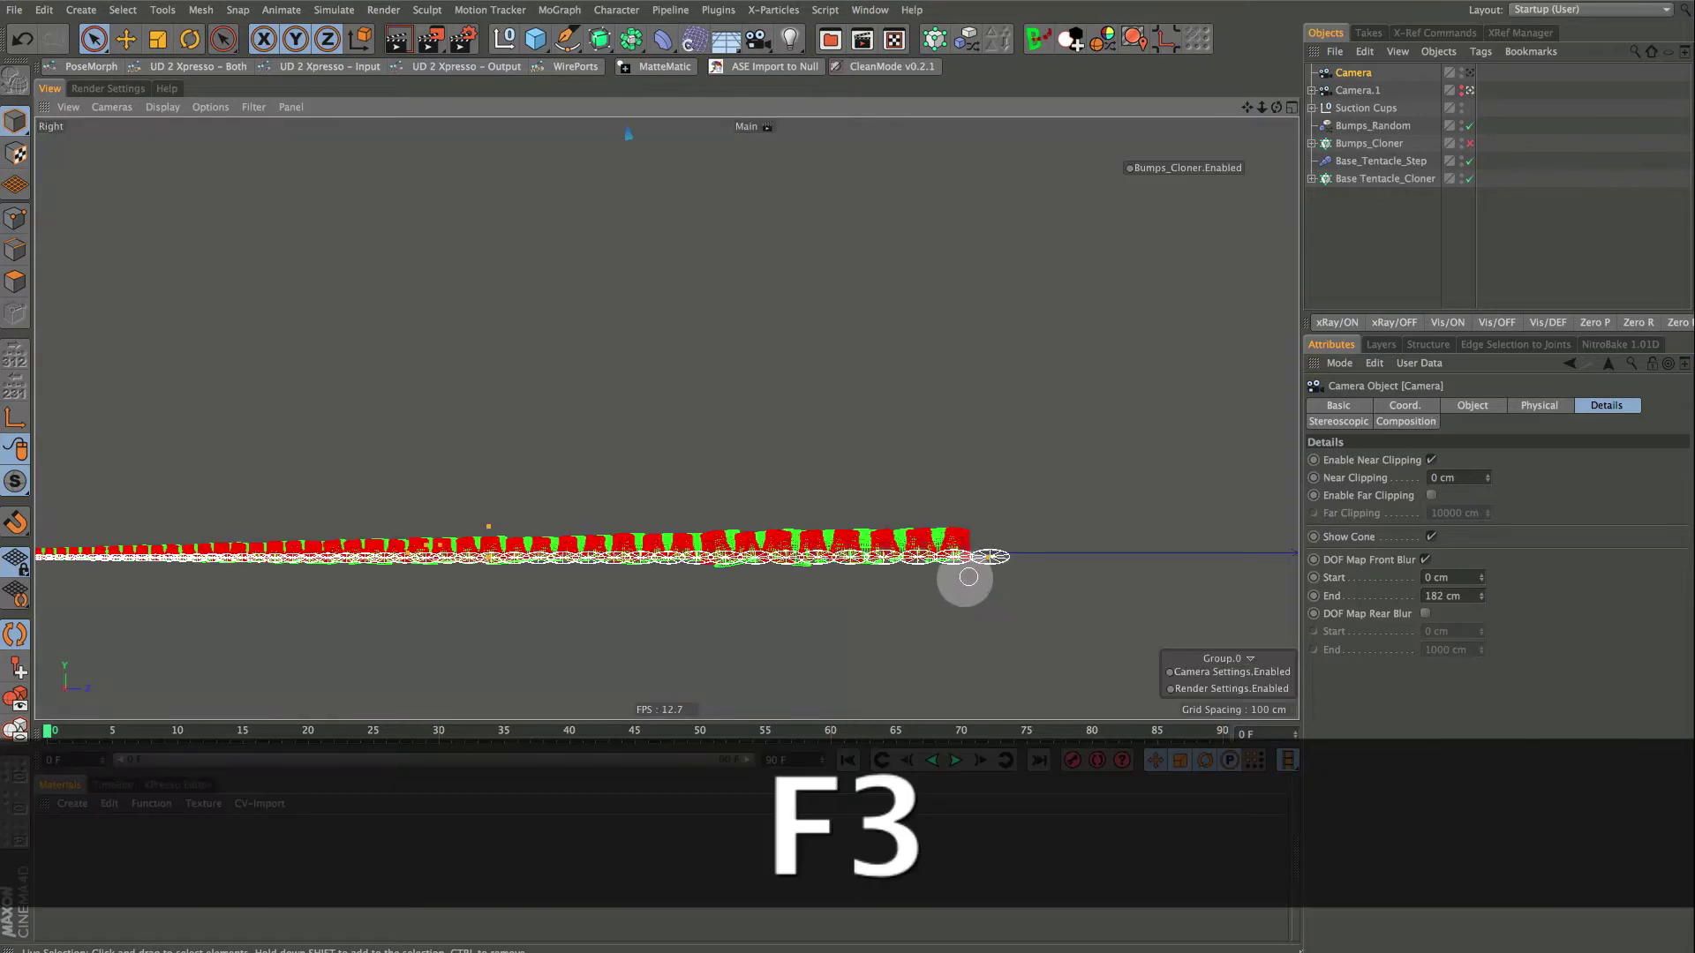
scroll(890, 593, down, 8)
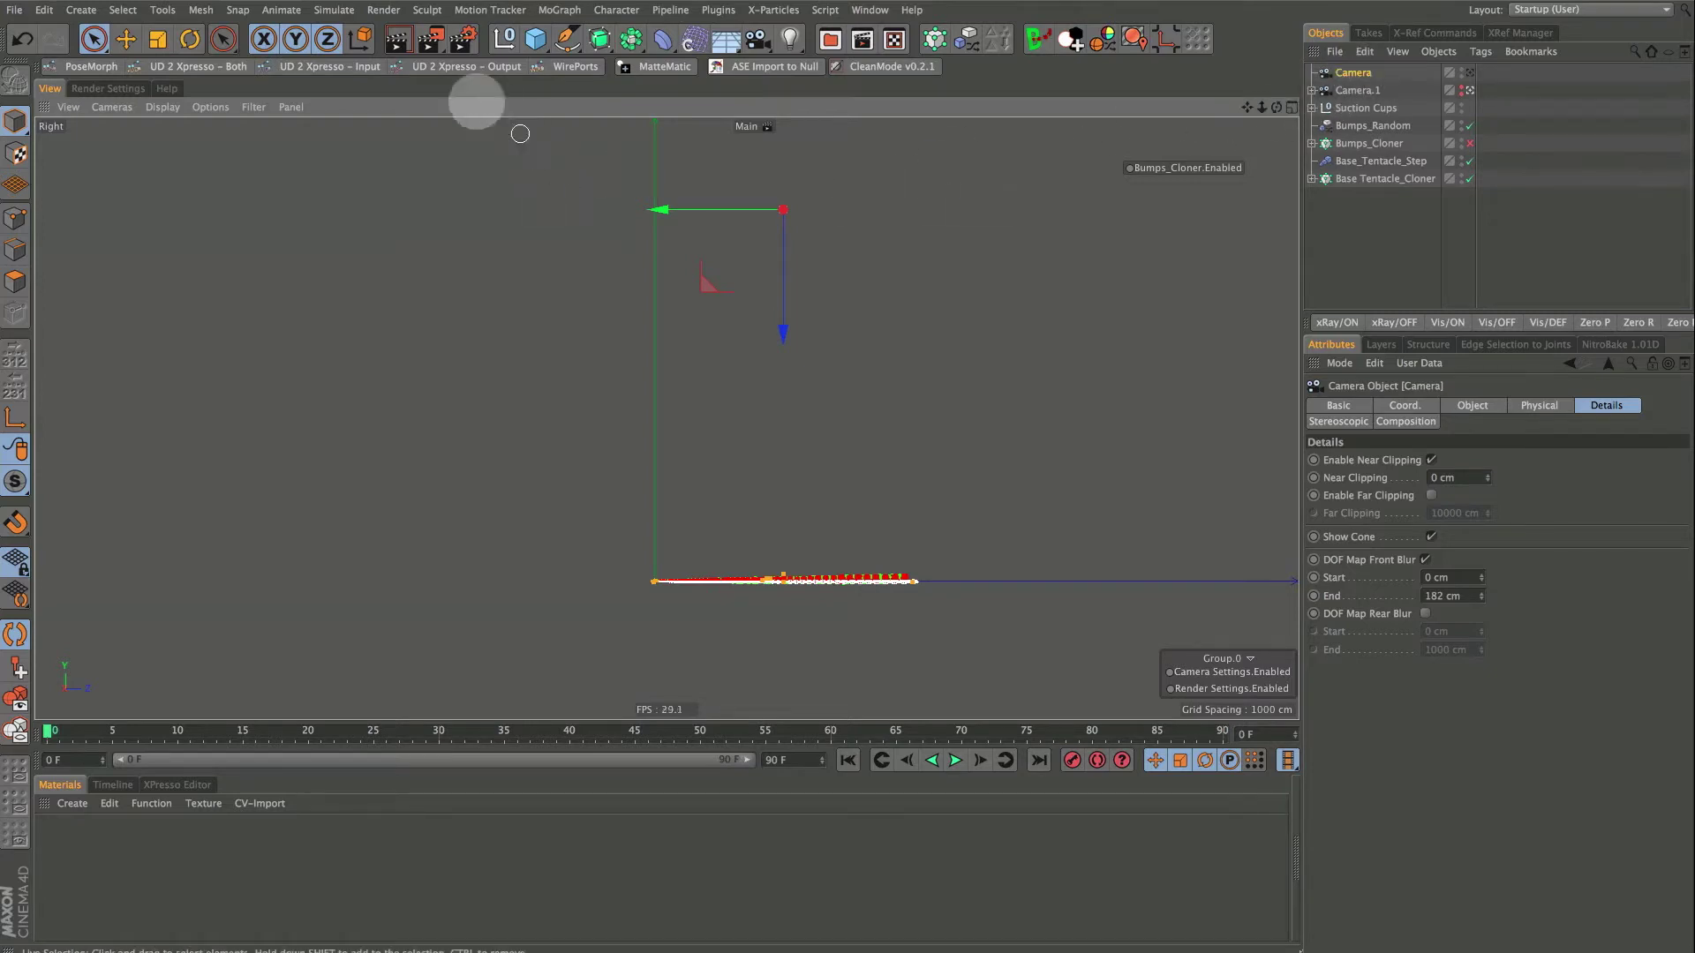
click(252, 107)
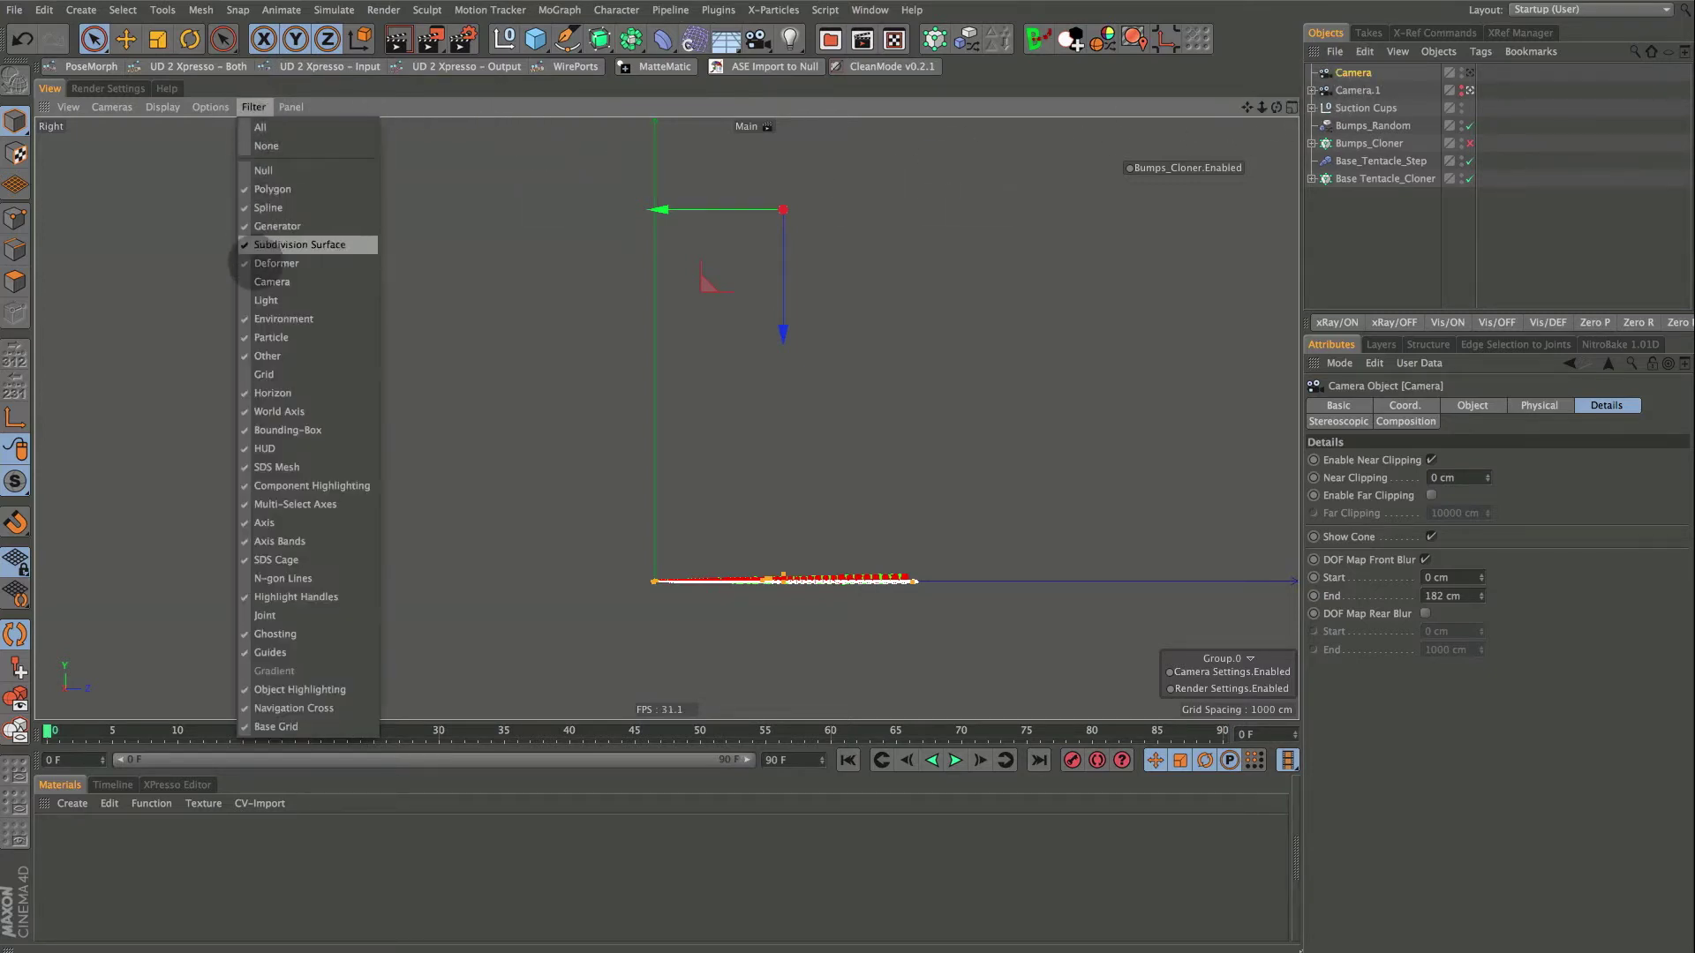
click(256, 281)
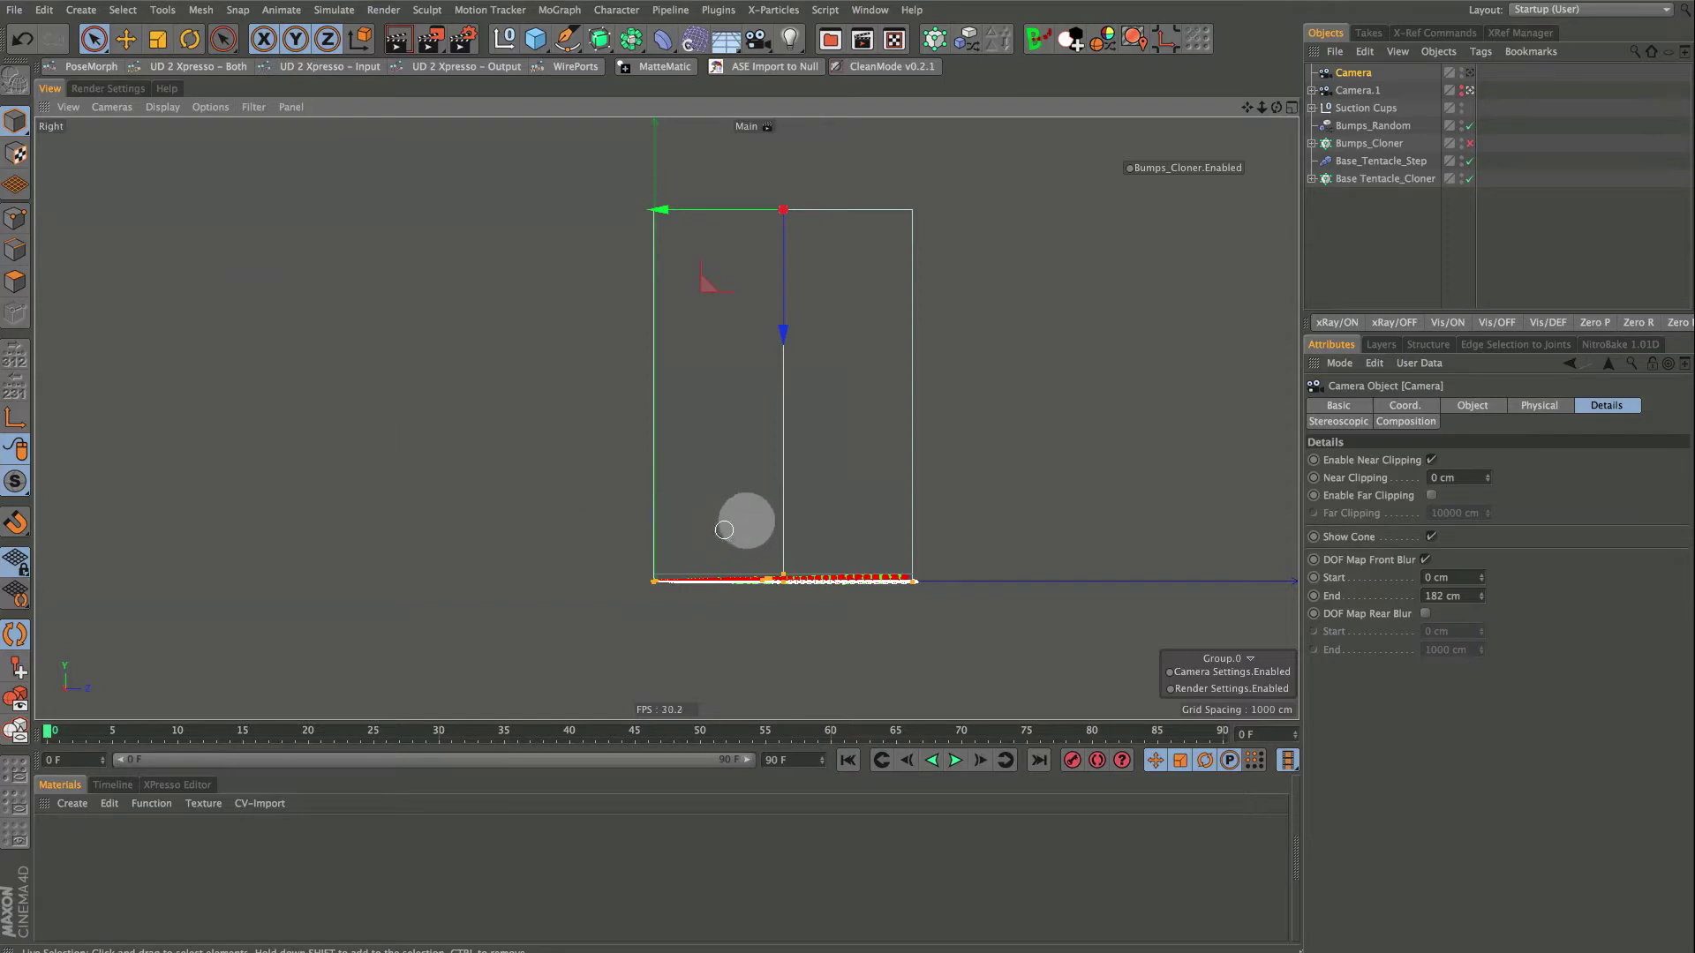
Hide the Suction Cups group in the Right view so only the tentacle base and camera outline are drawn
alt+middle_drag(909, 554, 800, 555)
alt+right_drag(800, 556, 821, 537)
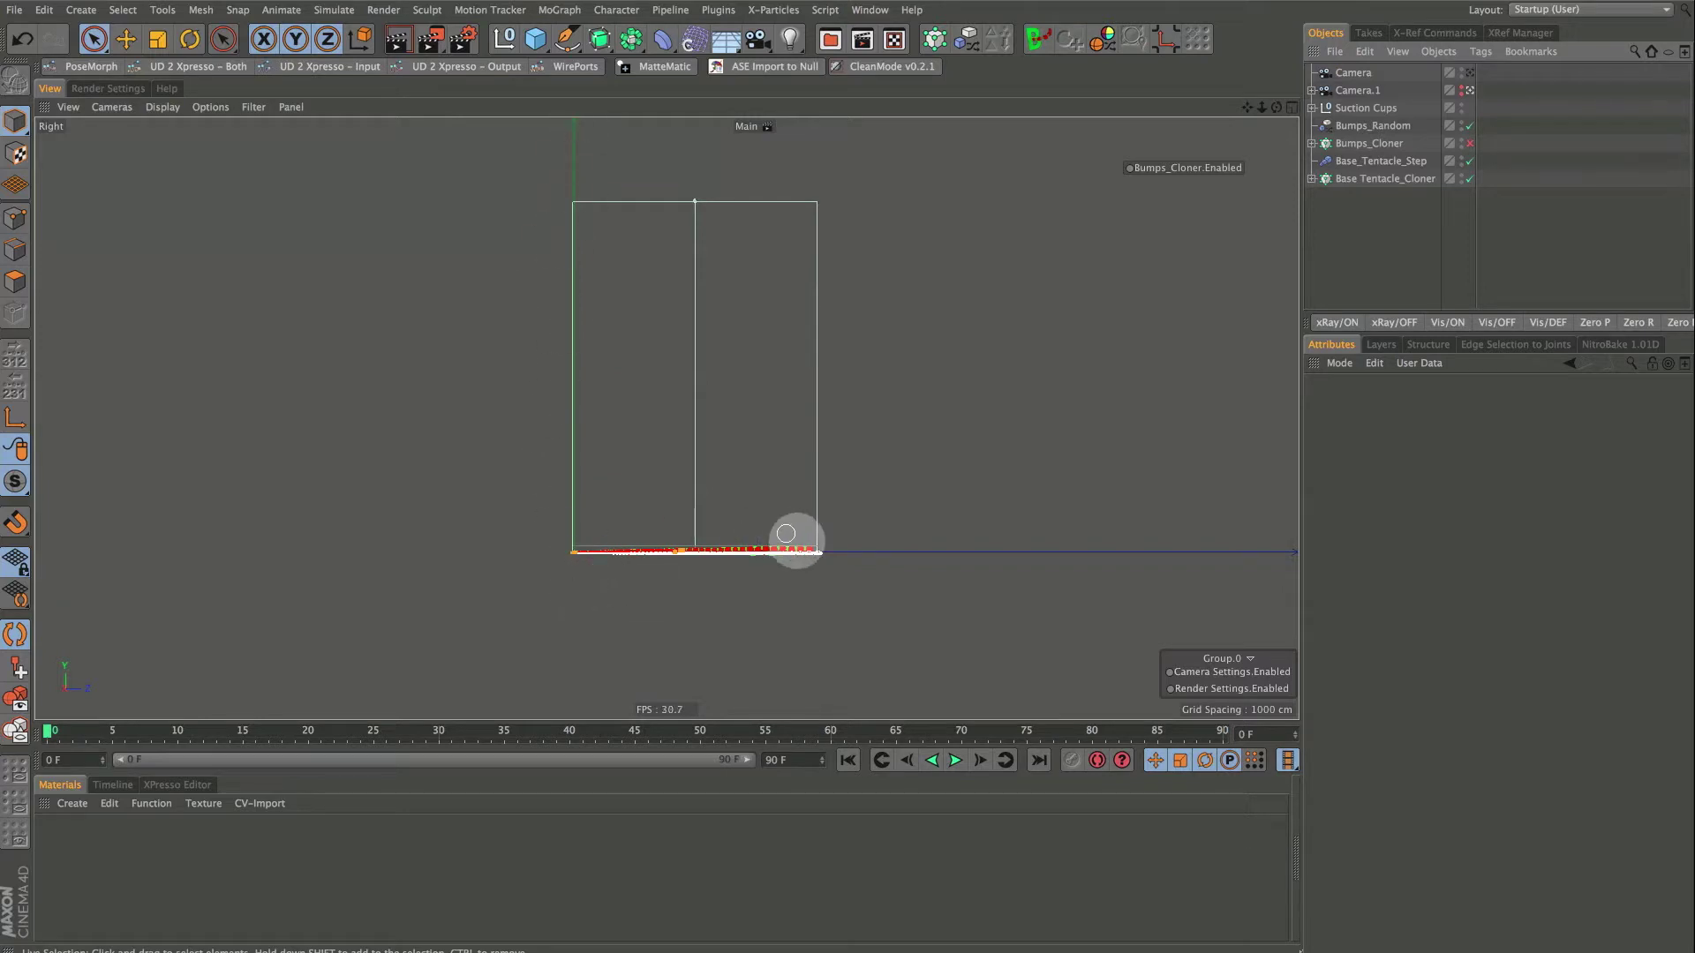
alt+right_drag(783, 559, 853, 540)
alt+middle_drag(796, 541, 943, 480)
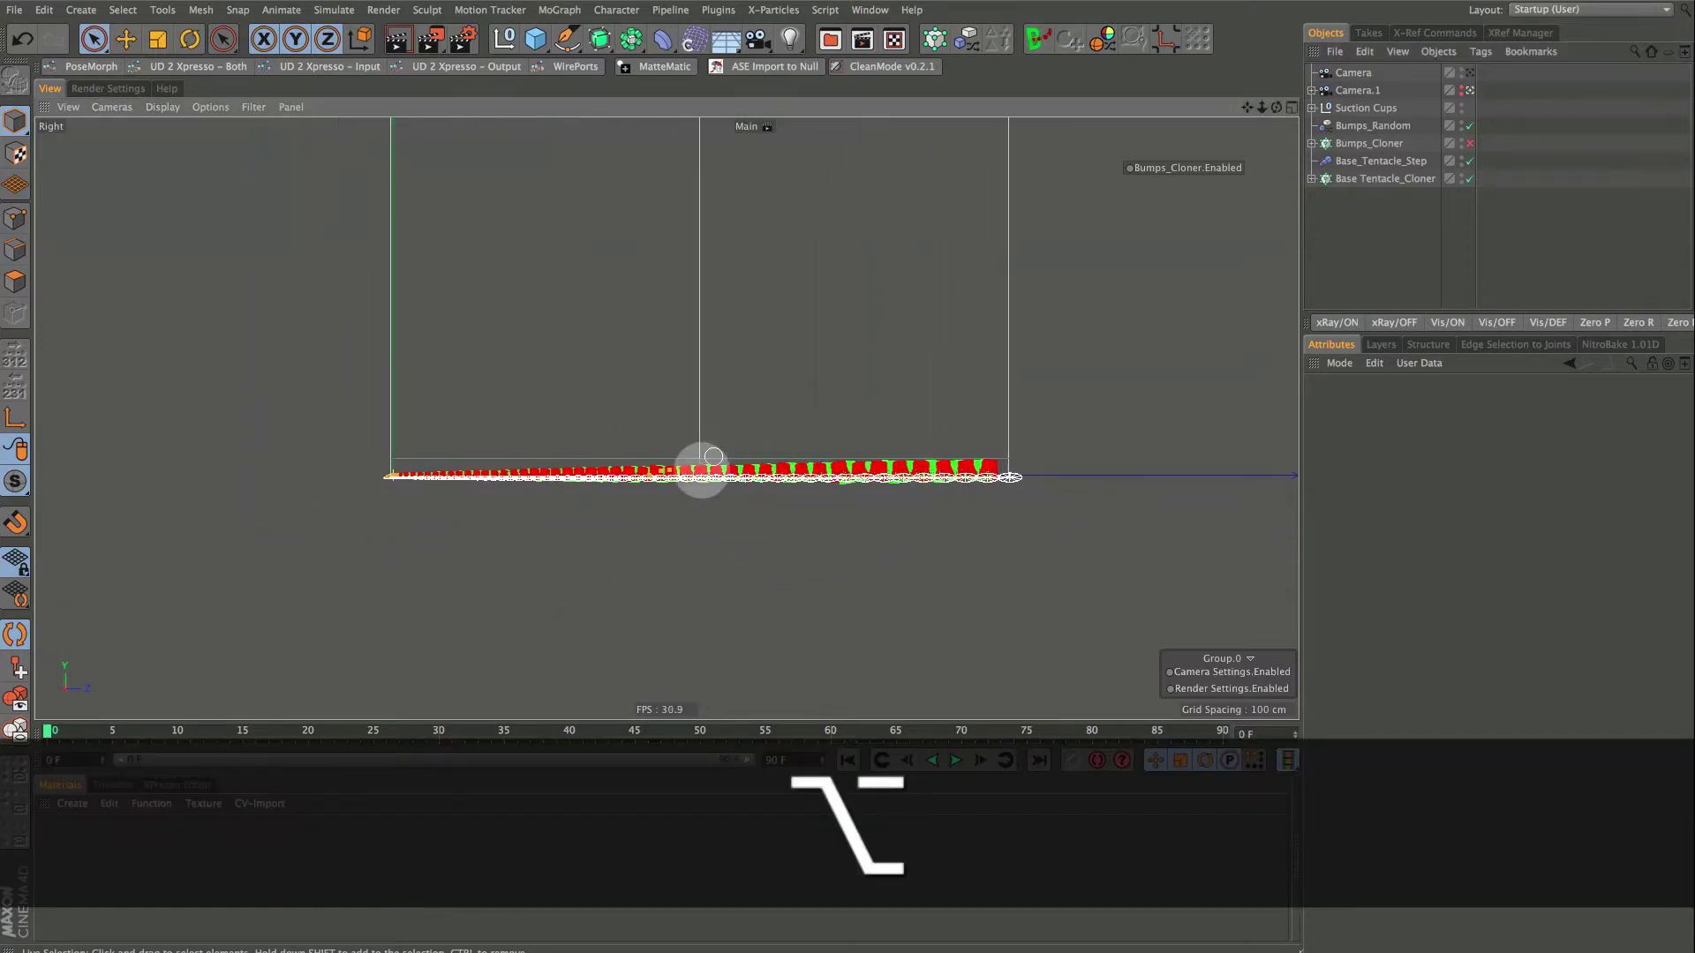
alt+right_drag(702, 471, 843, 397)
alt+right_drag(744, 445, 709, 452)
alt+middle_drag(642, 460, 586, 462)
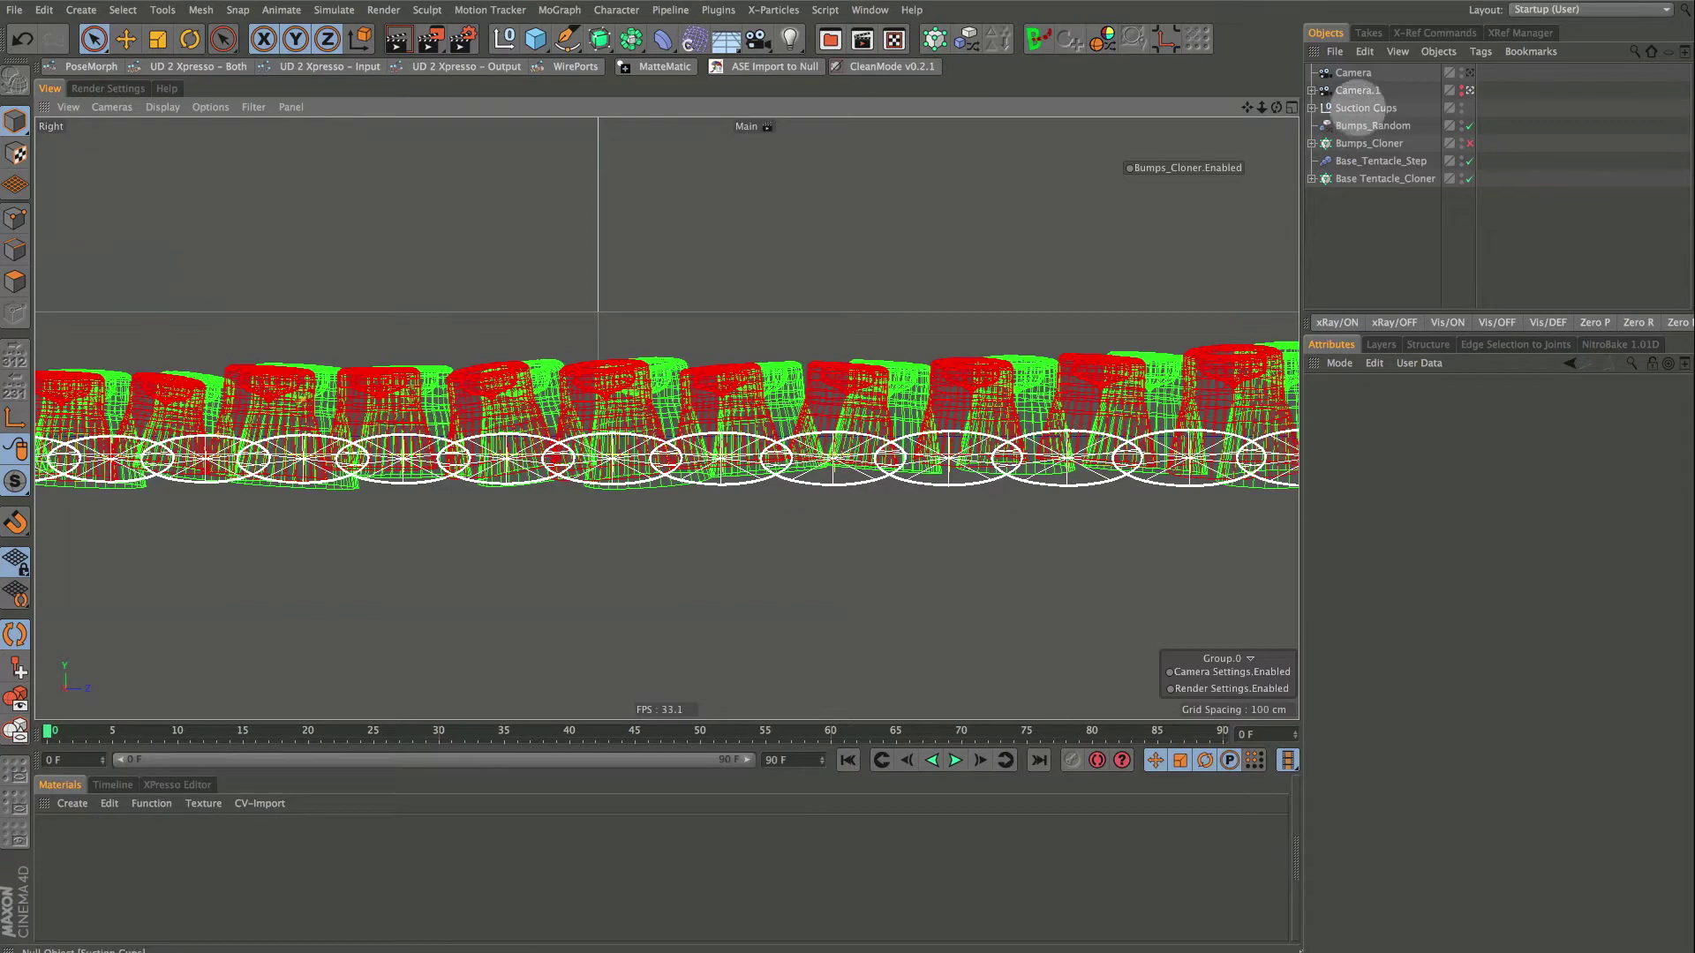
alt+click(1460, 108)
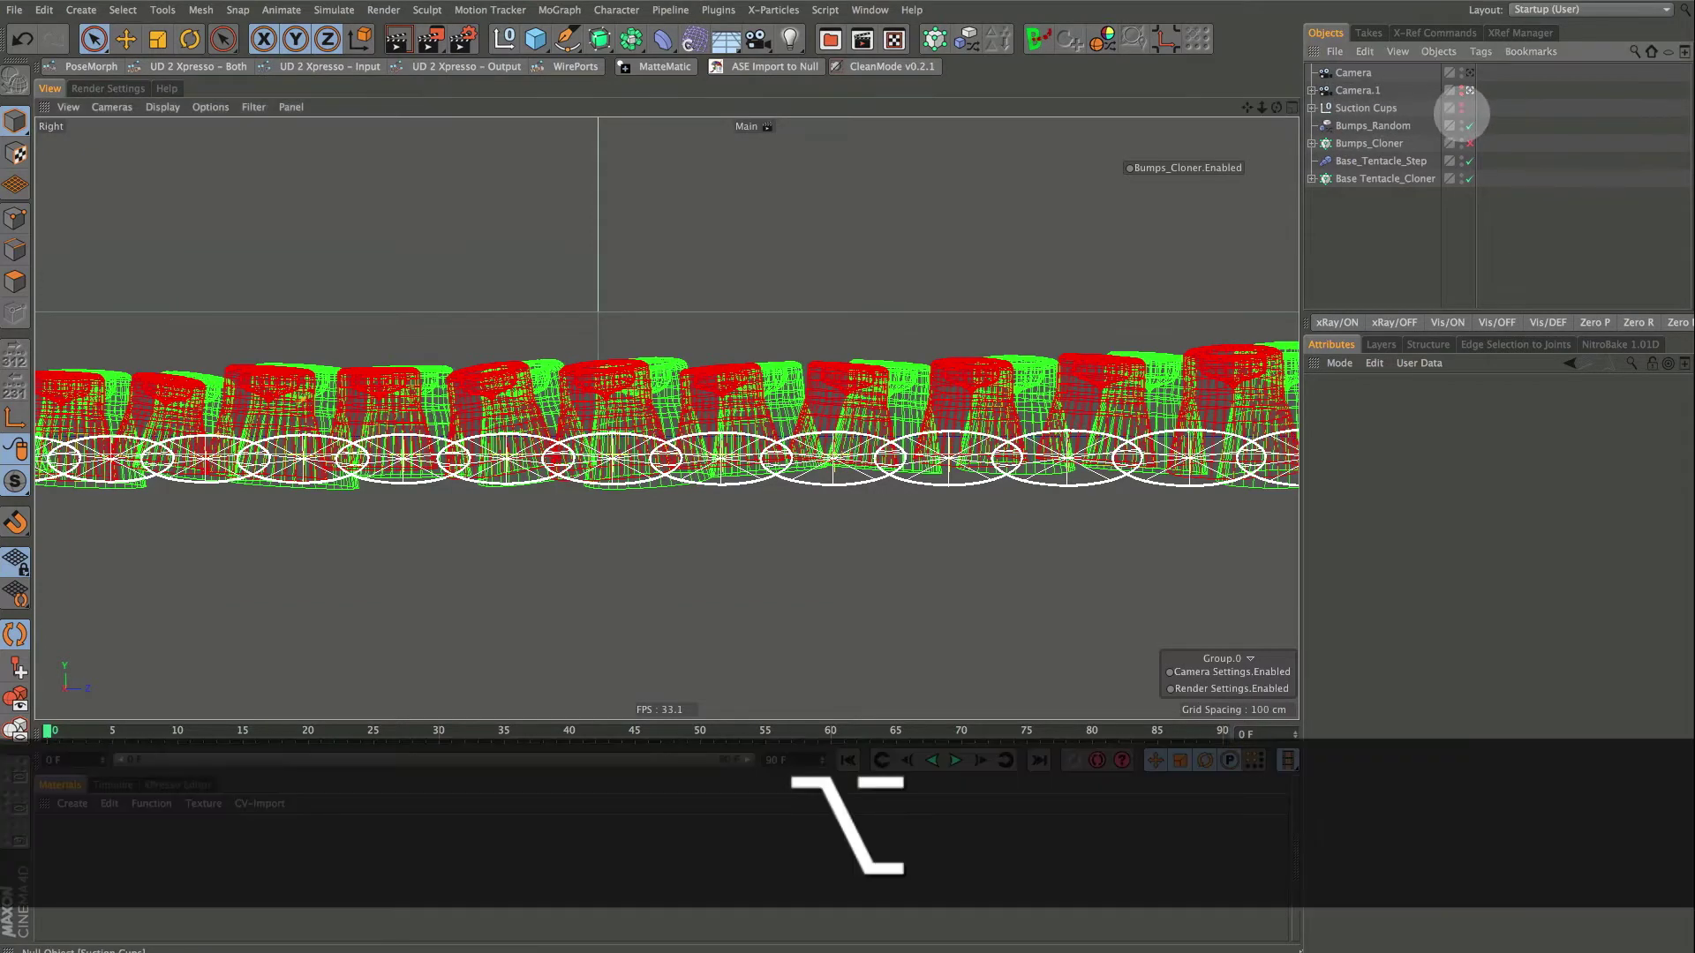
alt+right_drag(605, 447, 522, 427)
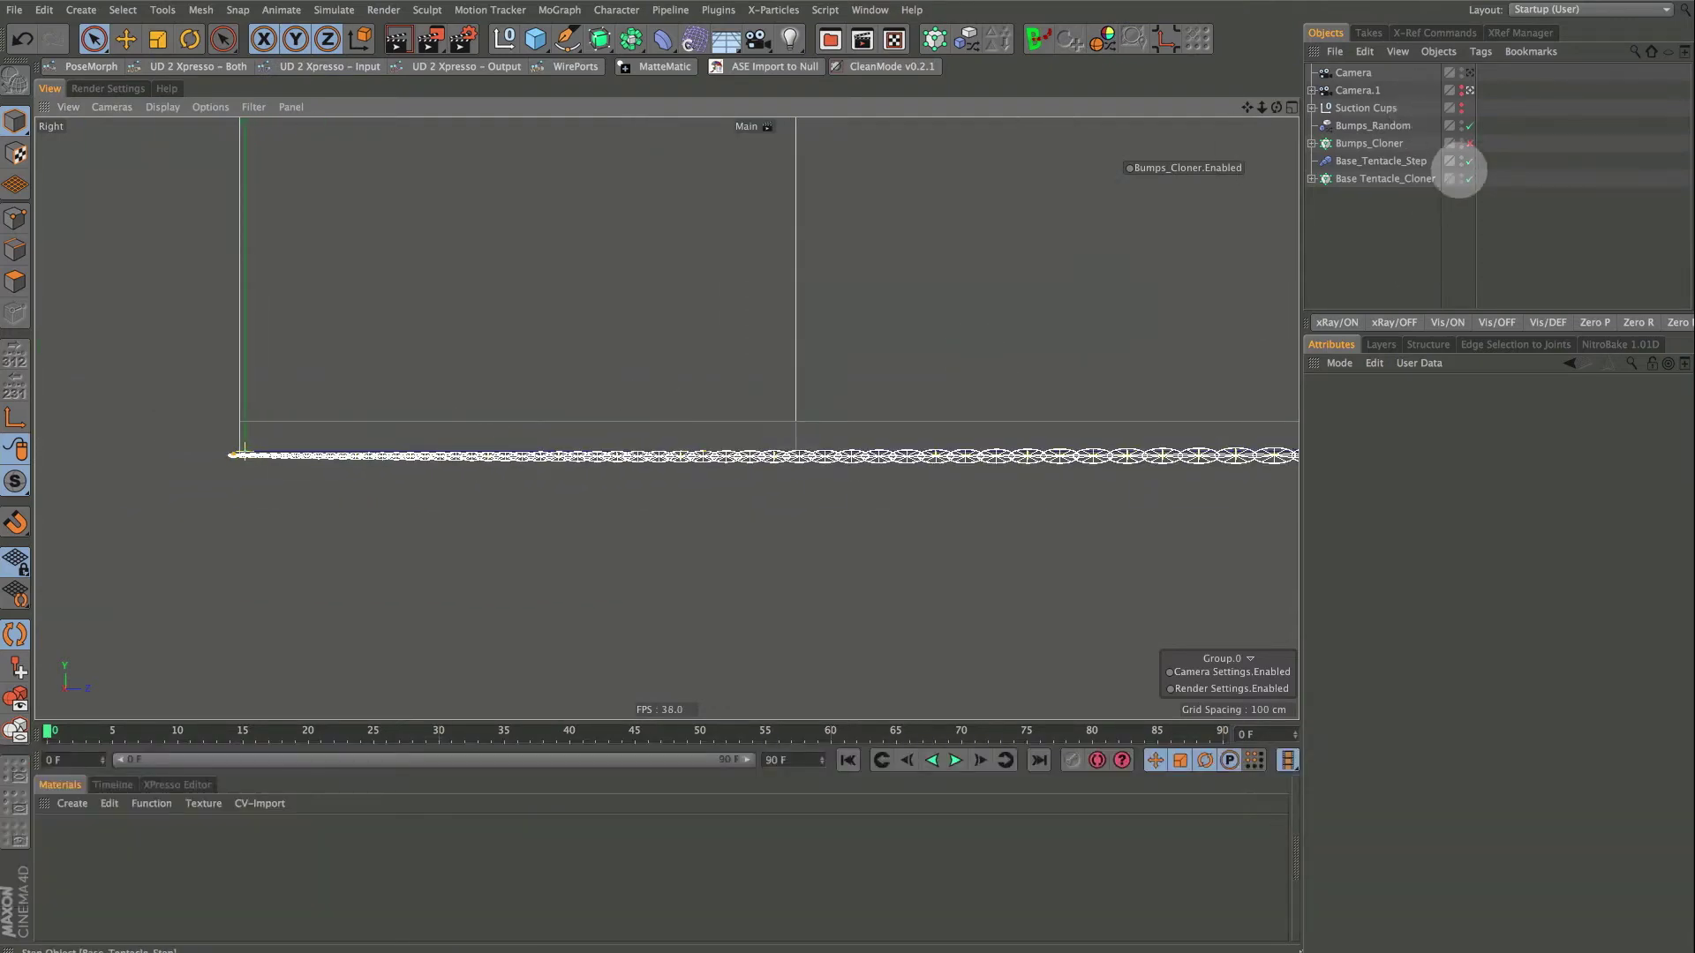
Hide the Base Tentacle_Cloner and move the camera's focus plane to about 8610 cm
alt+click(1461, 180)
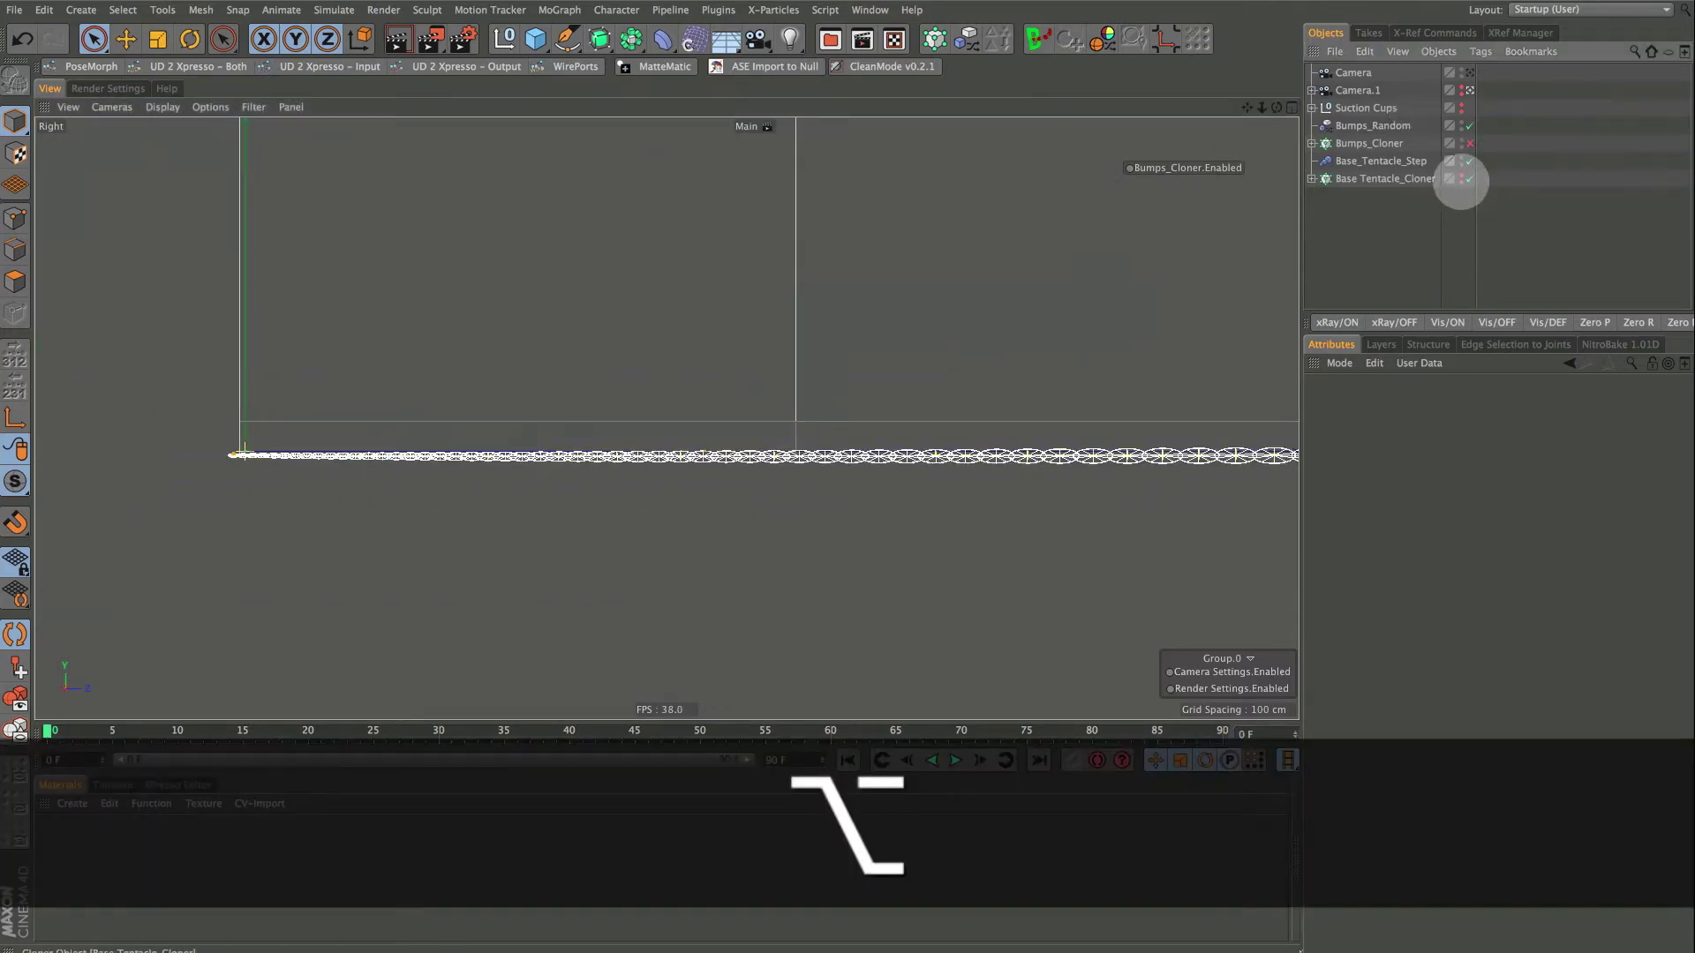
mouse_move(833, 481)
alt+right_down()
mouse_move(930, 461)
mouse_move(1214, 214)
alt+right_up()
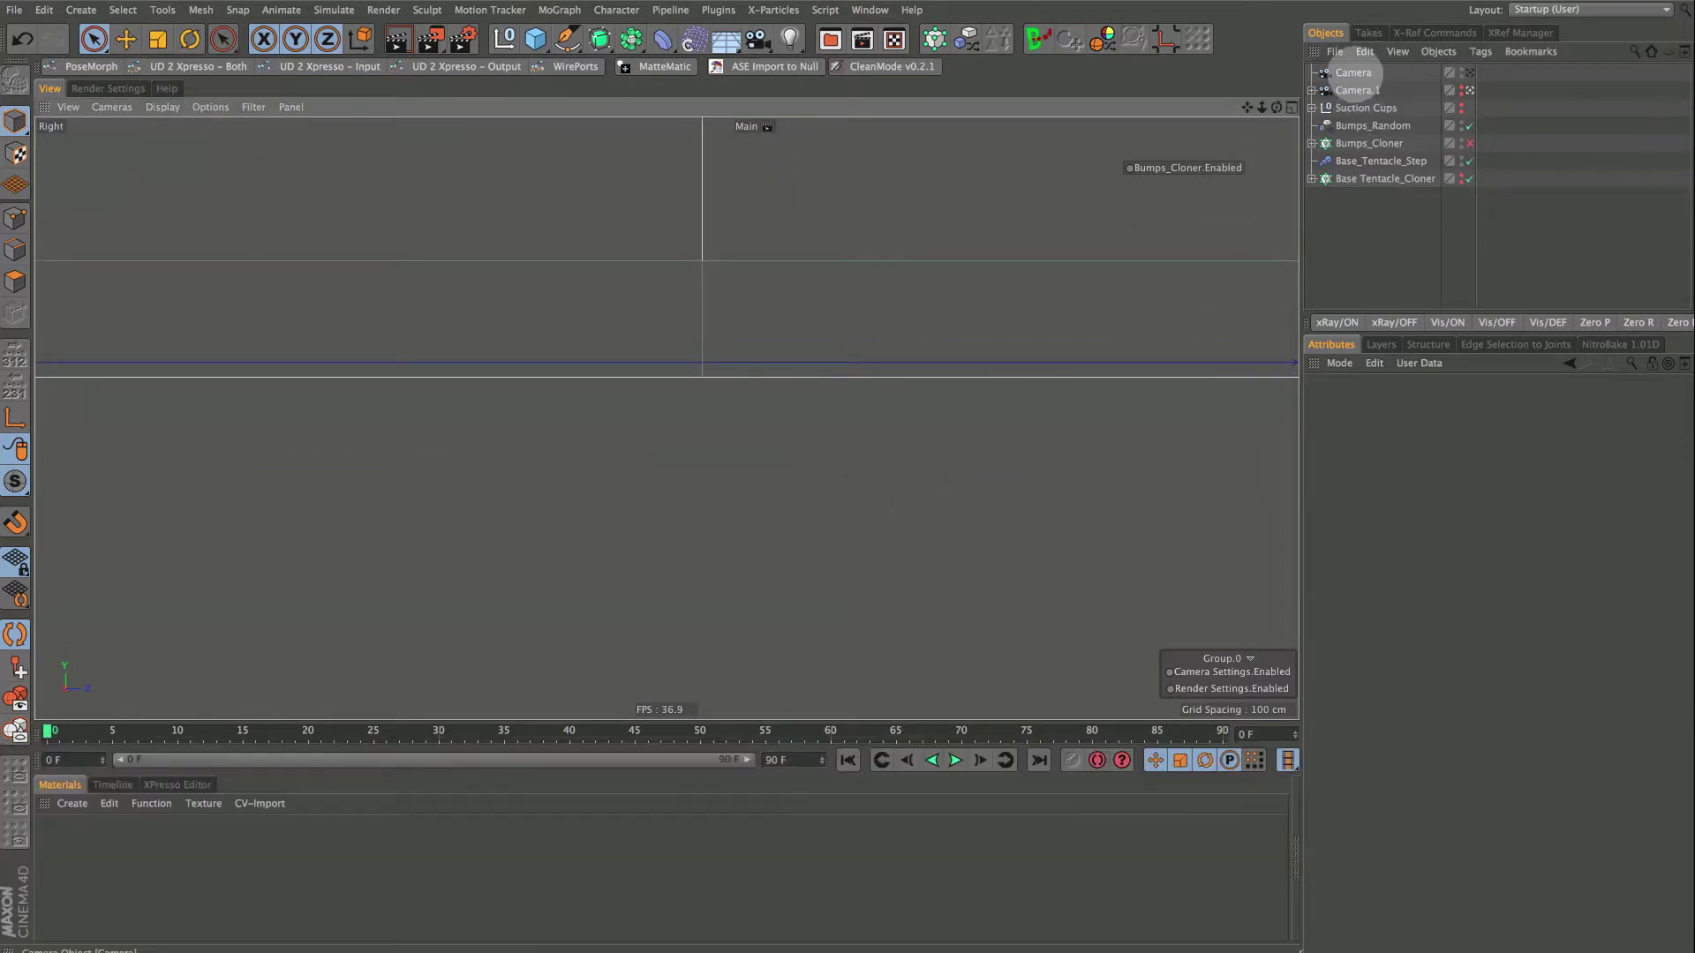
click(1353, 72)
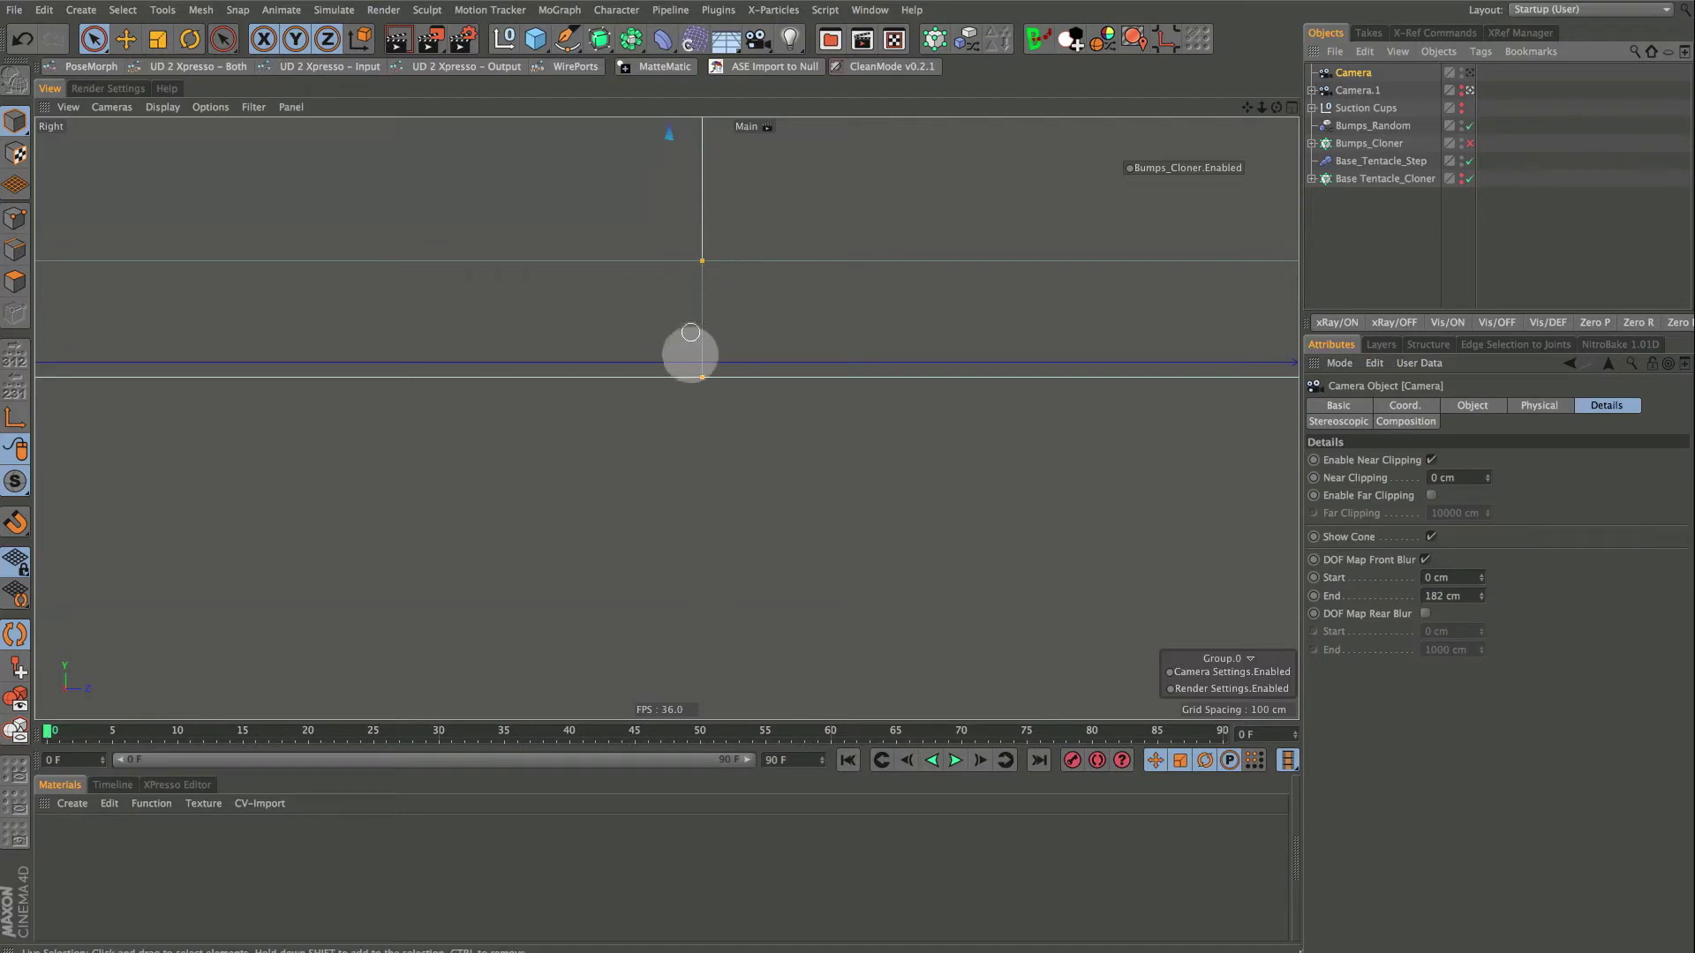
drag(702, 376, 702, 369)
click(1470, 403)
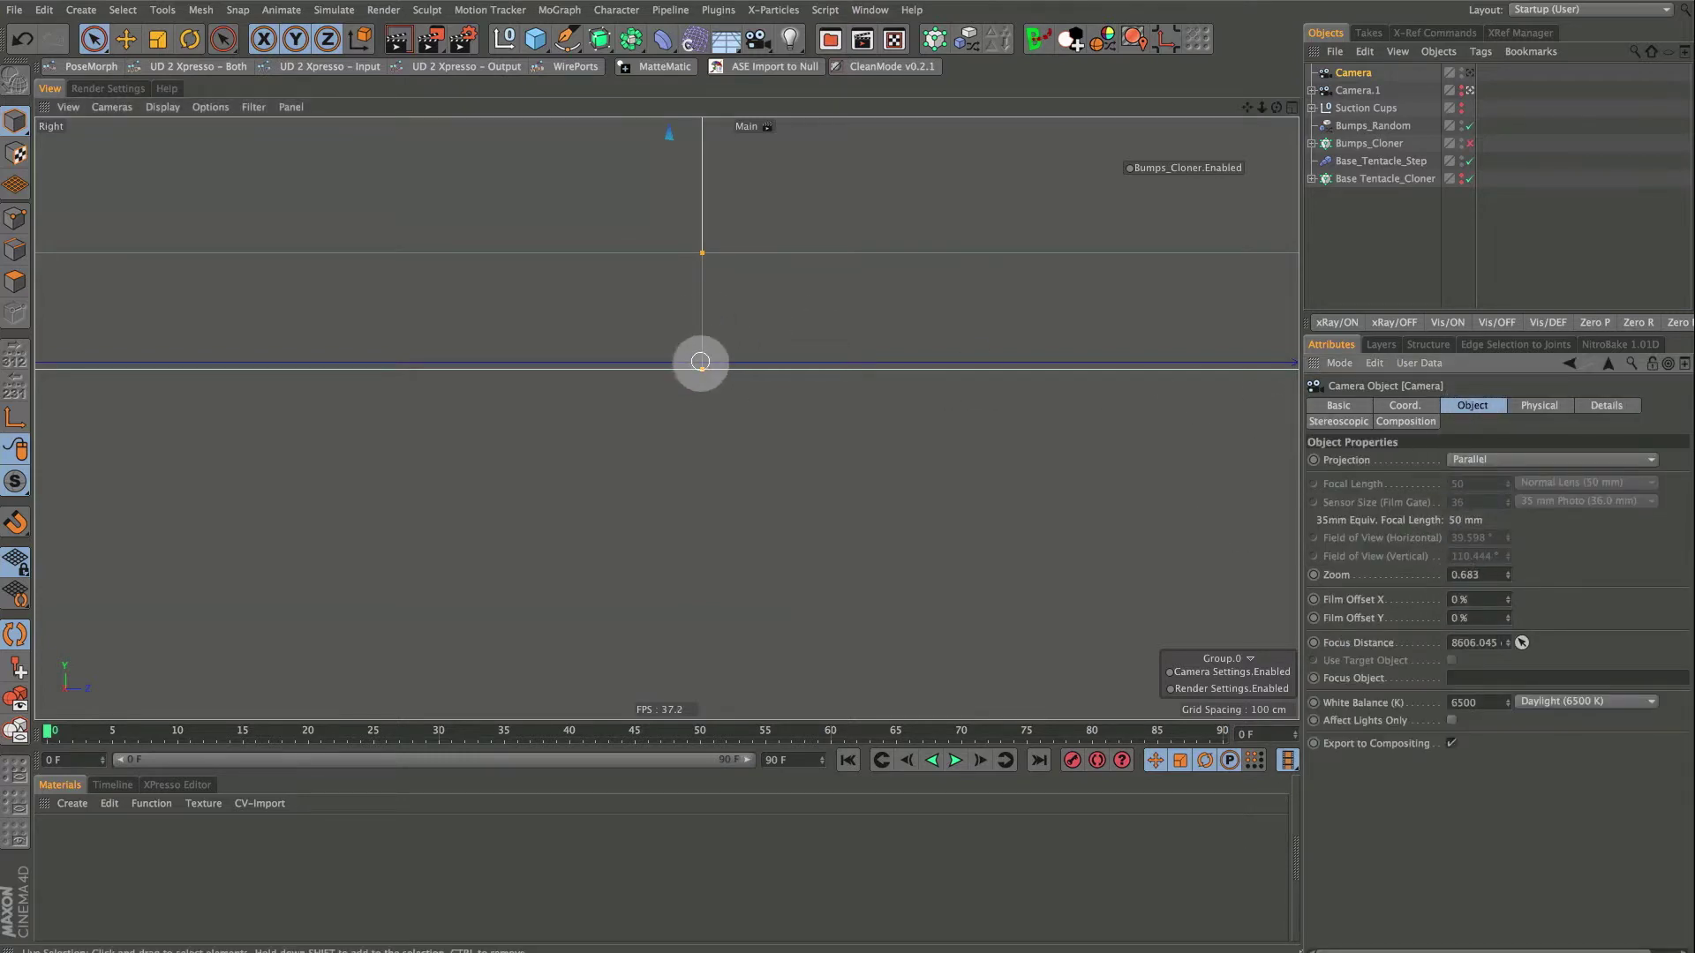
drag(702, 369, 702, 367)
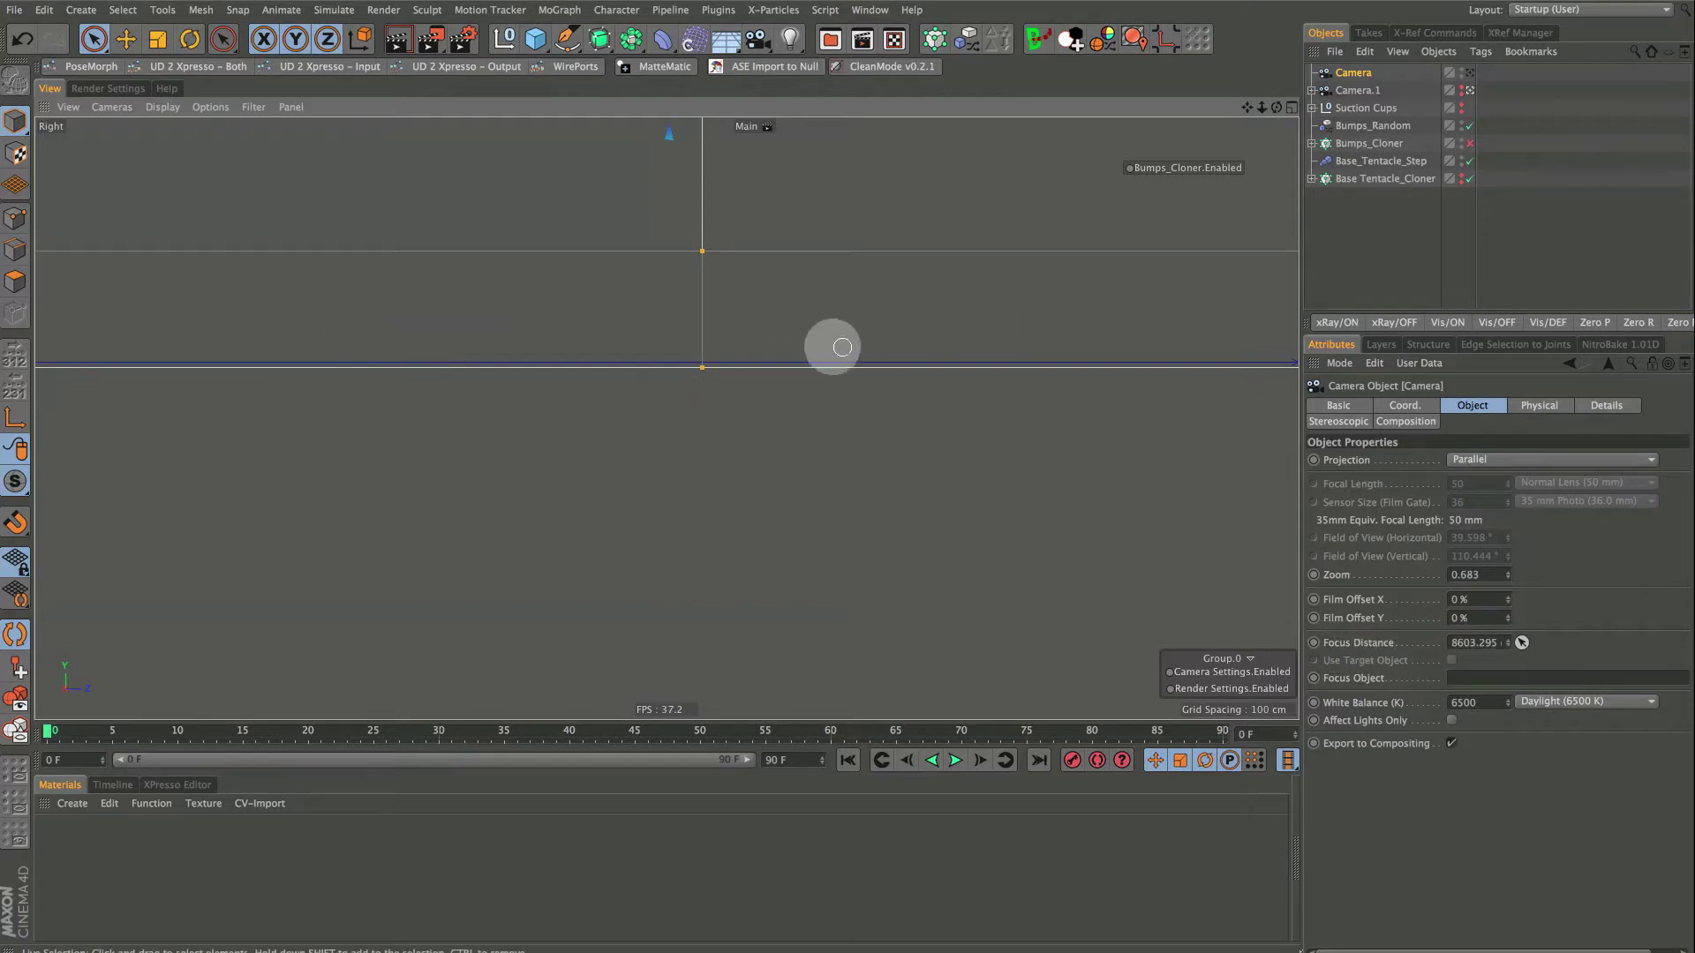
drag(701, 367, 692, 374)
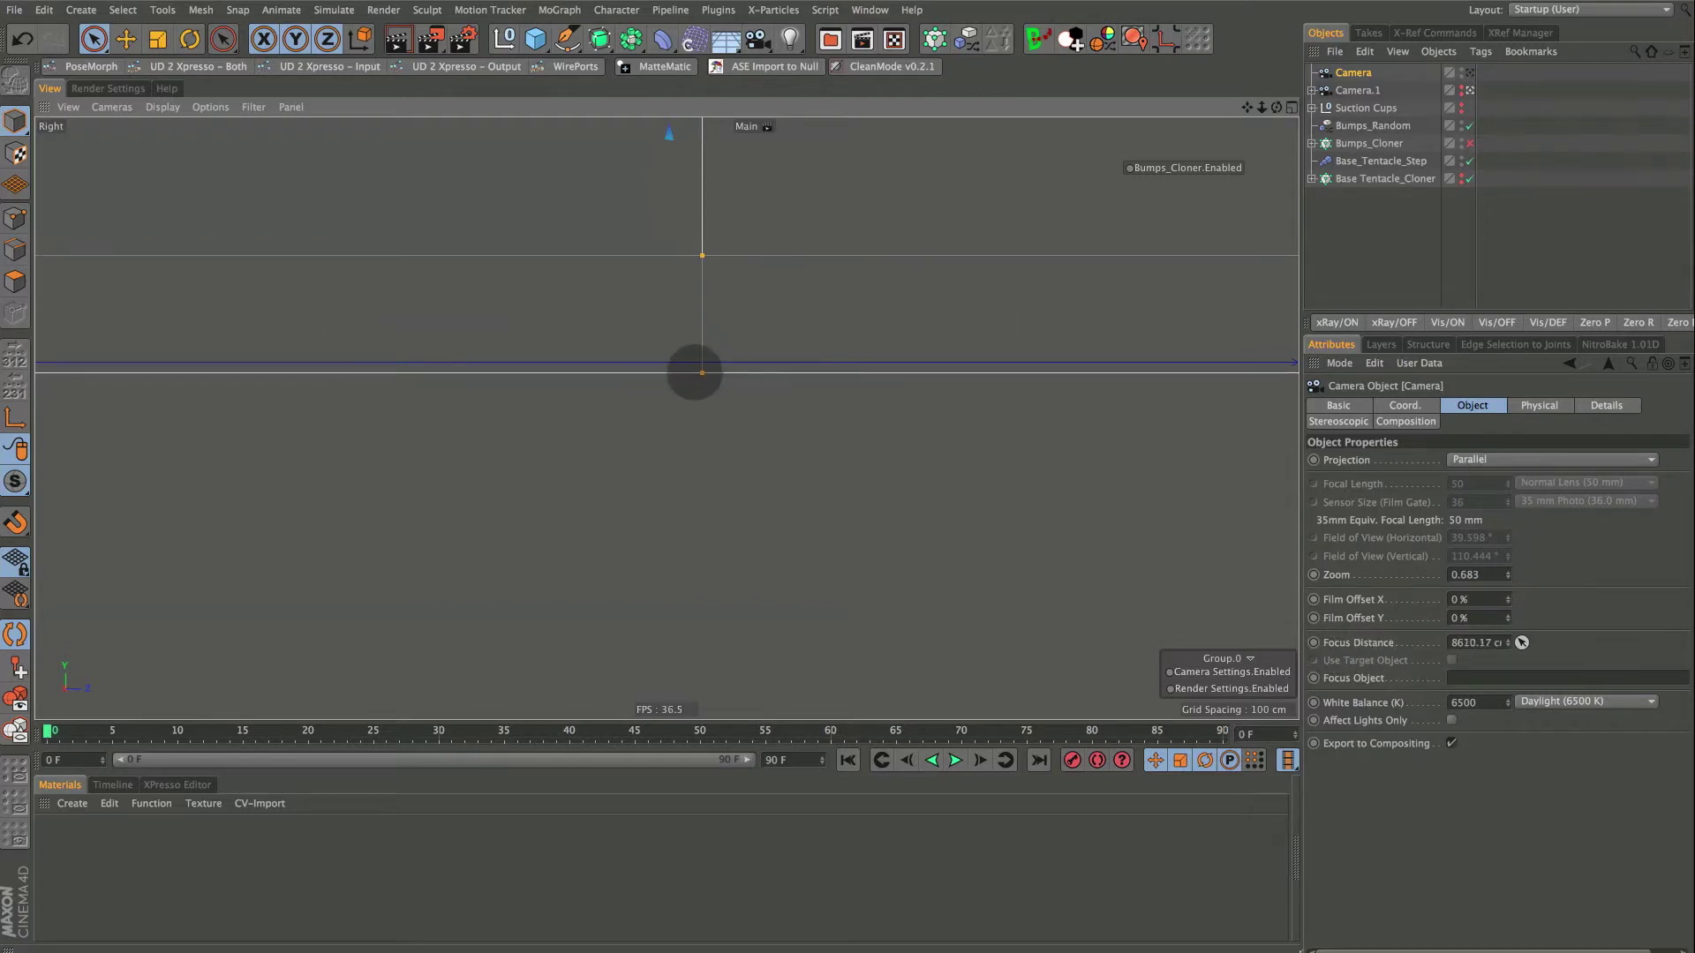
Show the Base Tentacle_Cloner again and move the focus plane through the middle of its segments, at about 8623 cm
alt+click(1460, 179)
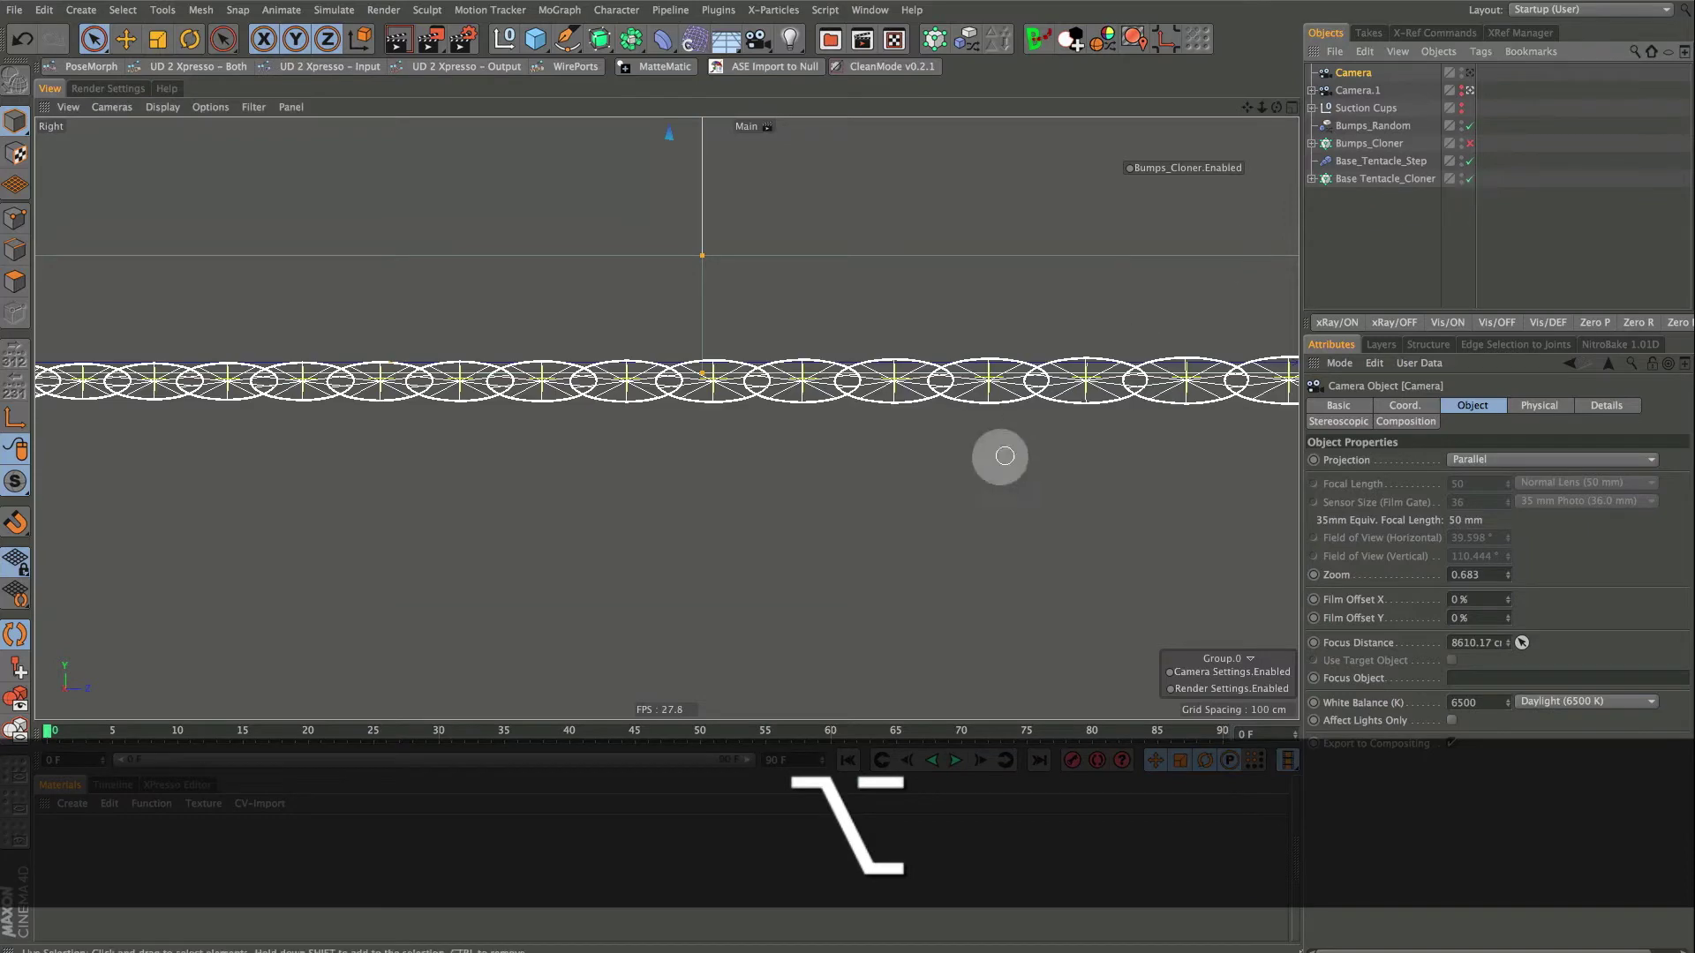
scroll(712, 373, up, 5)
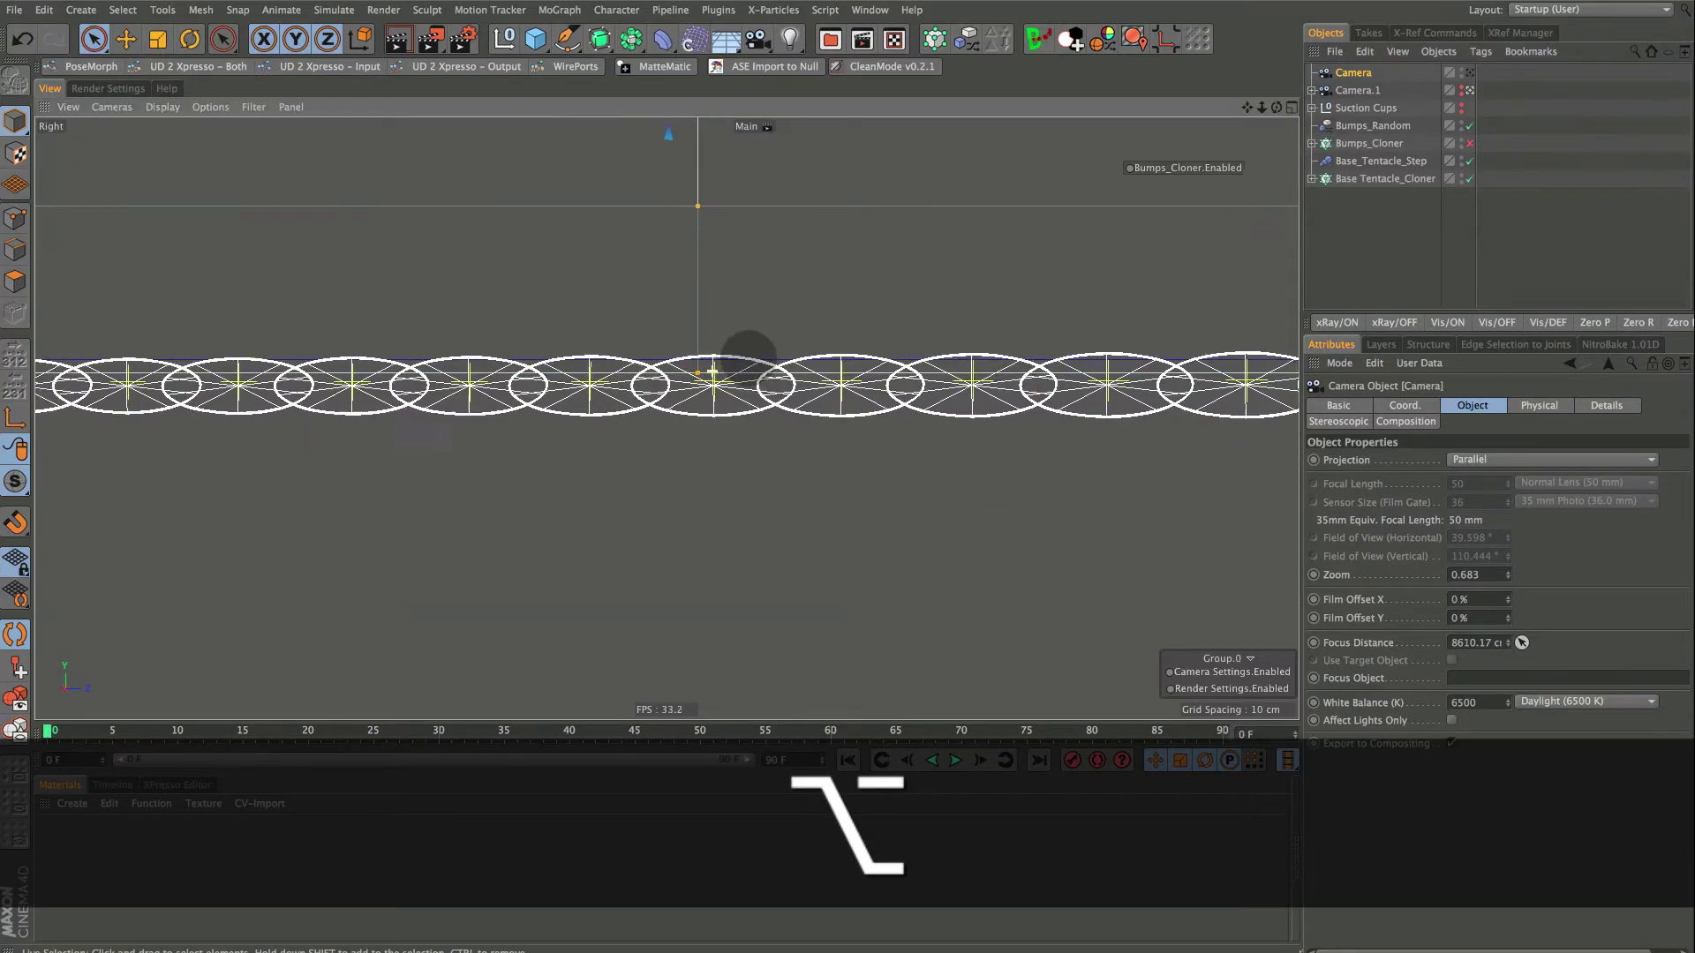
drag(690, 375, 682, 389)
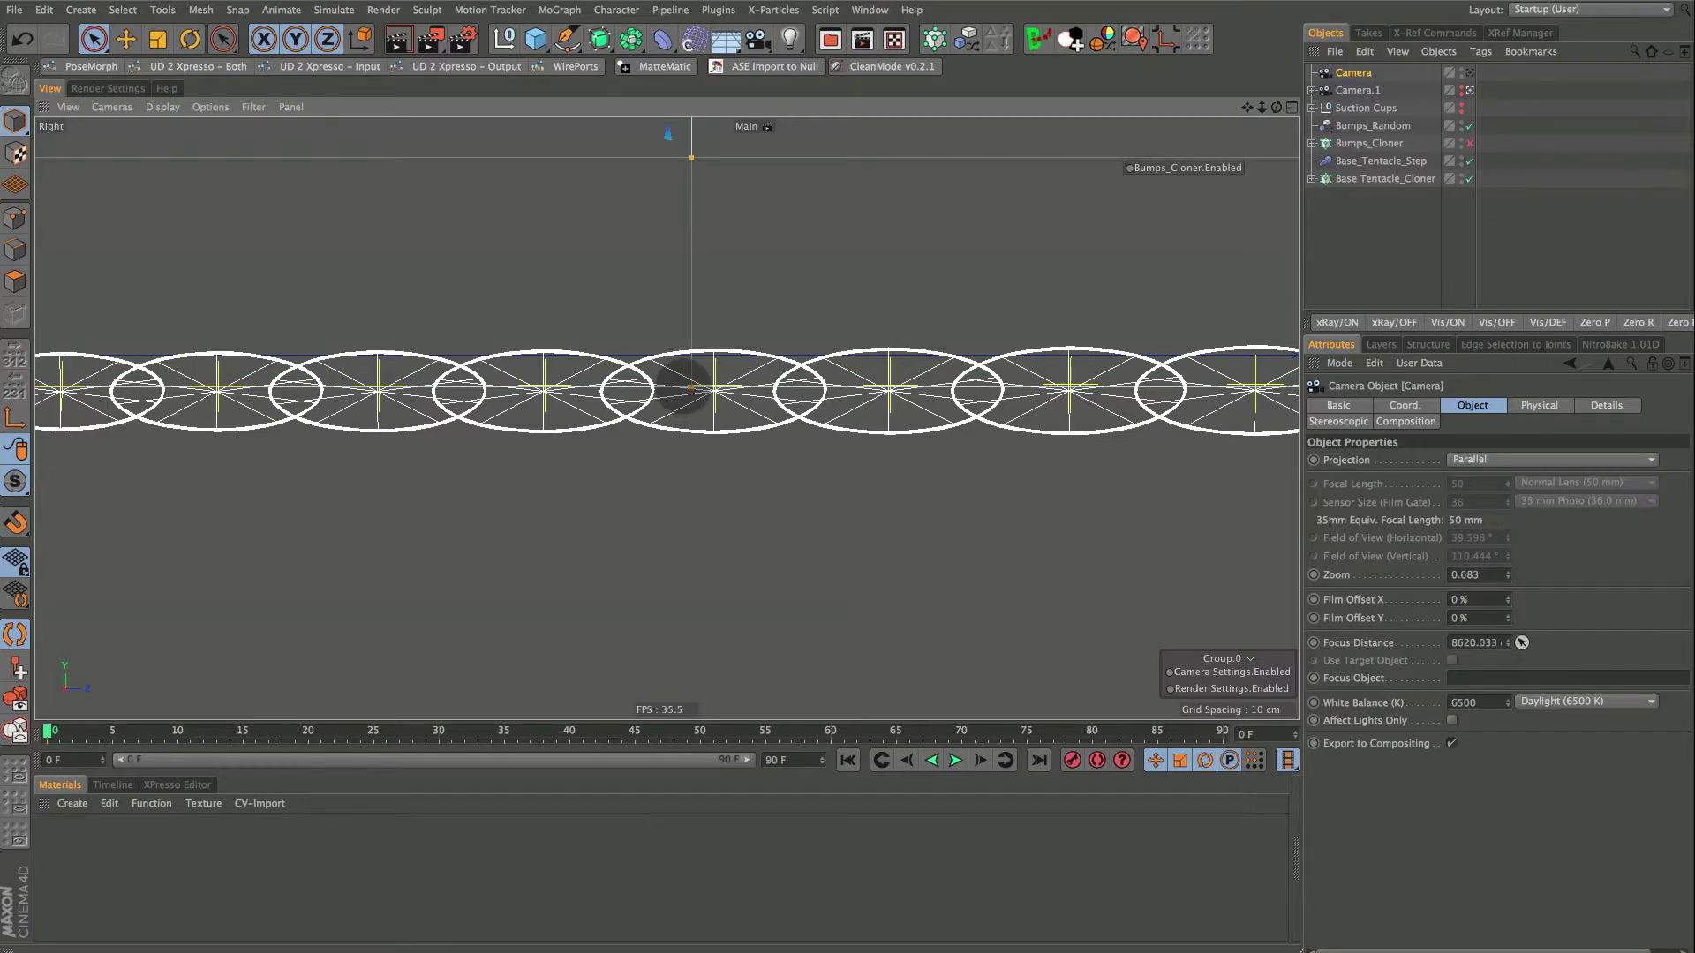
drag(683, 390, 684, 390)
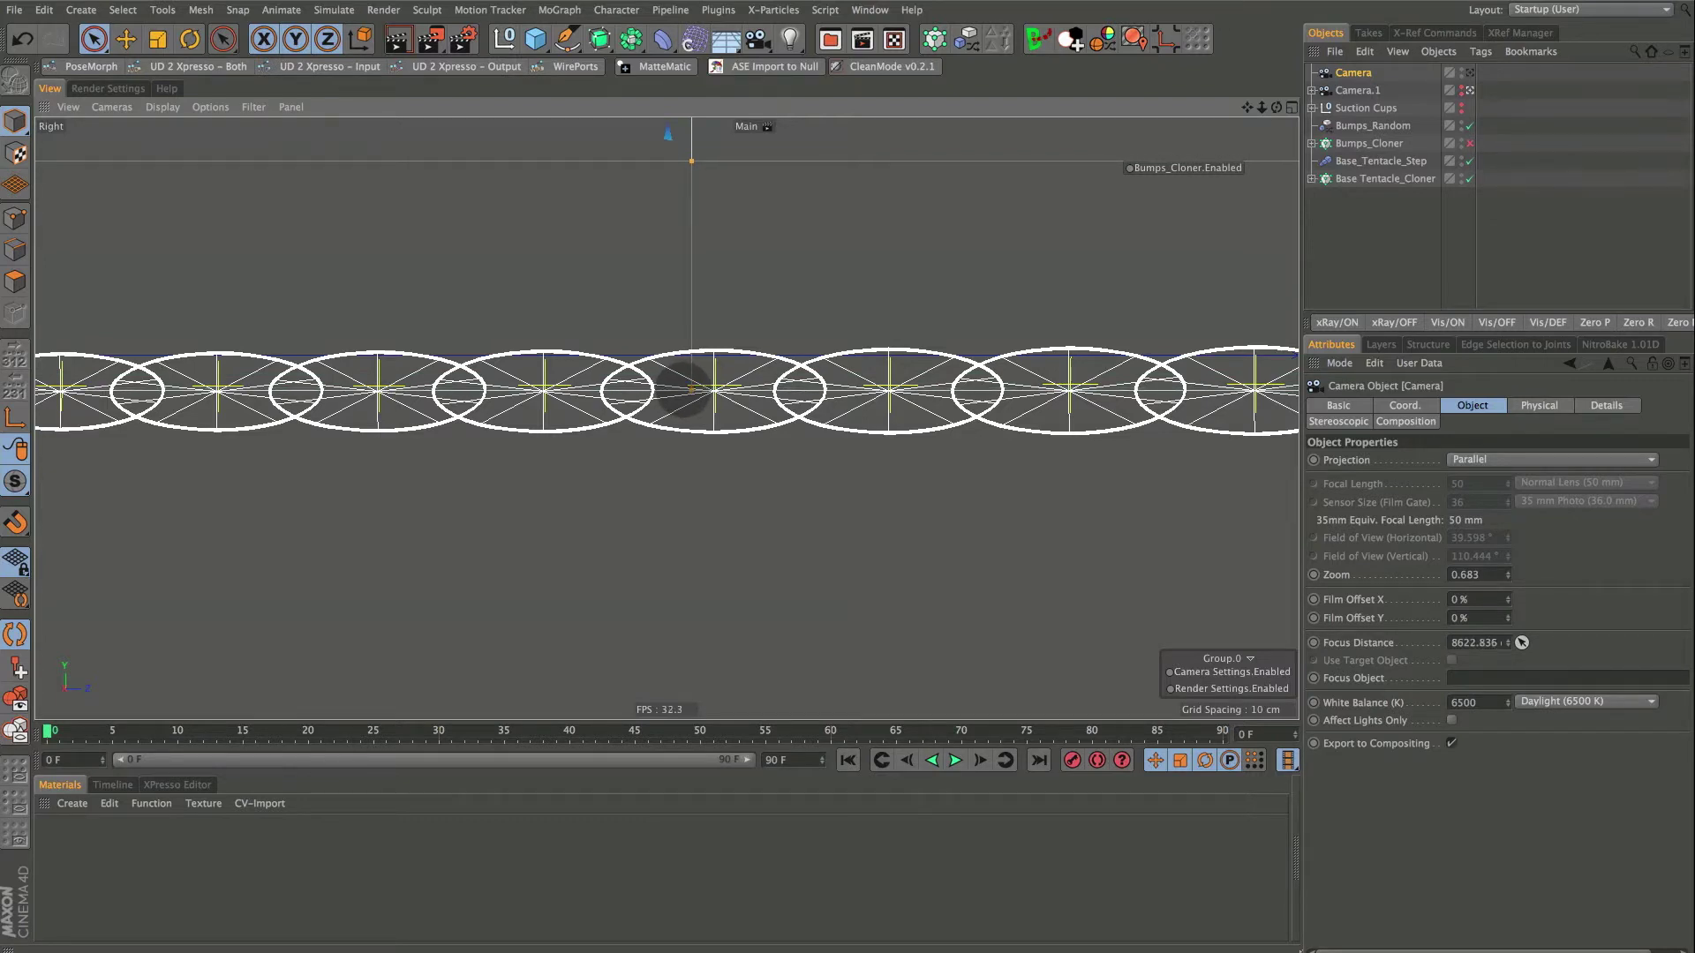
Examine where the camera's focus plane crosses the segments along the whole length of the tentacle
alt+middle_drag(288, 366, 176, 355)
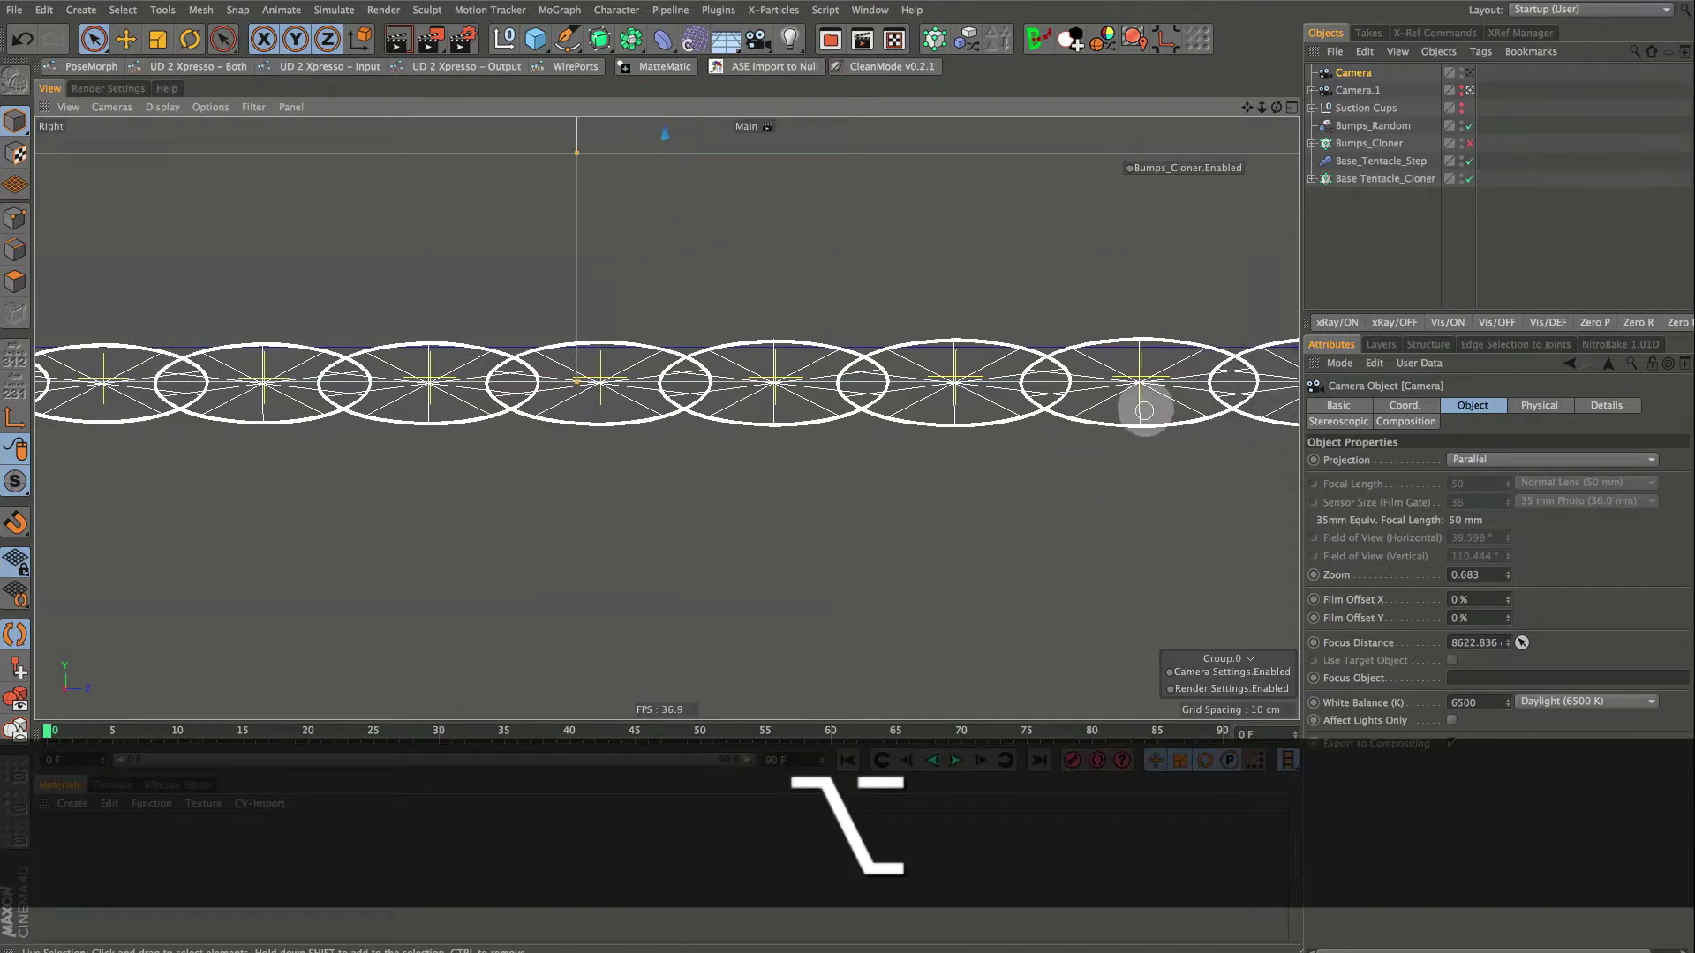
alt+middle_drag(1139, 409, 379, 406)
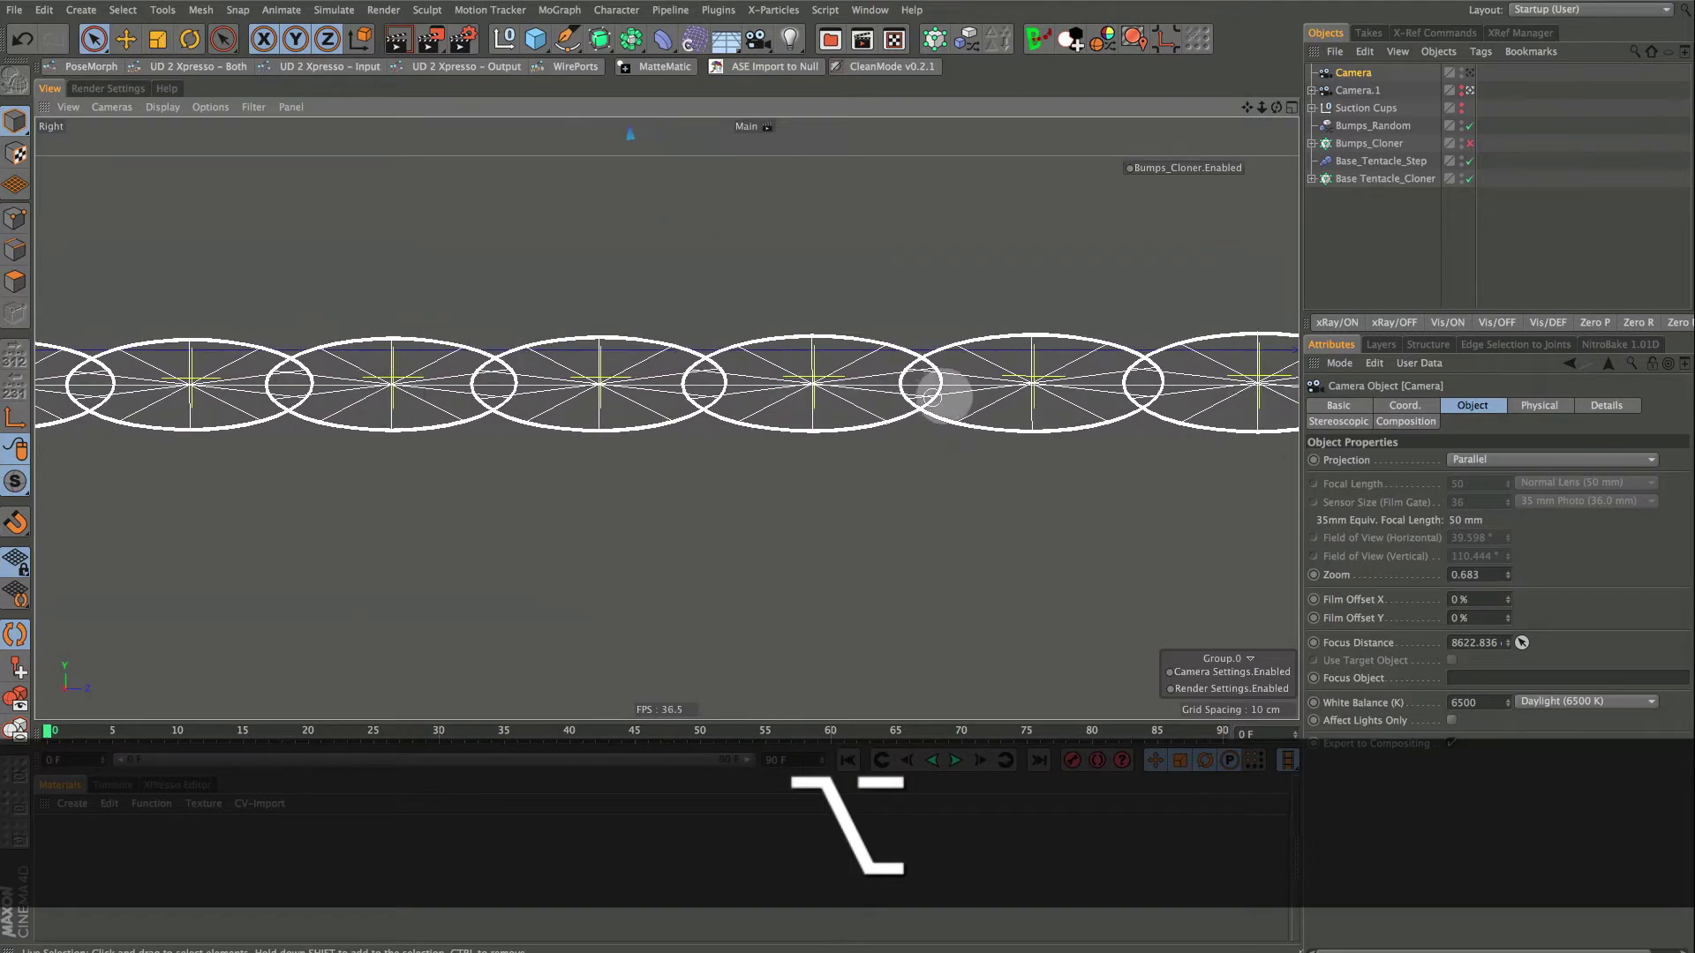
alt+middle_drag(1034, 392, 272, 400)
alt+middle_drag(1117, 409, 394, 424)
alt+middle_drag(1082, 401, 1377, 383)
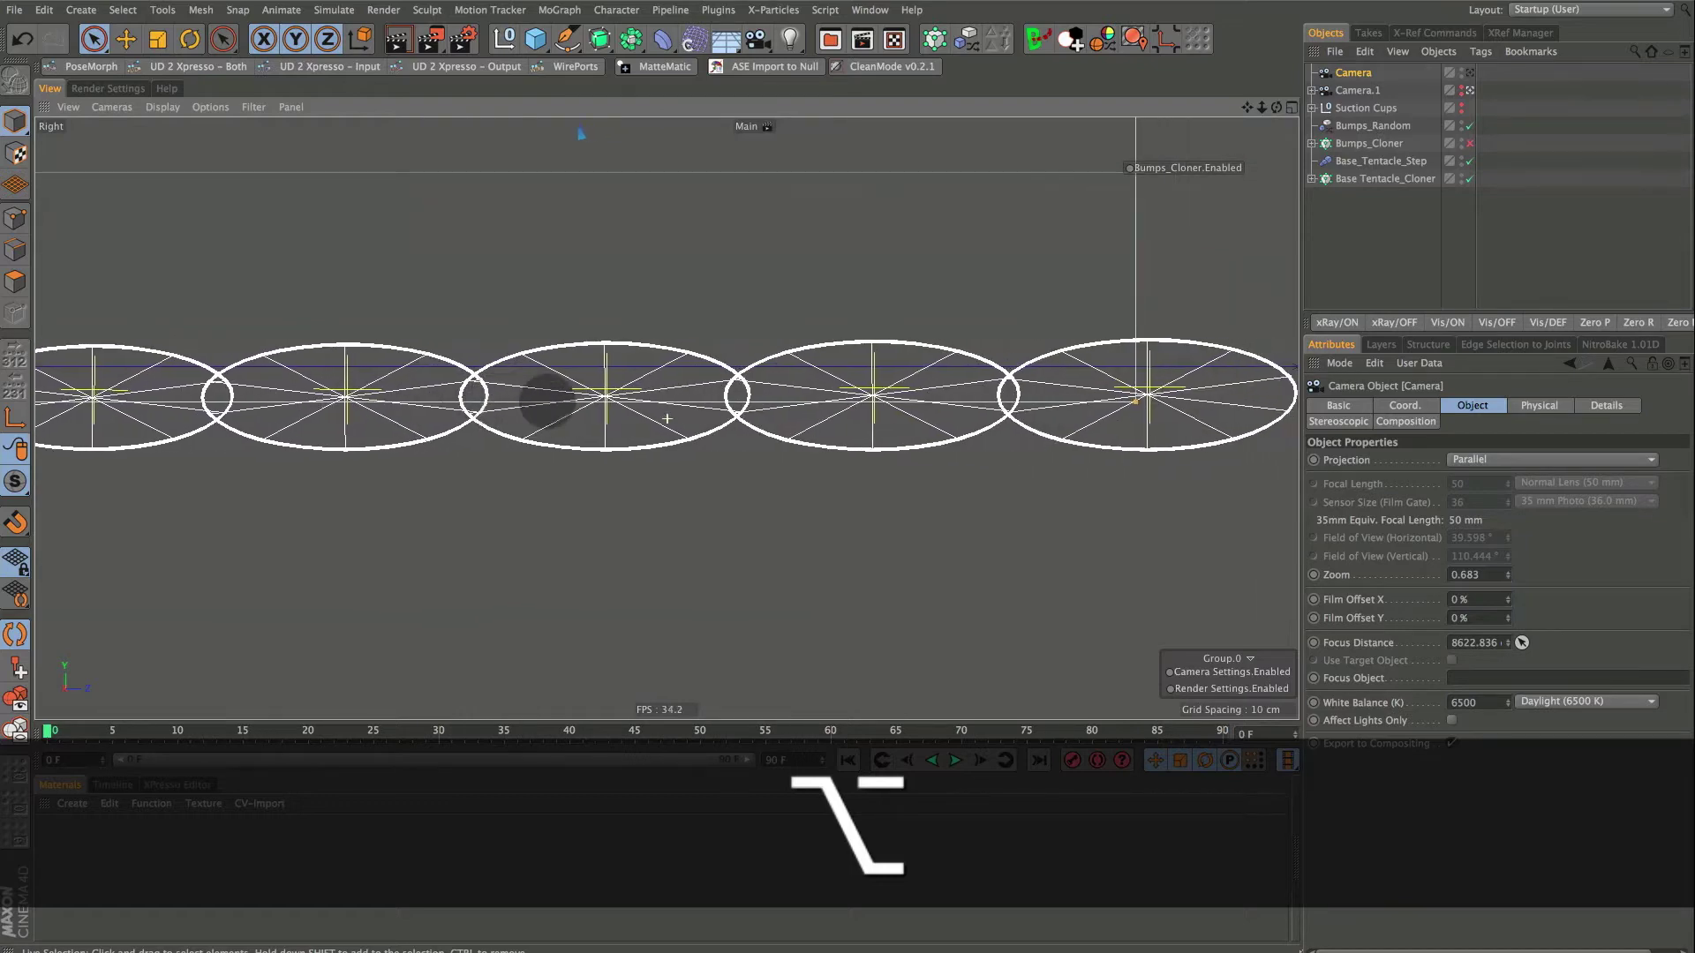
alt+middle_drag(522, 400, 1516, 433)
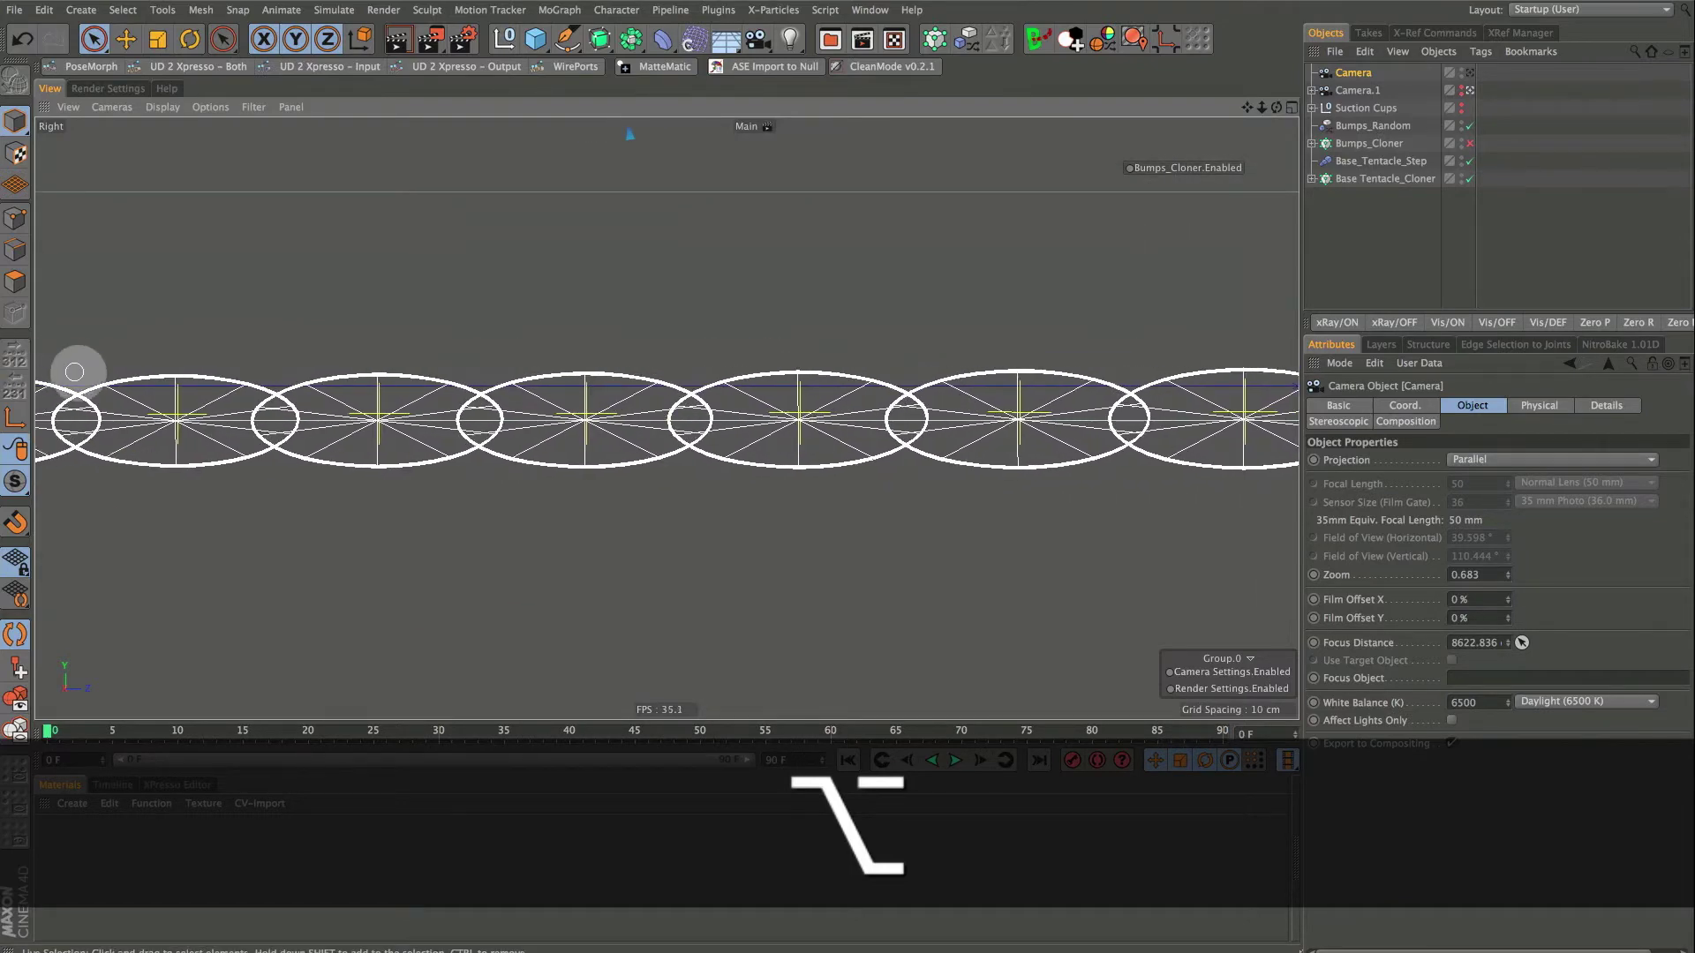
alt+right_drag(74, 372, 892, 397)
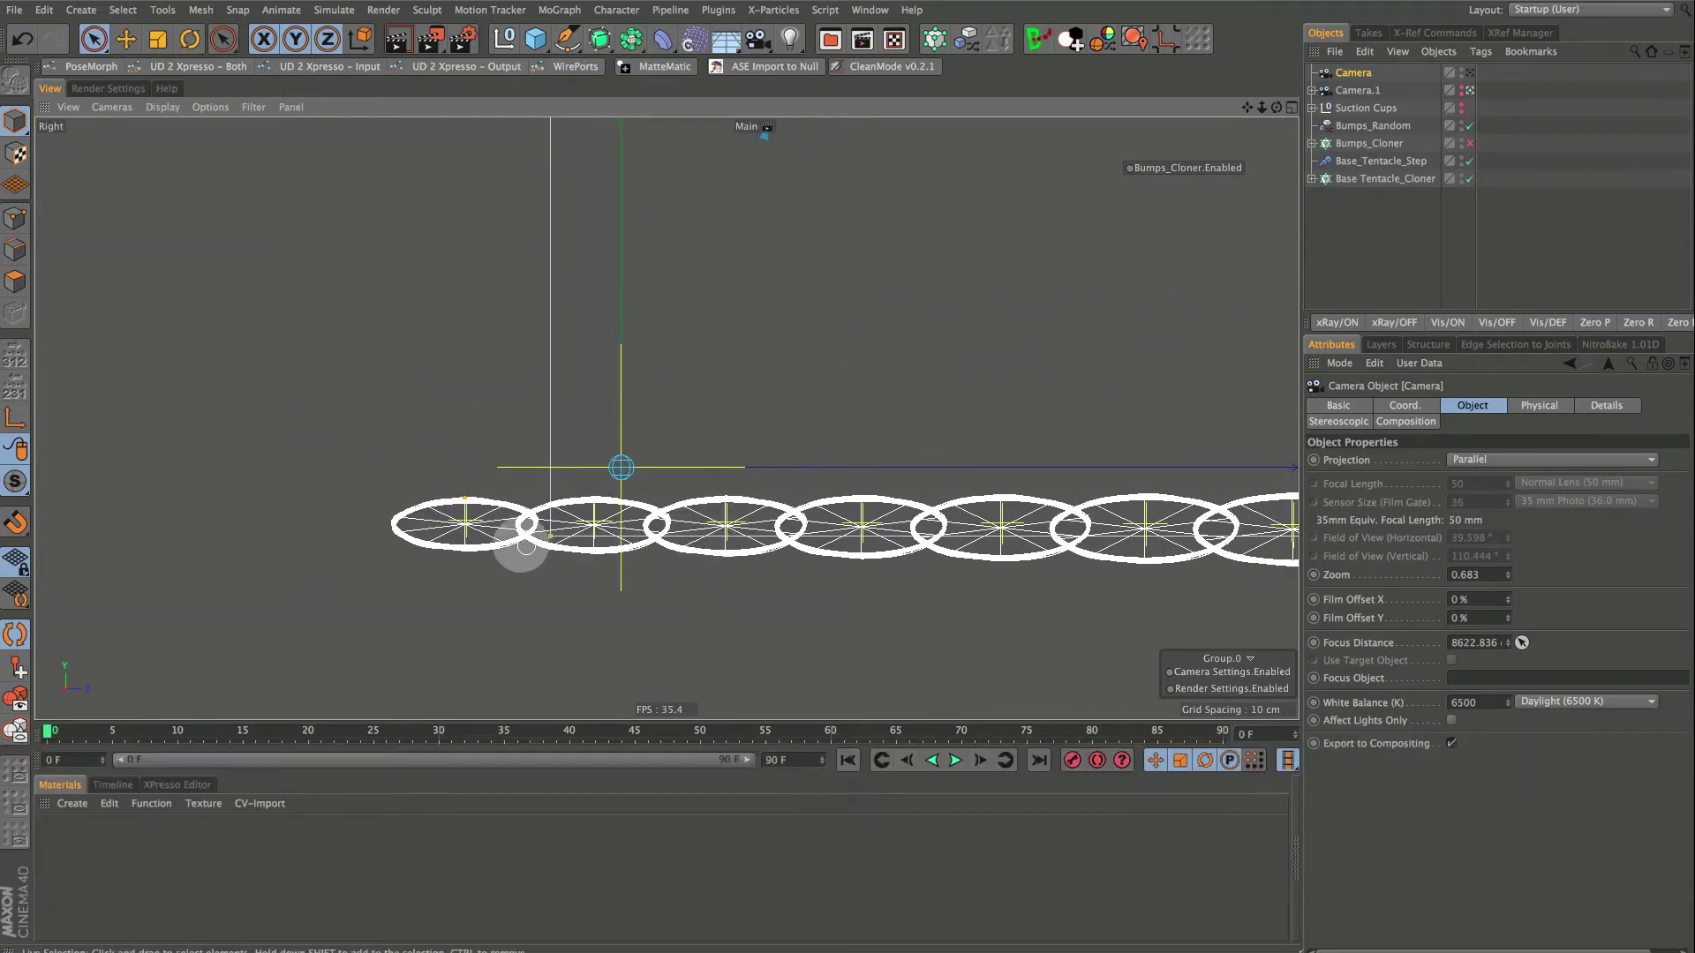
Set the camera's focus distance back to 8618 cm
key(F3)
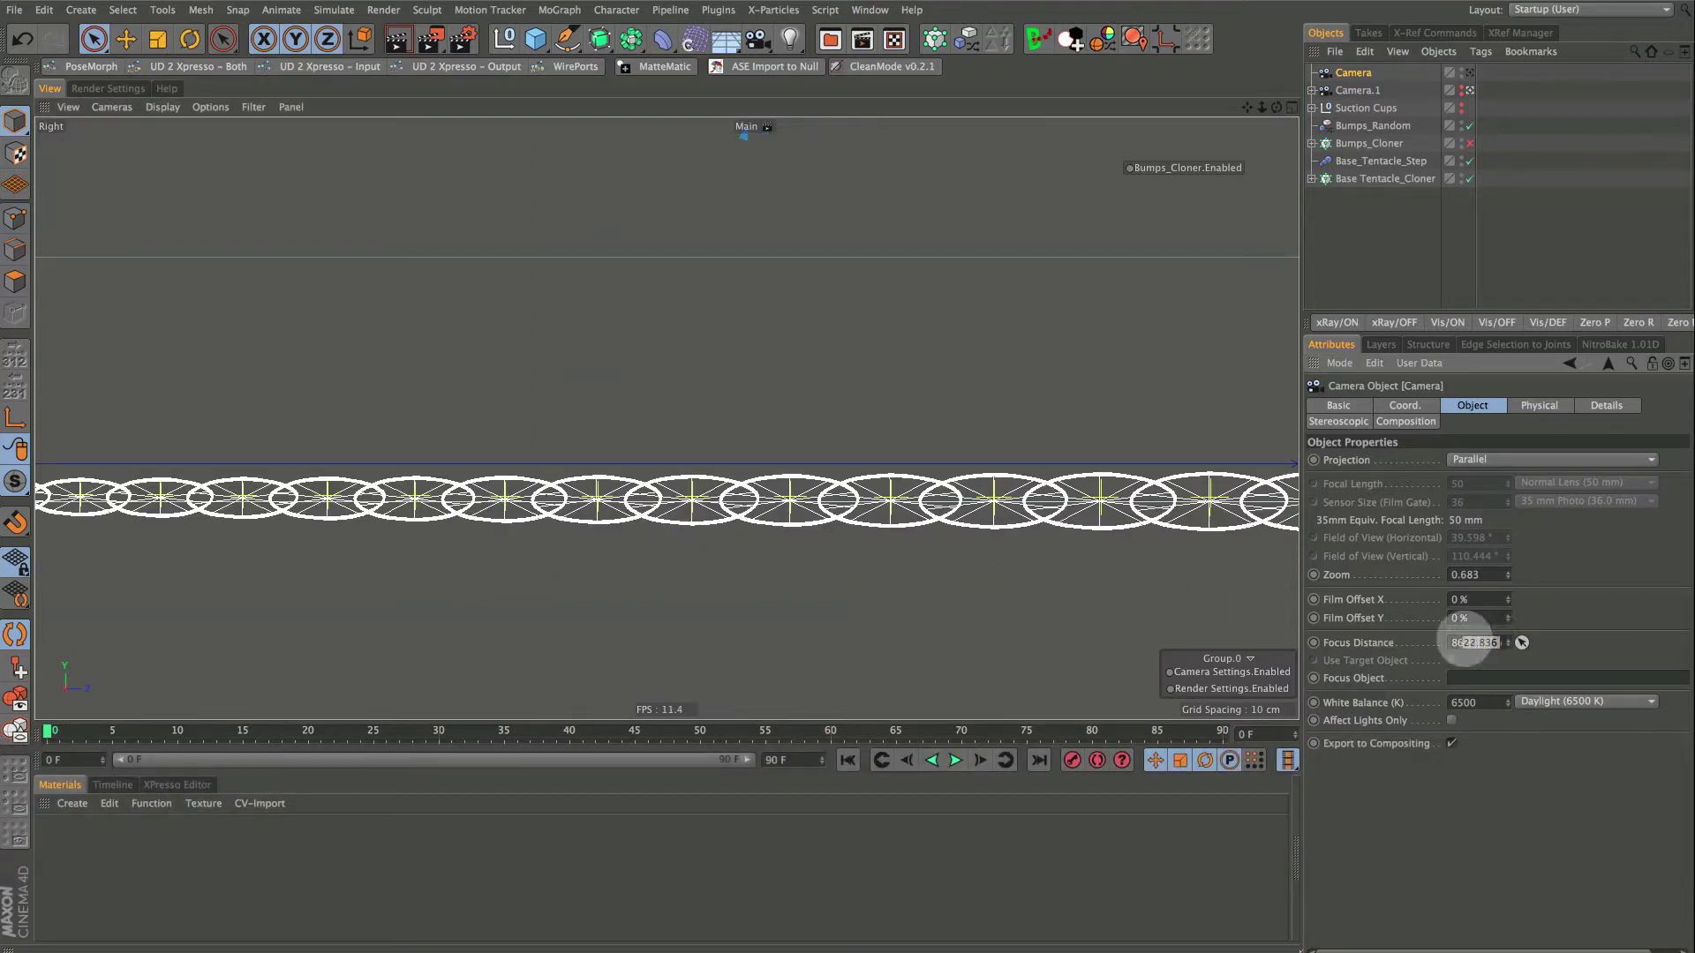
text(18cm)
alt+right_drag(666, 512, 764, 453)
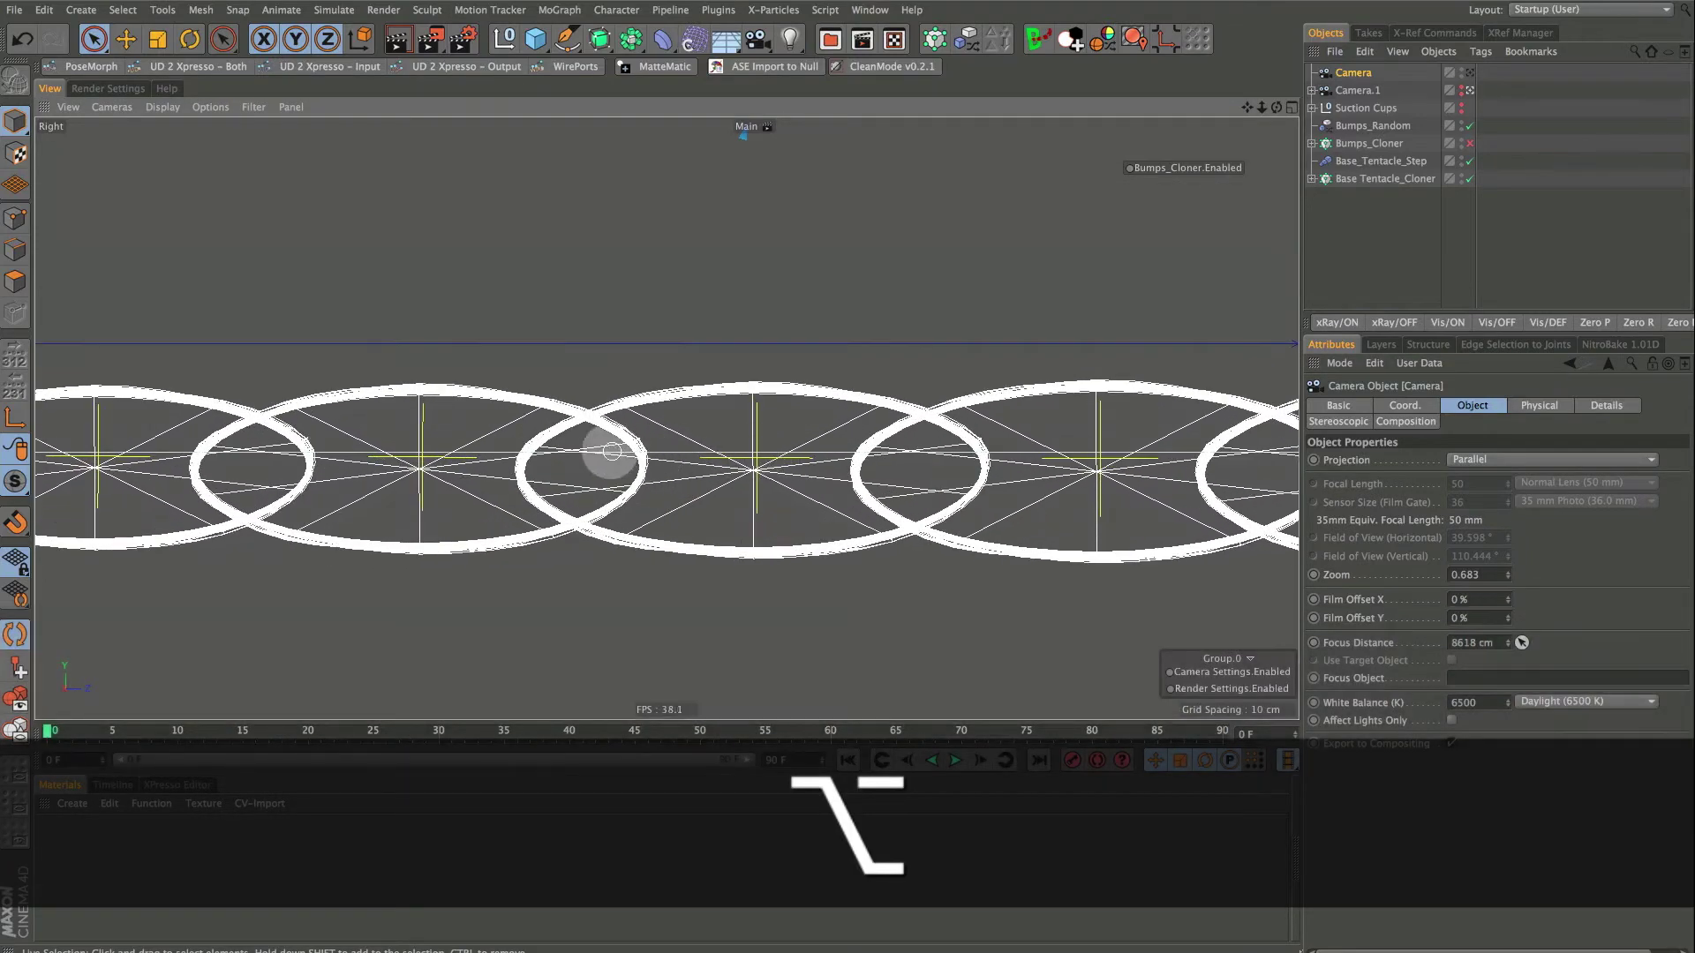
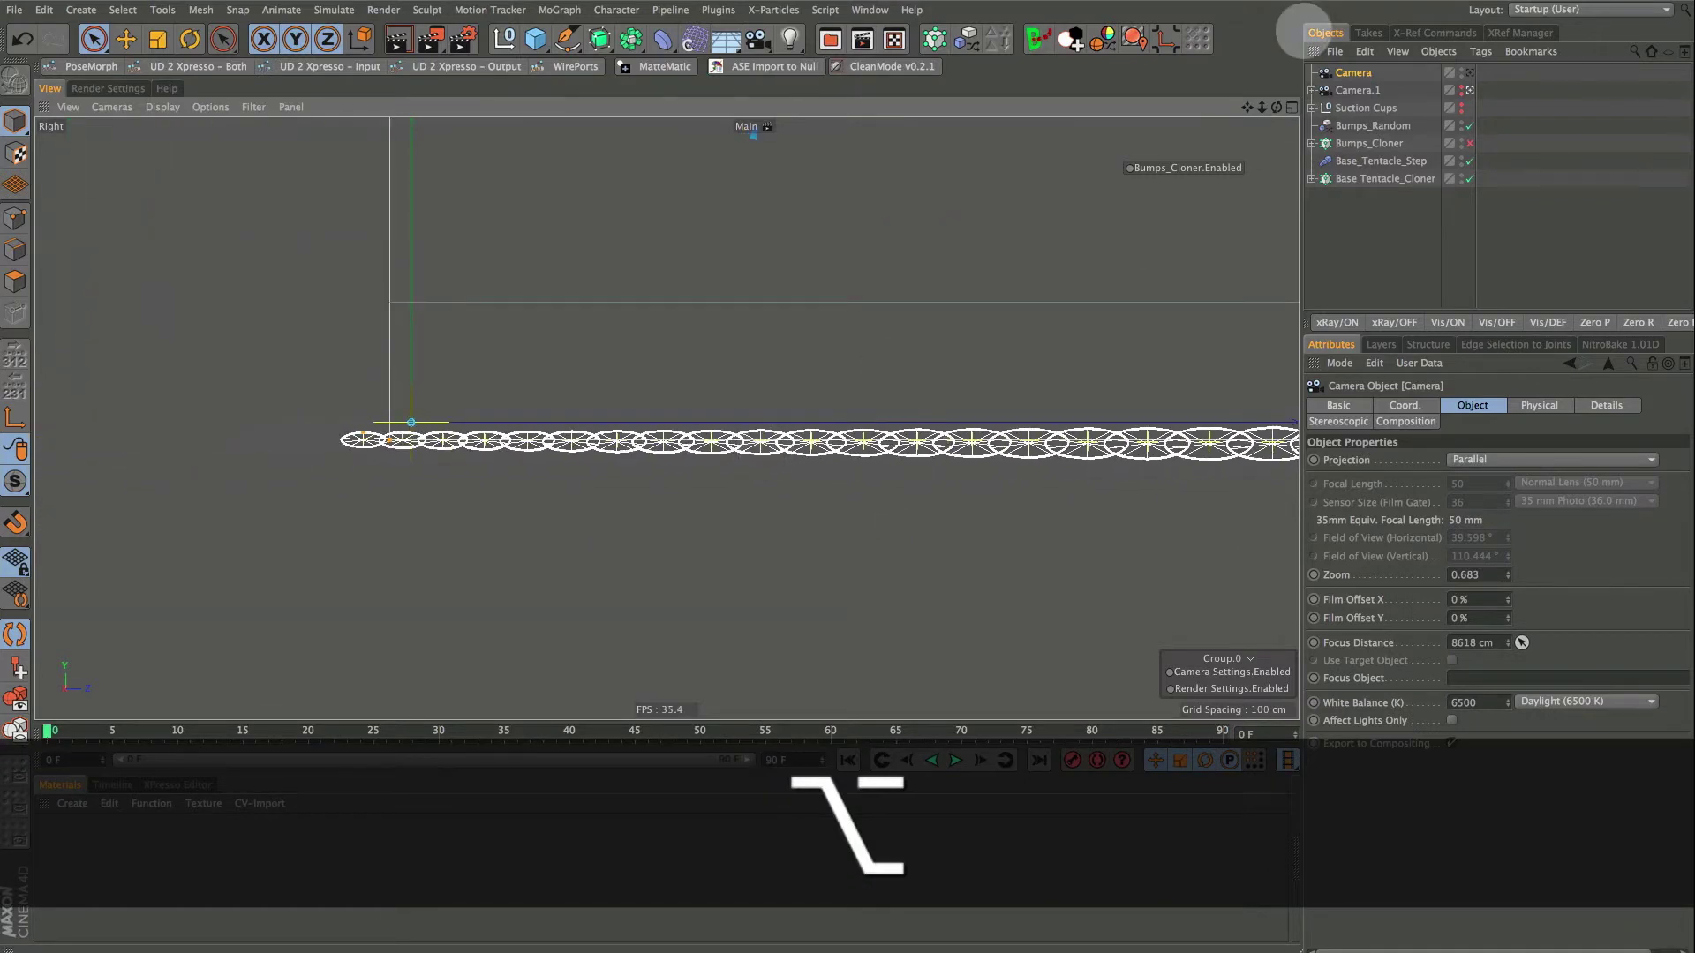
Turn to the camera's detail settings and lower the DOF map front blur end plane to about 52.76 cm above the focus plane
alt+middle_drag(1109, 347, 509, 411)
alt+middle_drag(879, 411, 413, 442)
alt+right_drag(603, 425, 576, 426)
alt+middle_drag(822, 421, 579, 441)
alt+right_drag(719, 444, 765, 447)
alt+middle_drag(760, 449, 697, 447)
click(1605, 405)
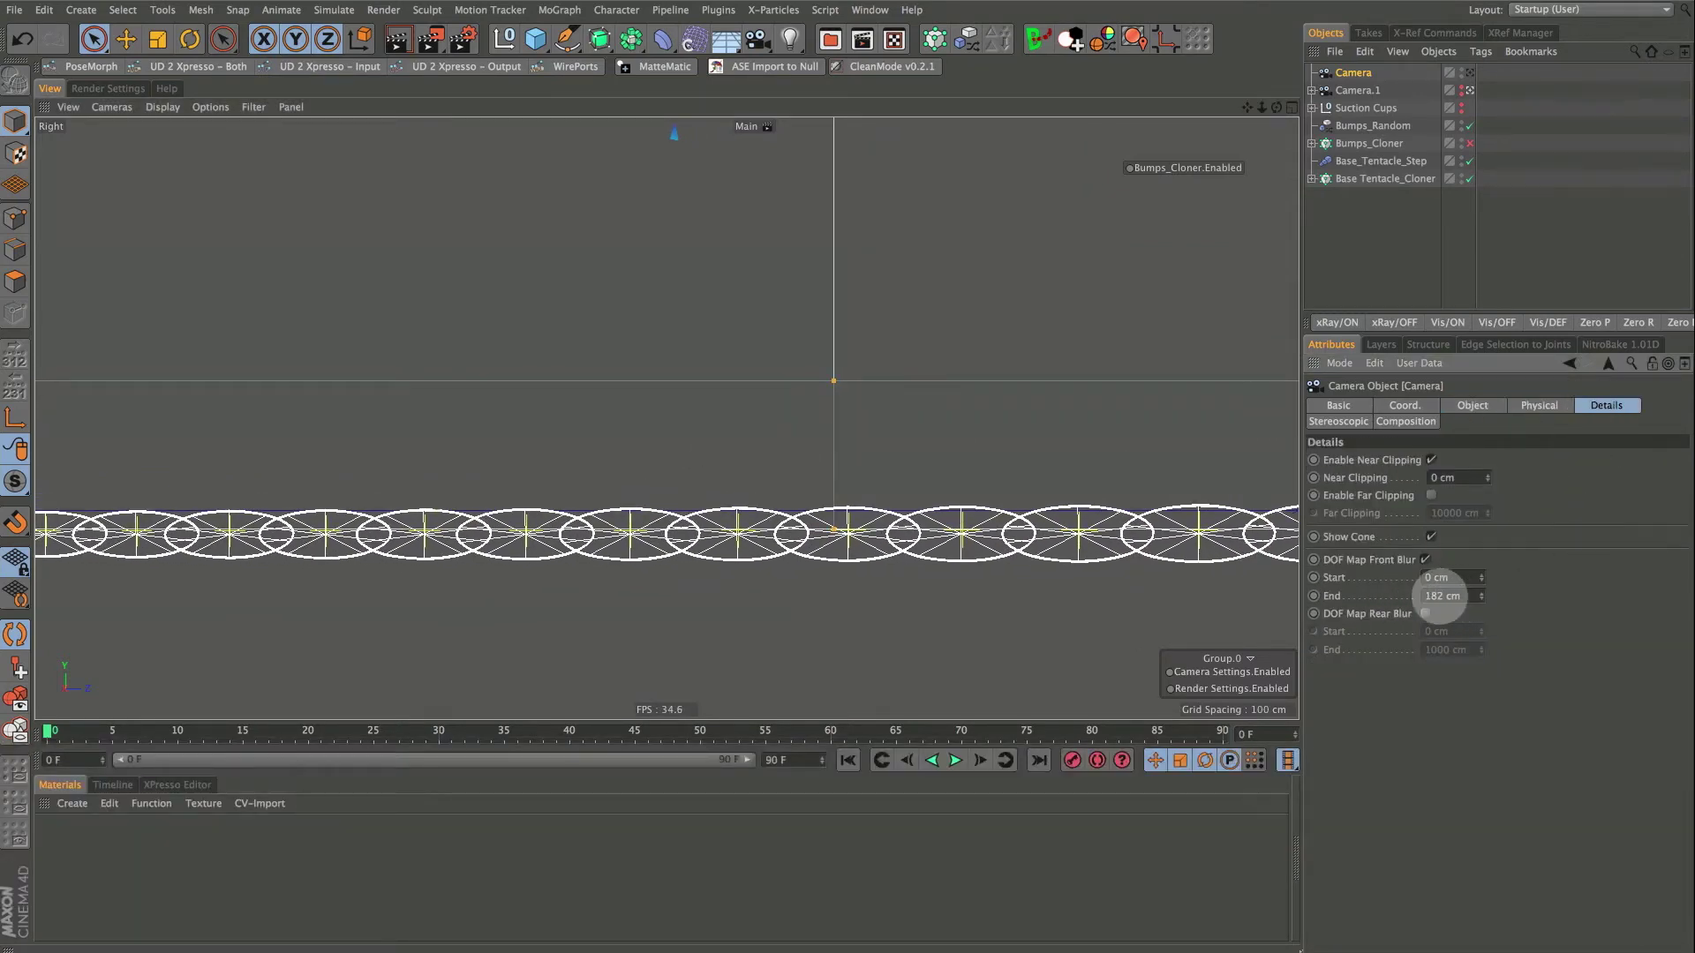
alt+middle_drag(894, 508, 732, 511)
alt+right_drag(777, 501, 798, 498)
drag(647, 358, 604, 487)
Lower the front blur end plane slightly to about 50.22 cm, close above the tentacle segments
alt+middle_drag(893, 507, 300, 515)
alt+right_drag(889, 410, 423, 413)
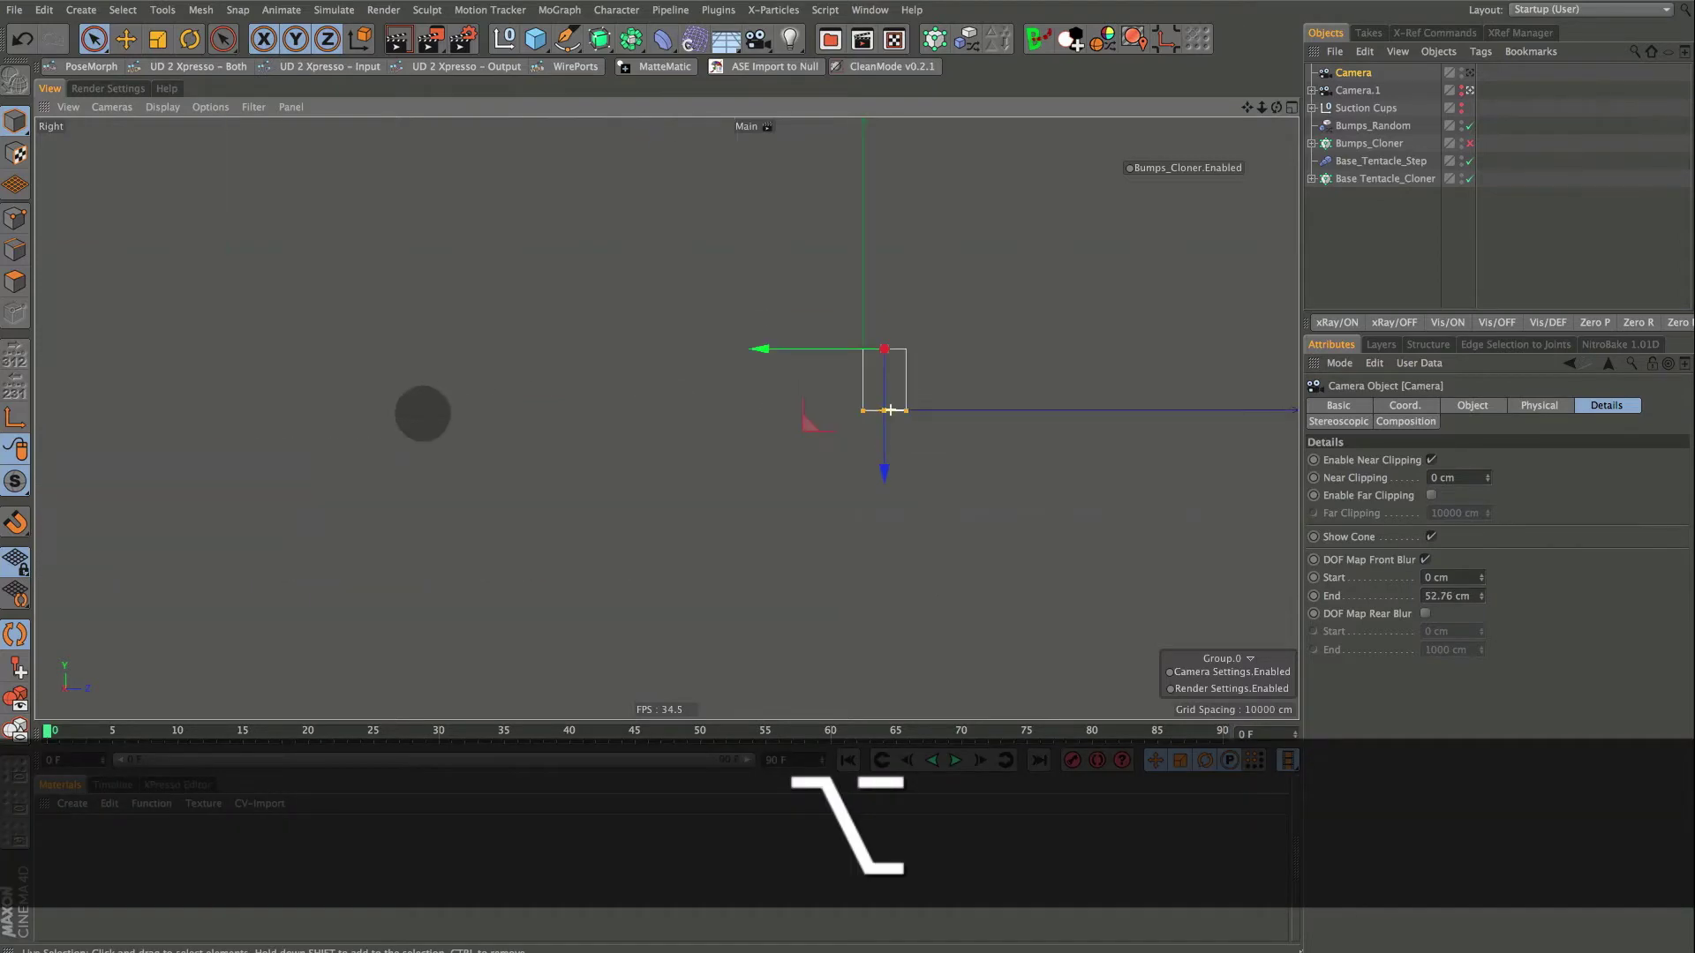
alt+right_drag(927, 390, 869, 496)
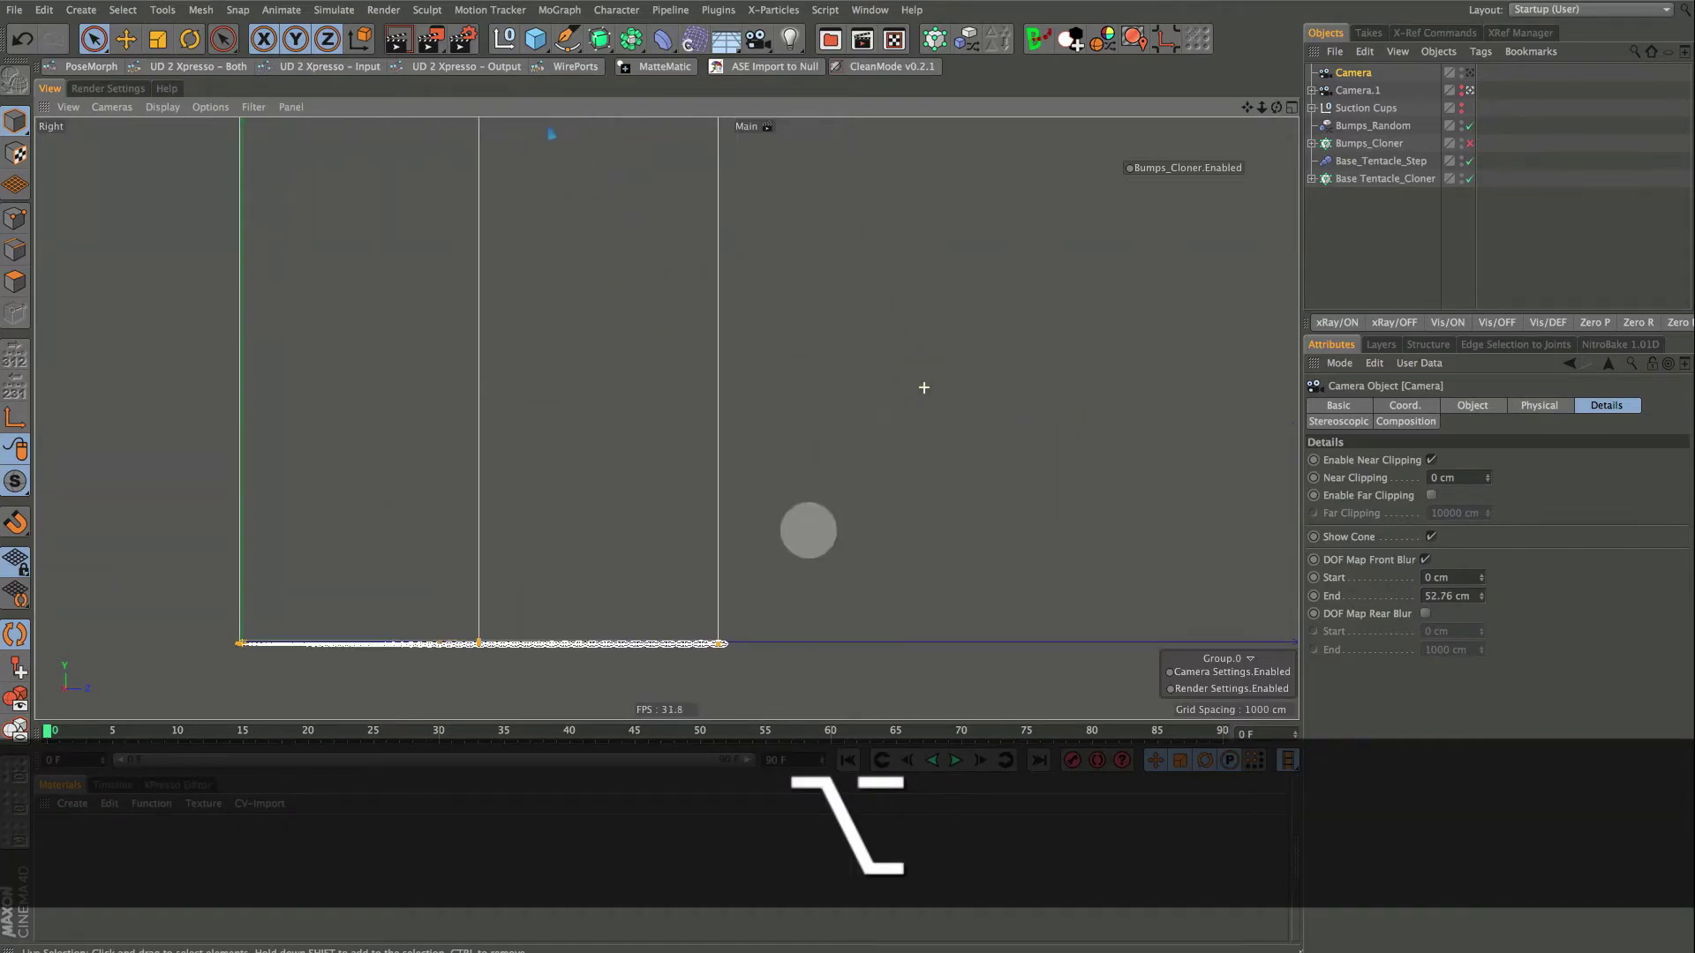
alt+middle_drag(673, 659, 674, 511)
alt+right_drag(674, 511, 866, 488)
alt+middle_drag(789, 498, 883, 494)
alt+right_drag(884, 494, 938, 513)
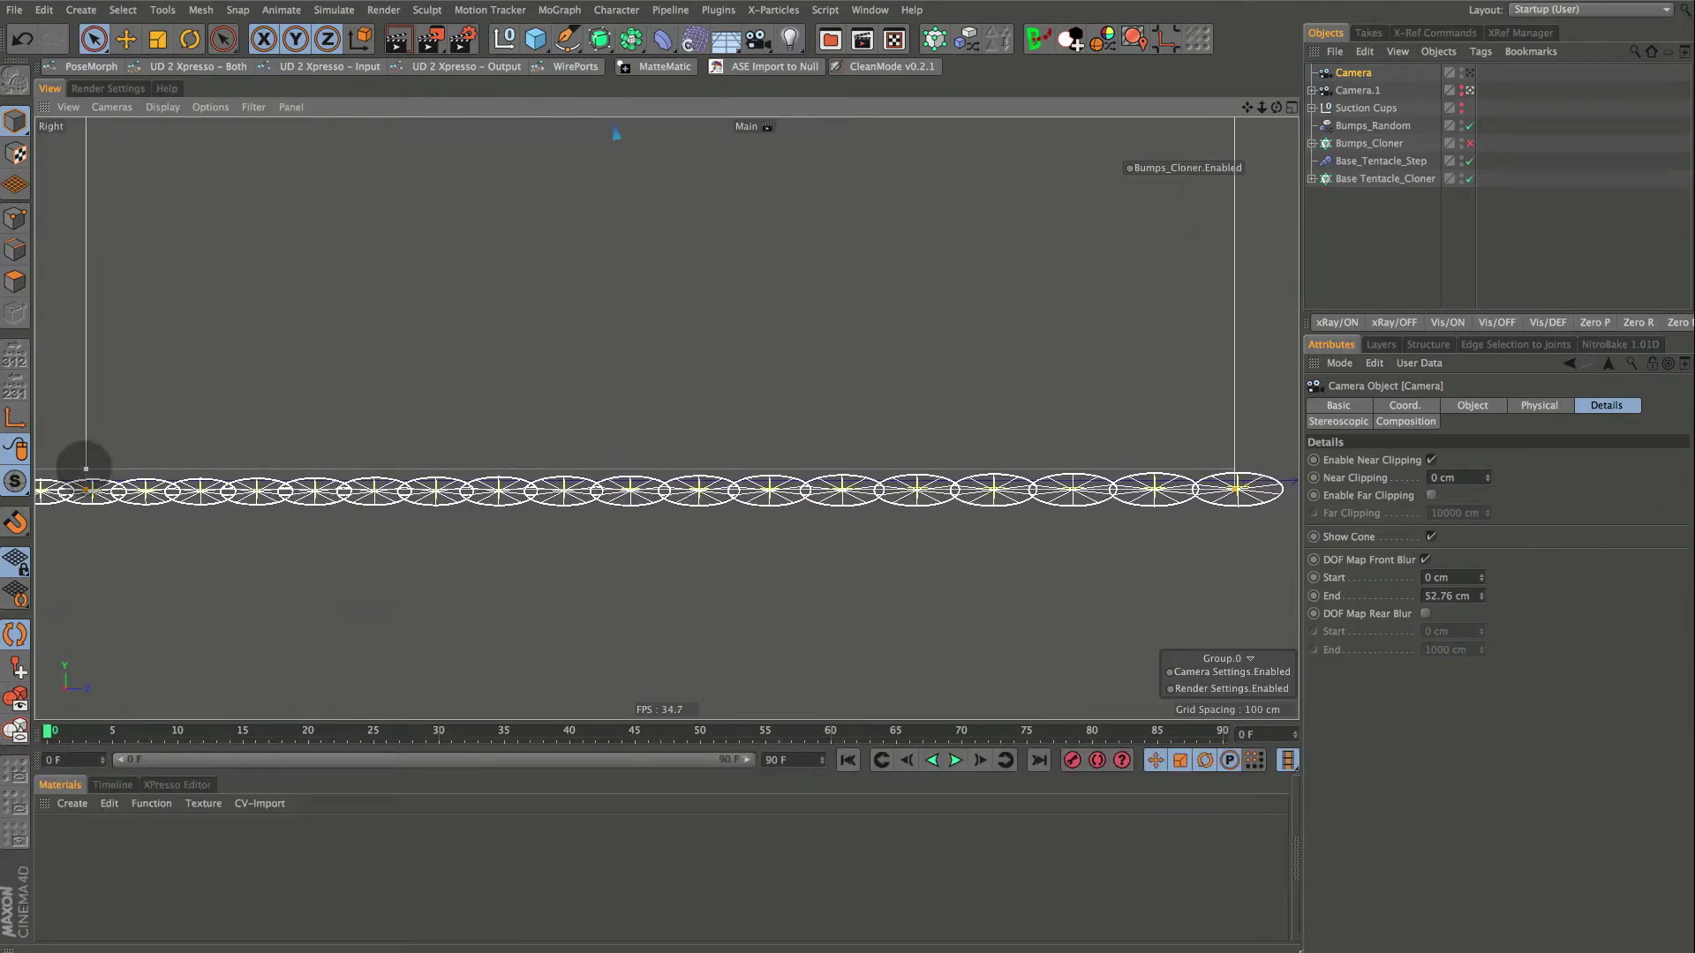
drag(85, 469, 86, 470)
alt+right_drag(1097, 492, 1258, 477)
alt+middle_drag(1250, 475, 990, 483)
alt+right_drag(1011, 490, 826, 502)
alt+middle_drag(826, 504, 972, 495)
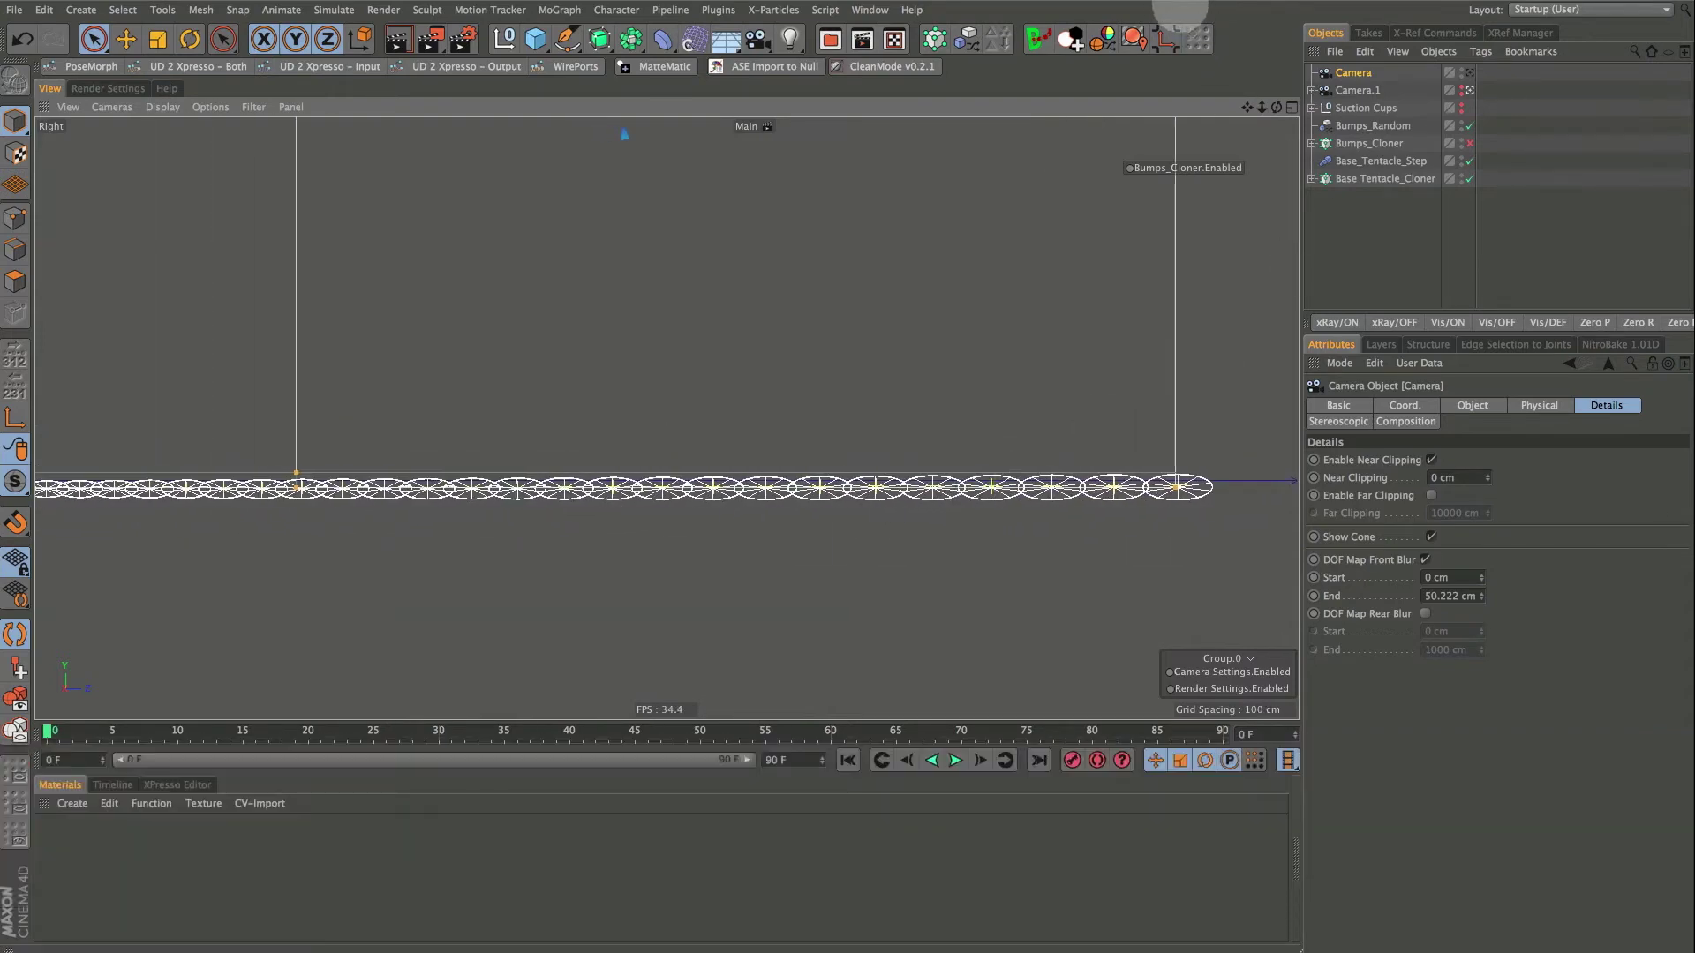
Show the Suction Cups and set the camera's front blur end plane just above the tallest cups, at about 180.62 cm
drag(294, 468, 296, 402)
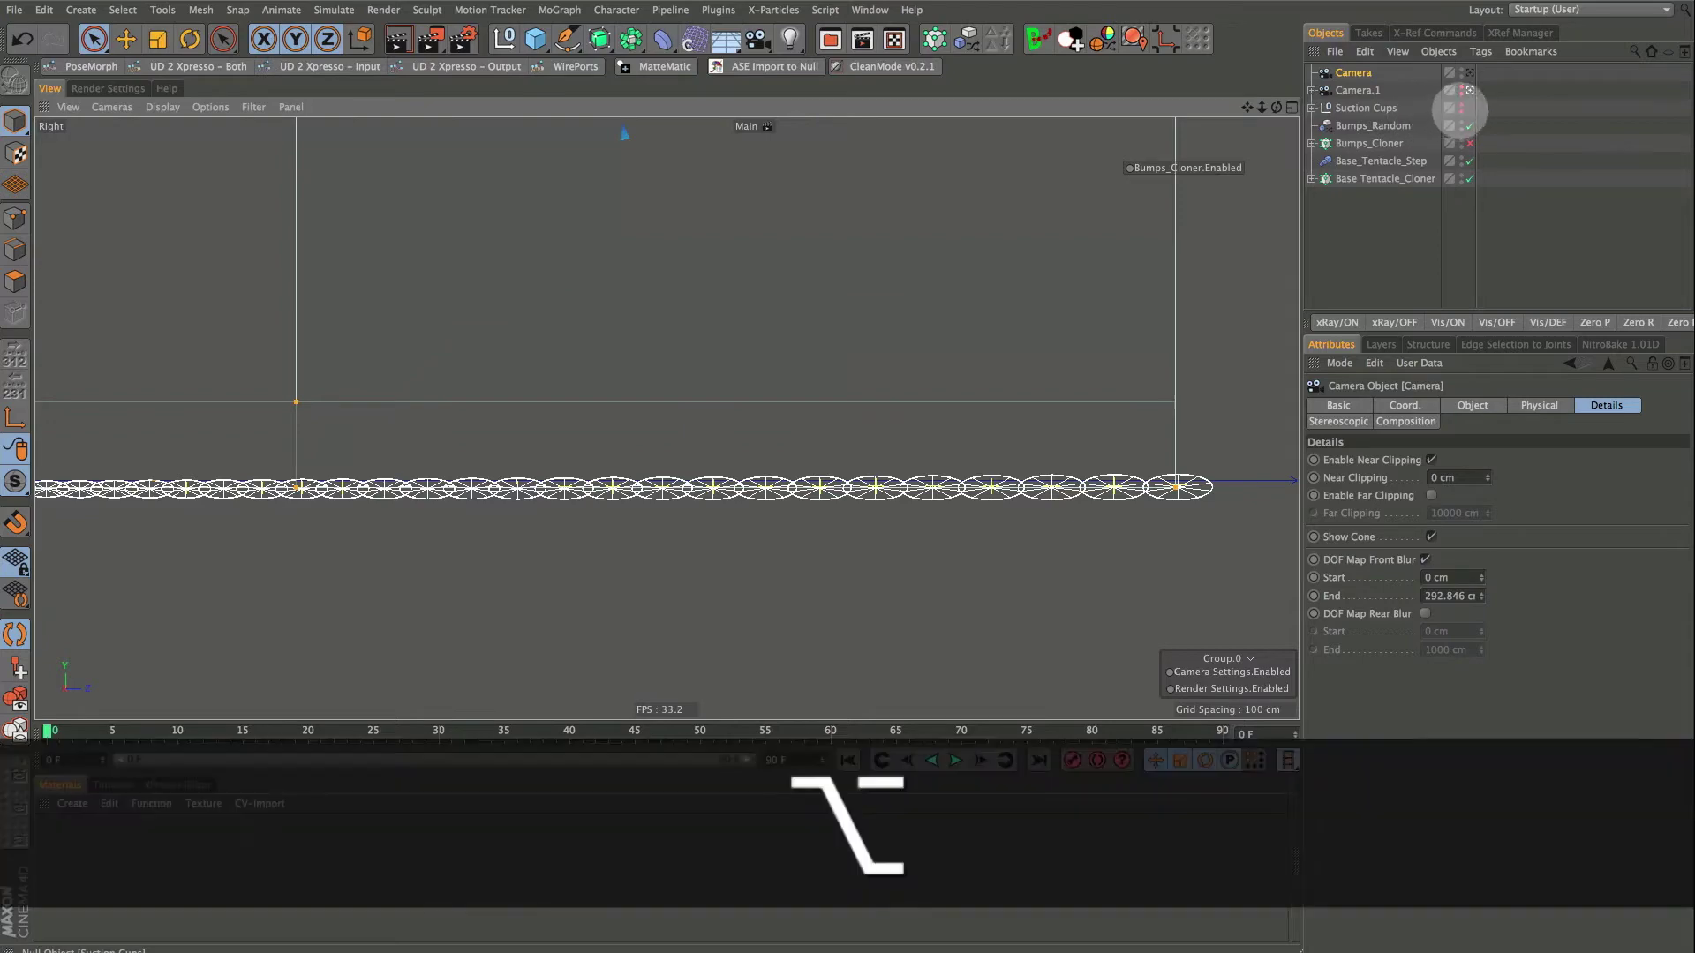
alt+click(1461, 107)
alt+right_drag(704, 352, 727, 352)
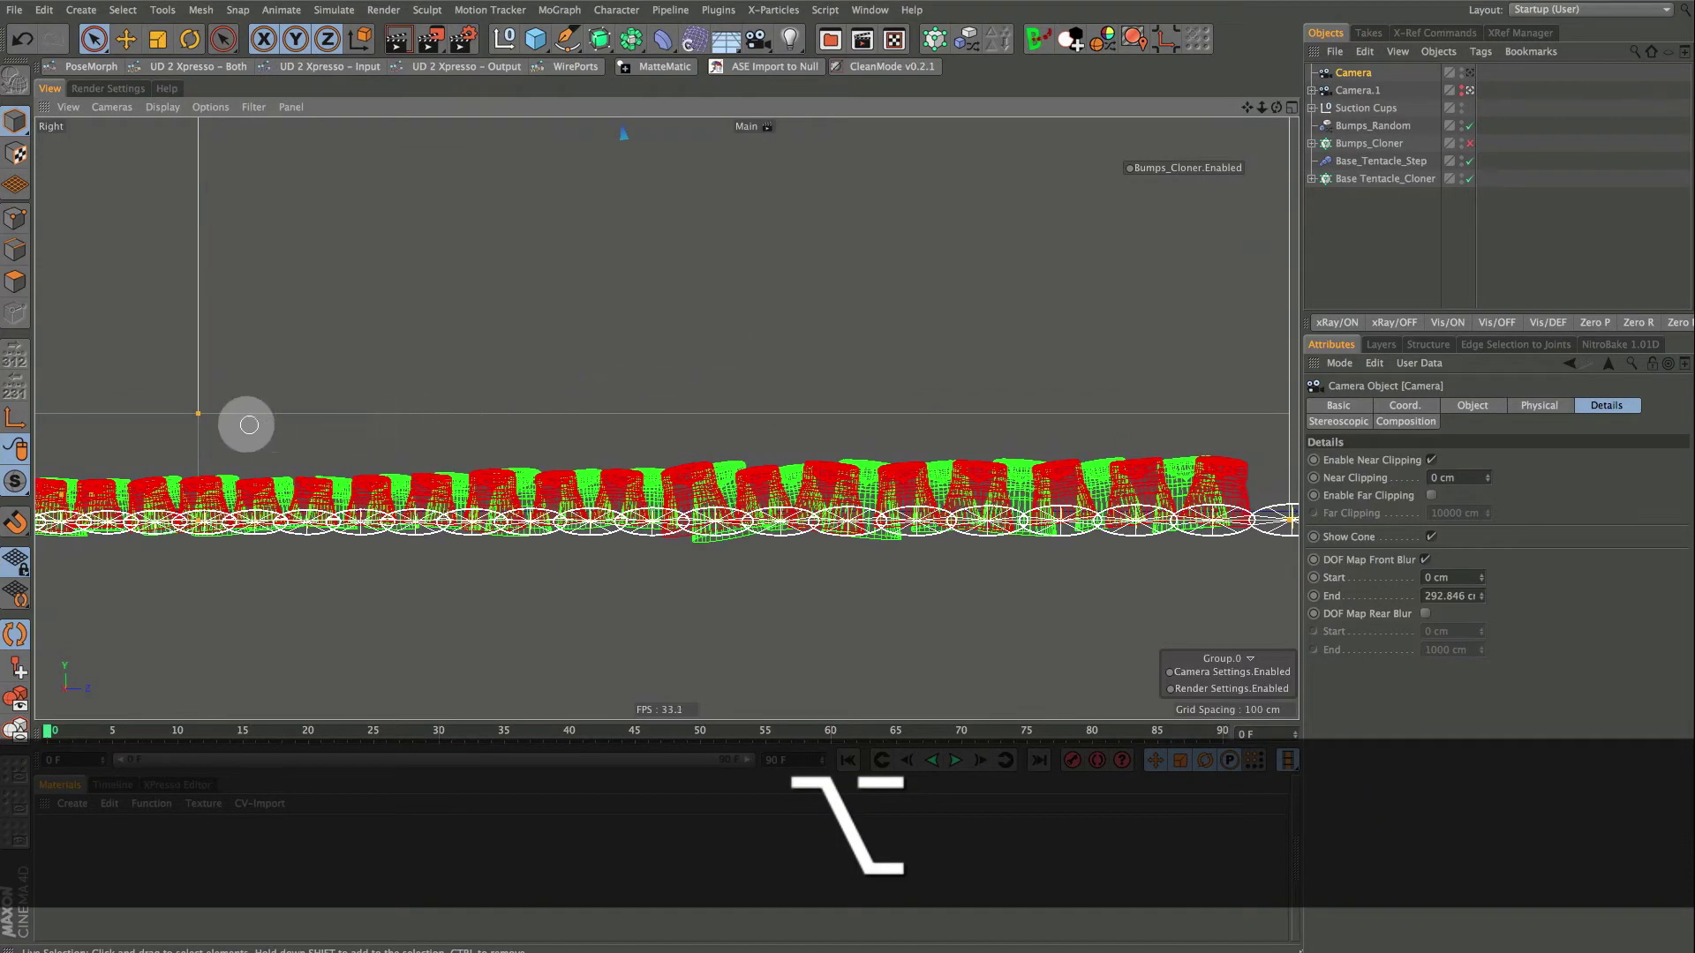
drag(198, 414, 198, 453)
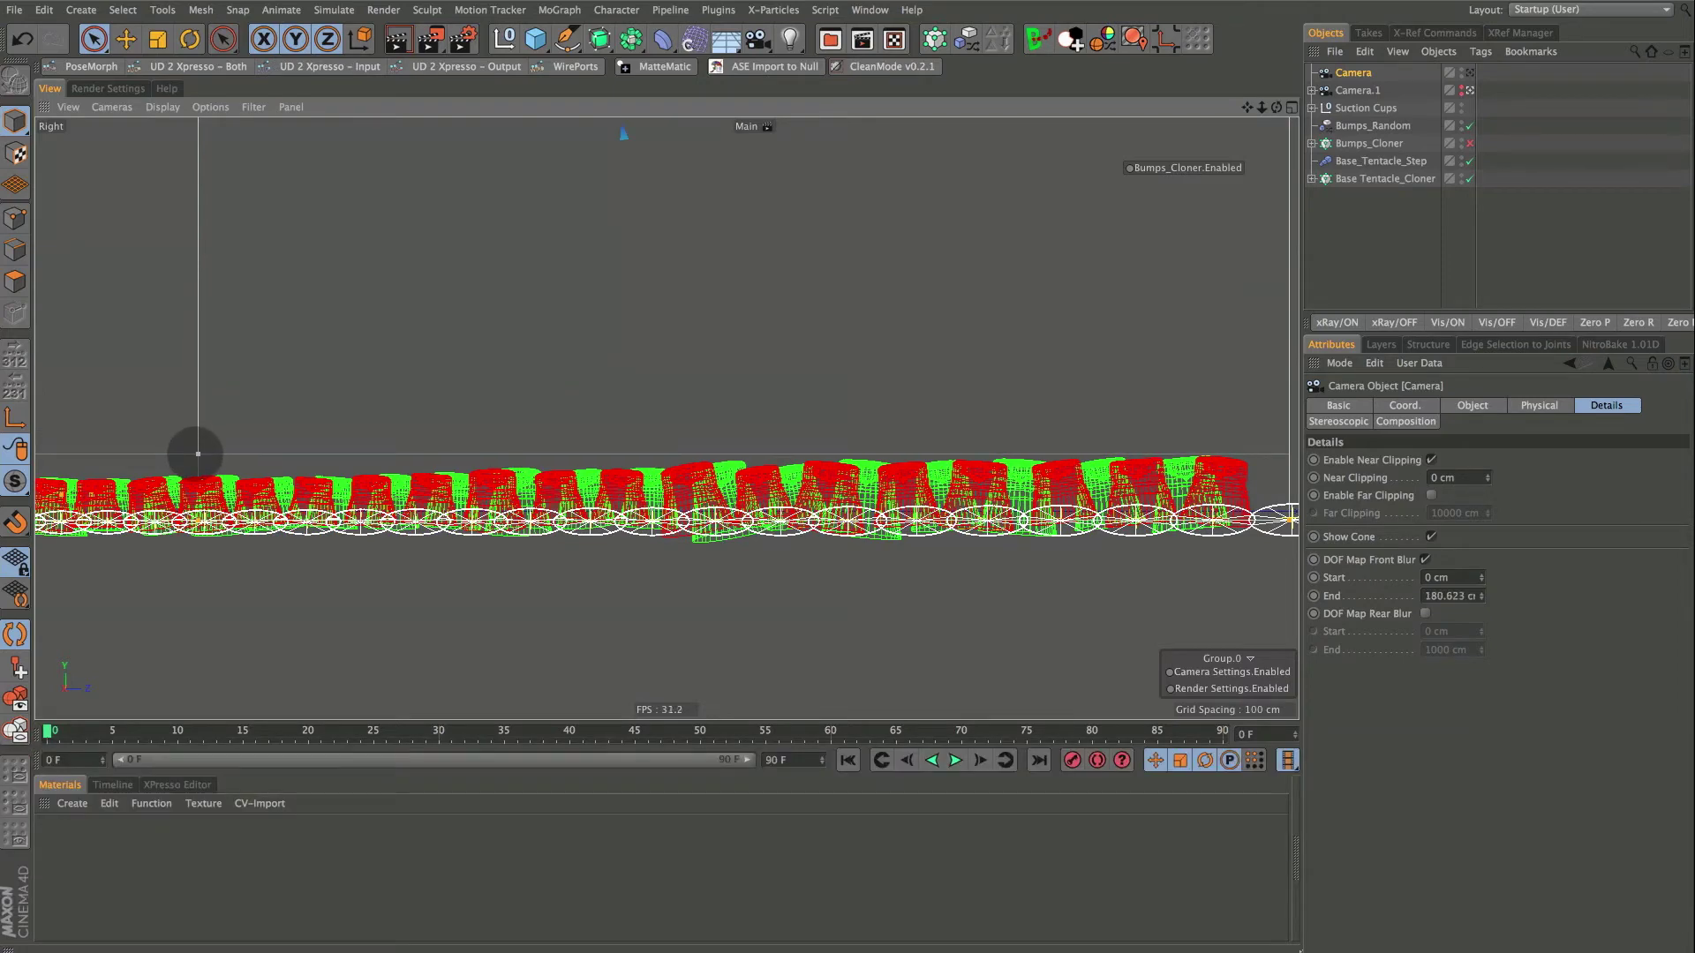
alt+right_drag(500, 405, 667, 418)
alt+middle_drag(558, 430, 678, 432)
alt+right_drag(696, 432, 686, 432)
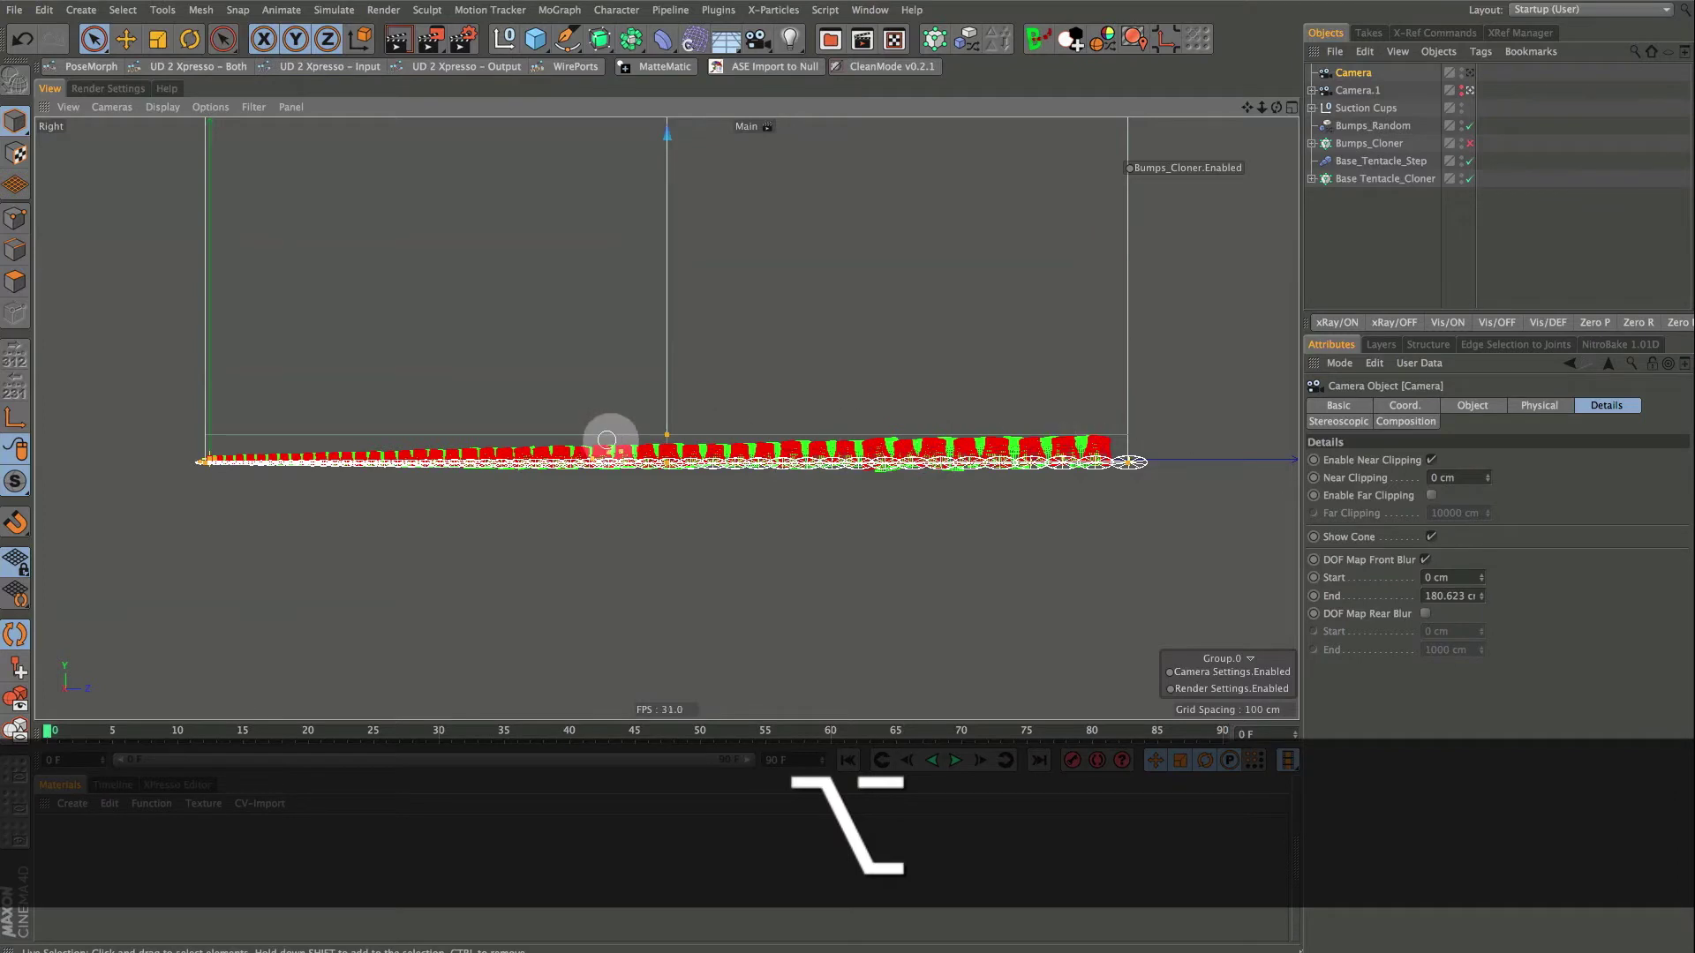
mouse_move(685, 442)
alt+right_down()
mouse_move(704, 443)
mouse_move(658, 442)
mouse_move(667, 418)
mouse_move(733, 428)
mouse_move(697, 362)
mouse_move(670, 472)
alt+right_up()
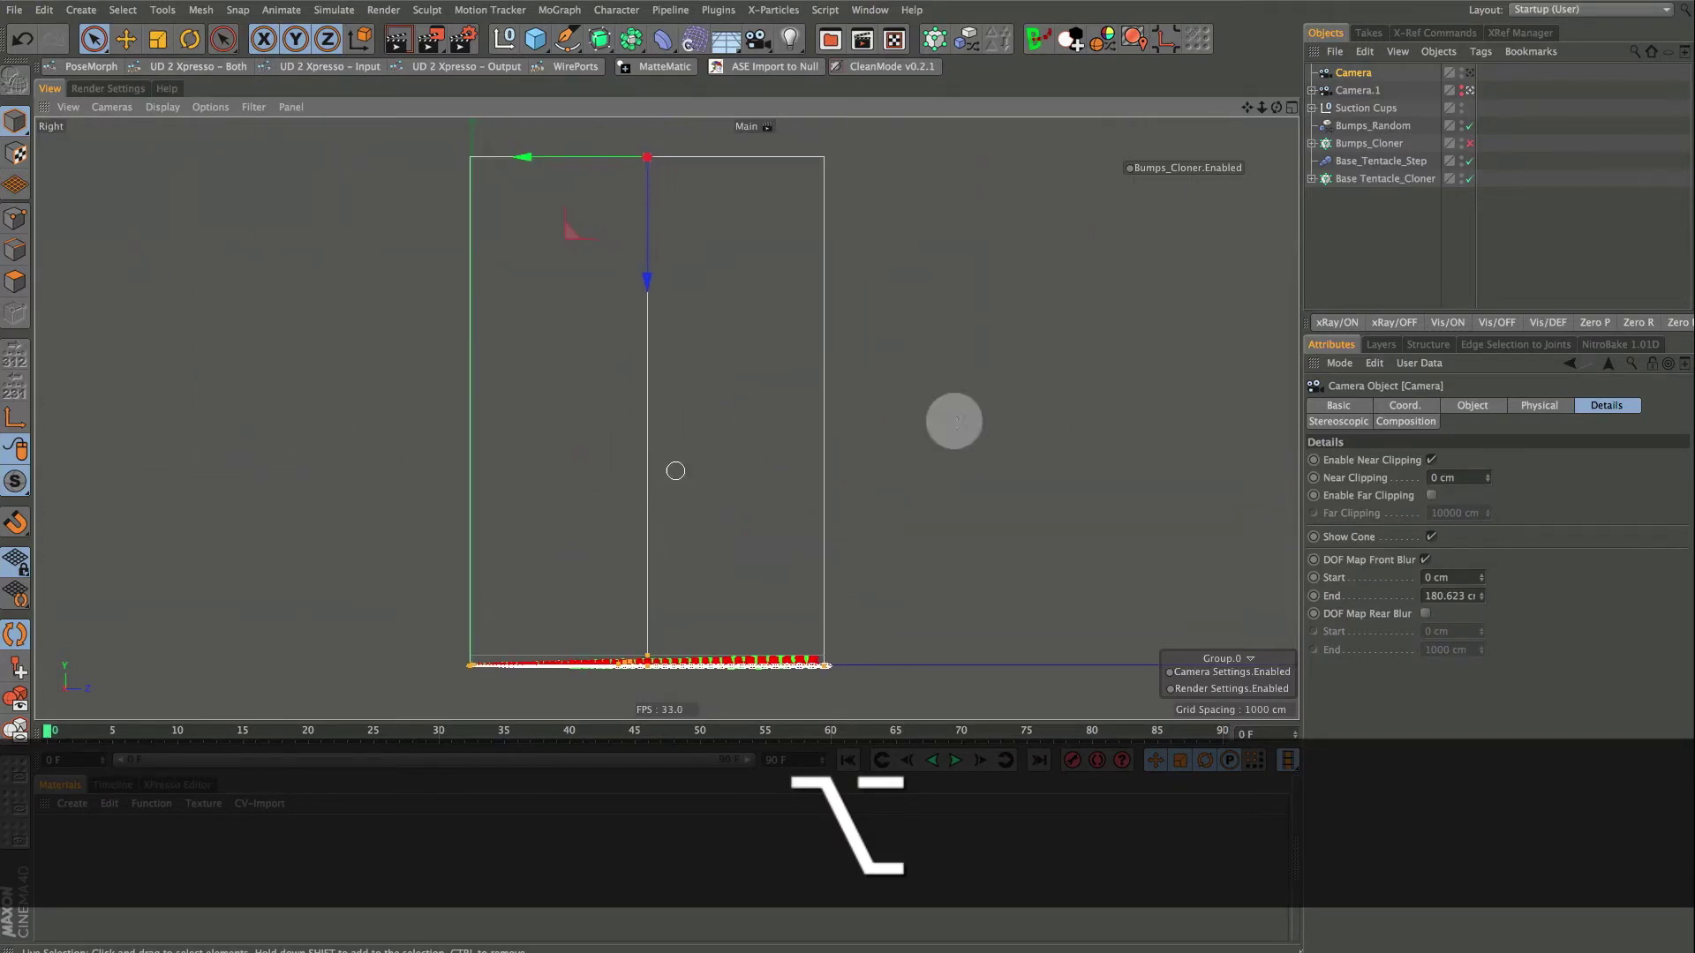
Review the parallel camera's coordinates and its top-down framing of the tentacle, and return the perspective view to Camera.1
click(1472, 405)
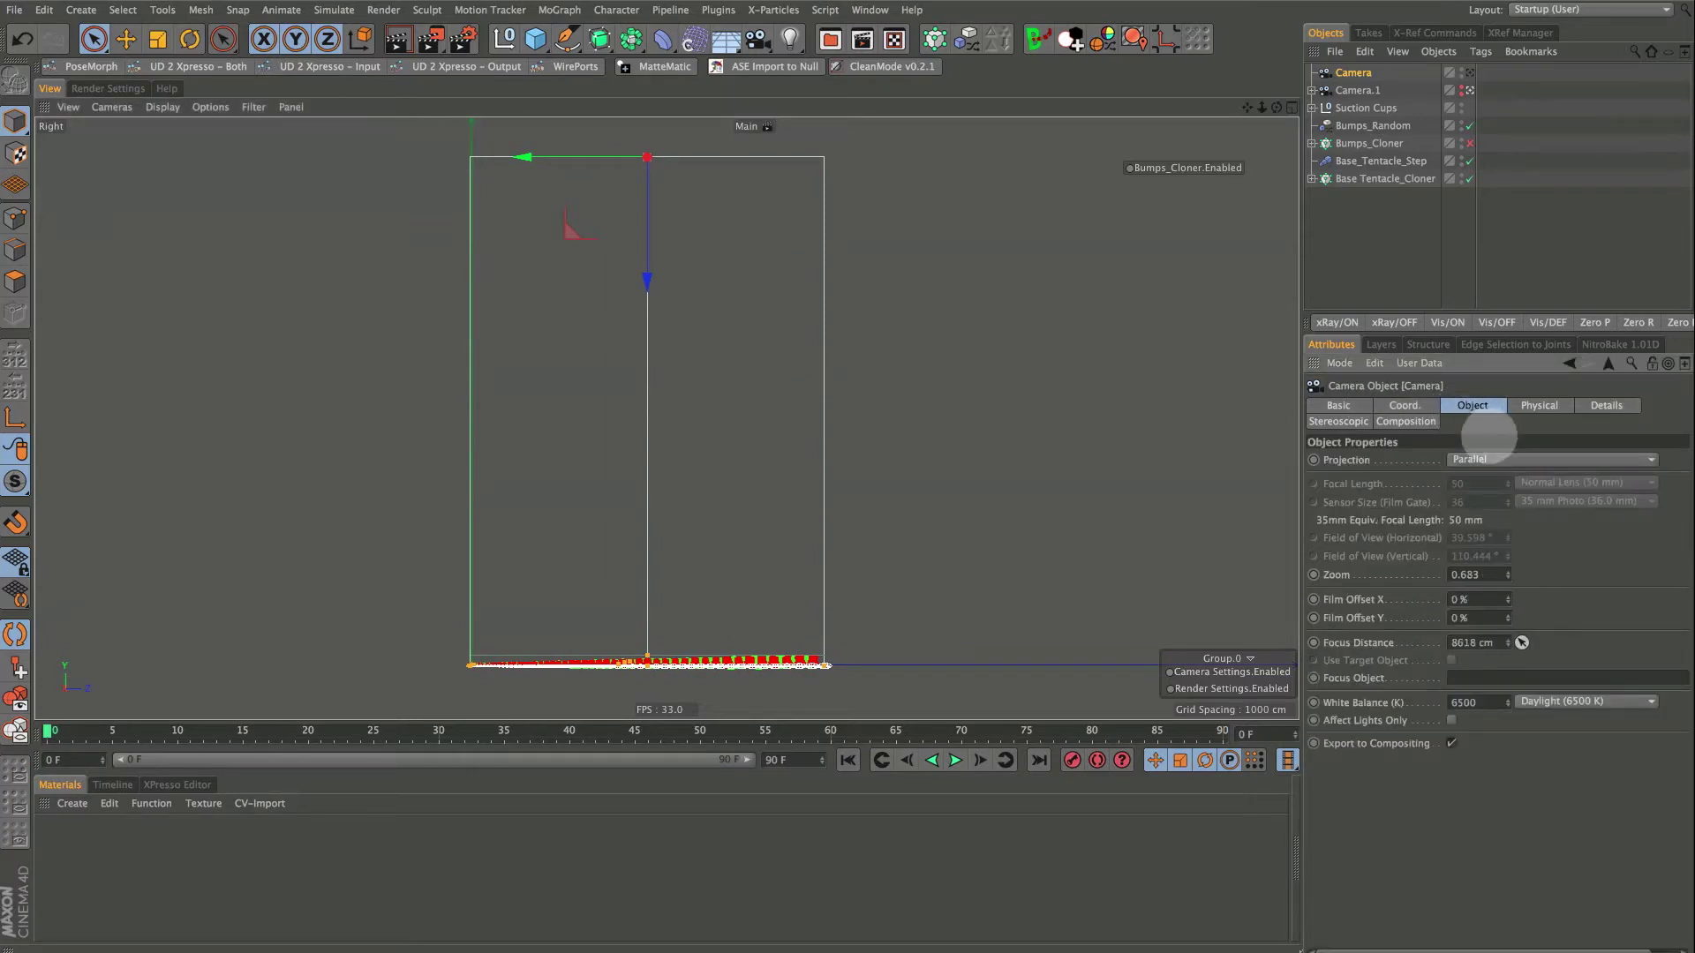
click(1410, 406)
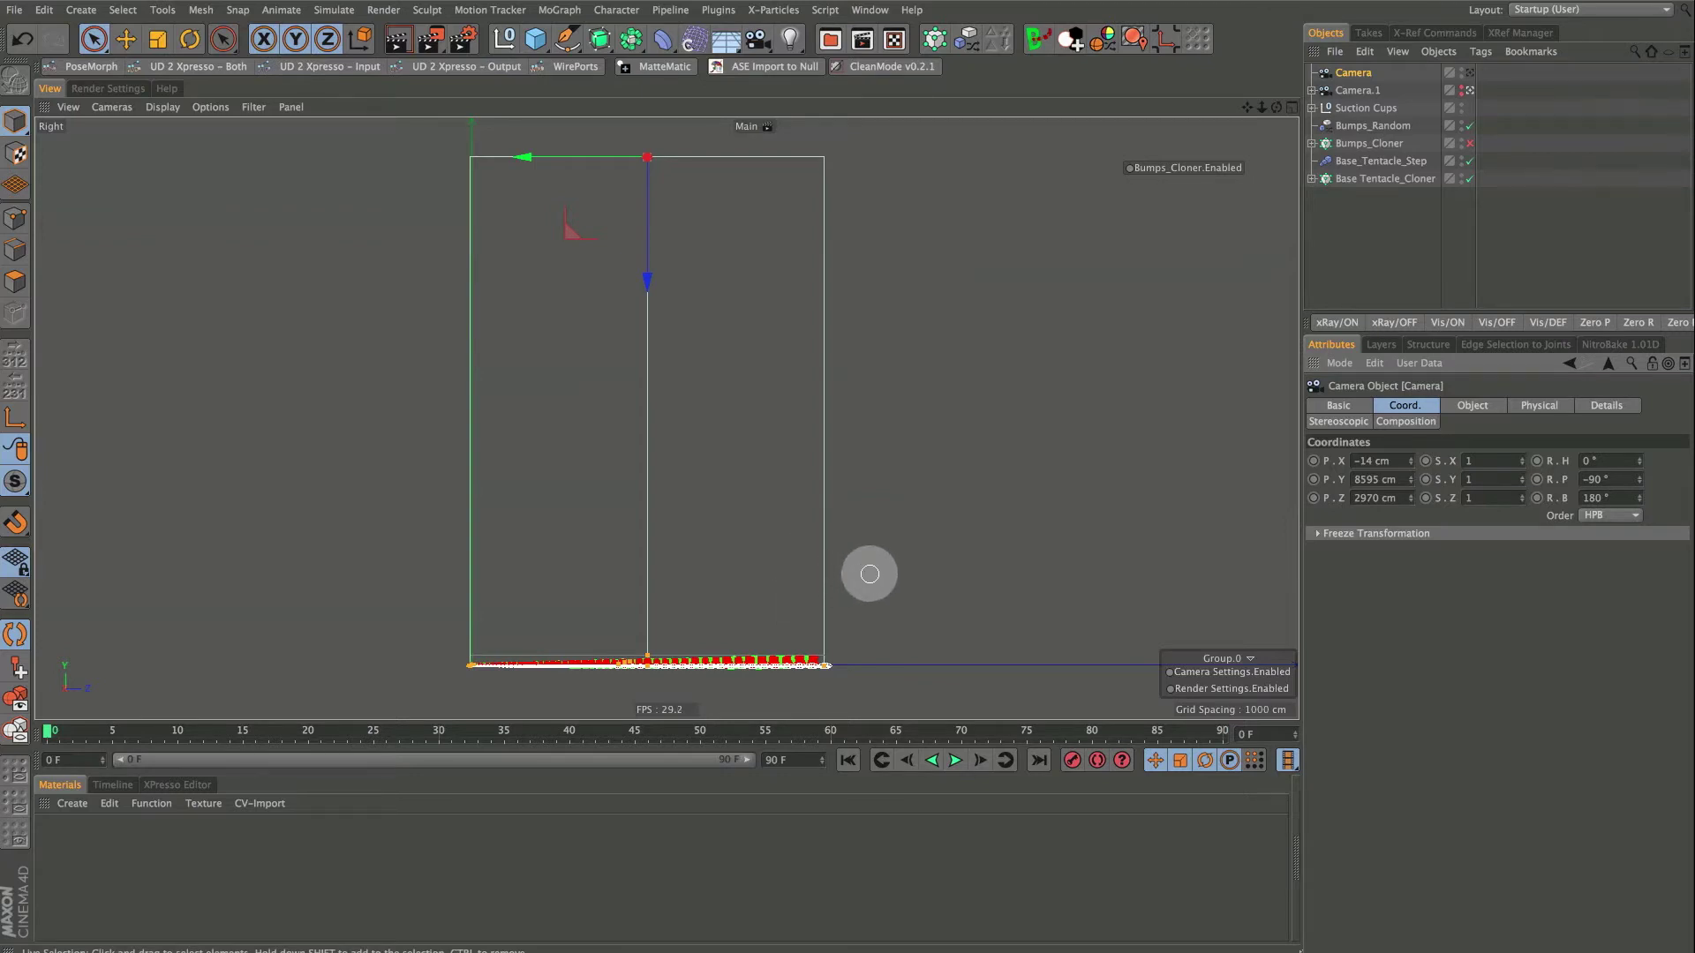
key(F1)
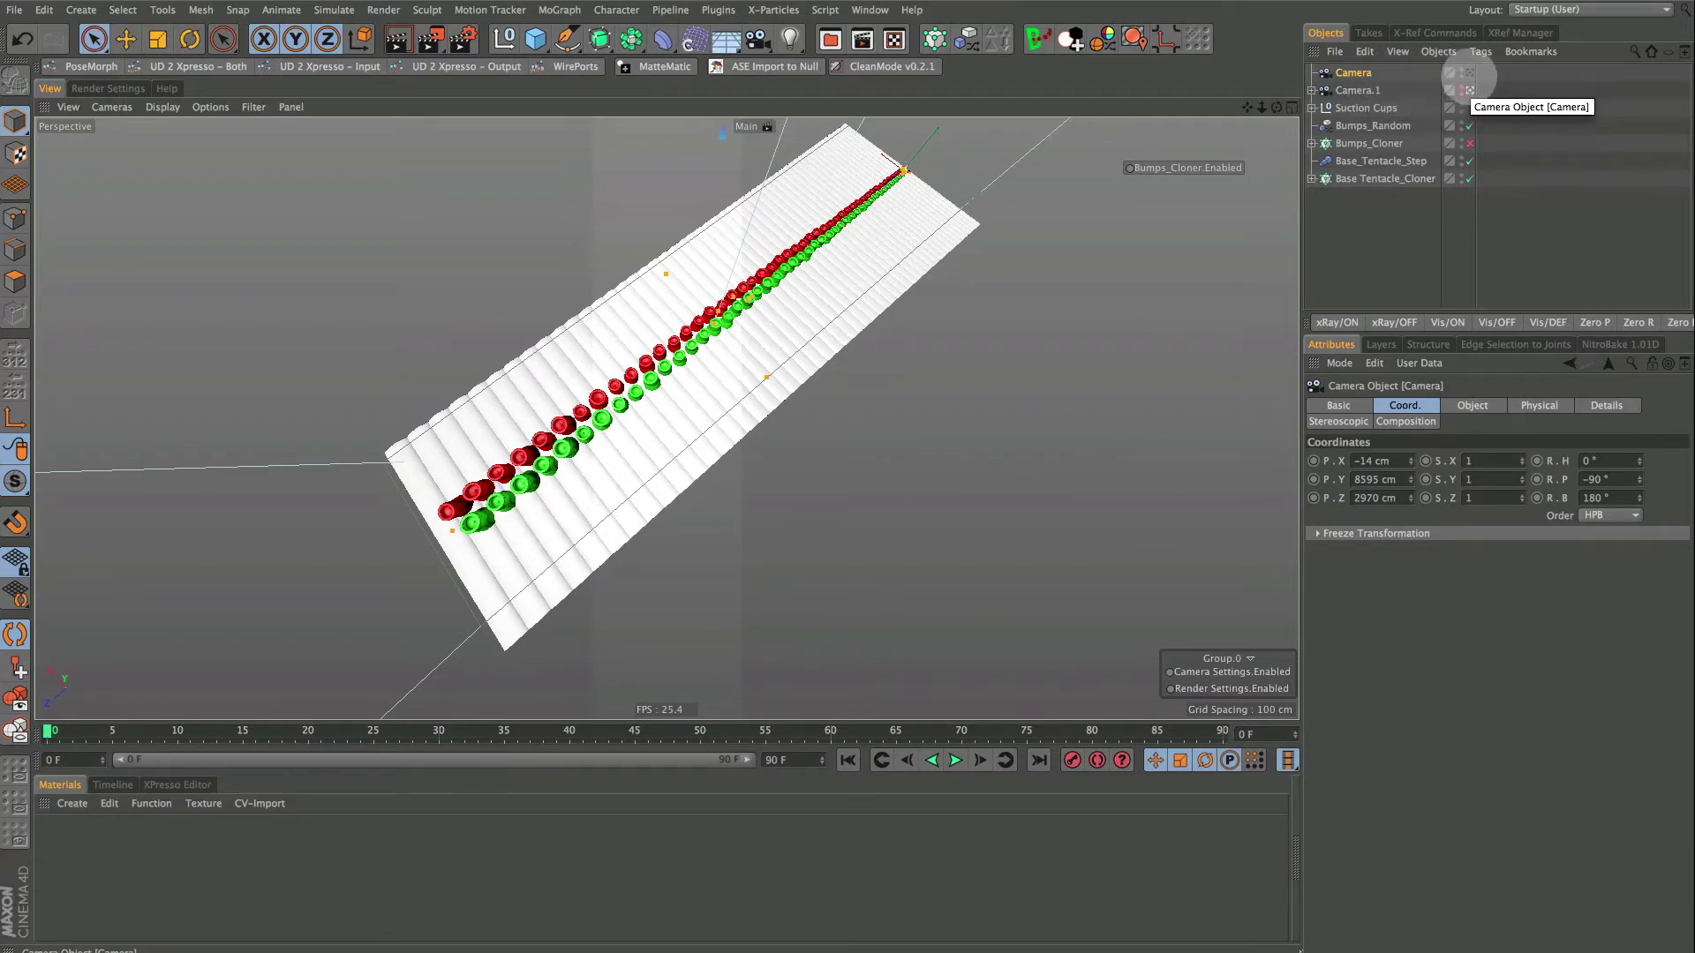
click(1470, 72)
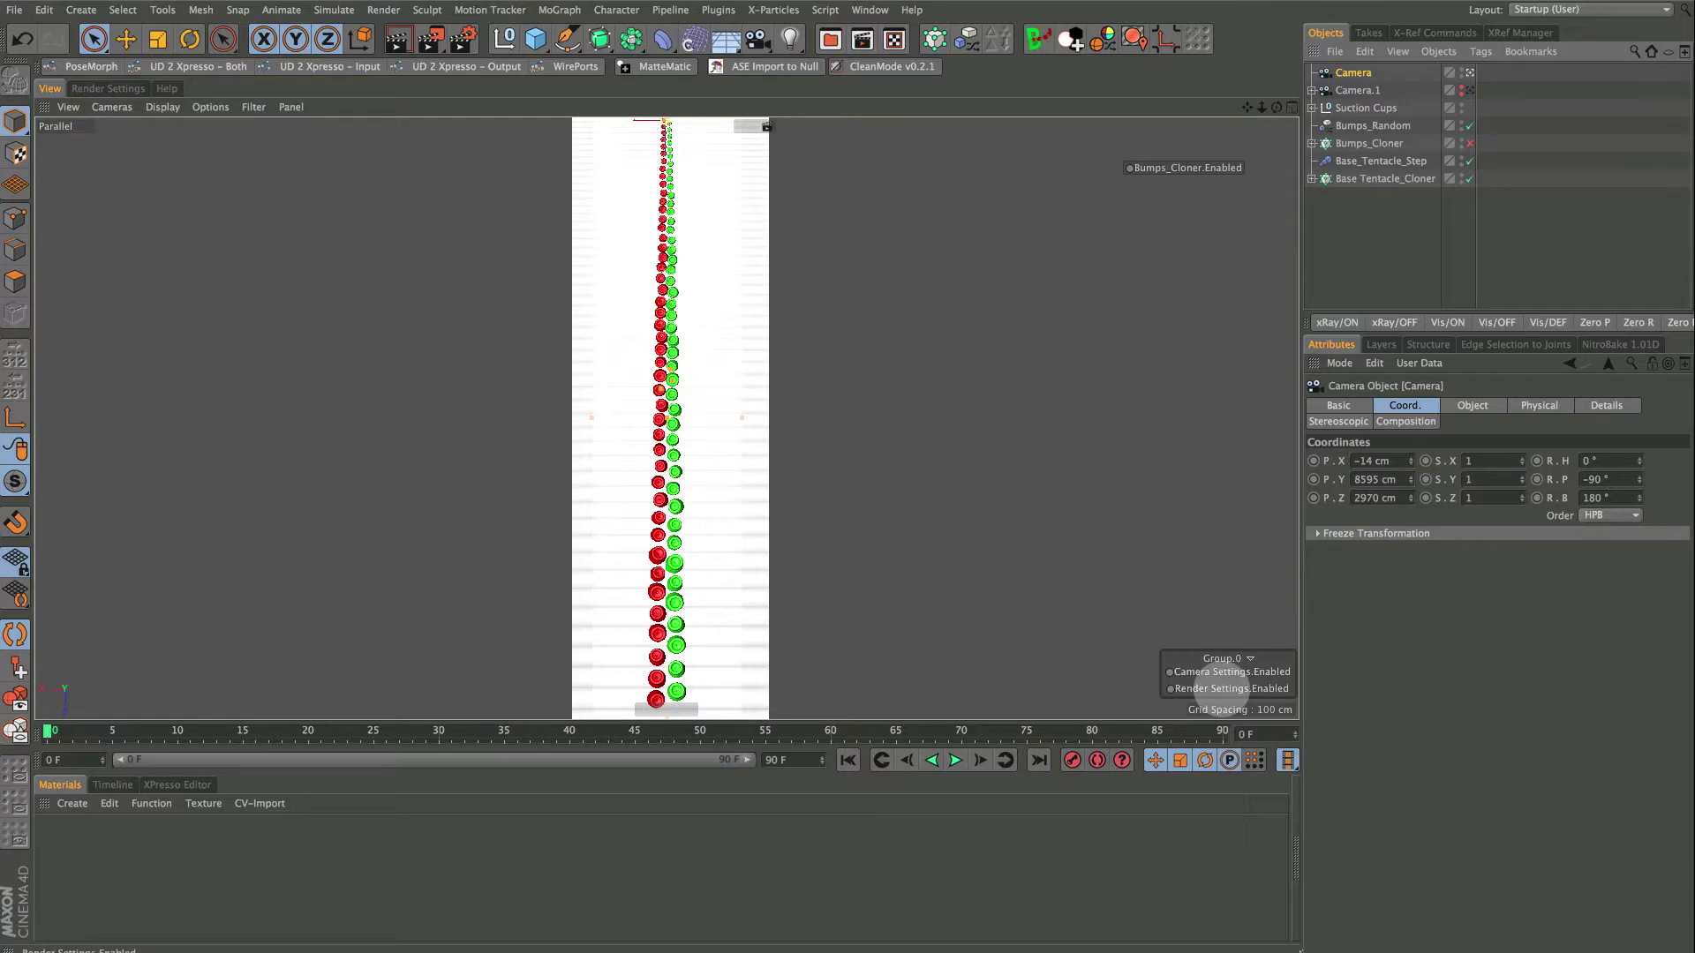
click(1223, 689)
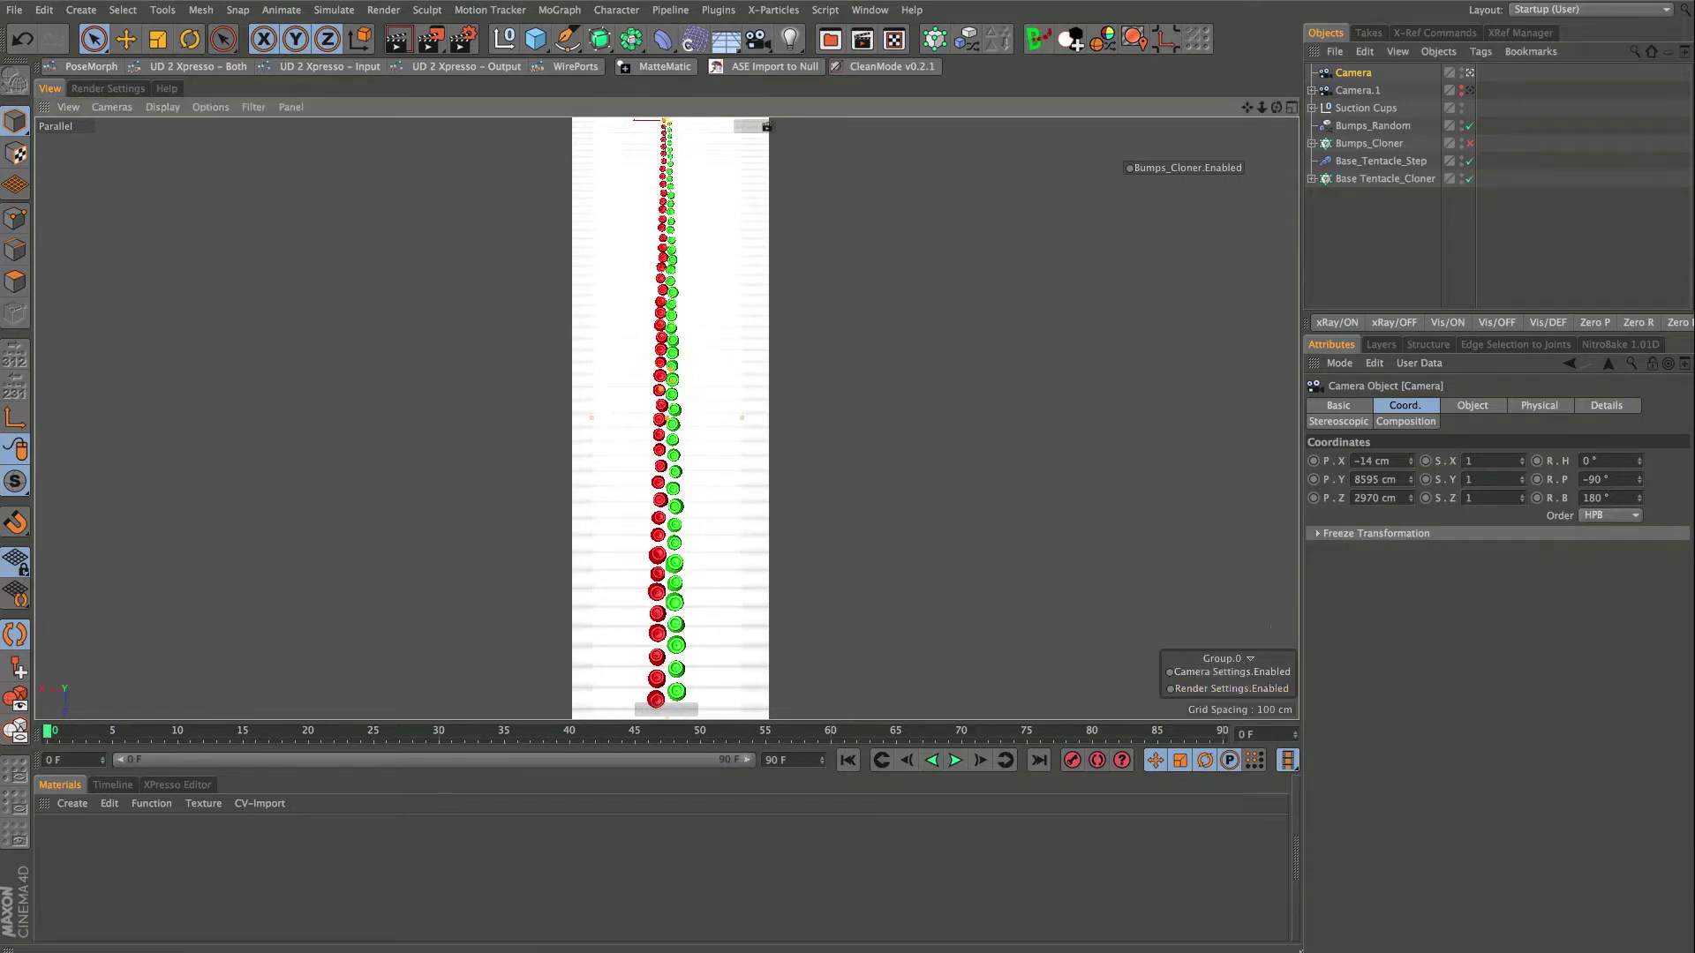
click(1469, 73)
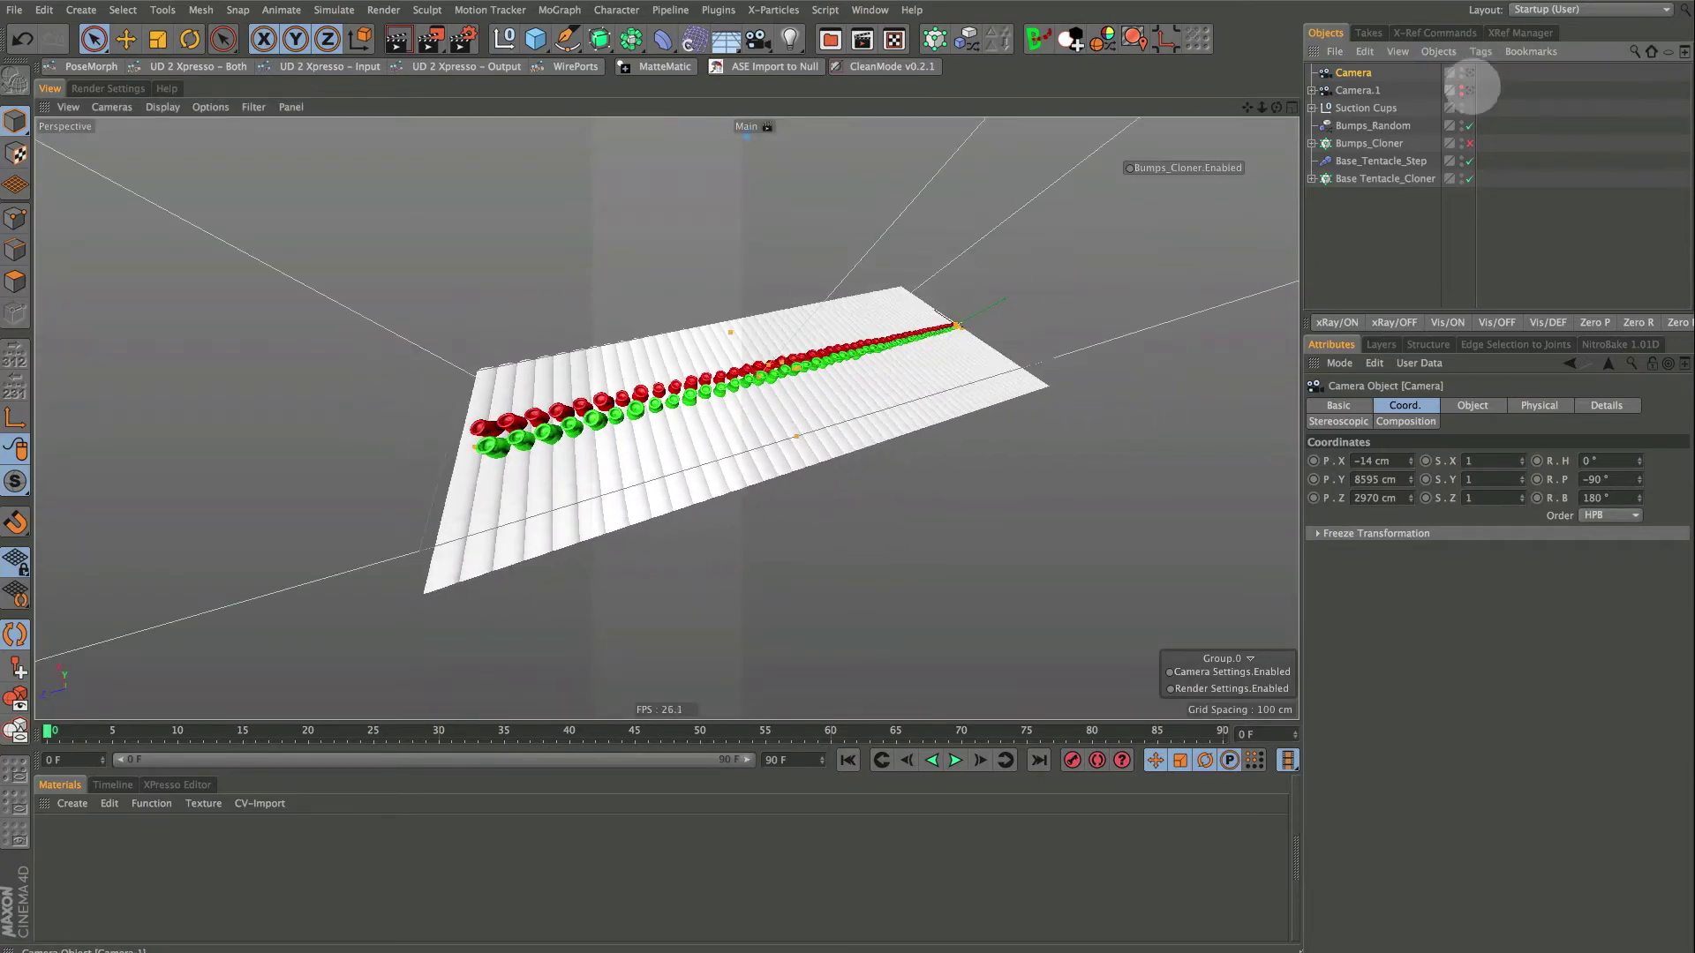
click(1470, 90)
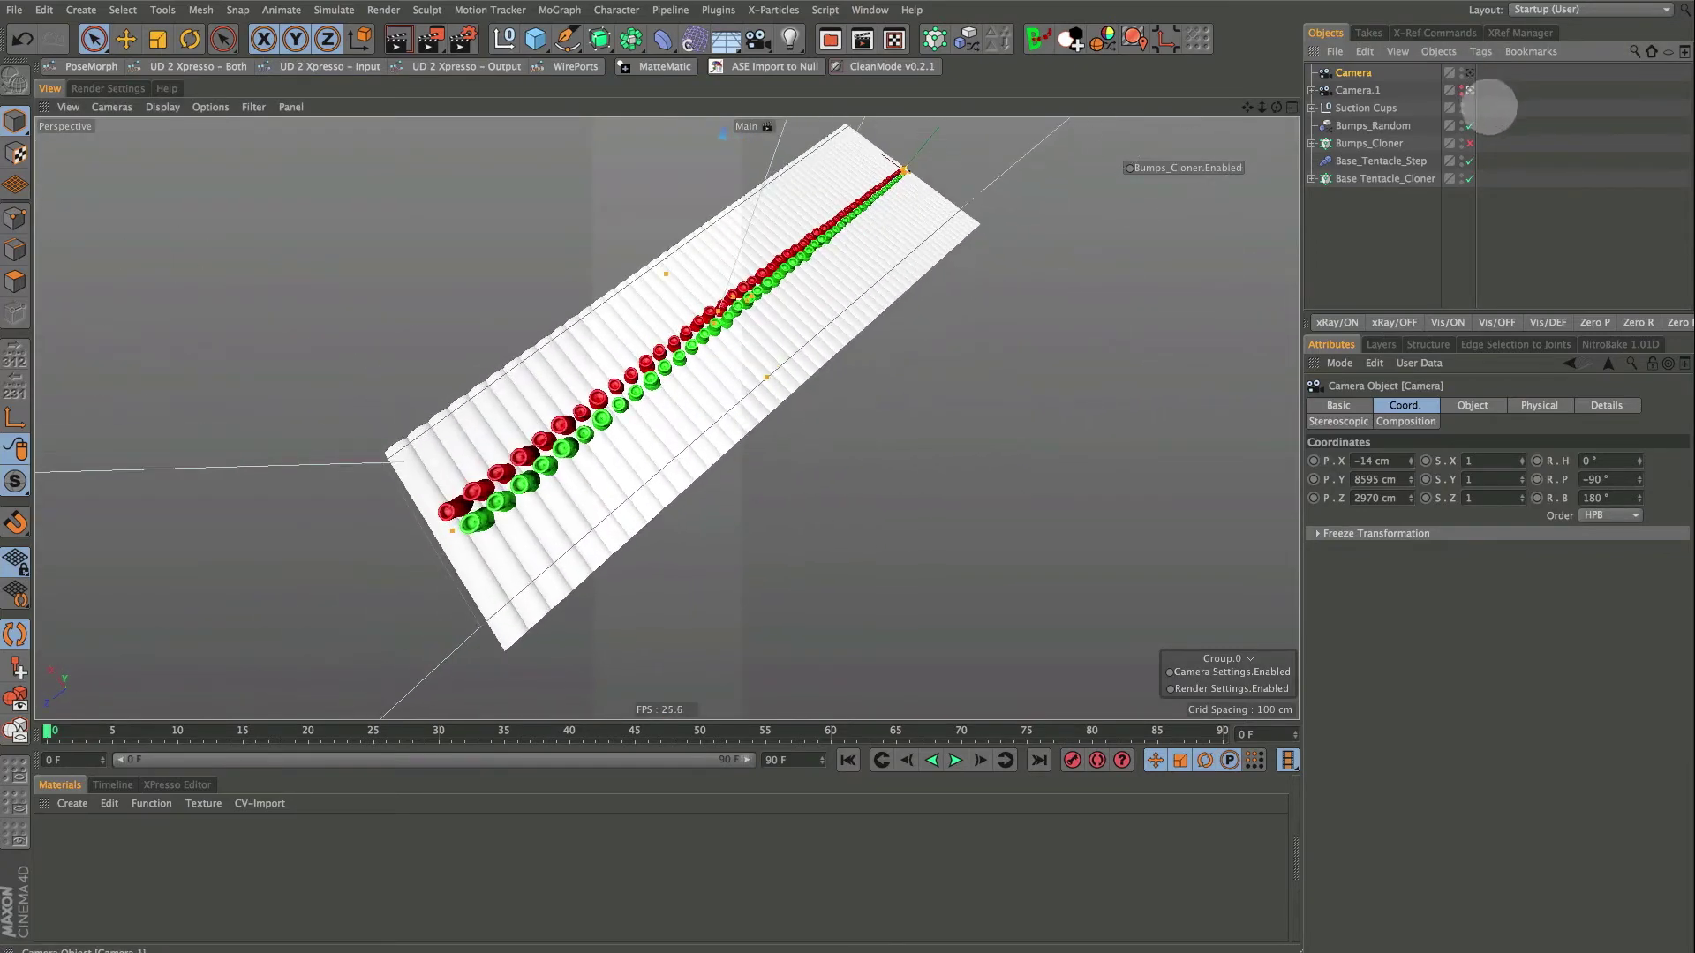
Show the Render Settings note in the viewport and open the render settings in a separate floating window beside it
click(1198, 689)
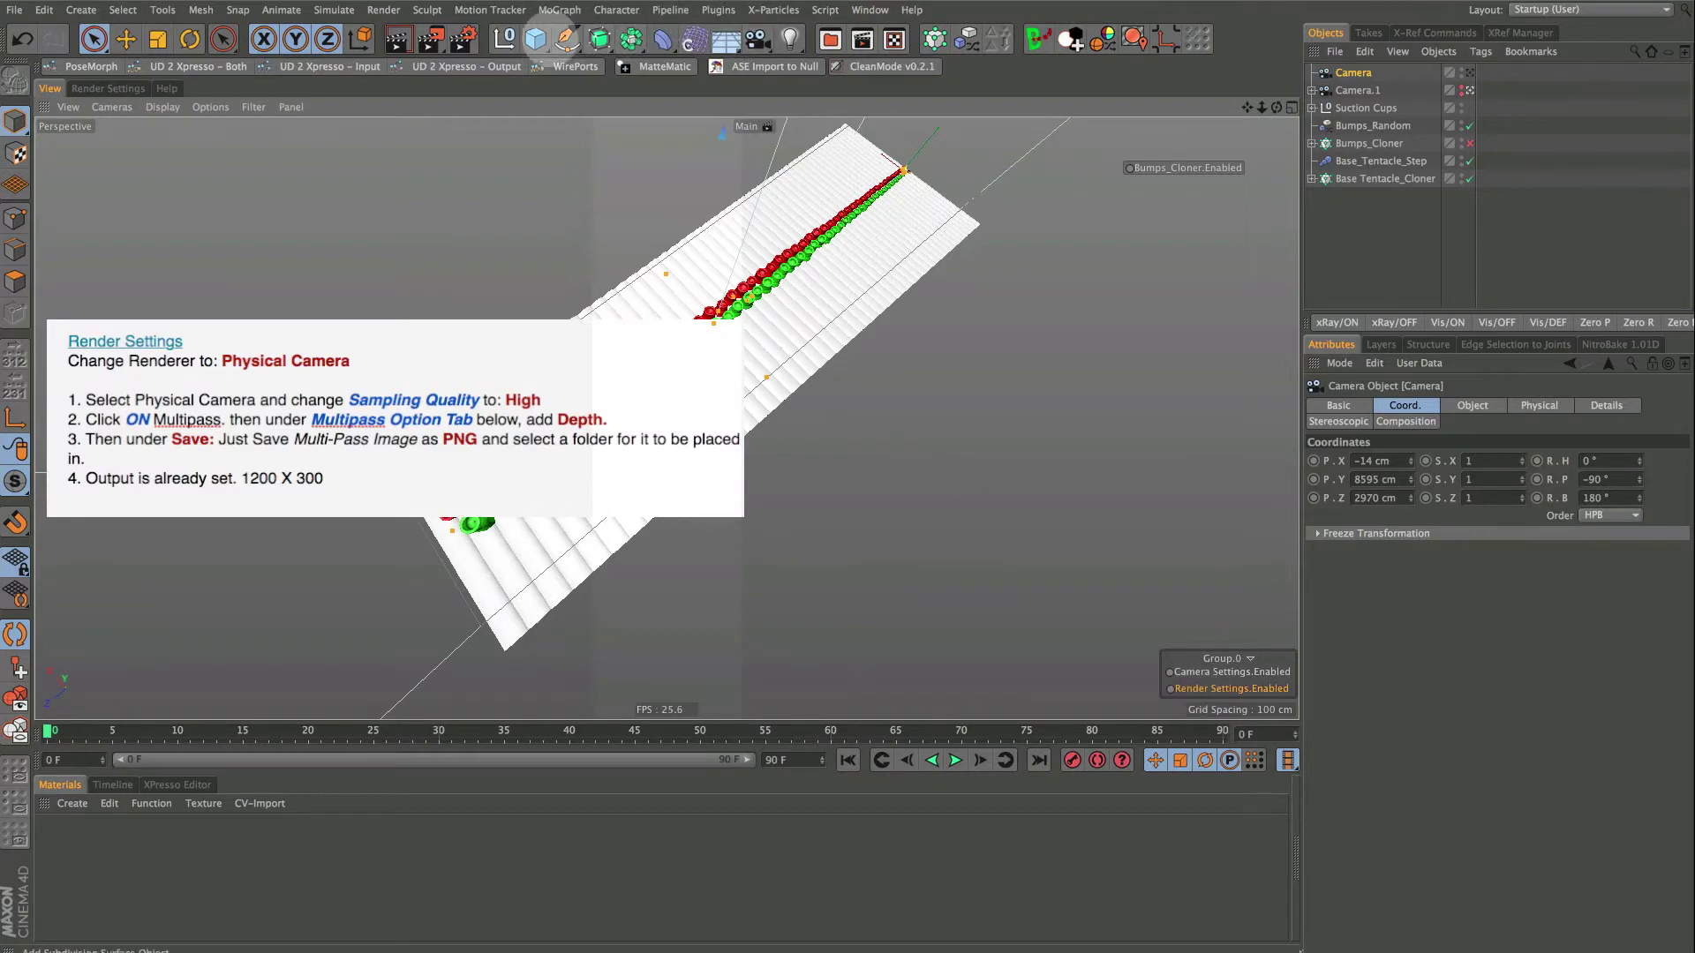
click(463, 39)
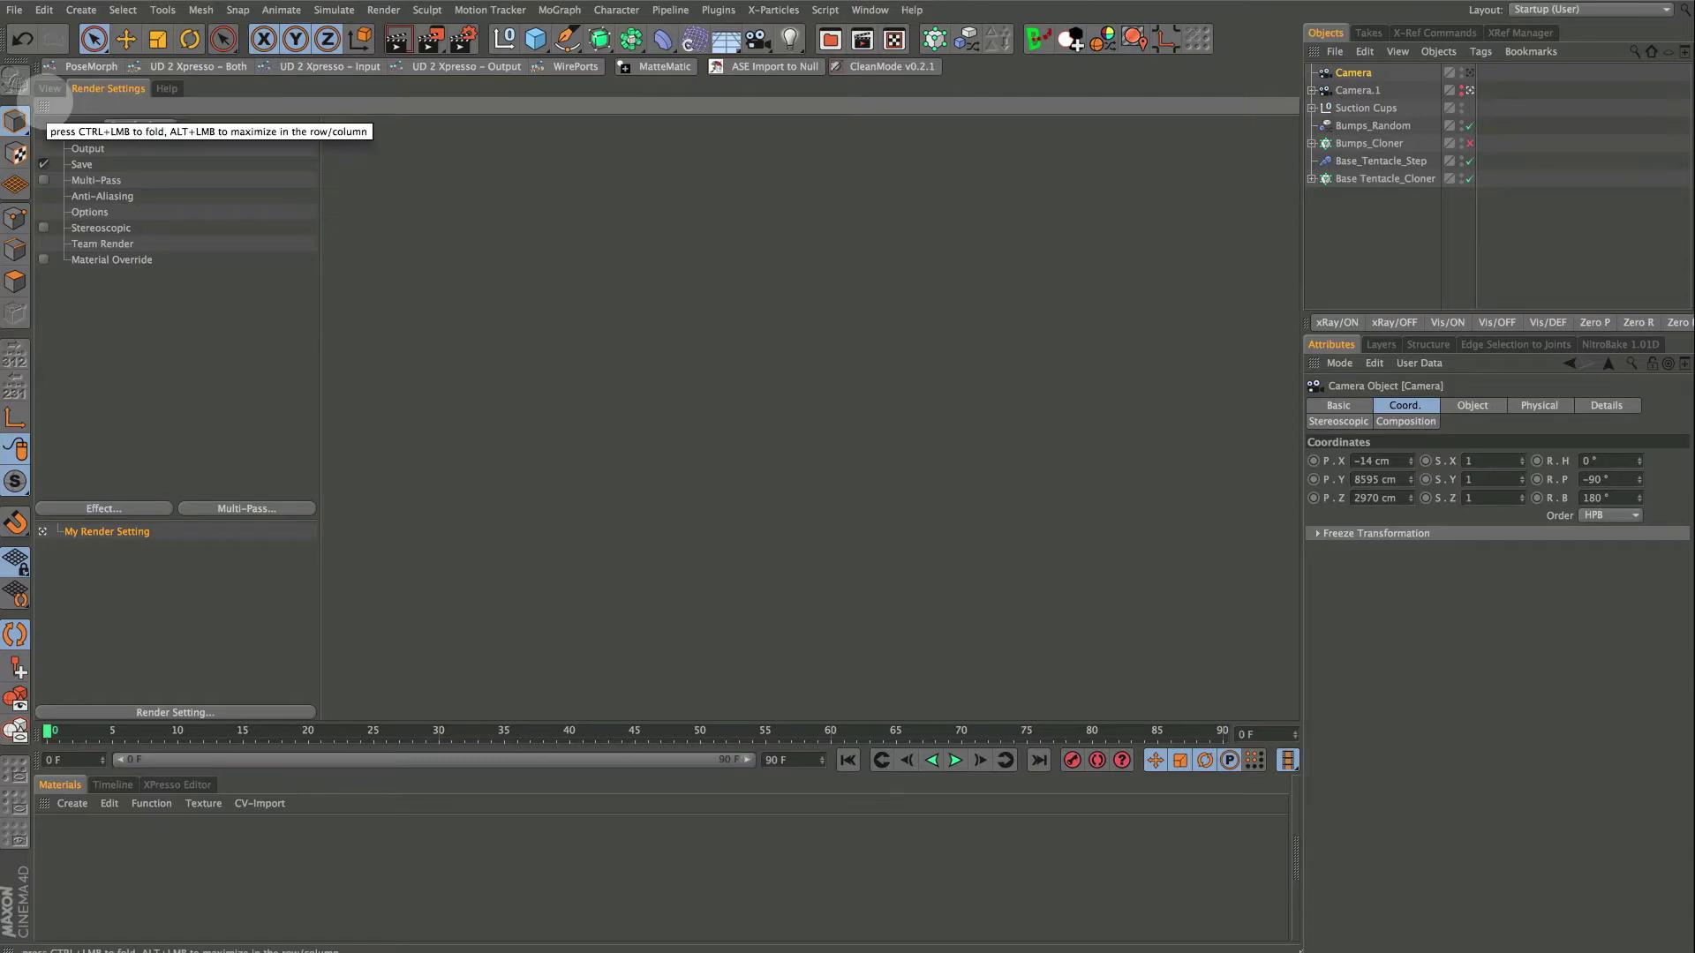
click(44, 106)
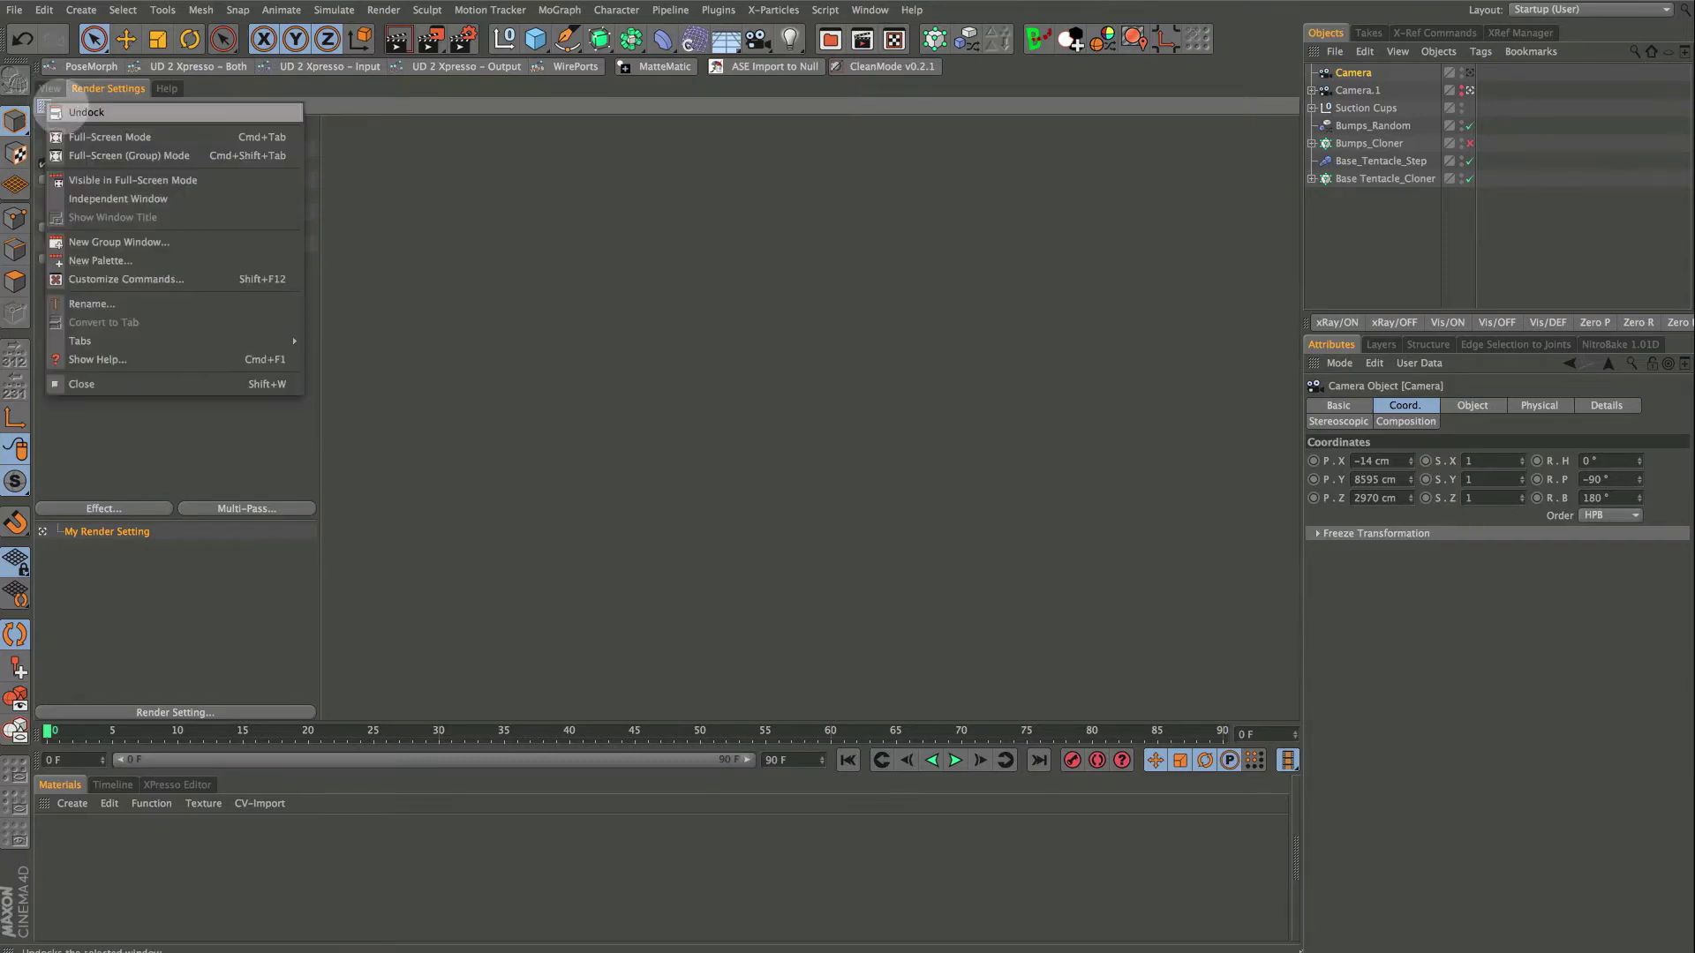
click(57, 124)
drag(77, 89, 415, 72)
drag(1637, 703, 1024, 789)
drag(615, 73, 1020, 65)
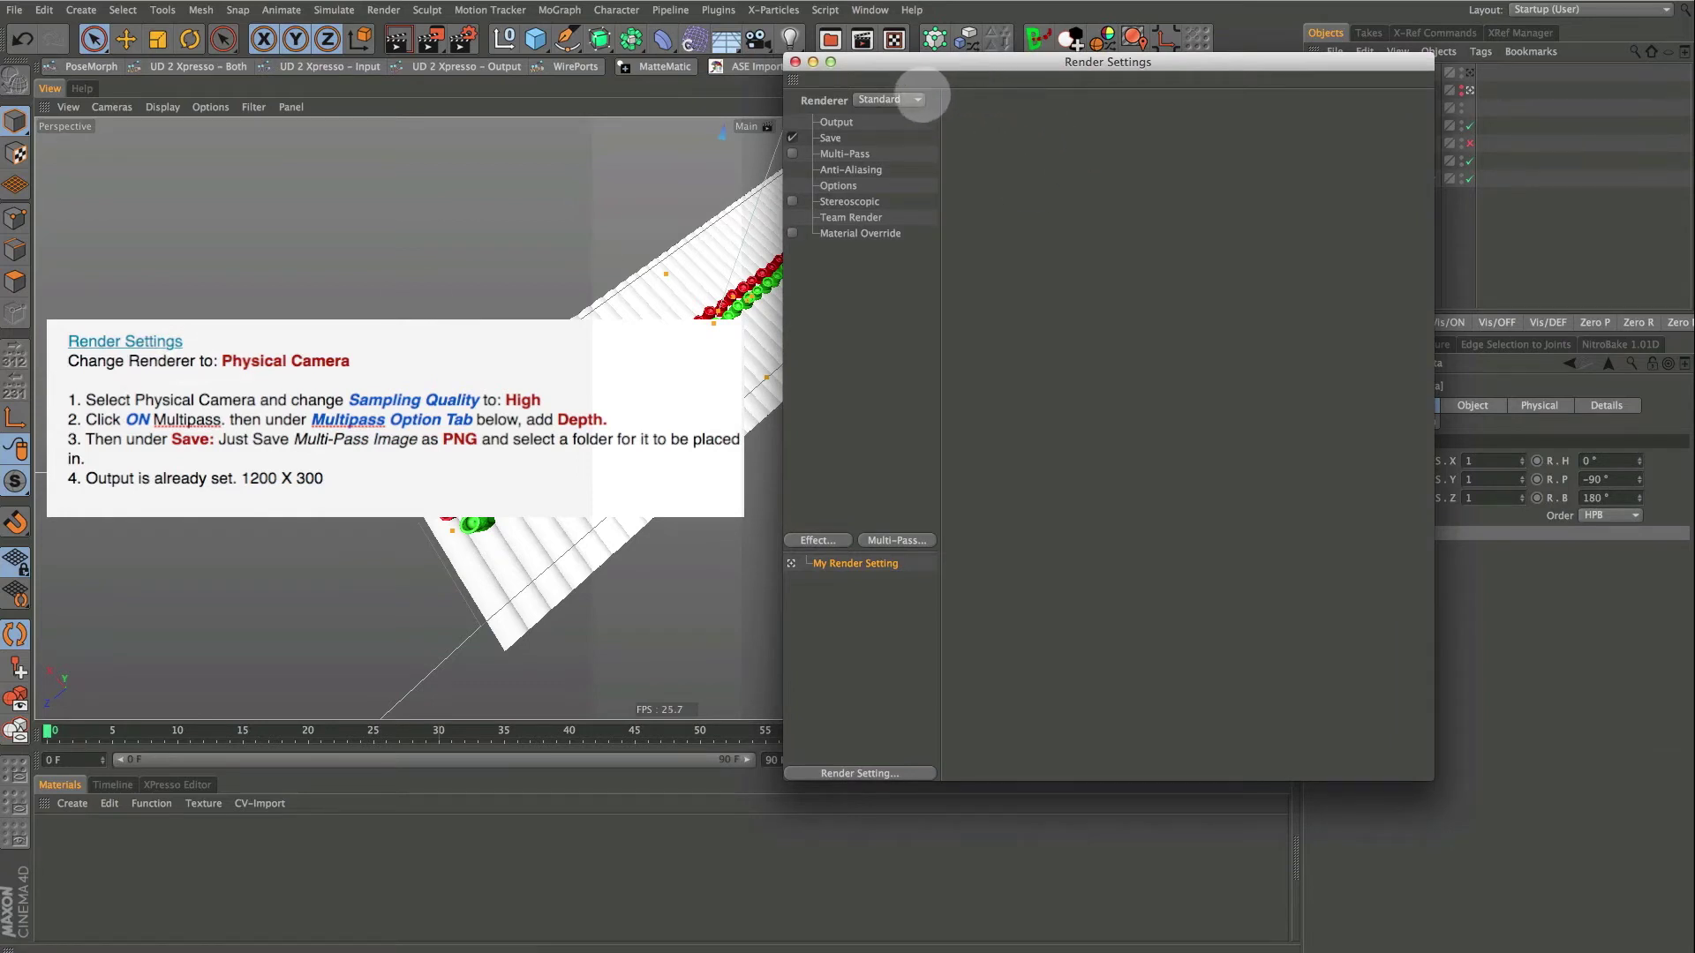
Switch the renderer to Physical and set its sampling quality to High
click(900, 99)
click(901, 135)
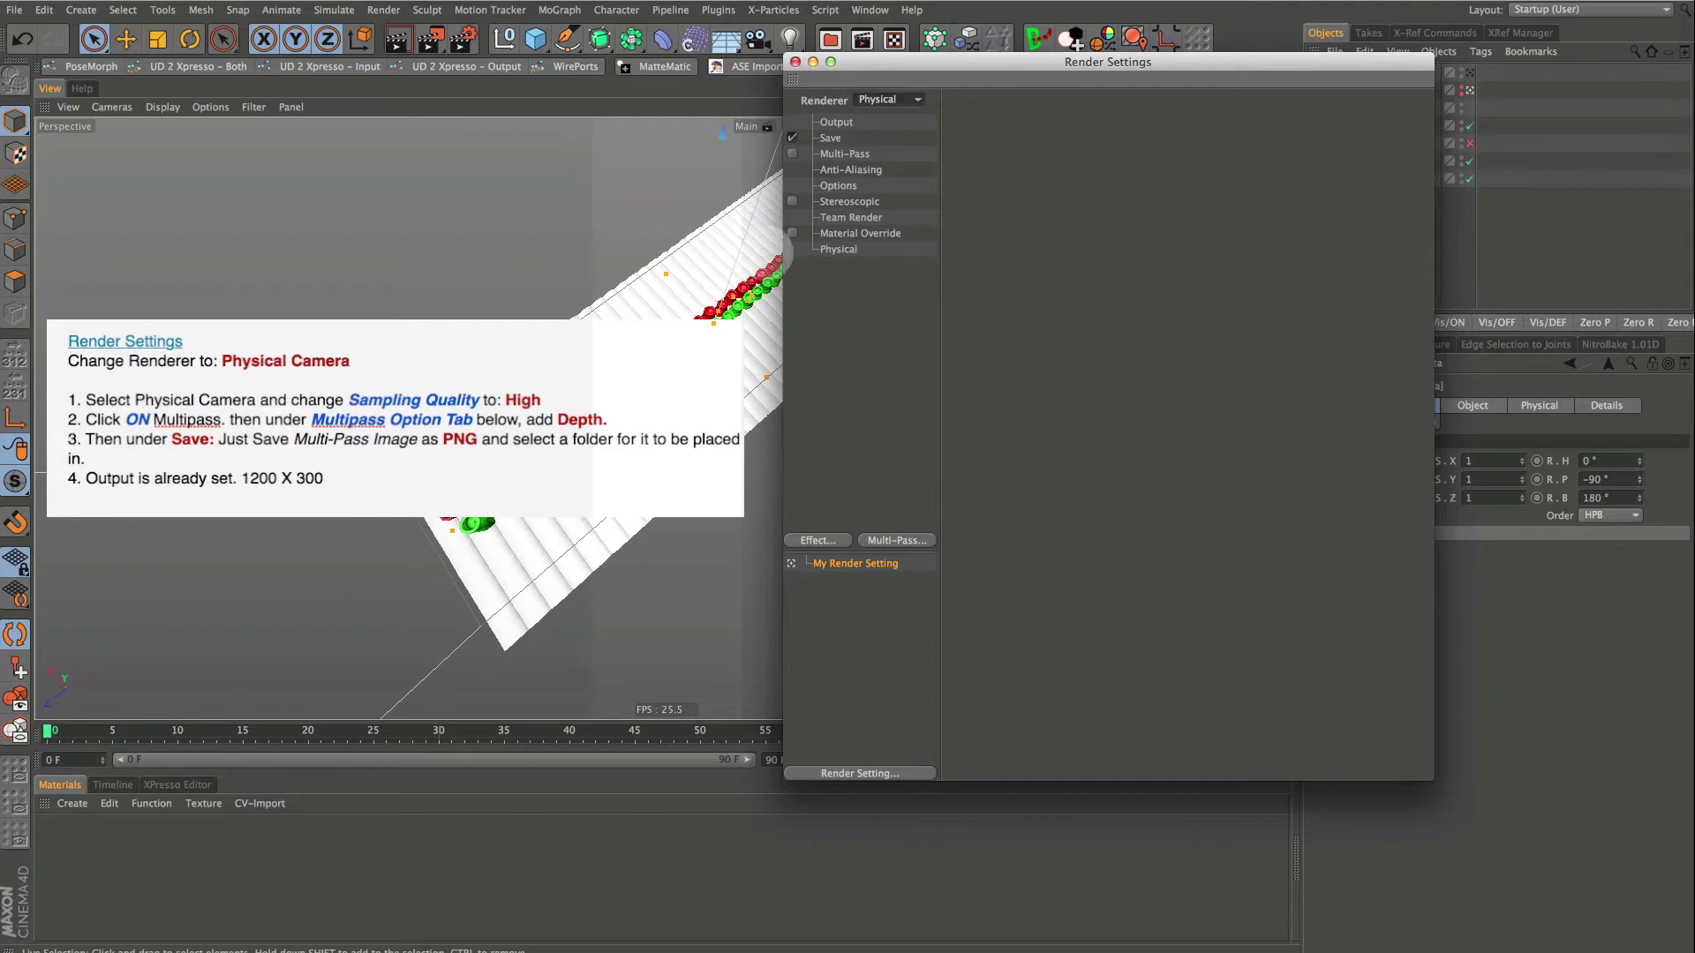
click(843, 250)
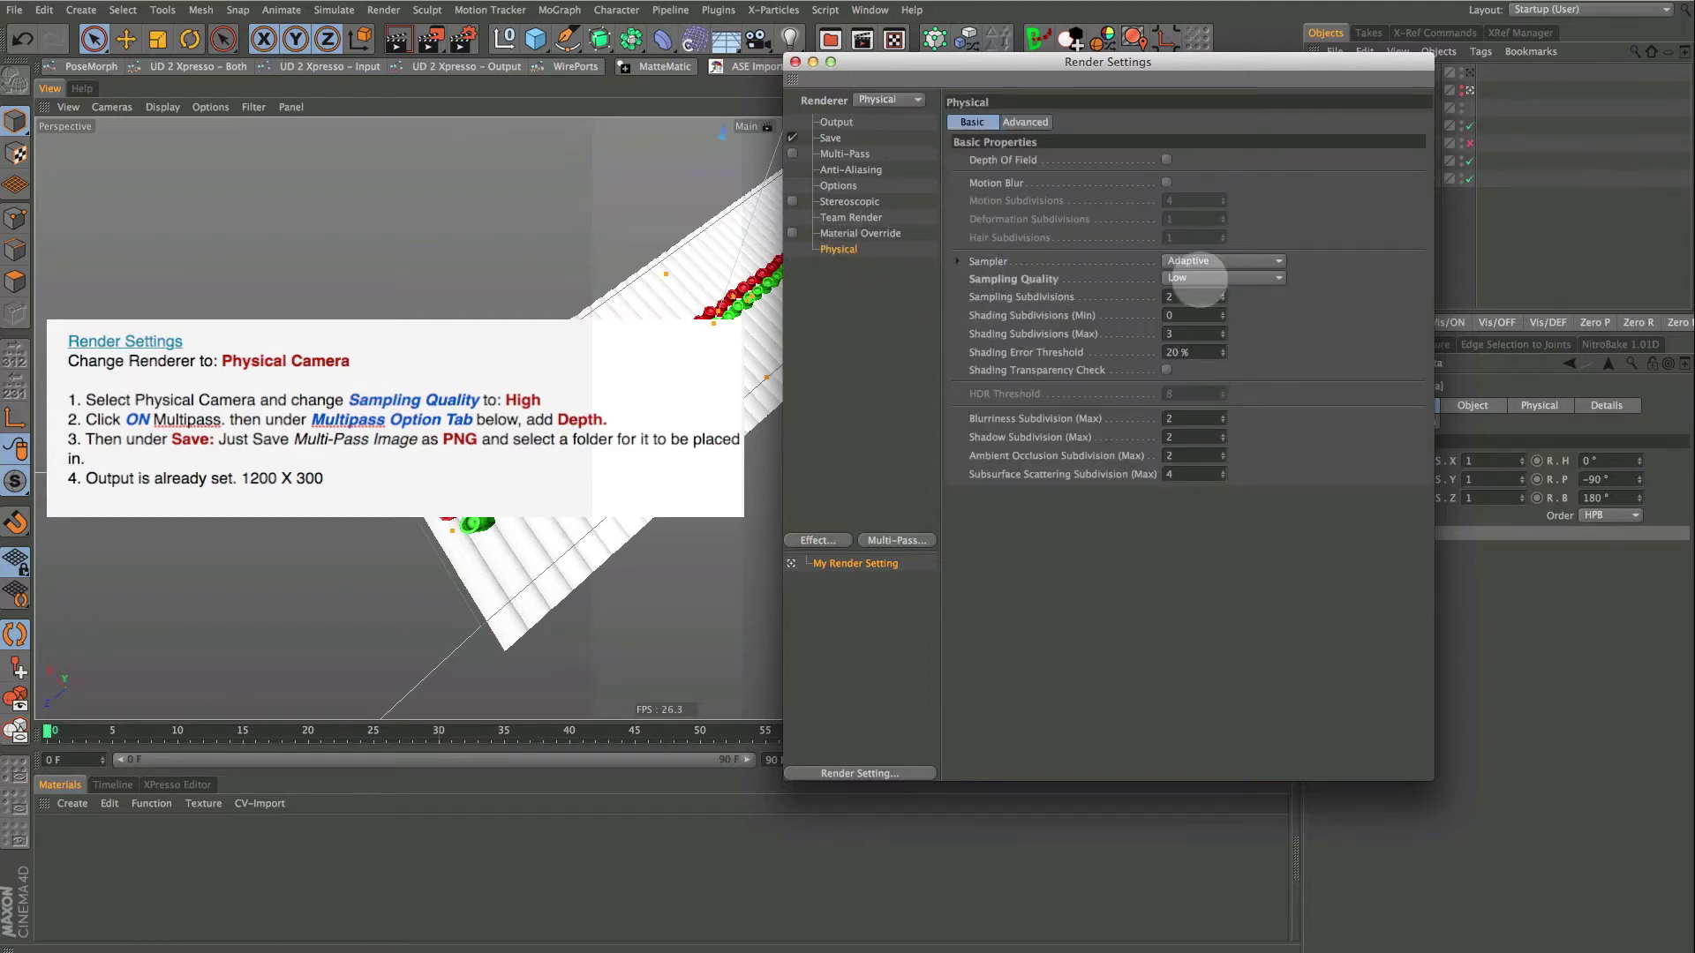
click(1206, 276)
click(1197, 331)
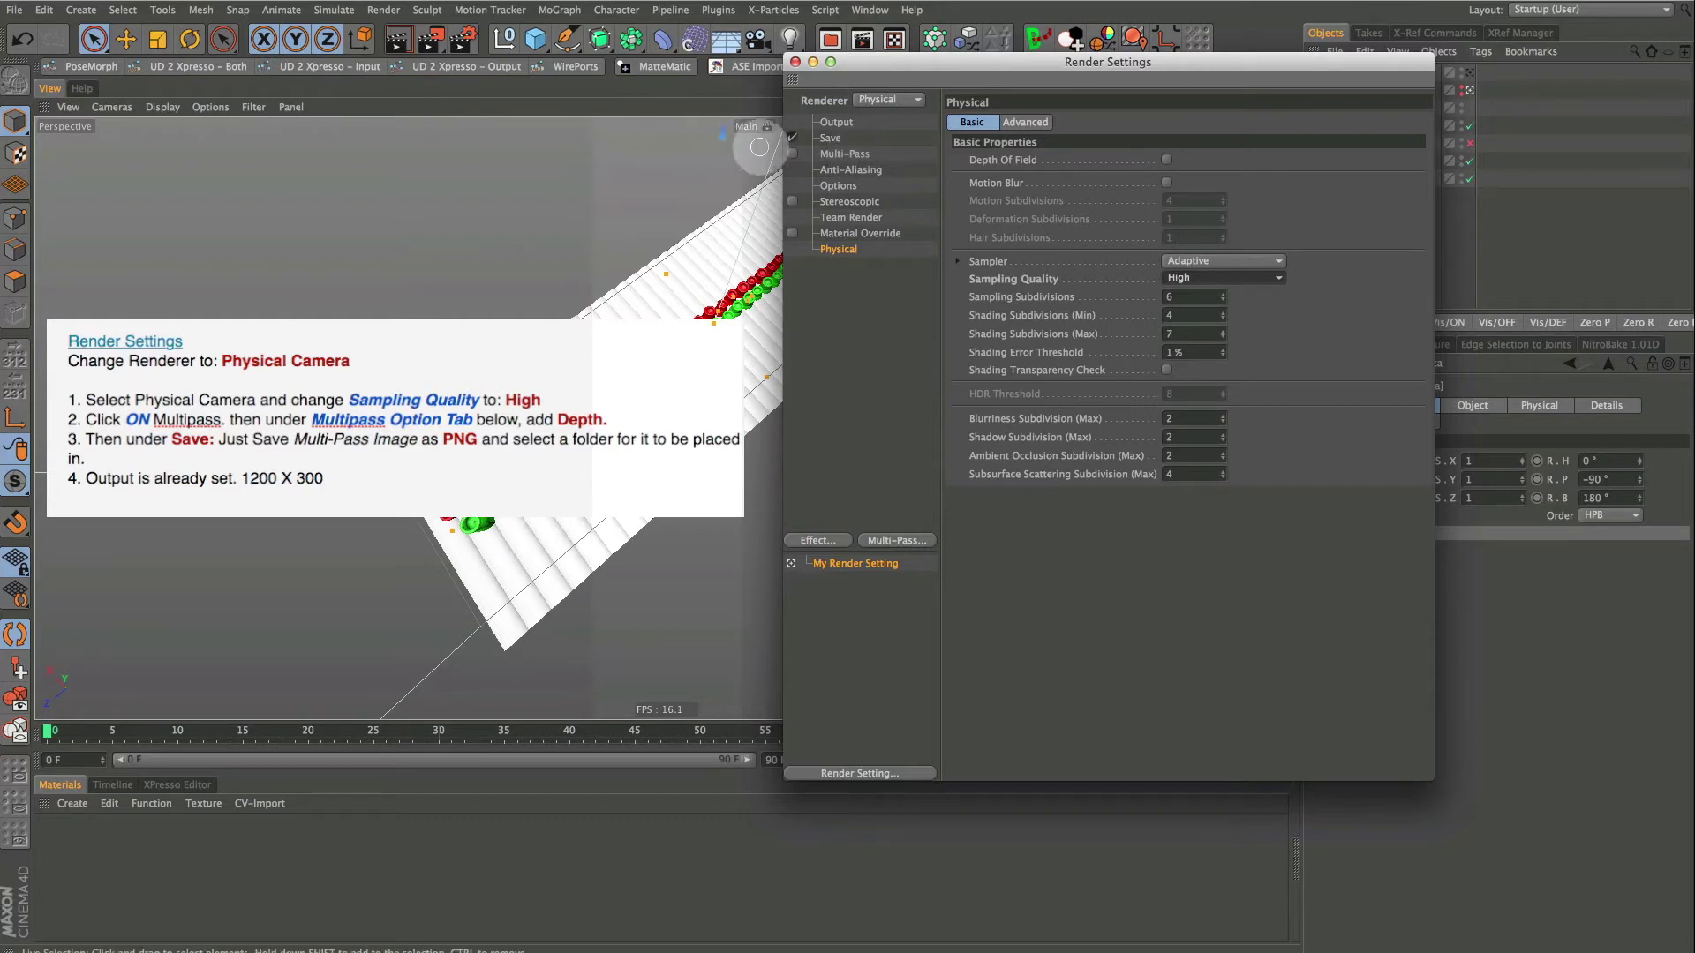
Enable Multi-Pass rendering and add a Depth pass, shrinking the settings window so the full list of passes fits
click(791, 153)
click(841, 153)
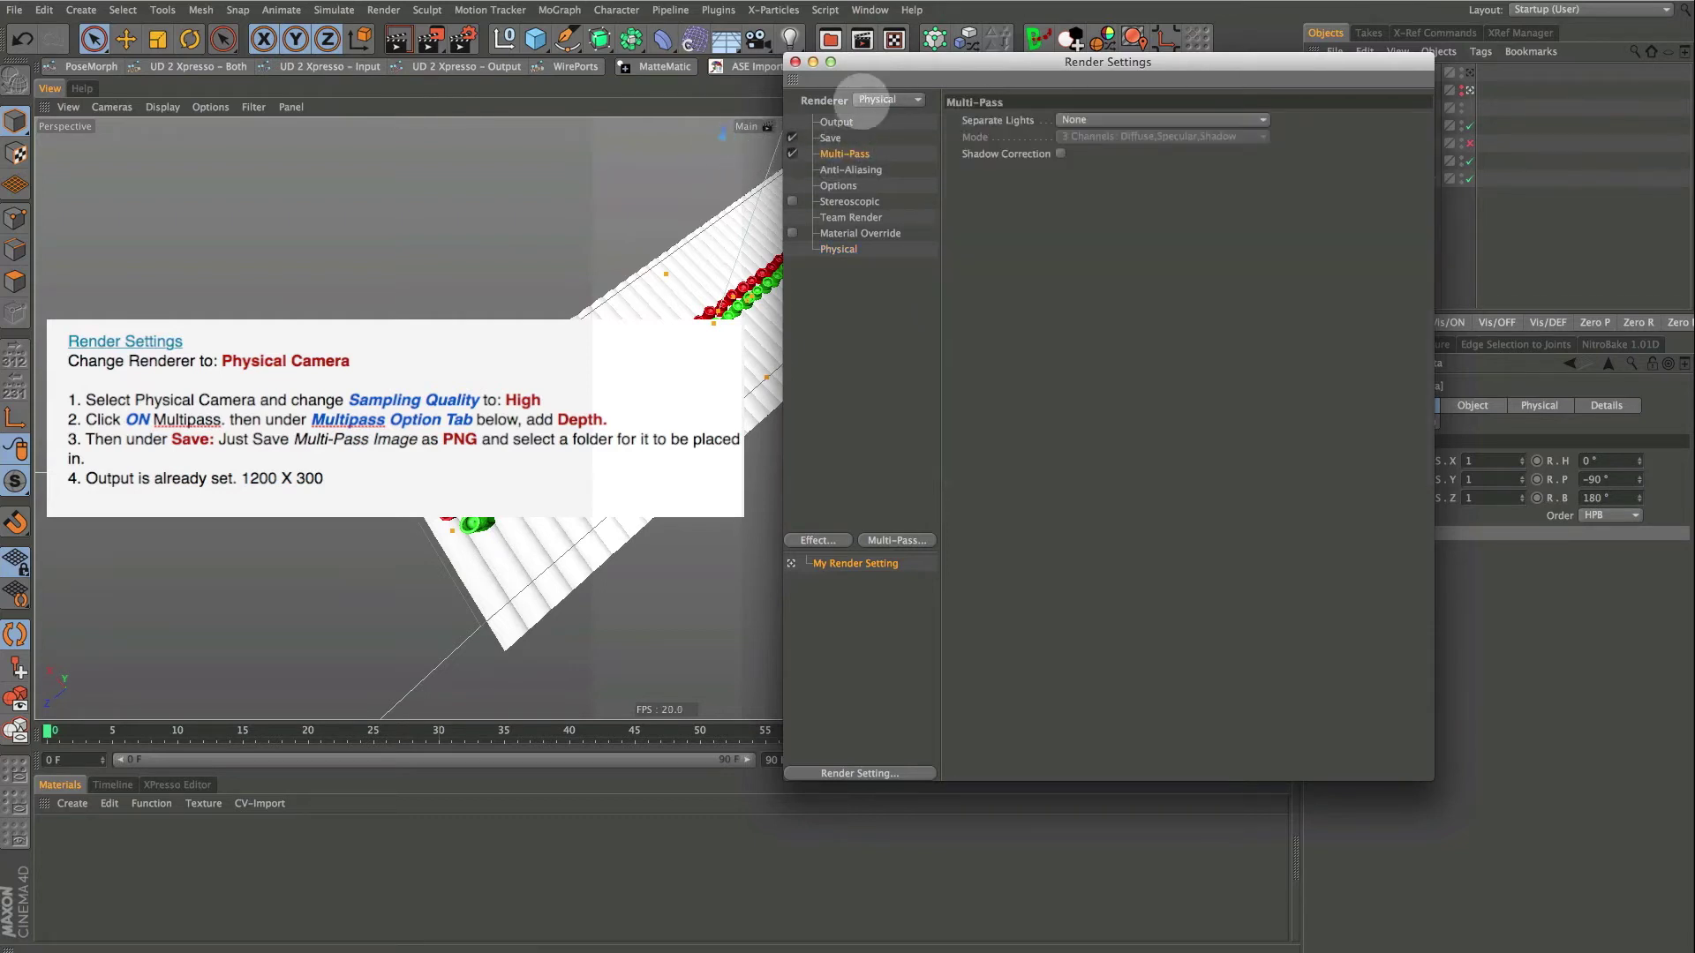
drag(886, 69, 804, 3)
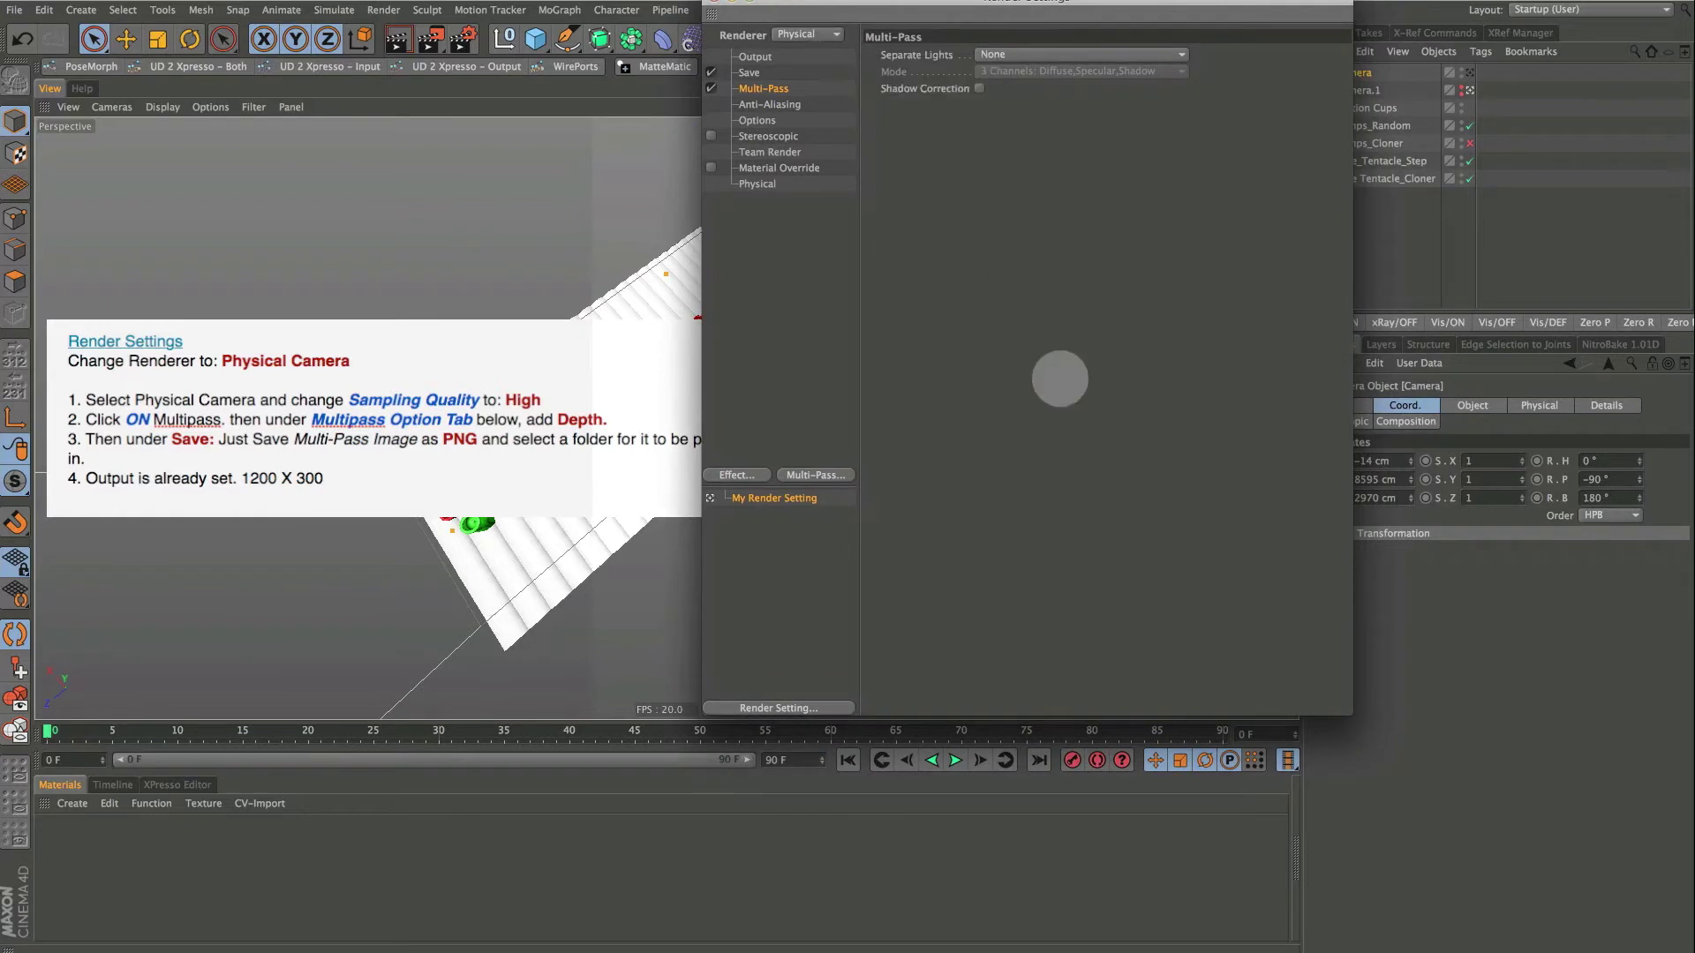
drag(1351, 713, 1370, 420)
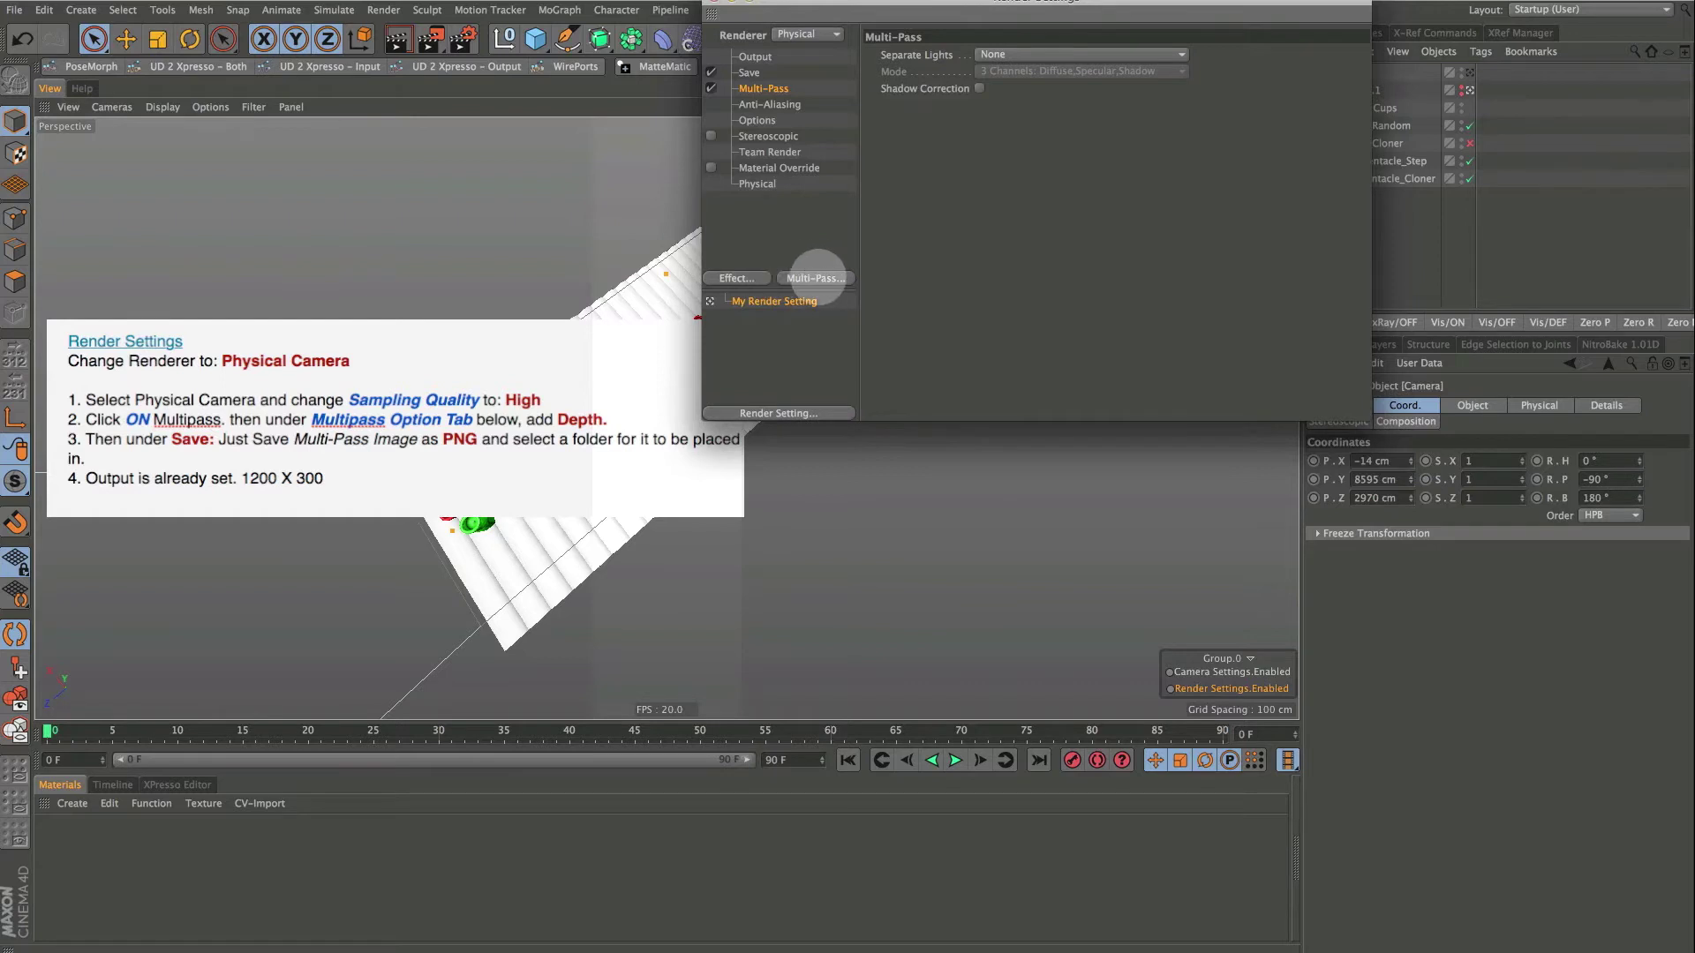
click(816, 278)
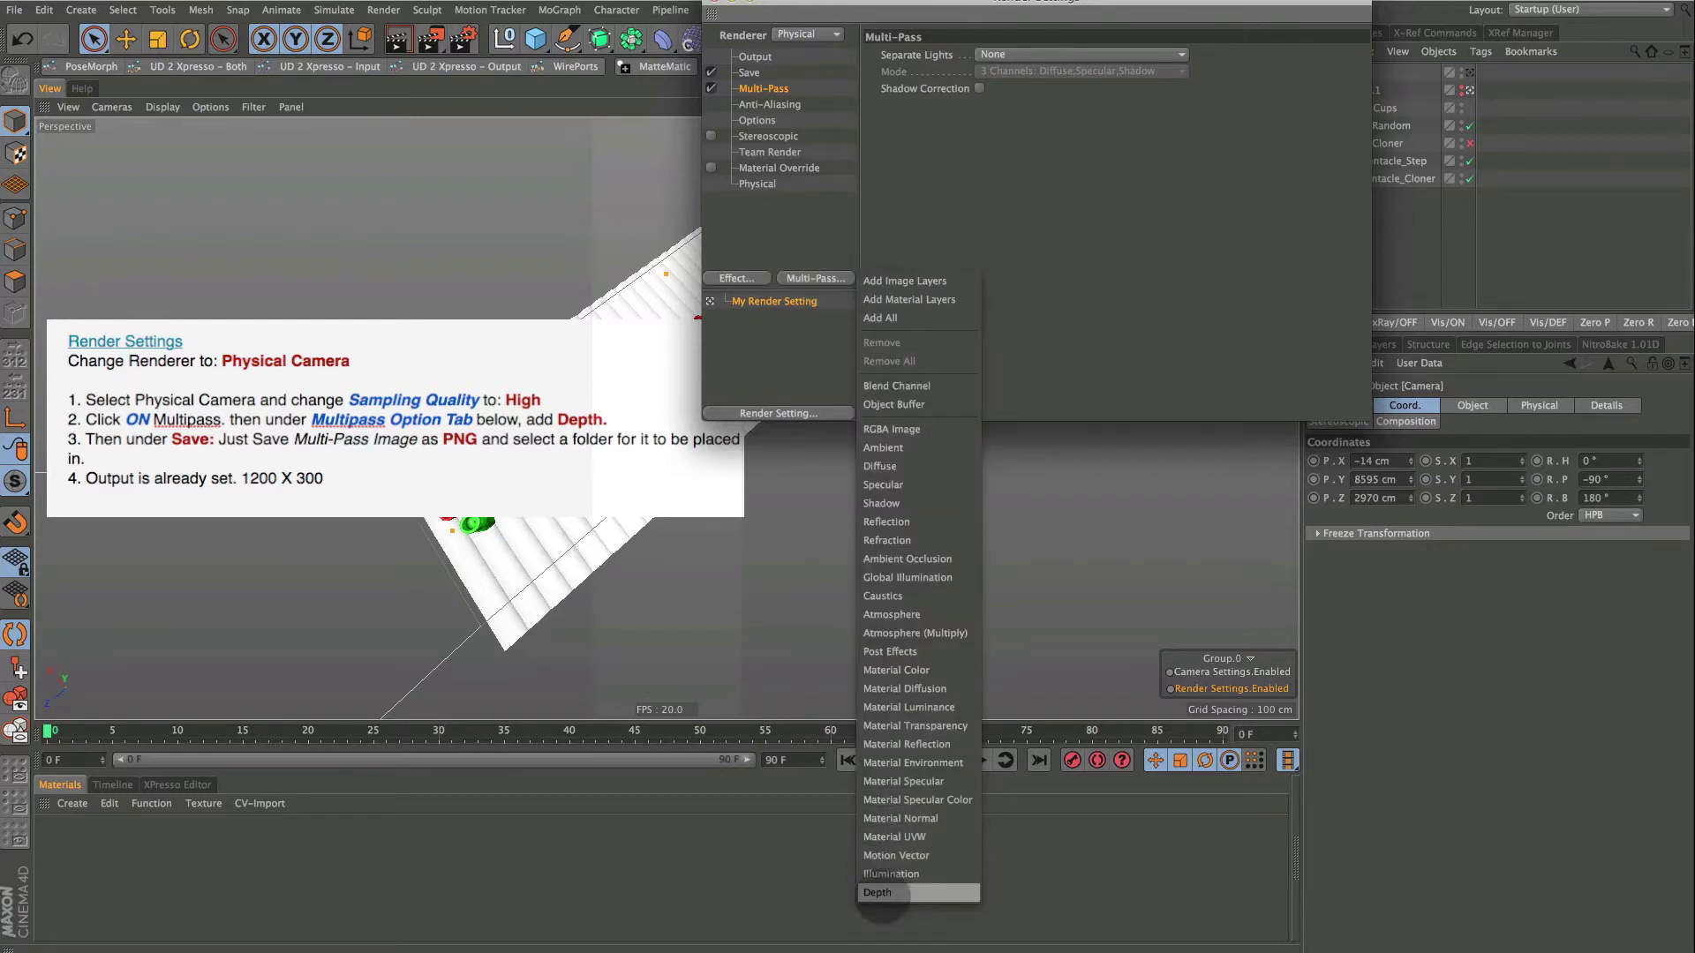
click(878, 892)
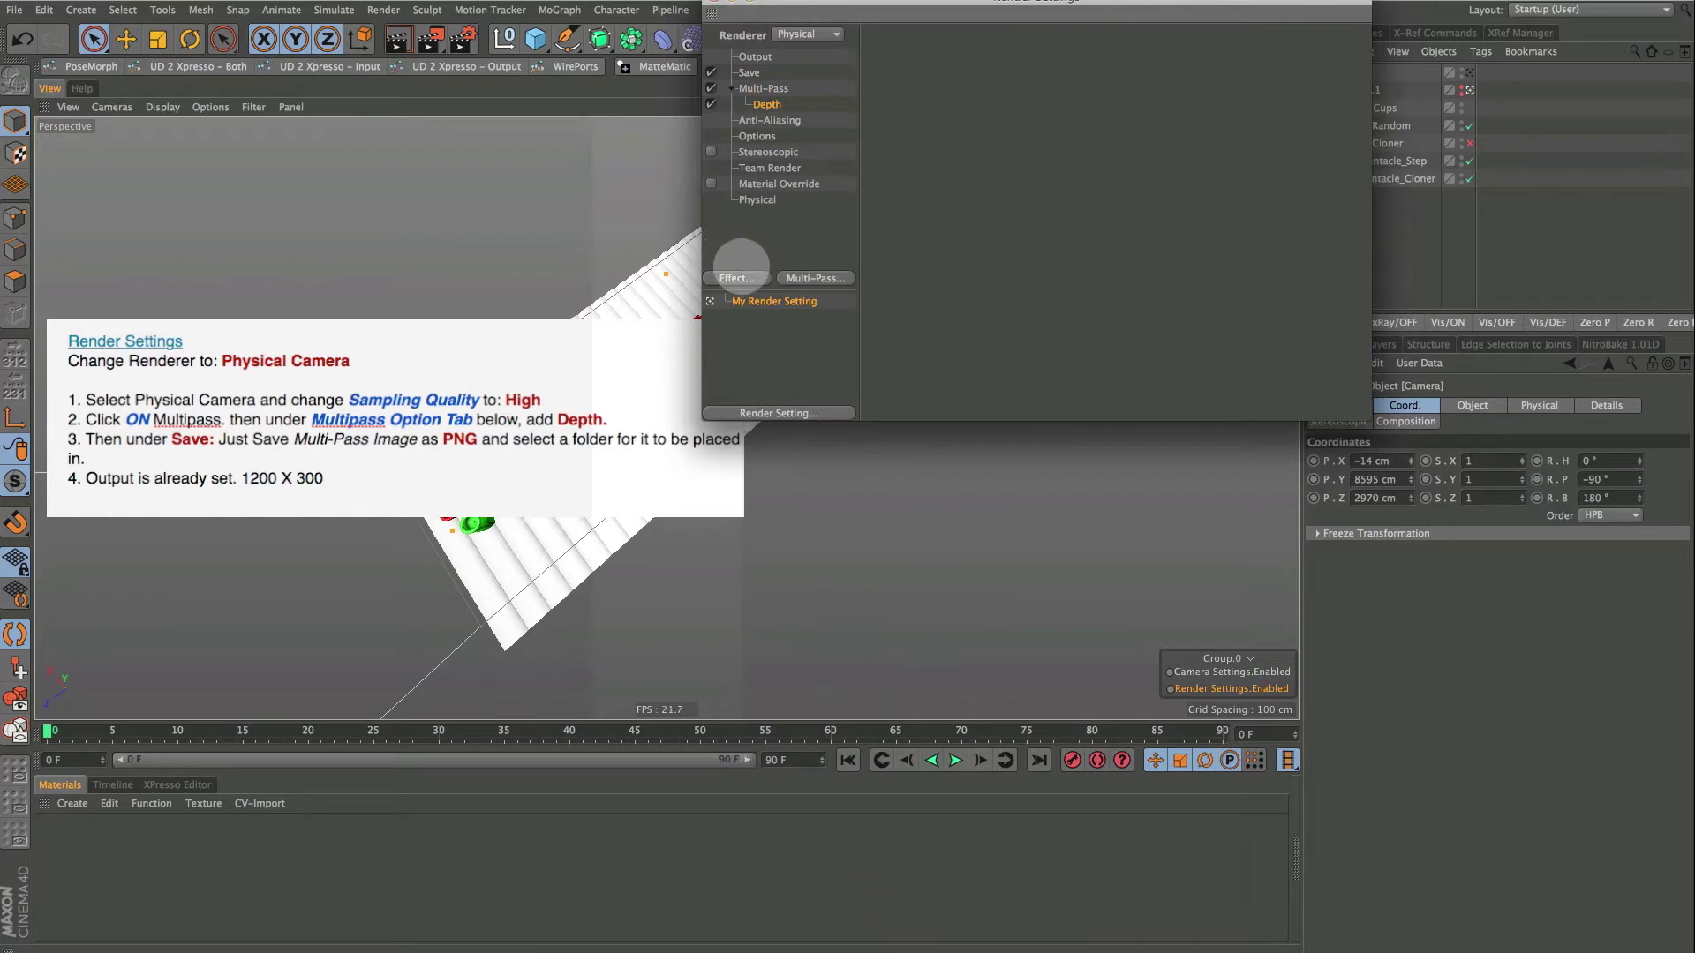
Turn off saving of the regular image and browse to the Octopus Tutorial folder for the multi-pass image file
click(749, 71)
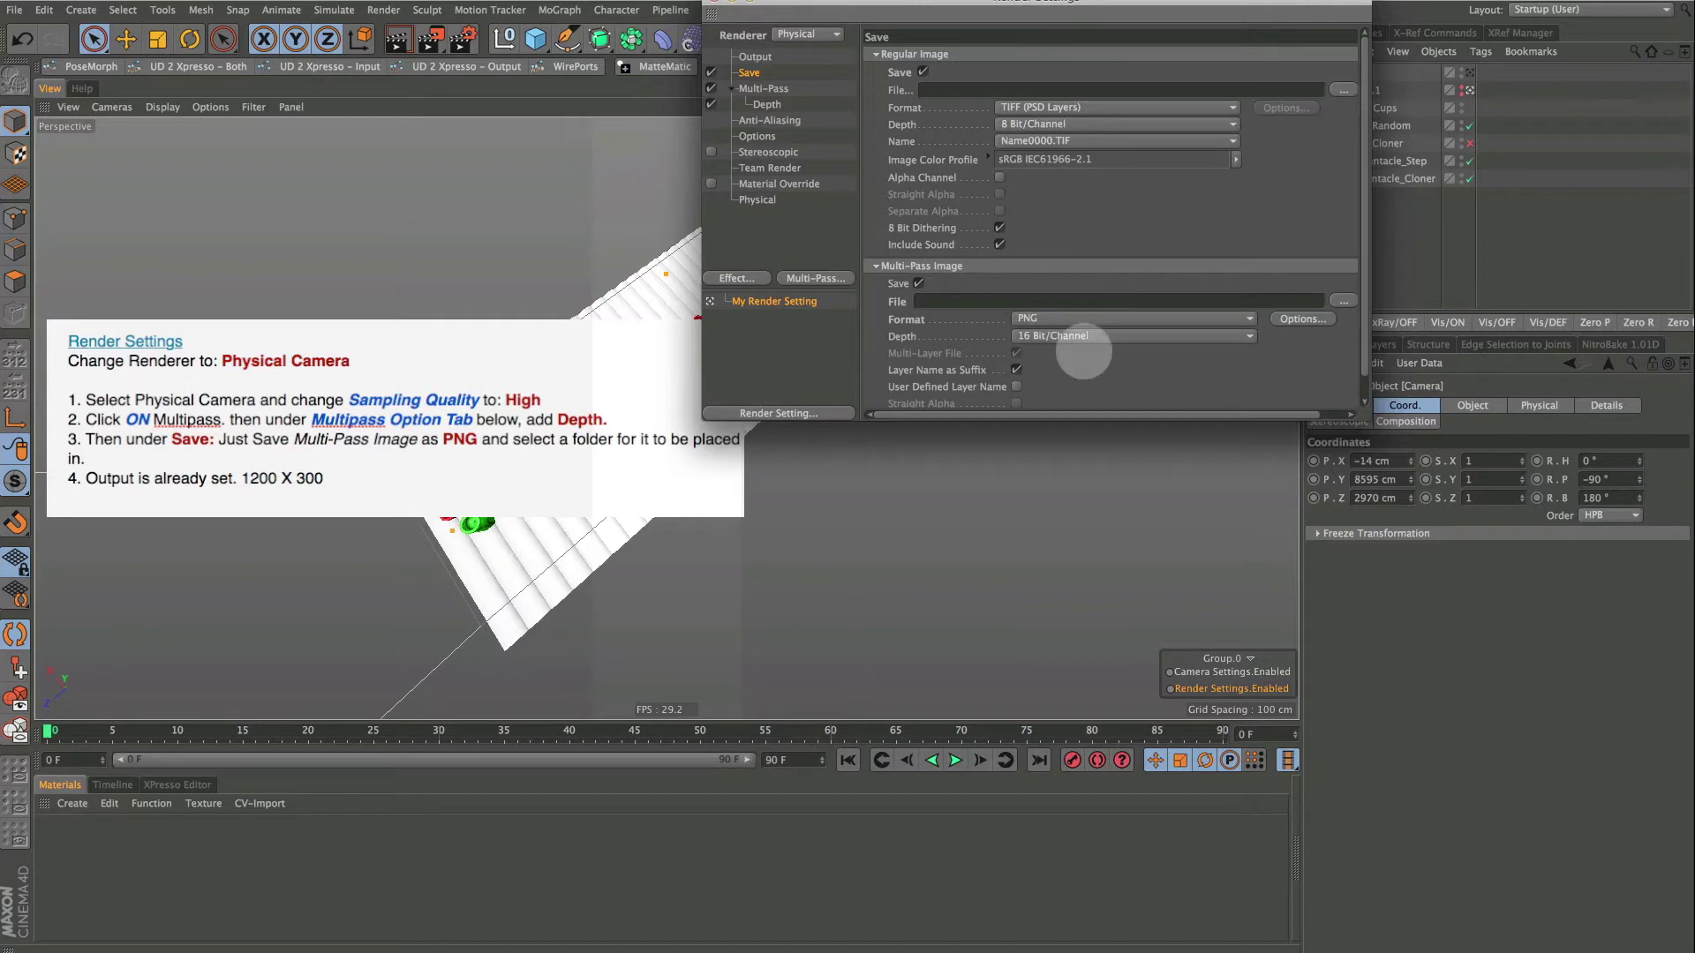
click(923, 72)
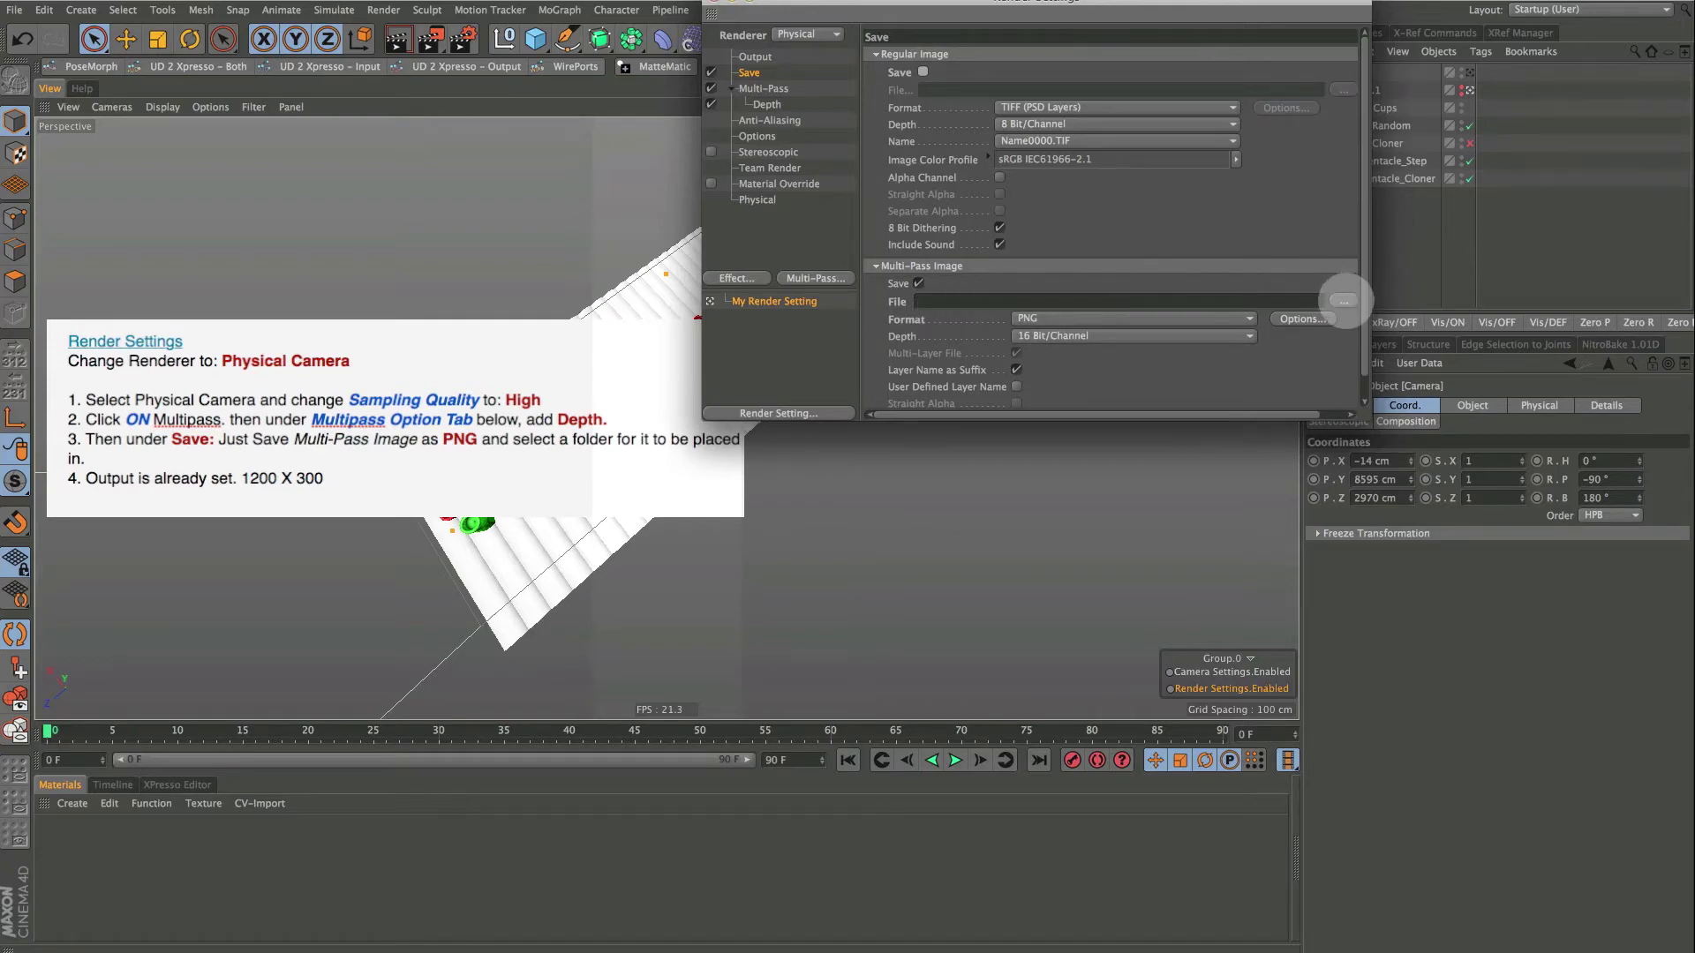
click(1344, 301)
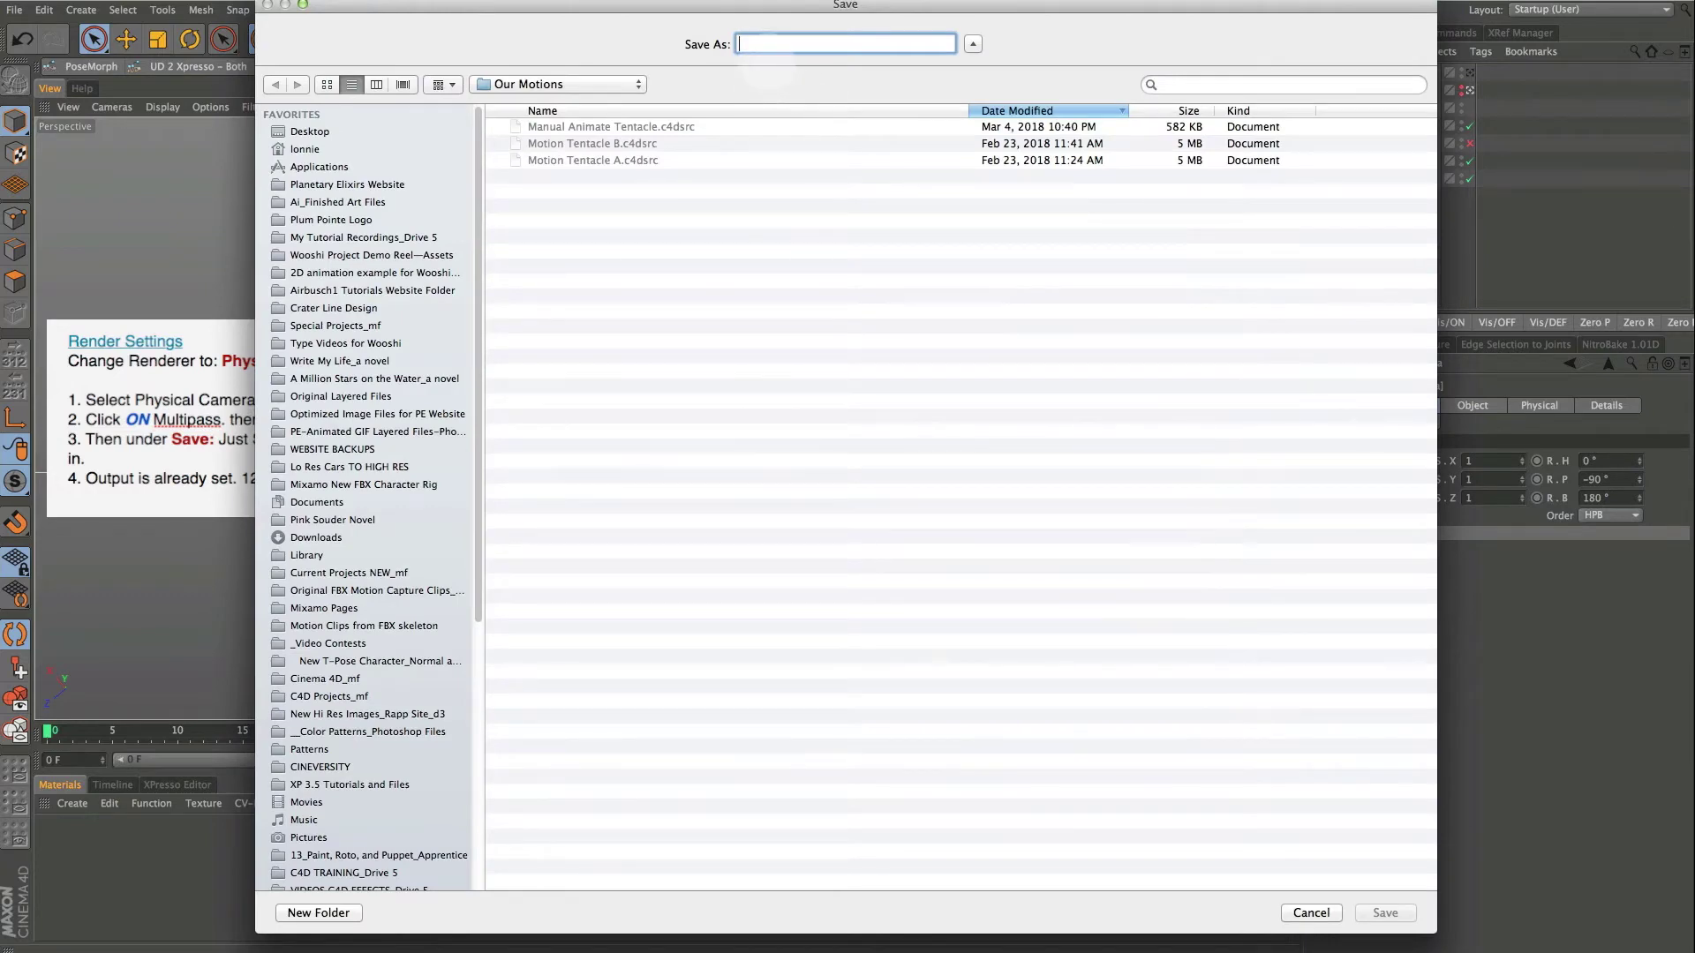
click(631, 82)
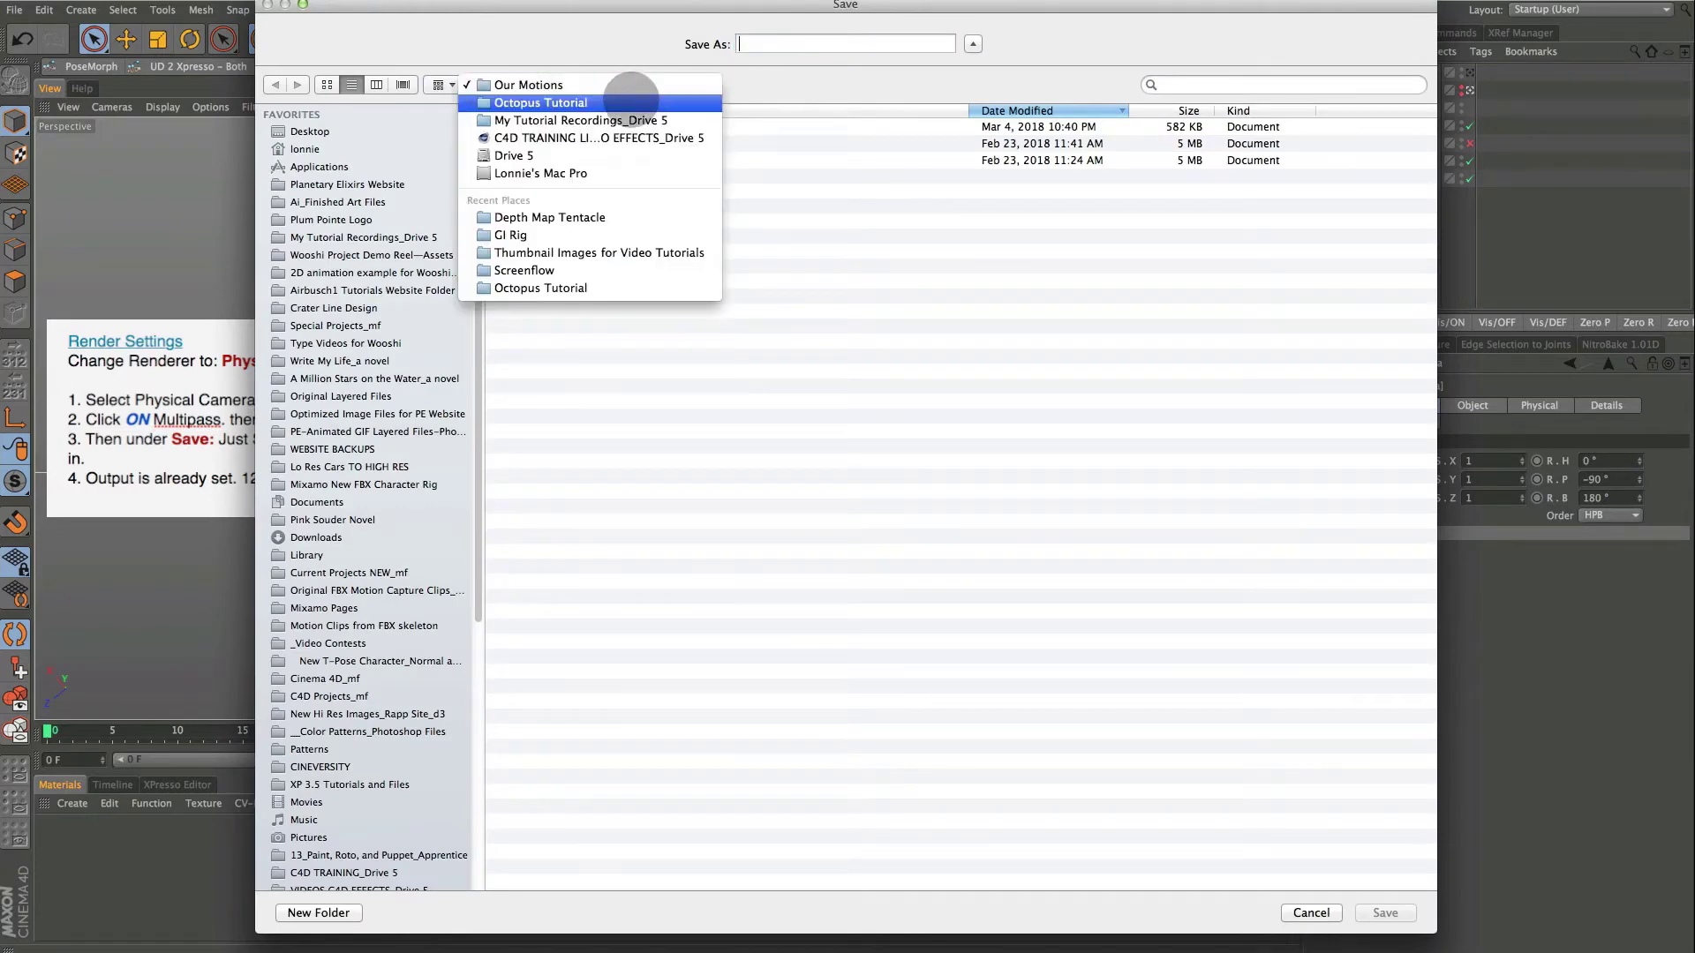
click(525, 106)
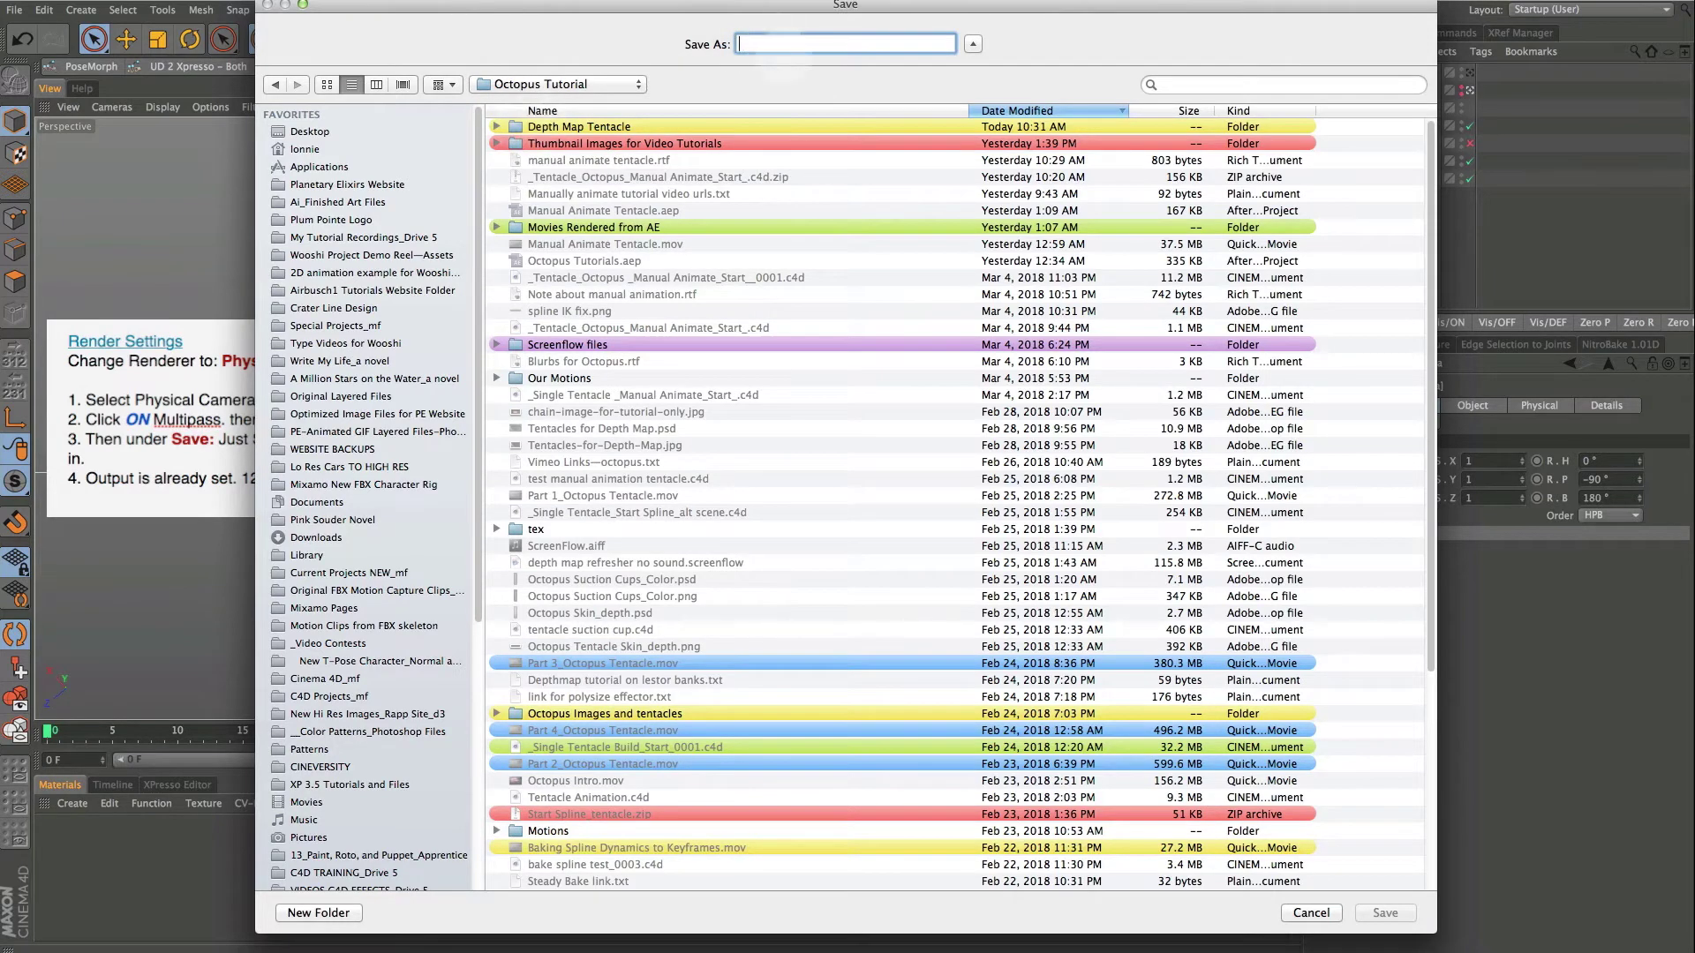
Save the multi-pass image file as tentacle_A in the Depth Map Tentacle folder, and check the Output size before closing the render settings
text(dept)
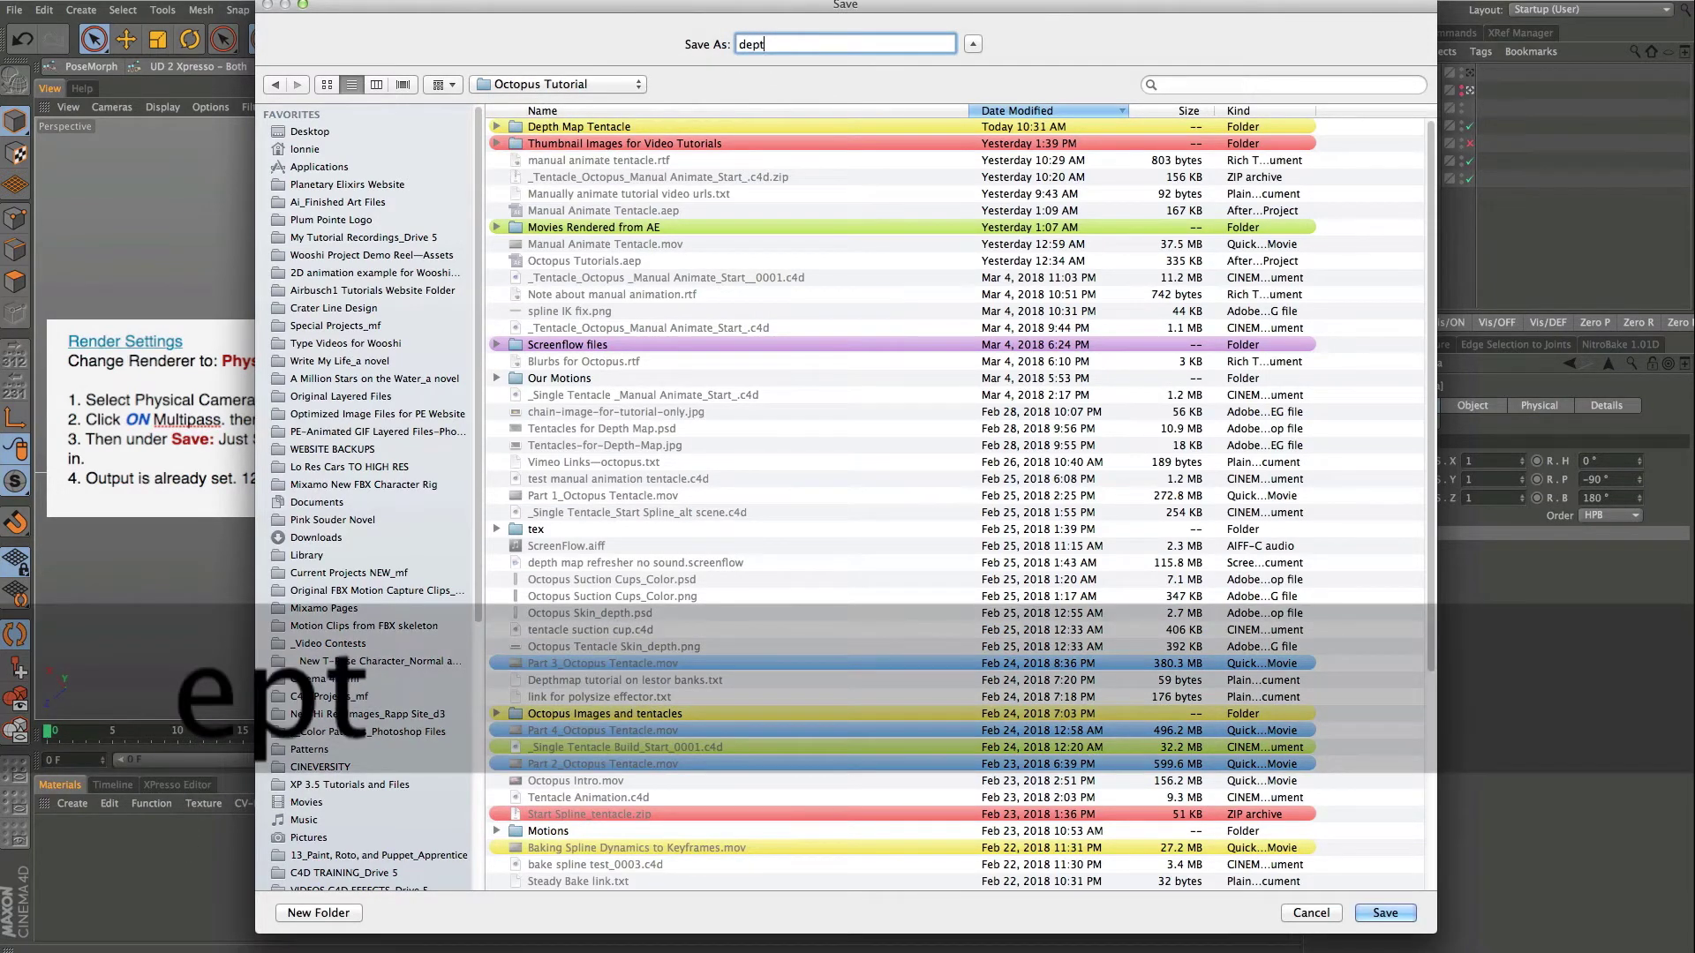
text(h map)
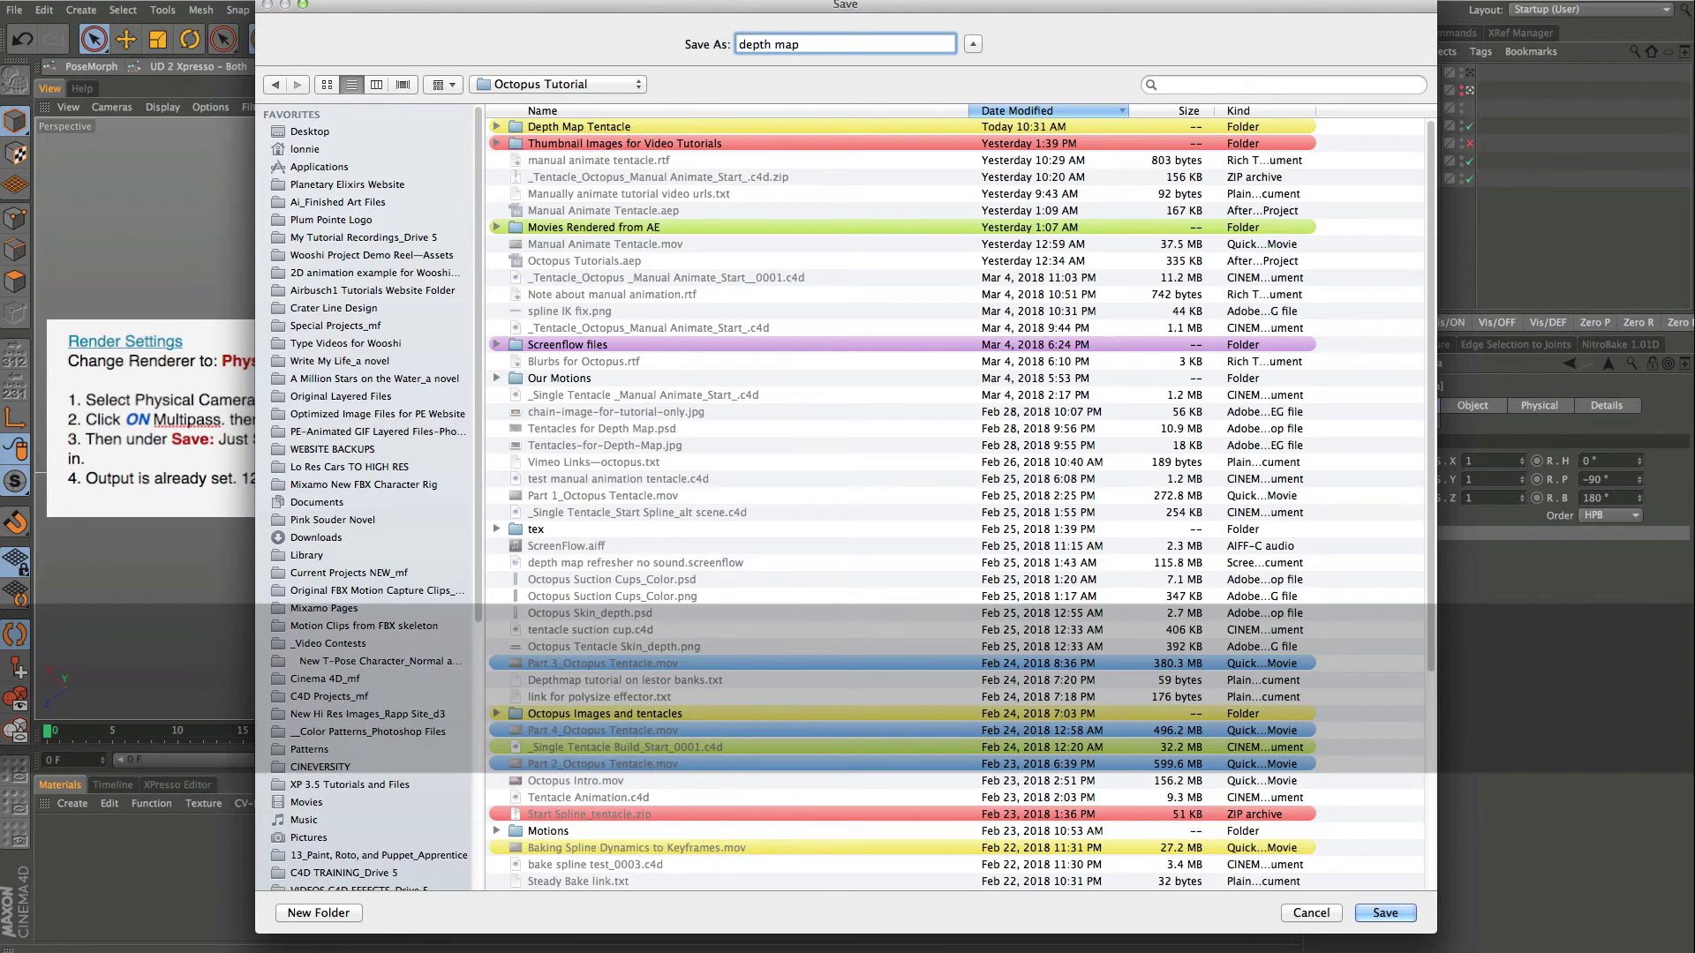
key(super+a)
text(tentacle_A)
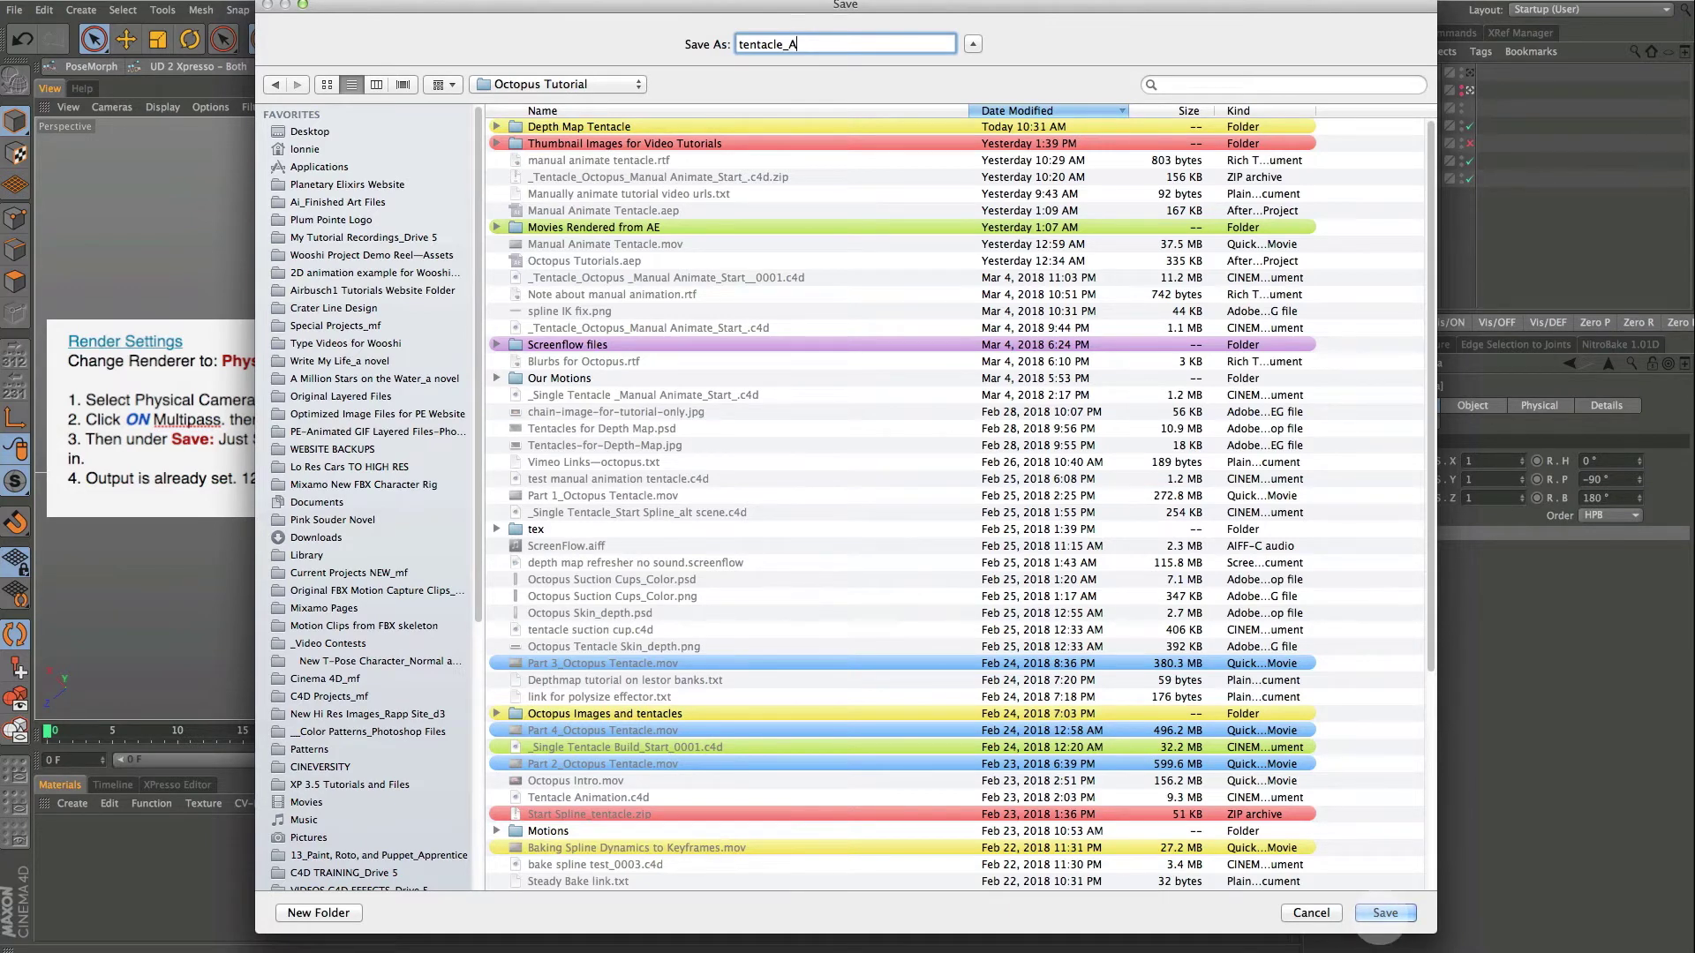
double_click(578, 127)
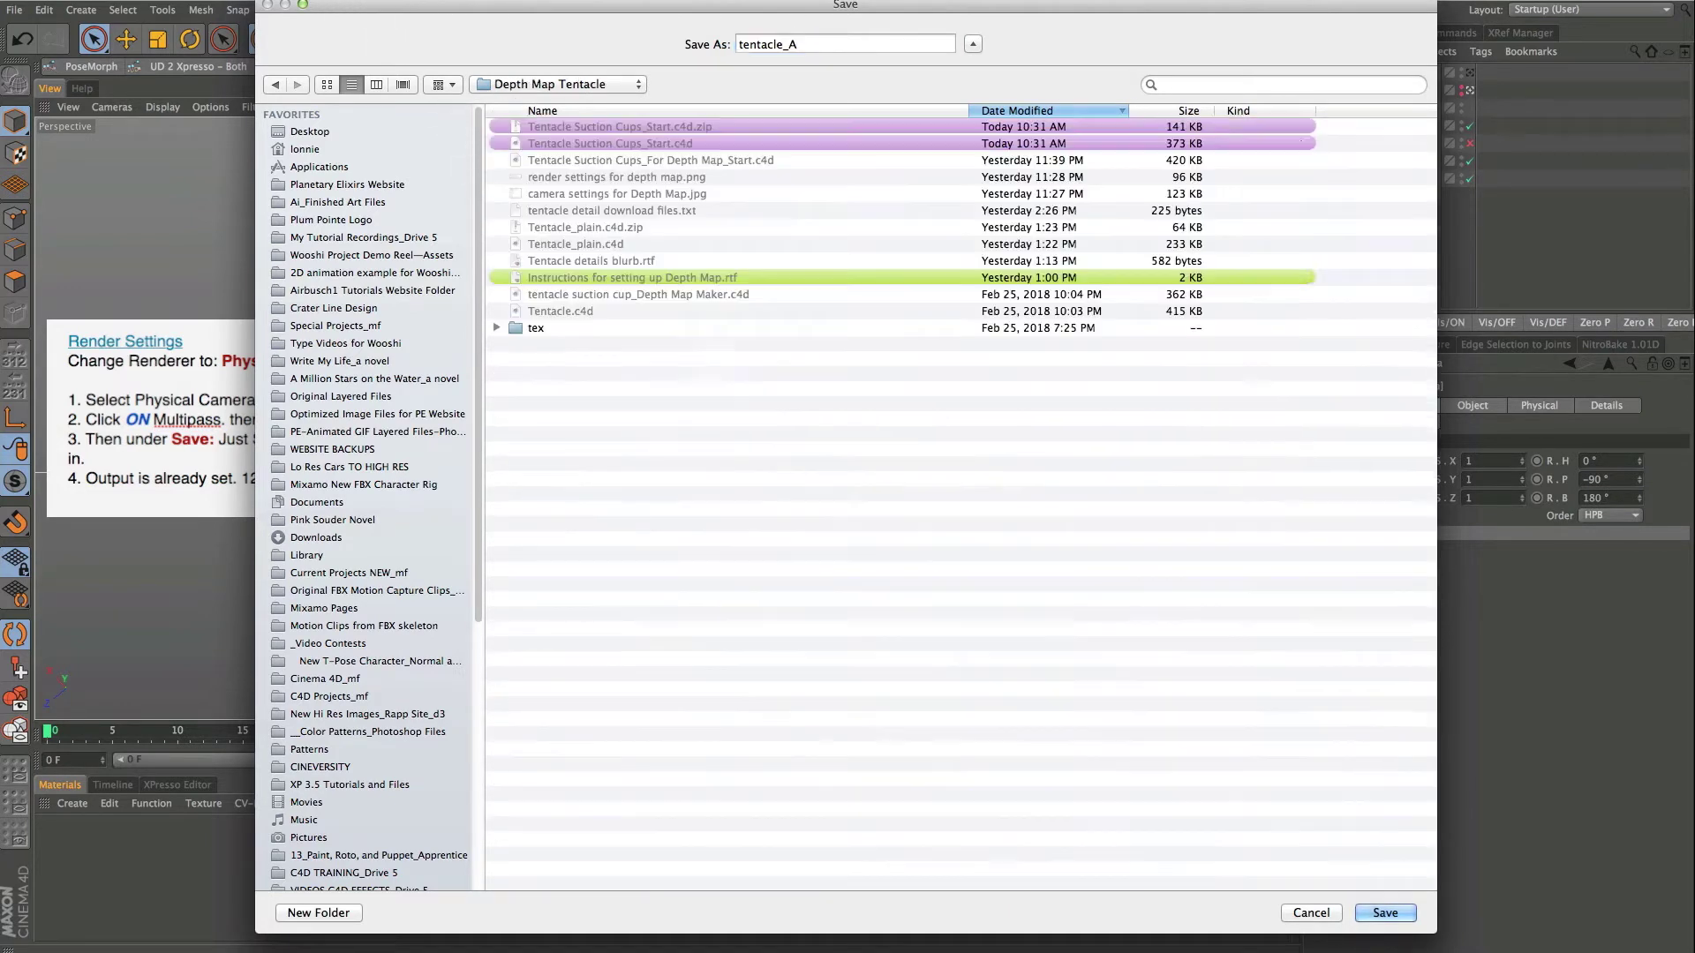
click(1384, 913)
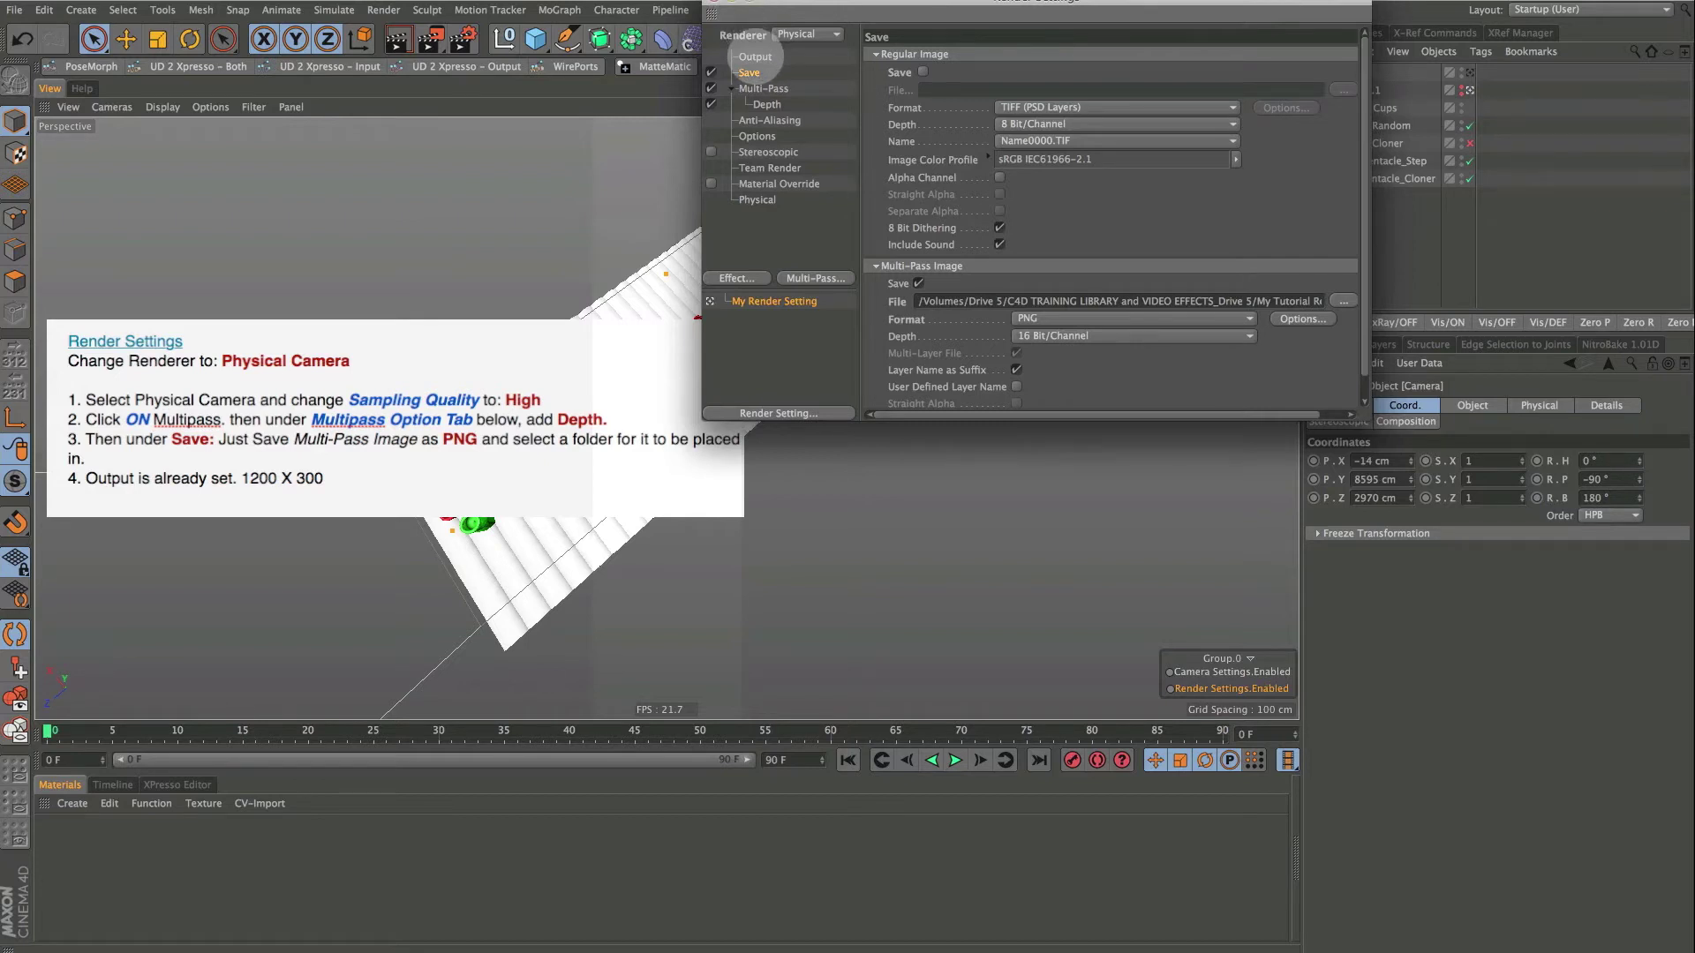
click(754, 57)
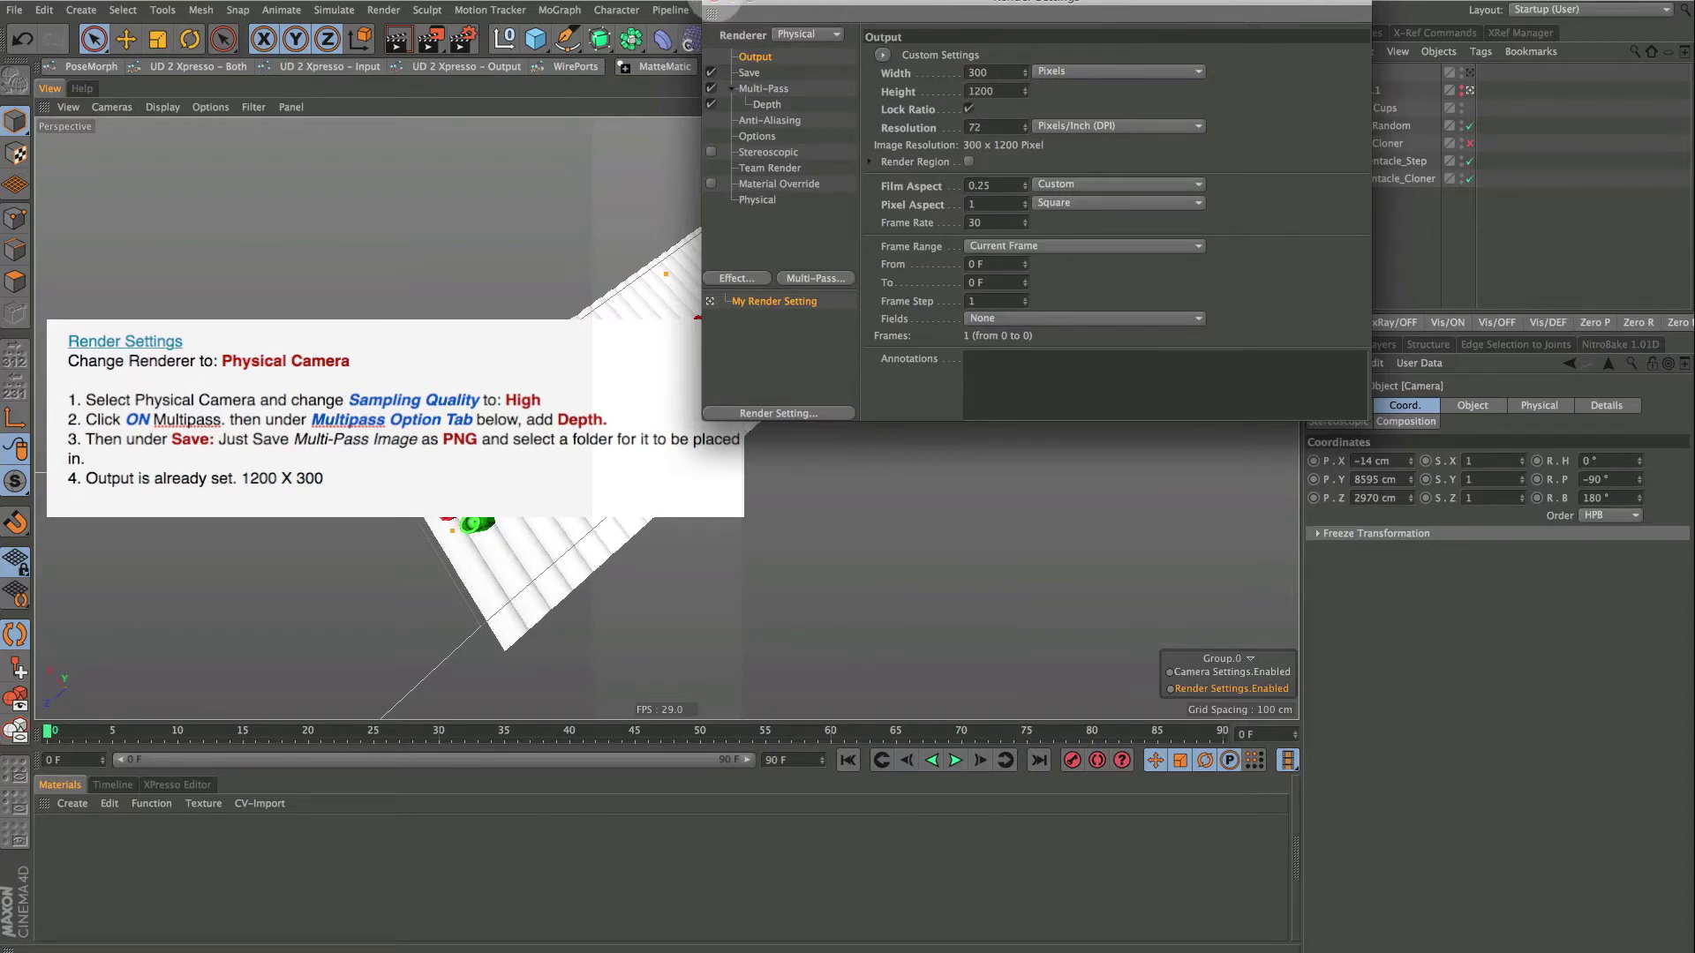
click(713, 3)
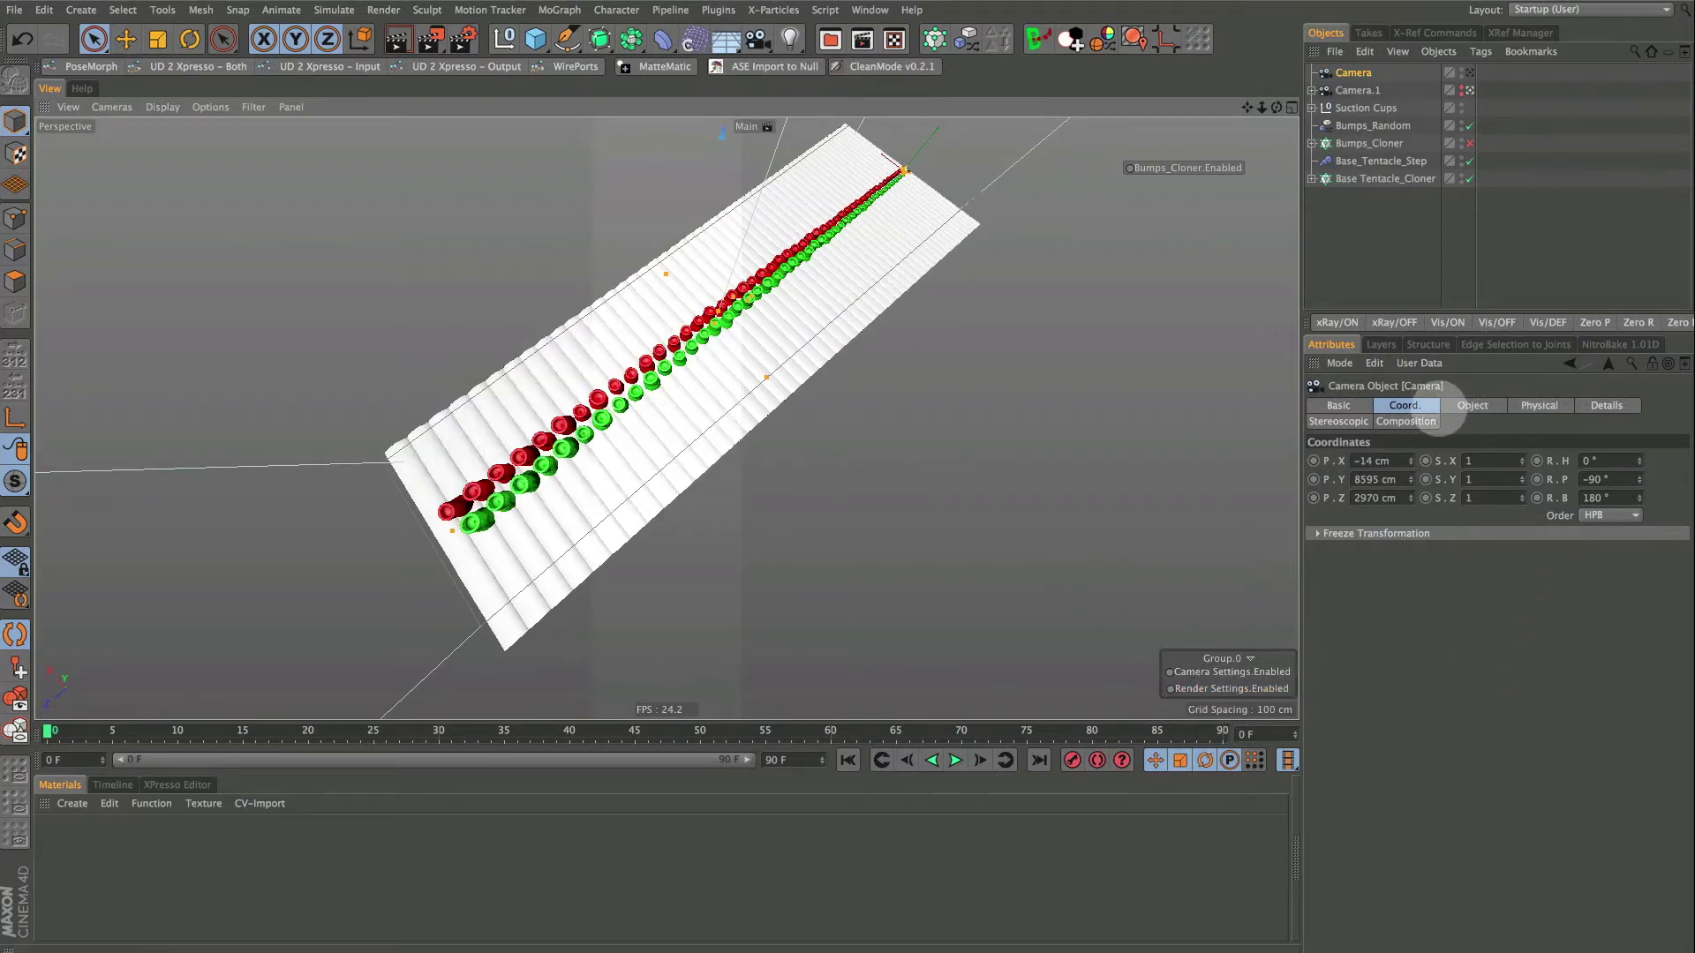
Set the opacity of the viewport's tinted border to 23% in the viewport's view settings
key(shift+v)
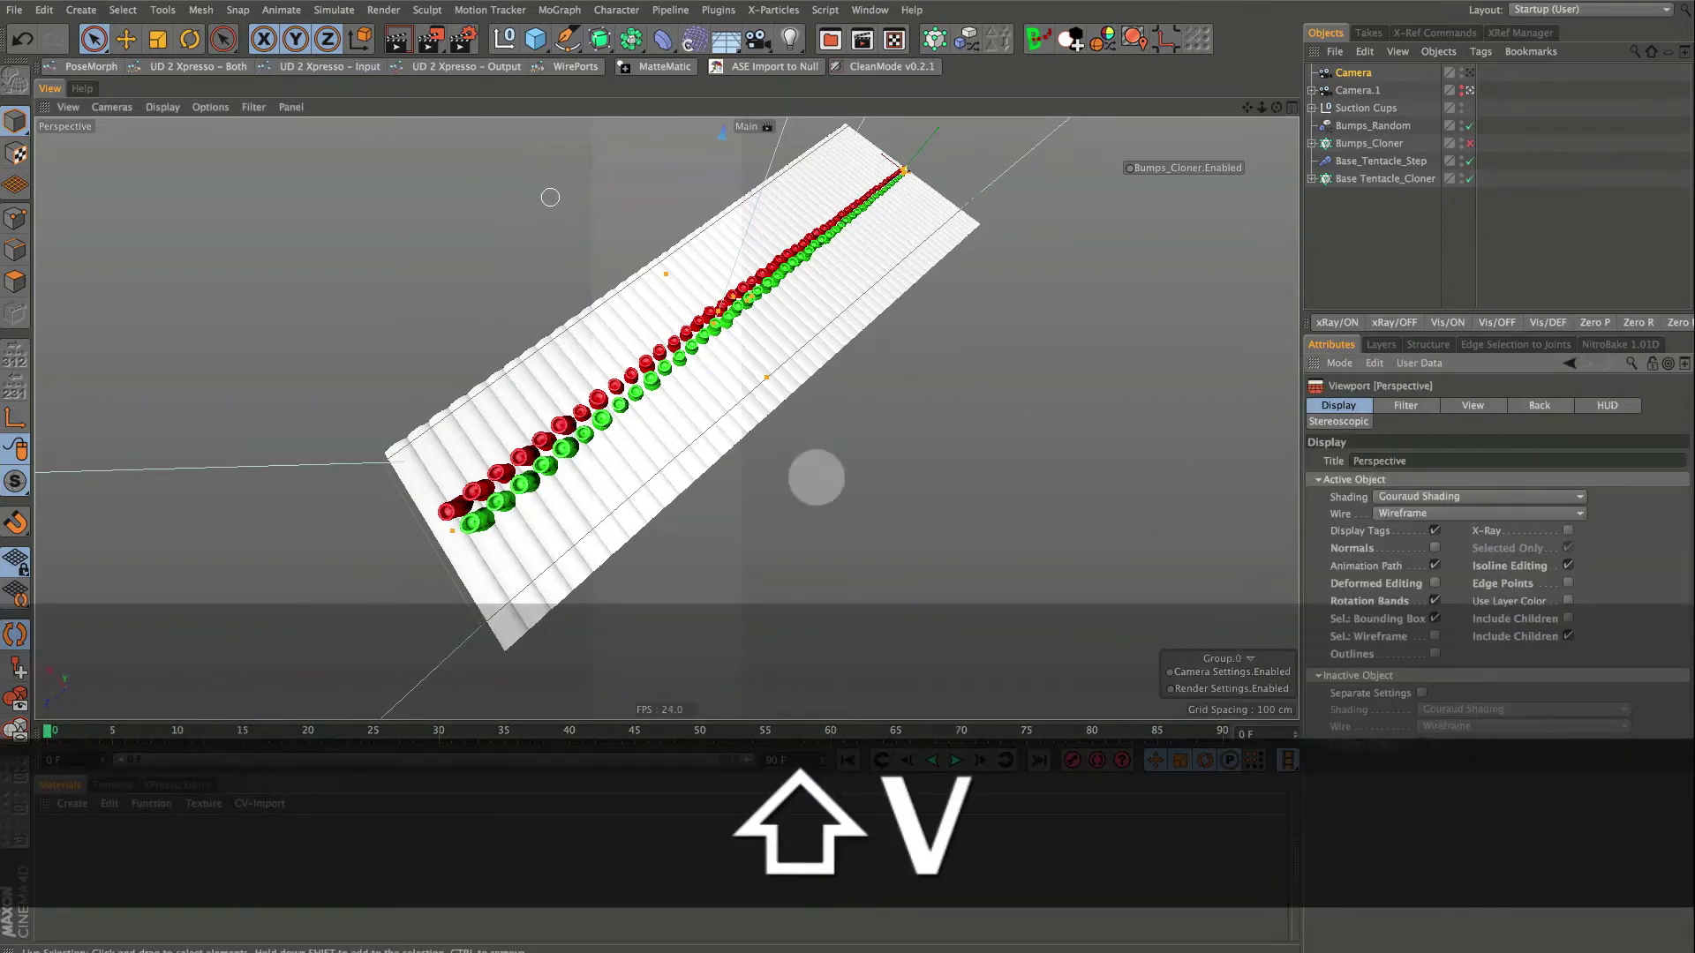
click(1461, 405)
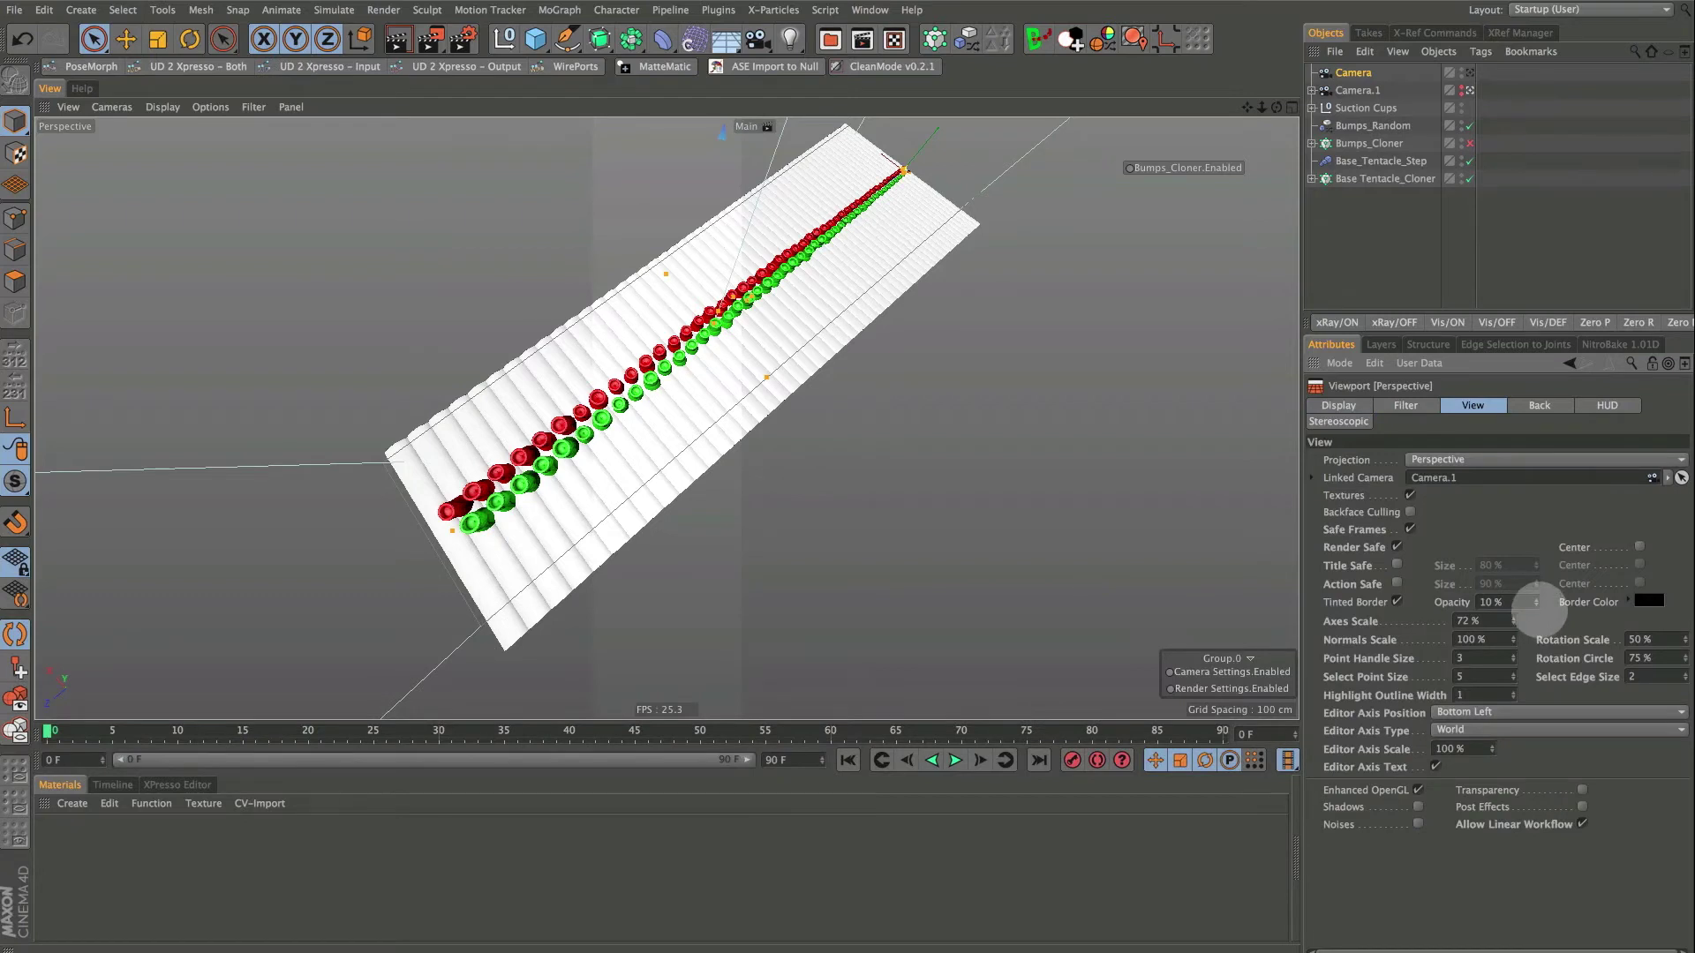
mouse_move(1536, 602)
mouse_down()
mouse_move(1536, 537)
mouse_move(1549, 602)
mouse_up()
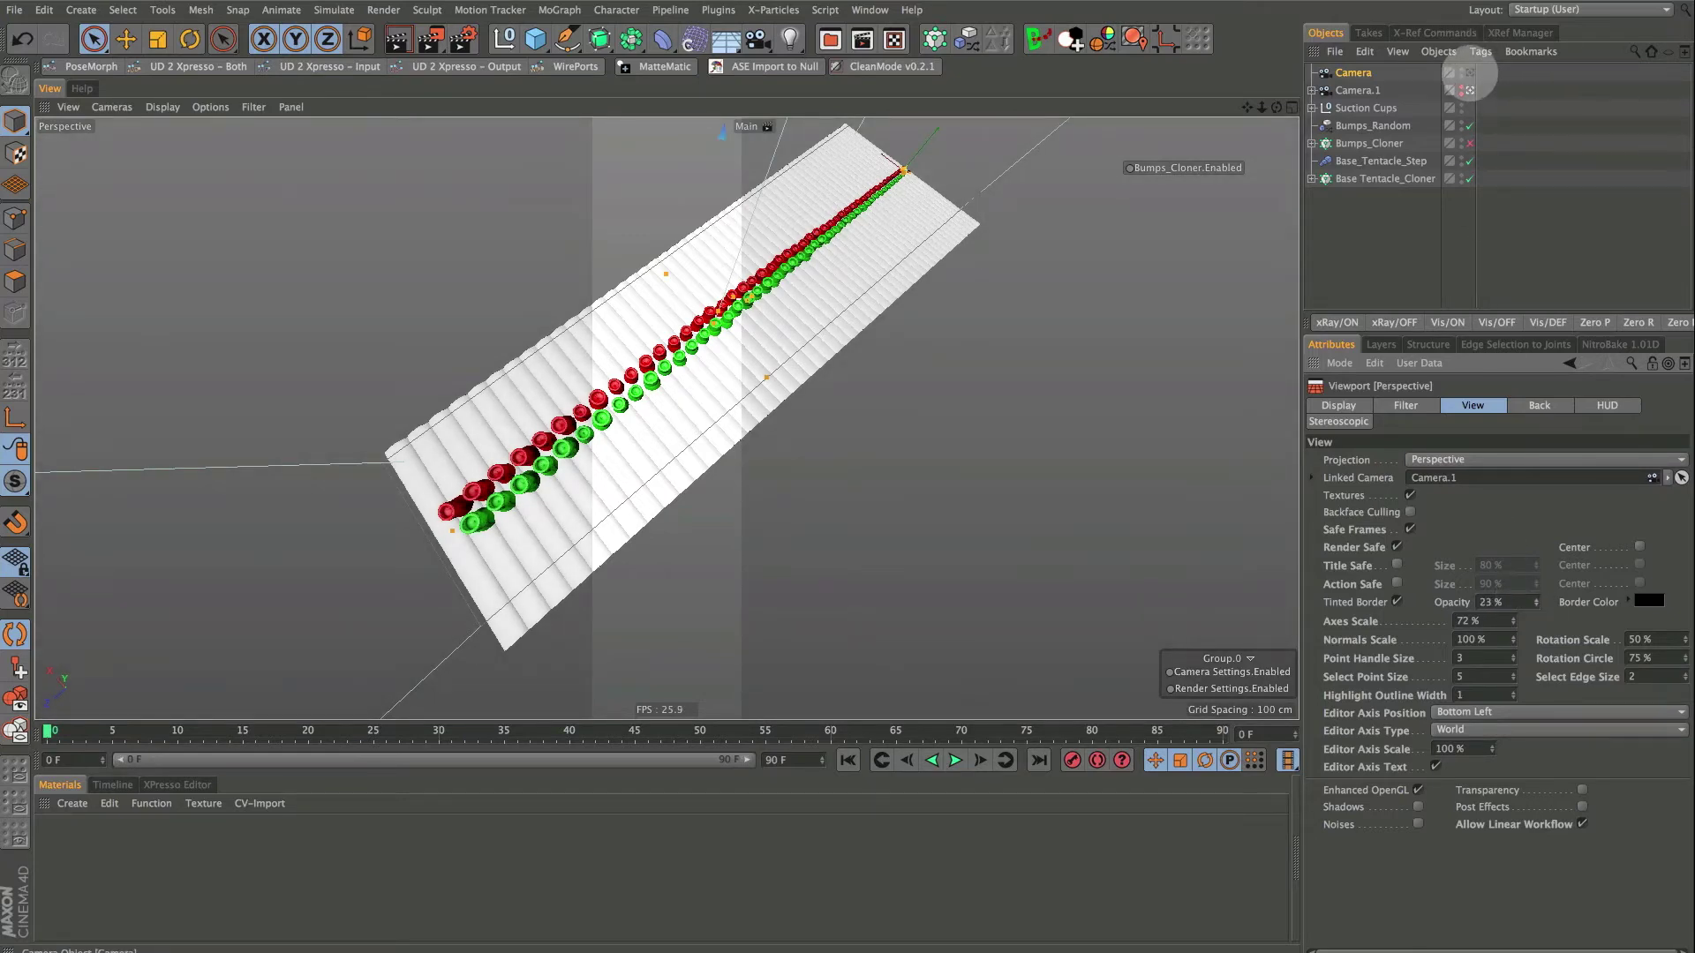
Render the parallel camera's view to the Picture Viewer and inspect its Depth layer in Single-Pass mode
click(1470, 72)
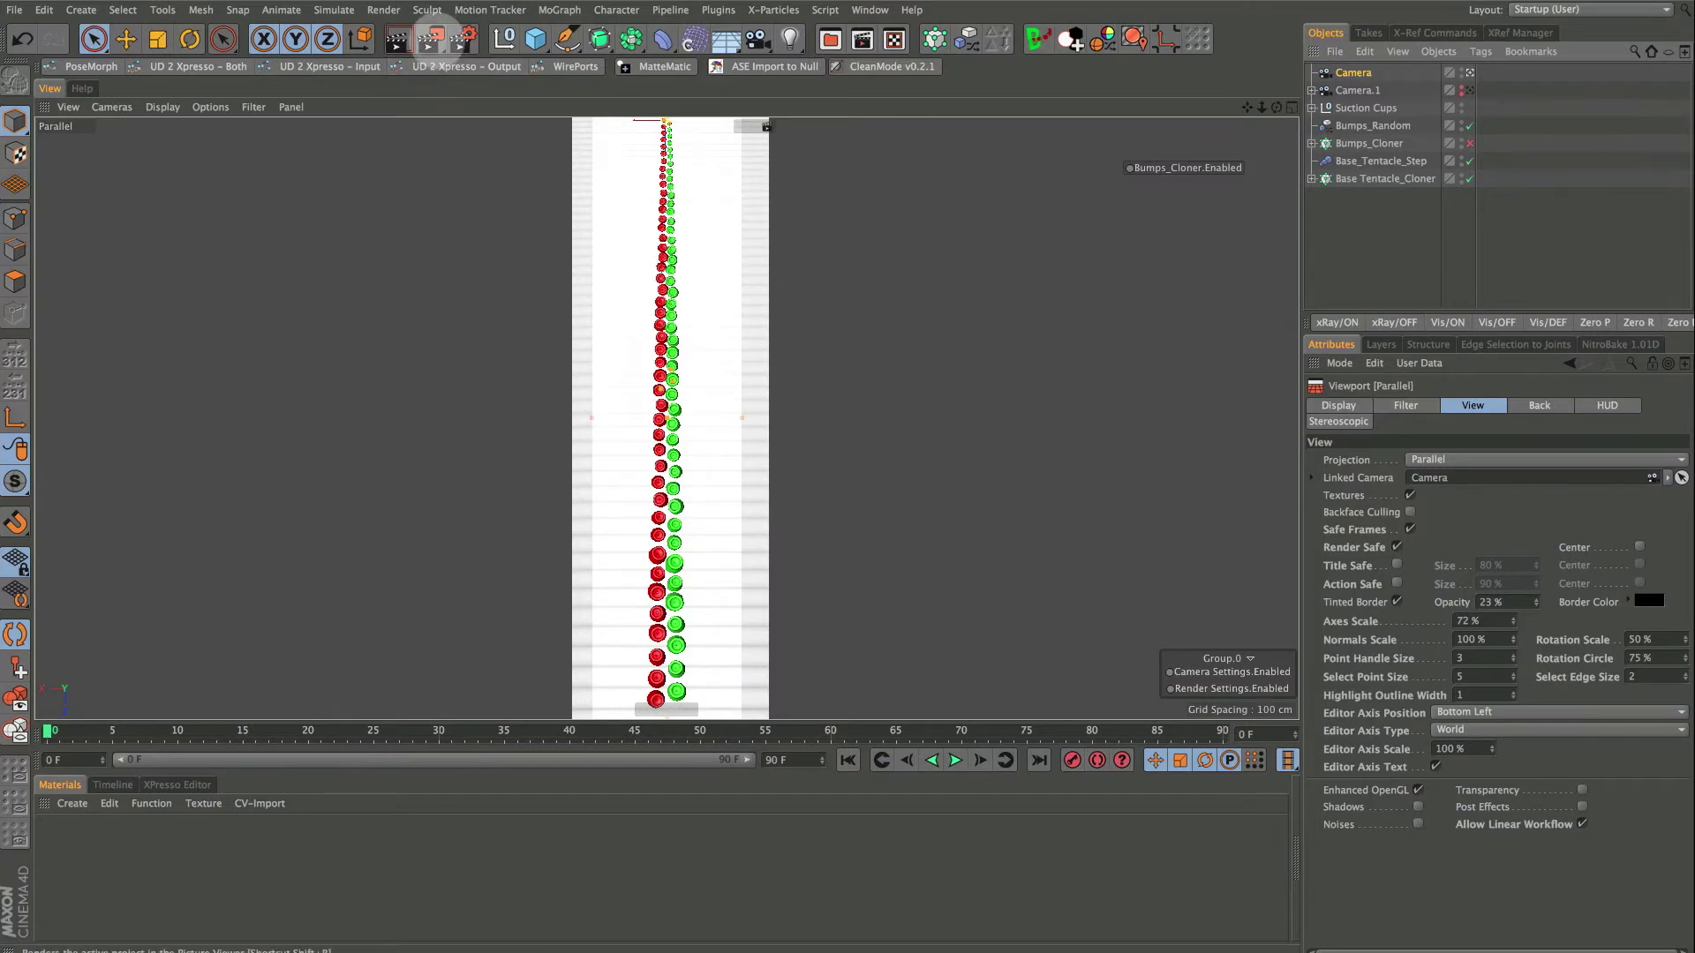
click(430, 38)
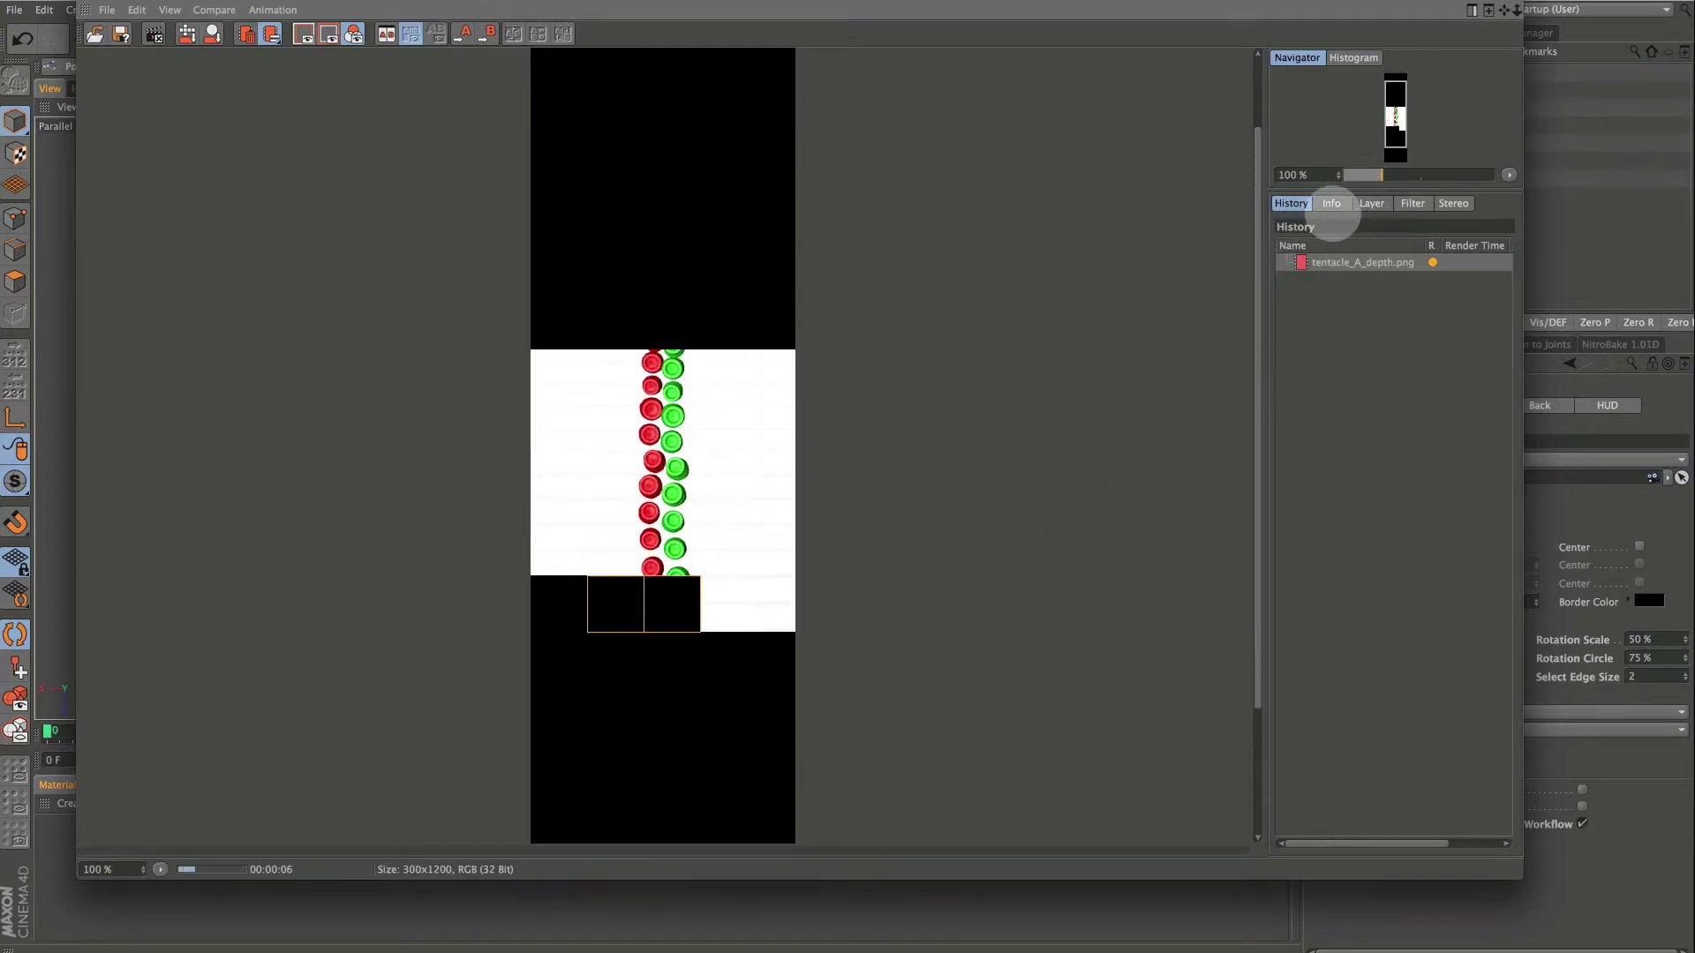
click(1370, 203)
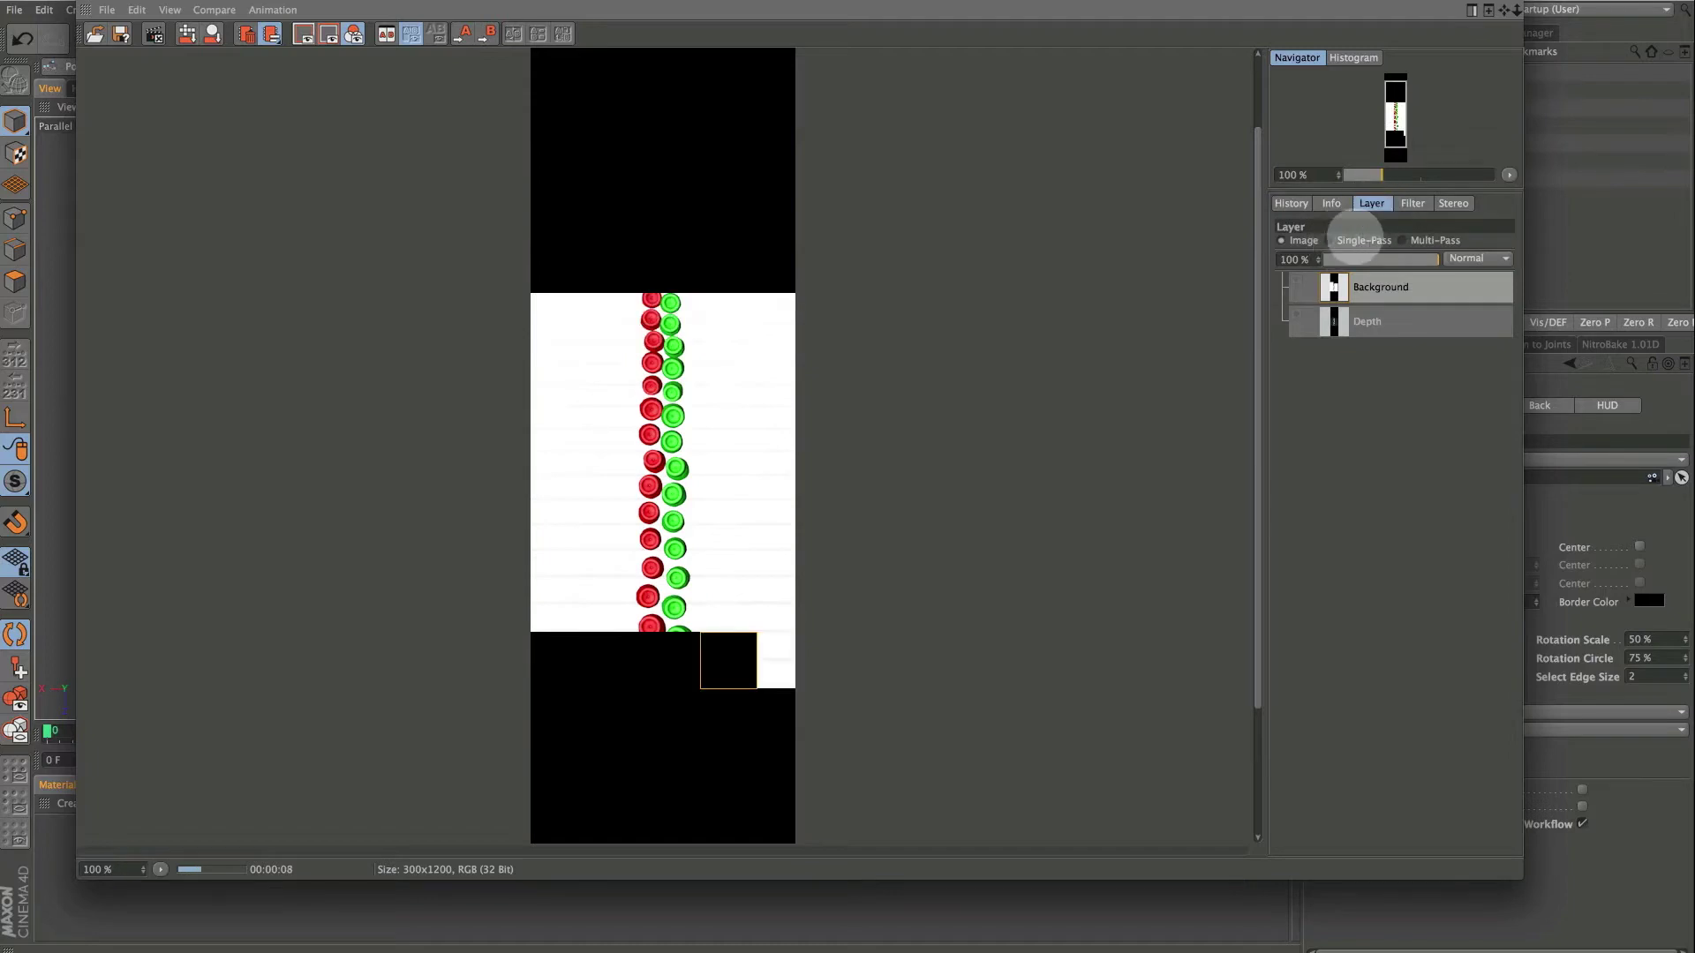
click(1329, 240)
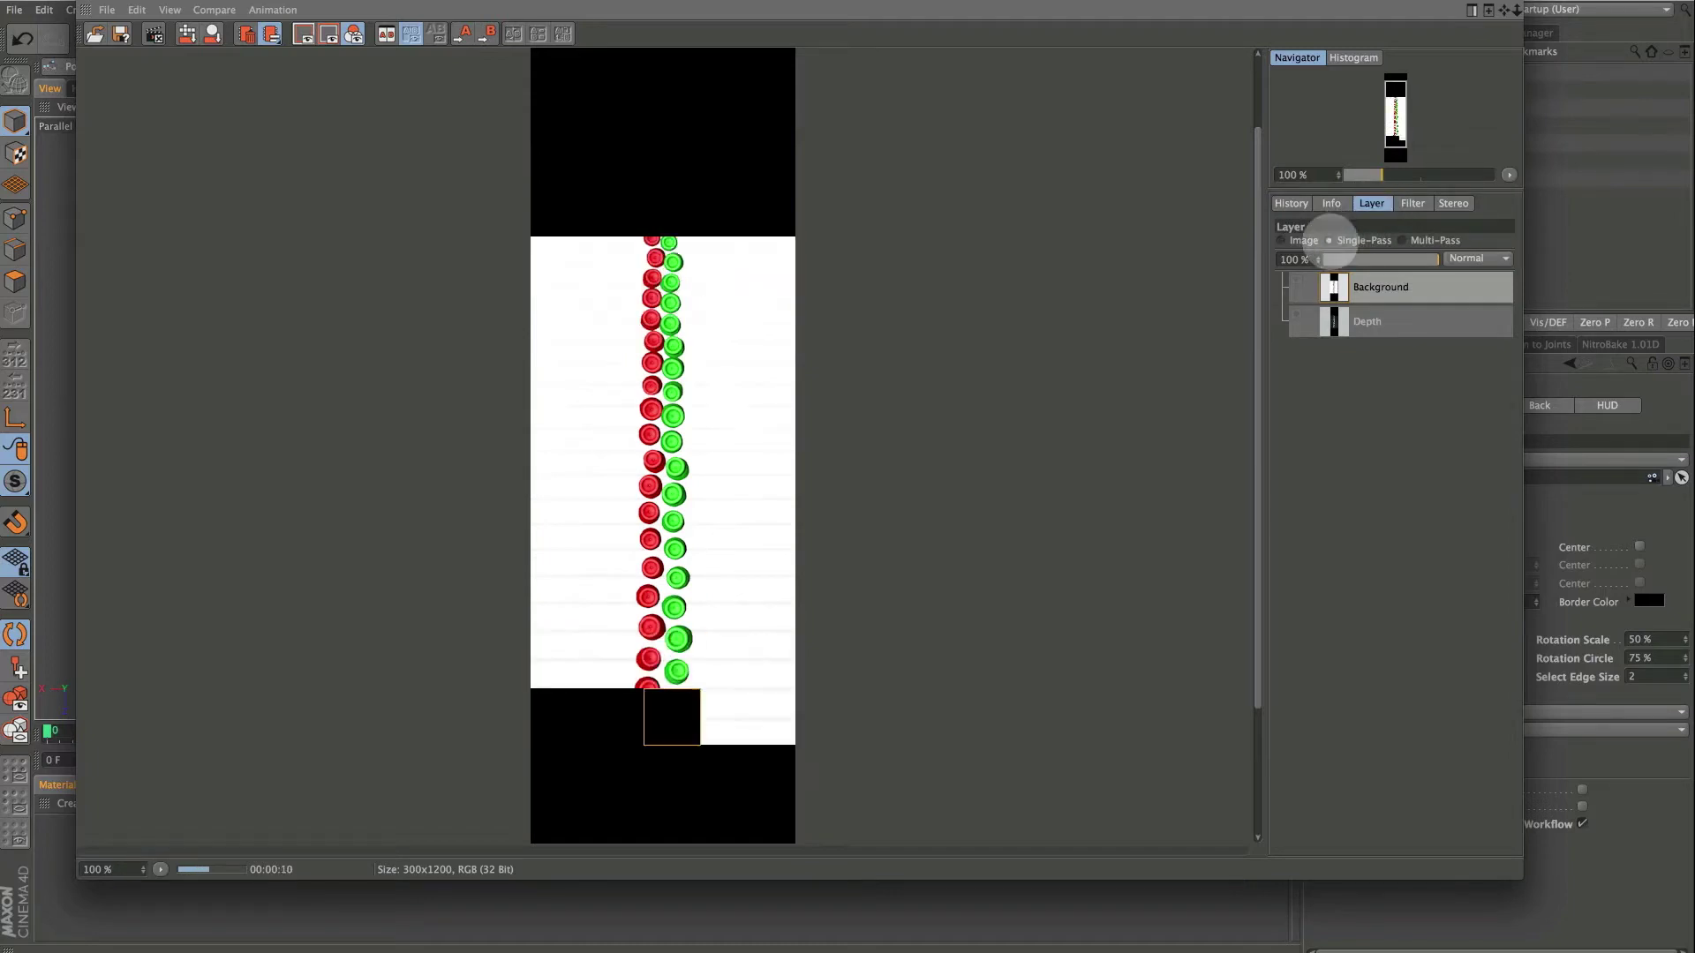
click(1364, 323)
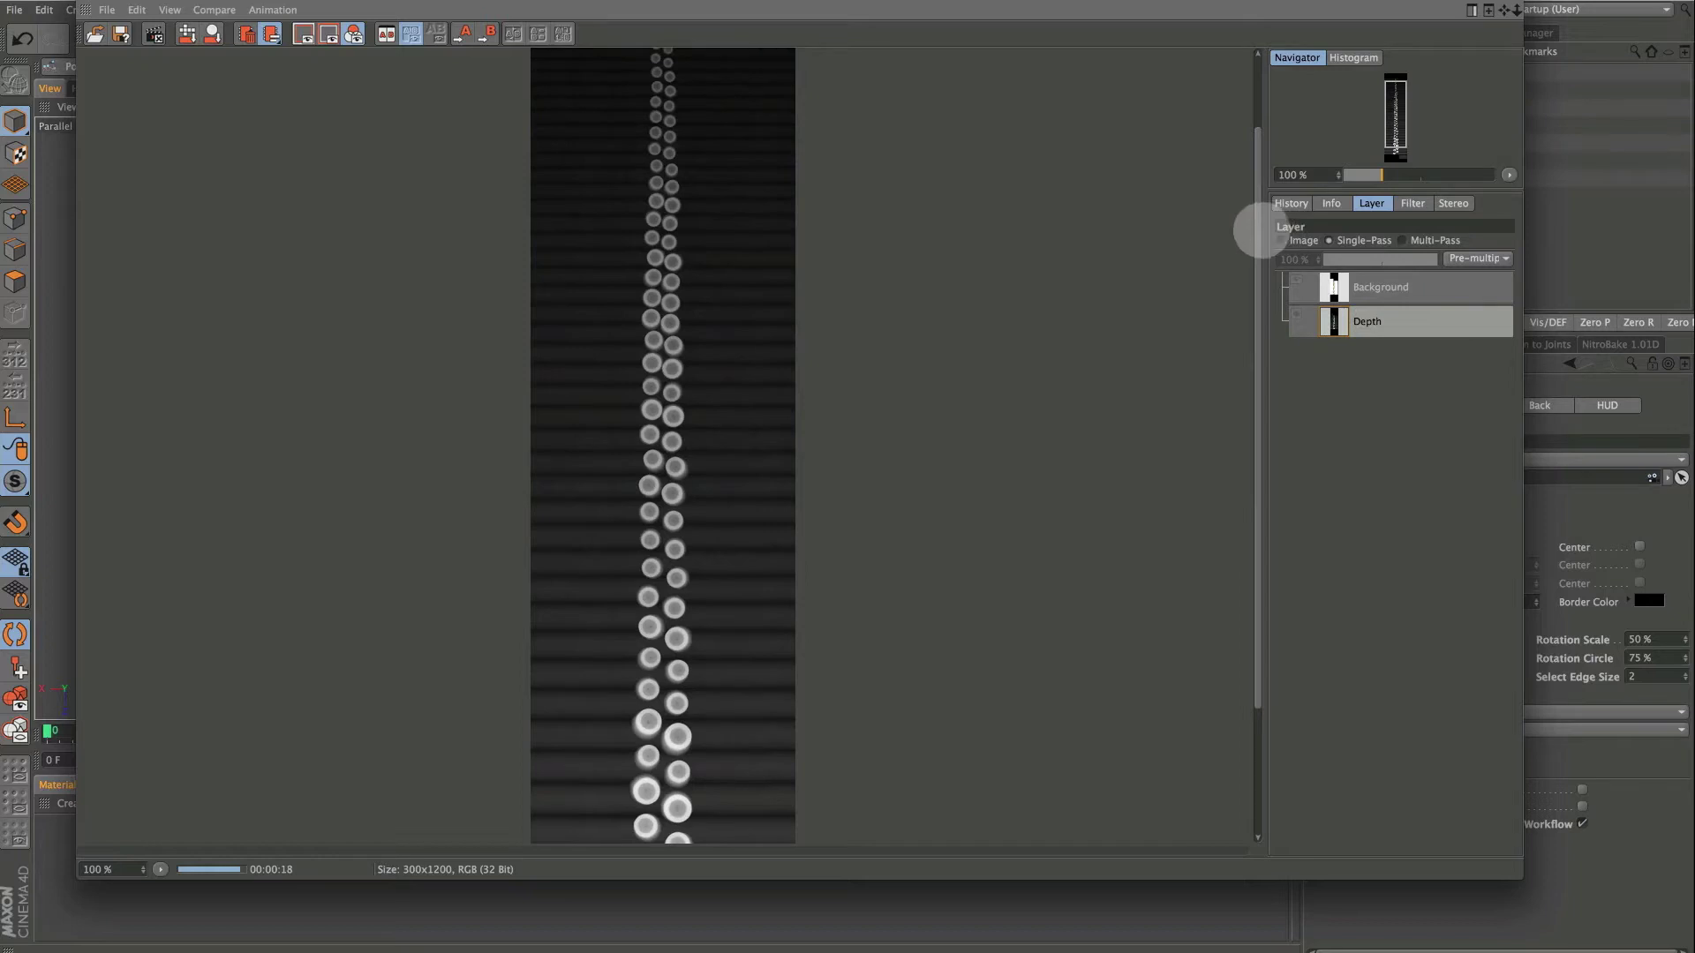
drag(1257, 236, 1248, 182)
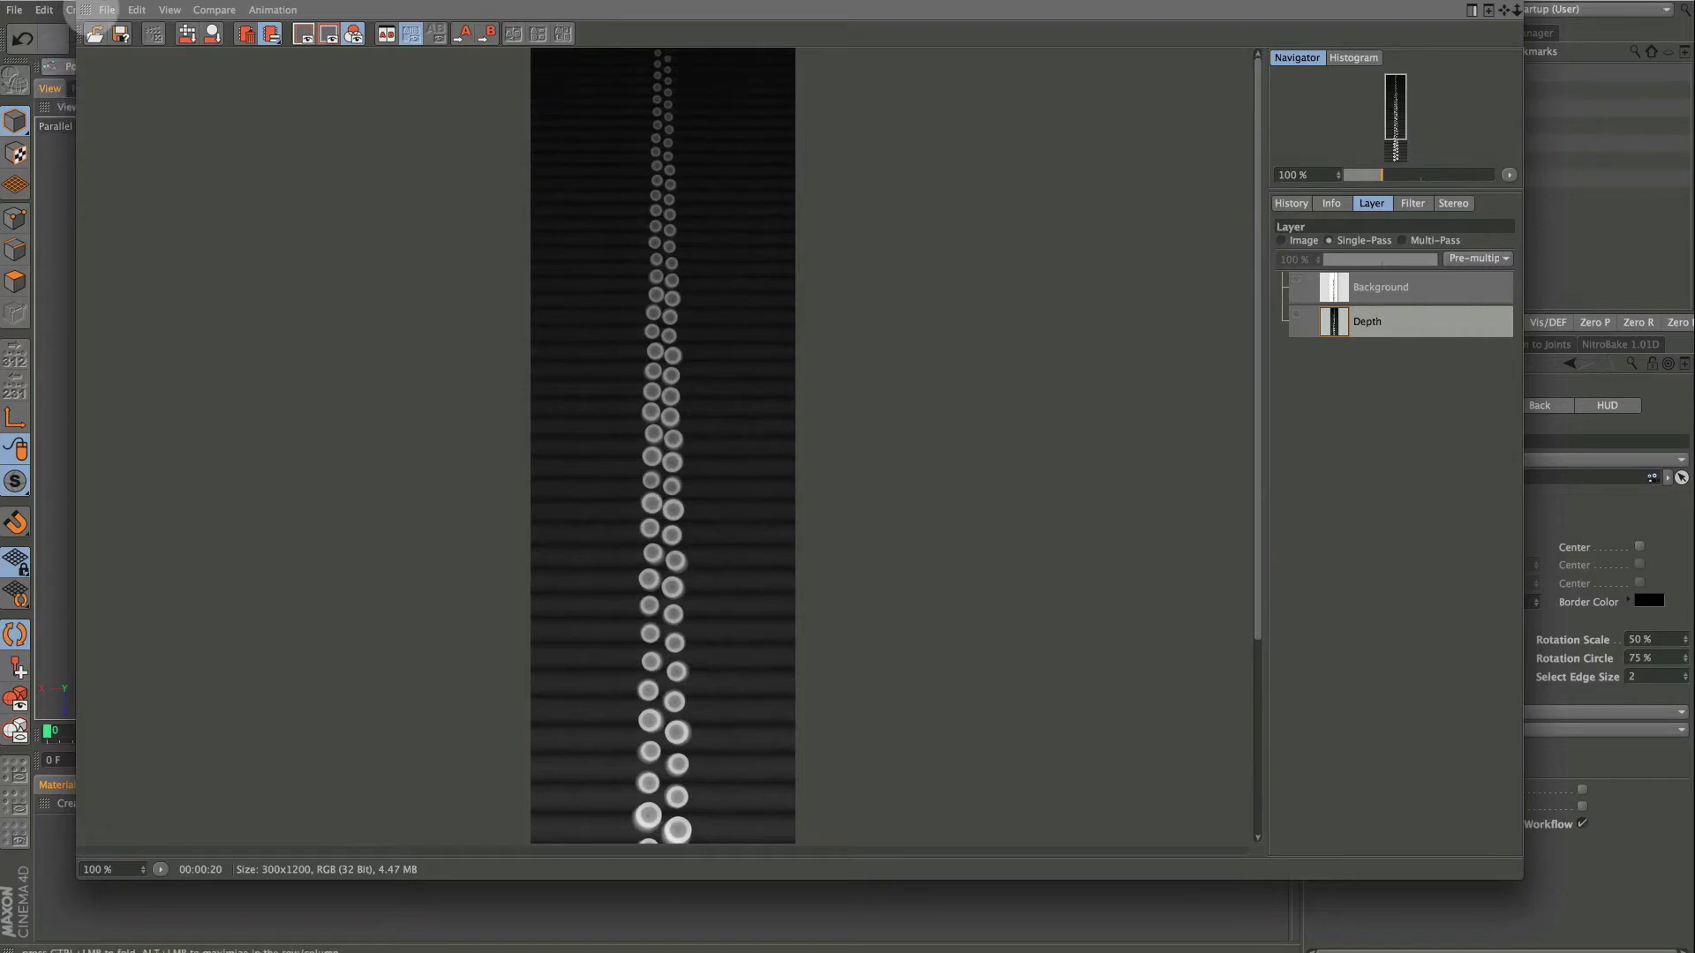
click(92, 1)
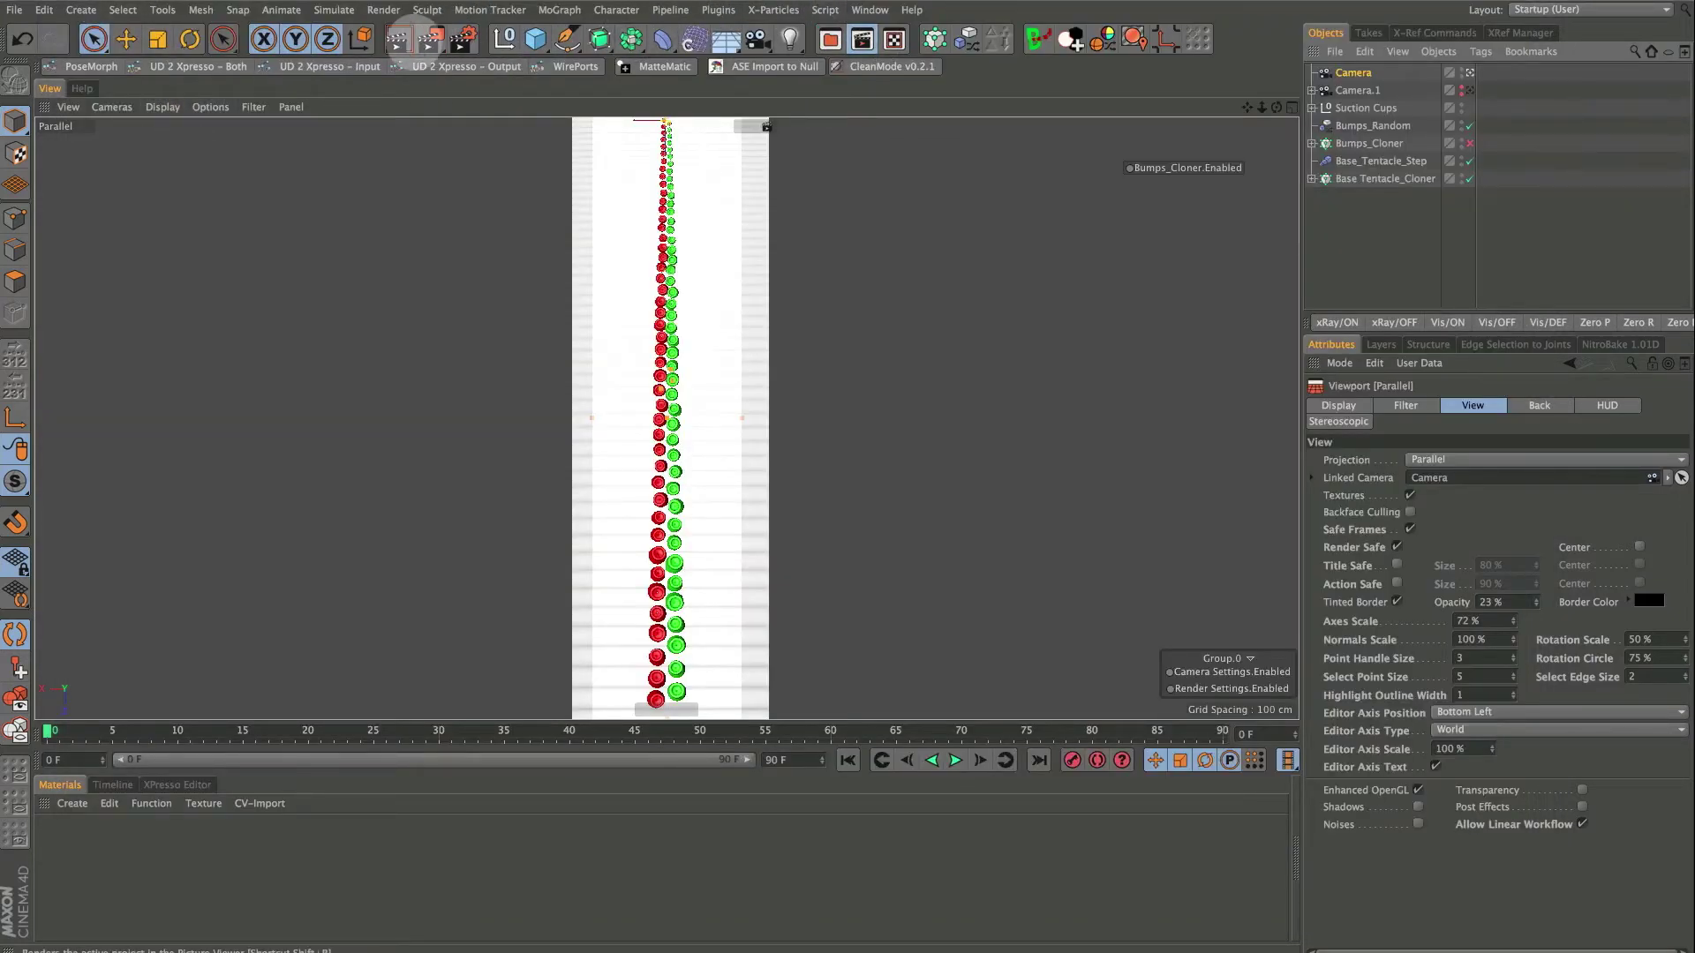
Review the Multi-Pass and Save options in the render settings, and examine the finished depth render in the Picture Viewer again
click(464, 38)
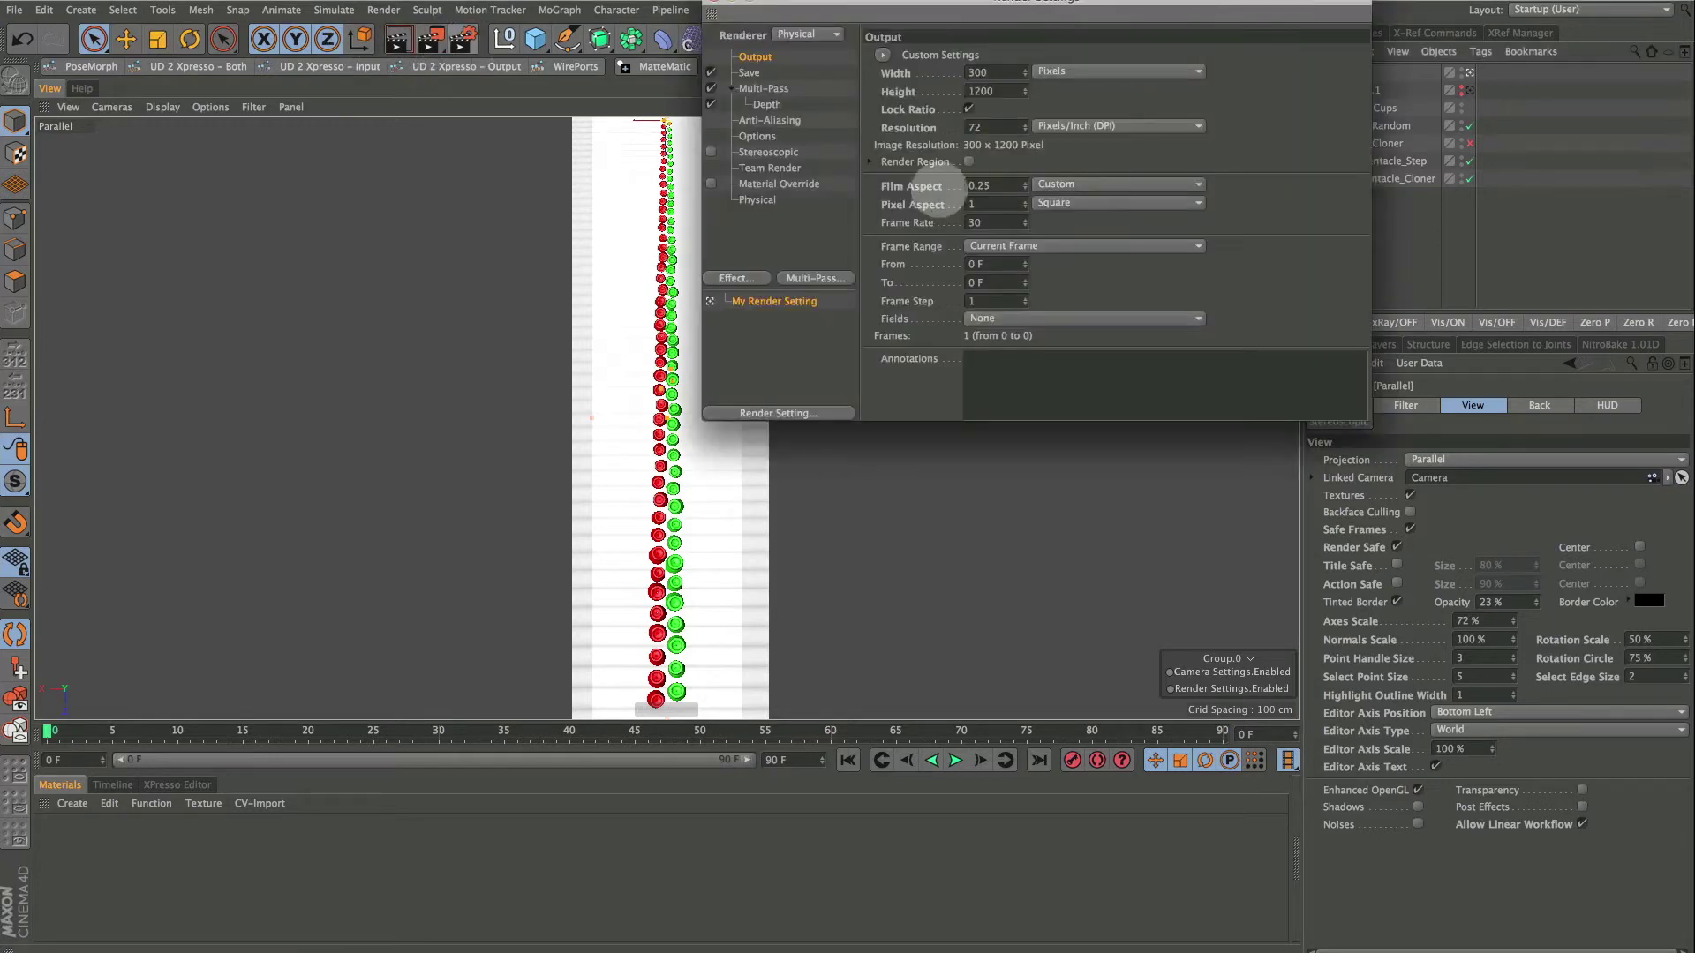
drag(900, 6, 610, 95)
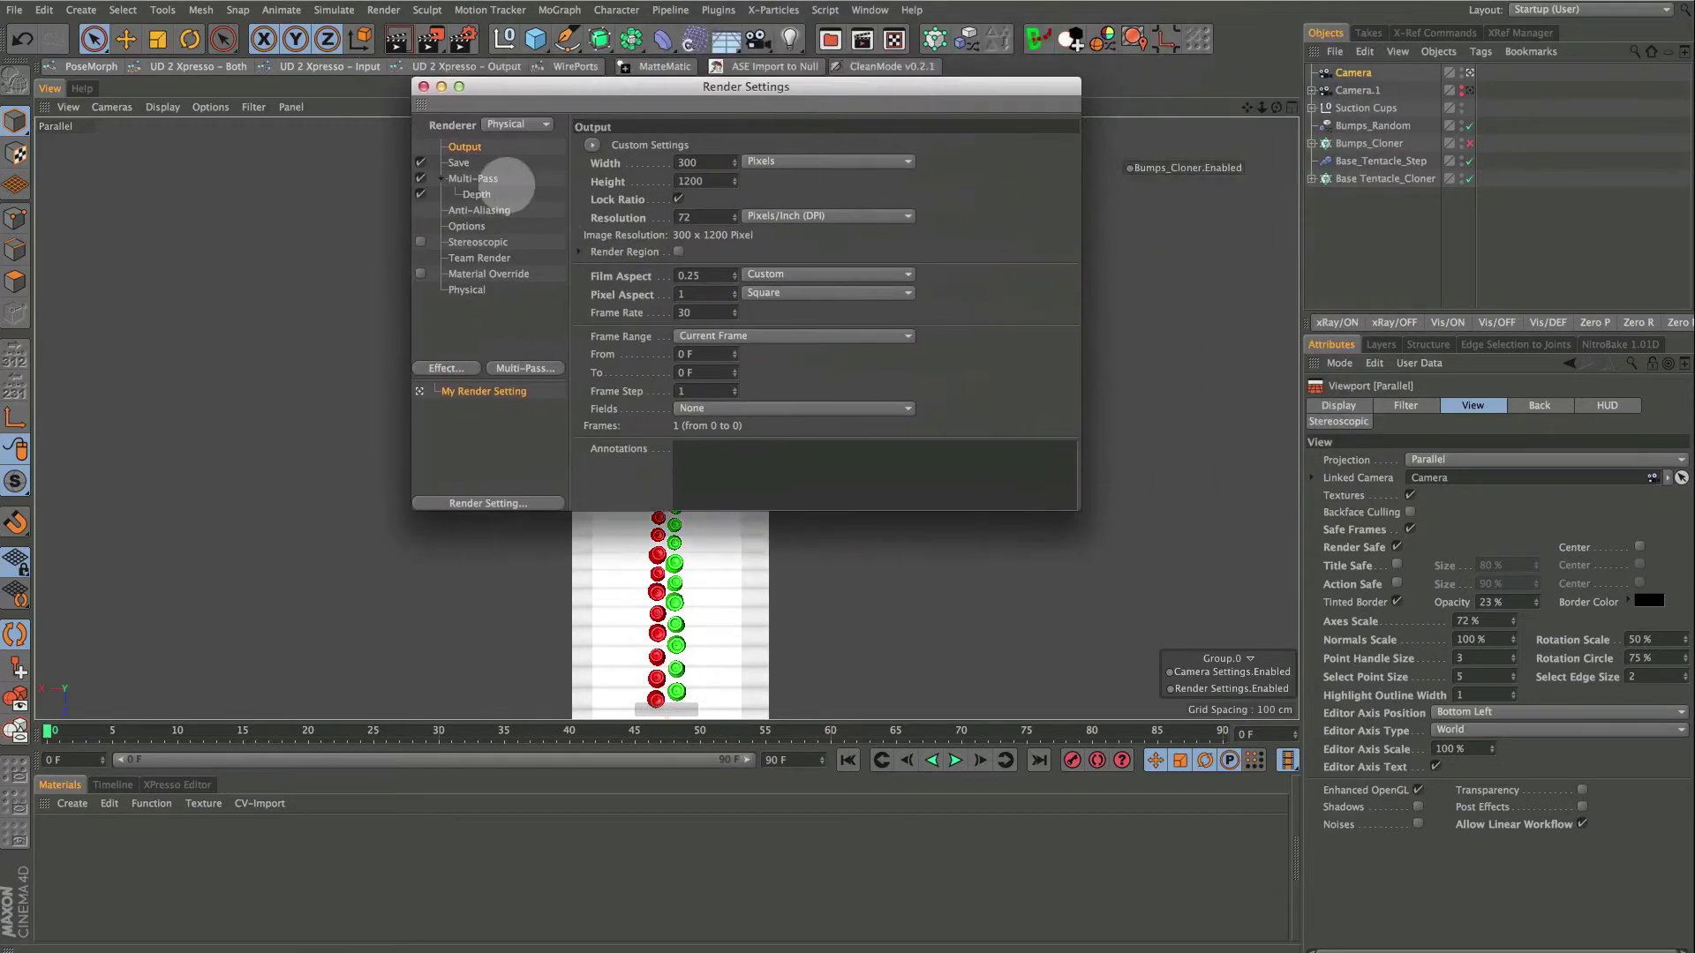
click(473, 178)
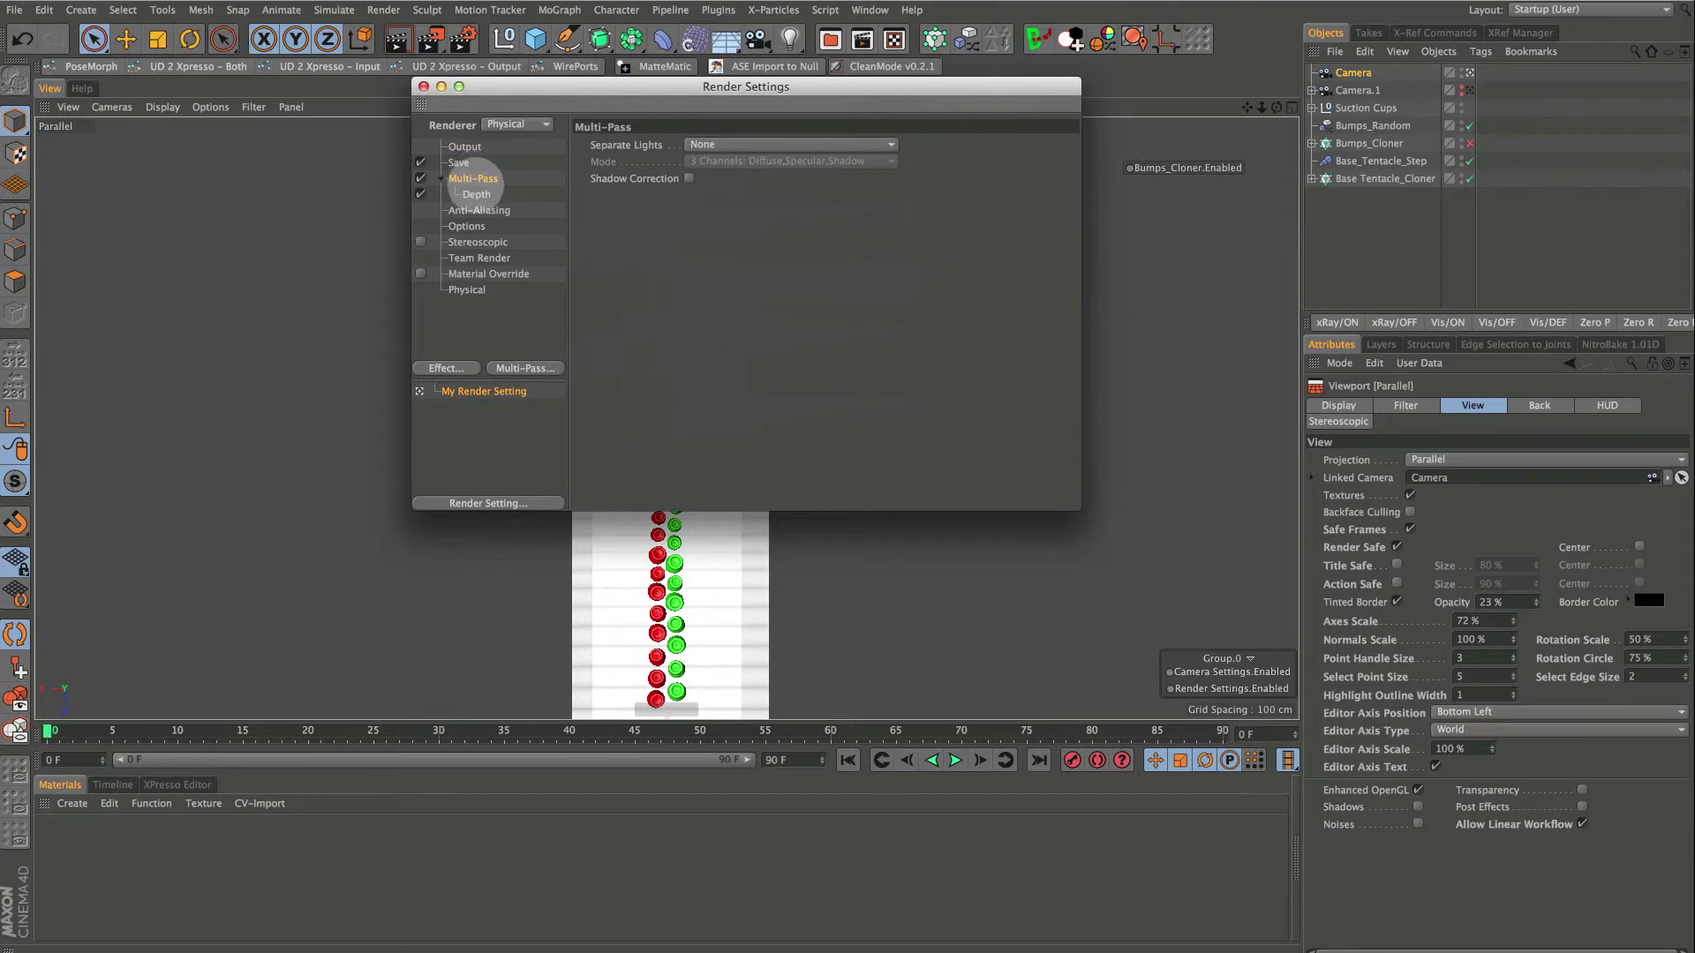
click(476, 194)
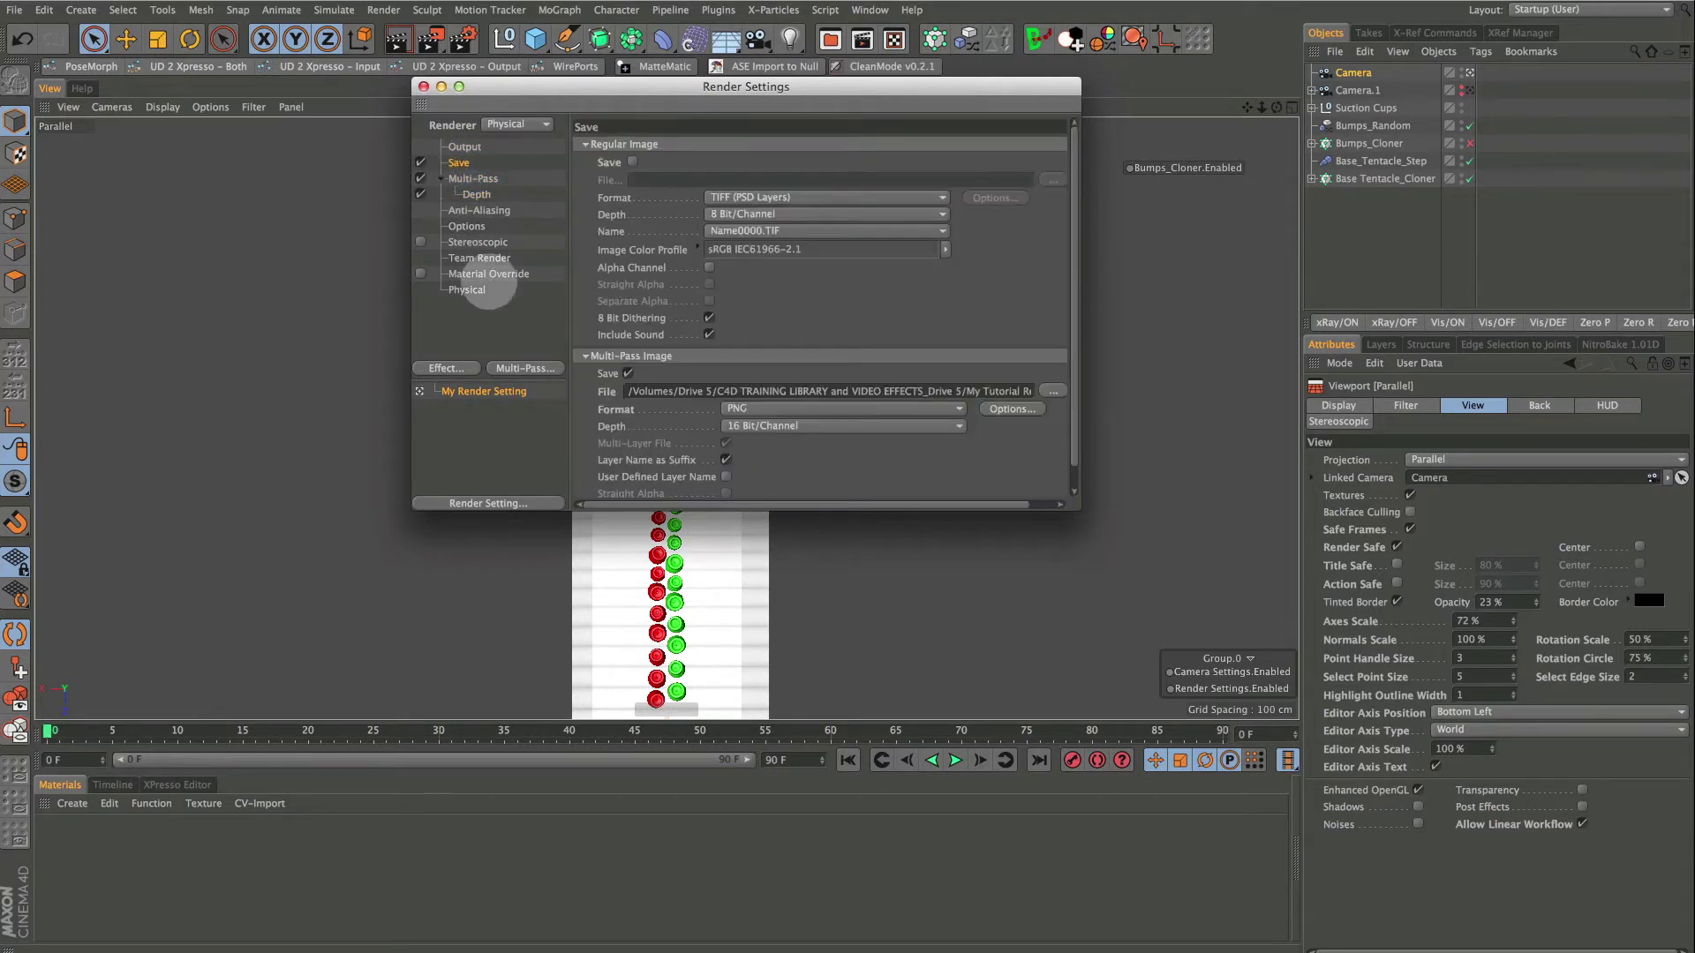
drag(1076, 516, 1095, 594)
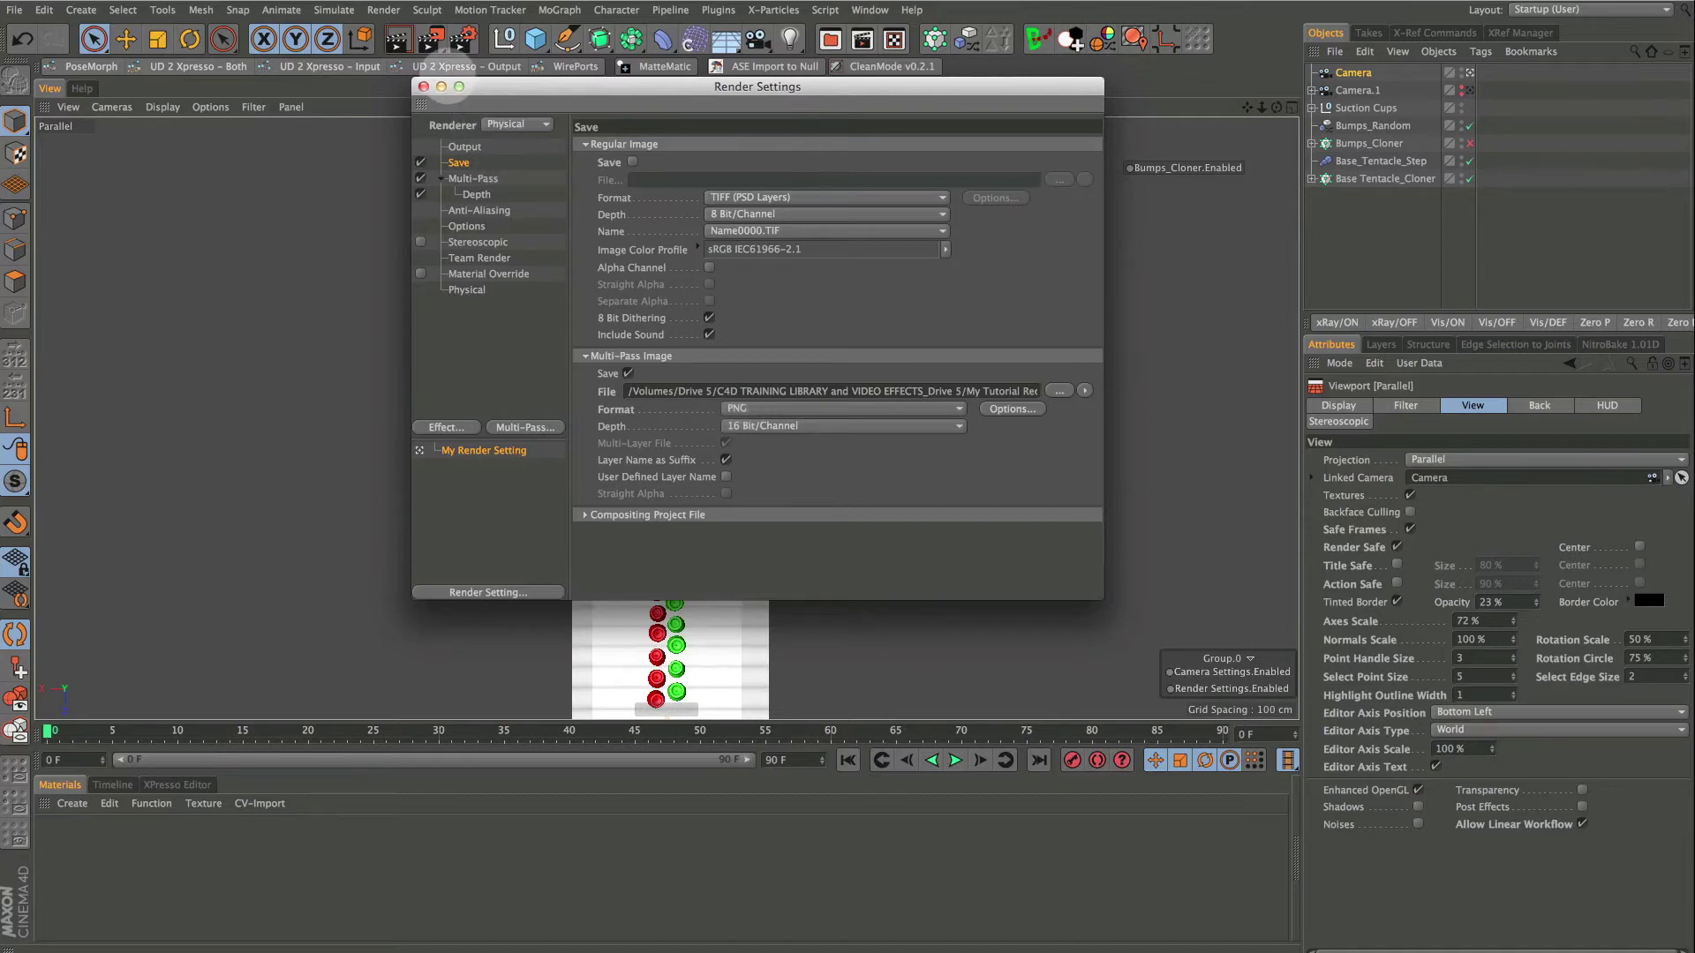
click(423, 87)
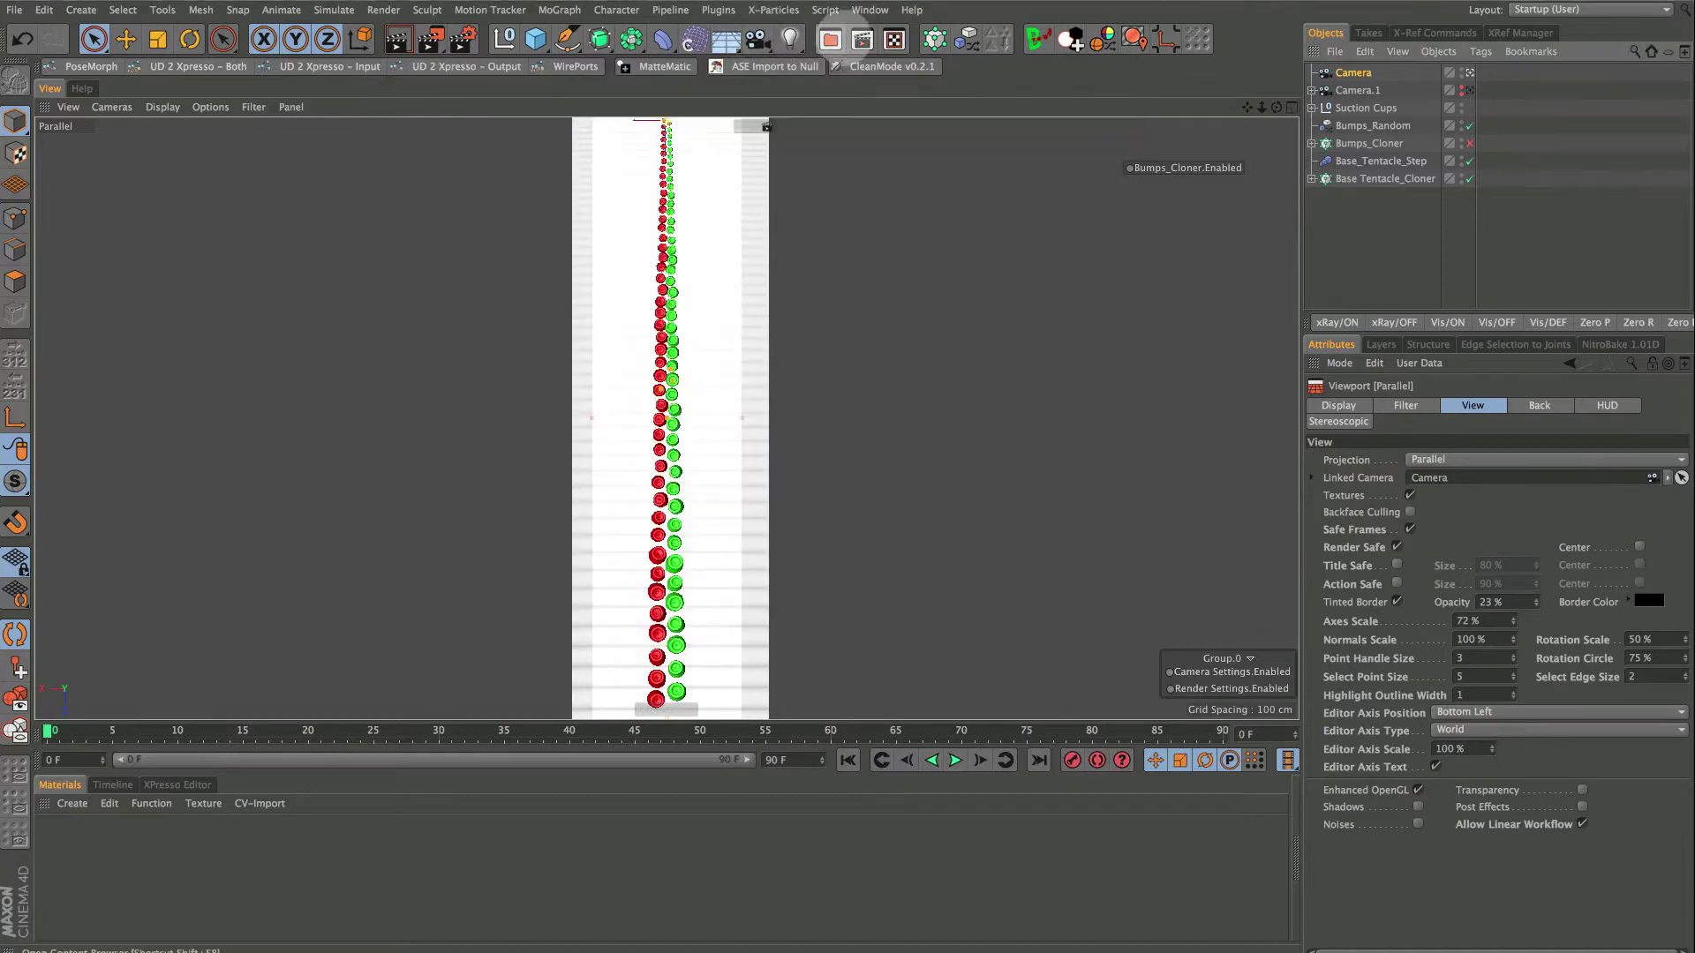
click(862, 39)
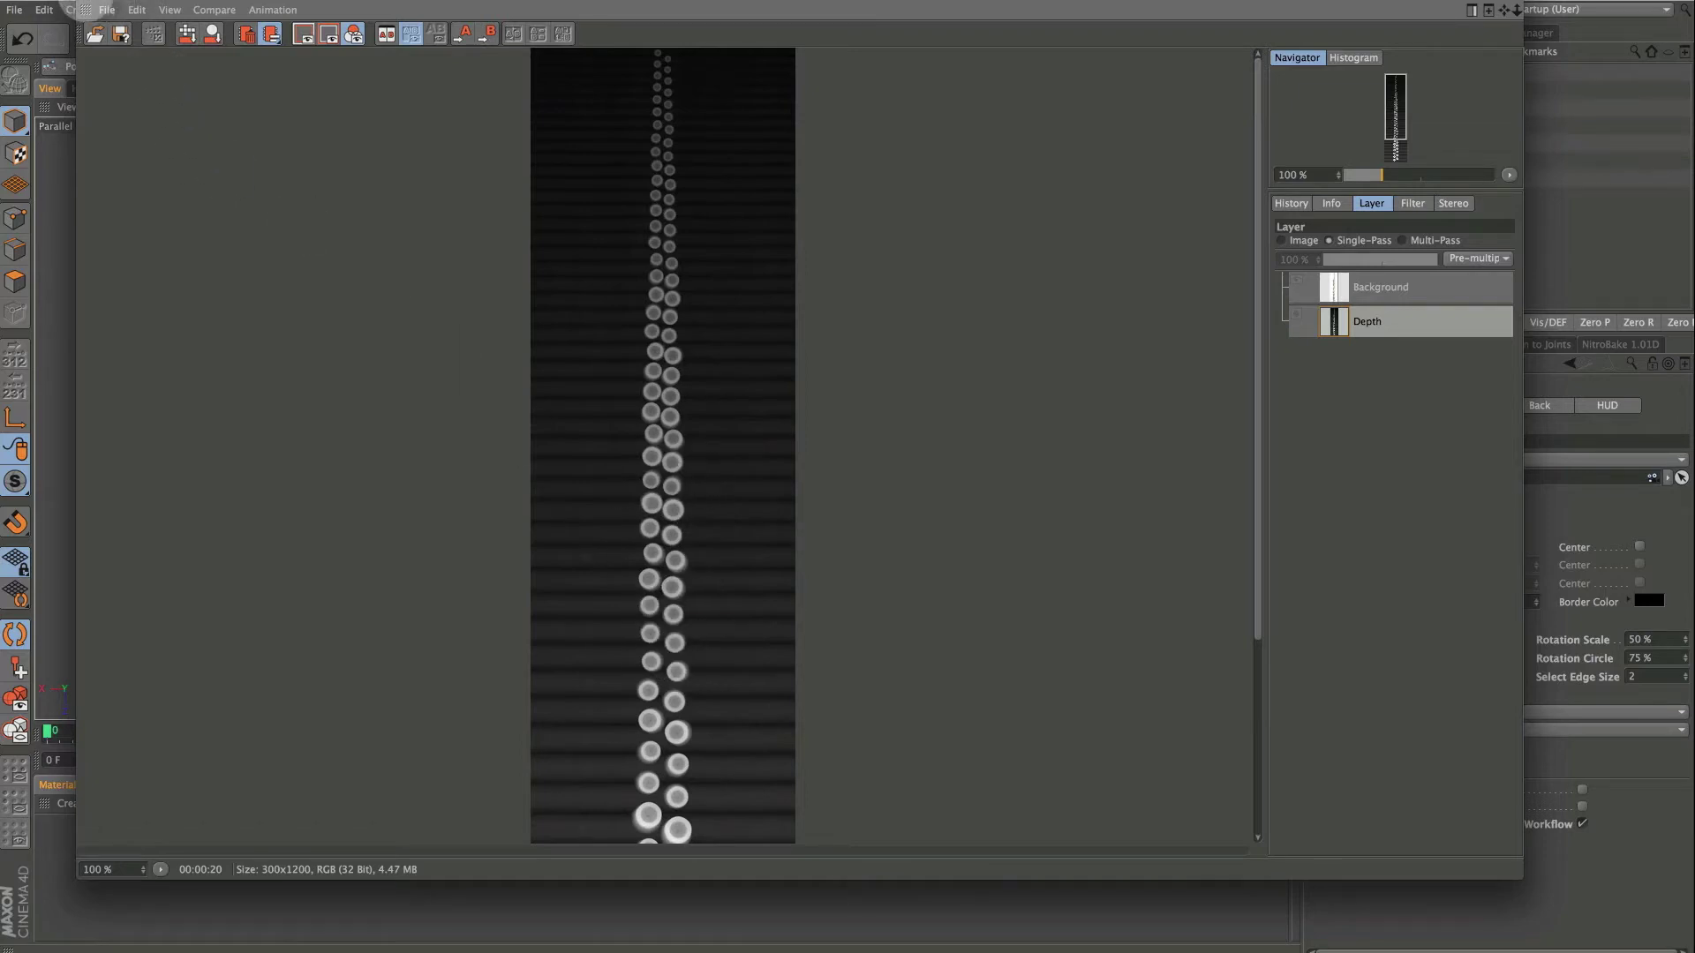
click(86, 1)
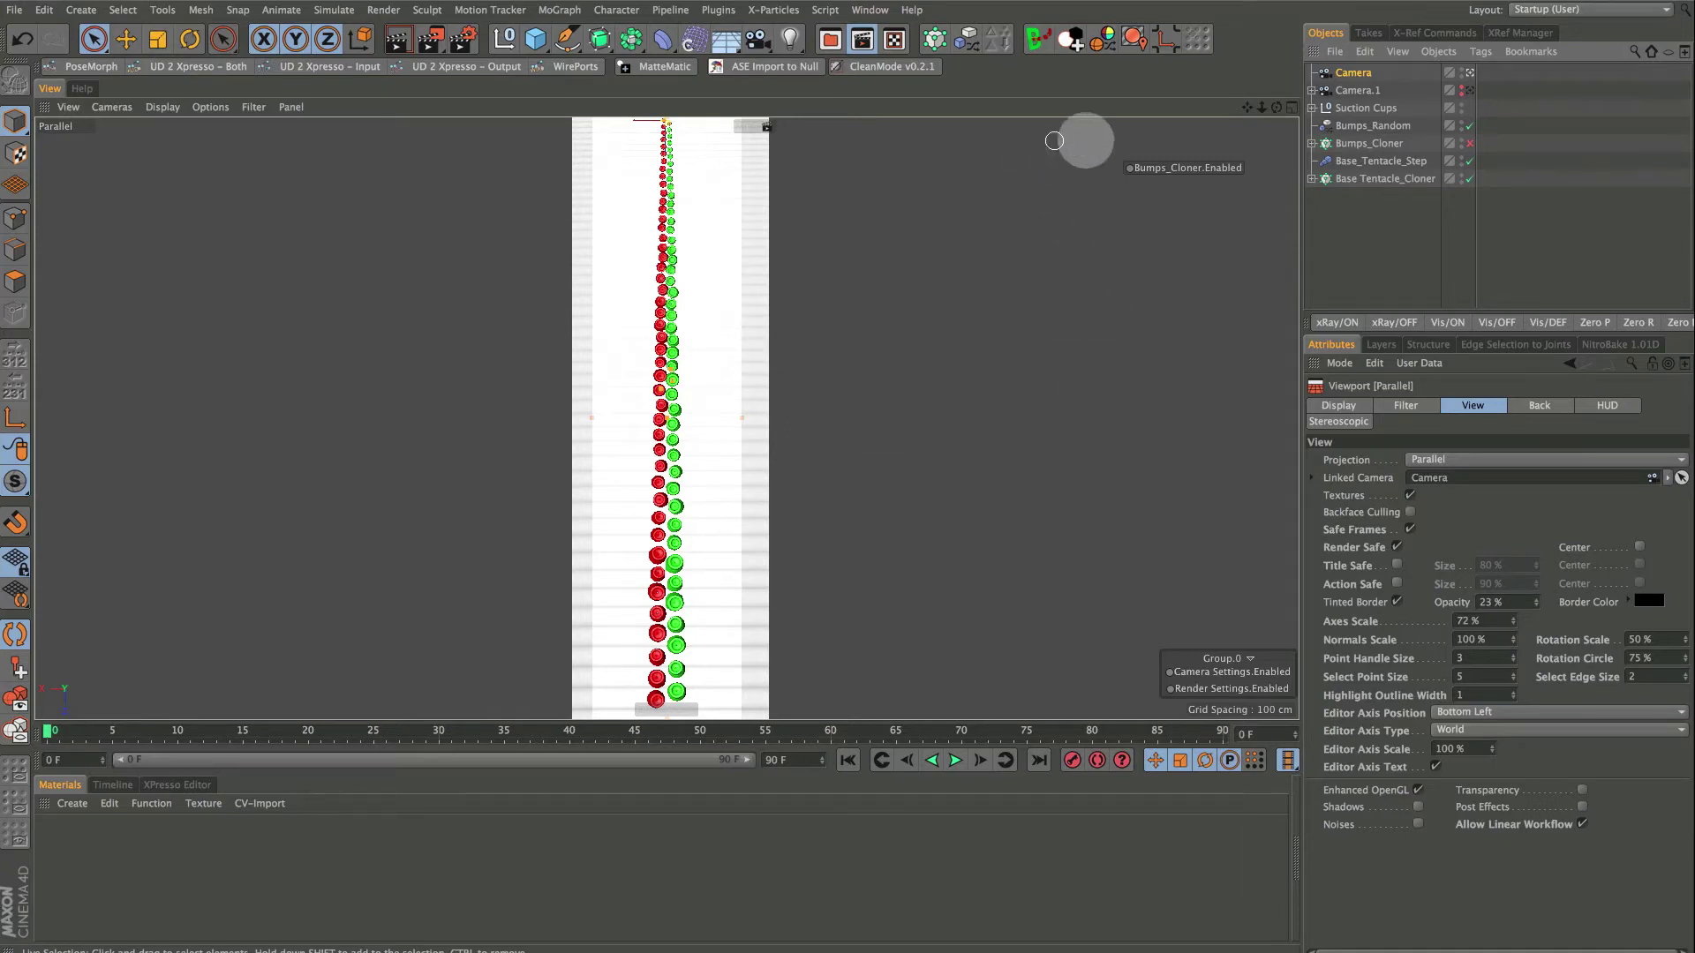
Enable the Bumps_Cloner and render the depth map again, inspecting the tentacle from base to tip
click(1199, 166)
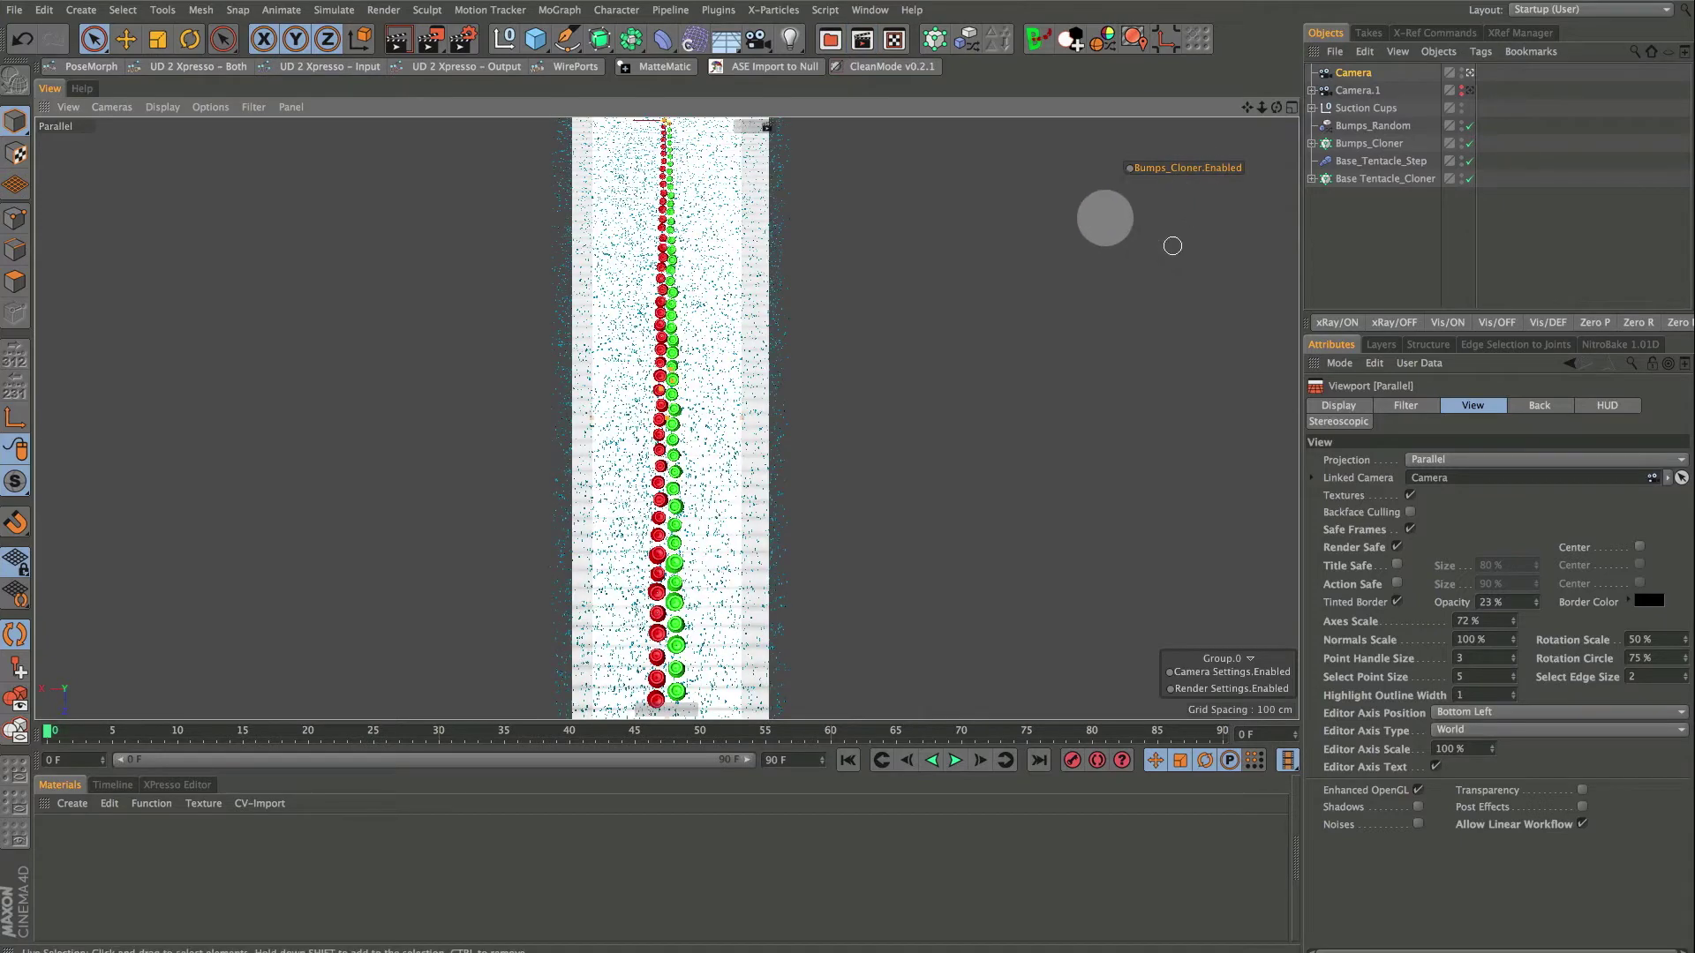
click(430, 39)
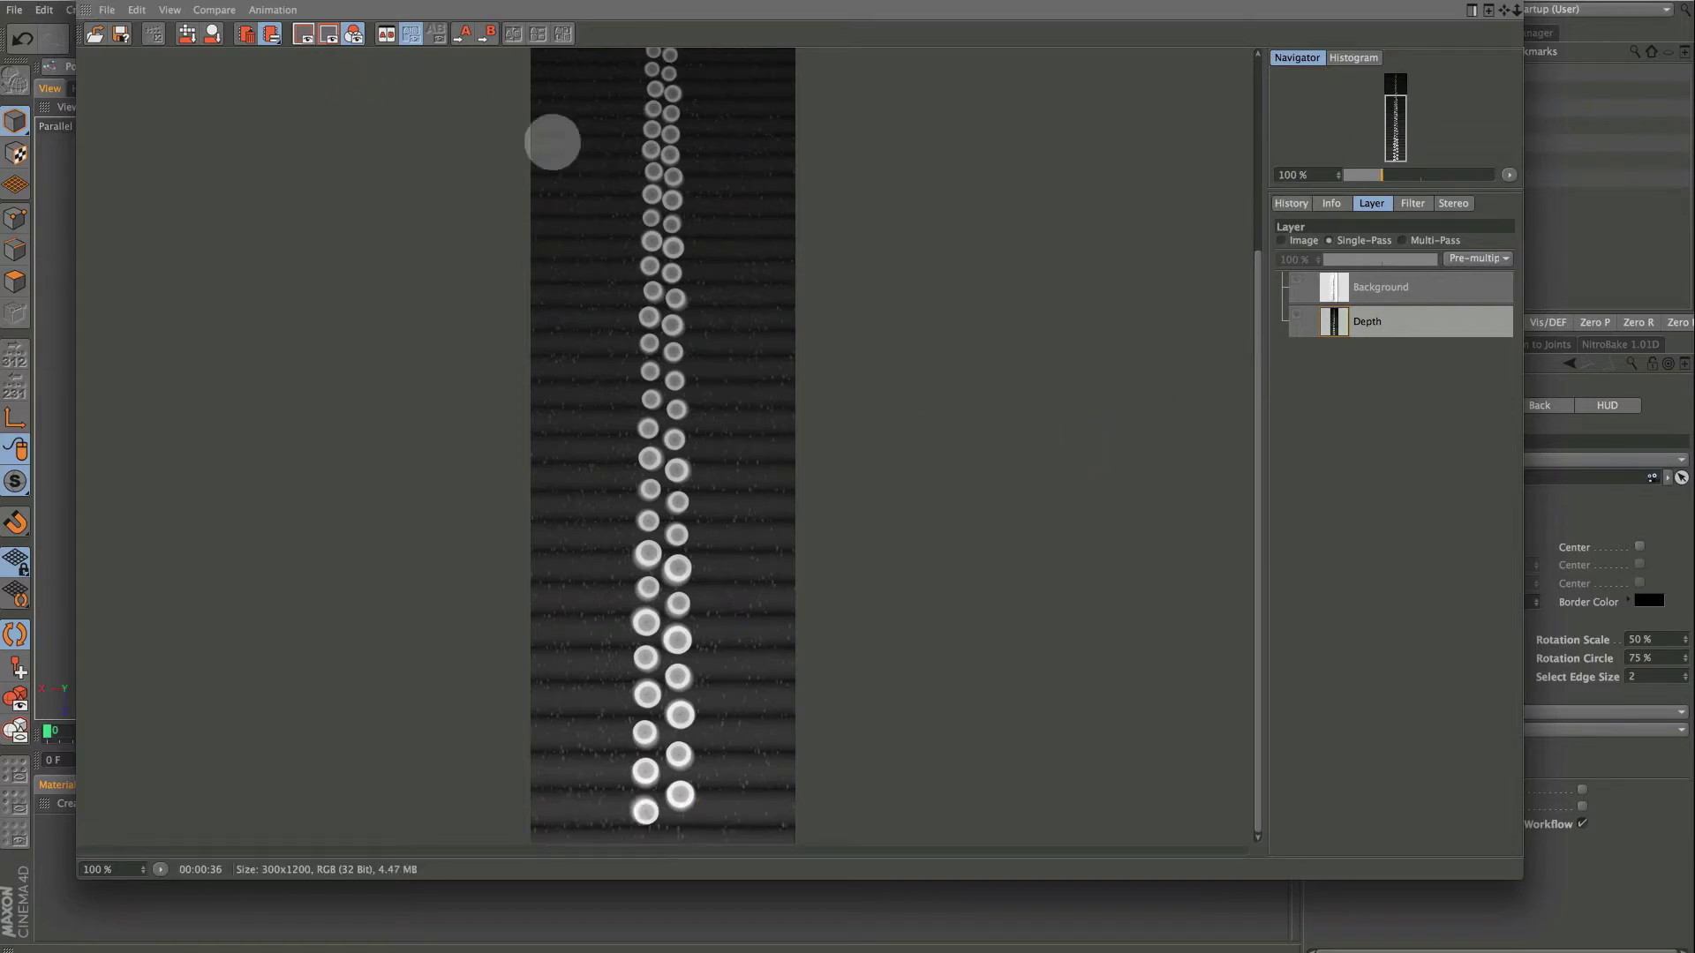
click(1395, 88)
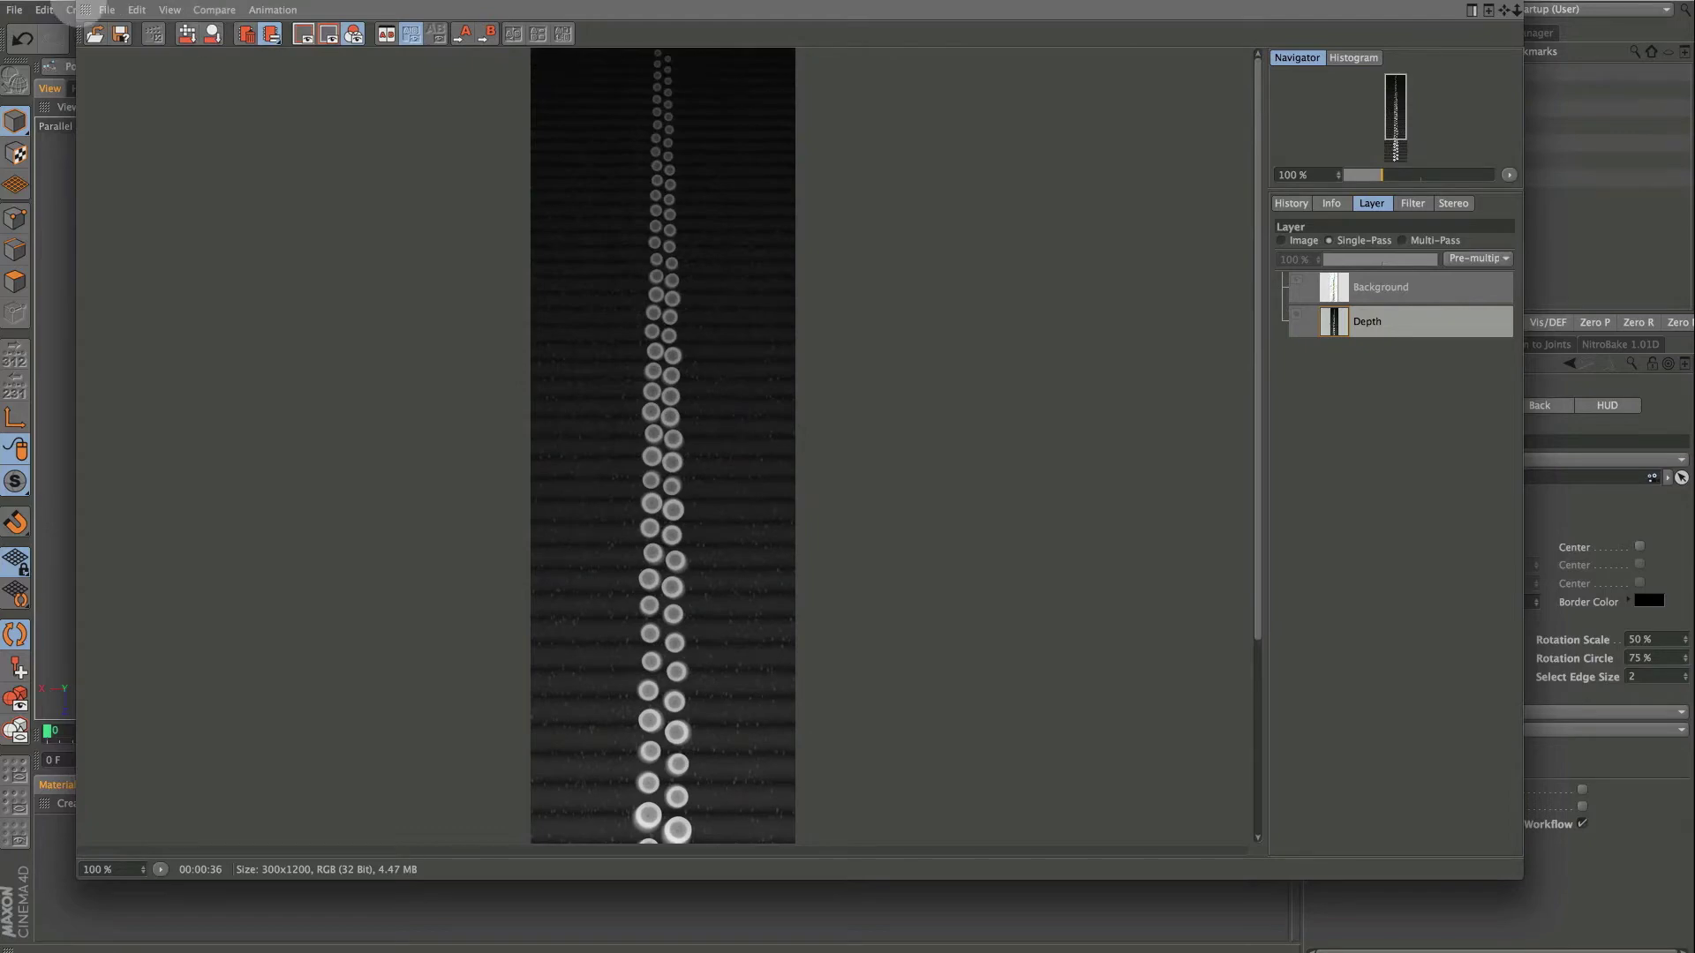
click(86, 2)
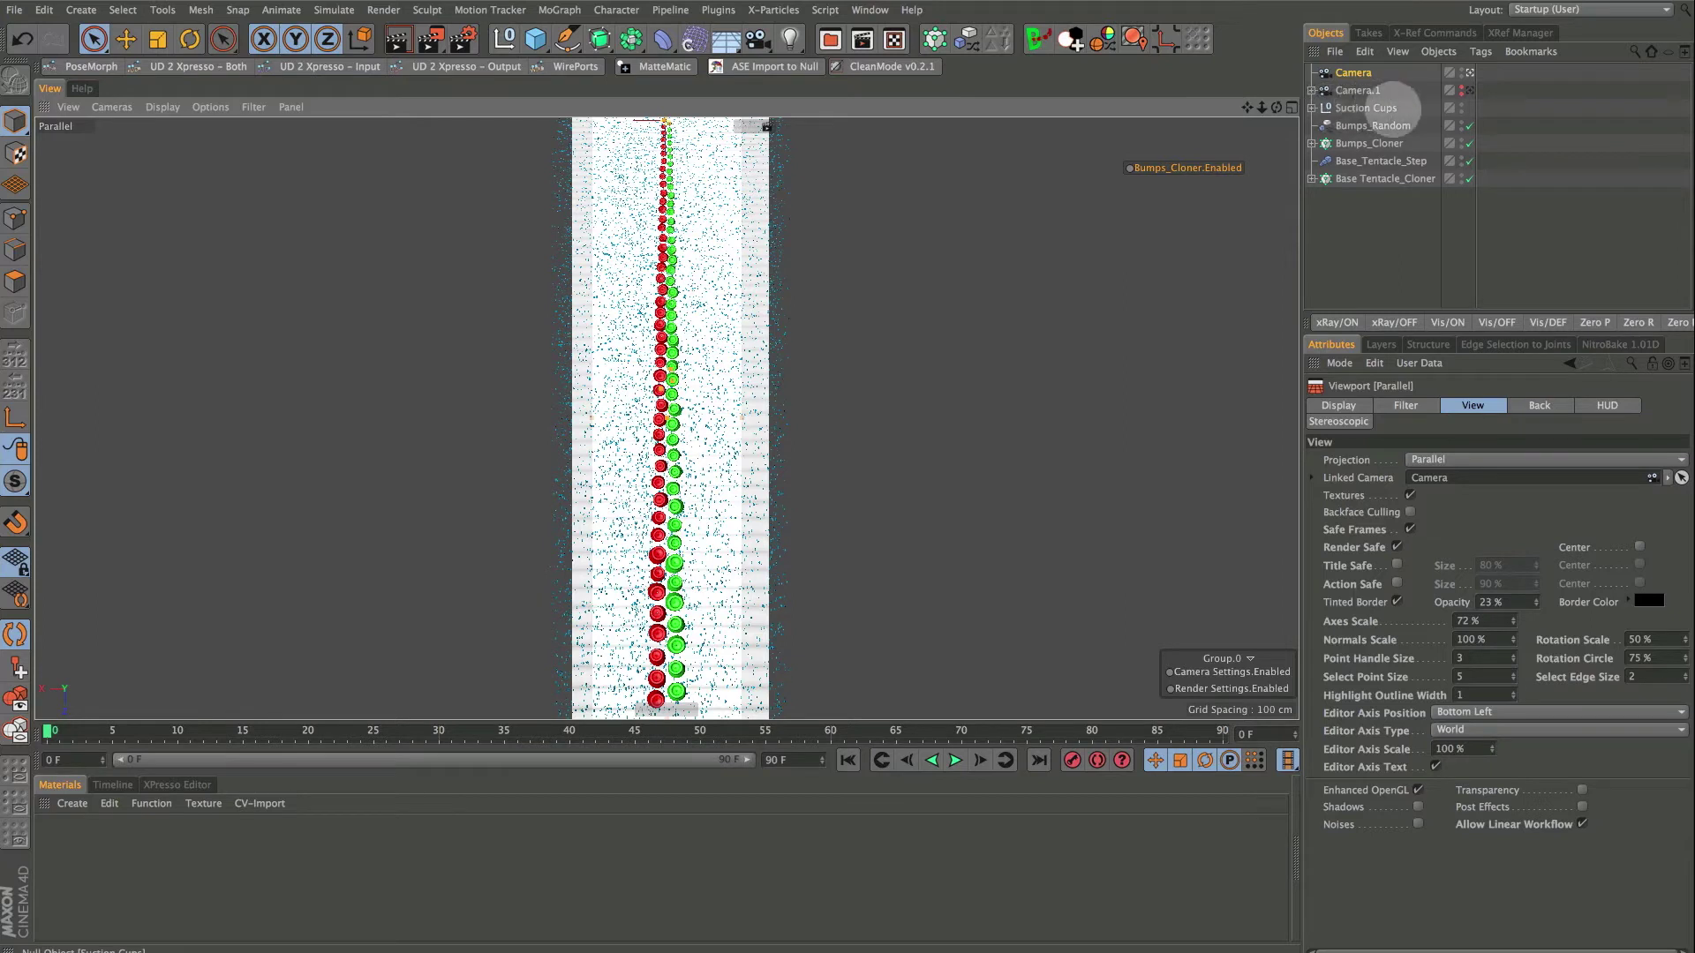
Hide the Suction Cups group in both the editor and the renderer
key(alt)
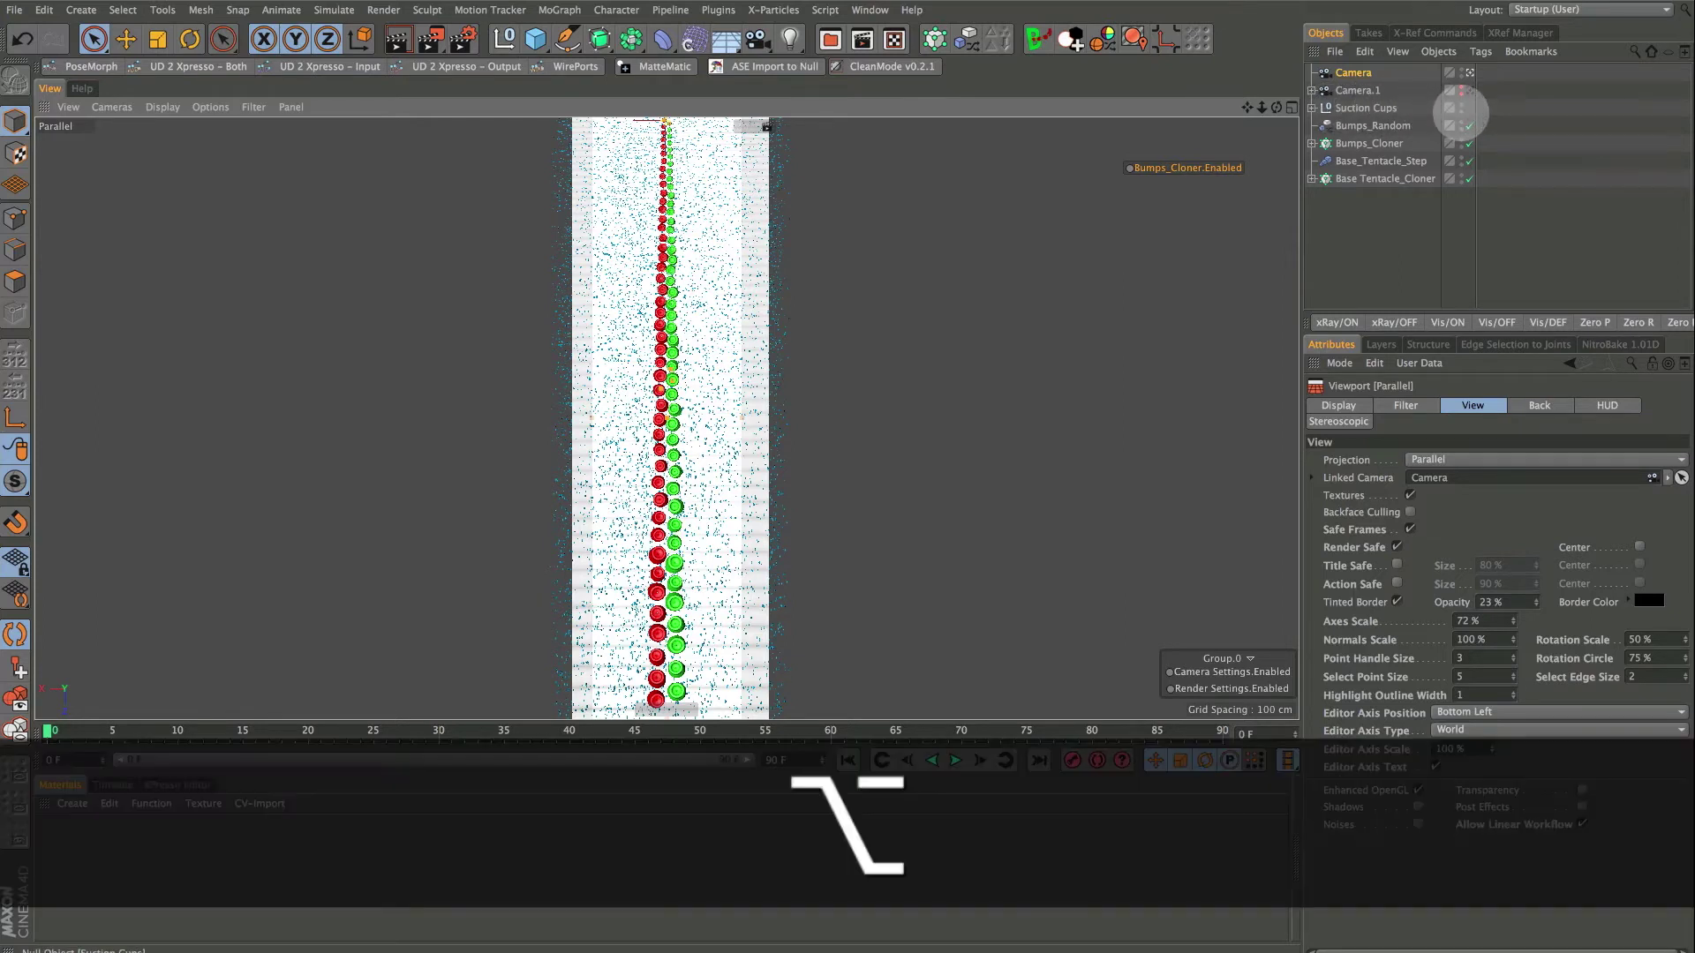
alt+click(1461, 110)
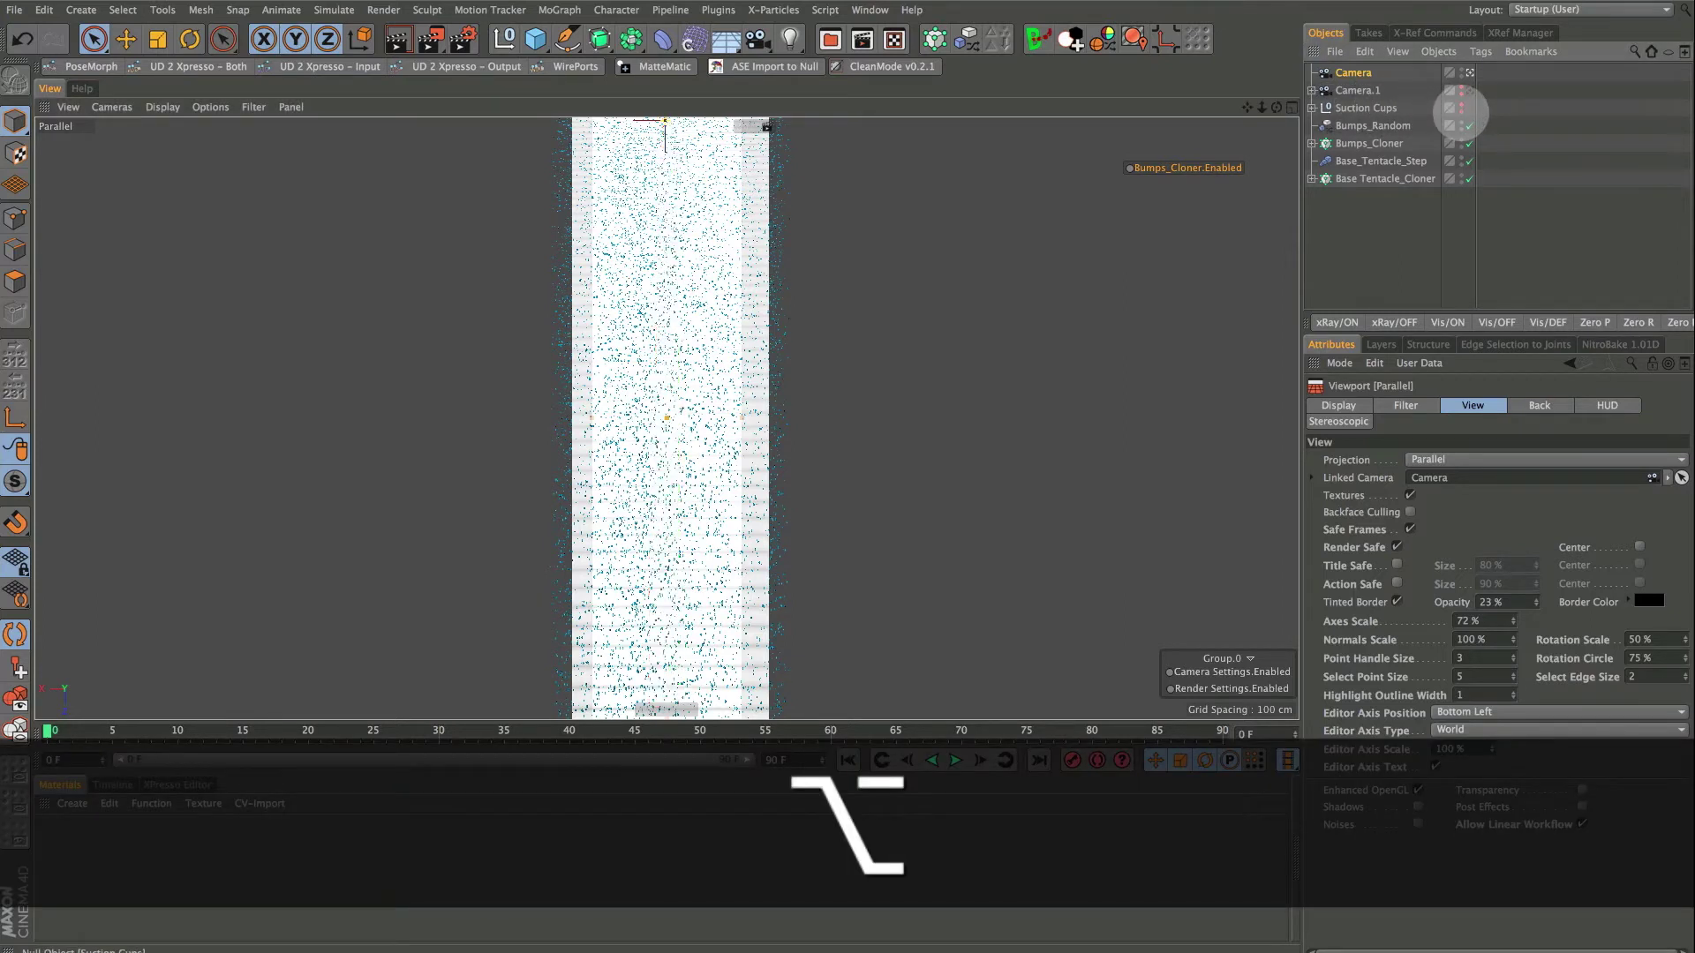
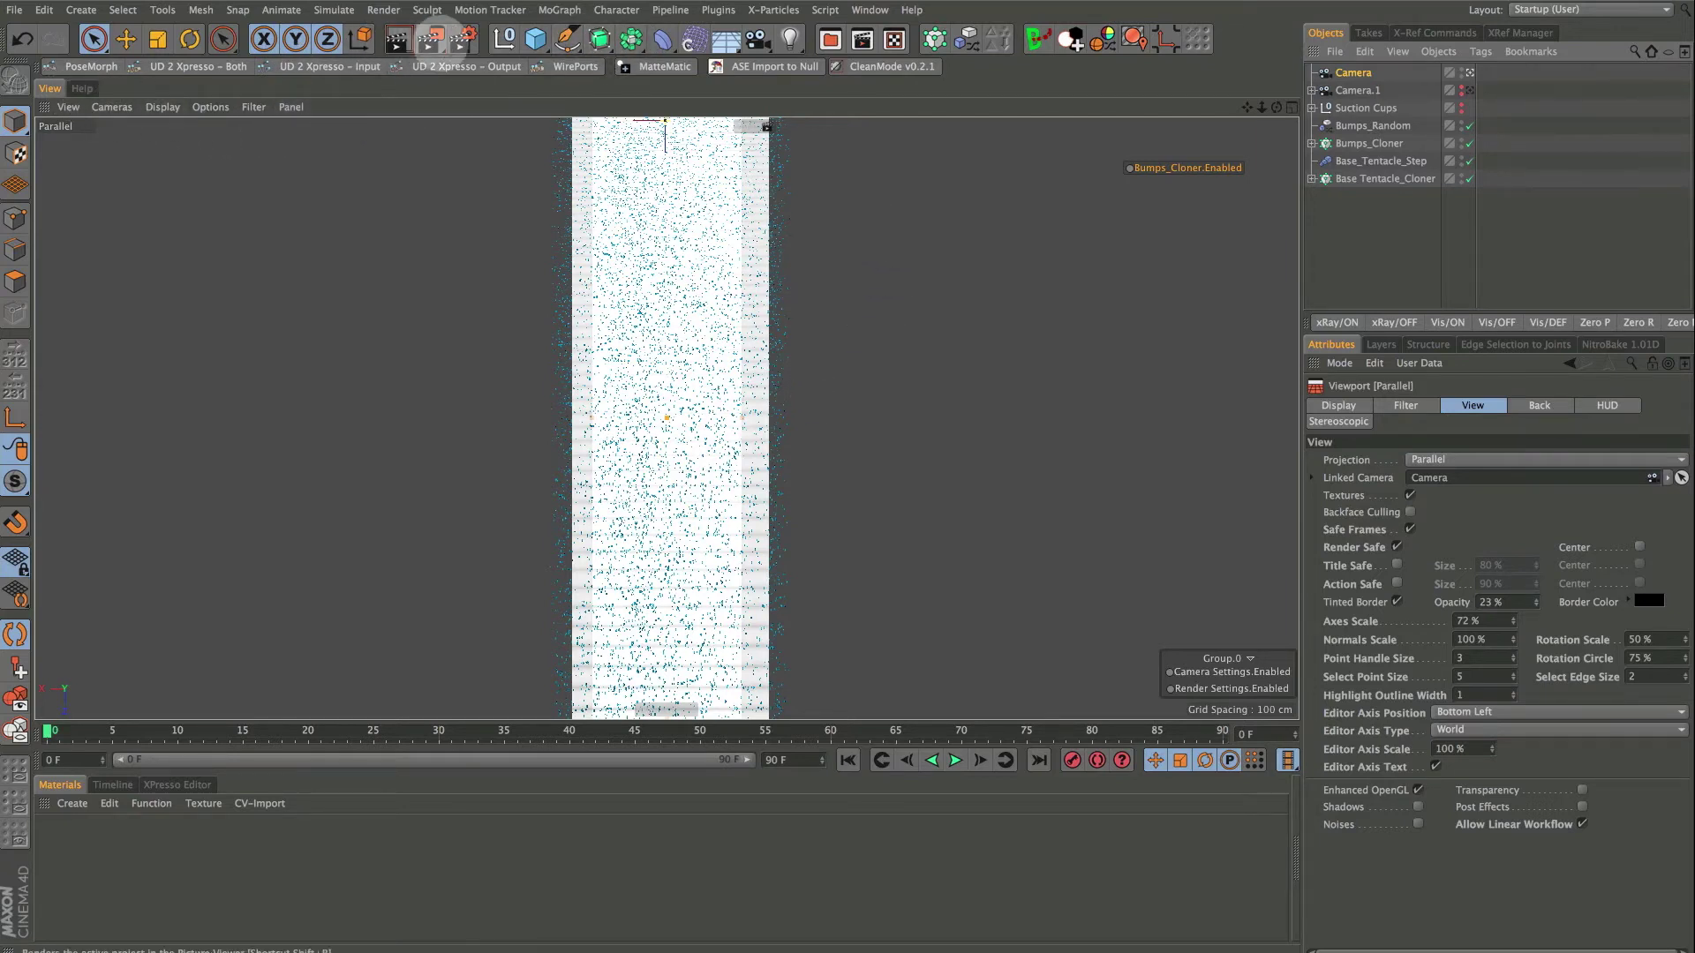
Change the Multi-Pass save file name ending to tentacle_B and render the depth map without suction cups to the Picture Viewer
click(458, 40)
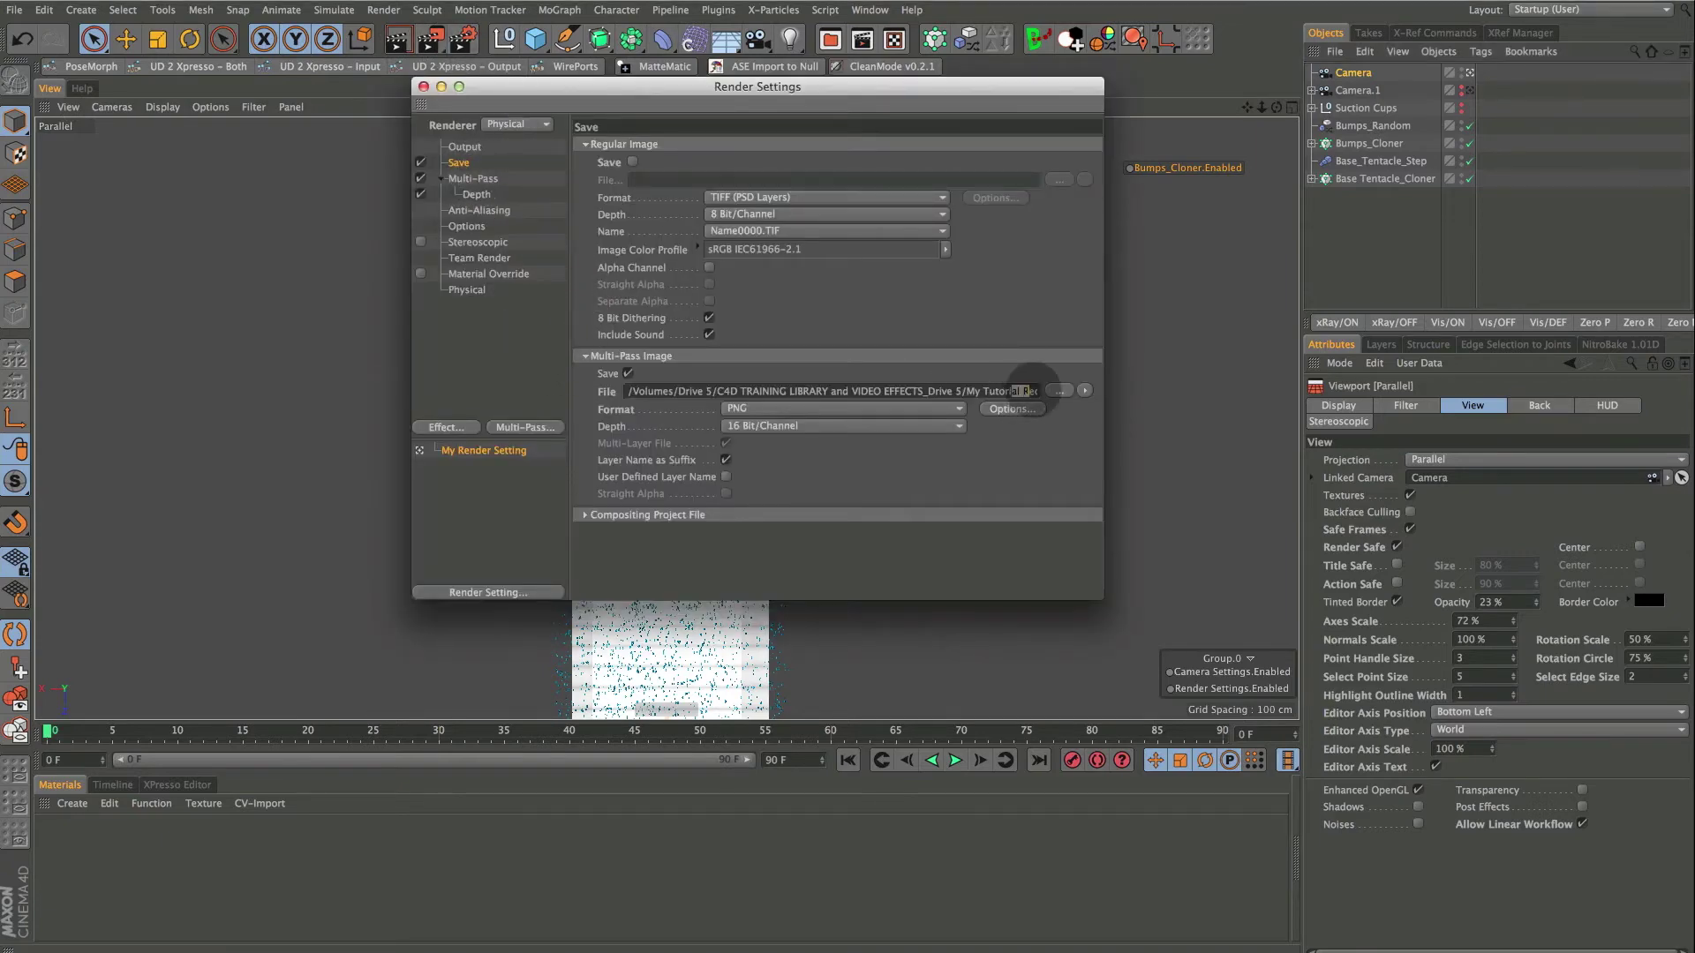
drag(1024, 391, 1154, 392)
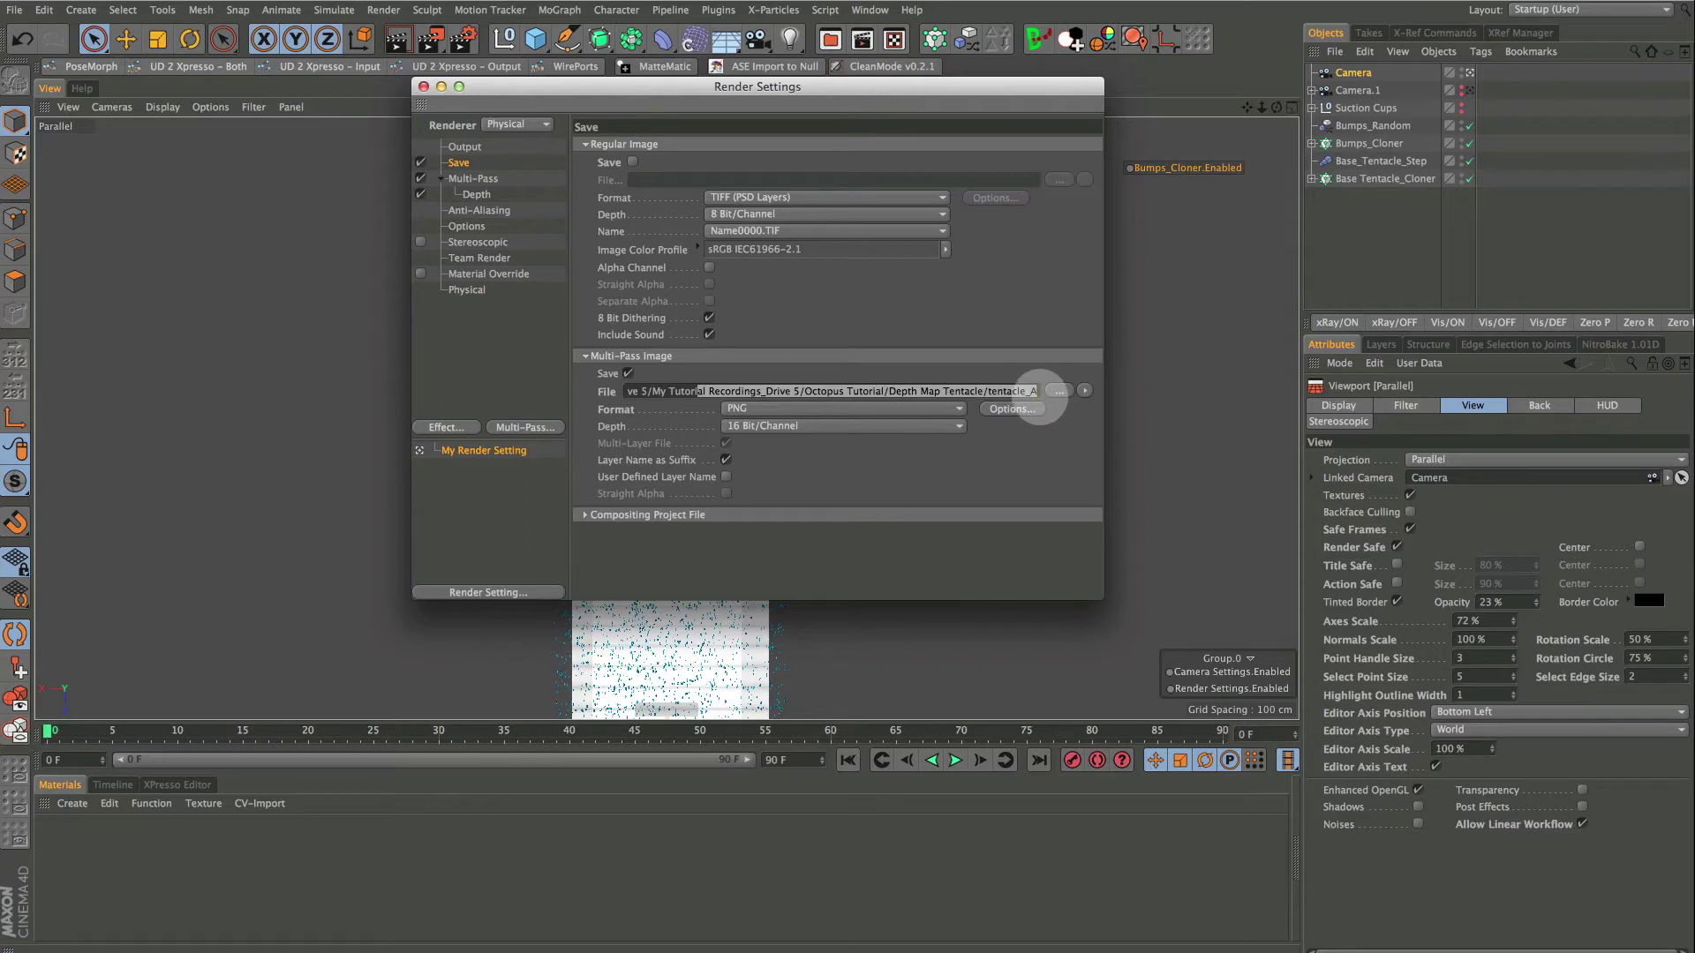
click(1037, 392)
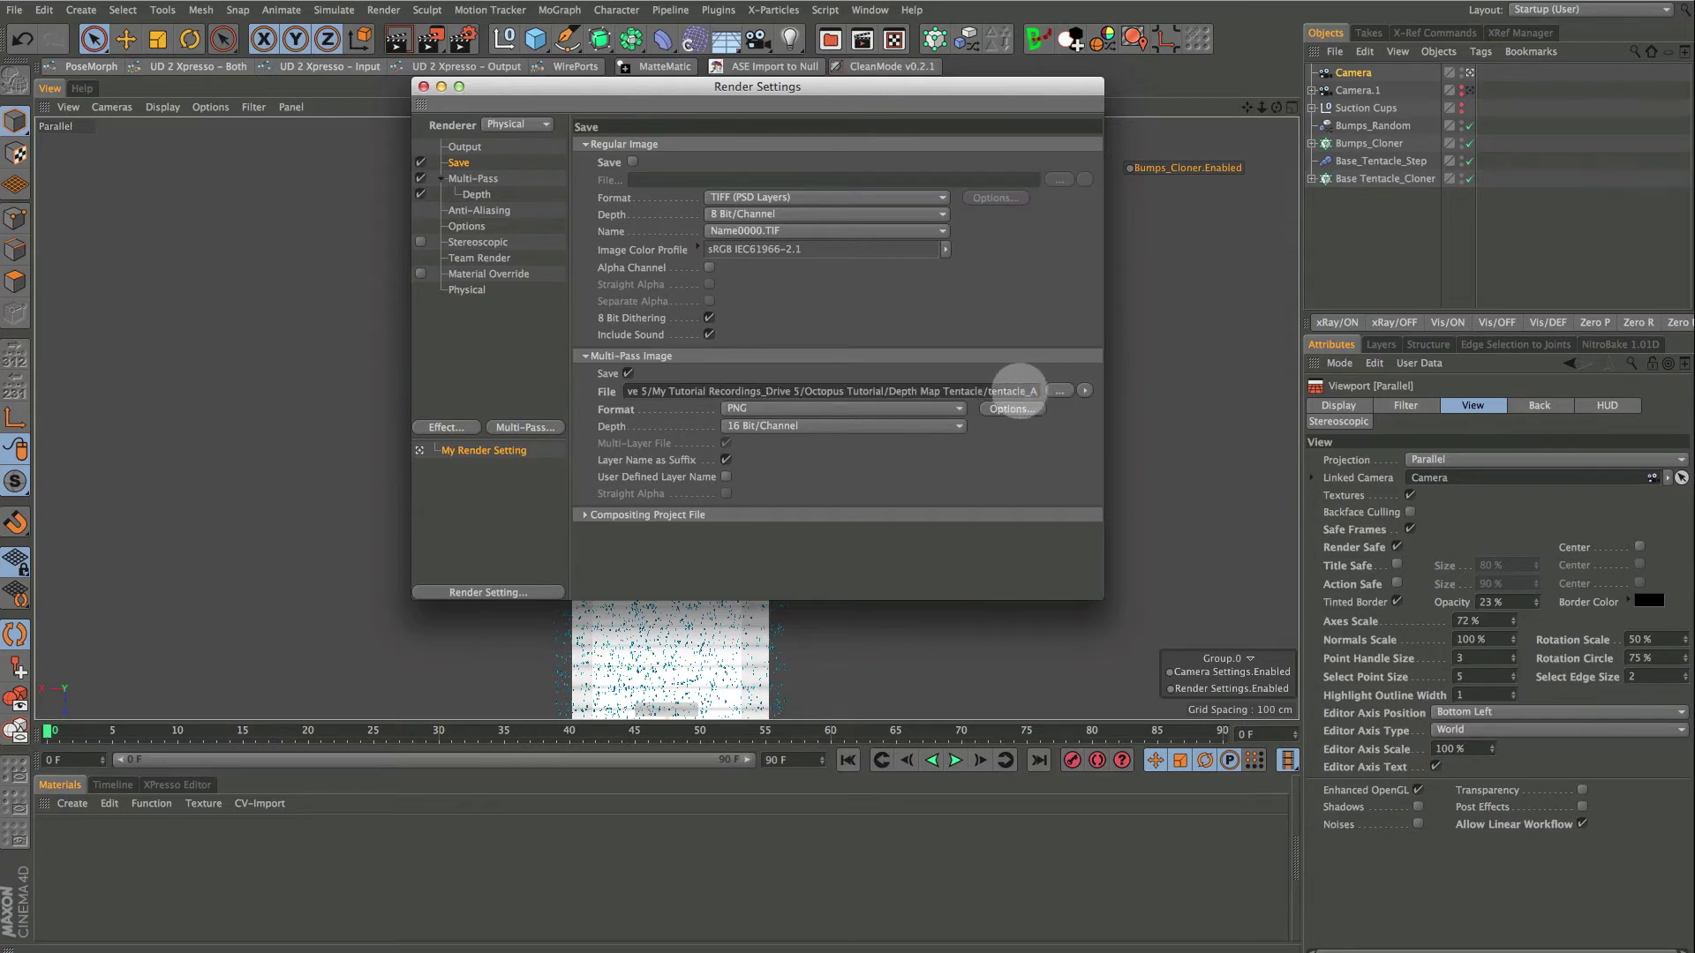
drag(911, 390, 527, 383)
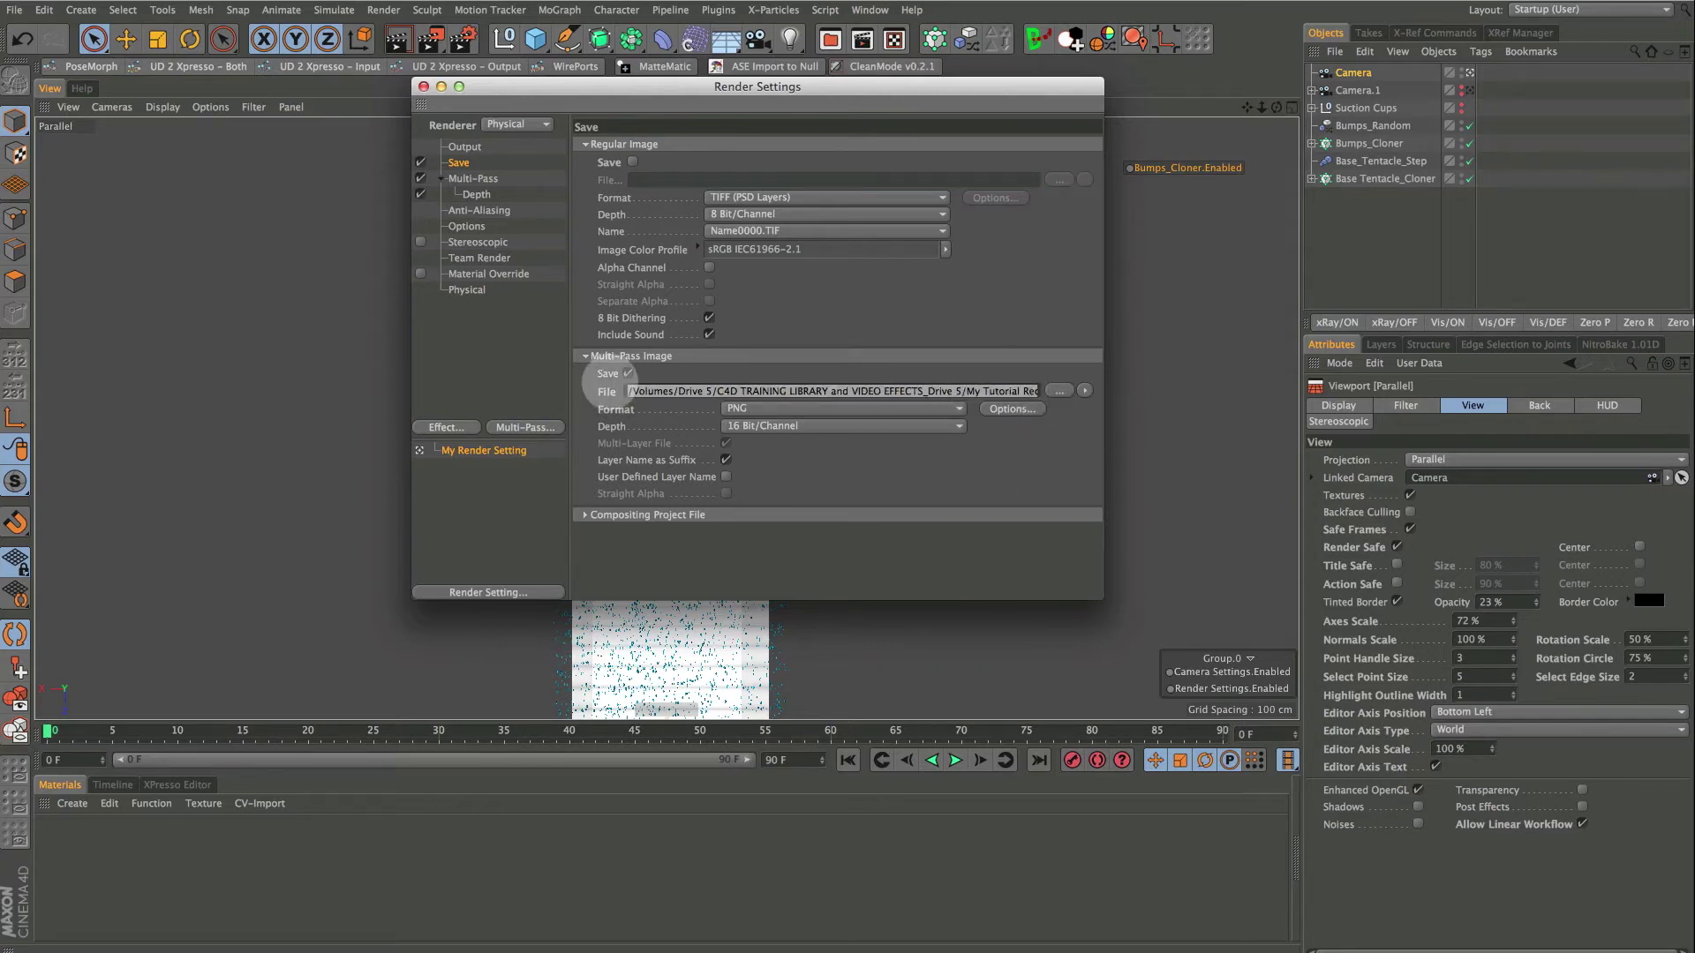
drag(650, 389, 1180, 400)
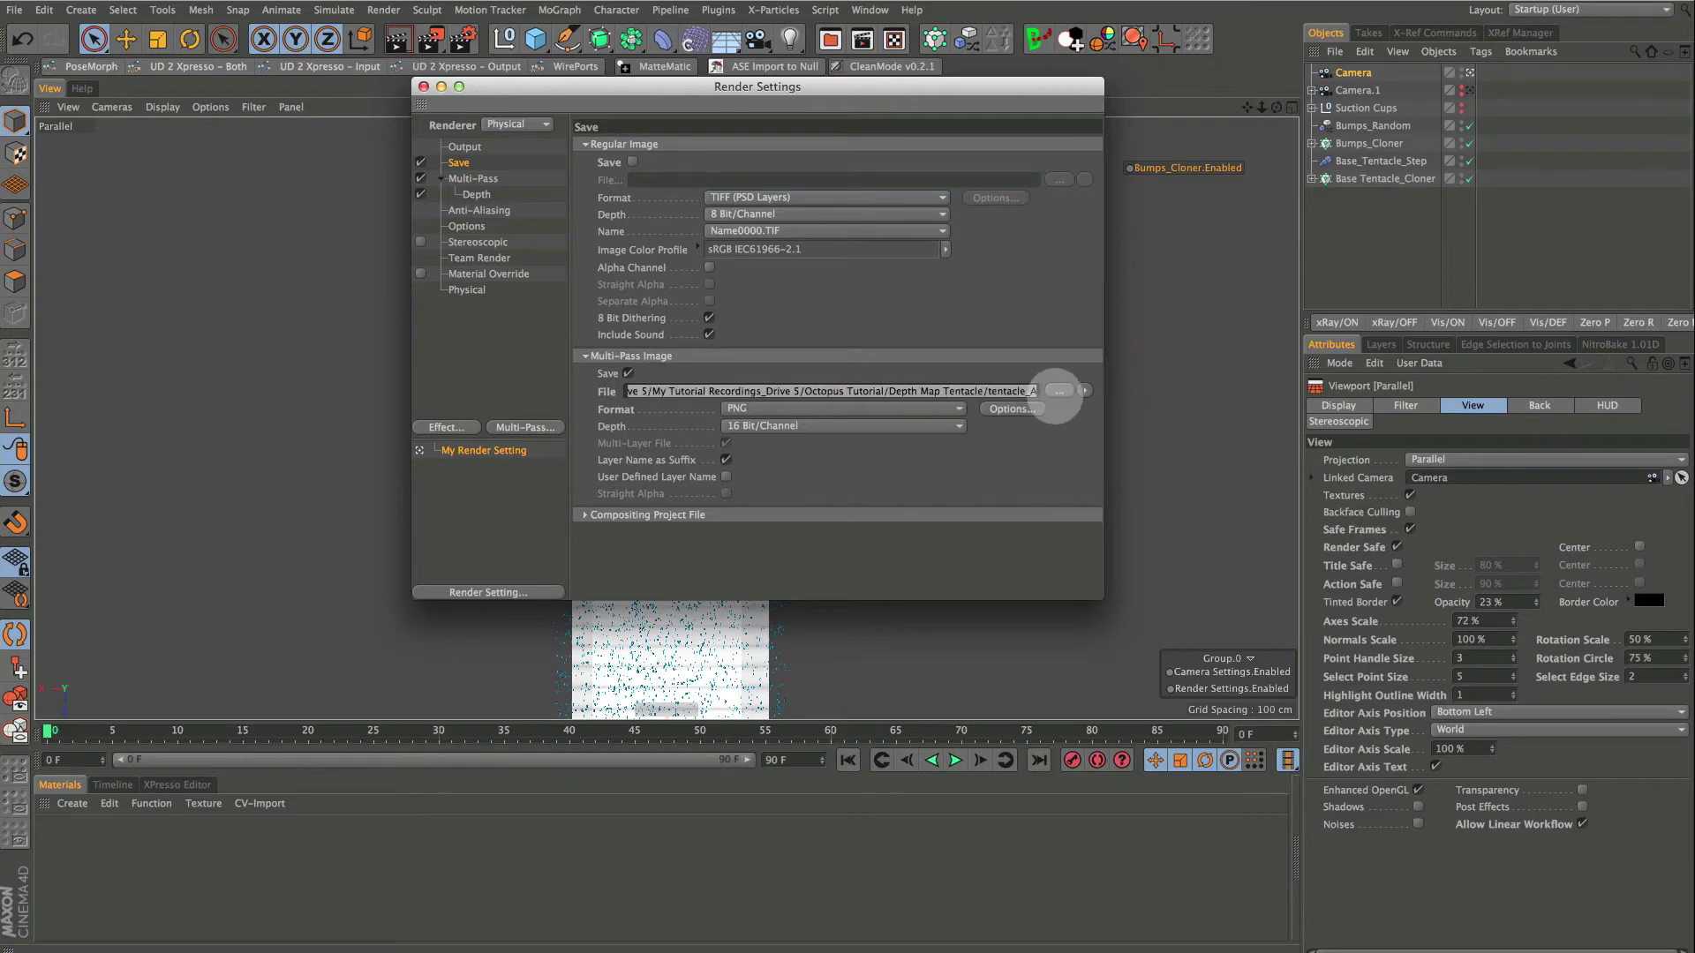
click(1038, 391)
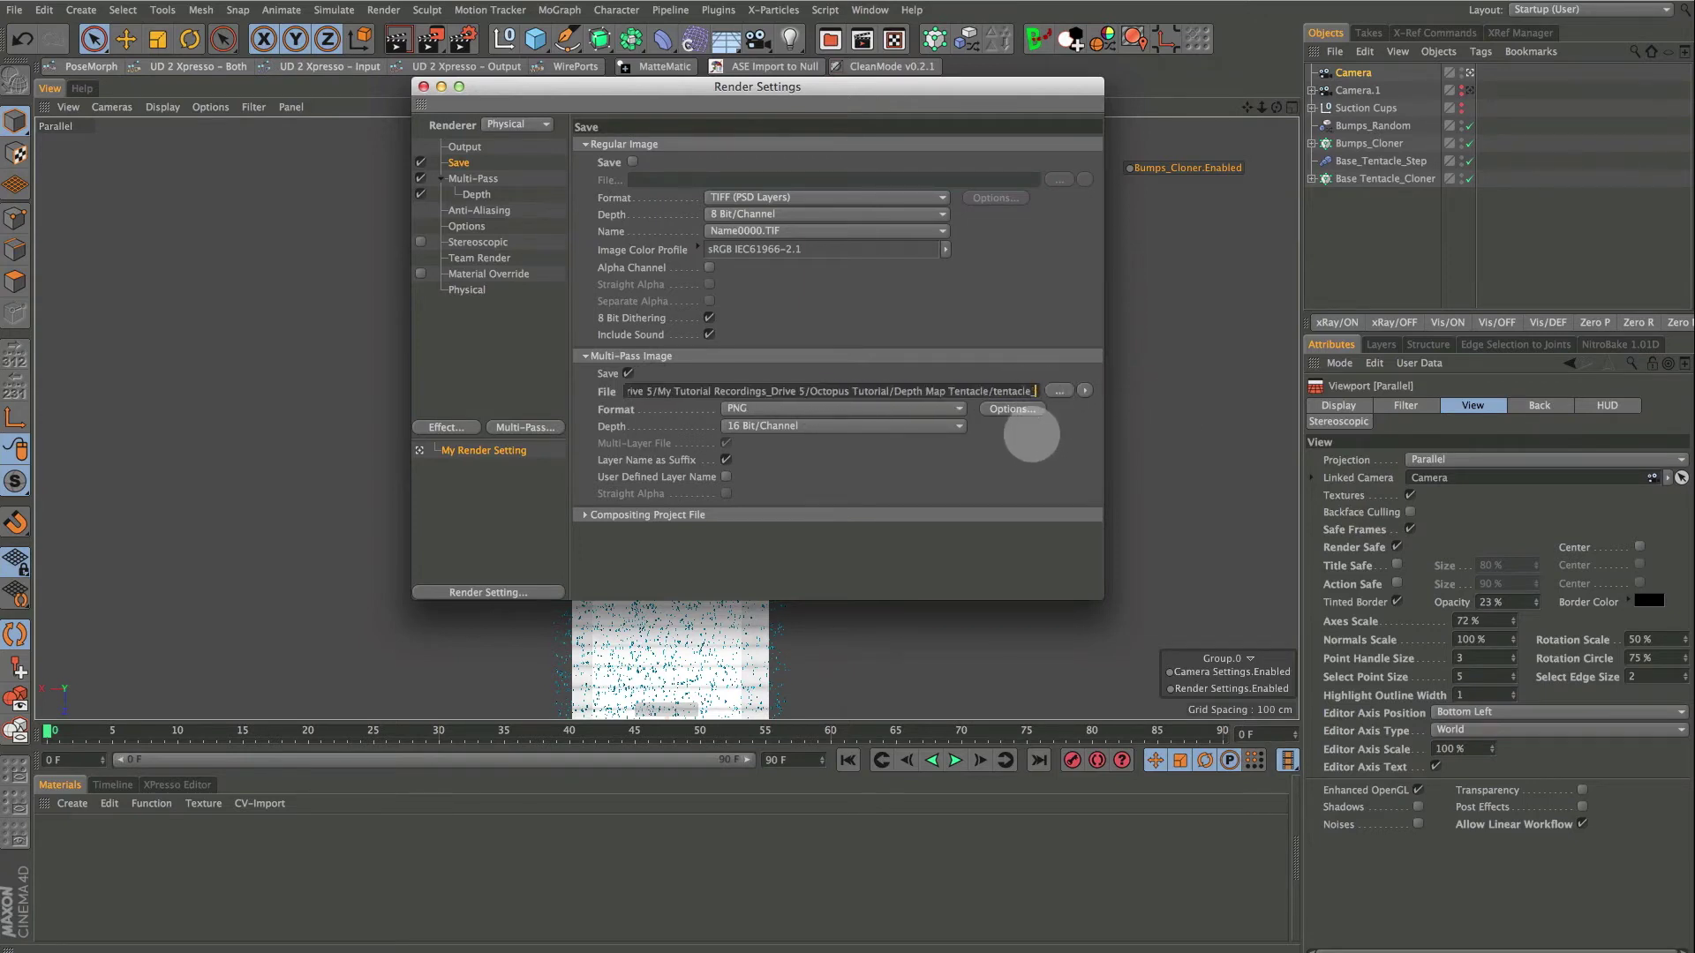
text(B)
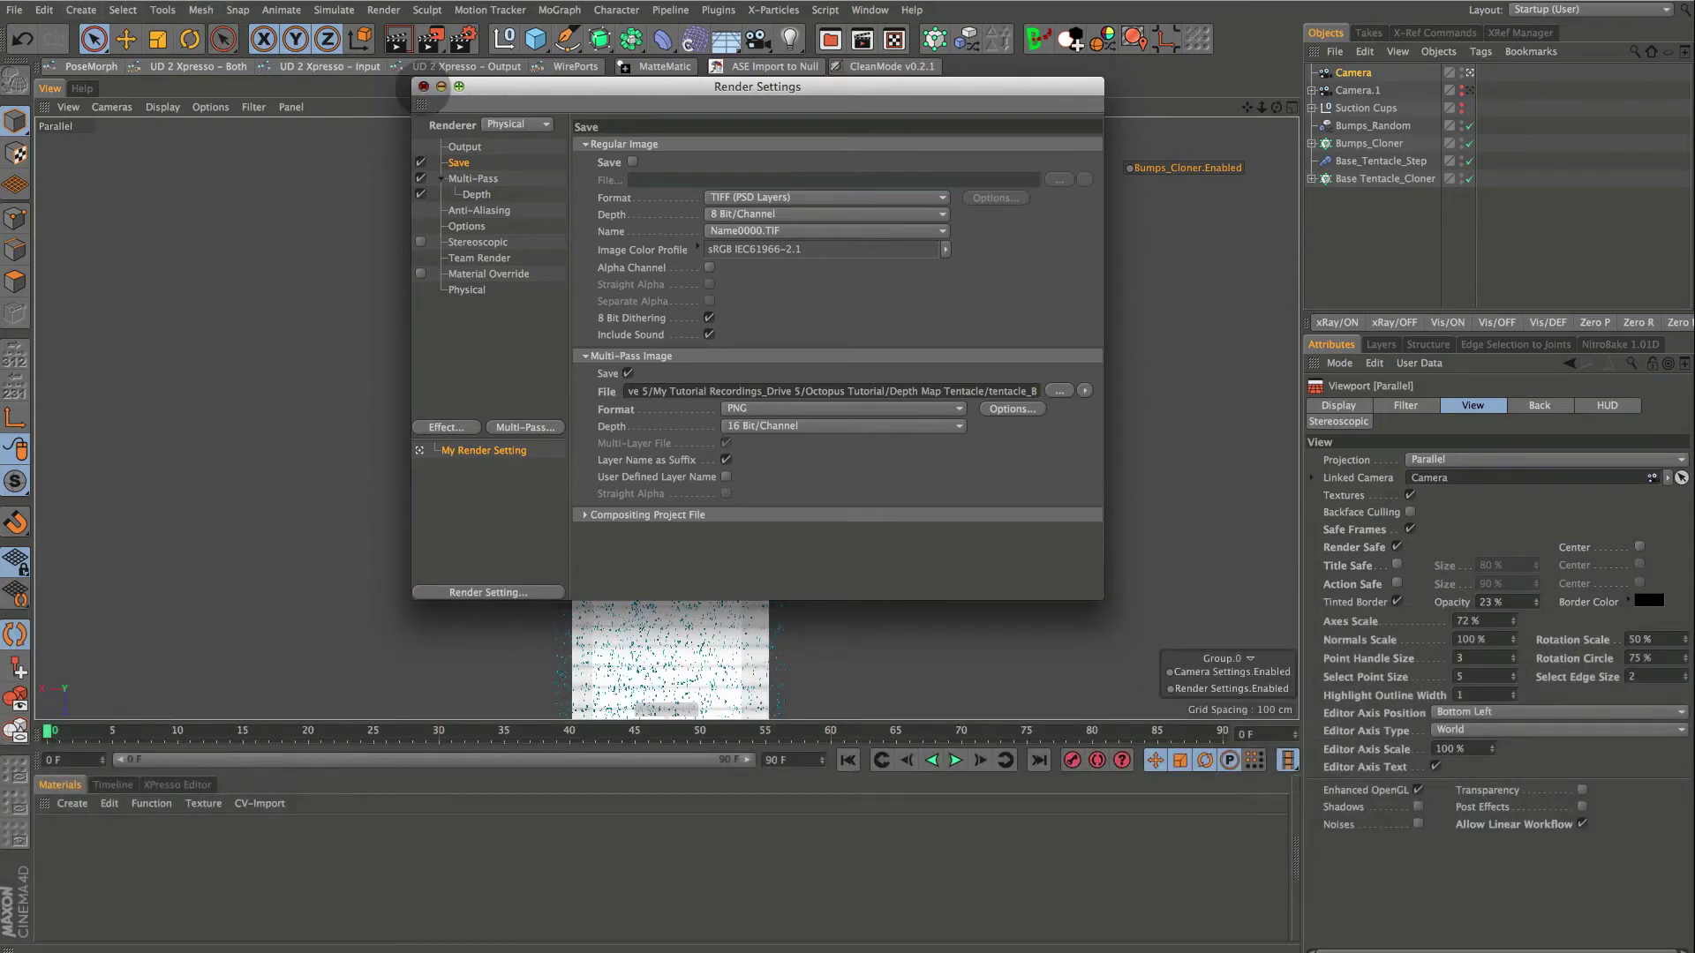
click(423, 85)
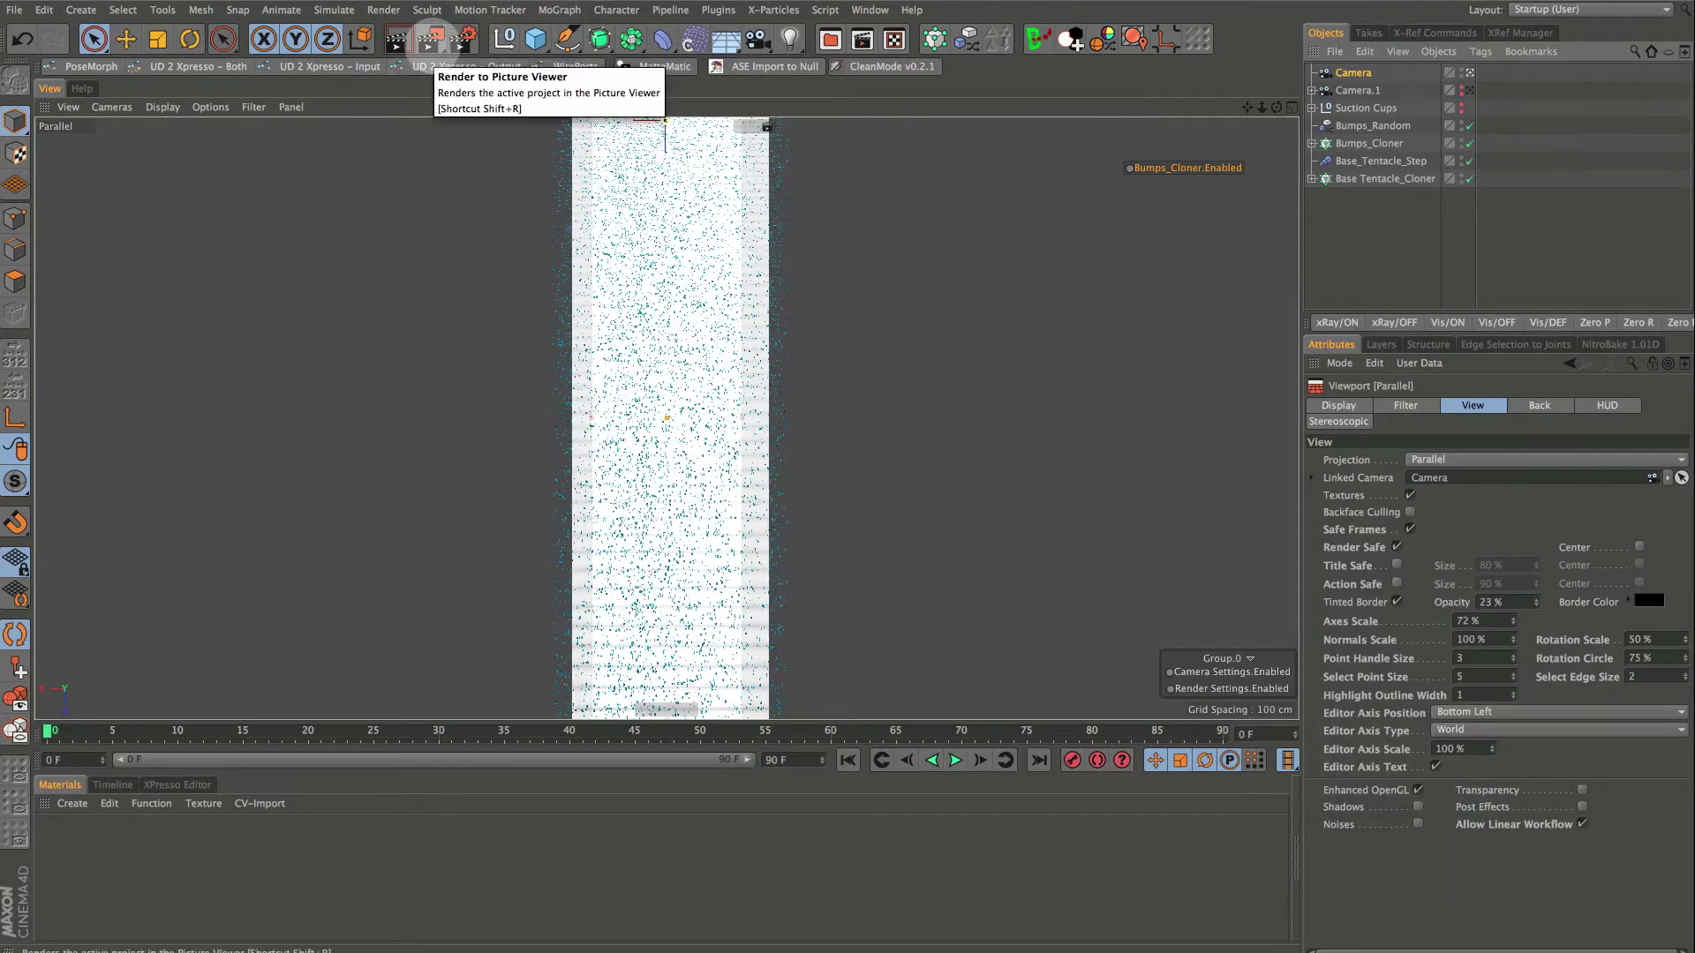
click(430, 39)
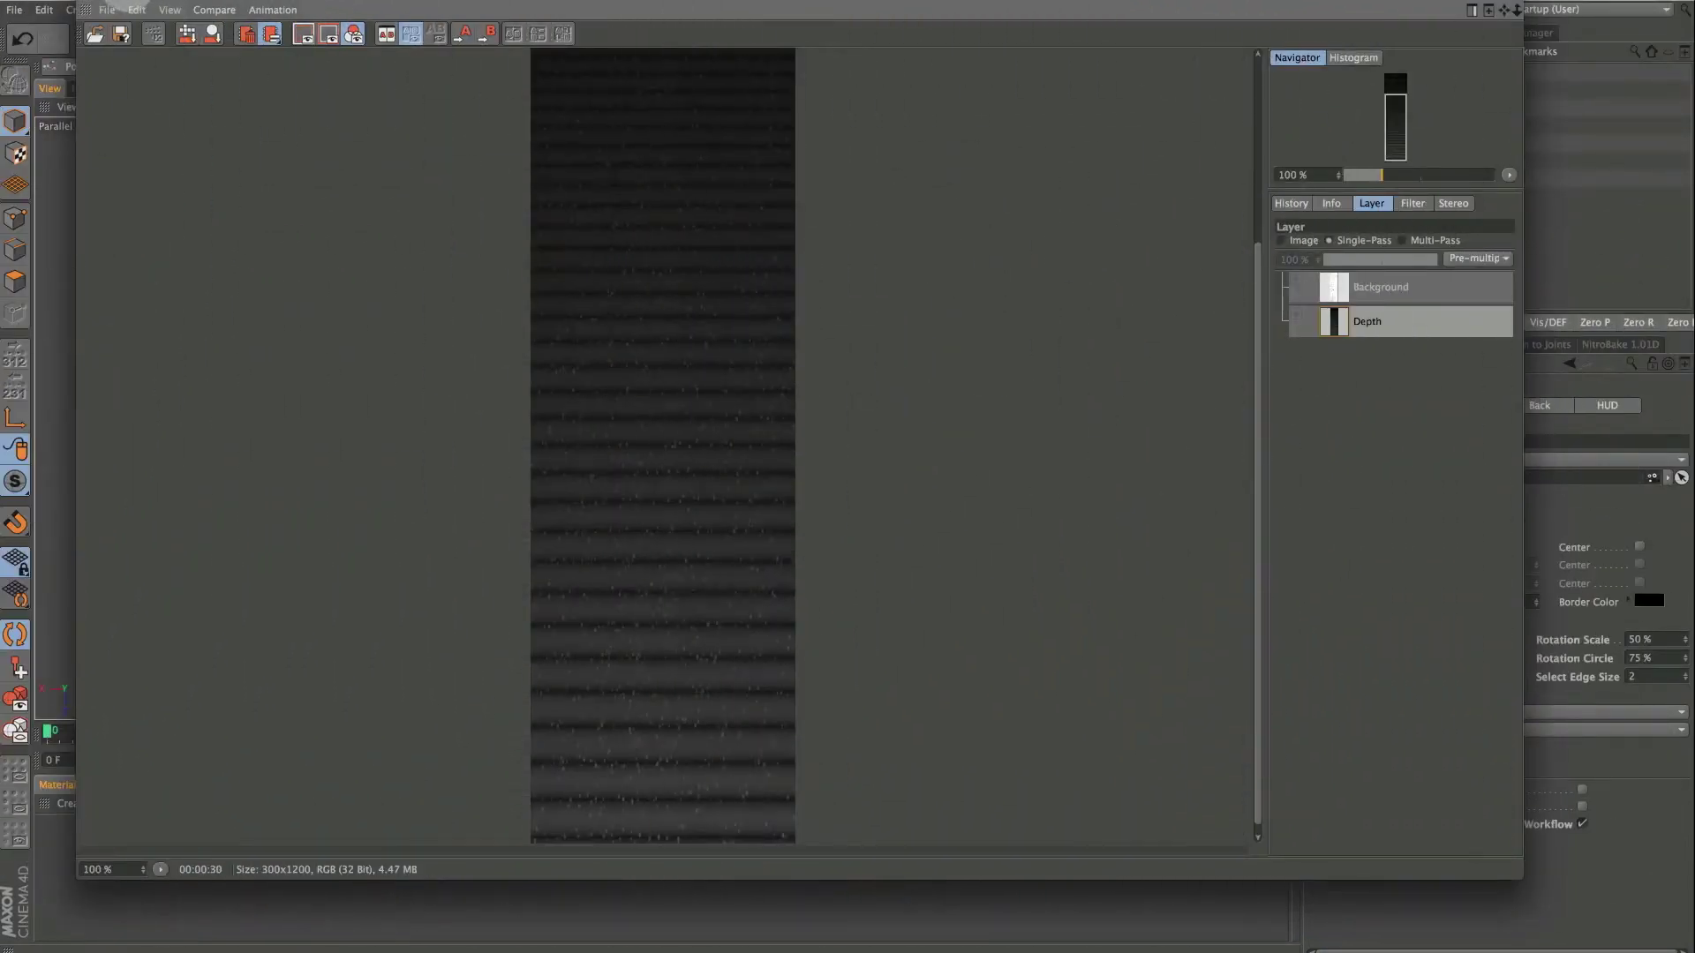
click(85, 9)
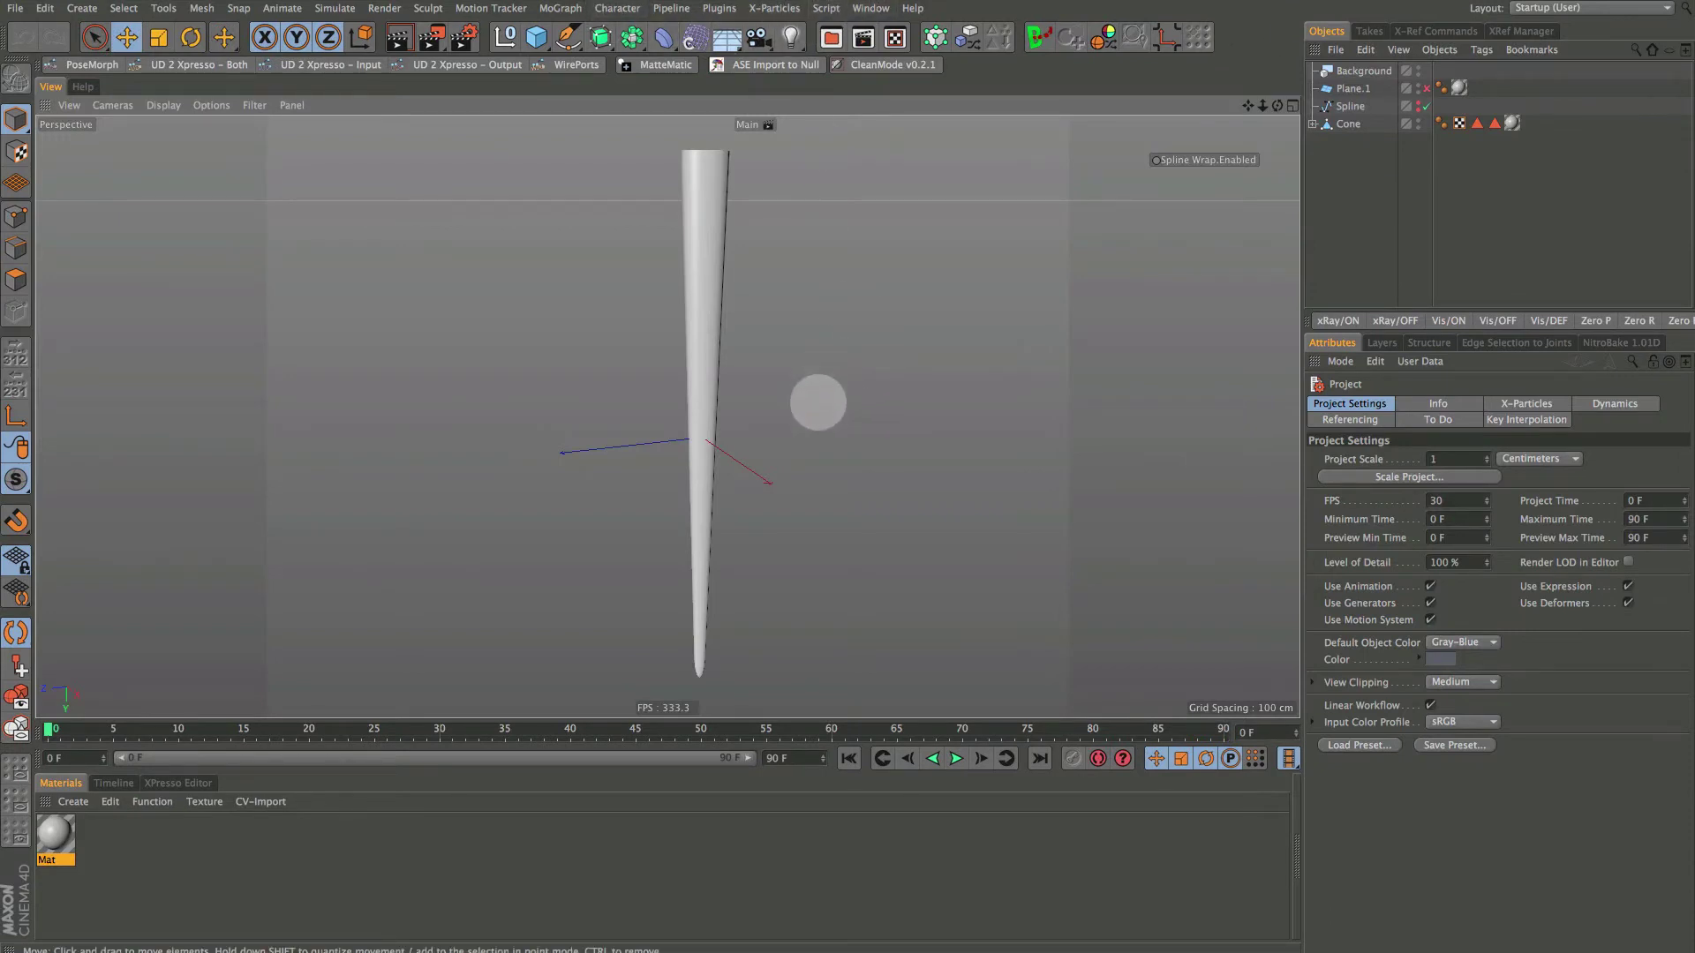
Expand the Cone's hierarchy and delete the Cone's texture tag
alt+drag(824, 383, 791, 284)
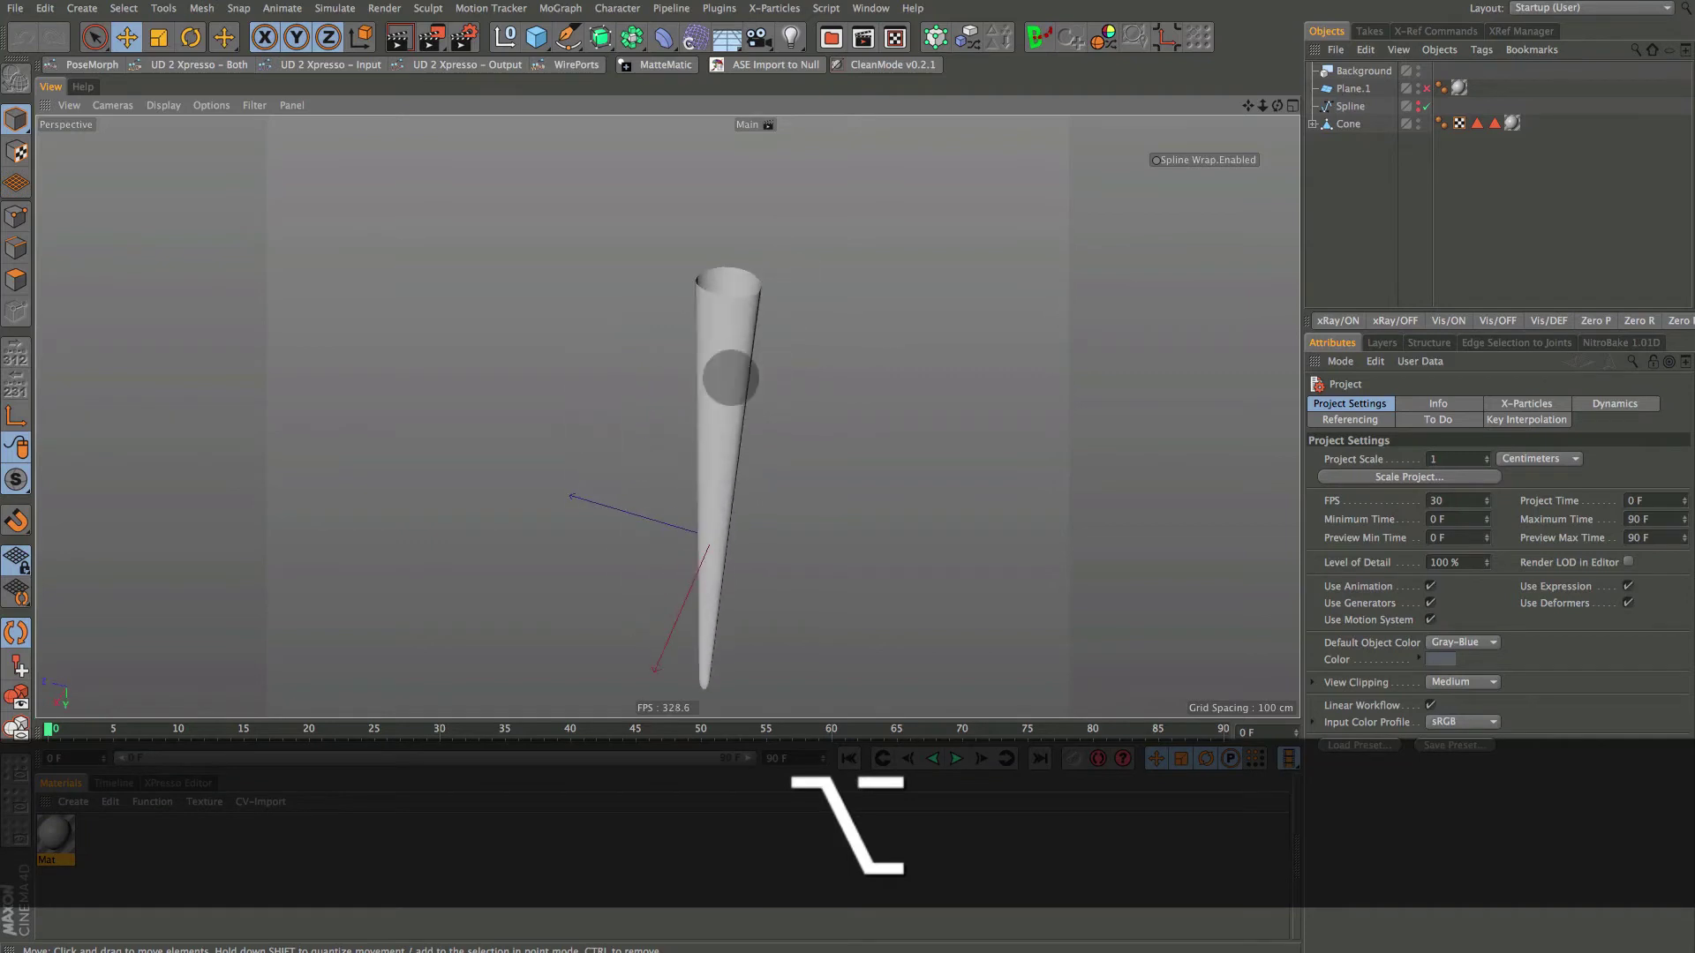
alt+drag(730, 378, 727, 341)
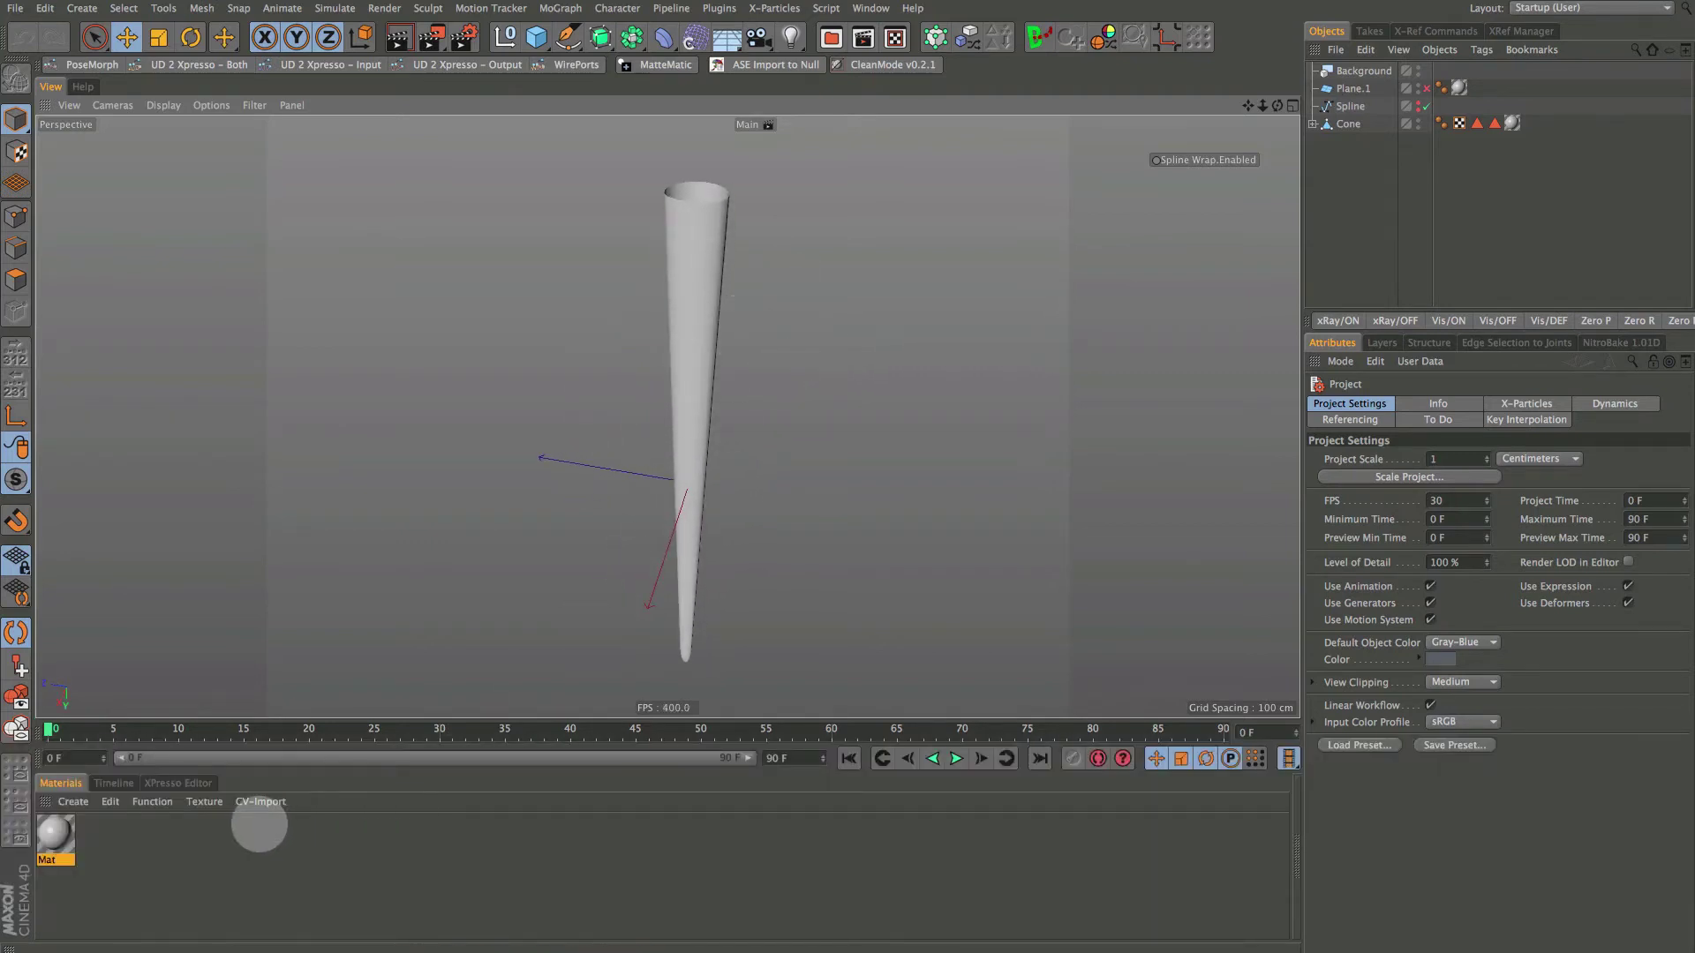
click(1313, 124)
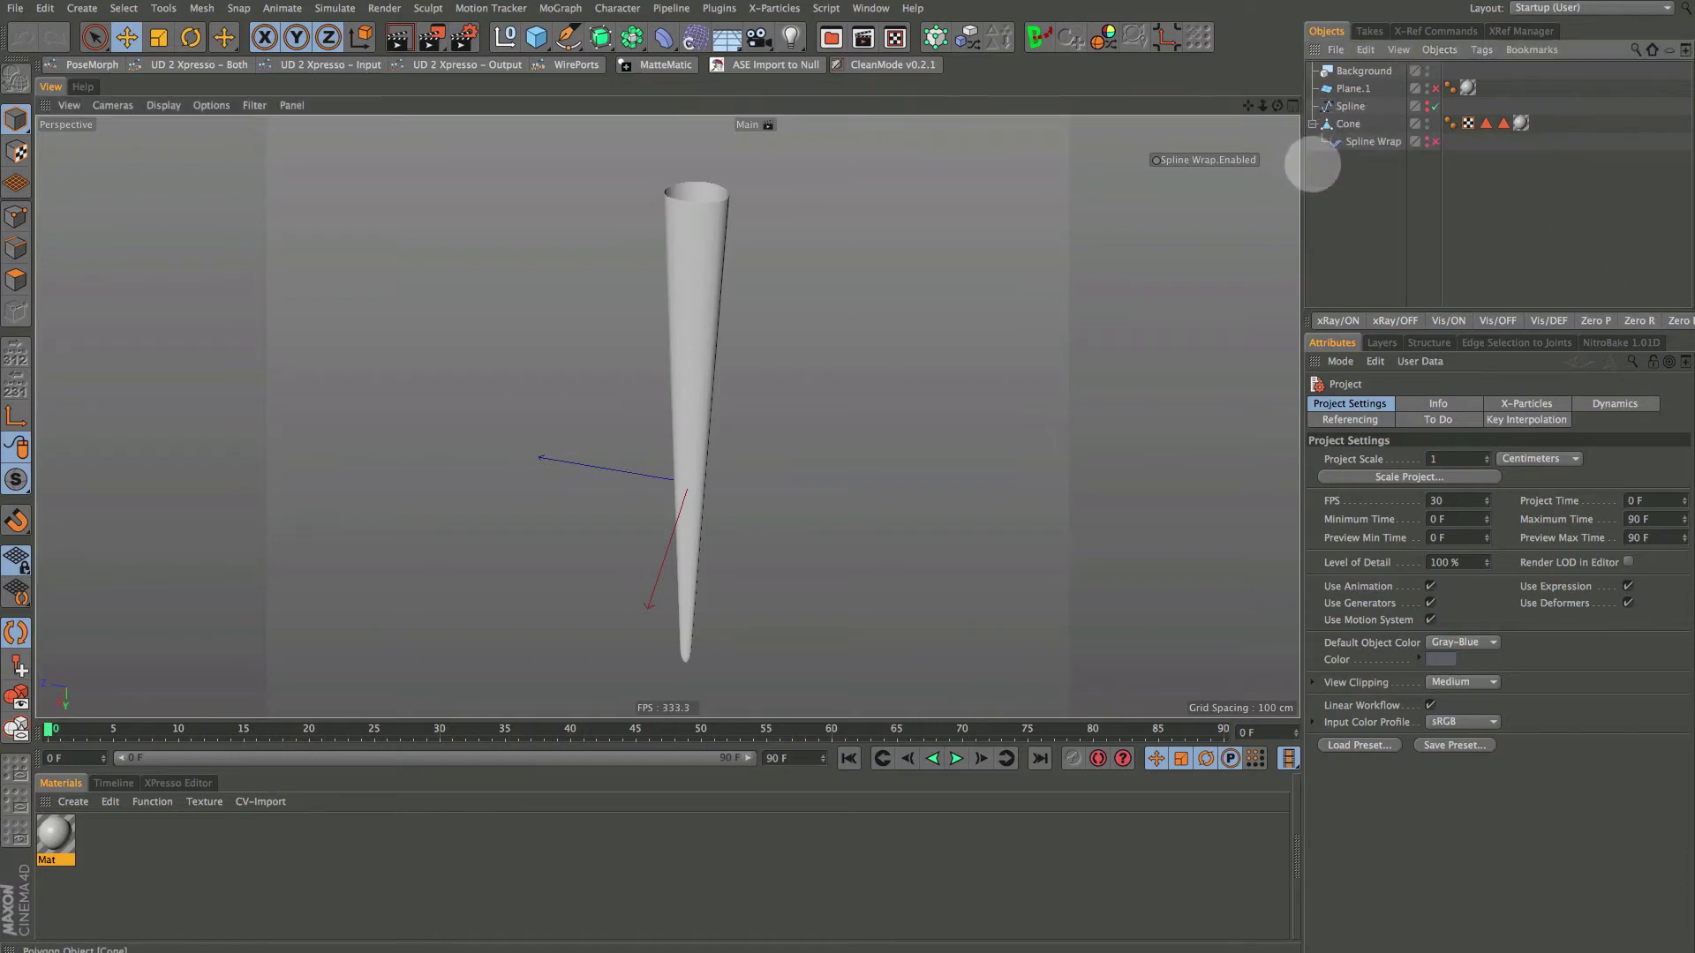
click(1520, 123)
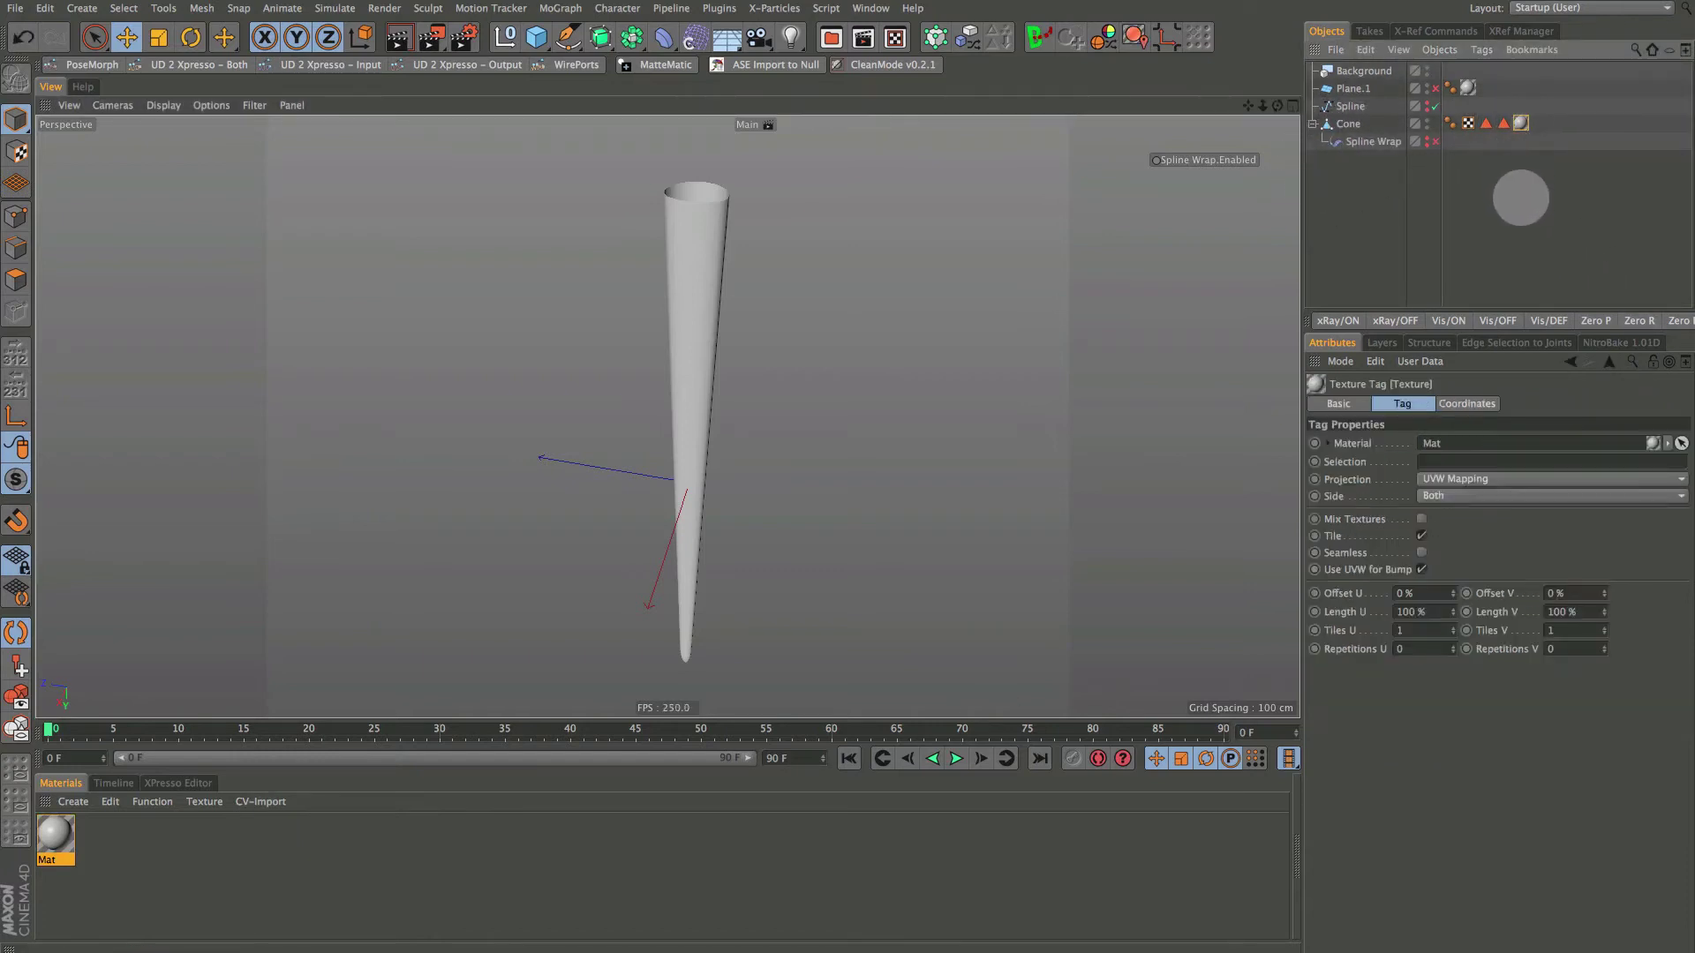
key(Delete)
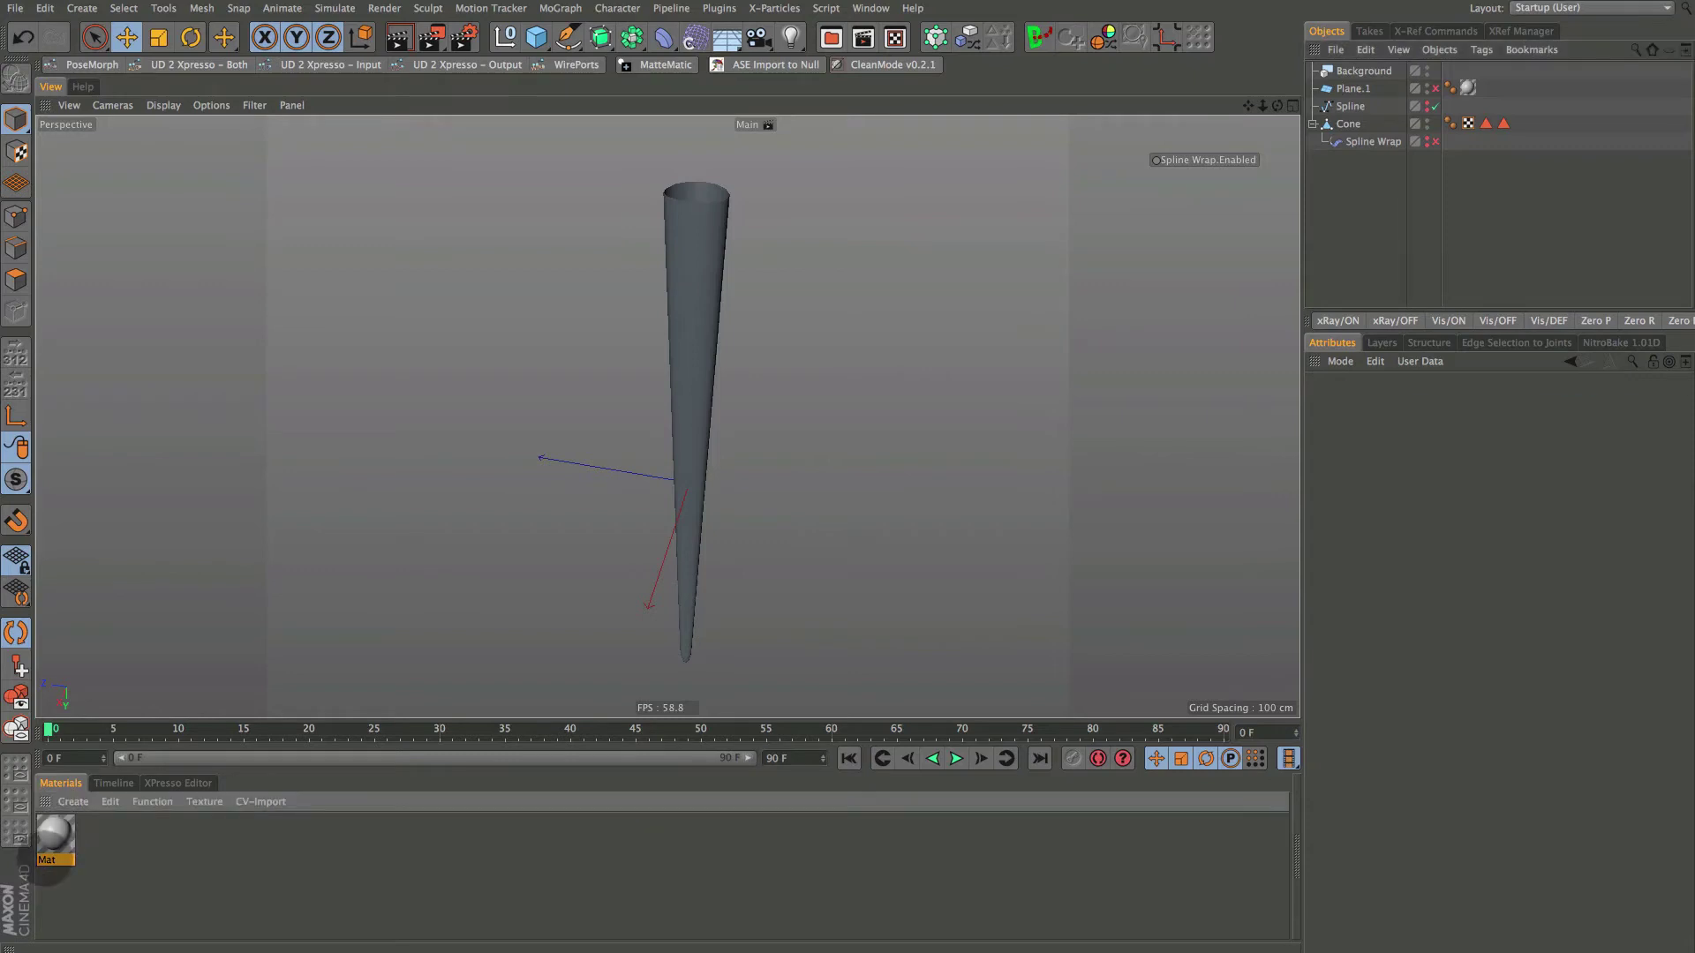
Rename the existing material Mat as "suction cups"
double_click(48, 859)
text(sucti)
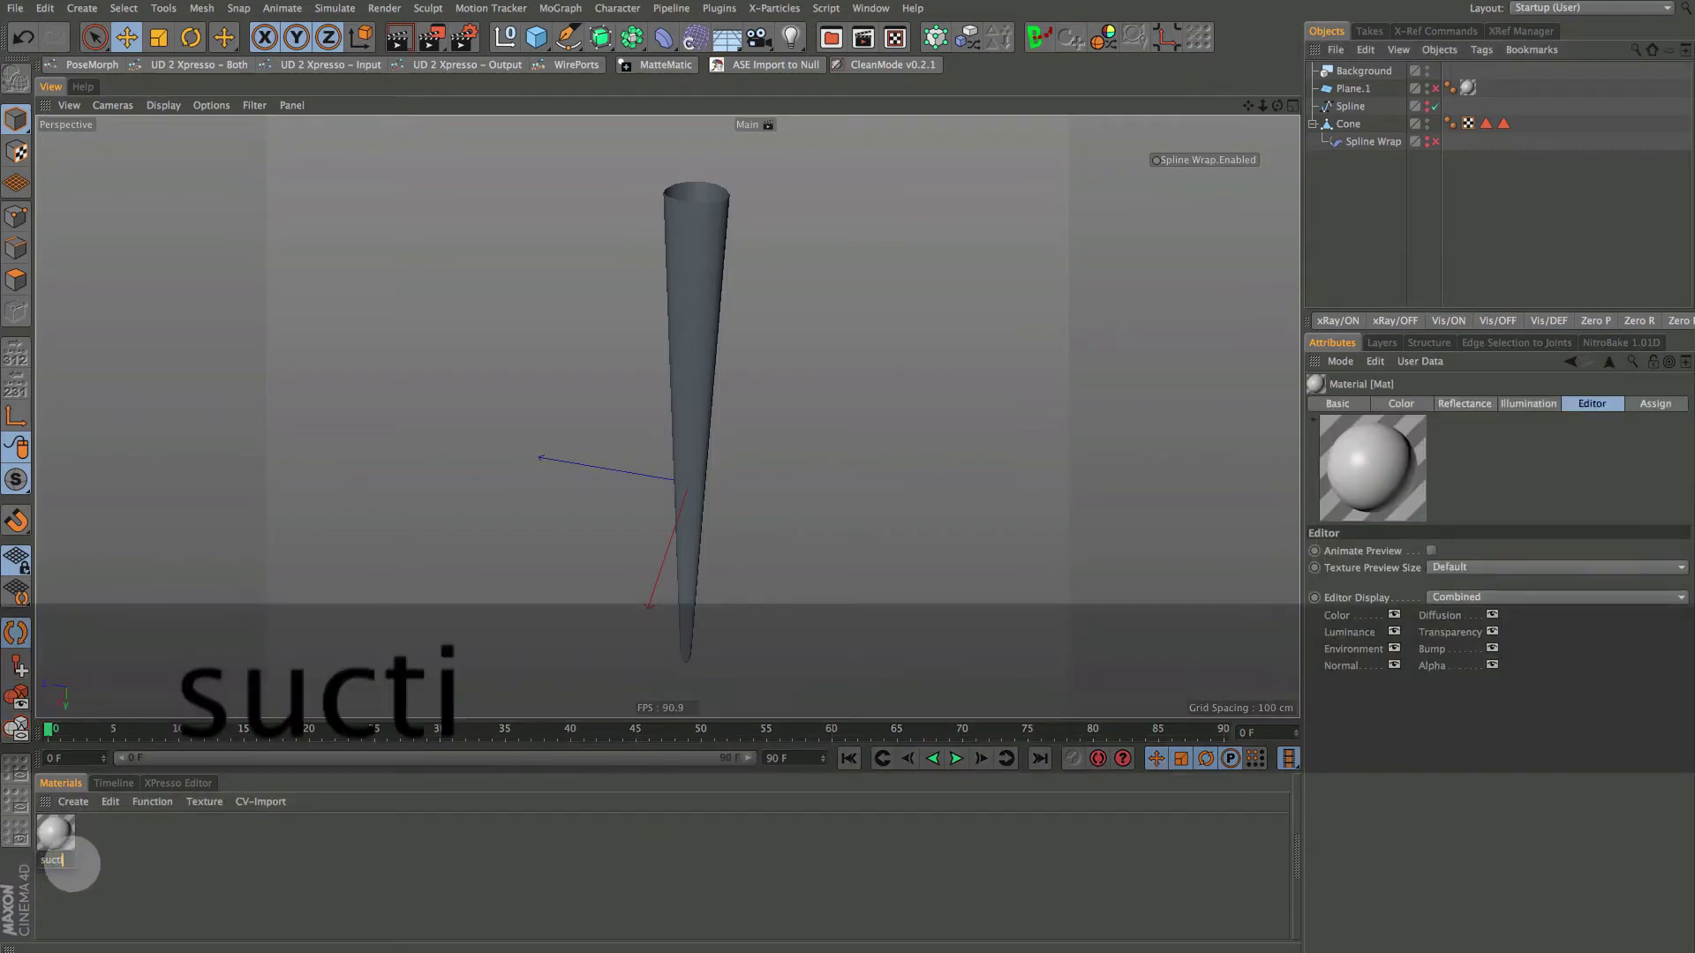
text(on cups)
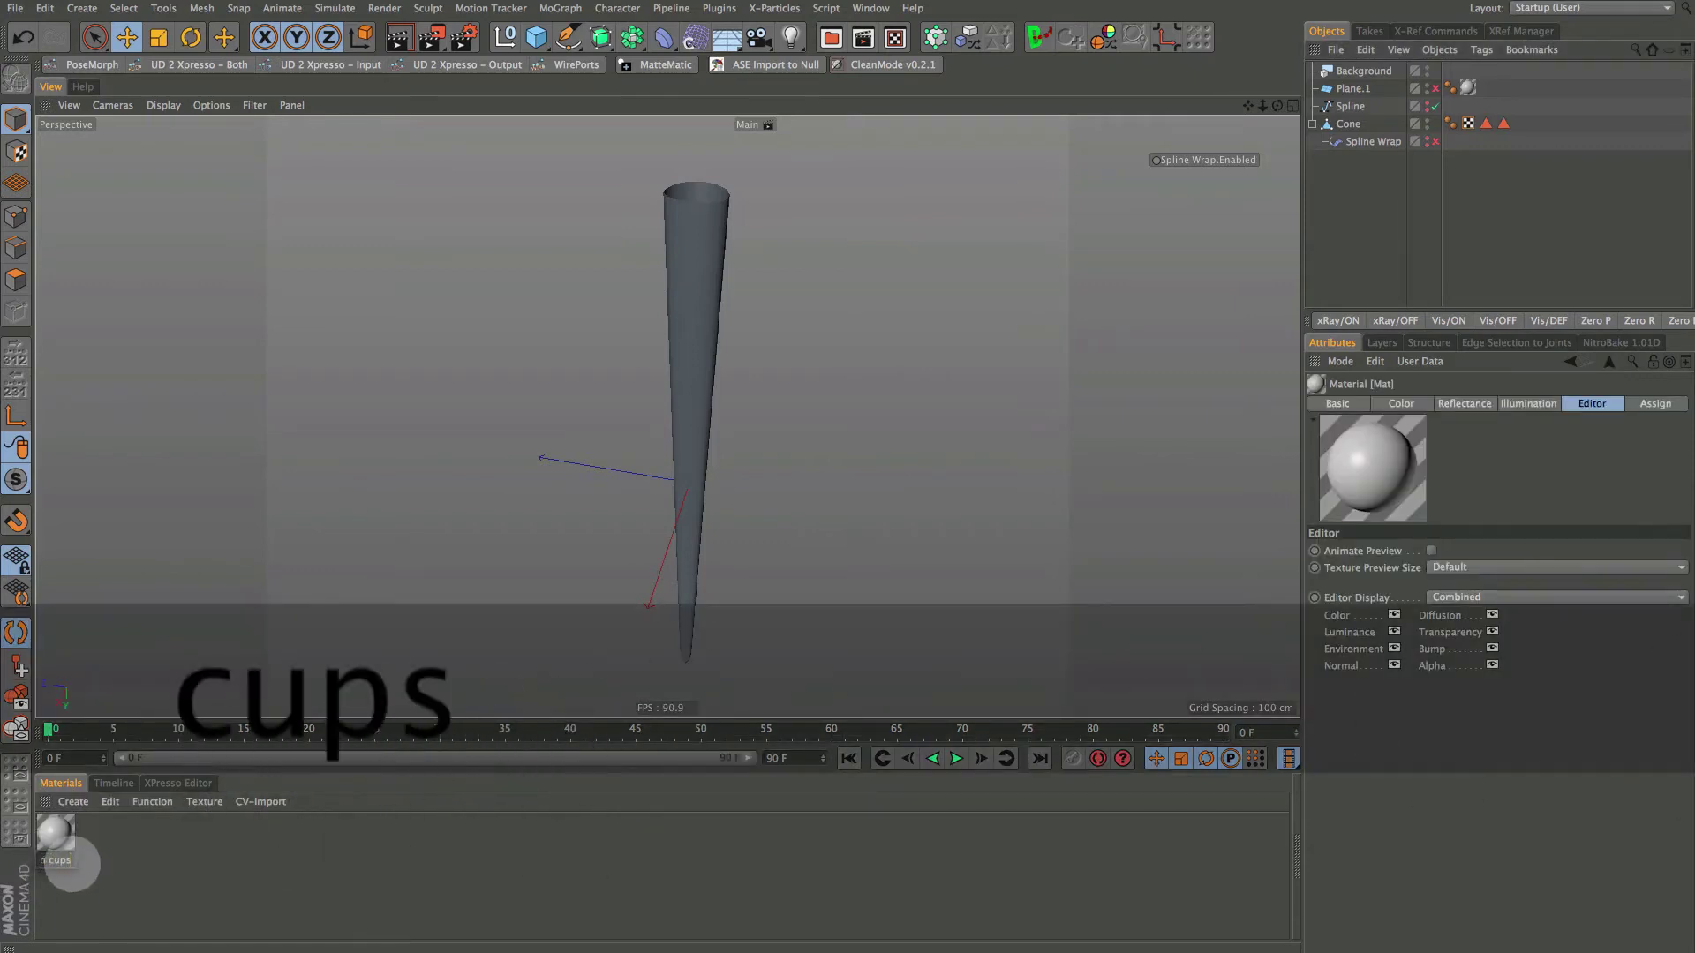
click(83, 839)
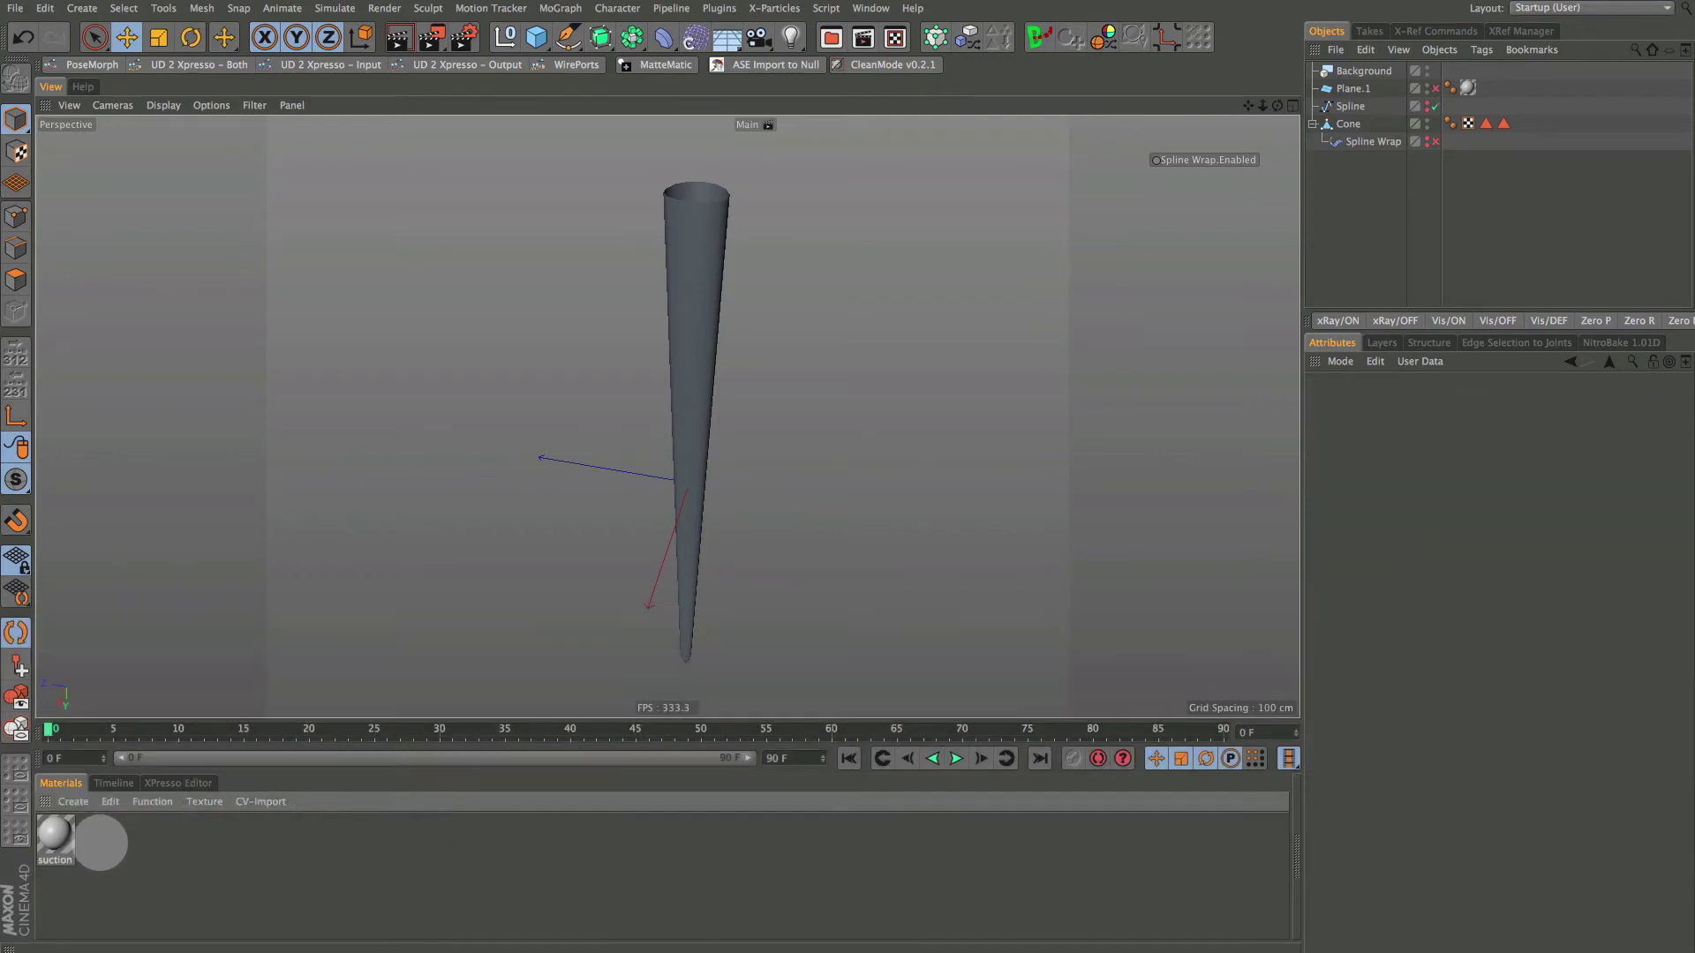
Duplicate the suction cups material and rename the first of the two materials as B
key(ctrl)
ctrl+drag(49, 832, 50, 835)
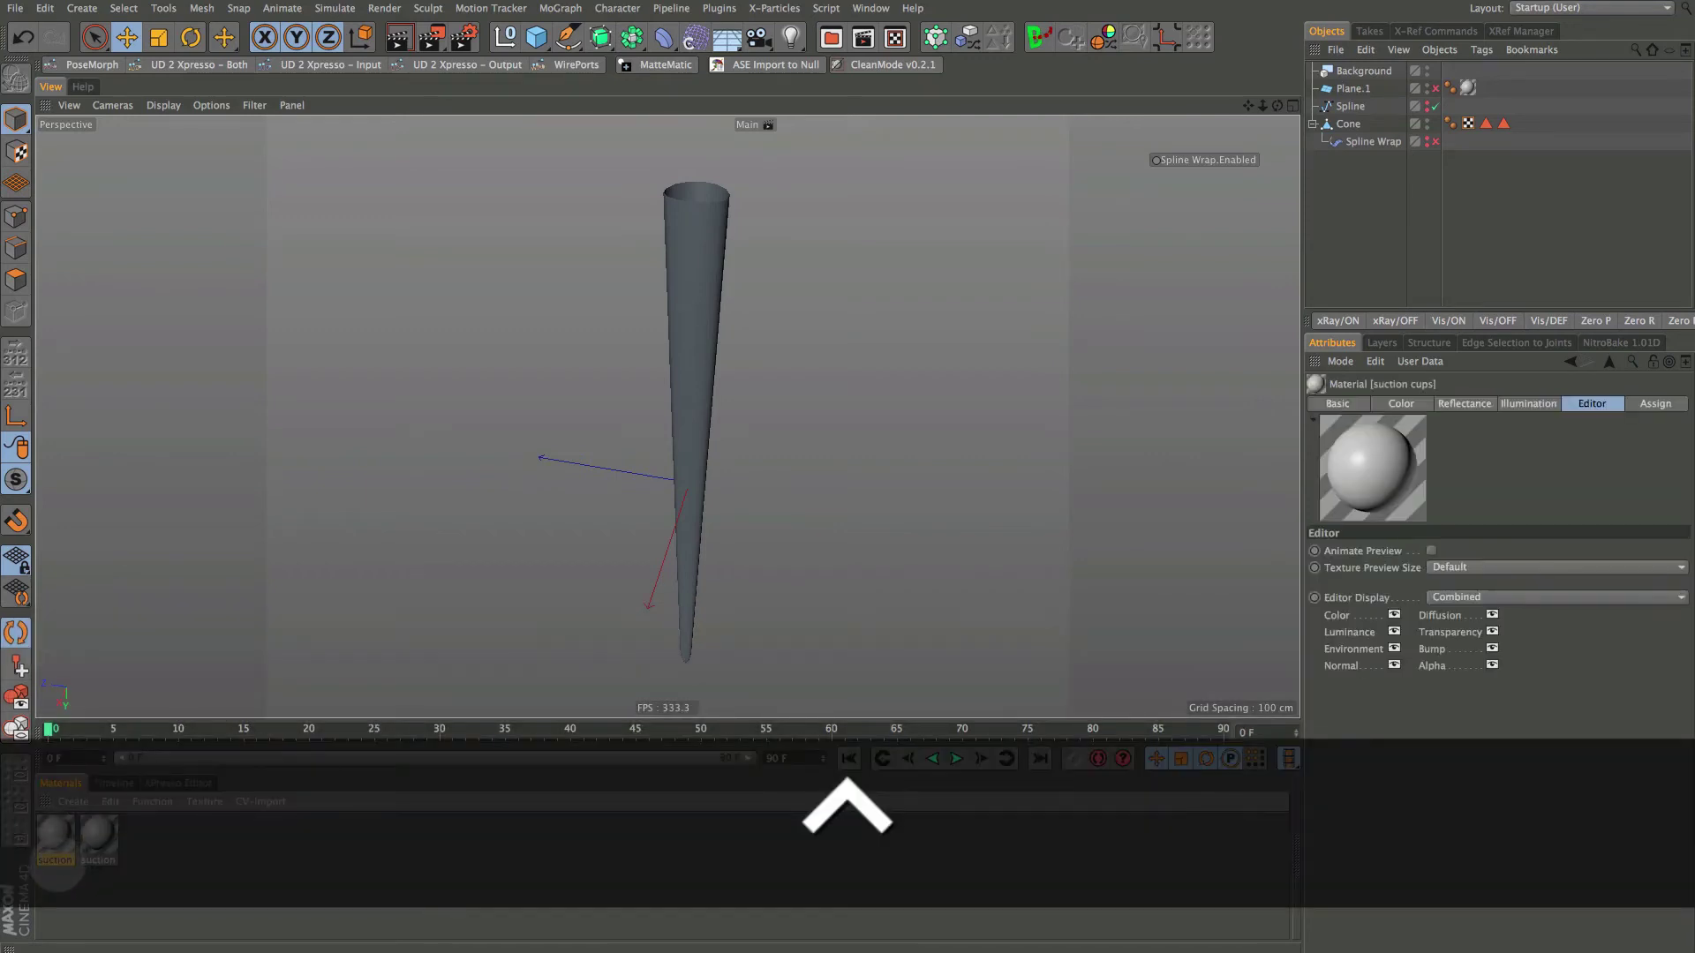
double_click(56, 862)
text(ten)
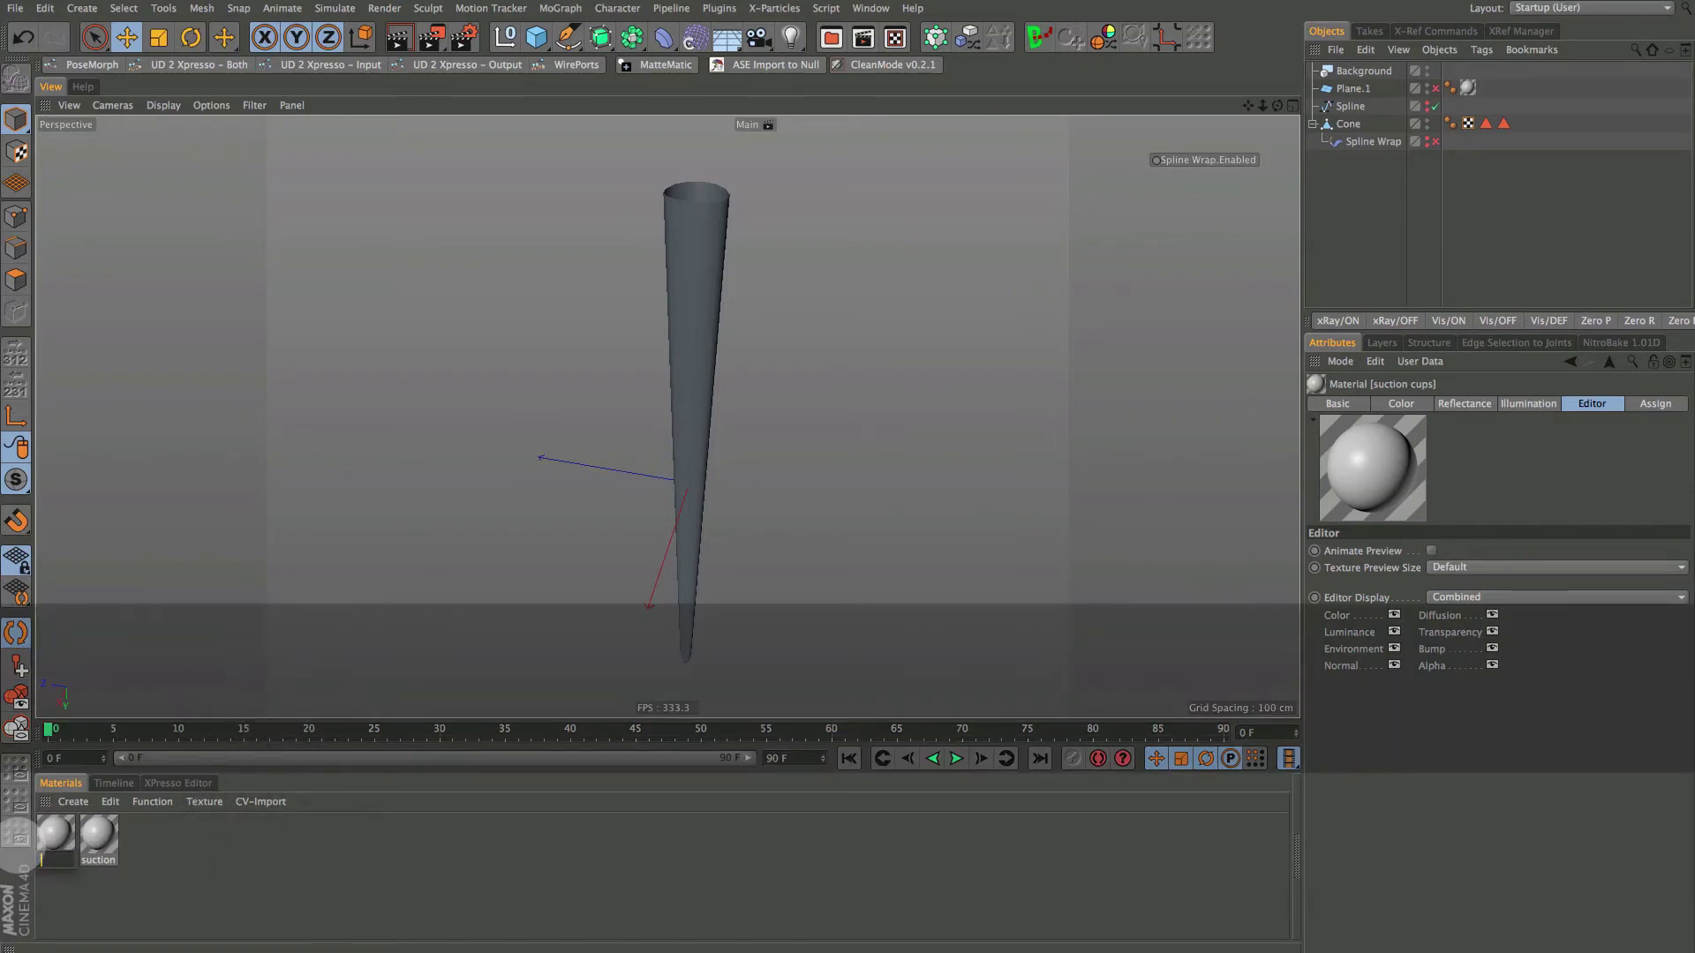
key(Return)
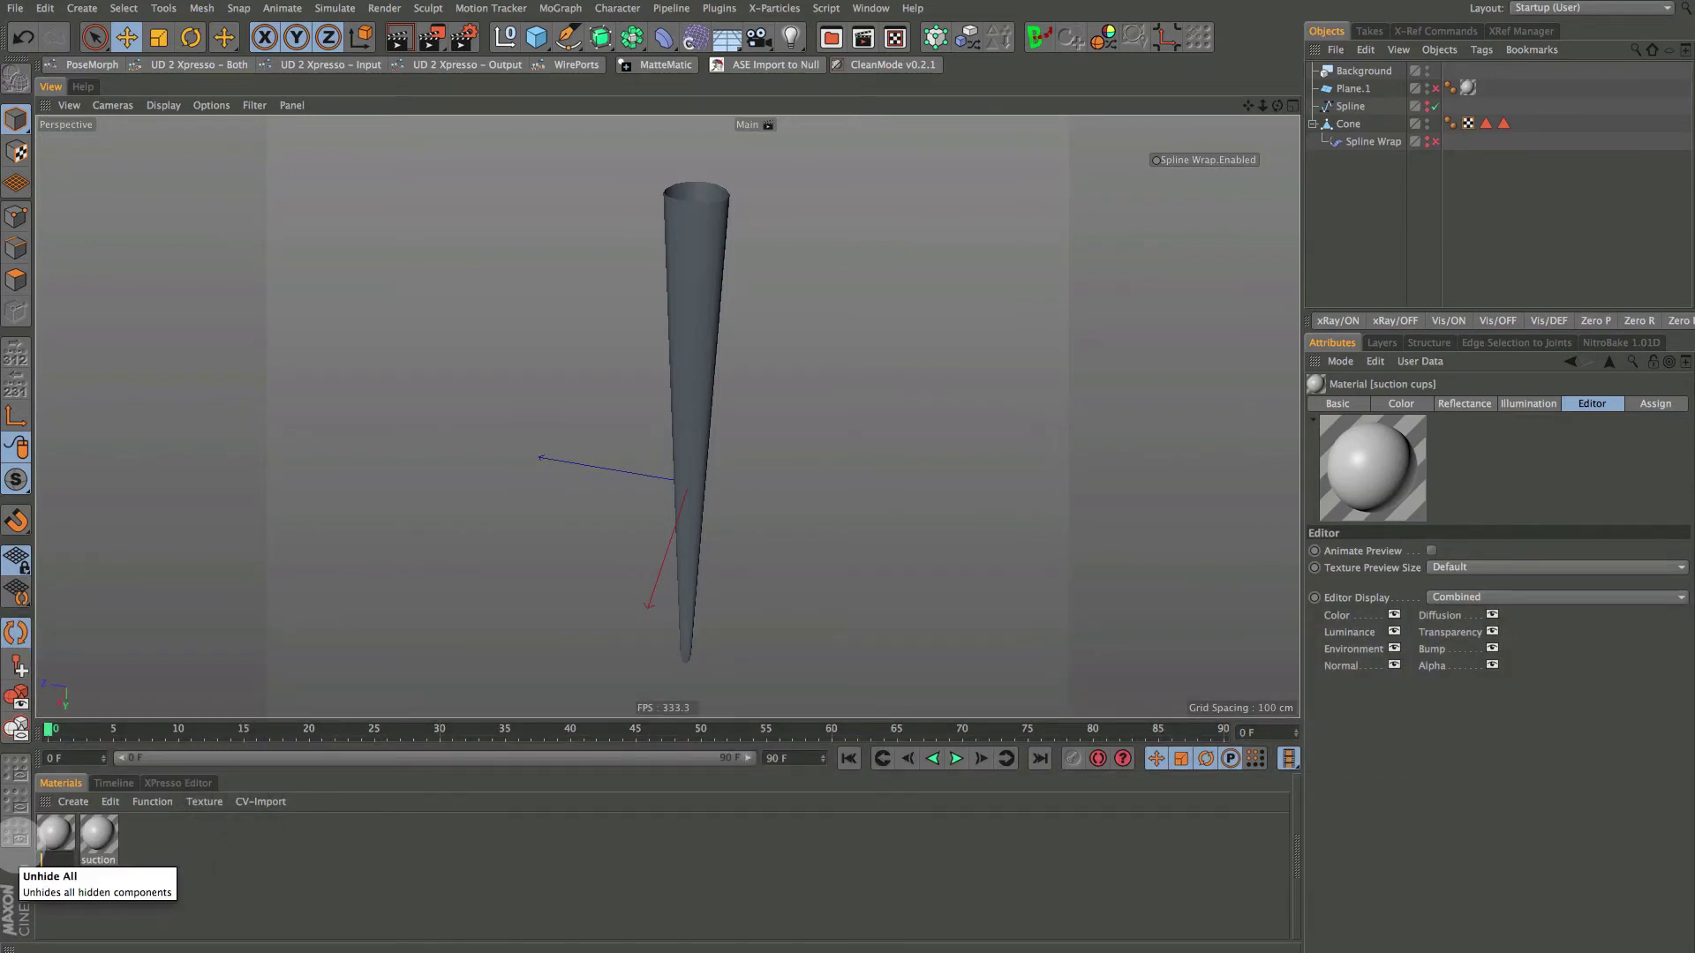
text(B)
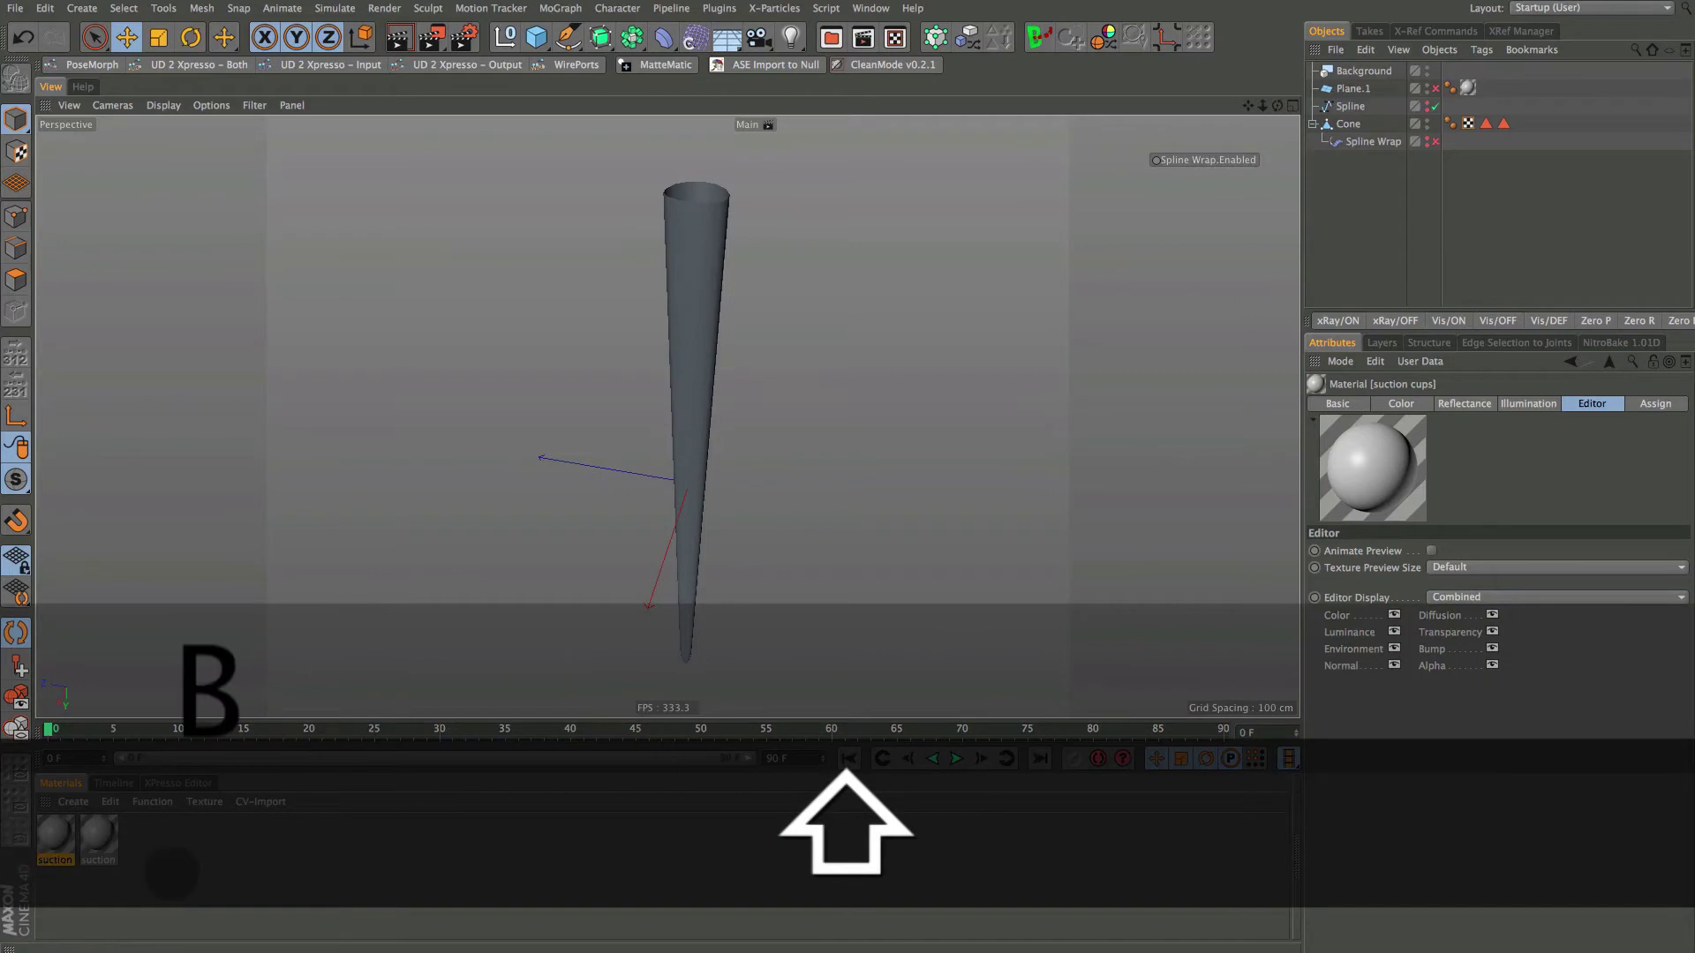
Rename the second material as "suction cups A" and close the Material Editor
double_click(98, 835)
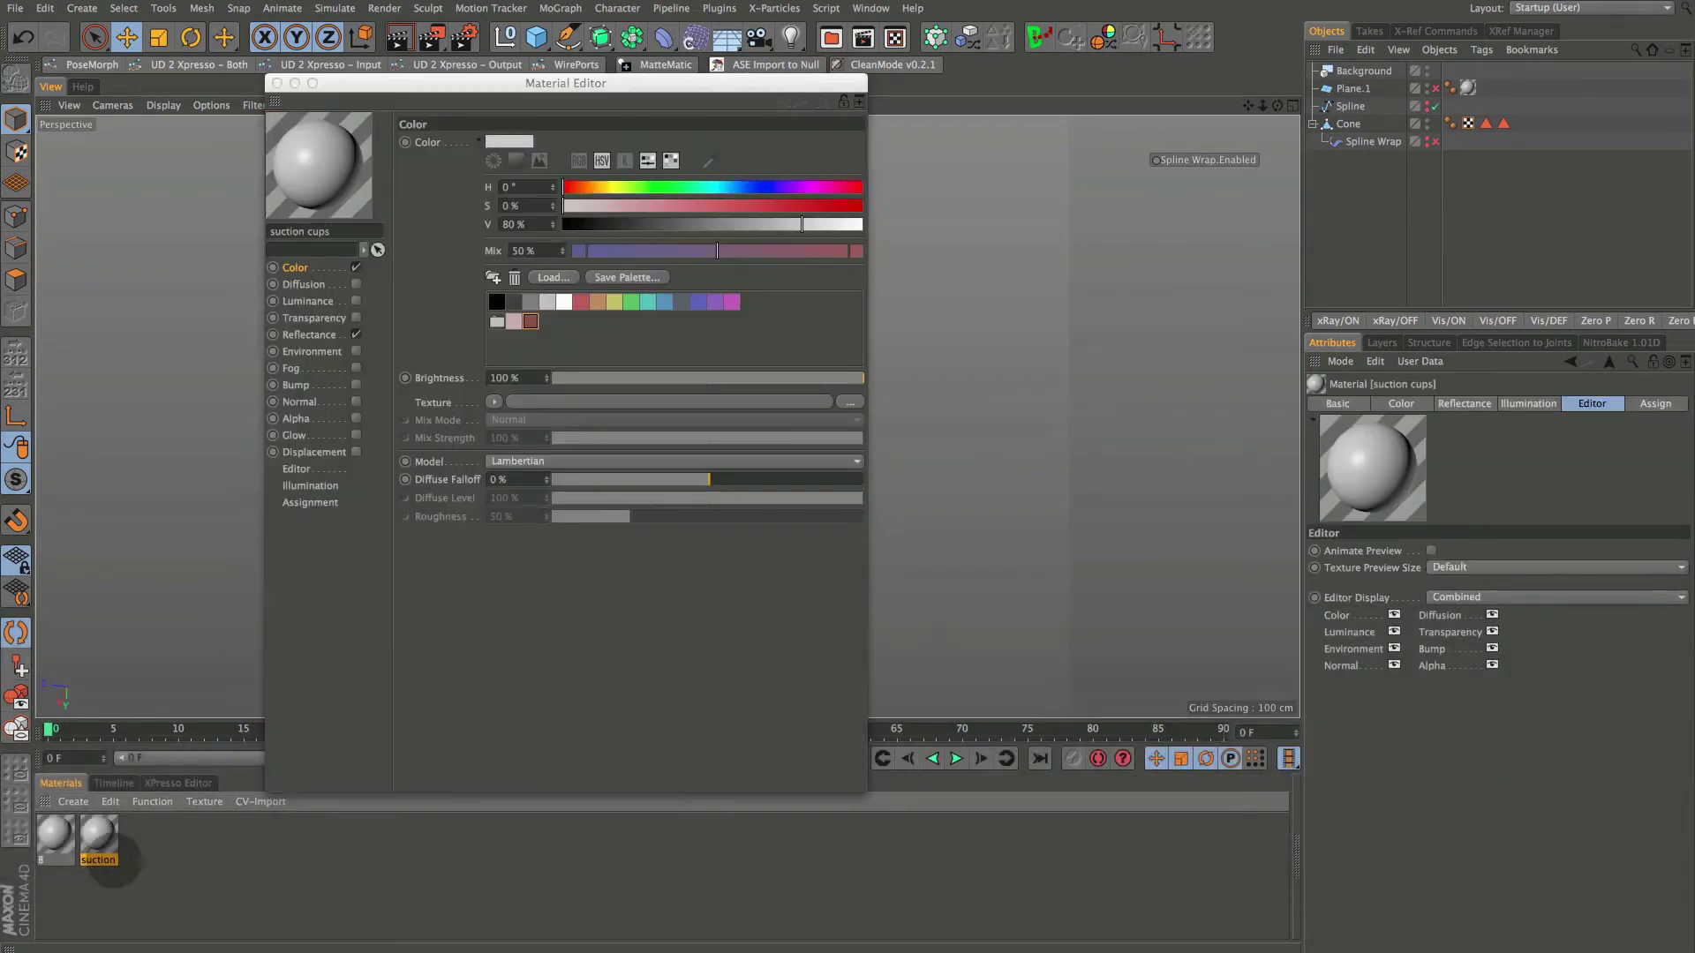
double_click(110, 859)
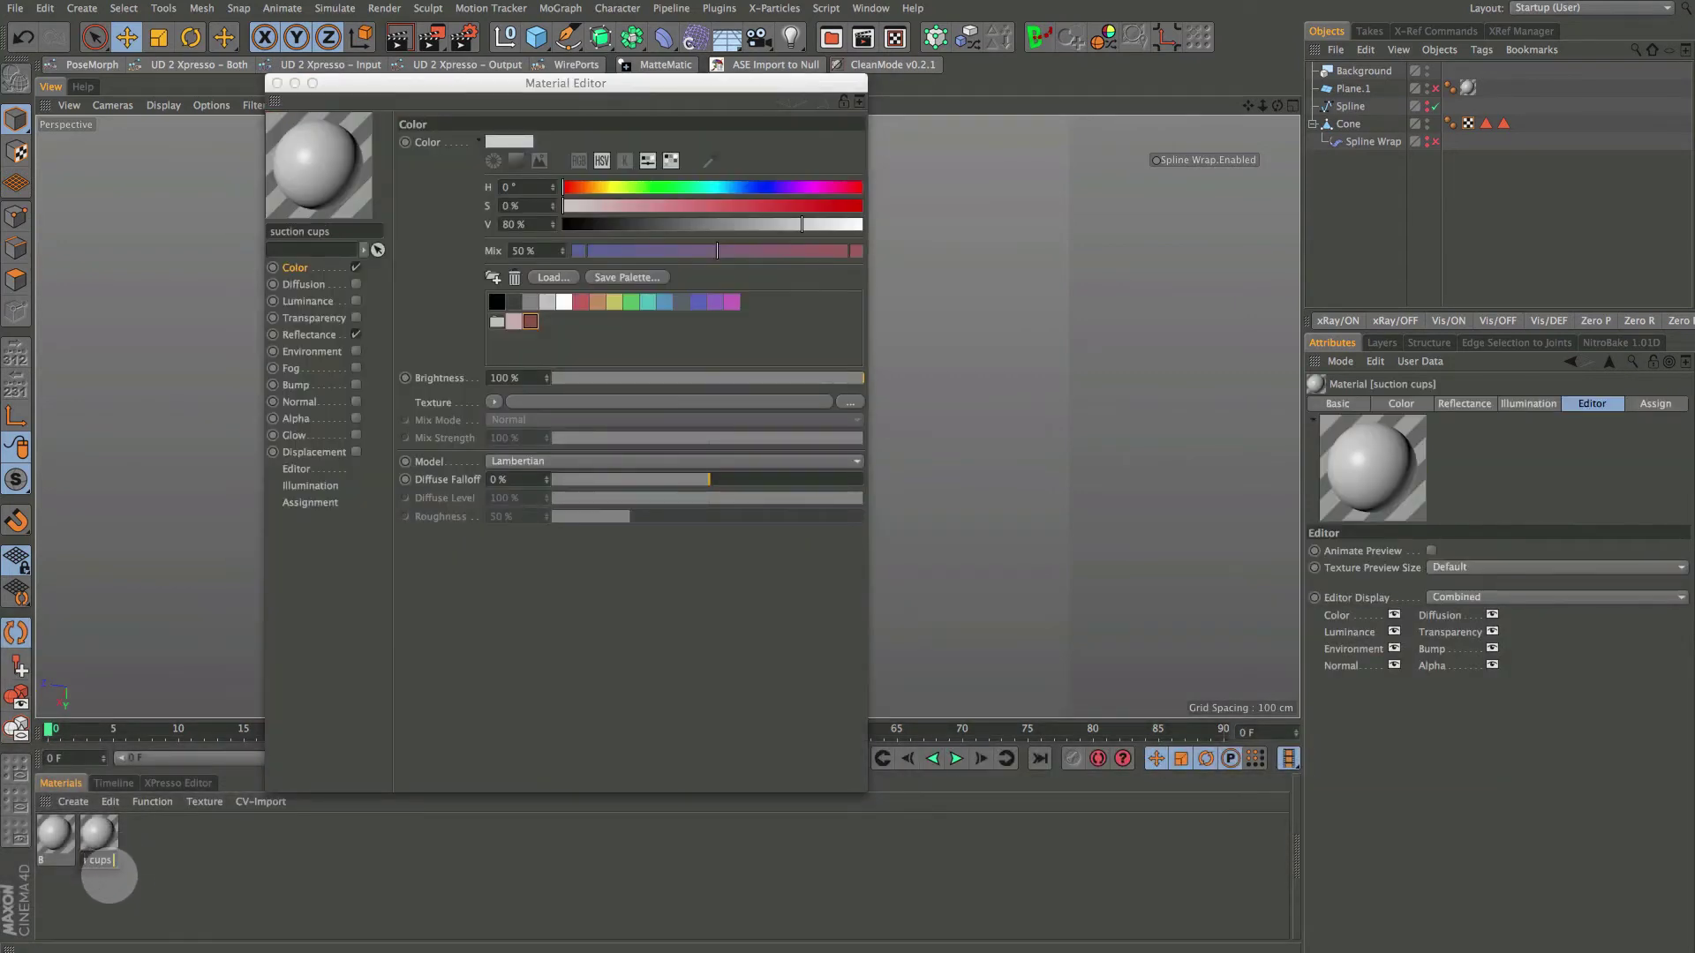
text(A)
click(146, 873)
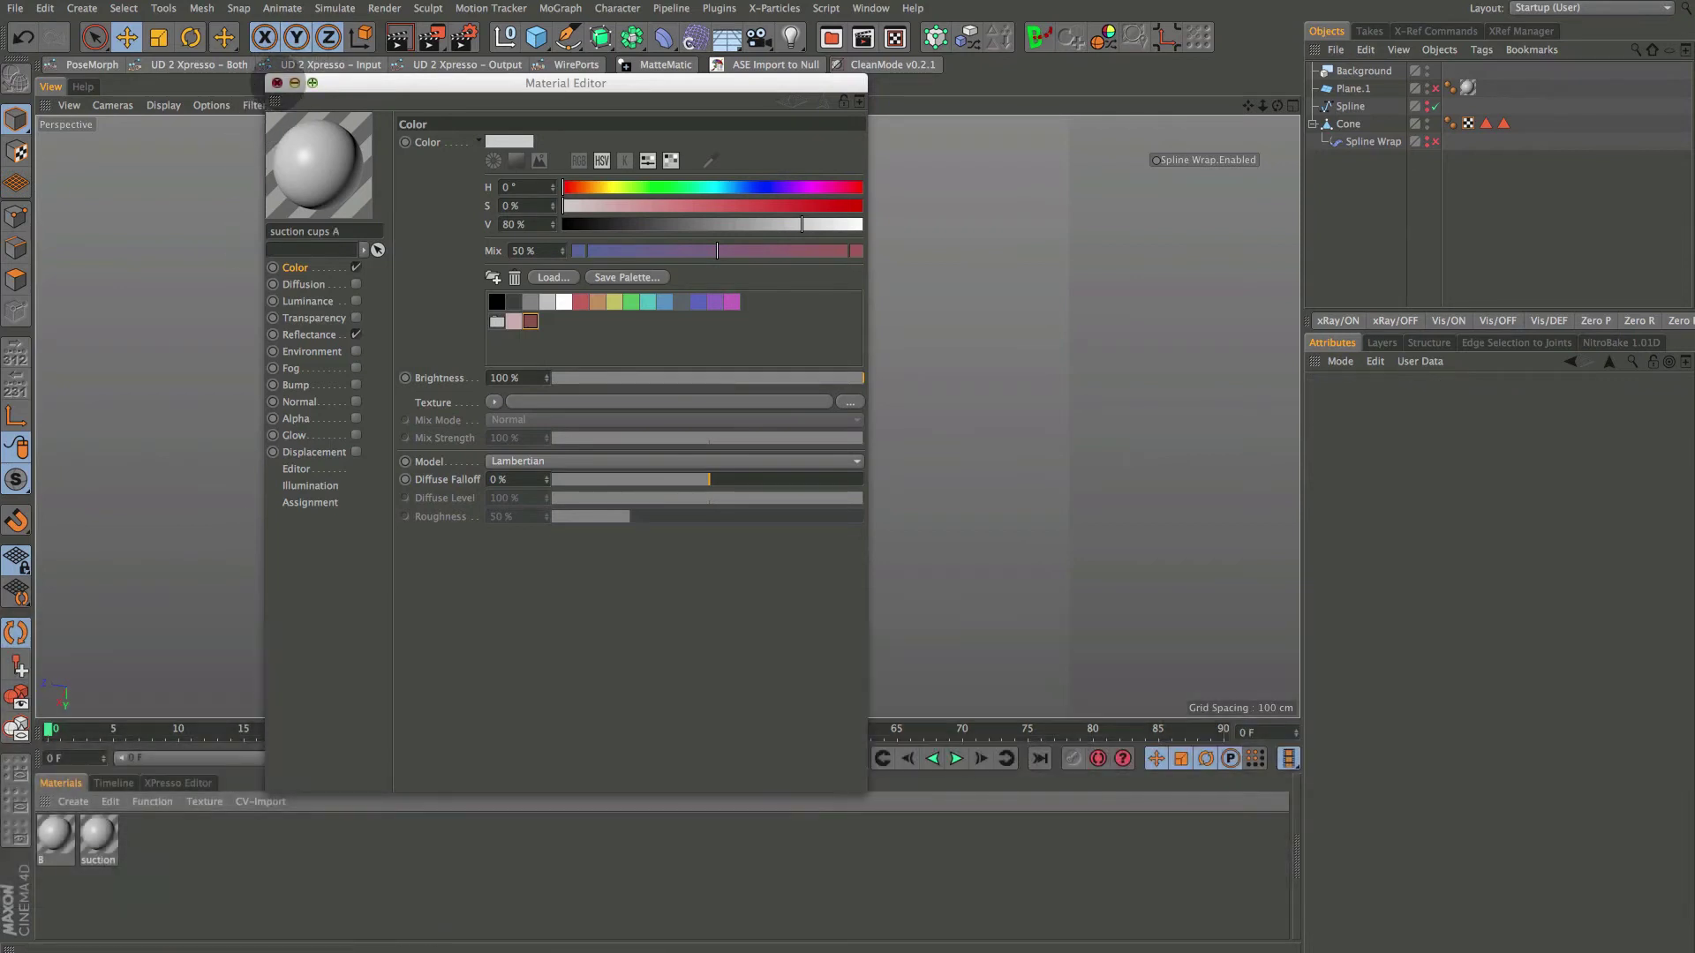
click(277, 83)
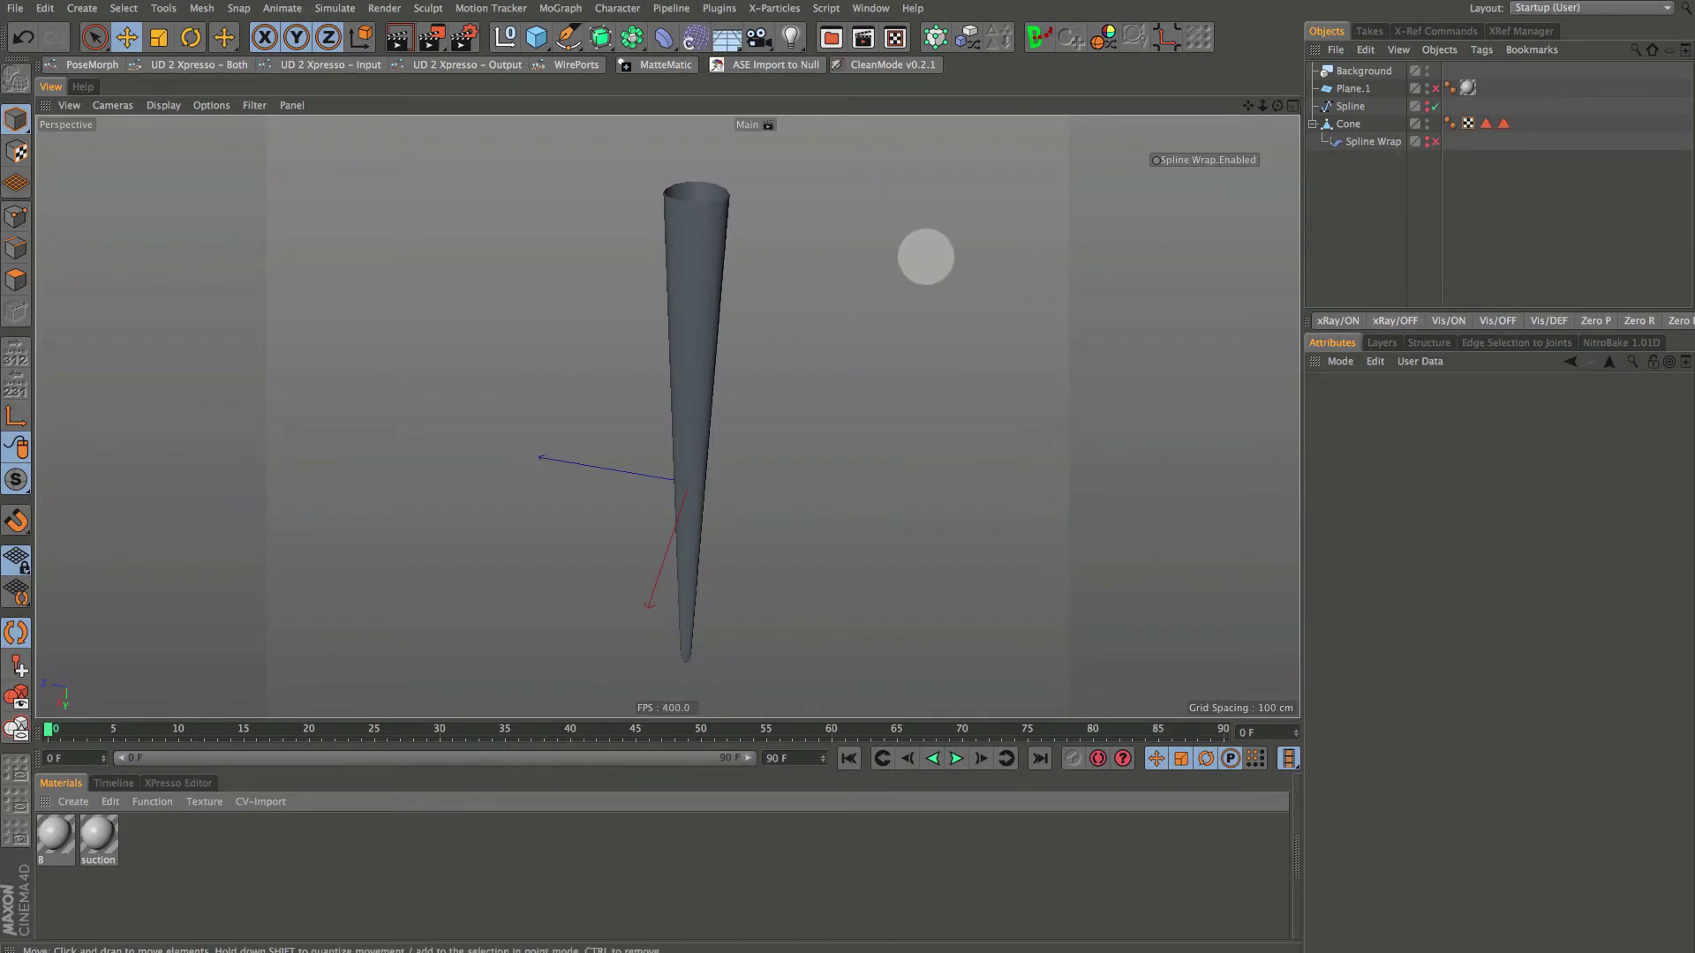
Examine which sides of the Cone its two polygon selection tags cover, and clear the object selection
alt+drag(742, 315, 701, 309)
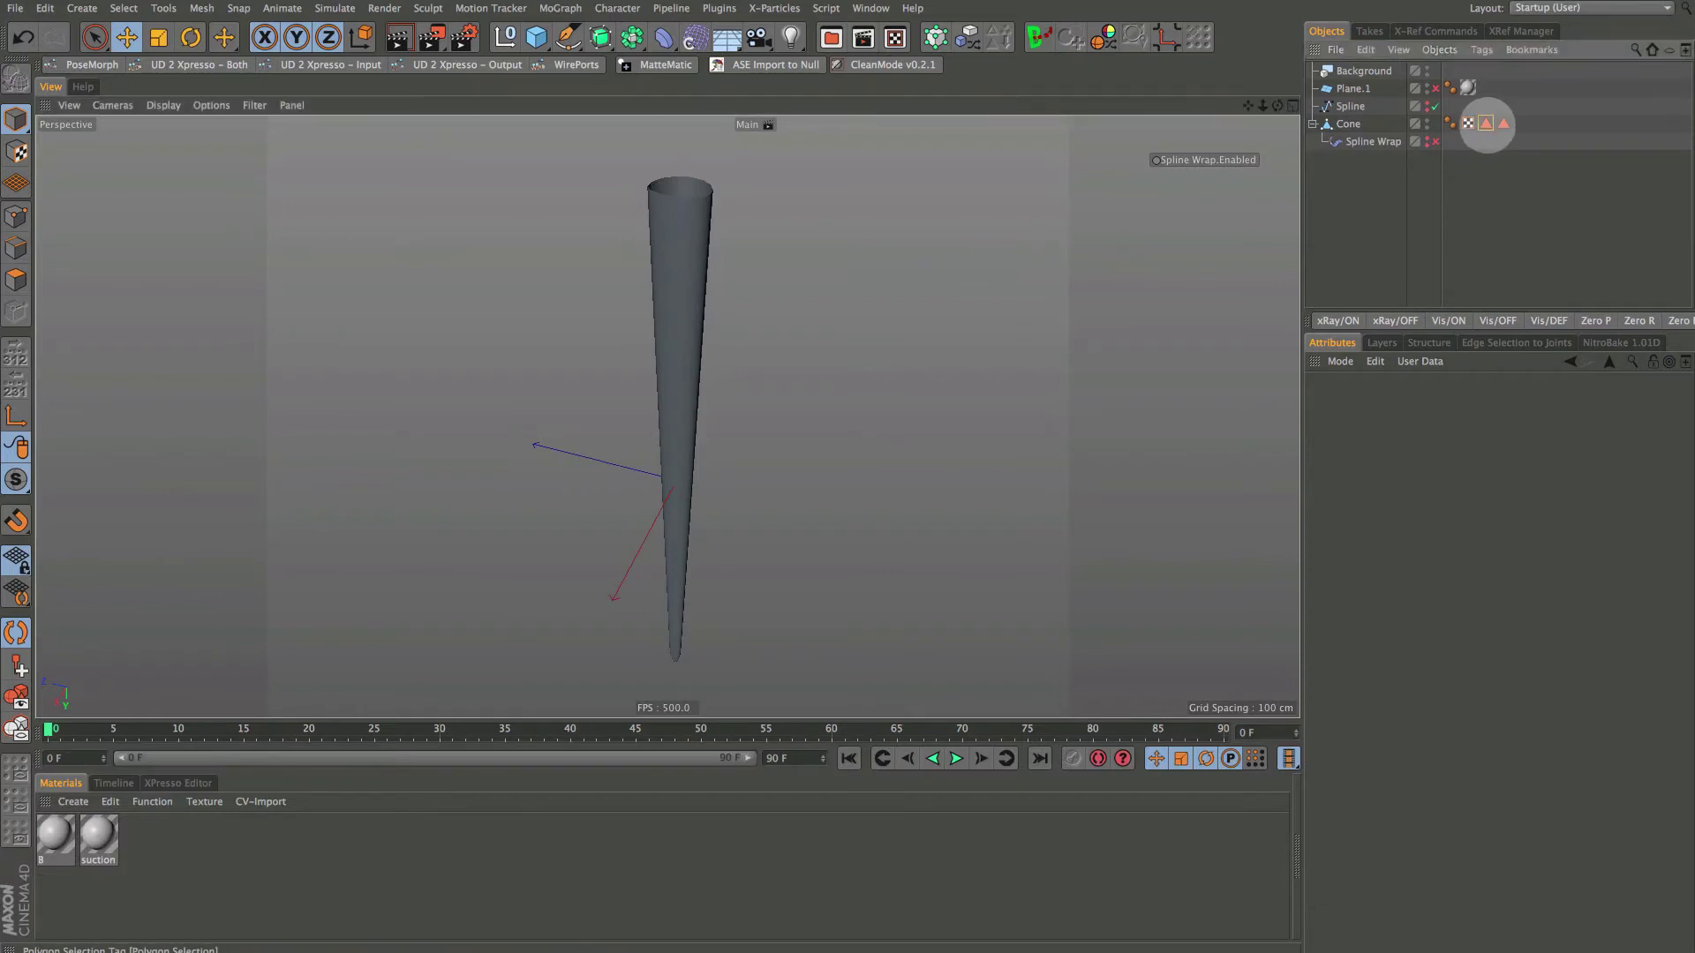
click(1487, 123)
double_click(1486, 123)
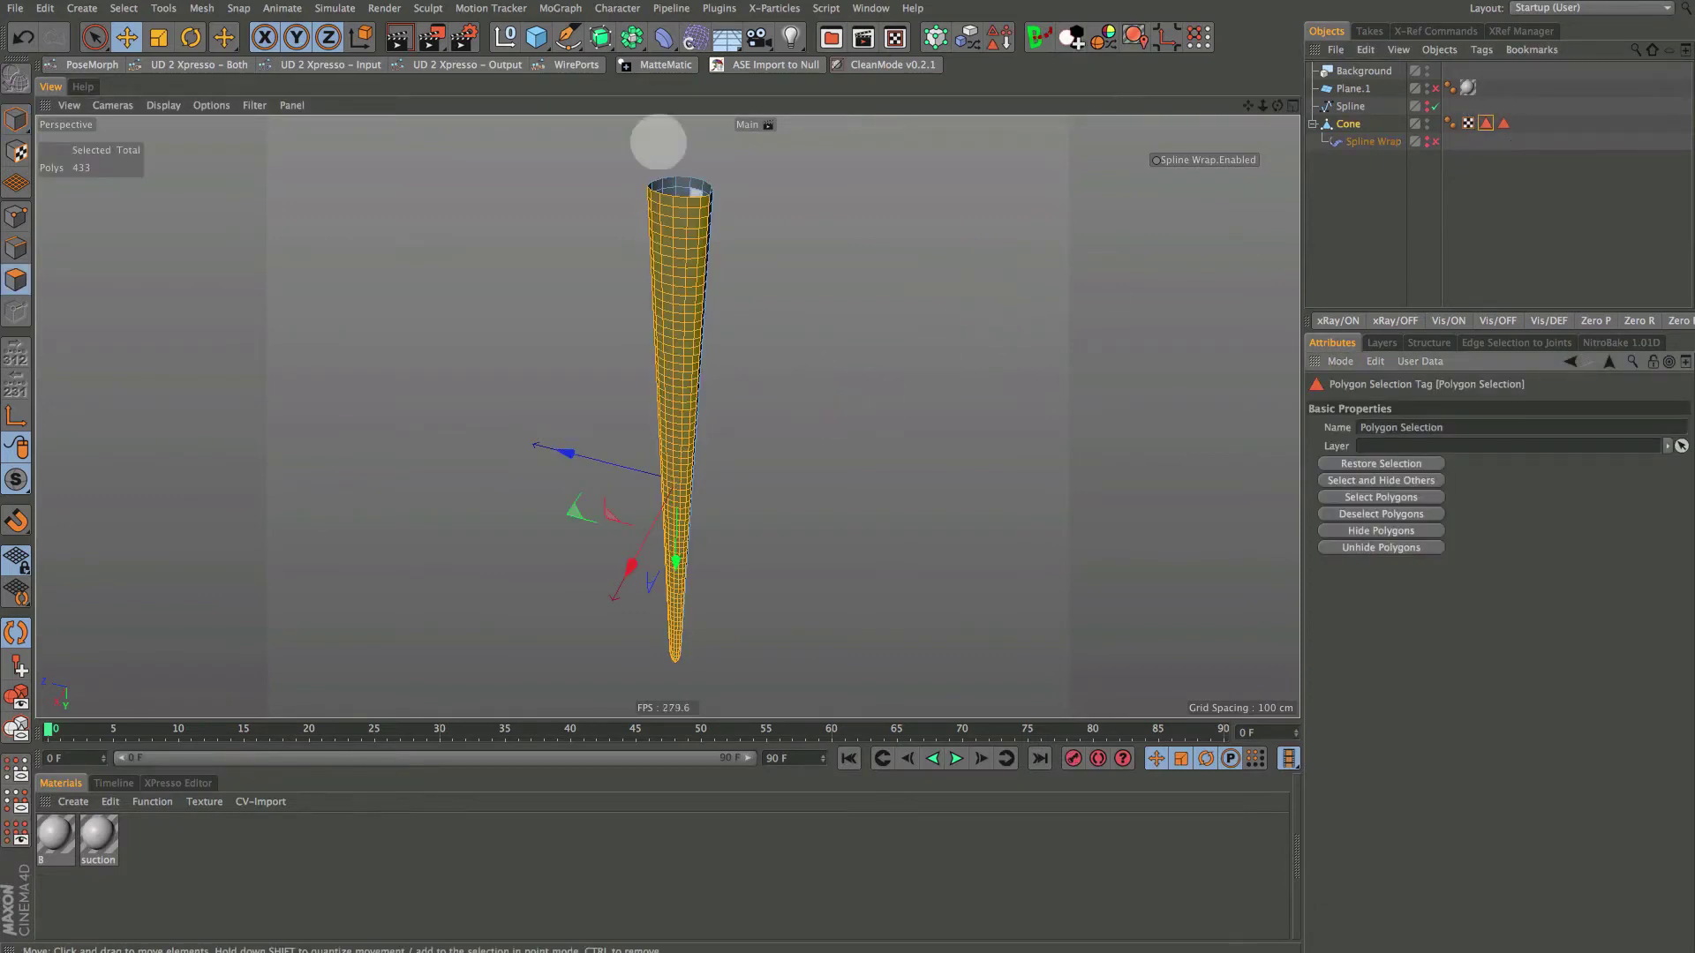
alt+drag(728, 355, 571, 352)
double_click(1504, 124)
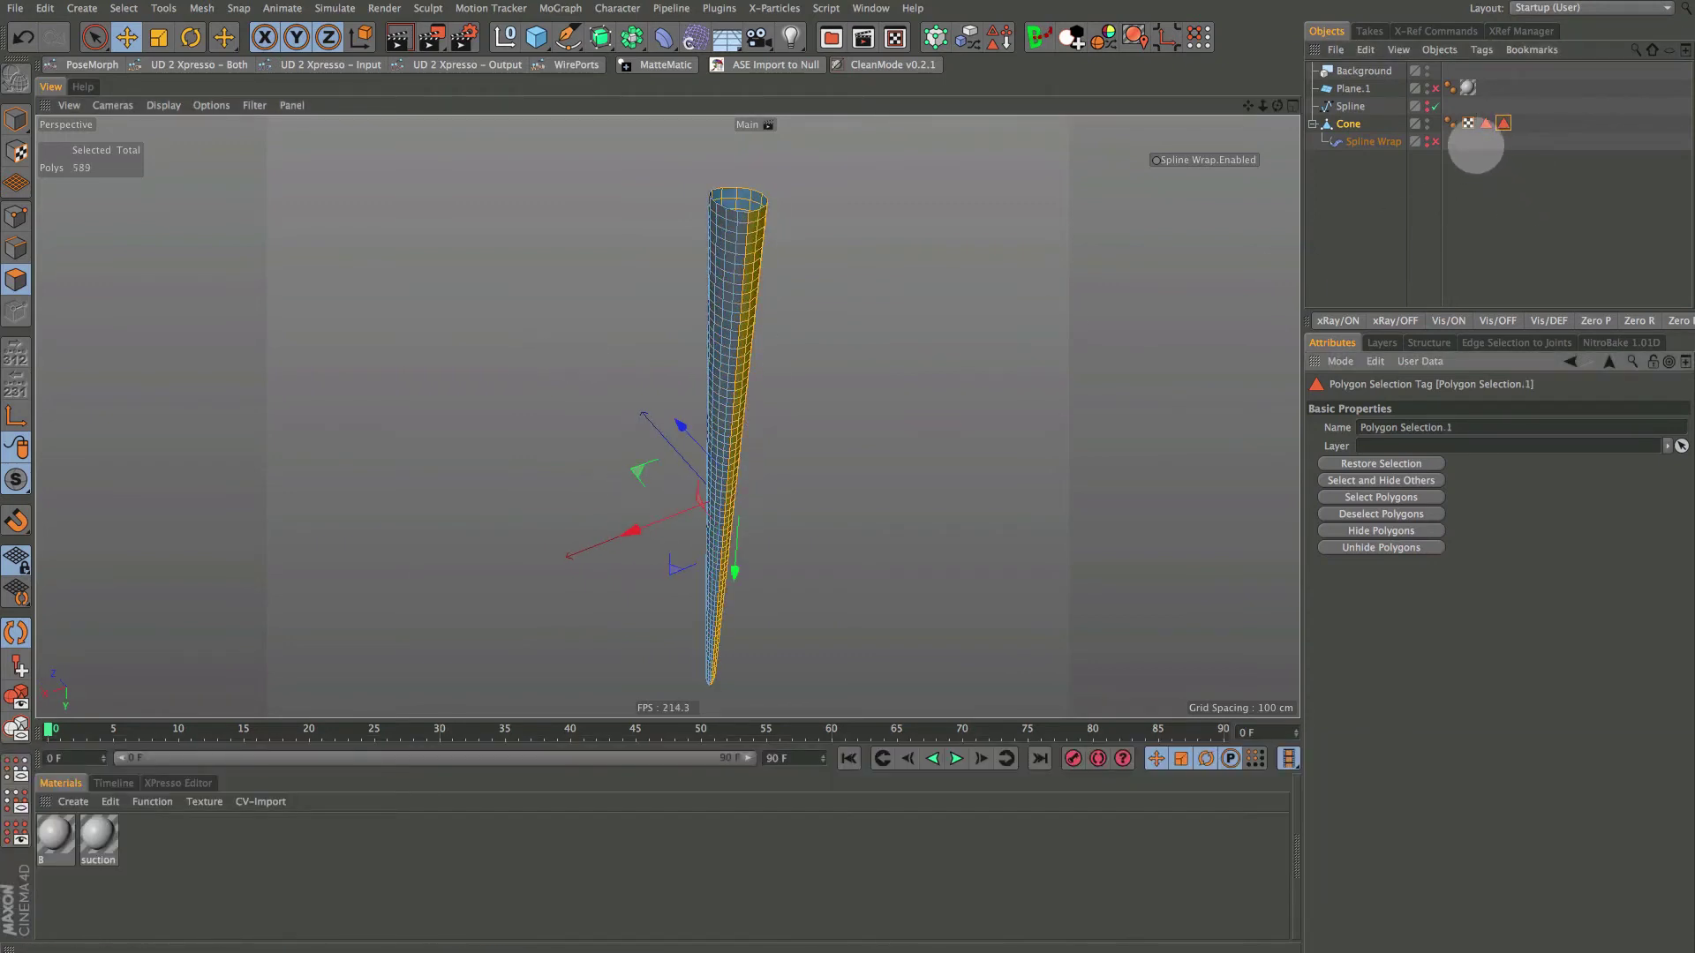
click(1486, 123)
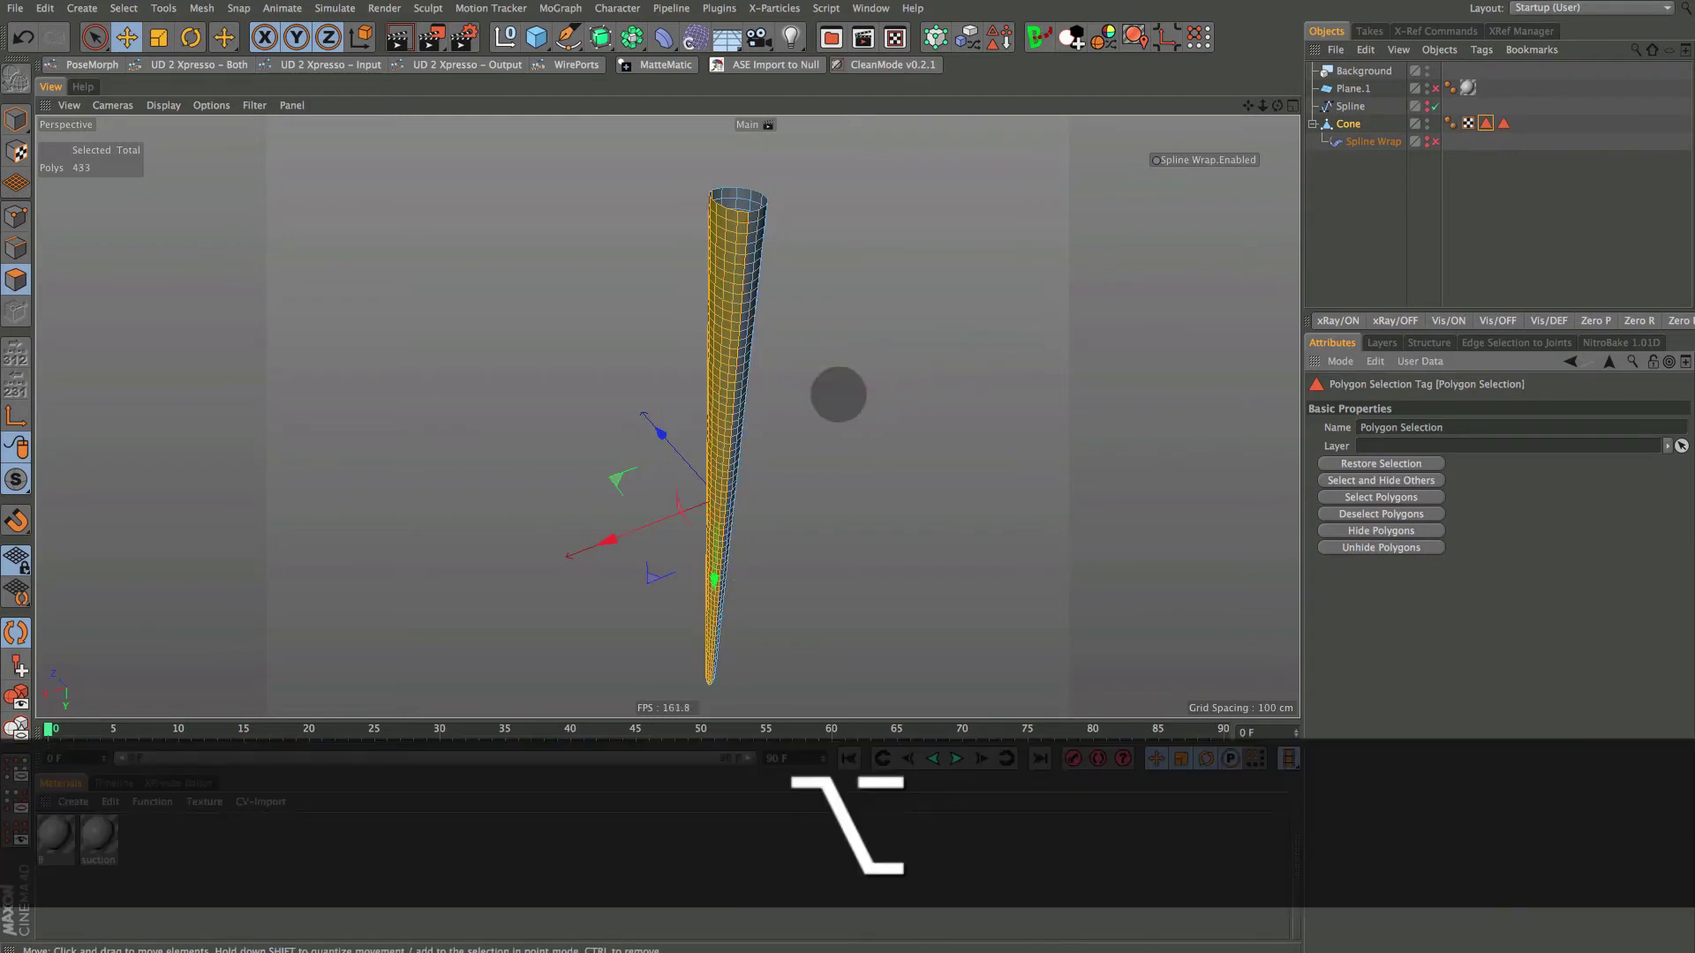
alt+drag(836, 394, 911, 378)
alt+middle_drag(778, 426, 785, 389)
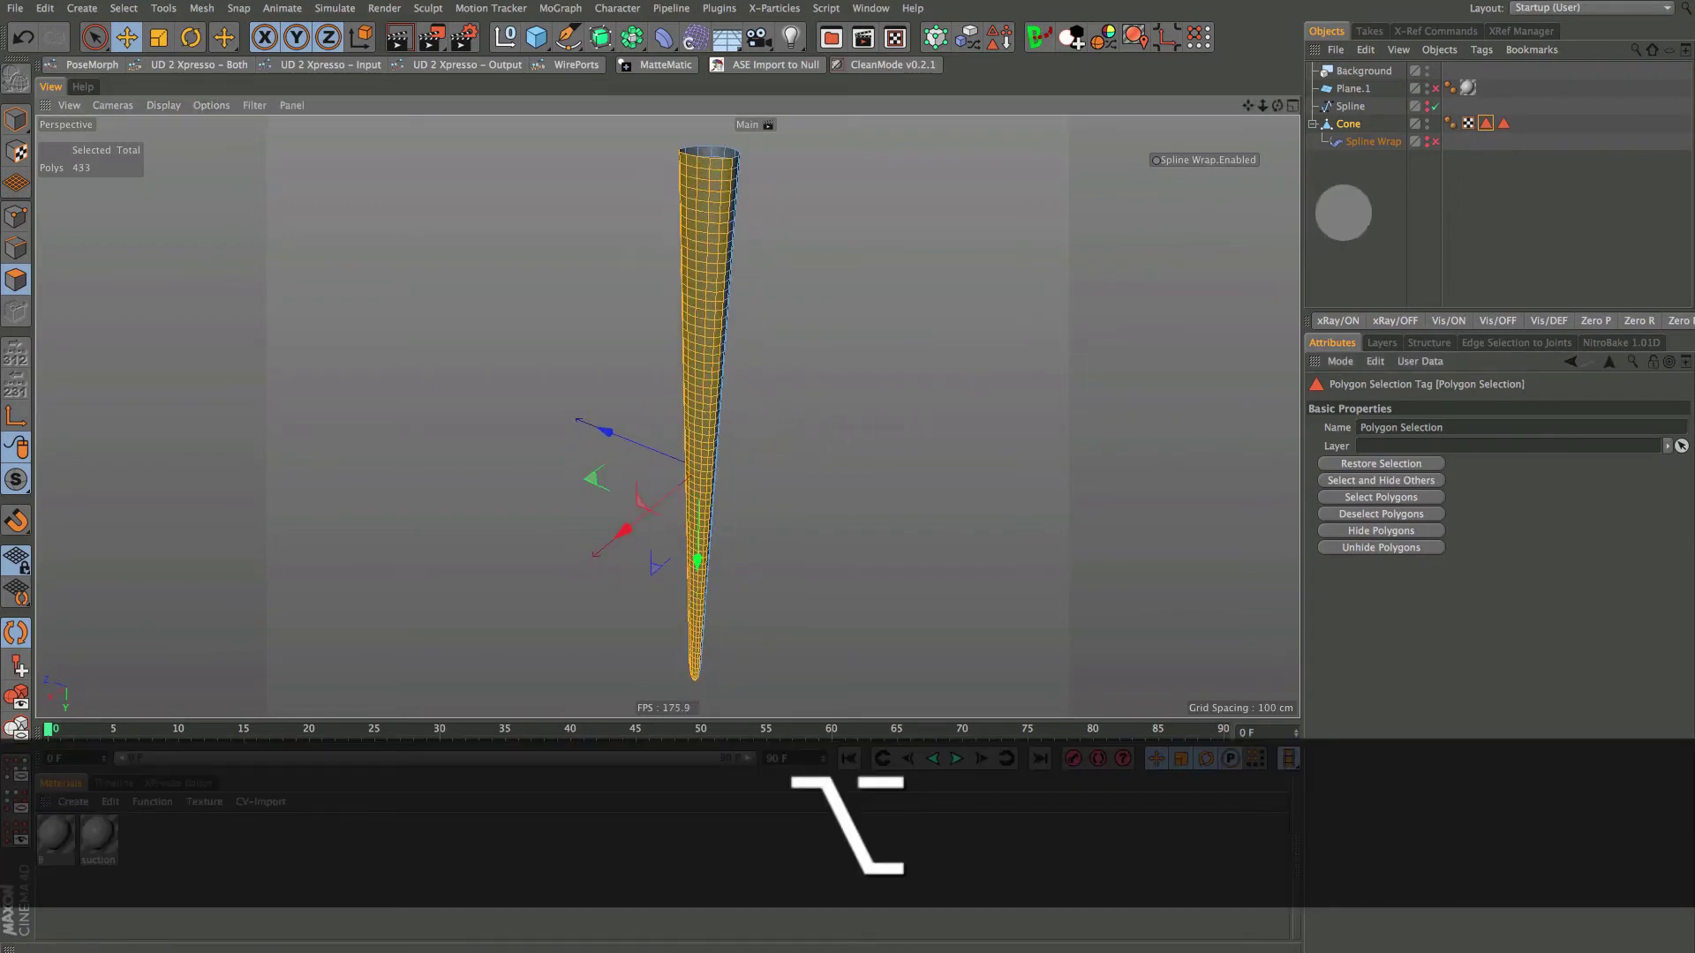
click(1344, 212)
Load tentacle_A_depth.png from the Depth Map Tentacle folder as the color texture of the suction cups A material
click(98, 838)
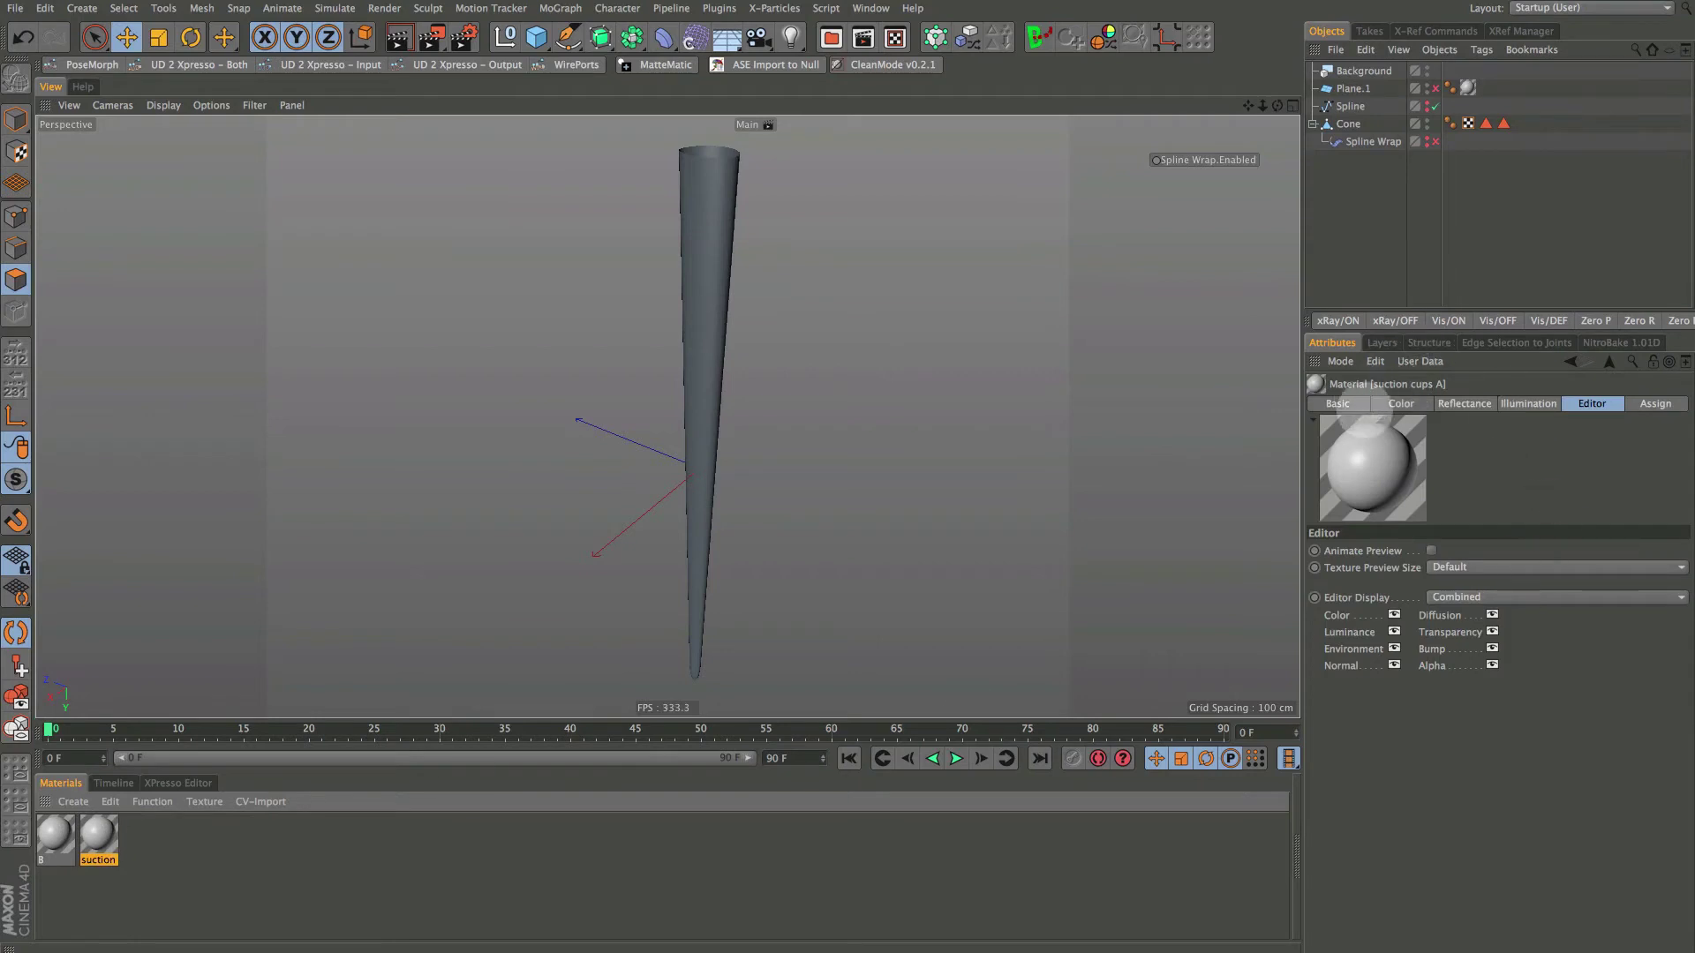
click(1348, 403)
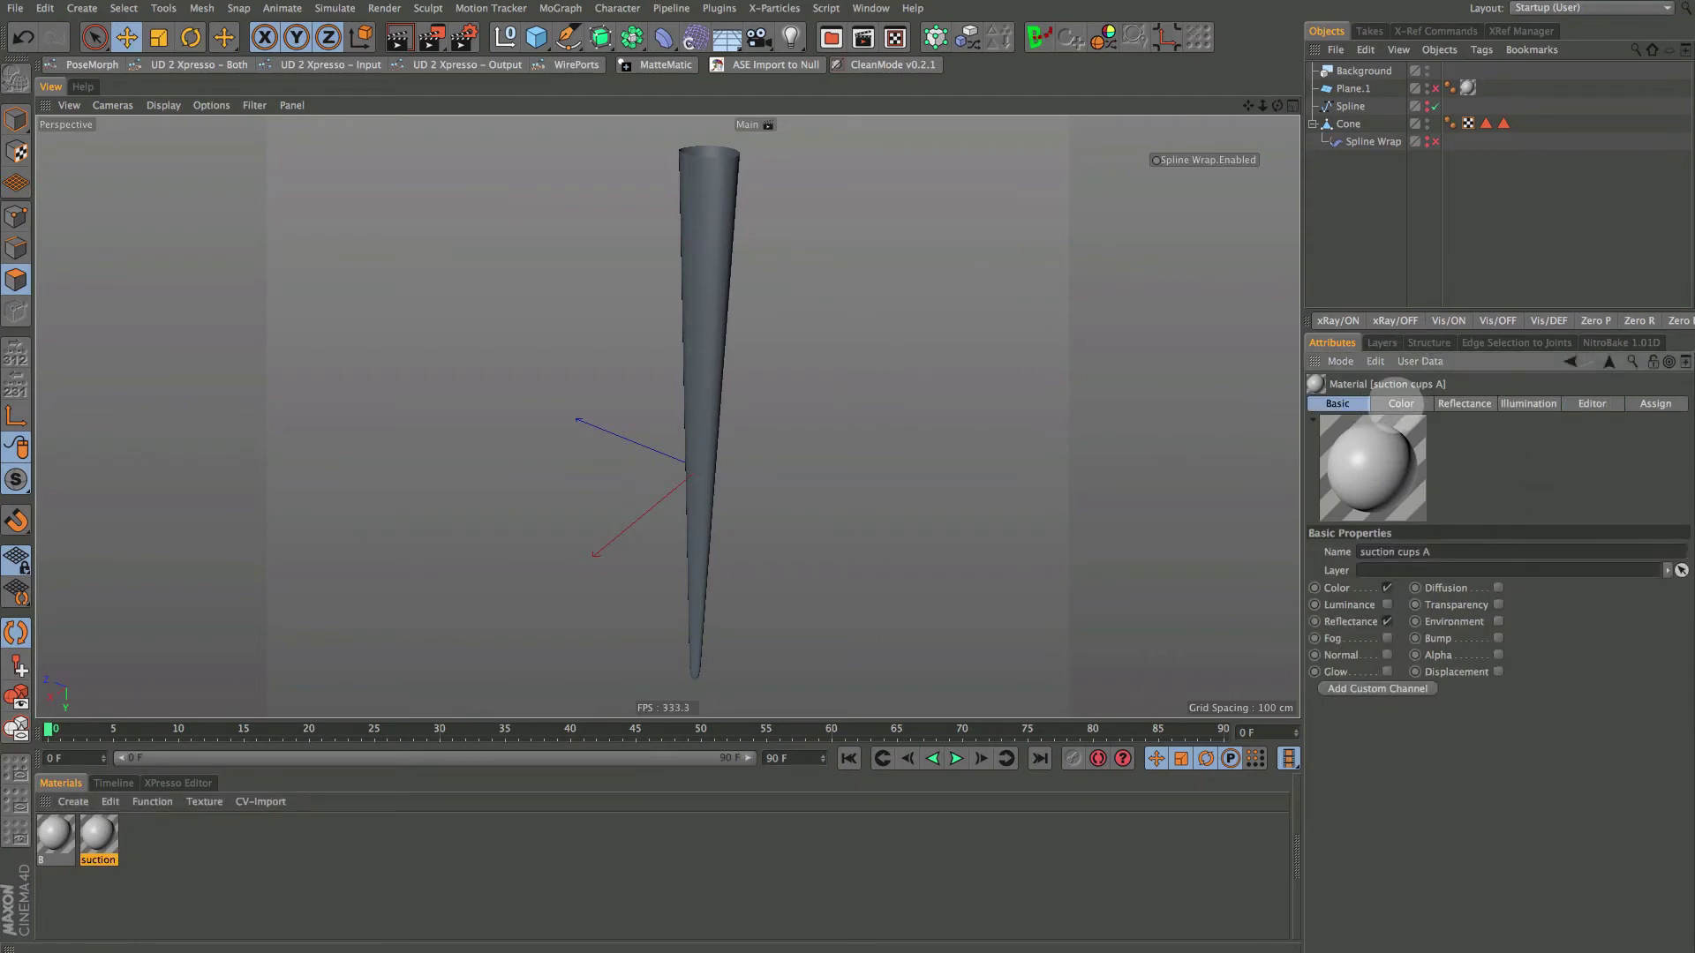
click(1401, 404)
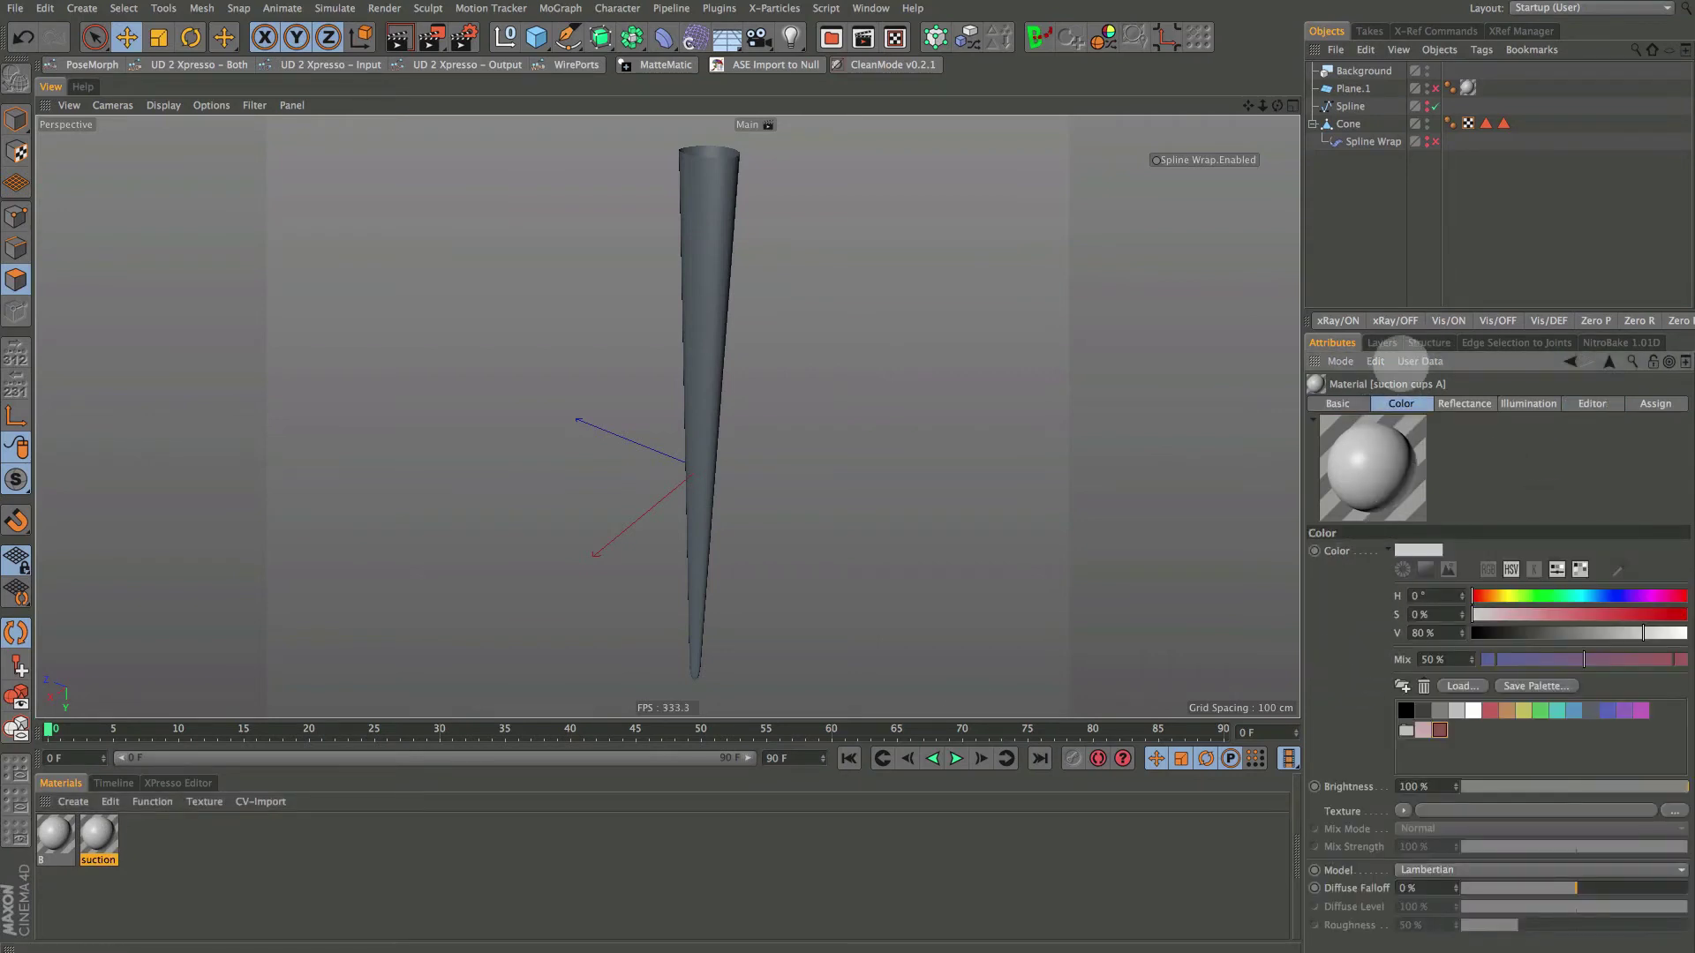
drag(1416, 305, 1400, 201)
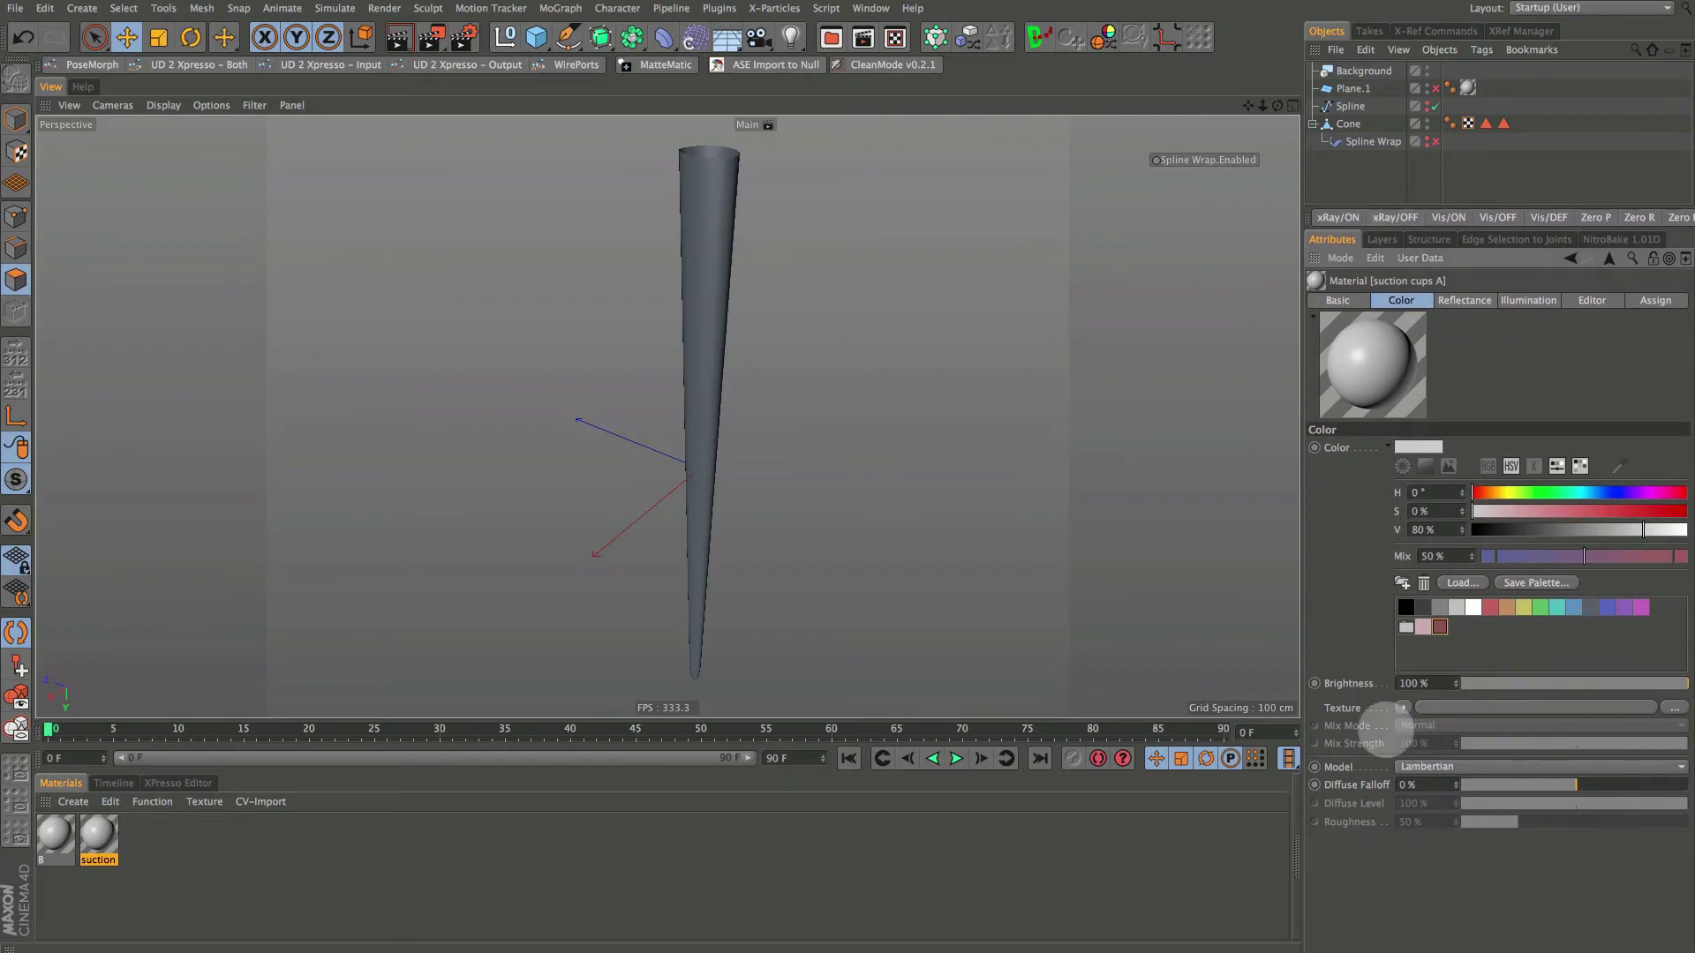
click(1403, 706)
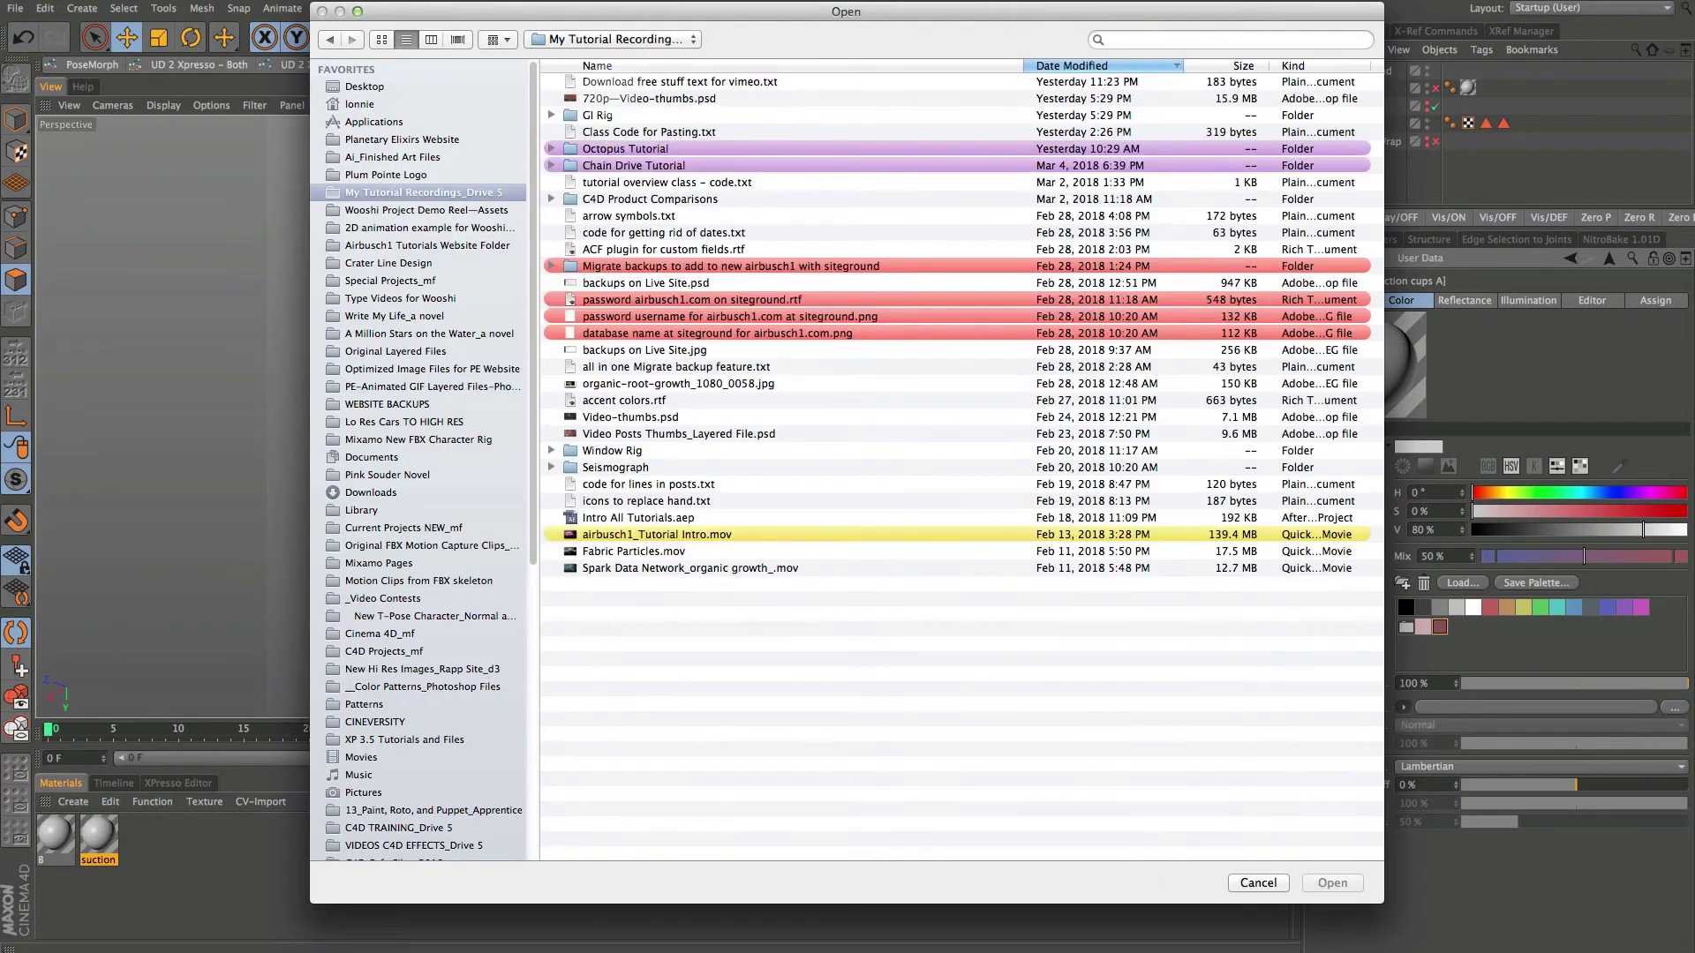
double_click(602, 149)
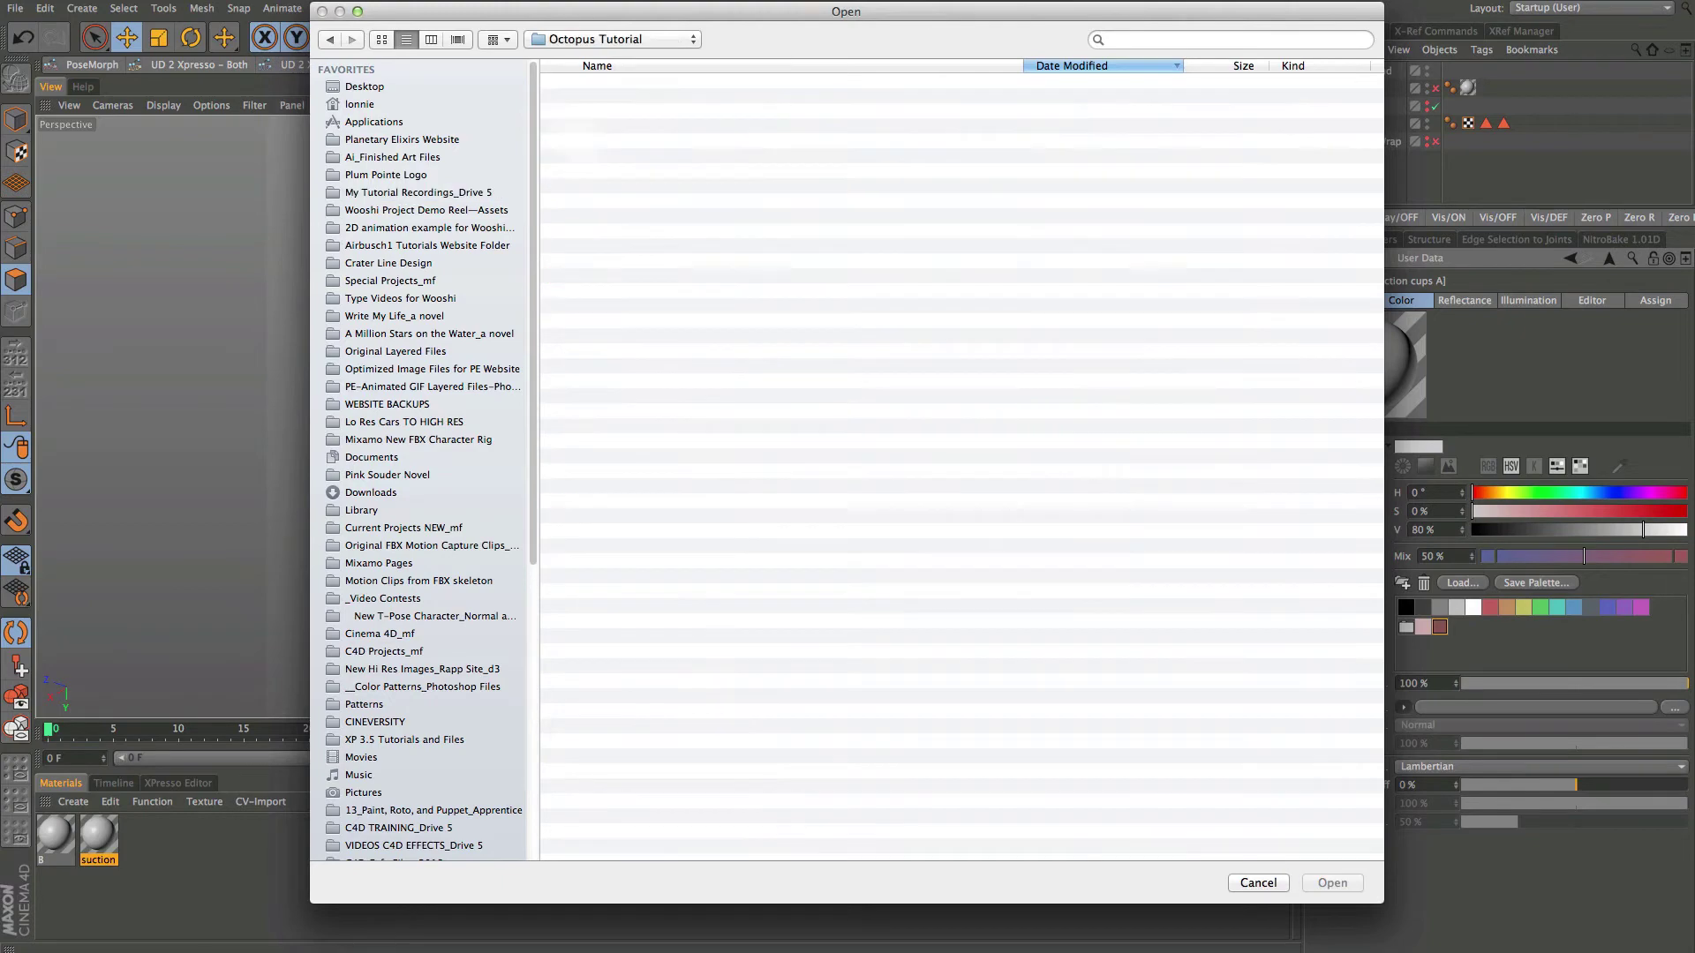
double_click(593, 81)
click(609, 114)
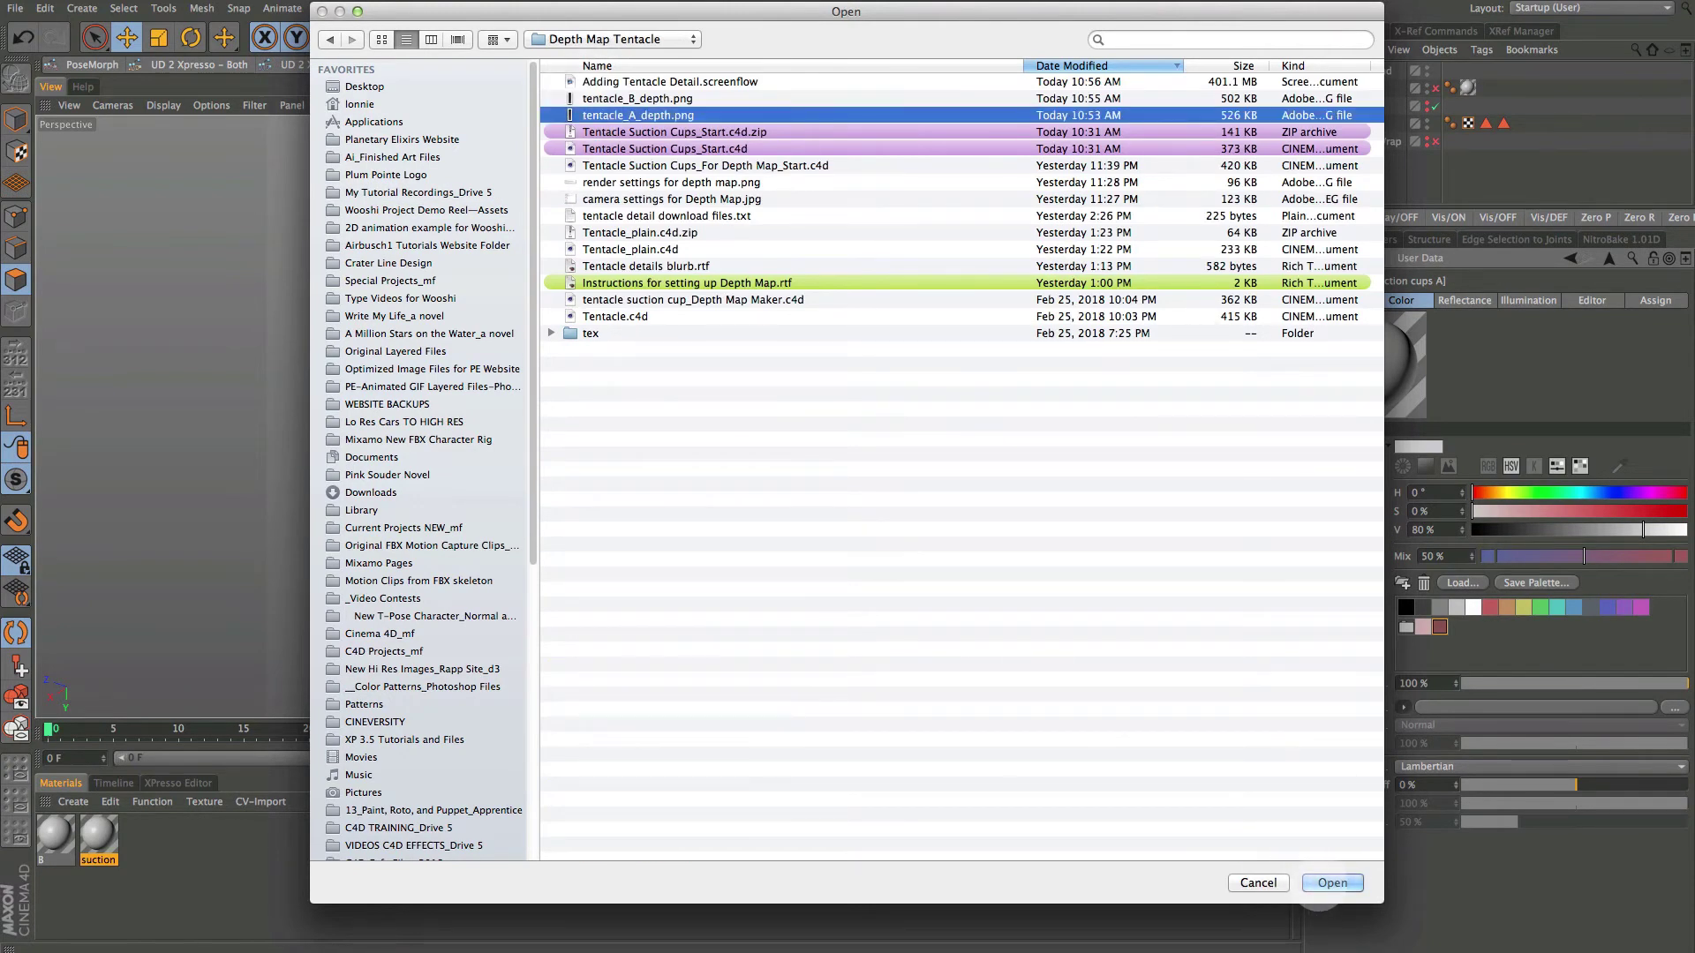
click(1332, 882)
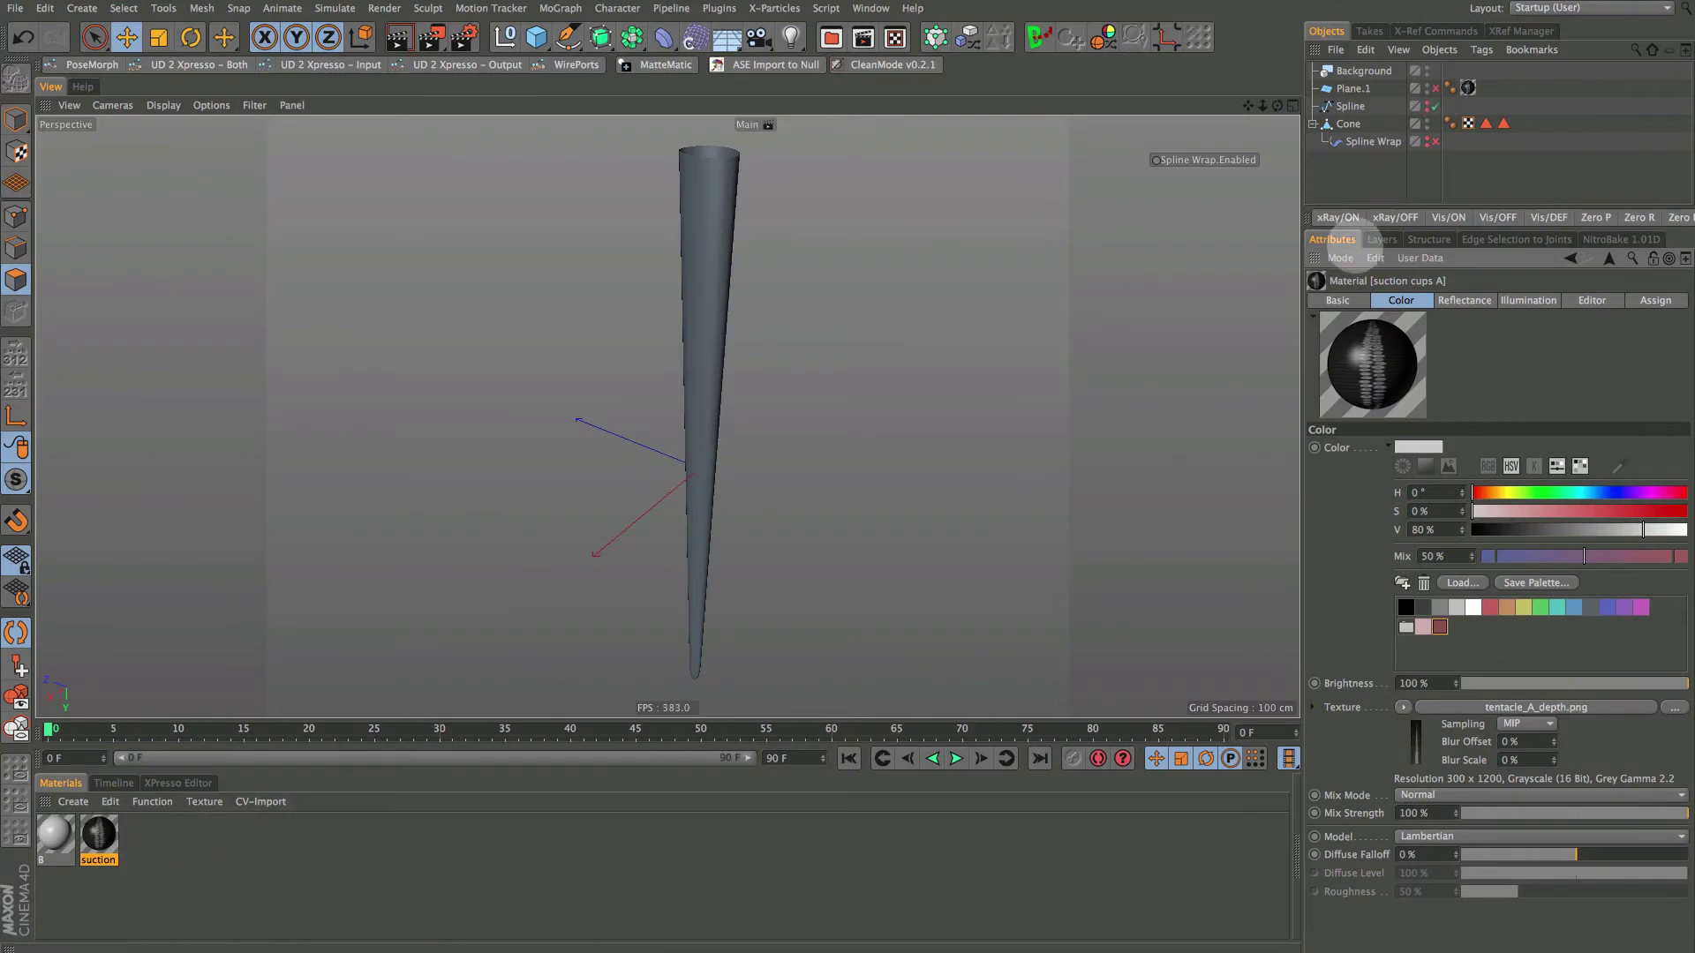
Apply the suction cups A material to the Cone's first polygon selection and switch to Model mode
double_click(1486, 123)
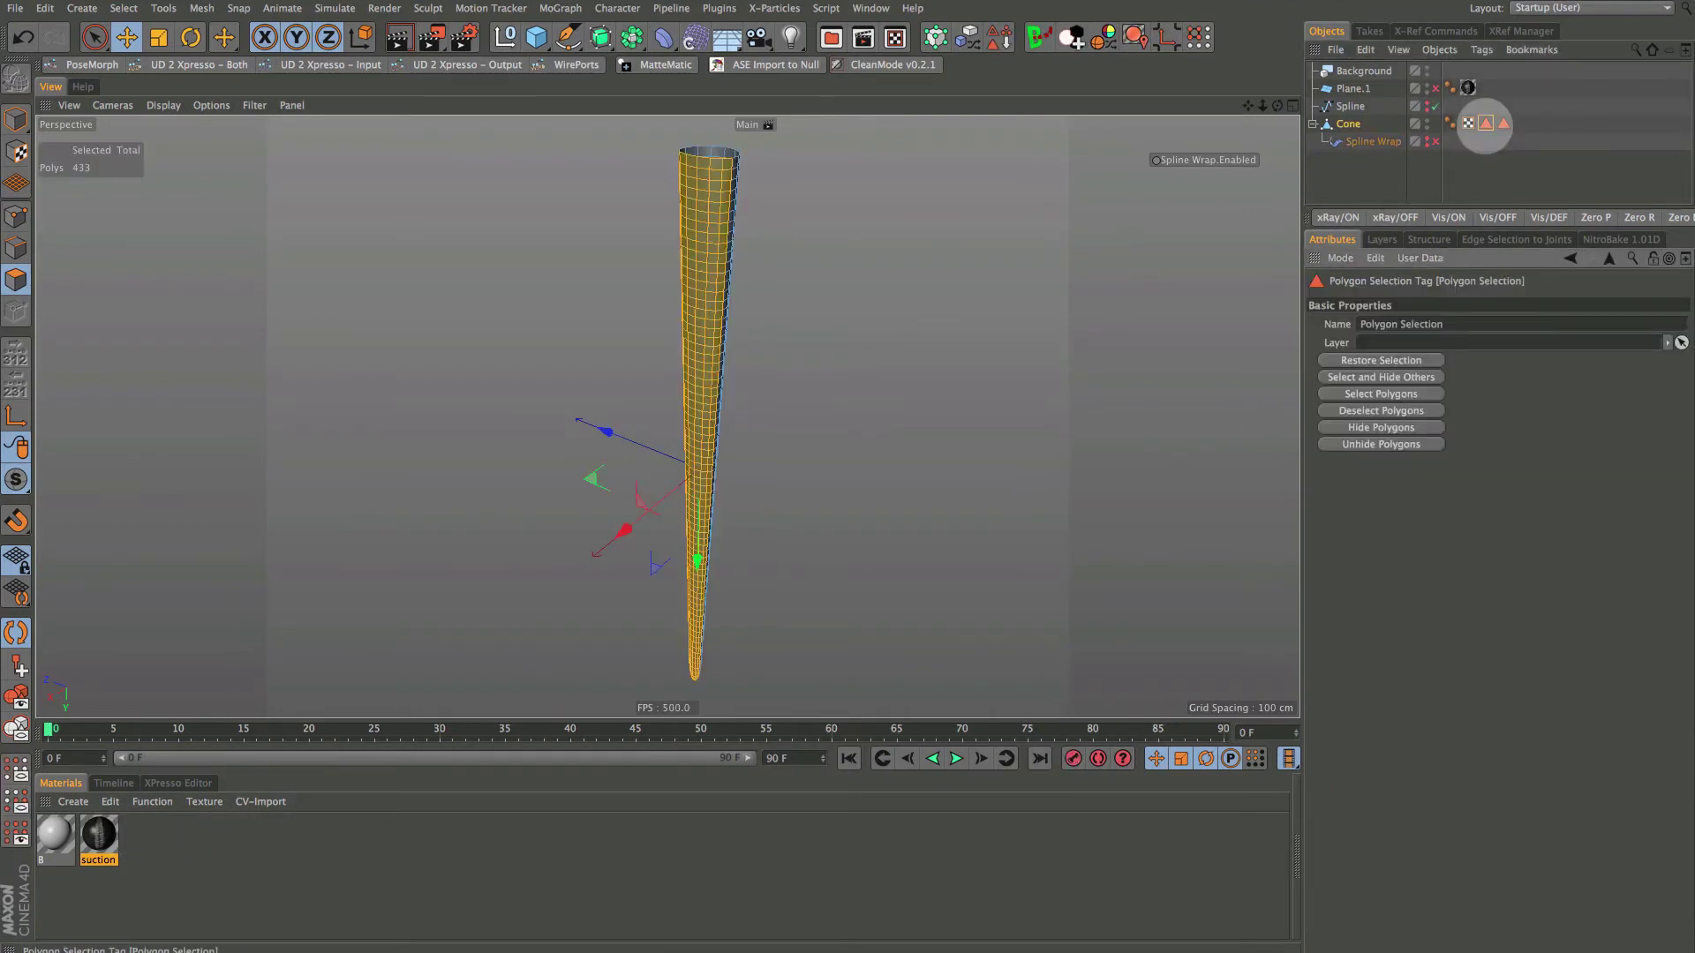
drag(96, 831, 697, 254)
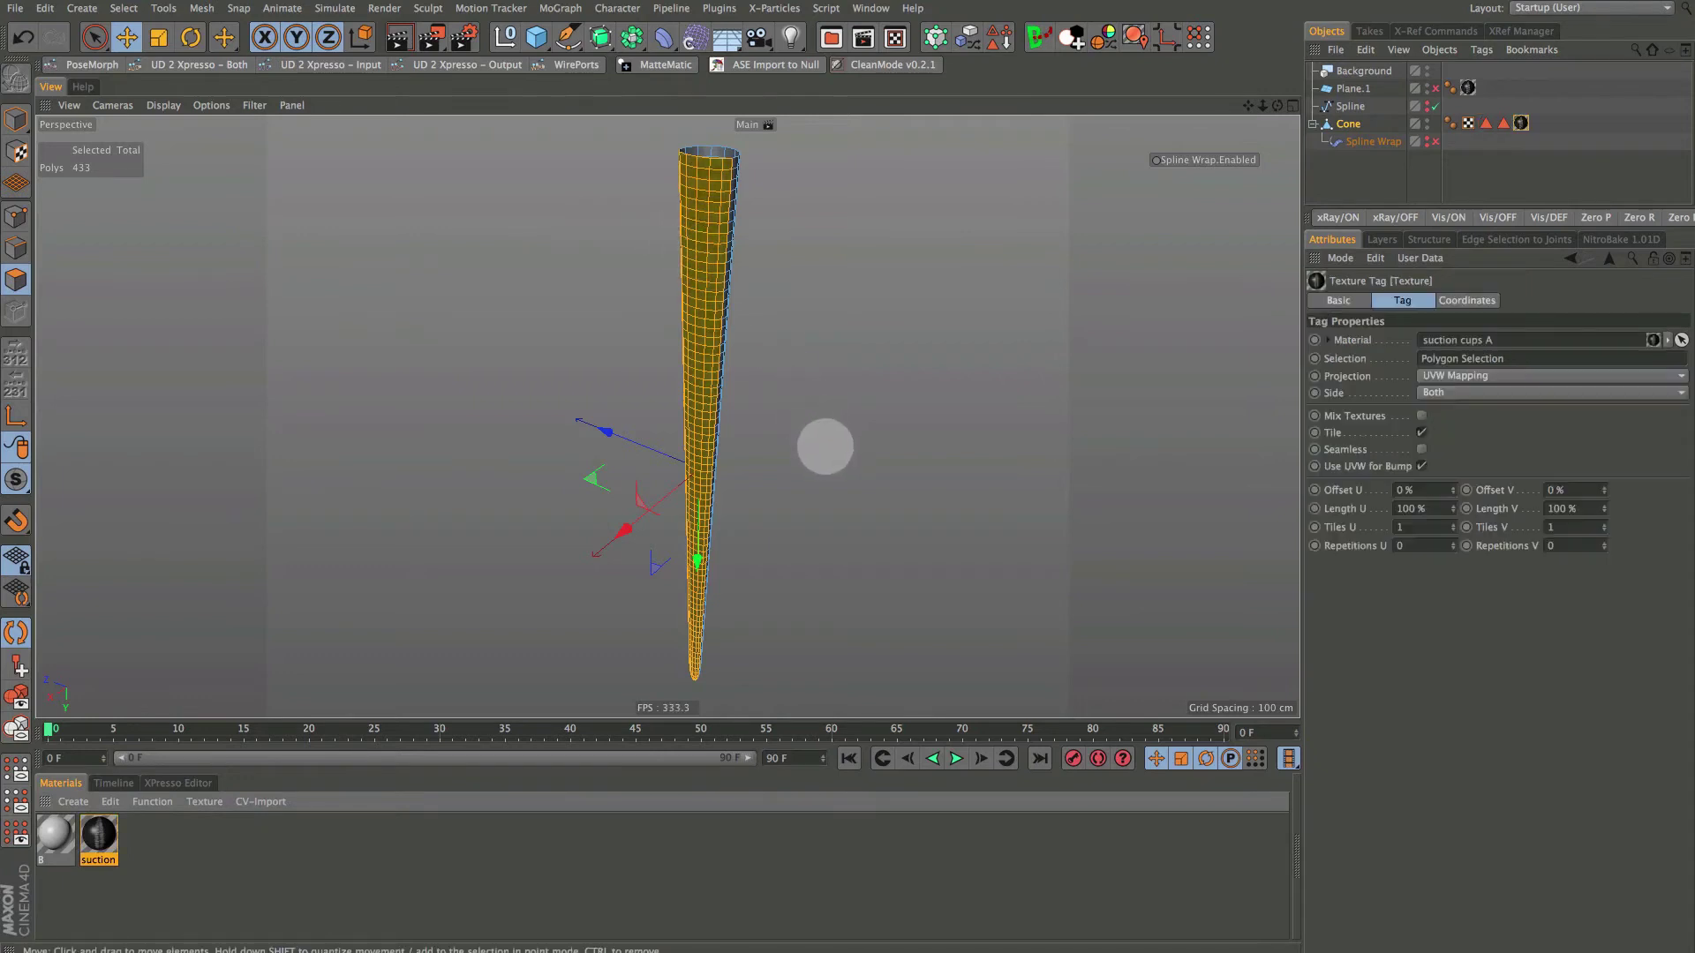
alt+drag(771, 465, 900, 336)
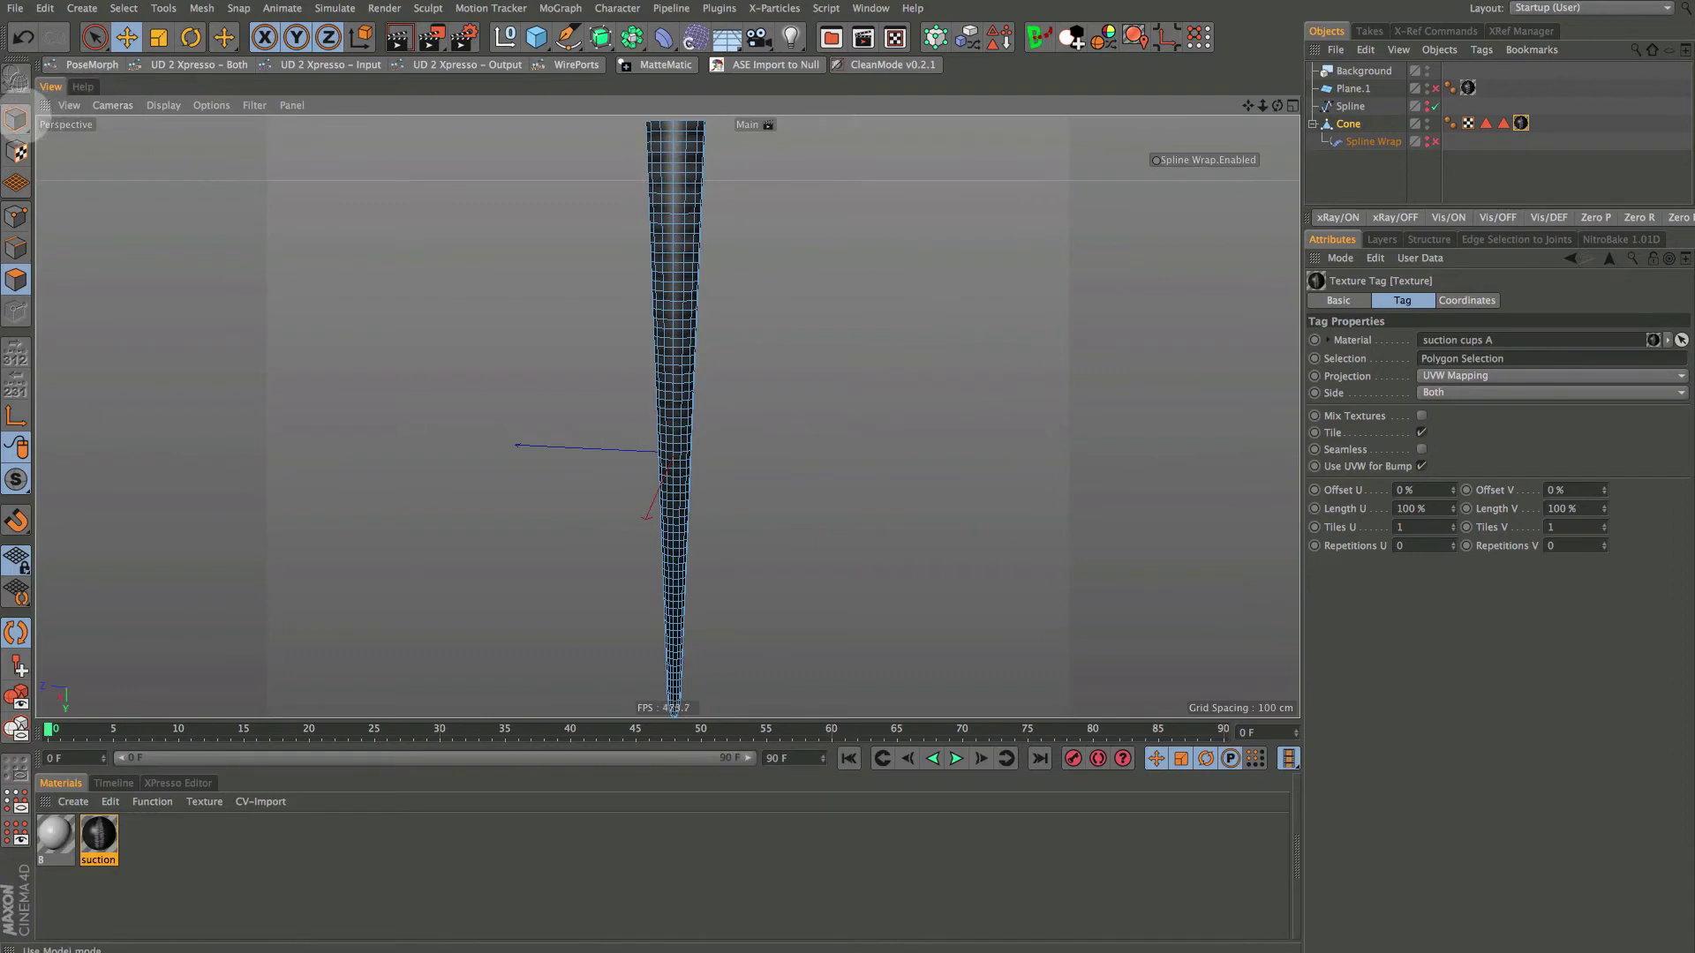
click(16, 119)
alt+drag(781, 420, 645, 400)
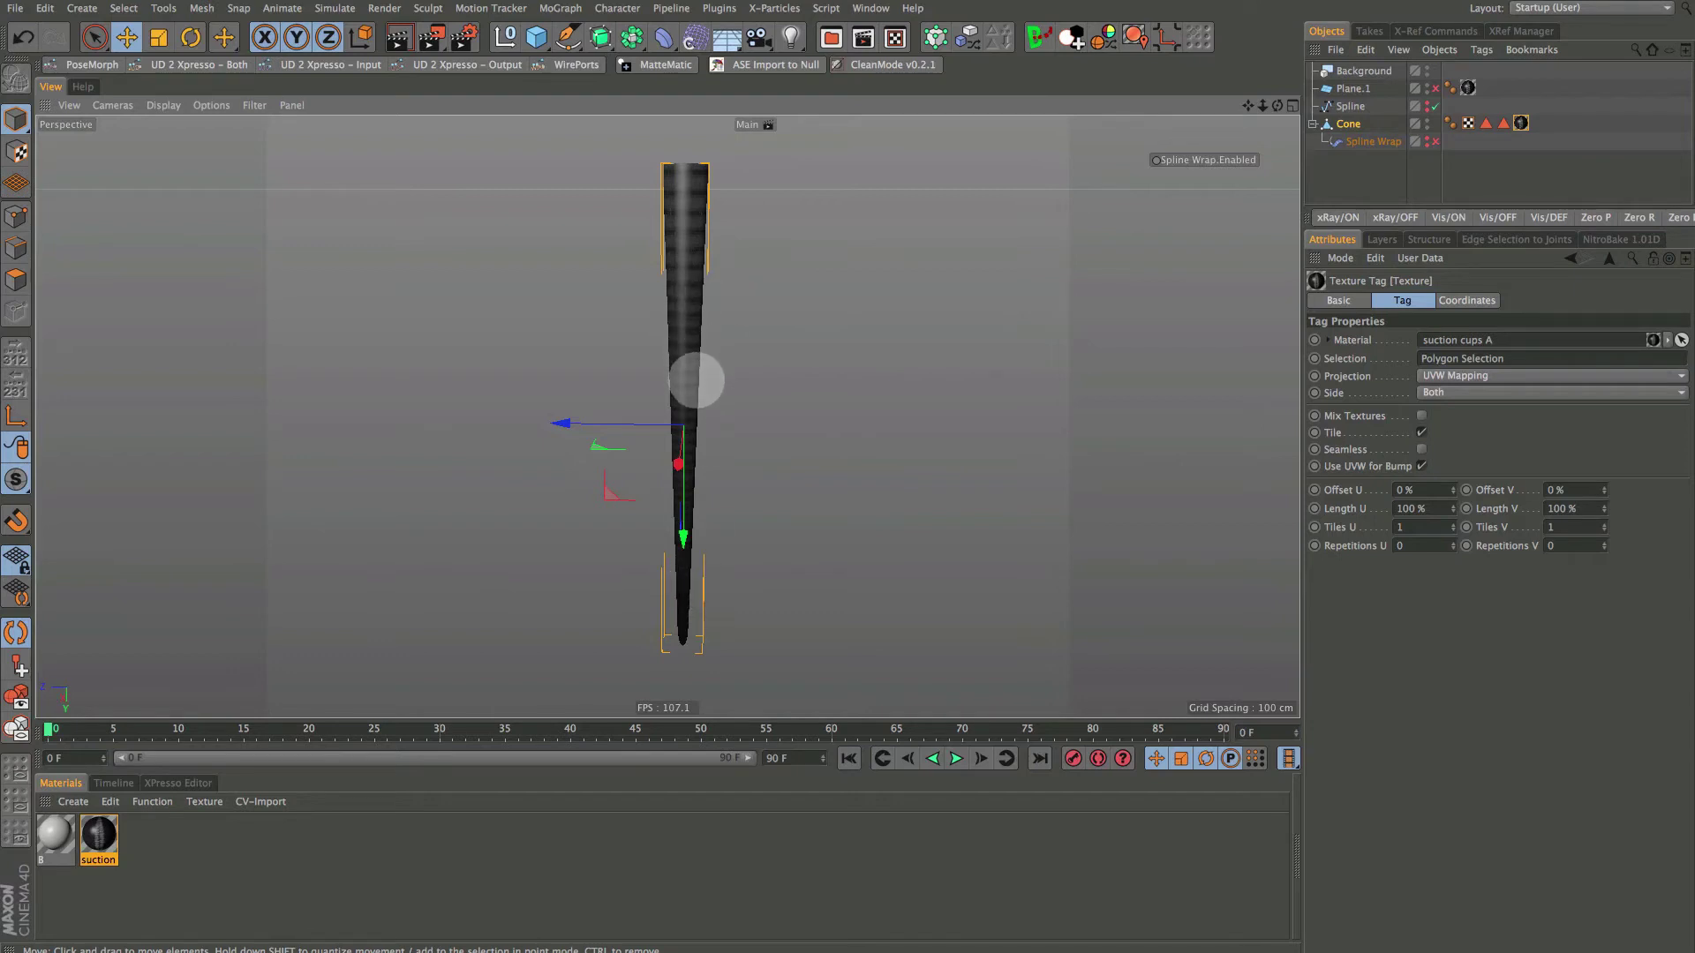
mouse_move(704, 380)
alt+mouse_down()
mouse_move(668, 416)
mouse_move(715, 375)
alt+mouse_up()
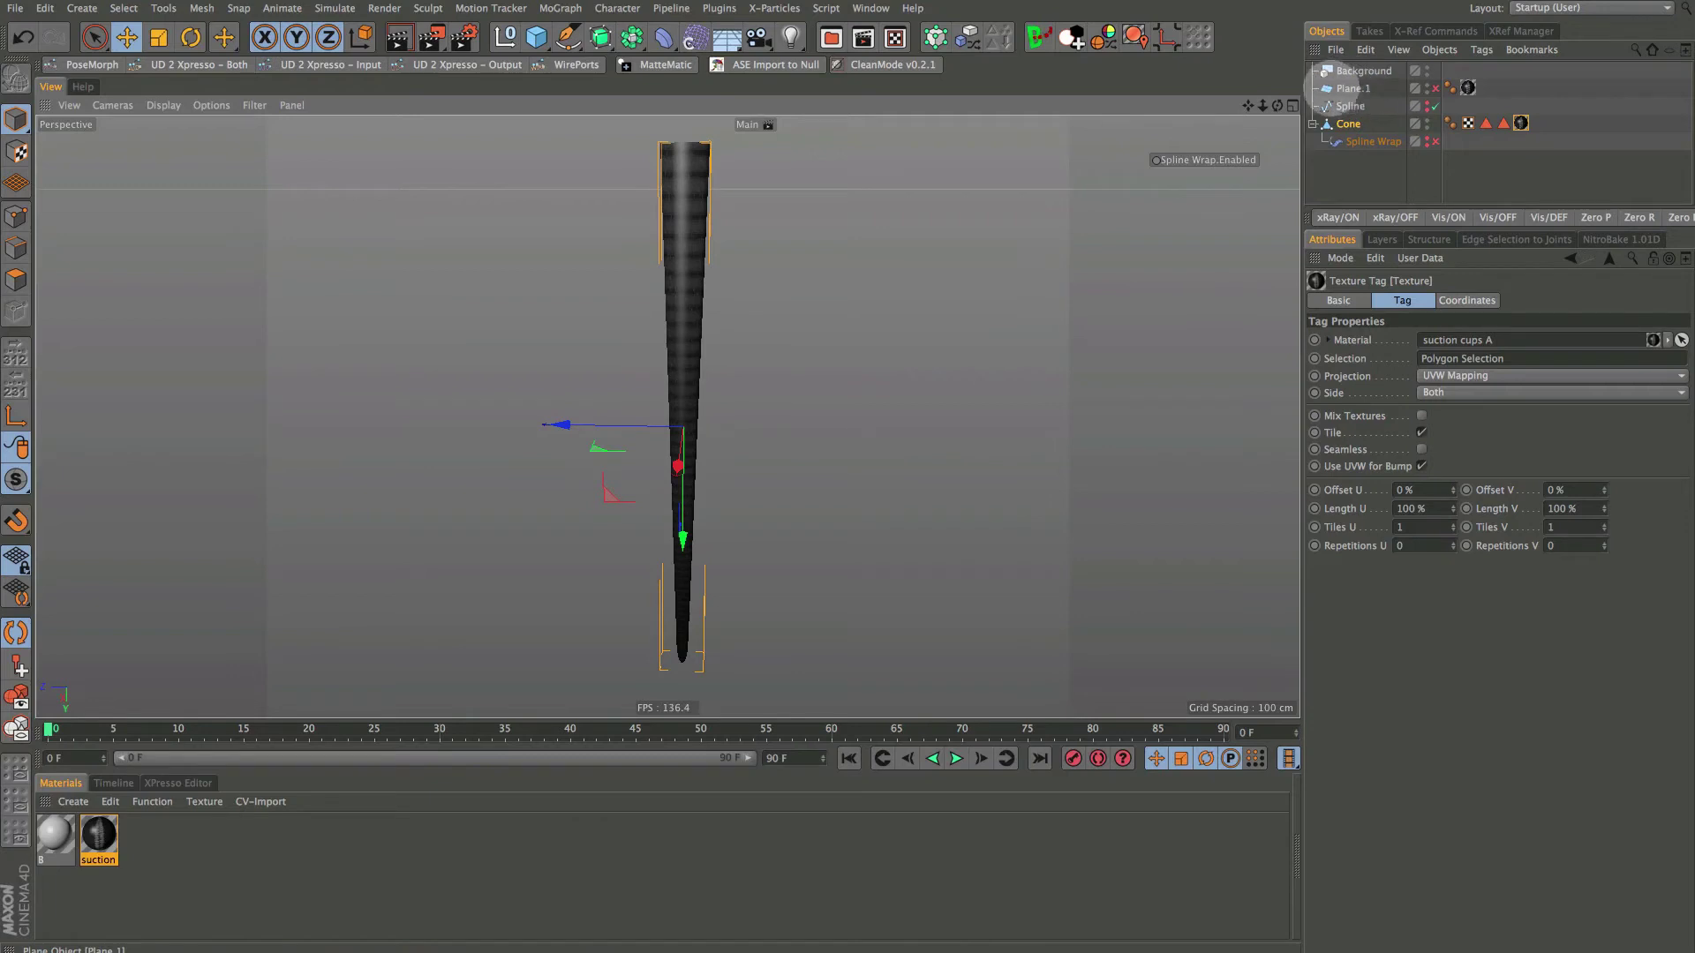
Enable Plane.1 and turn off the Reflectance channel of the suction cups A material
click(1436, 88)
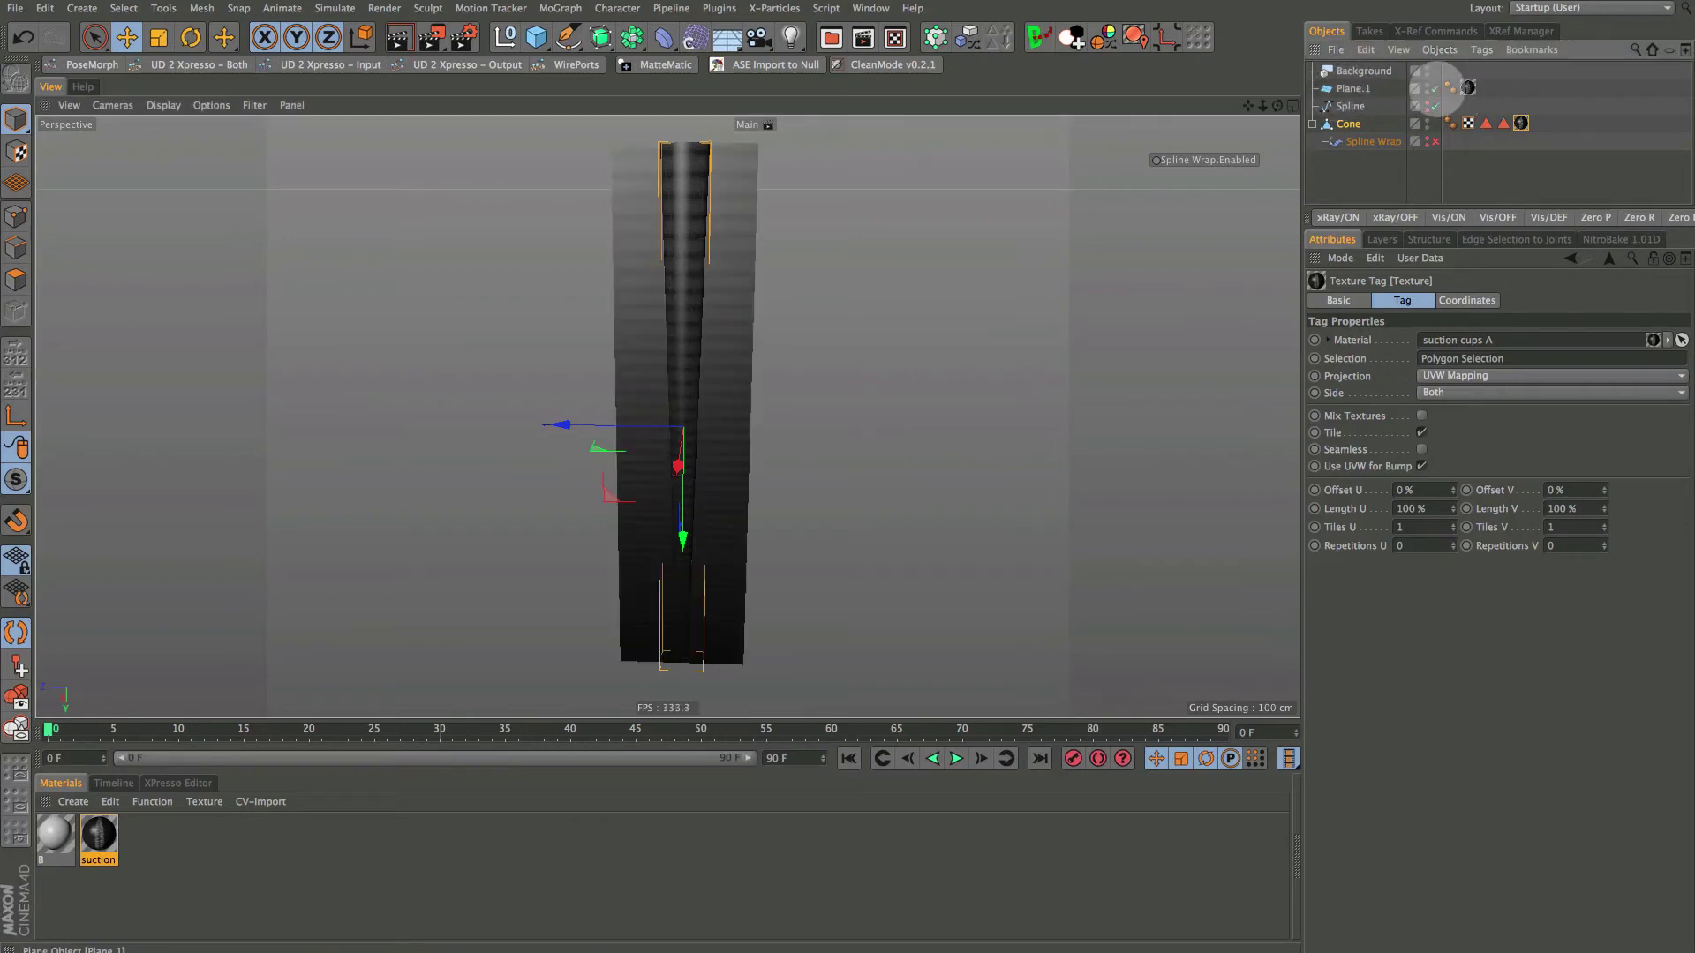
alt+drag(718, 423, 719, 431)
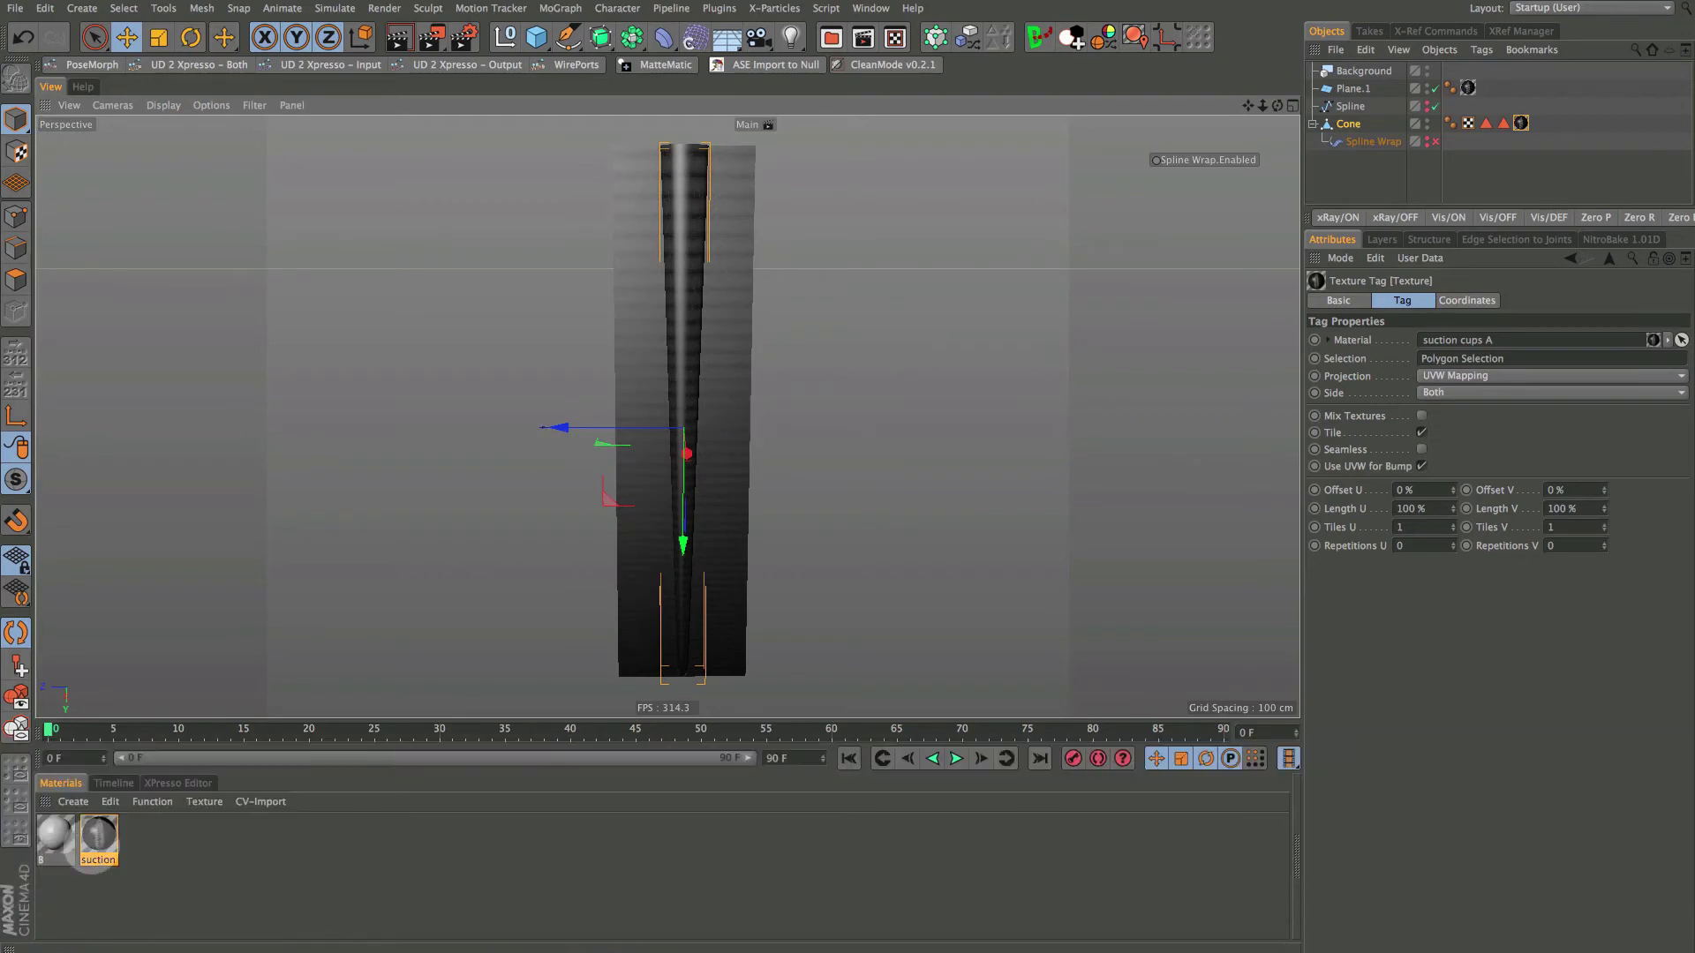
click(98, 837)
click(1344, 301)
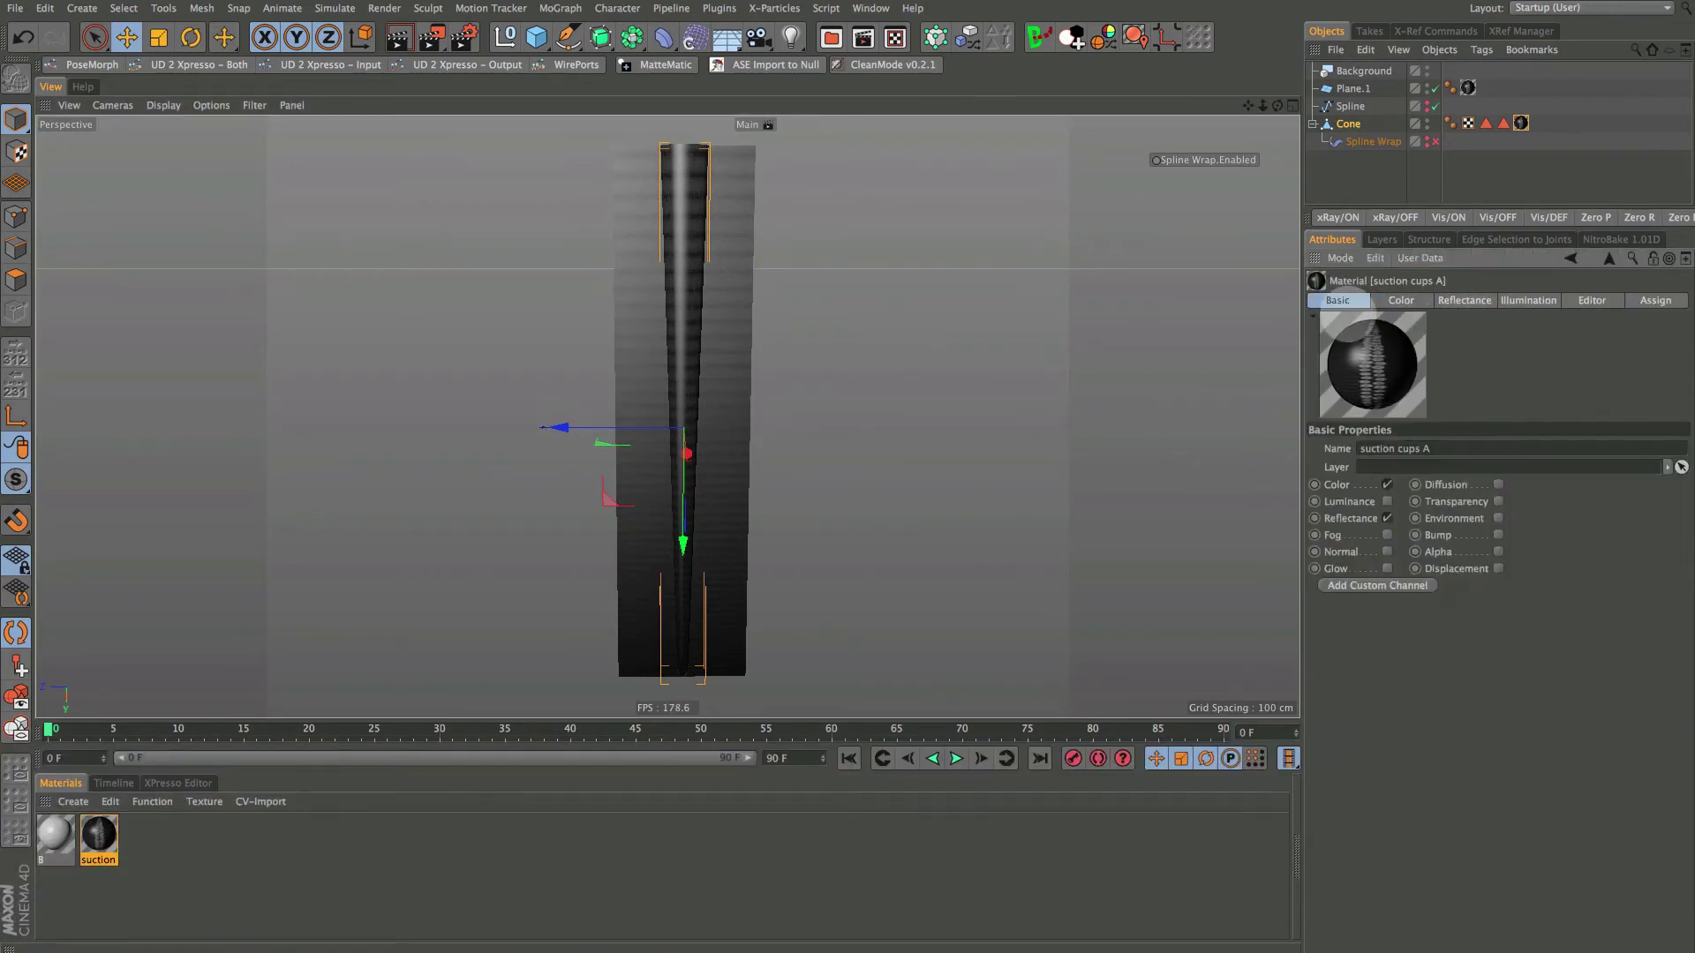
click(1388, 521)
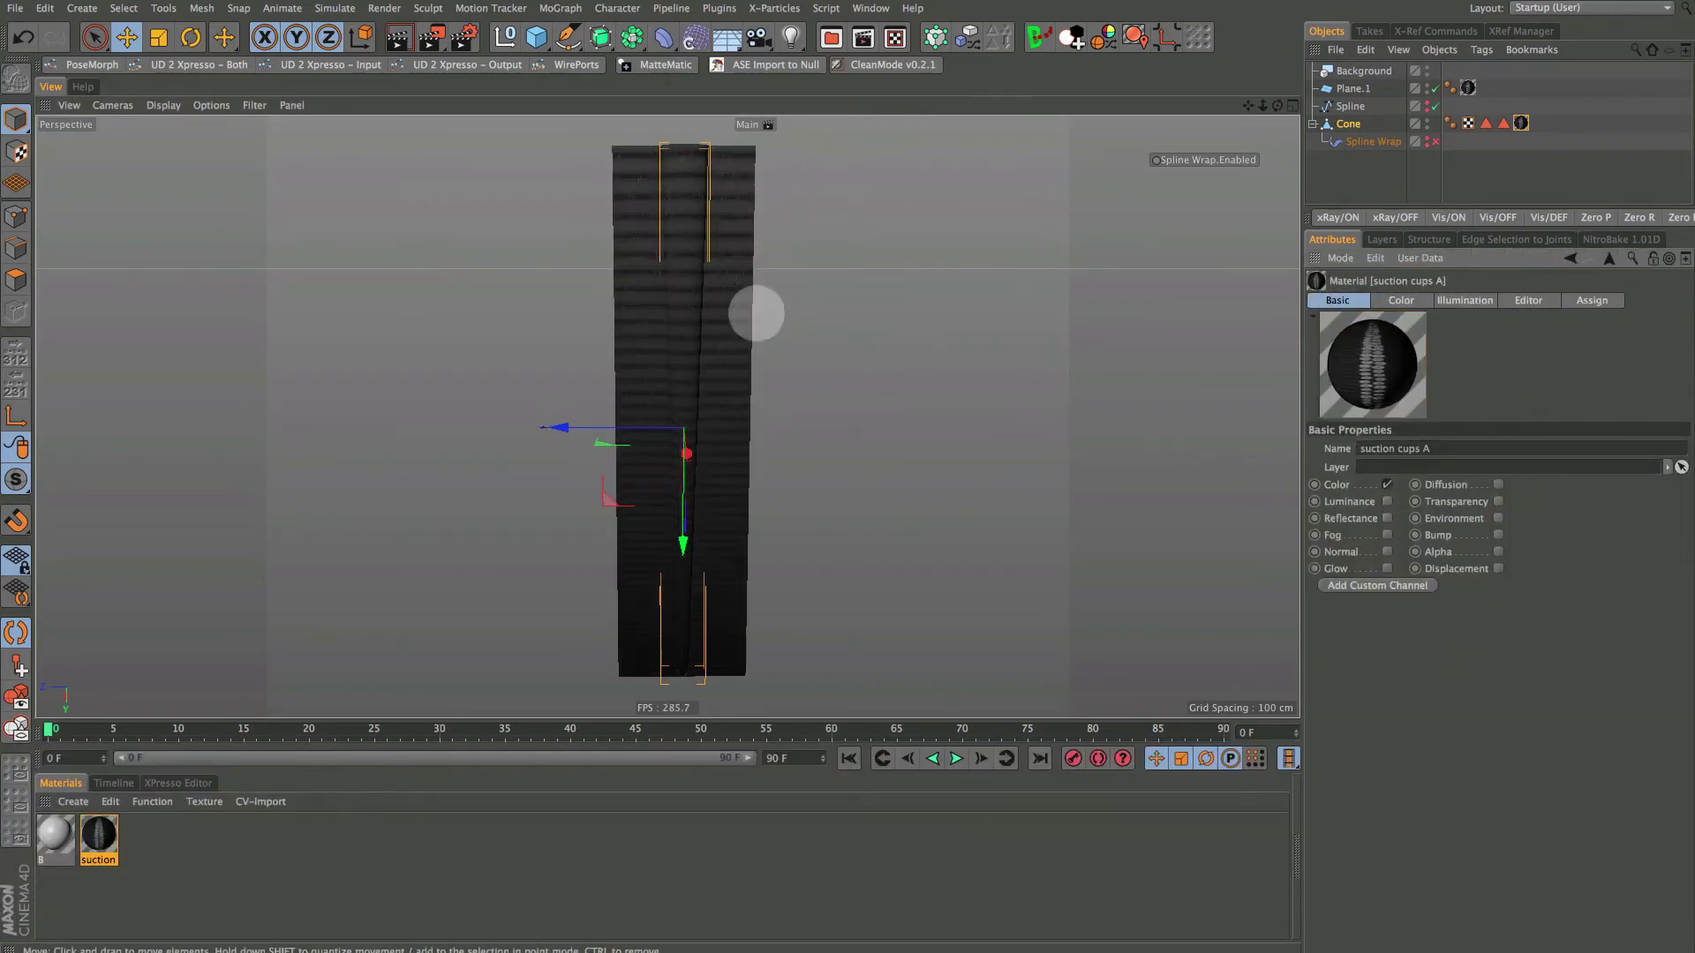
alt+drag(757, 394, 757, 381)
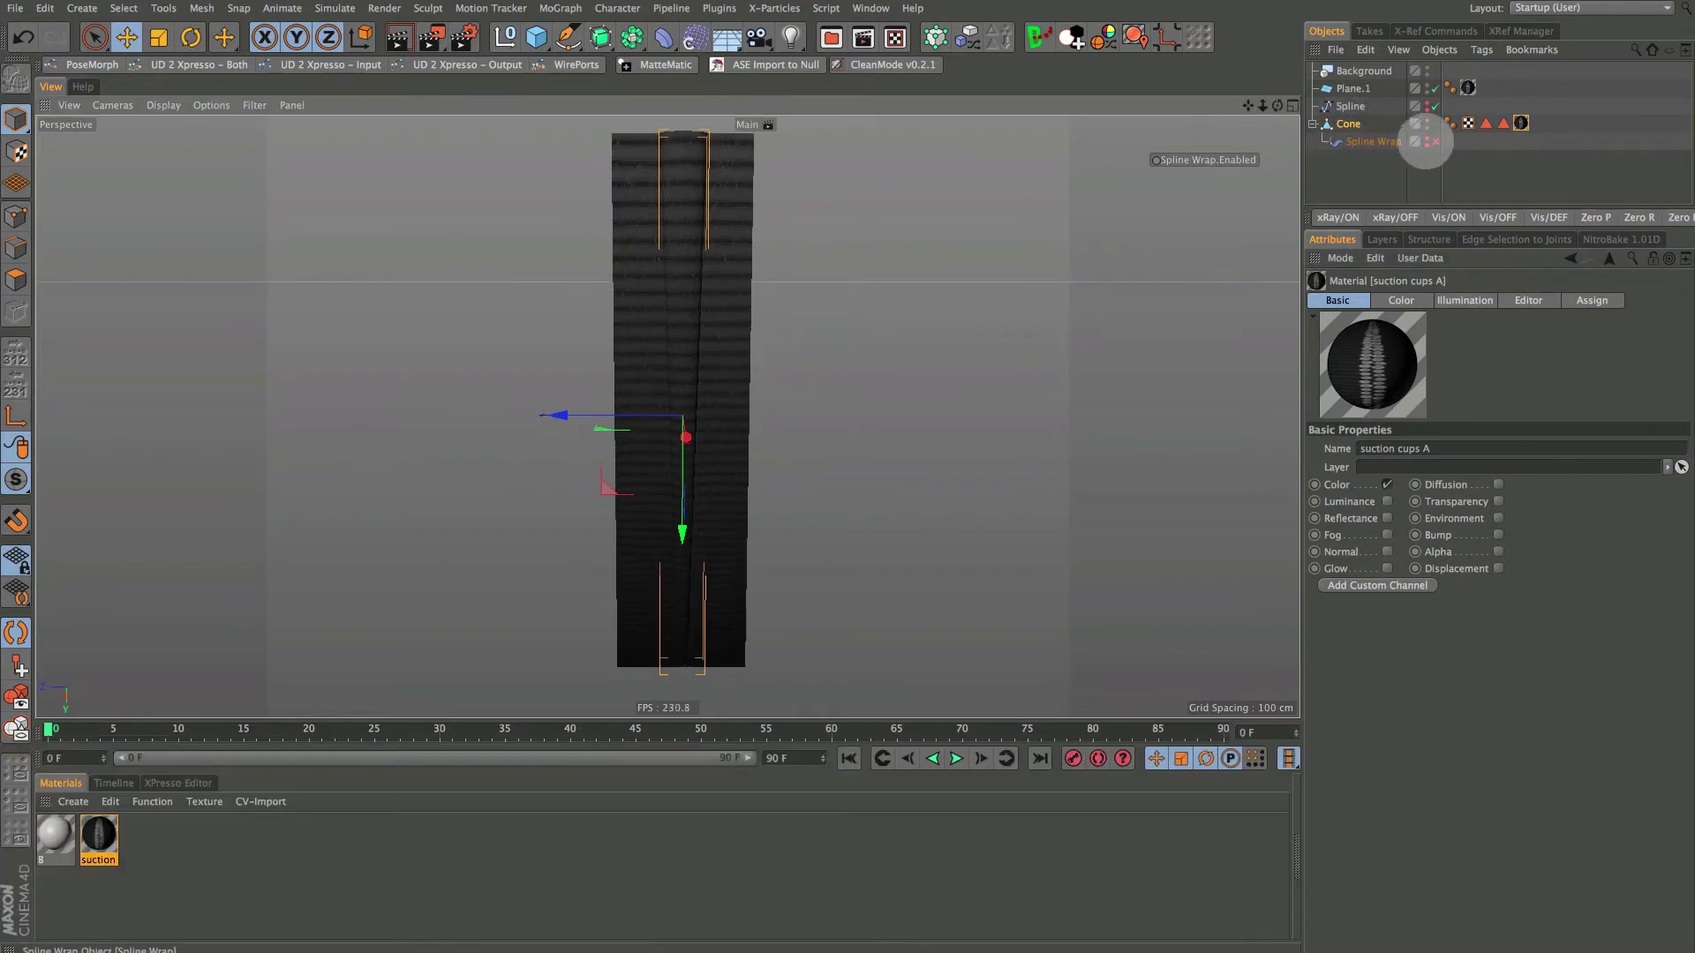
Hide the Cone and its Spline Wrap in the viewport and check the object dimensions of Plane.1
key(alt)
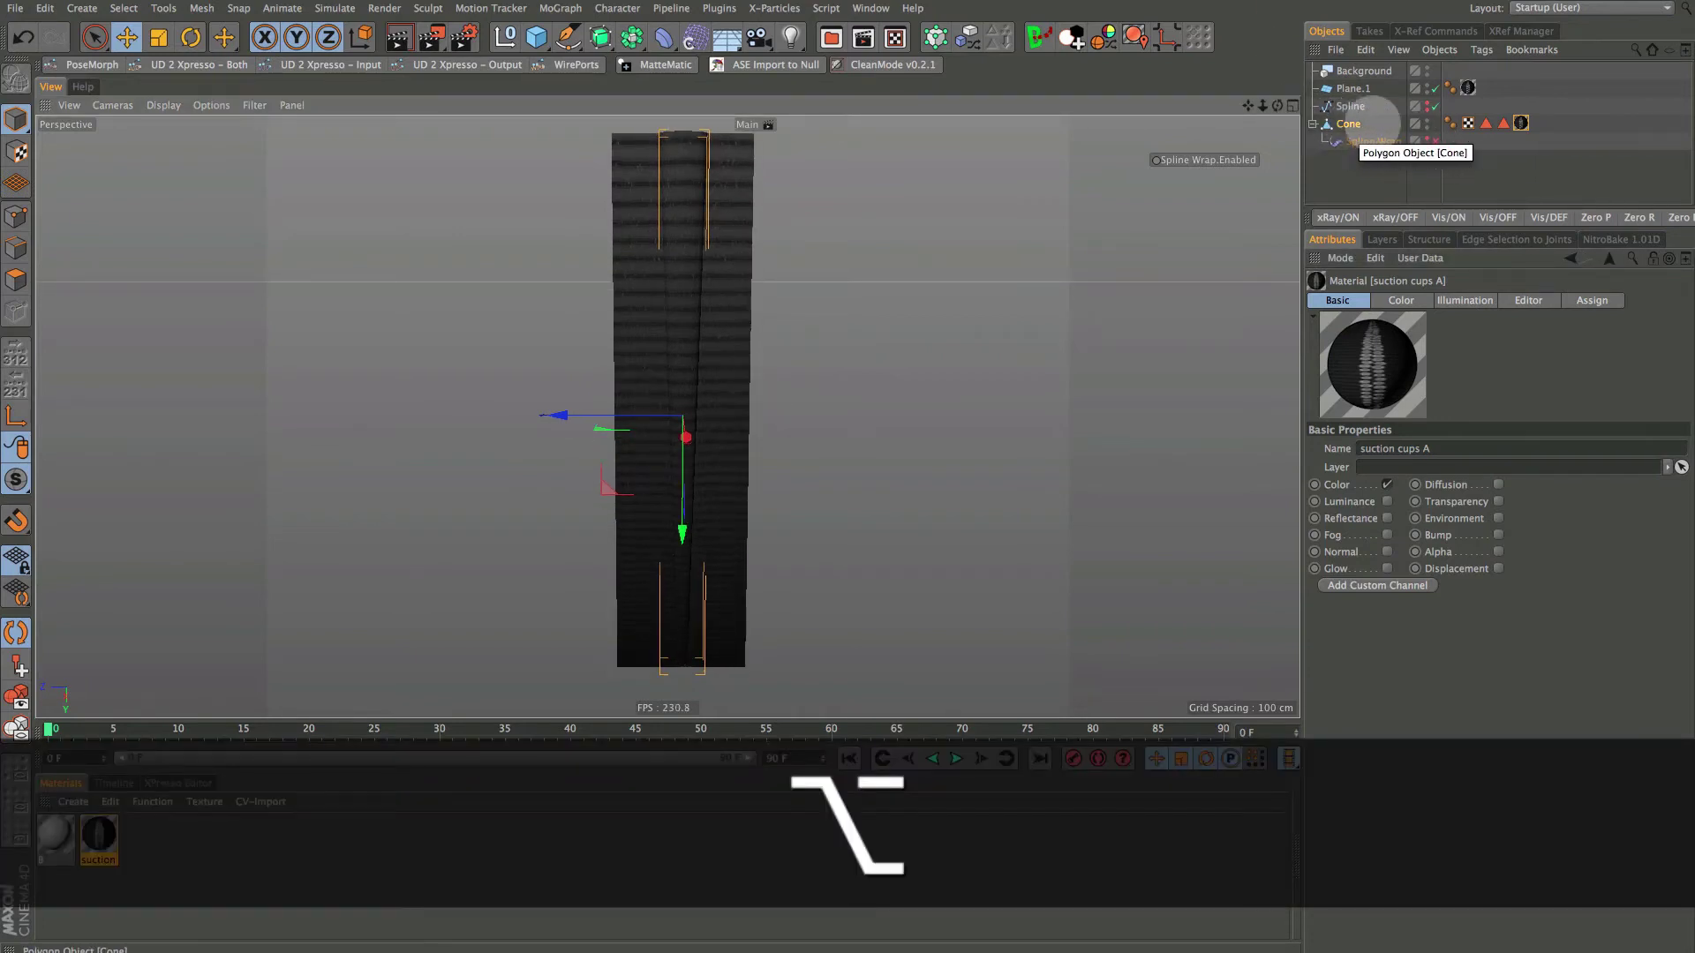
alt+click(1427, 142)
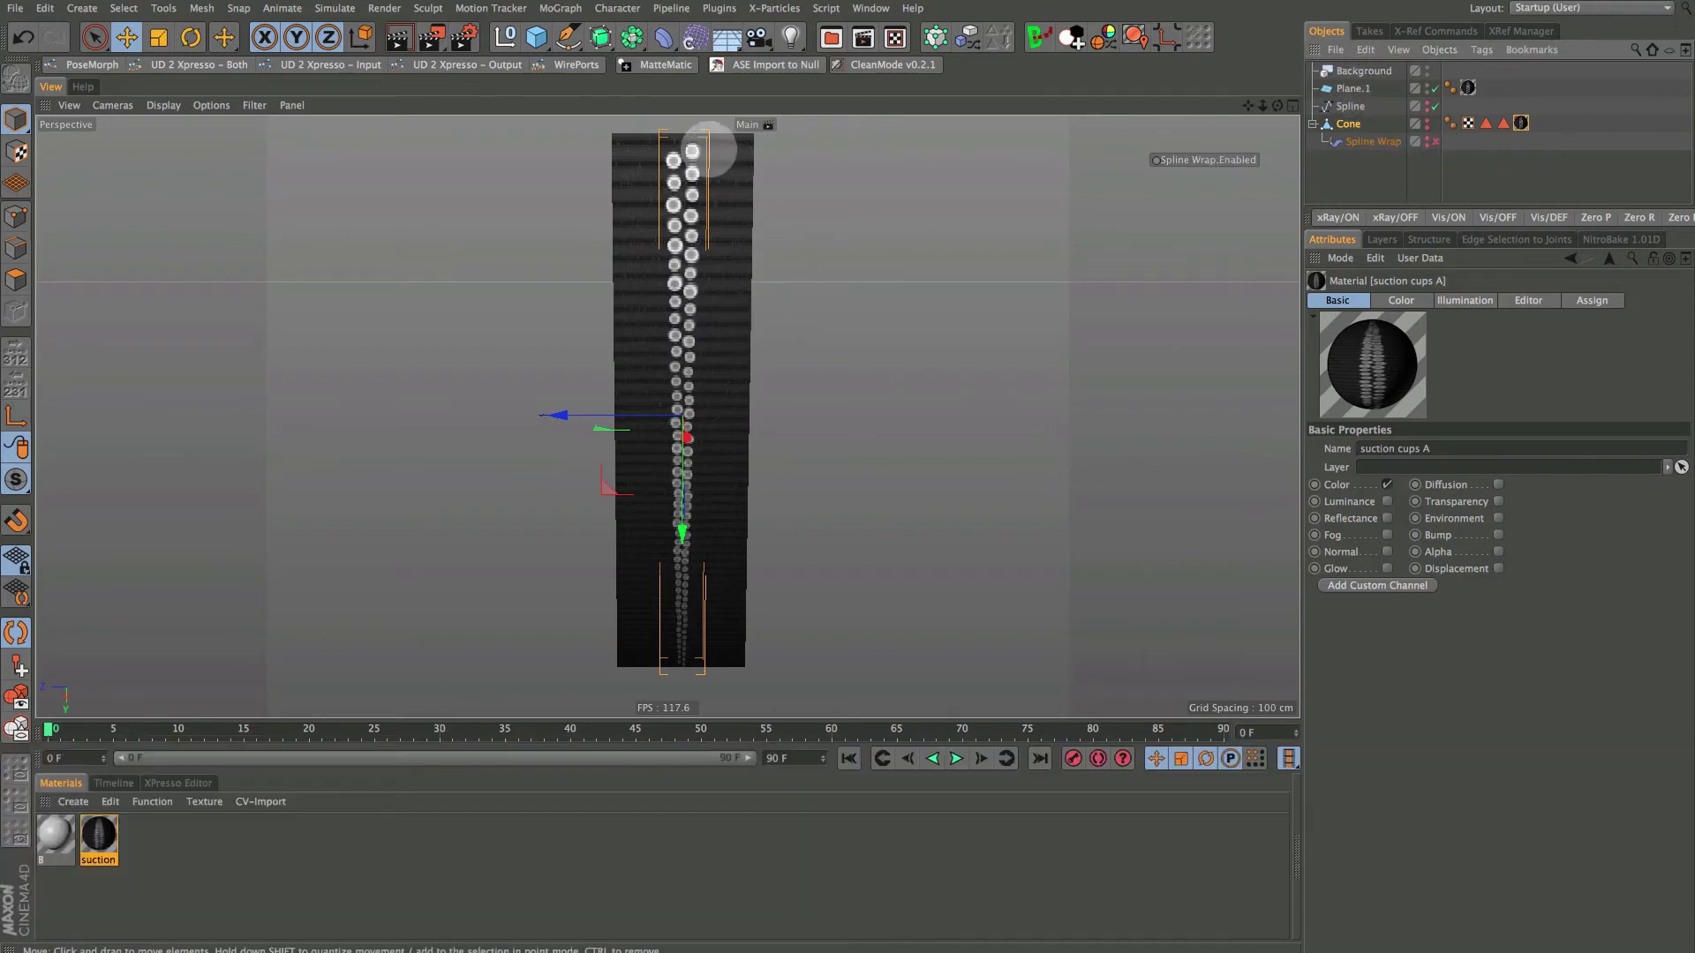
click(1350, 89)
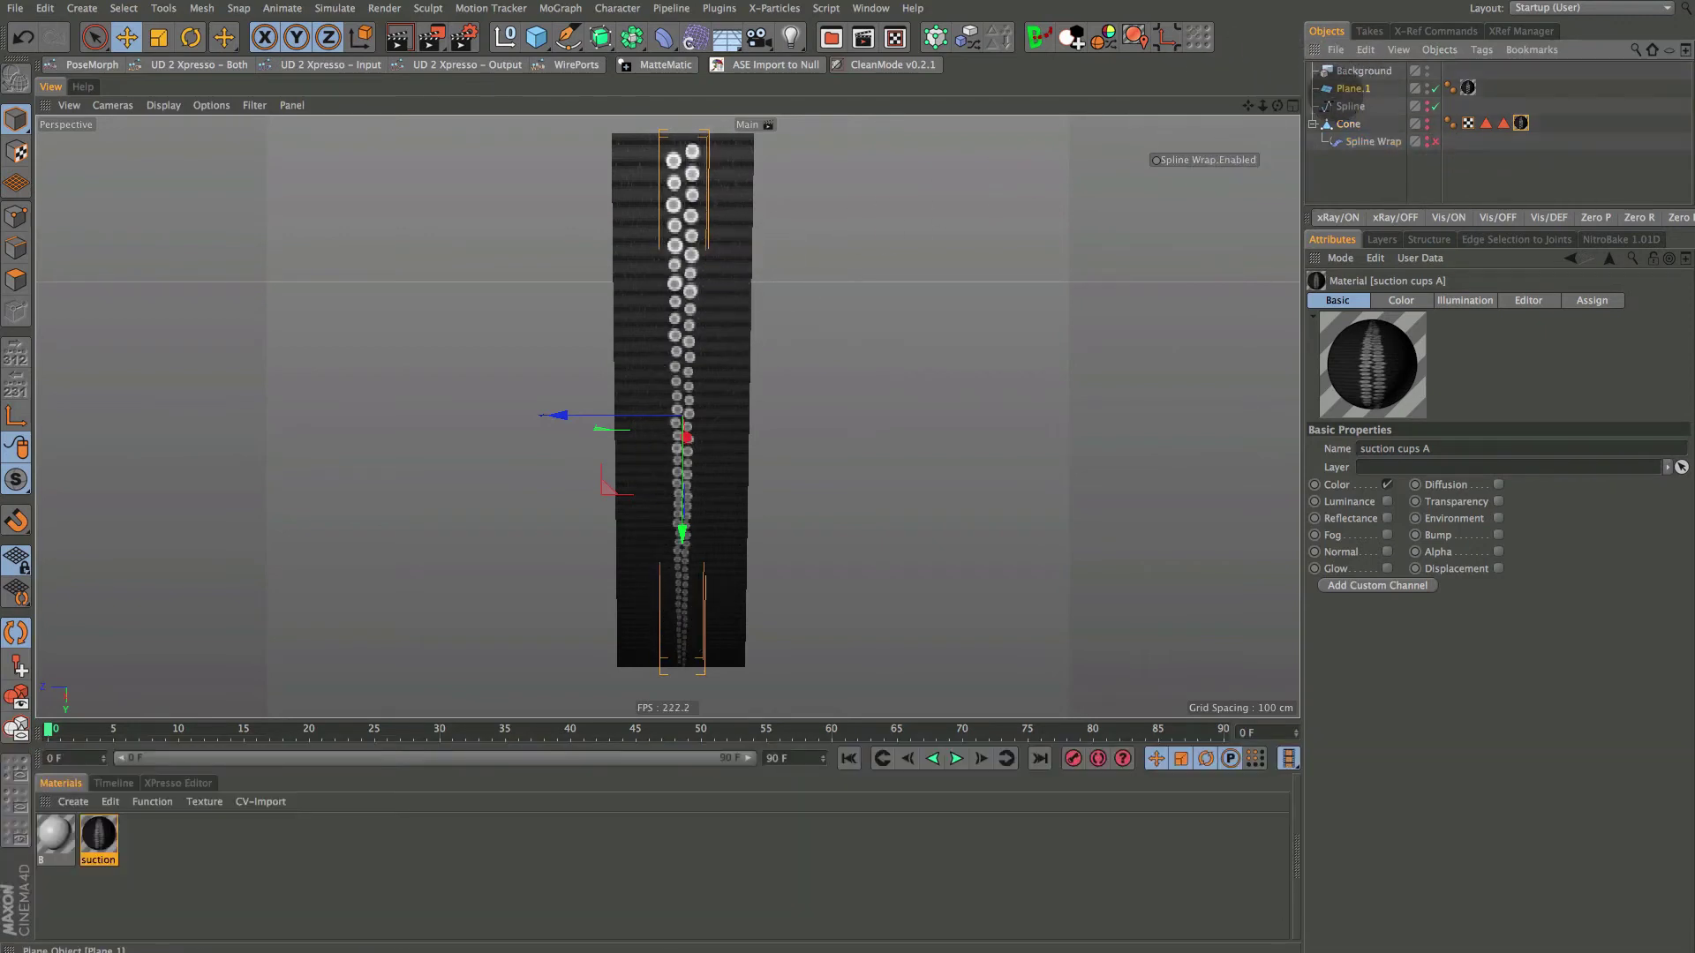
click(1405, 300)
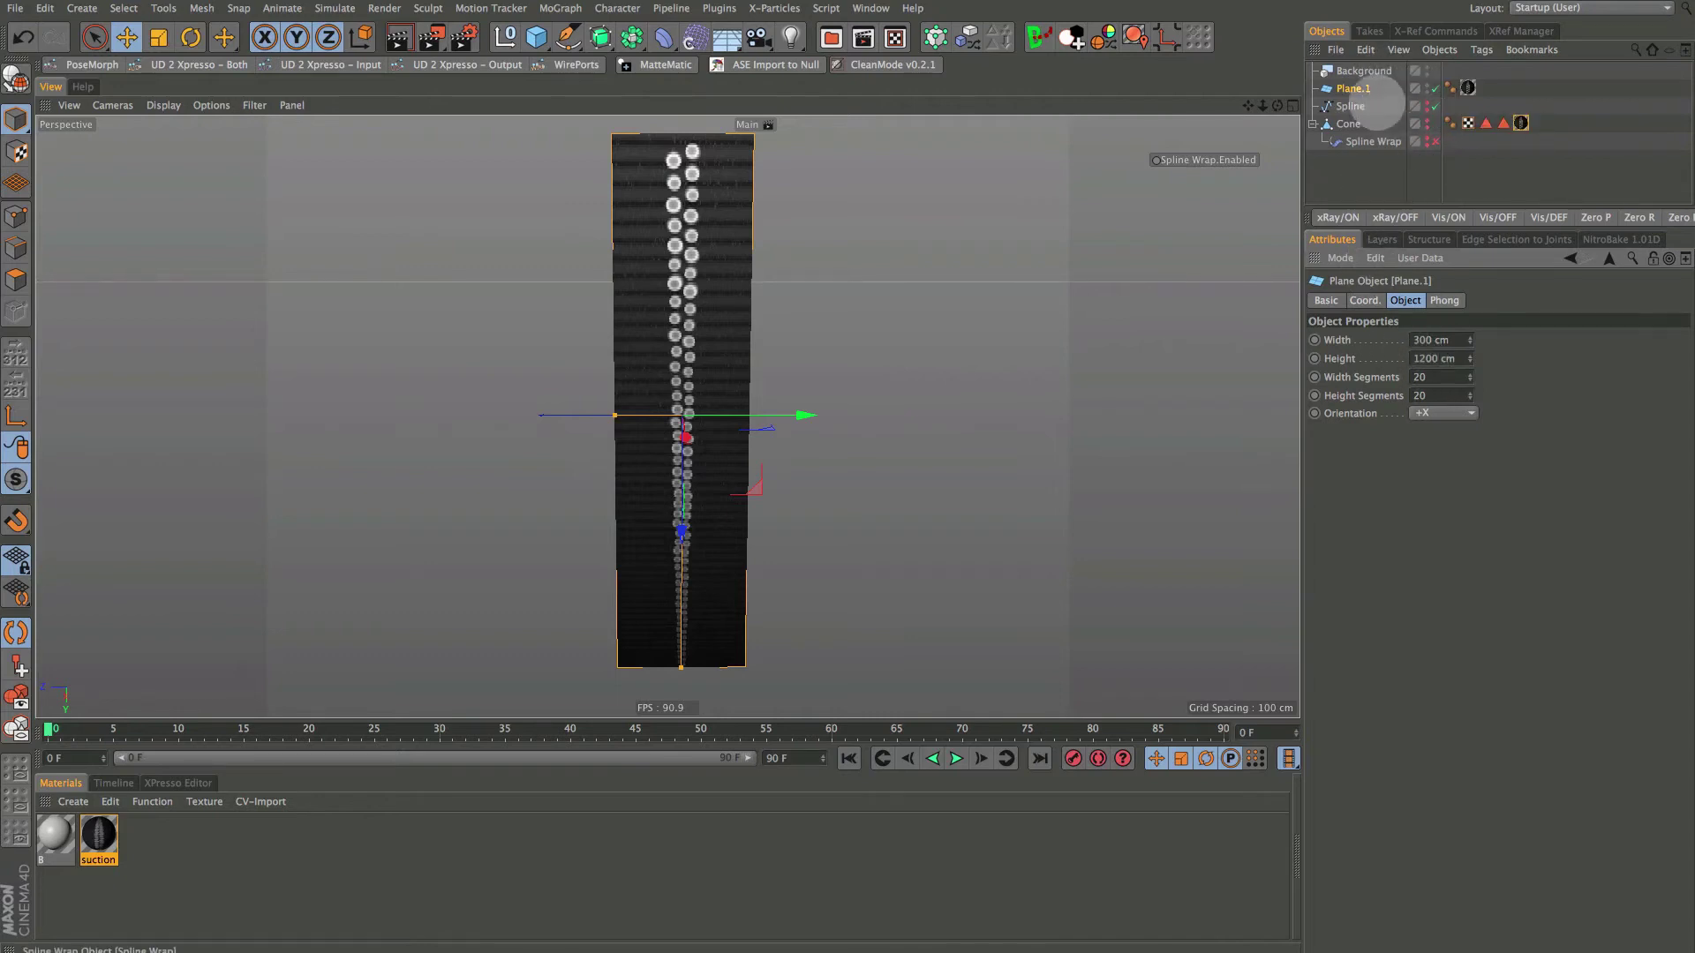
Switch the viewport to the Right view to show the textured plane straight on
alt+drag(745, 344, 743, 357)
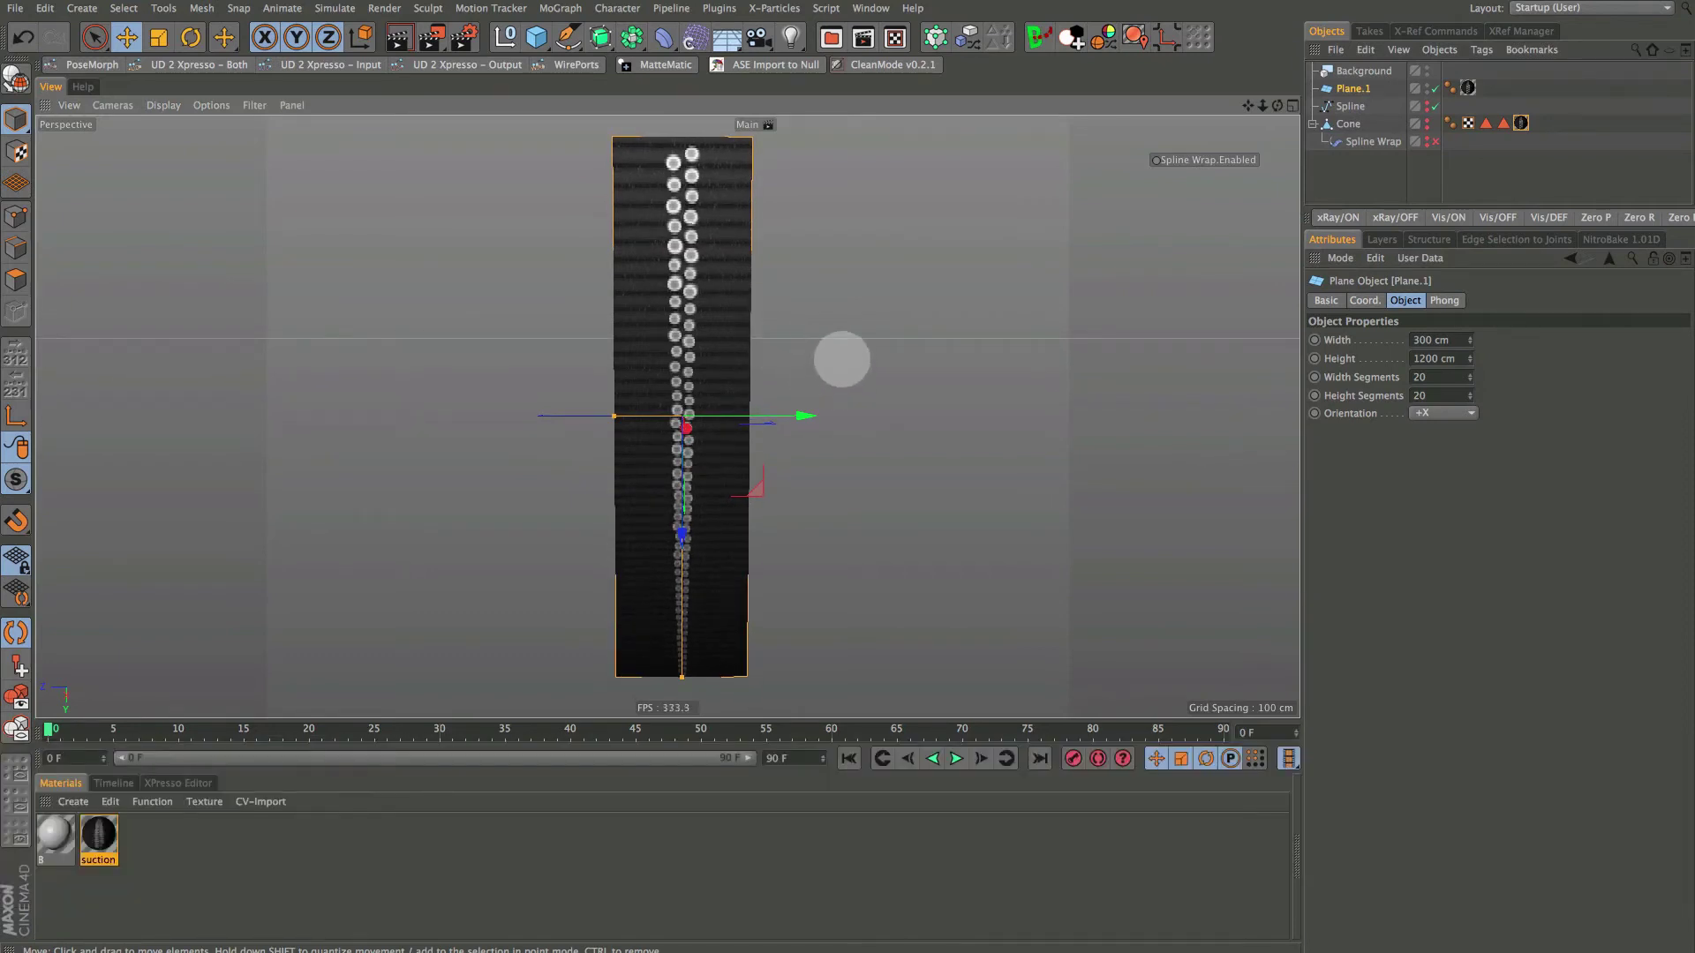
key(F3)
alt+right_drag(801, 393, 800, 393)
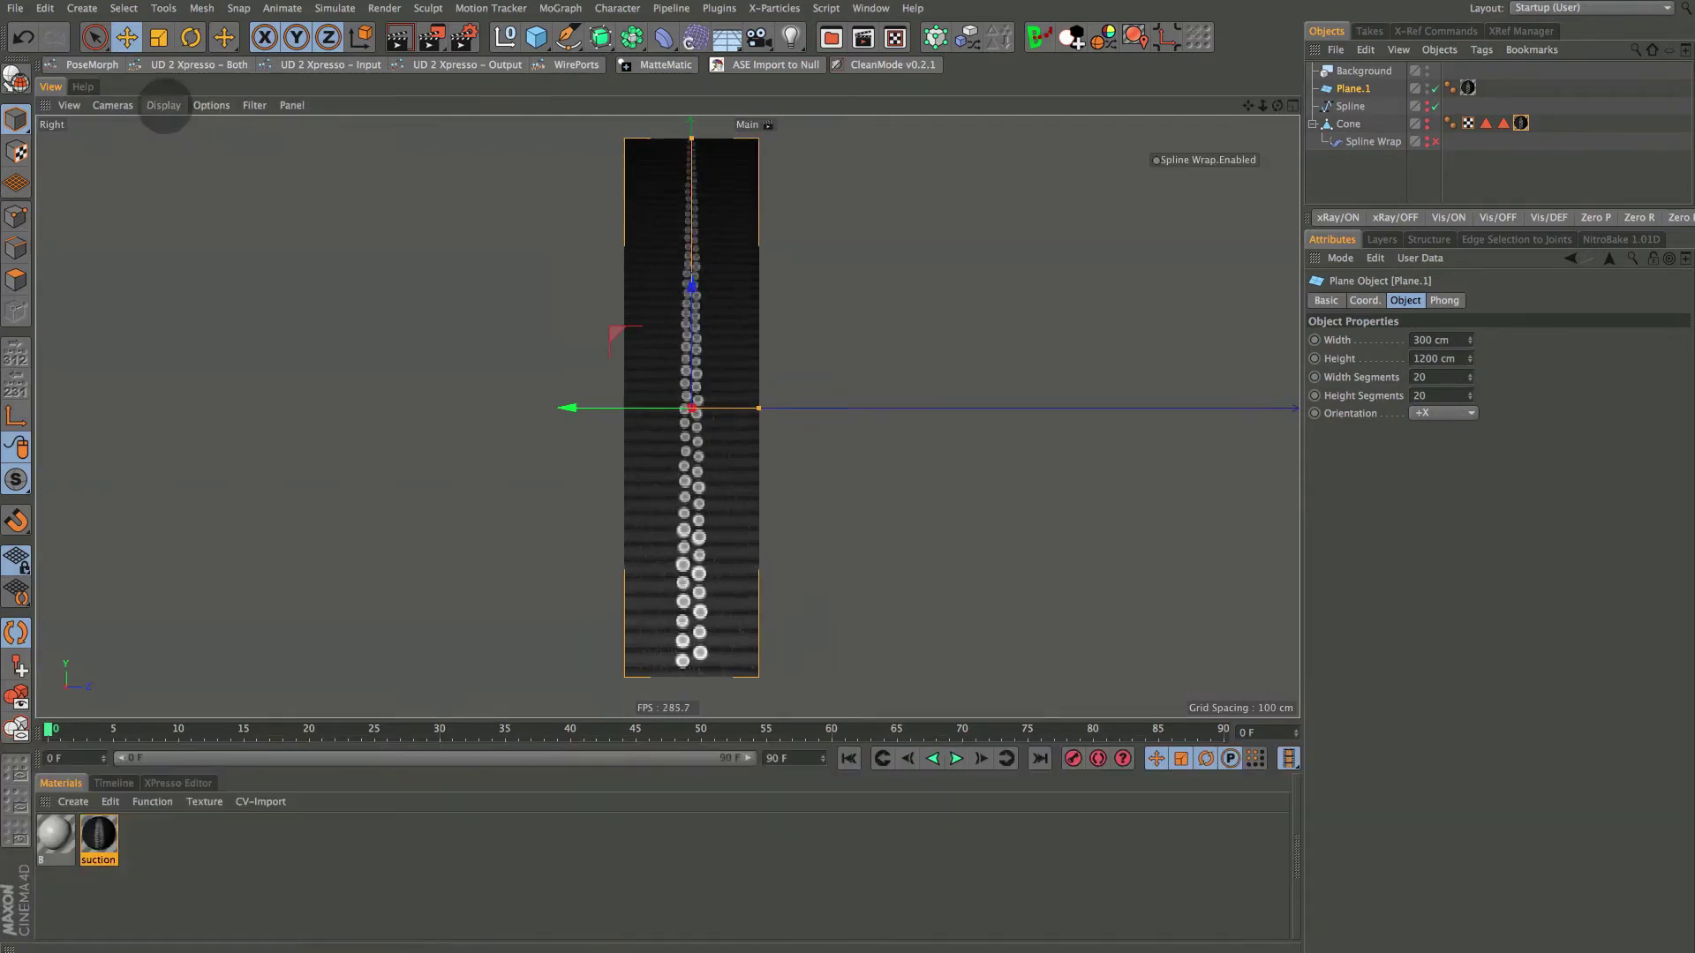
click(164, 105)
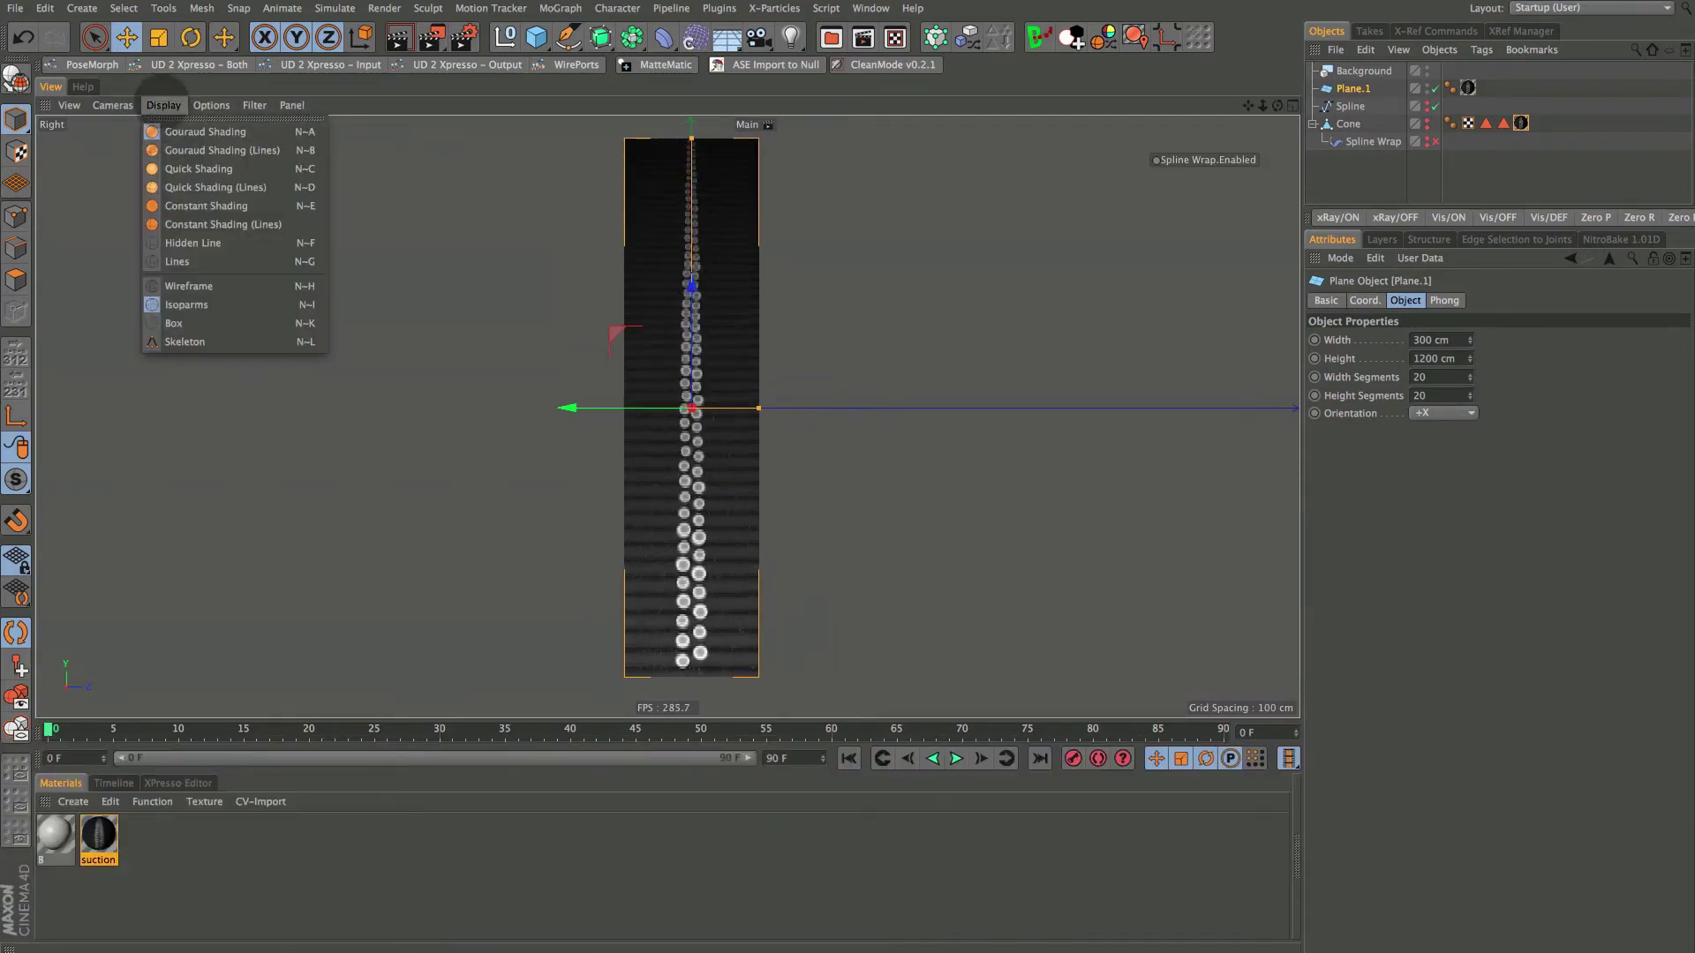
click(840, 180)
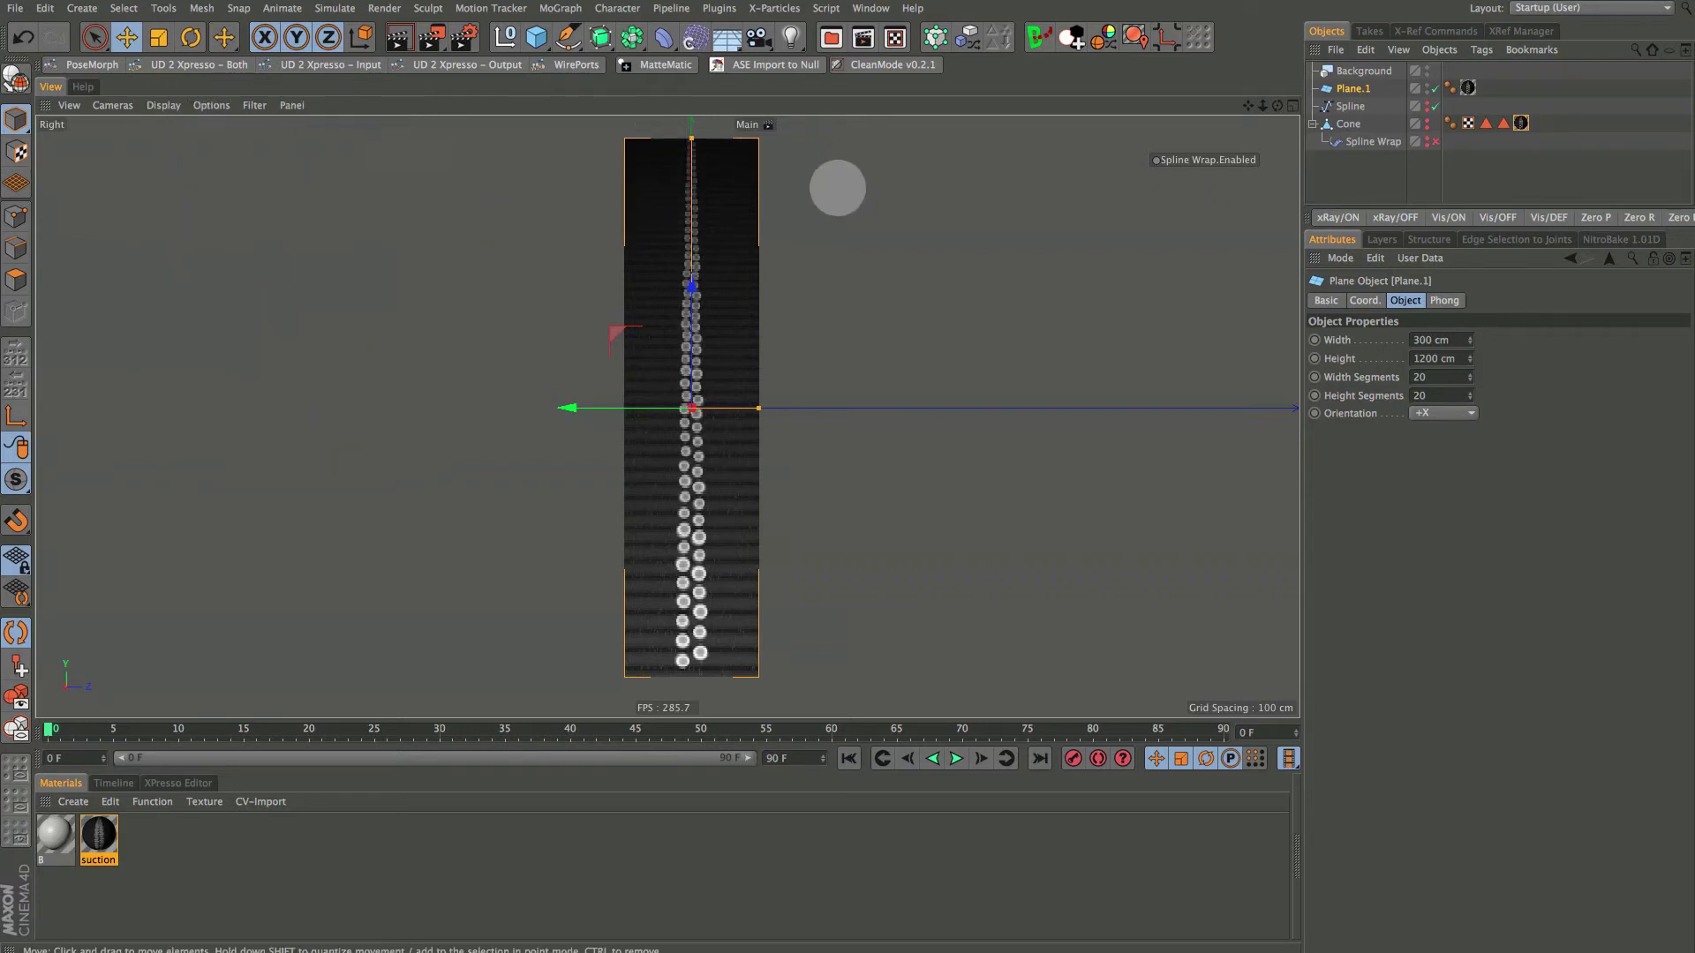
Unhide the Cone and its Spline Wrap and turn on X-Ray for the Cone
key(alt)
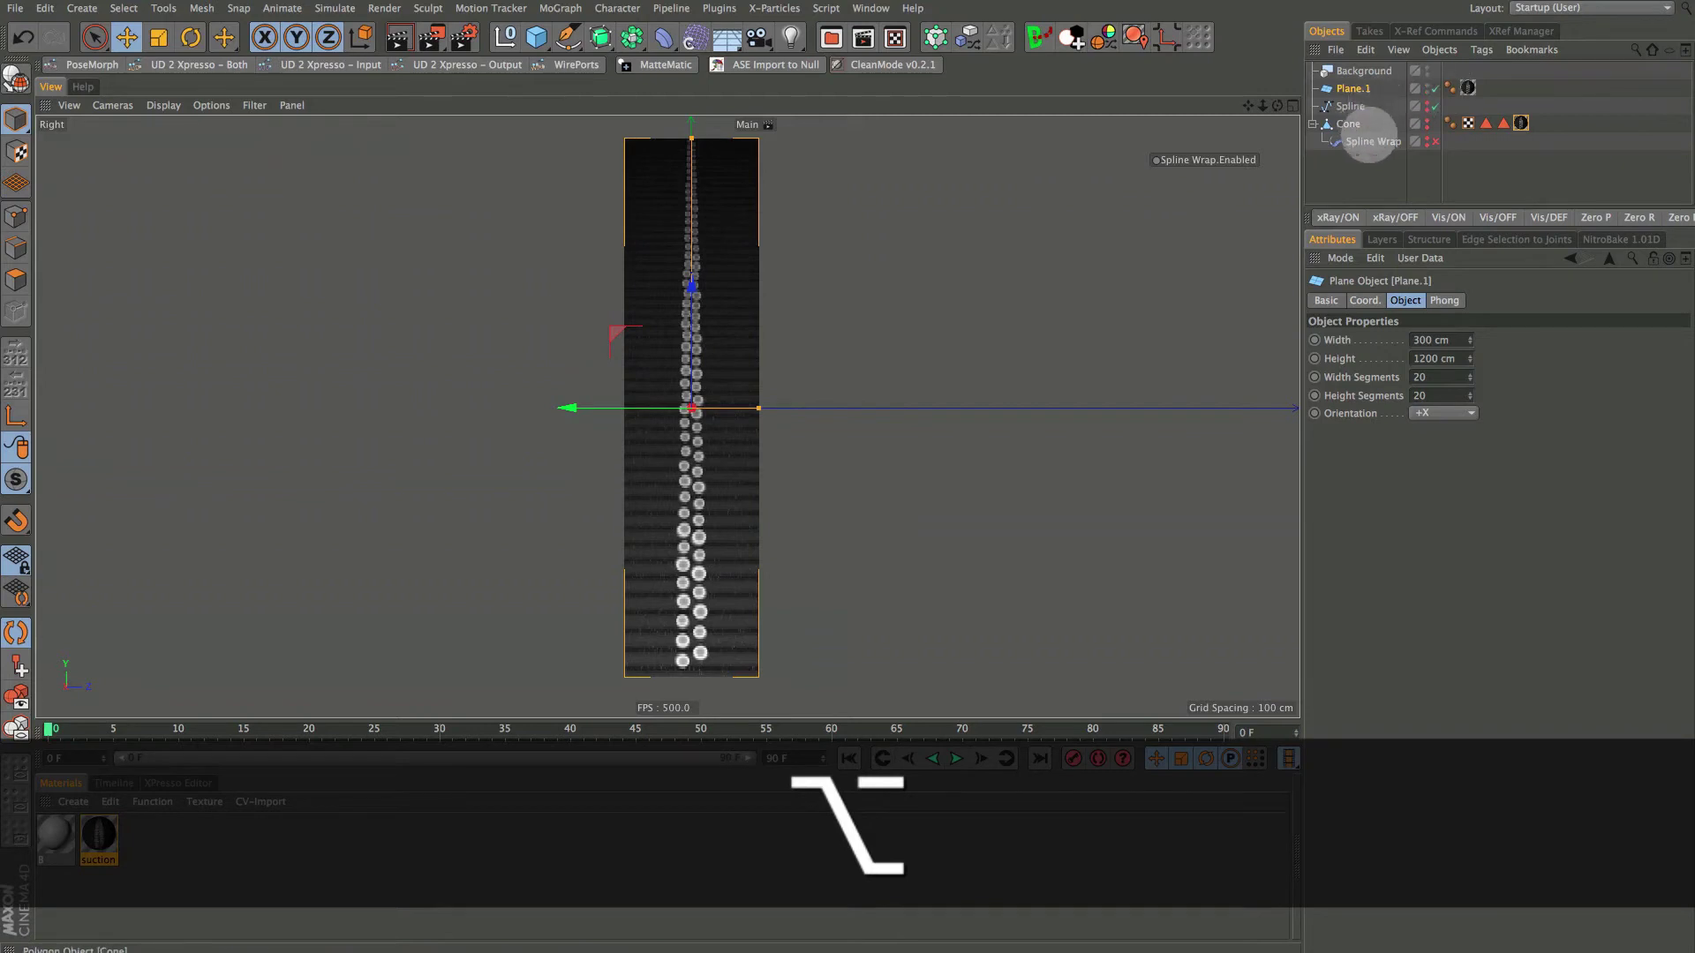
key(alt)
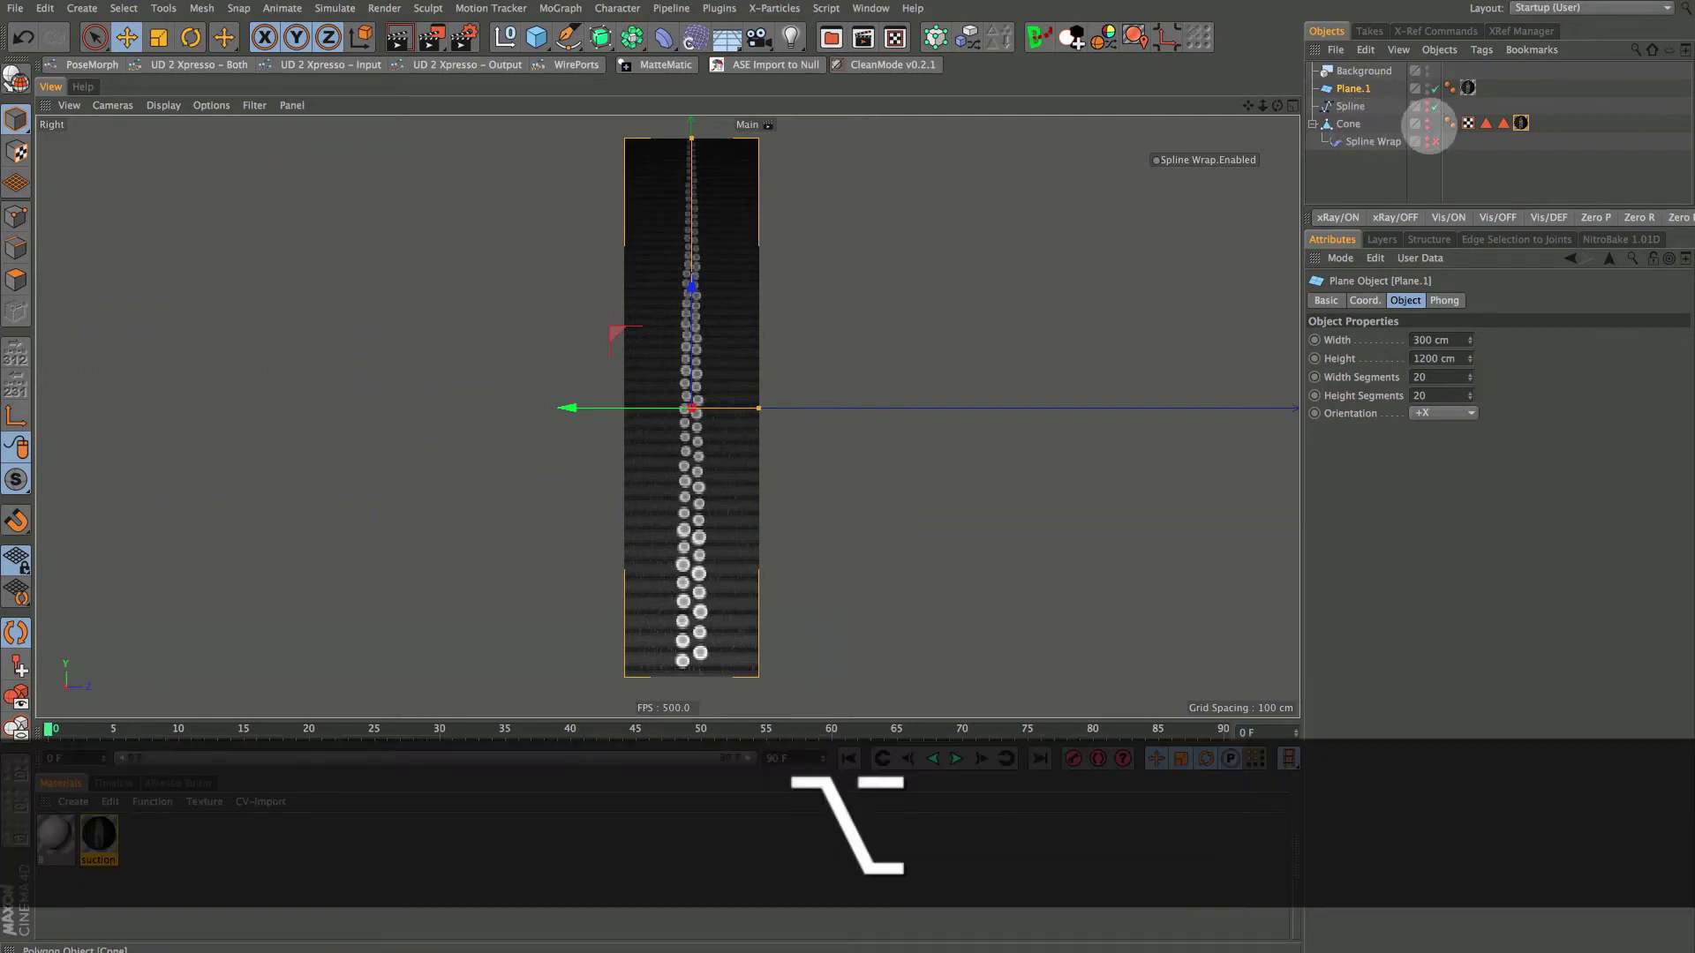
alt+click(1427, 124)
click(1352, 124)
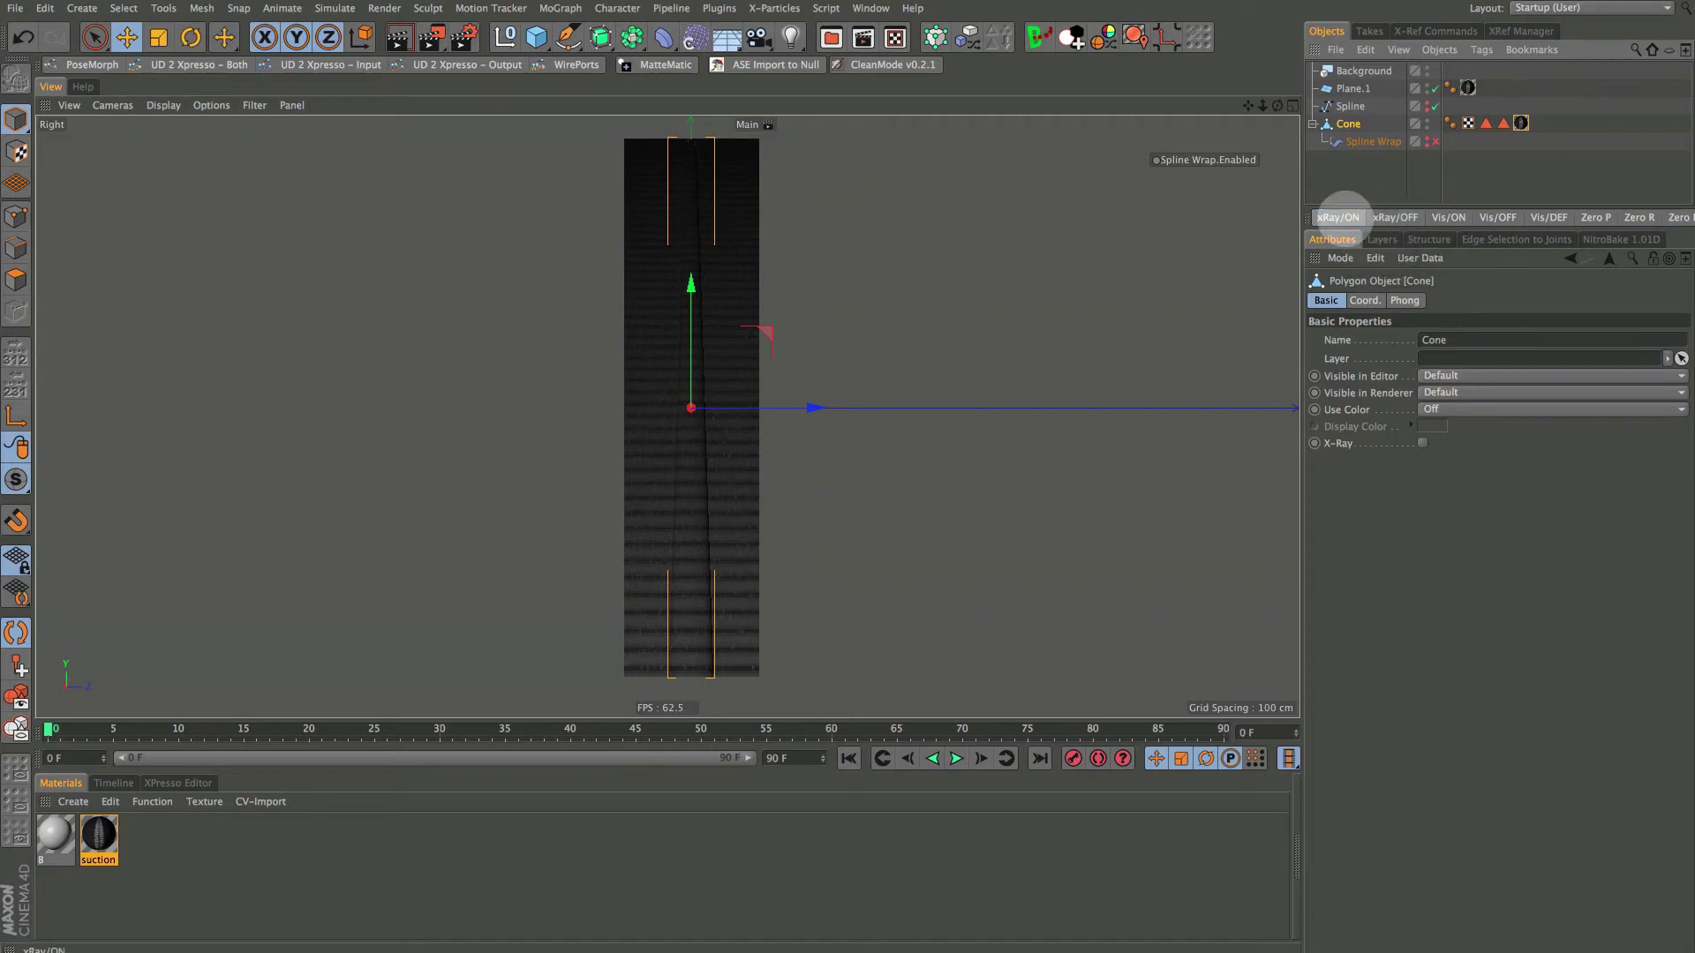
click(1339, 217)
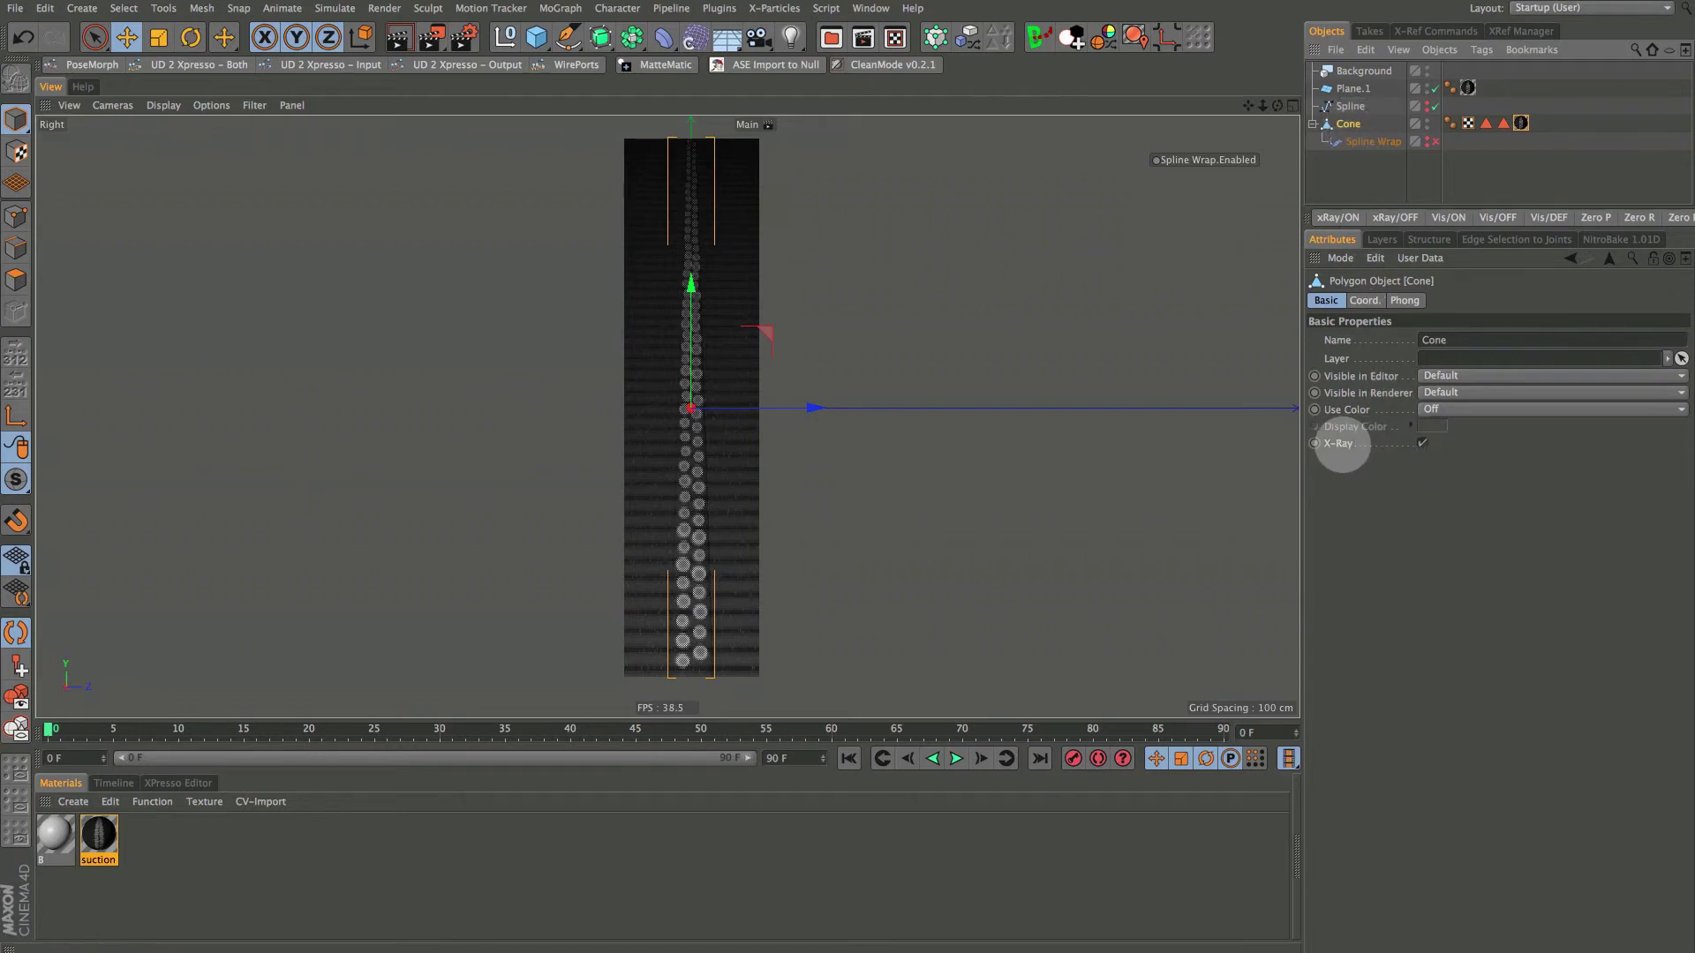
Examine up close how the suction cup texture on the see-through Cone lines up with the texture on the plane behind it
alt+right_drag(700, 537, 795, 496)
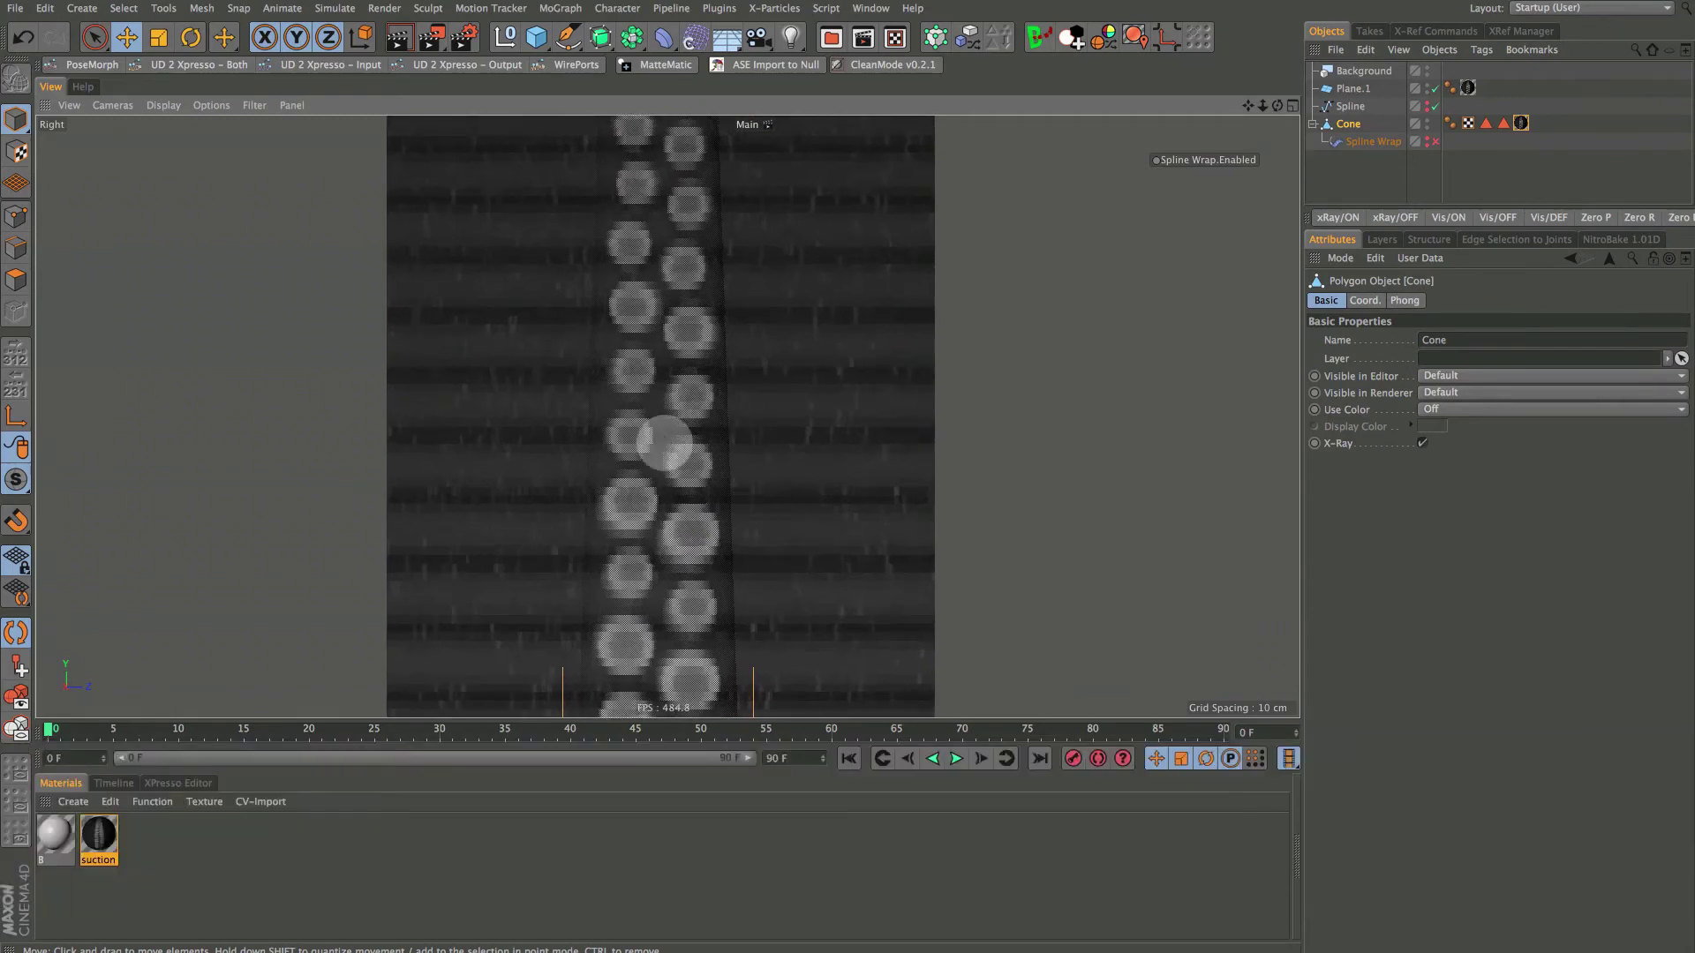
key(alt)
alt+right_drag(684, 525, 649, 521)
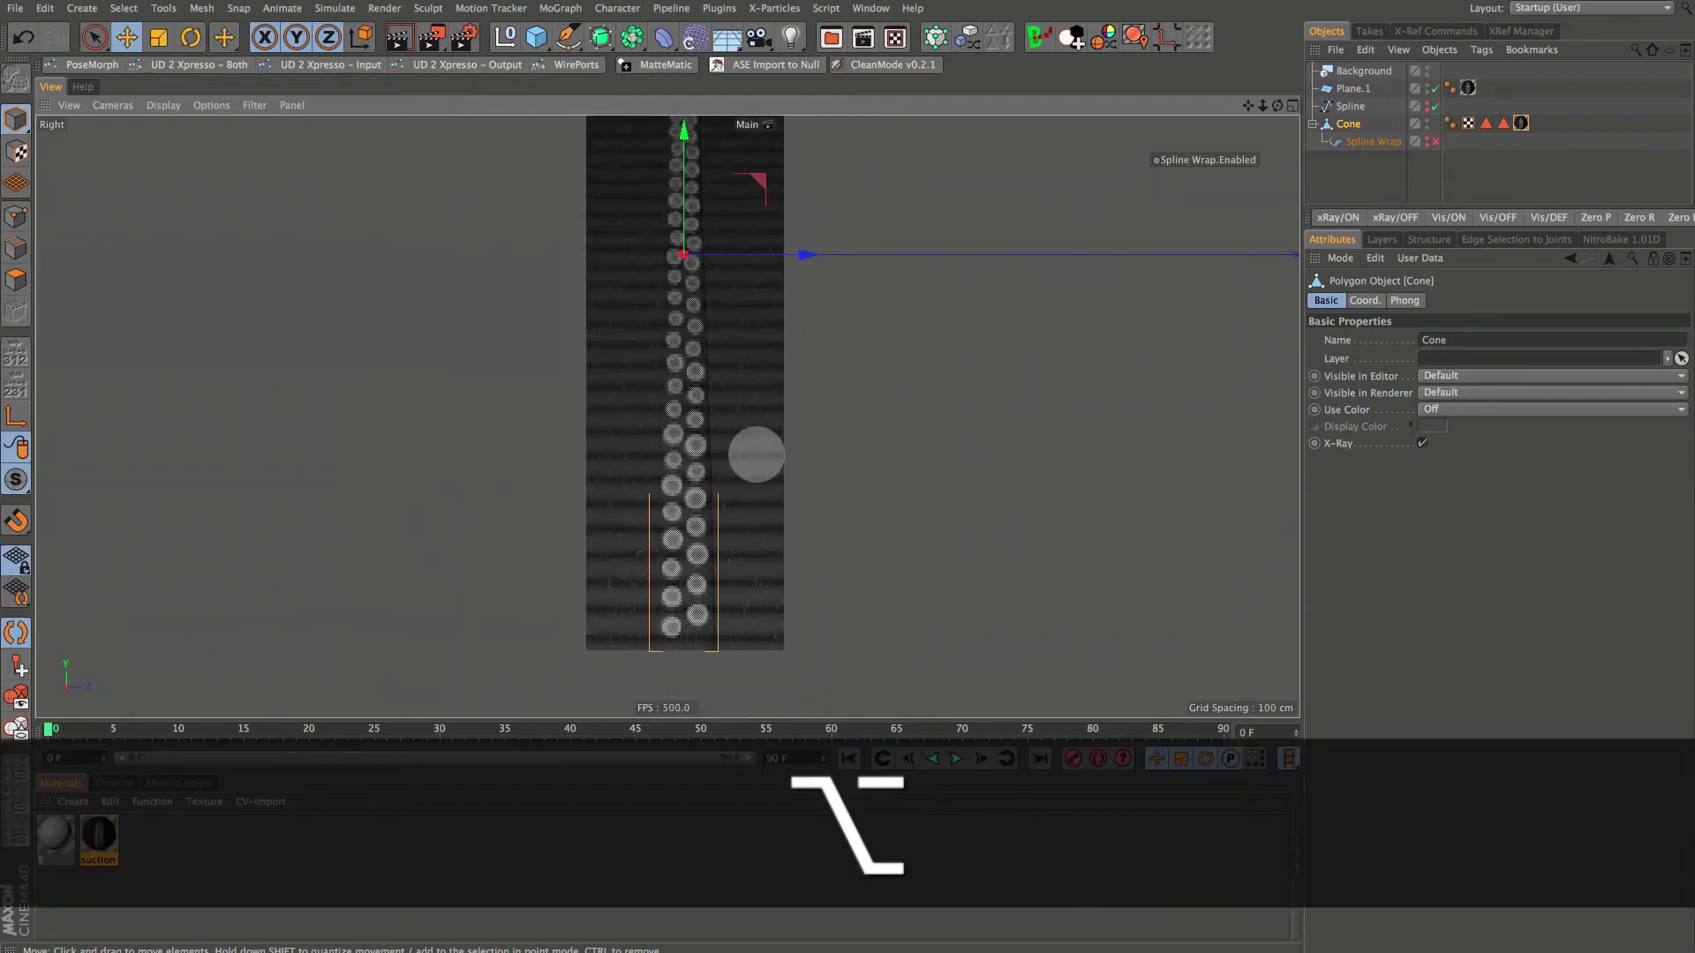
alt+right_drag(756, 455, 785, 542)
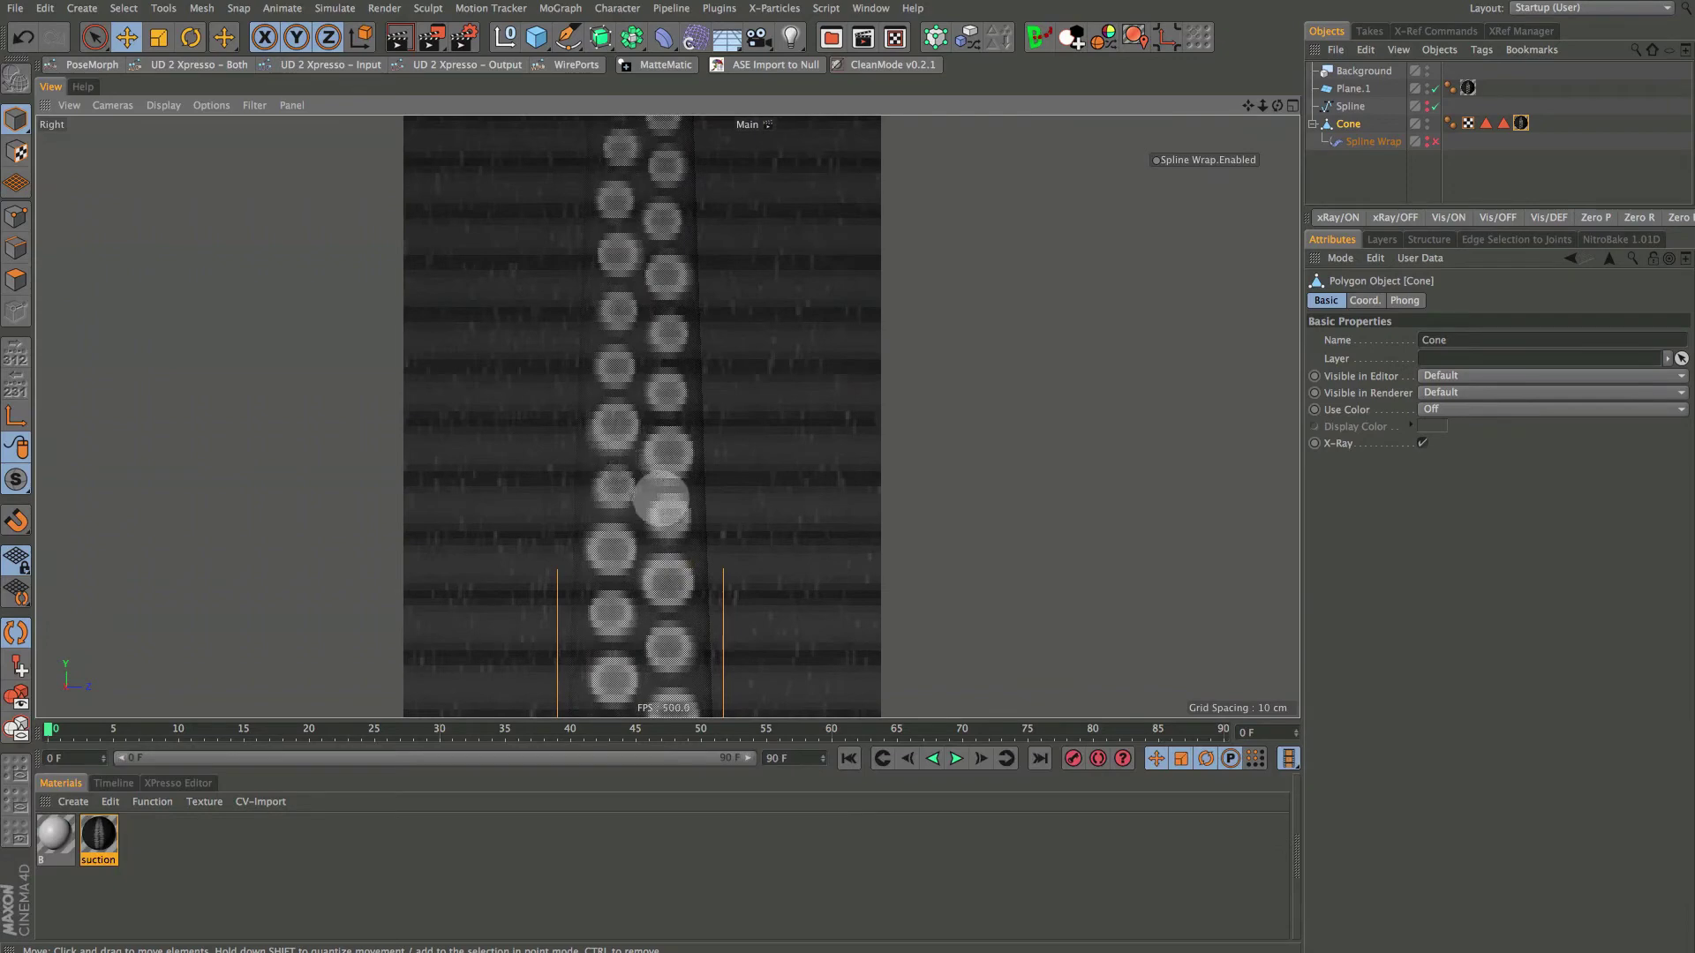
mouse_move(726, 485)
alt+right_down()
mouse_move(639, 503)
mouse_move(709, 470)
alt+right_up()
alt+middle_drag(708, 469, 677, 502)
alt+right_drag(677, 502, 696, 503)
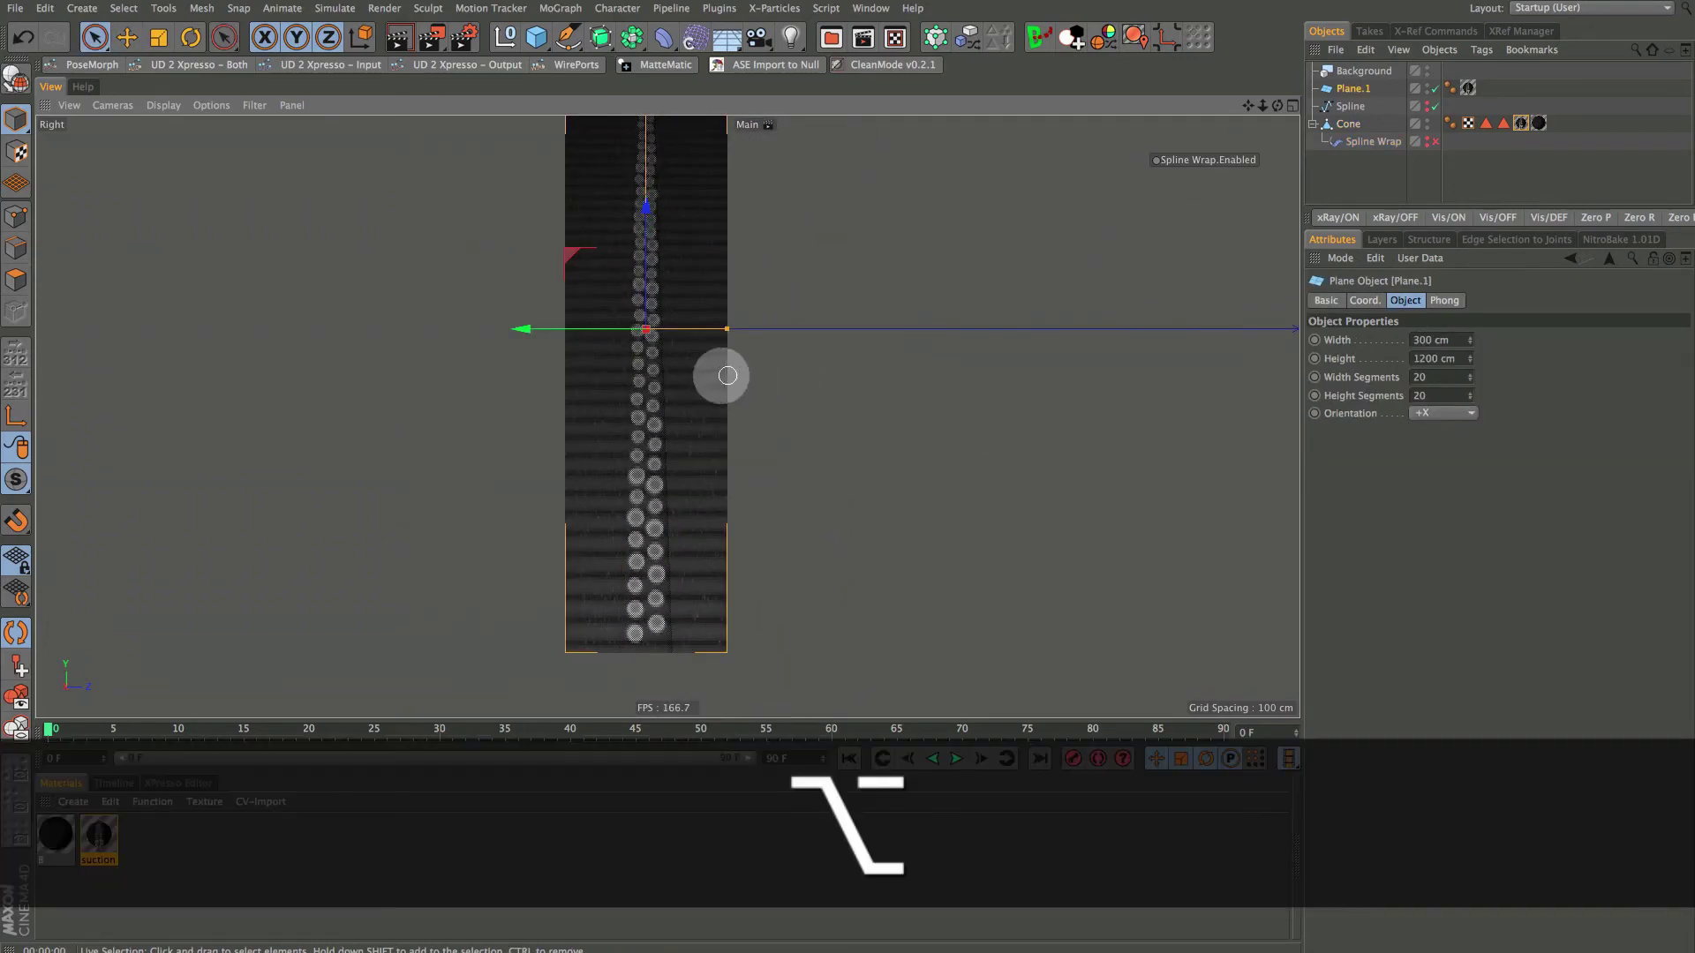
mouse_move(727, 375)
alt+right_down()
mouse_move(699, 364)
mouse_move(746, 357)
alt+right_up()
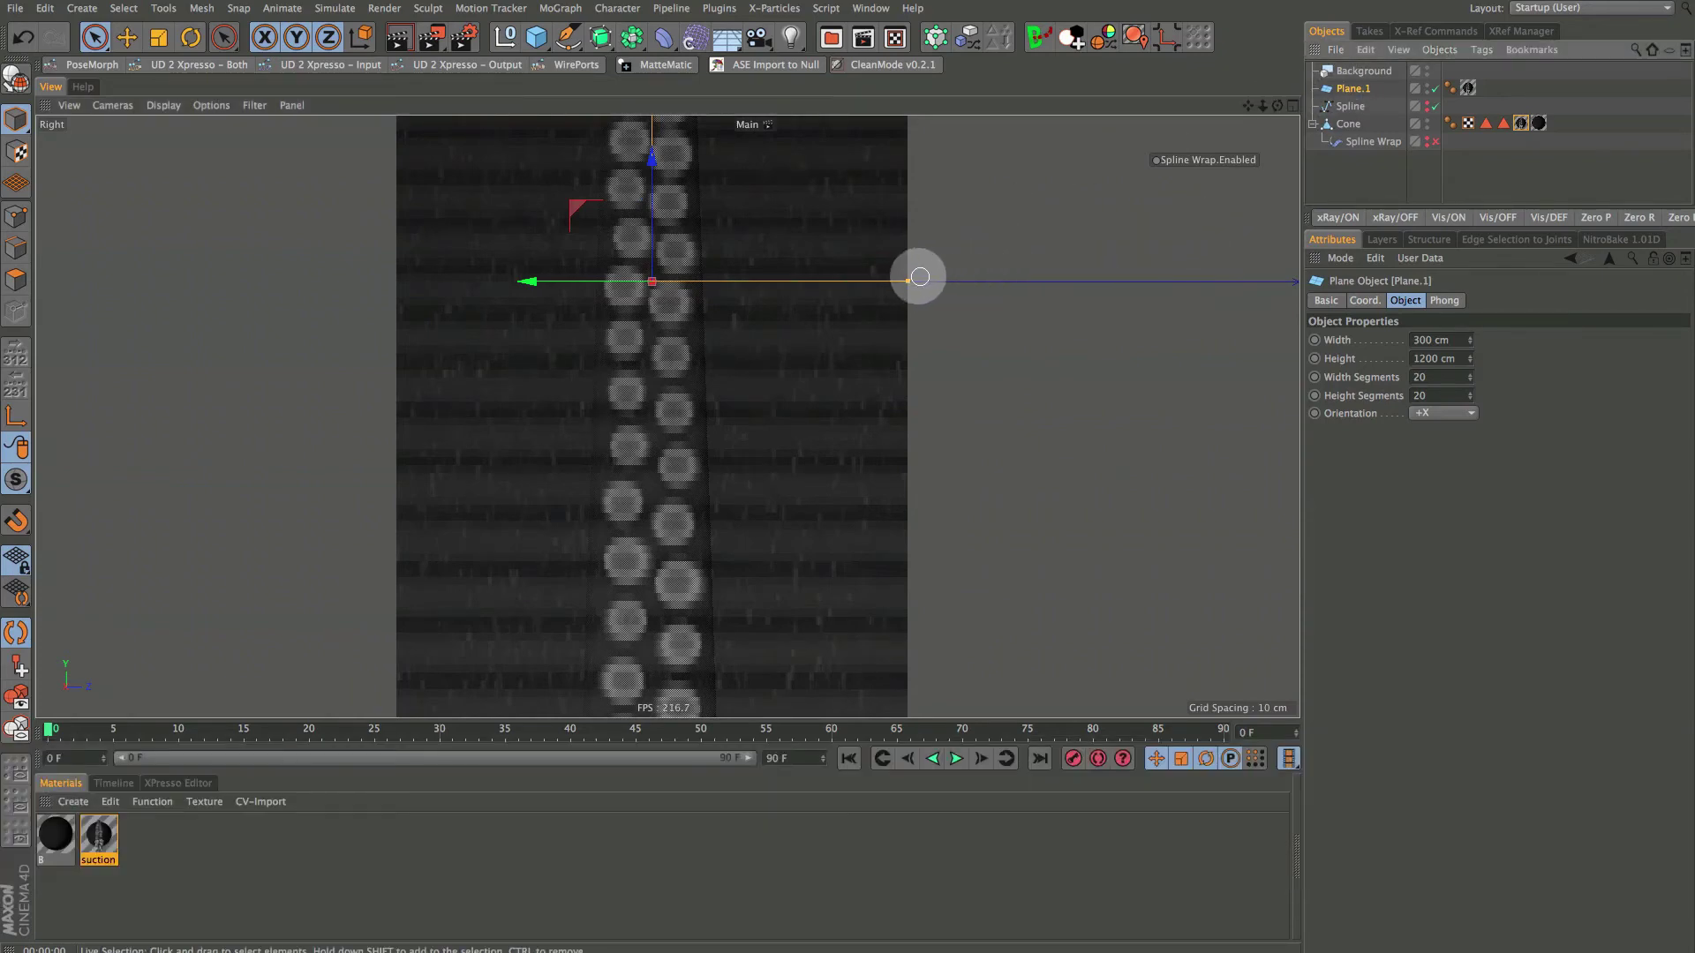
Narrow Plane.1 to a width of about 219 cm and check how its suction cup texture lines up with the Cone
drag(907, 281, 838, 280)
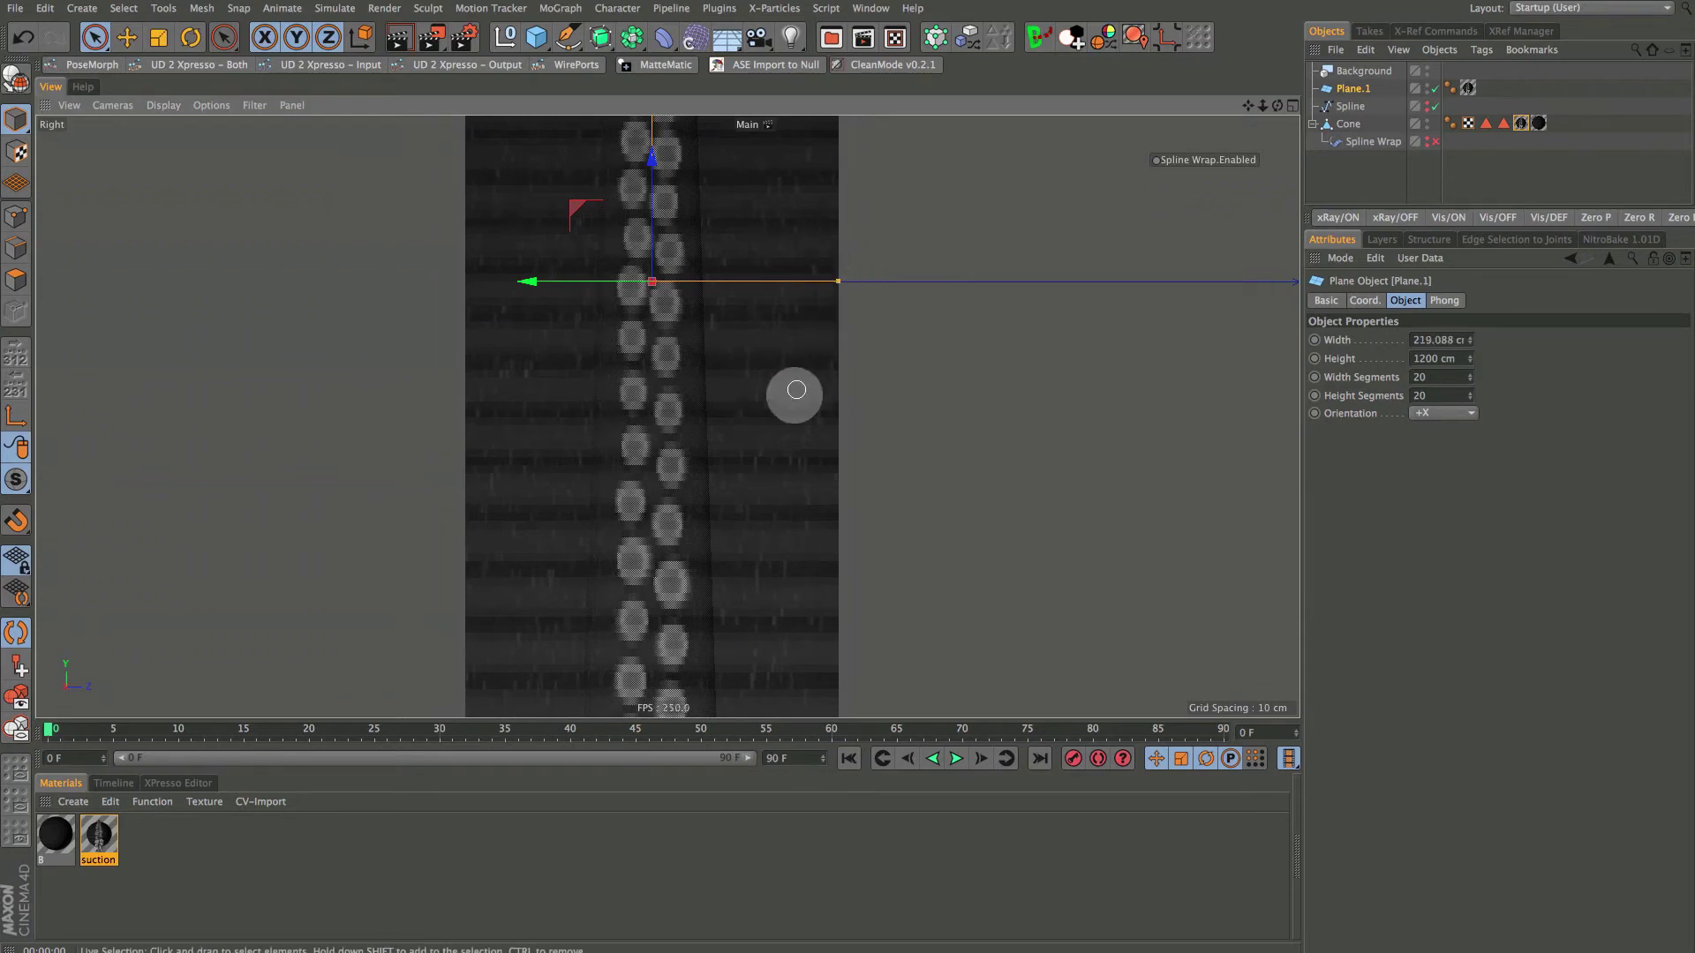
alt+right_drag(773, 427, 773, 427)
alt+scroll(773, 426, up, 1)
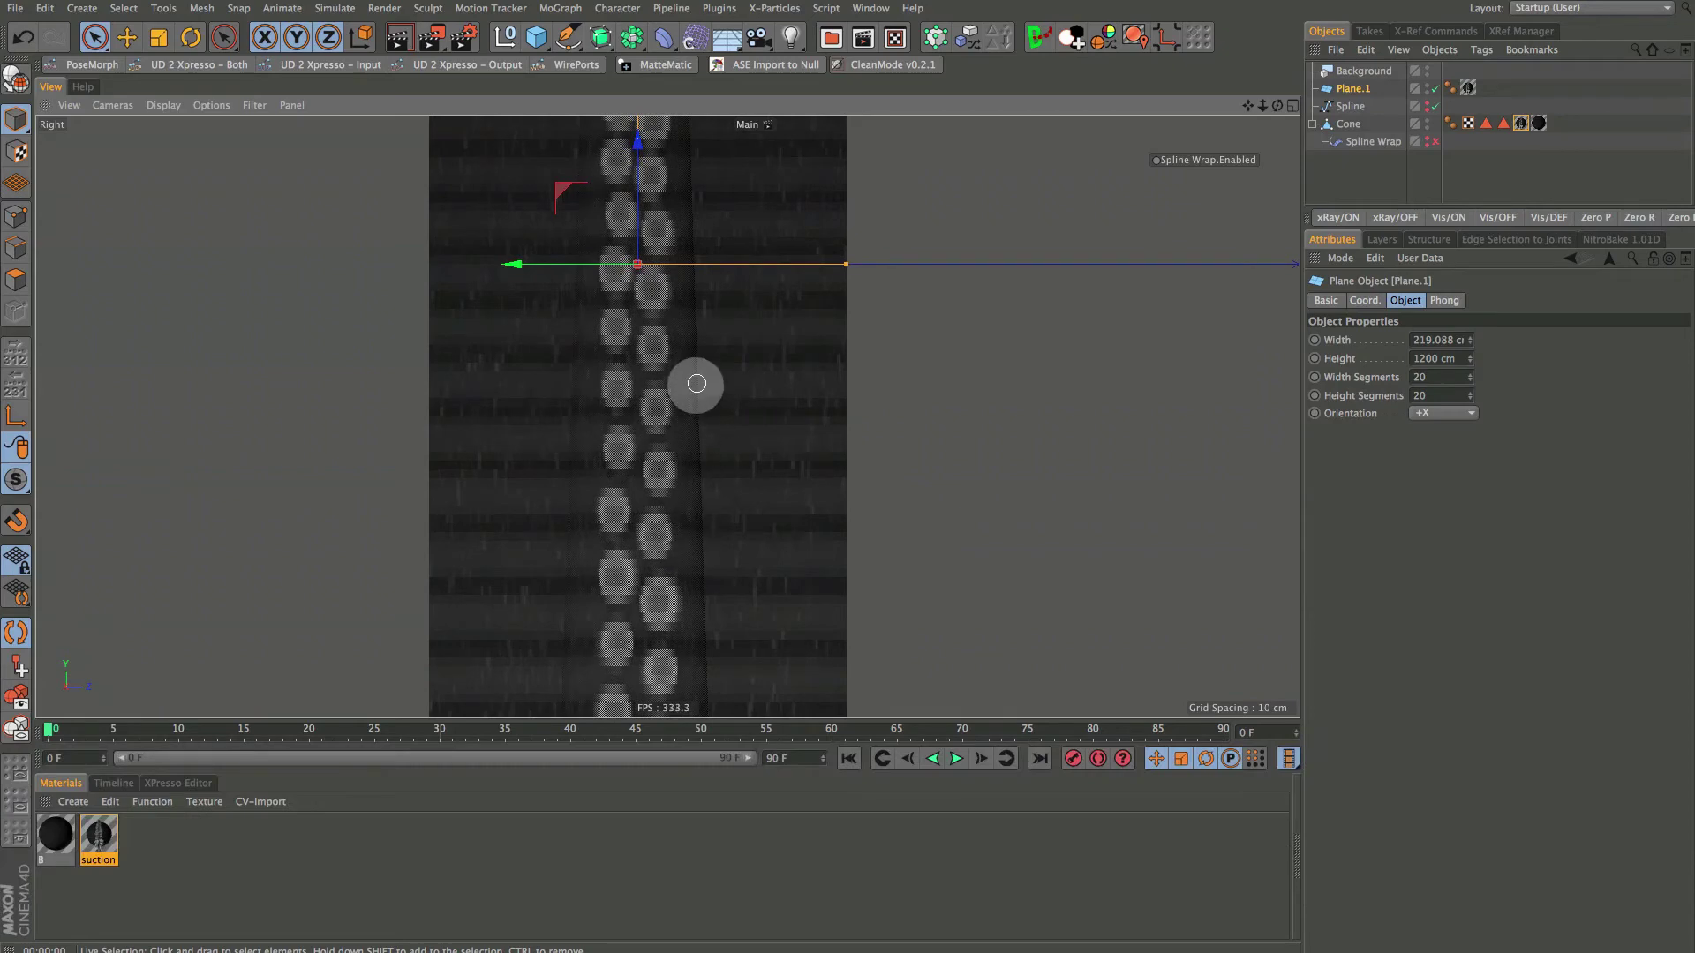
alt+scroll(747, 456, down, 2)
alt+scroll(748, 455, down, 2)
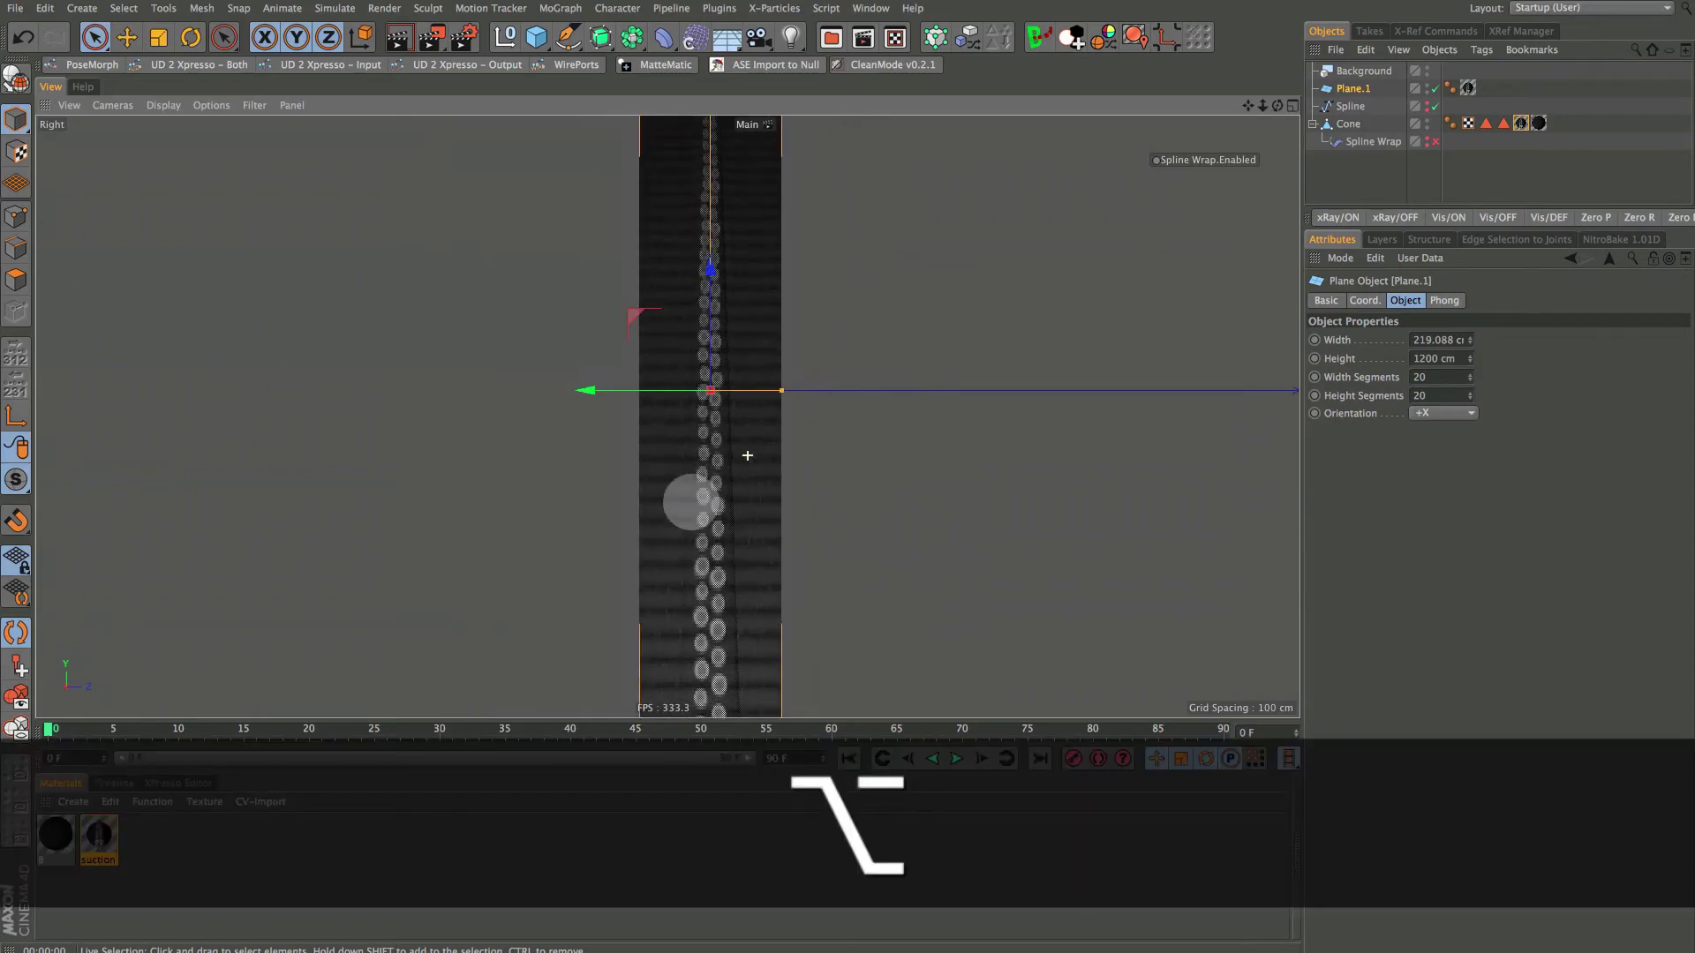
Fit the Cone's suction cups A texture to a region covering the full plane in the Right view
click(1520, 123)
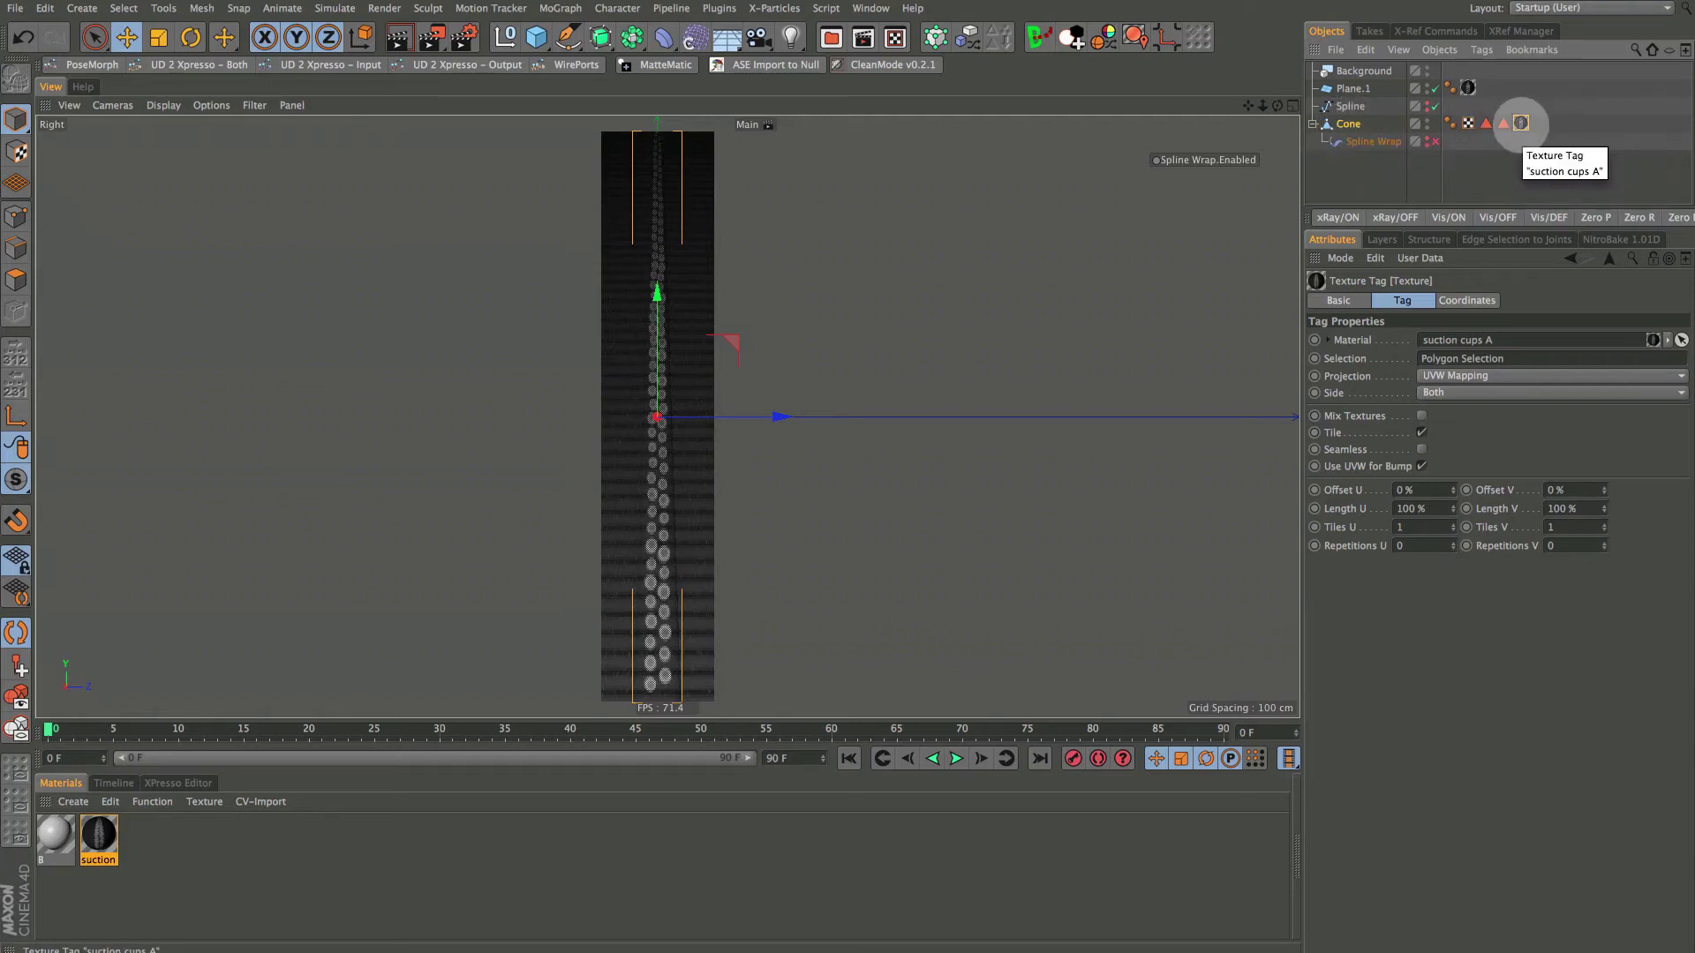
right_click(1520, 123)
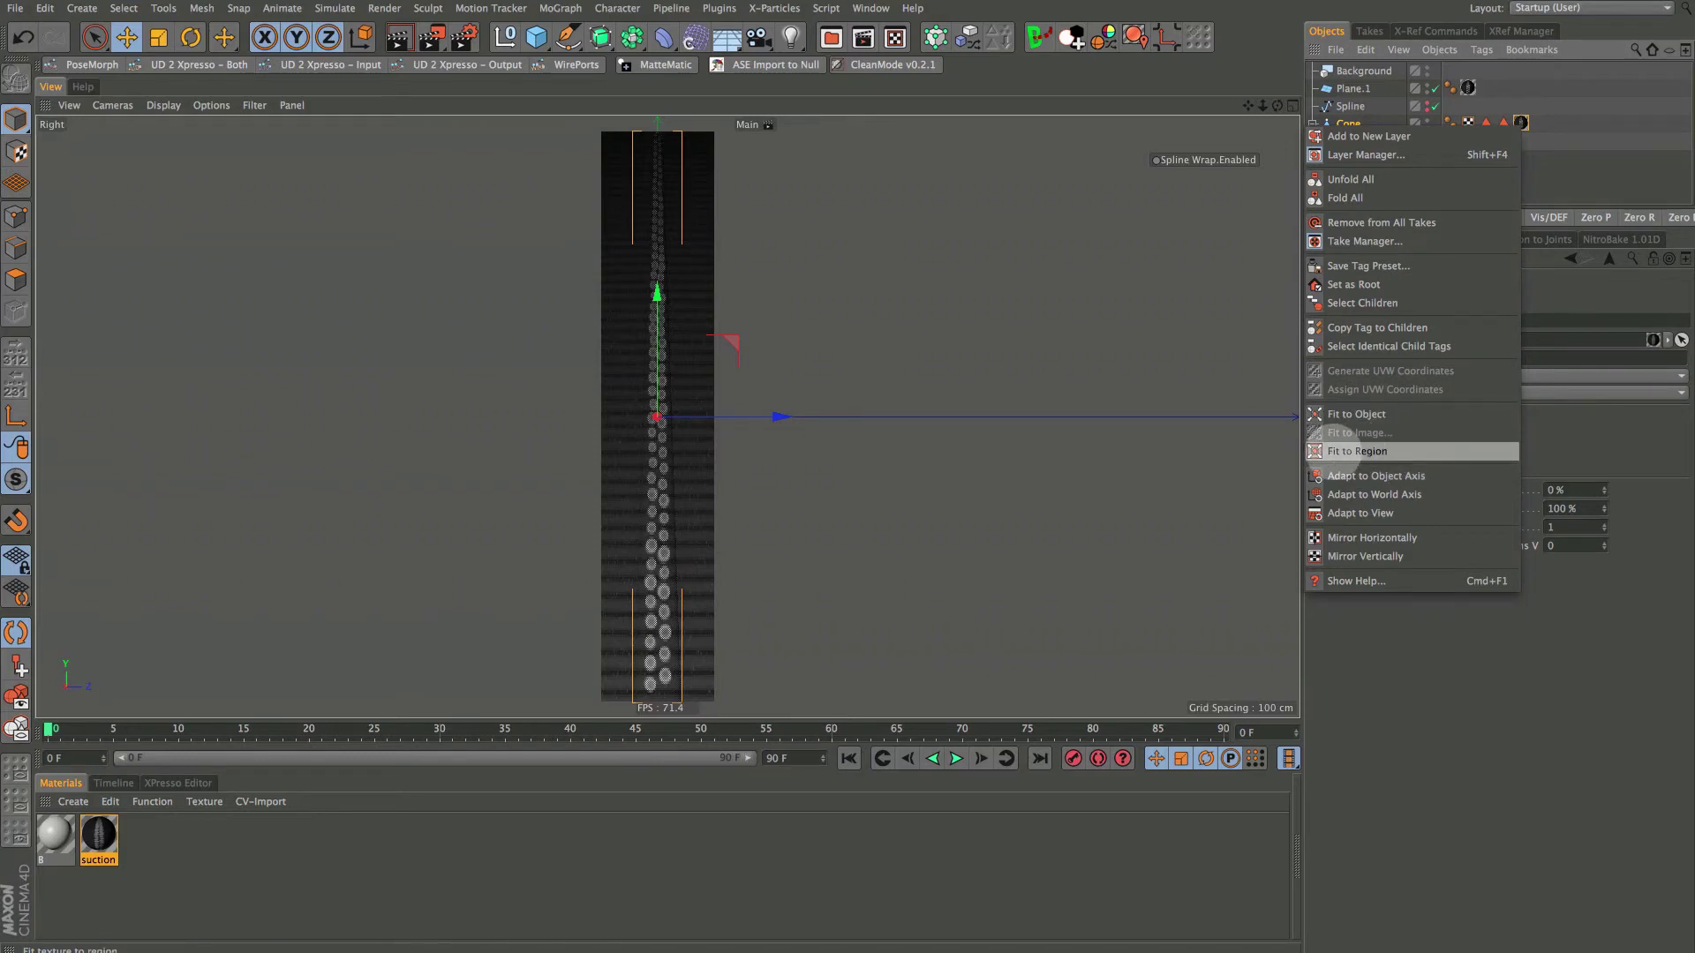
click(1334, 452)
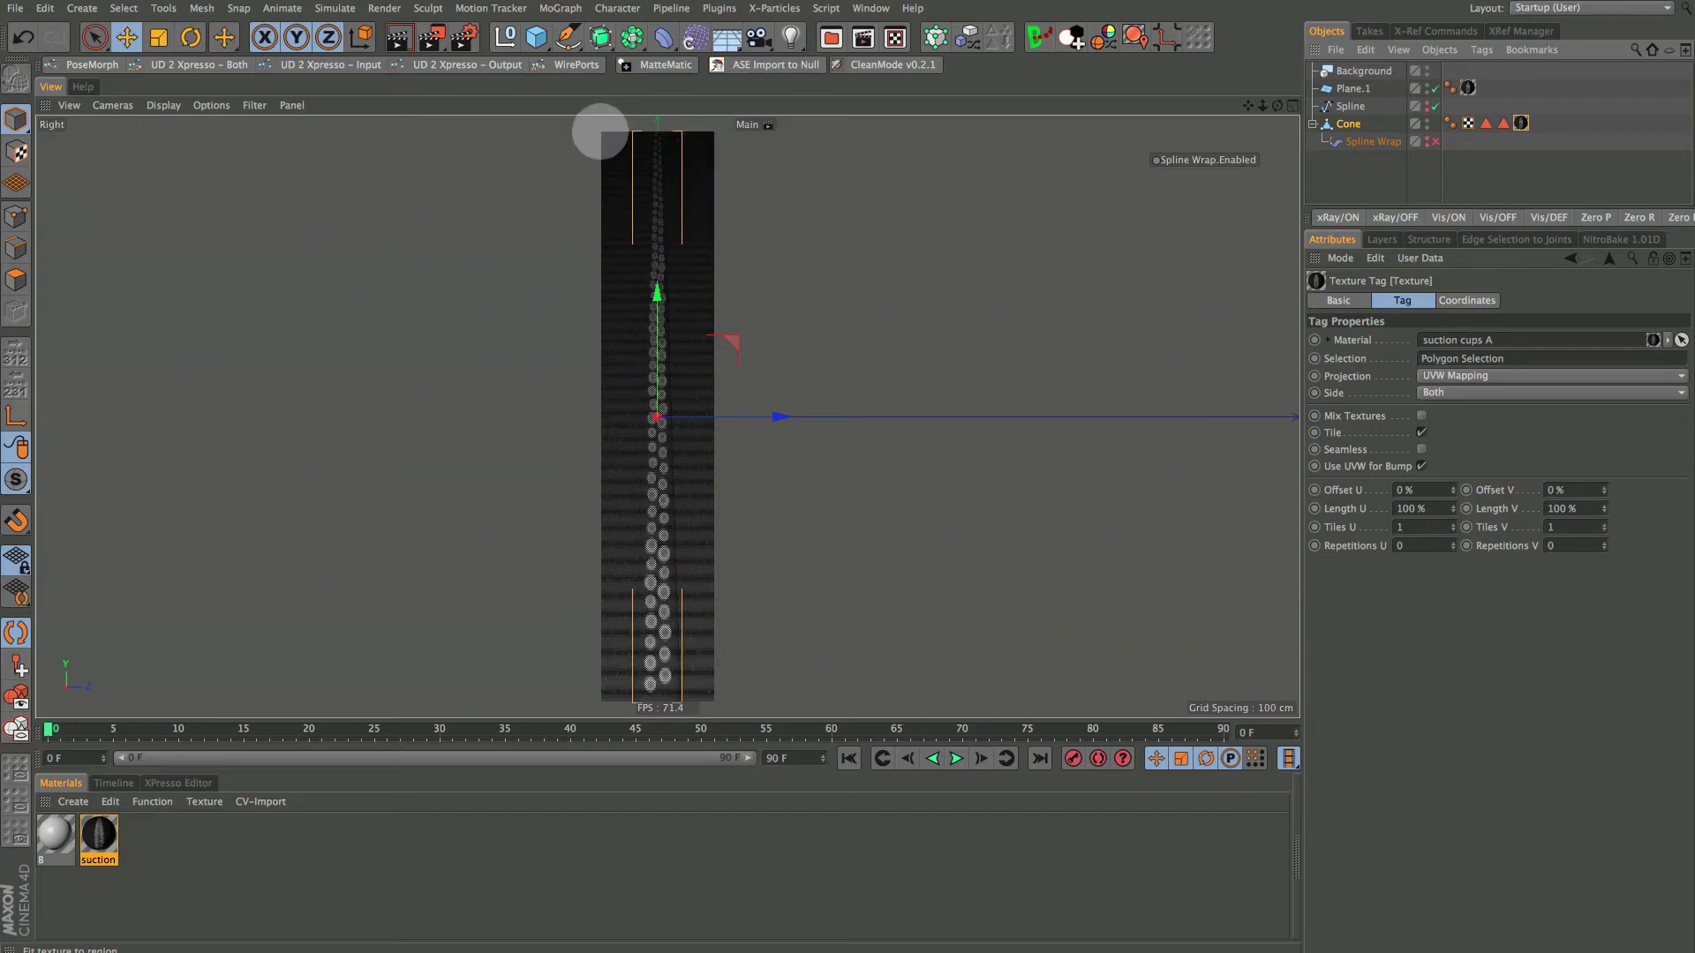
drag(602, 263, 712, 701)
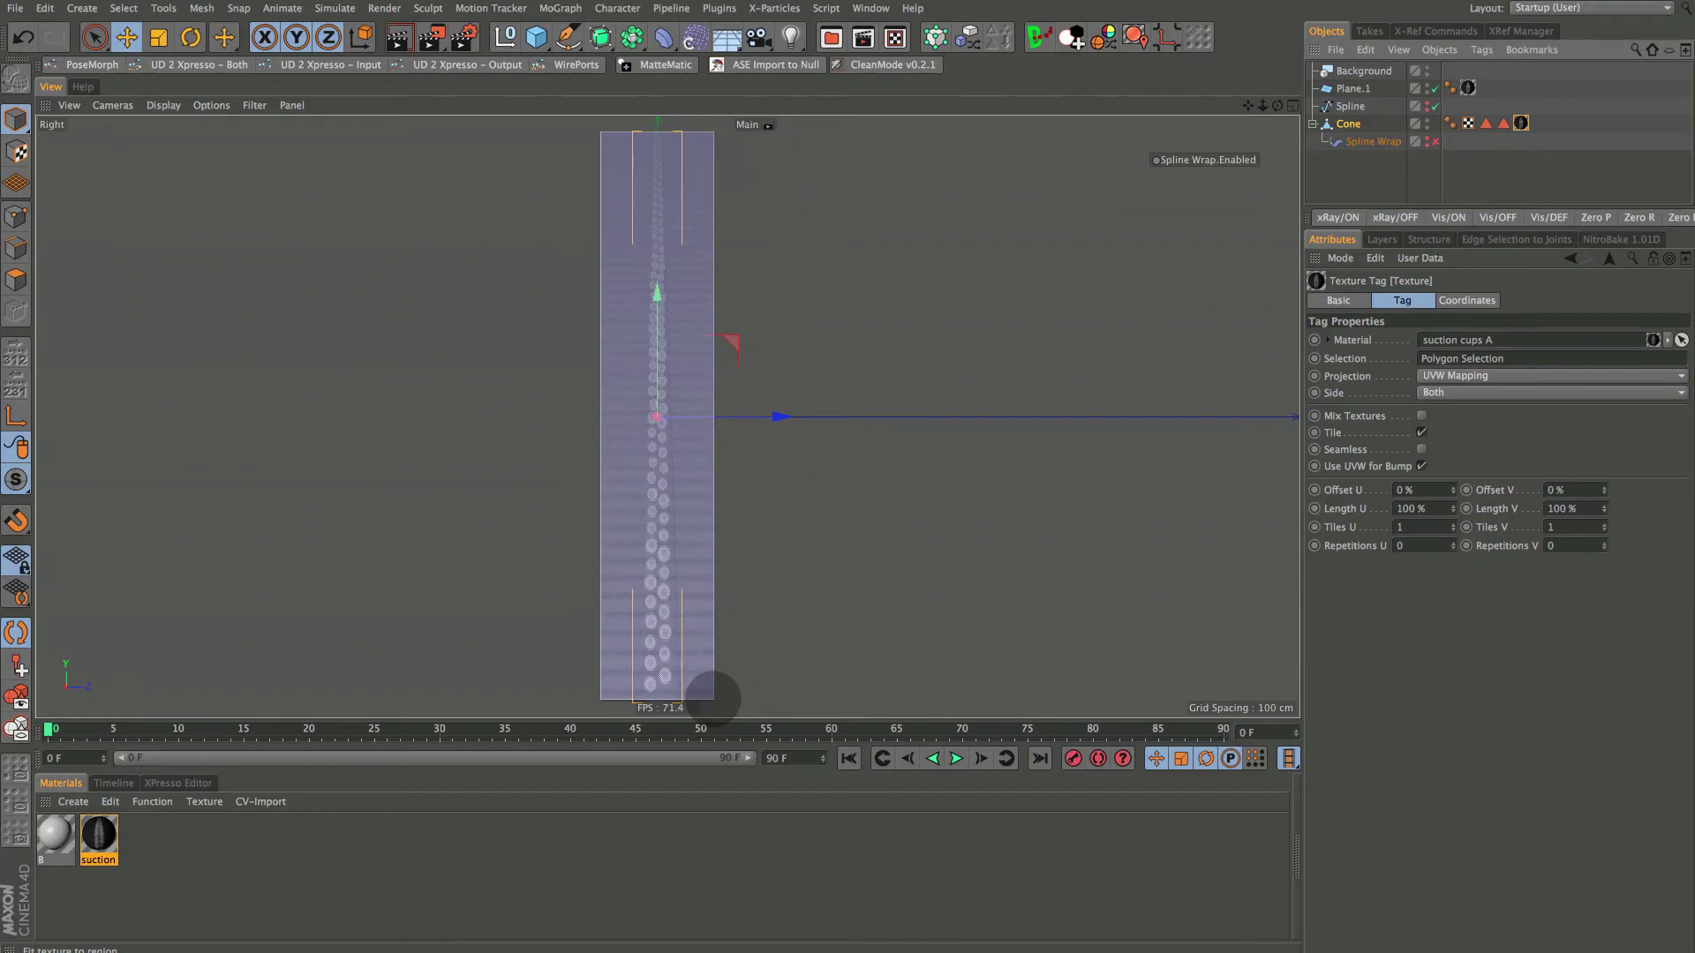
drag(712, 701, 713, 698)
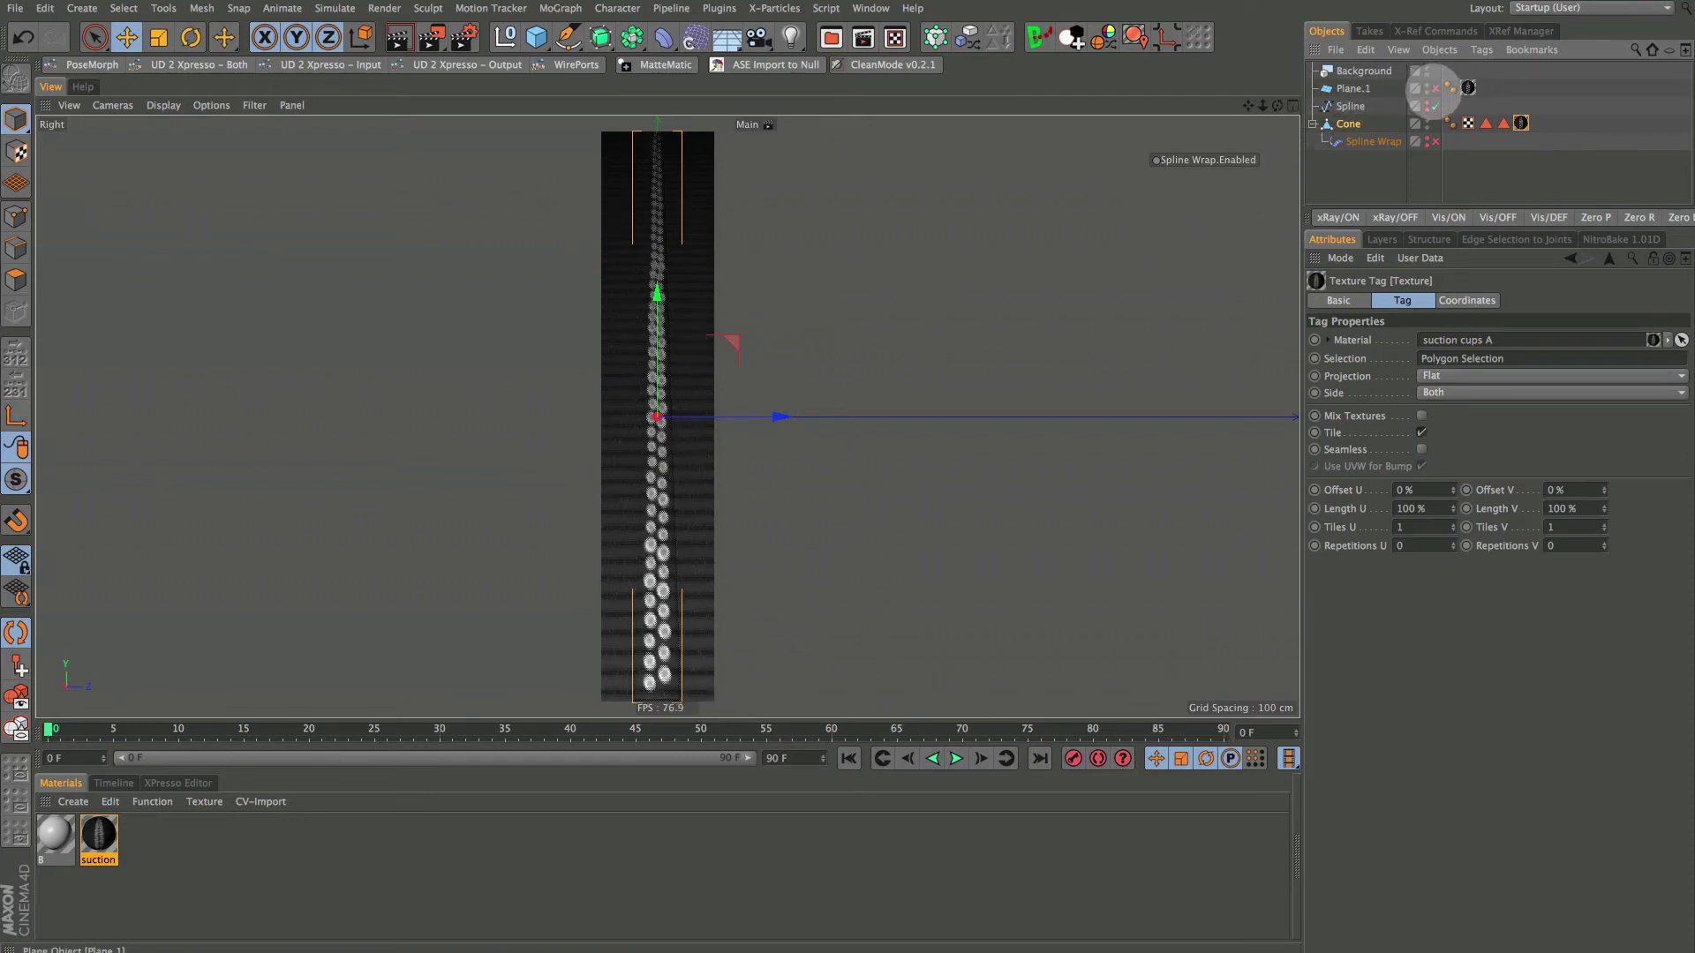
Hide Plane.1 and turn off X-Ray for the Cone to inspect its suction cups in the Perspective view
click(1429, 87)
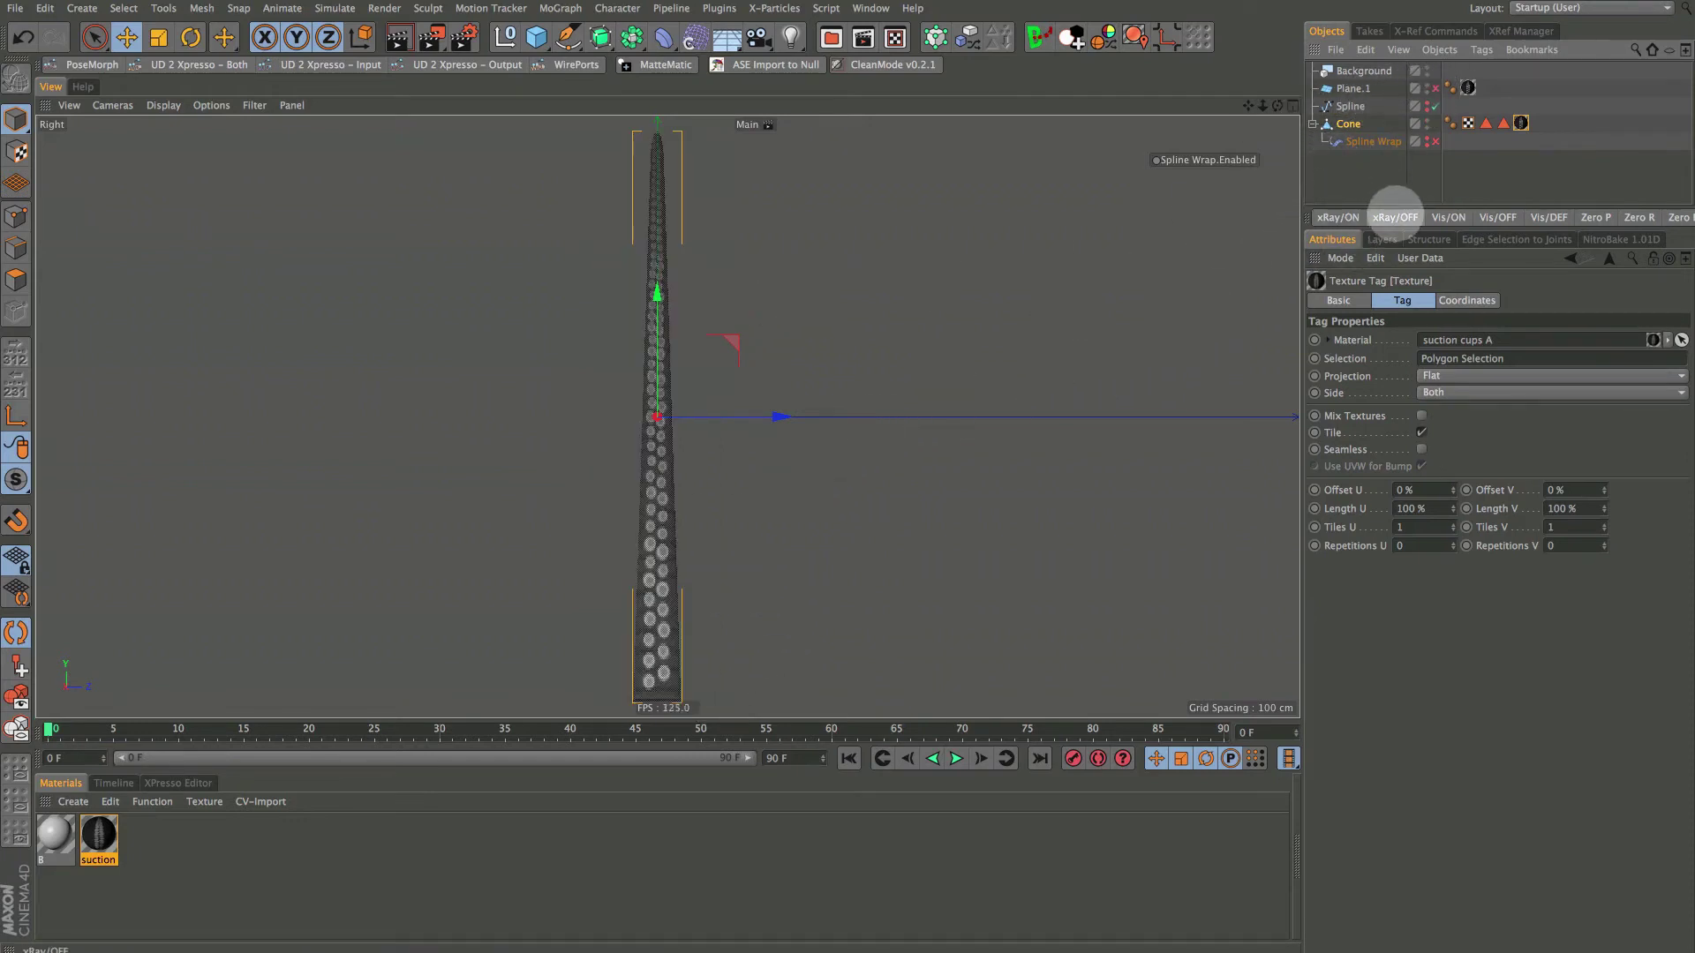
click(1394, 217)
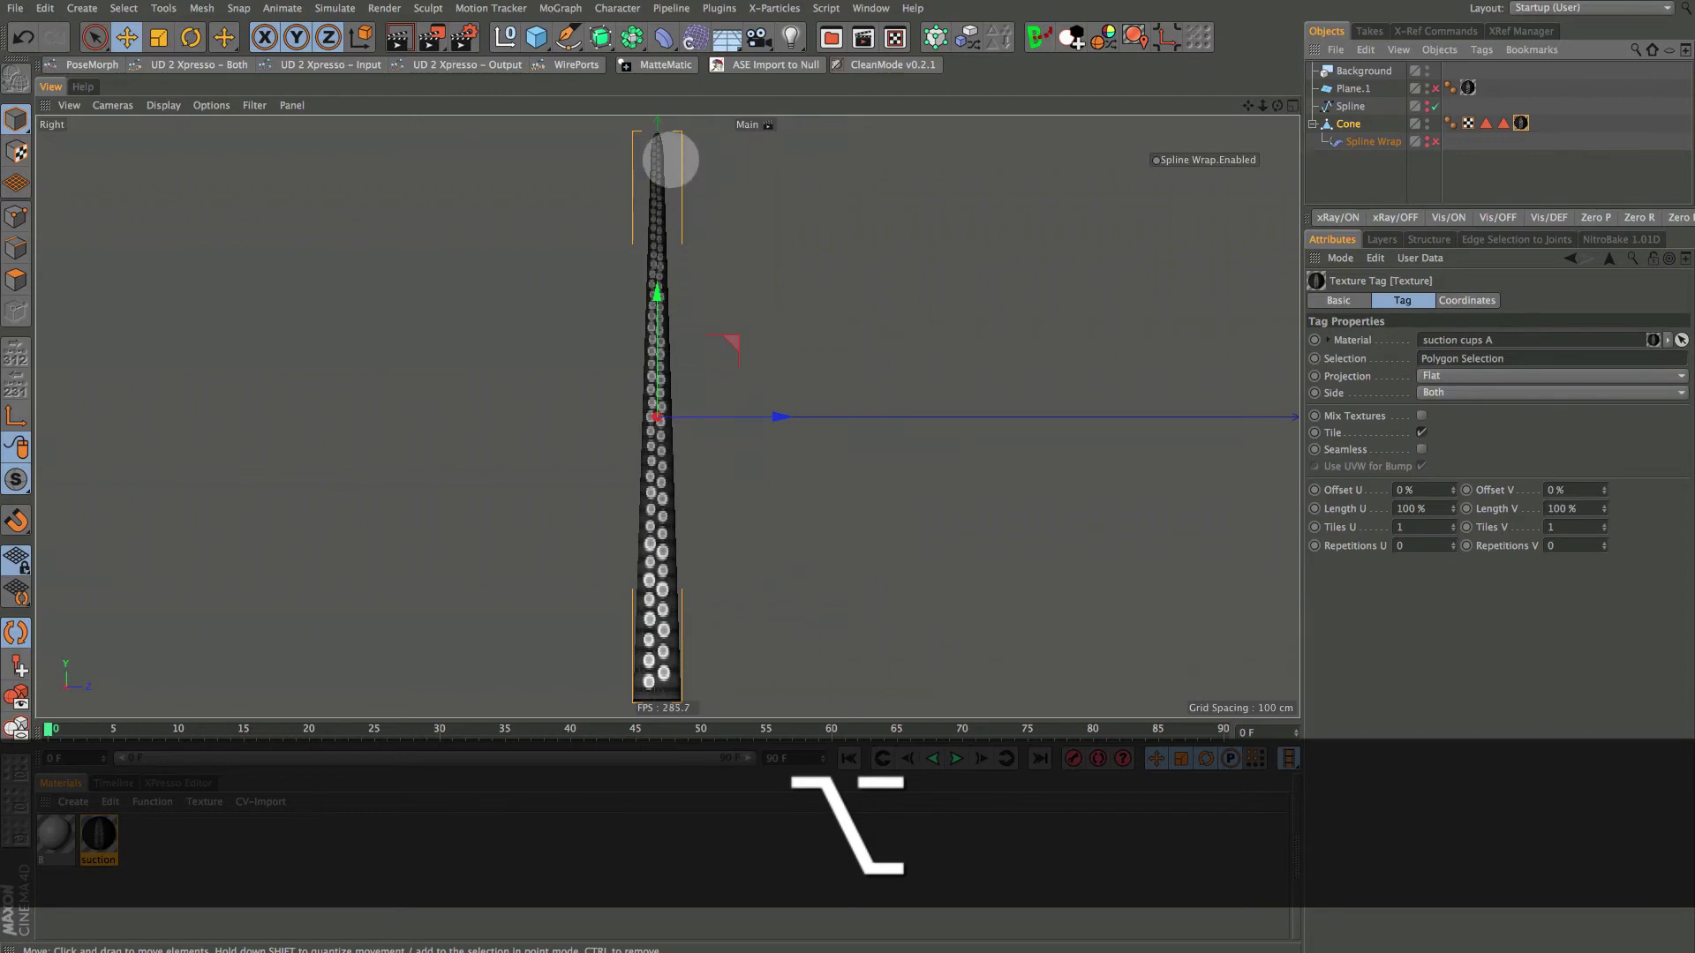
key(F1)
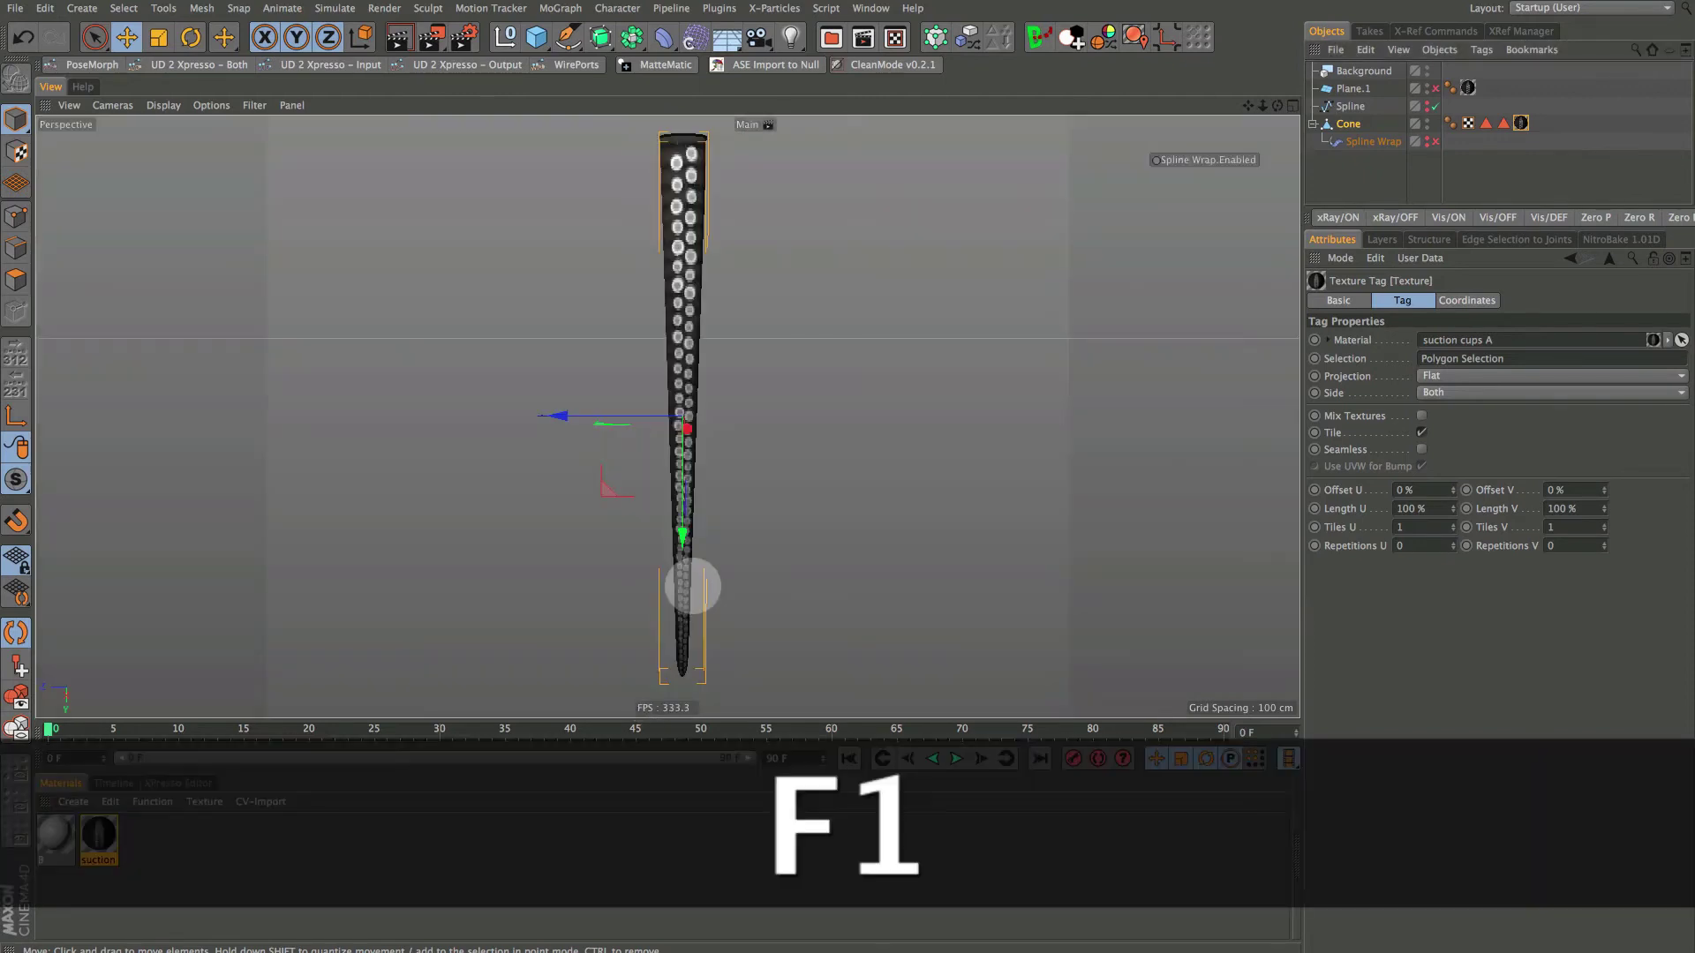
click(94, 37)
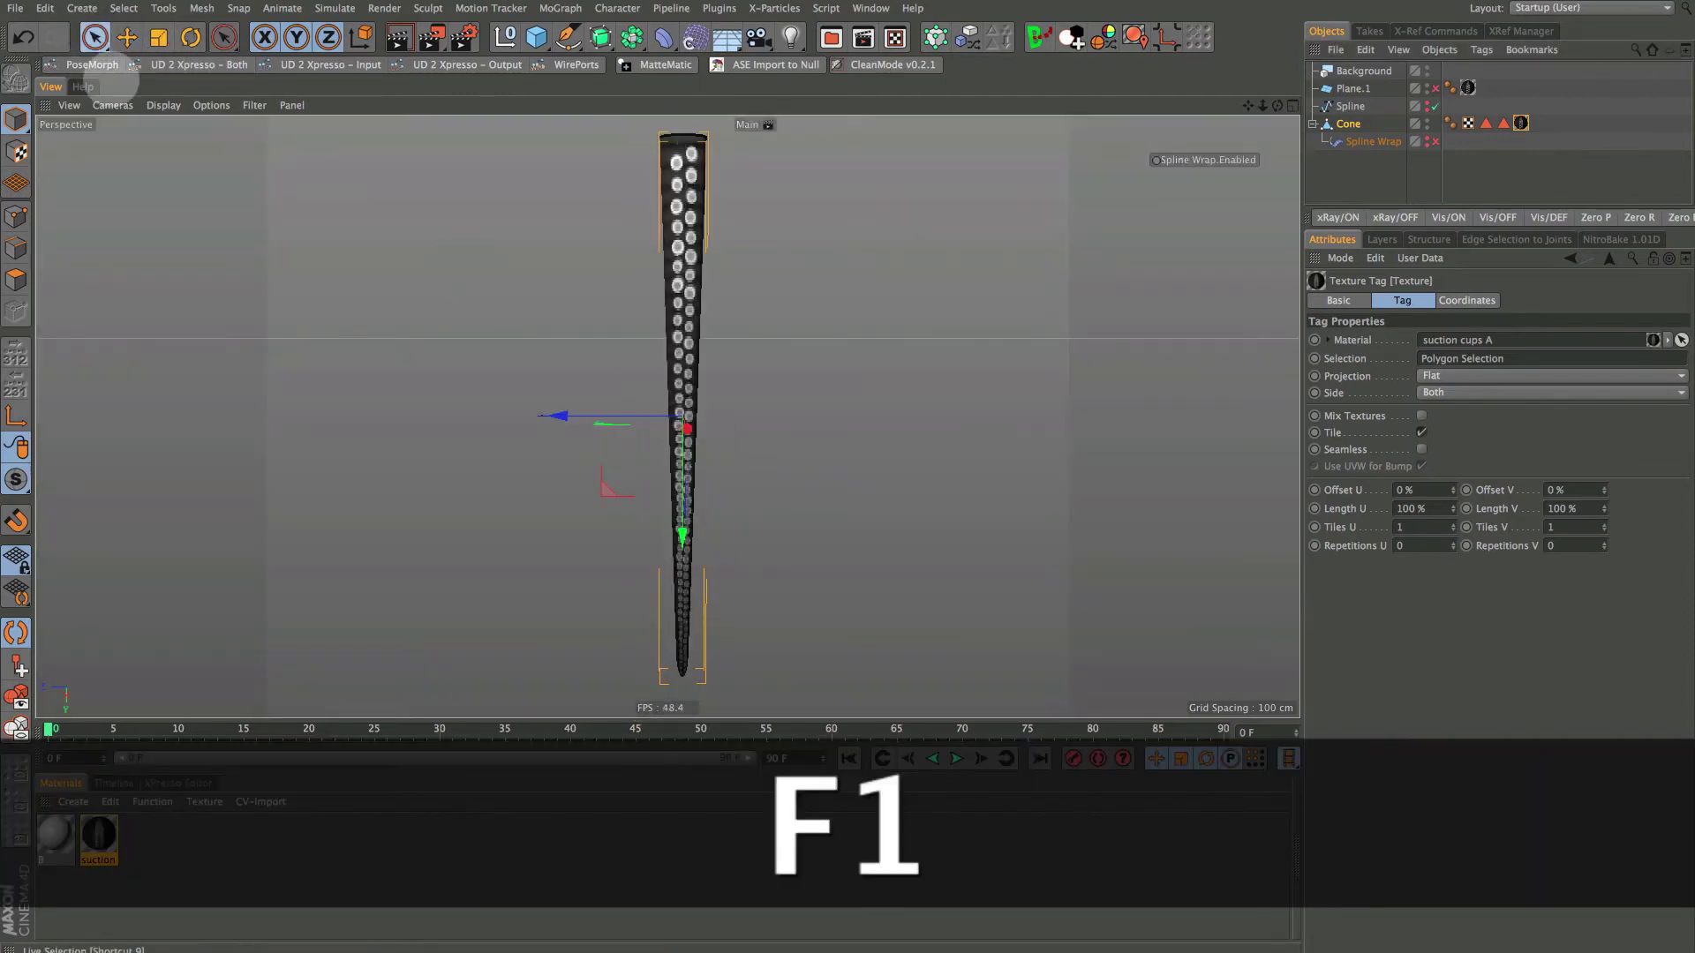
alt+drag(738, 406, 769, 424)
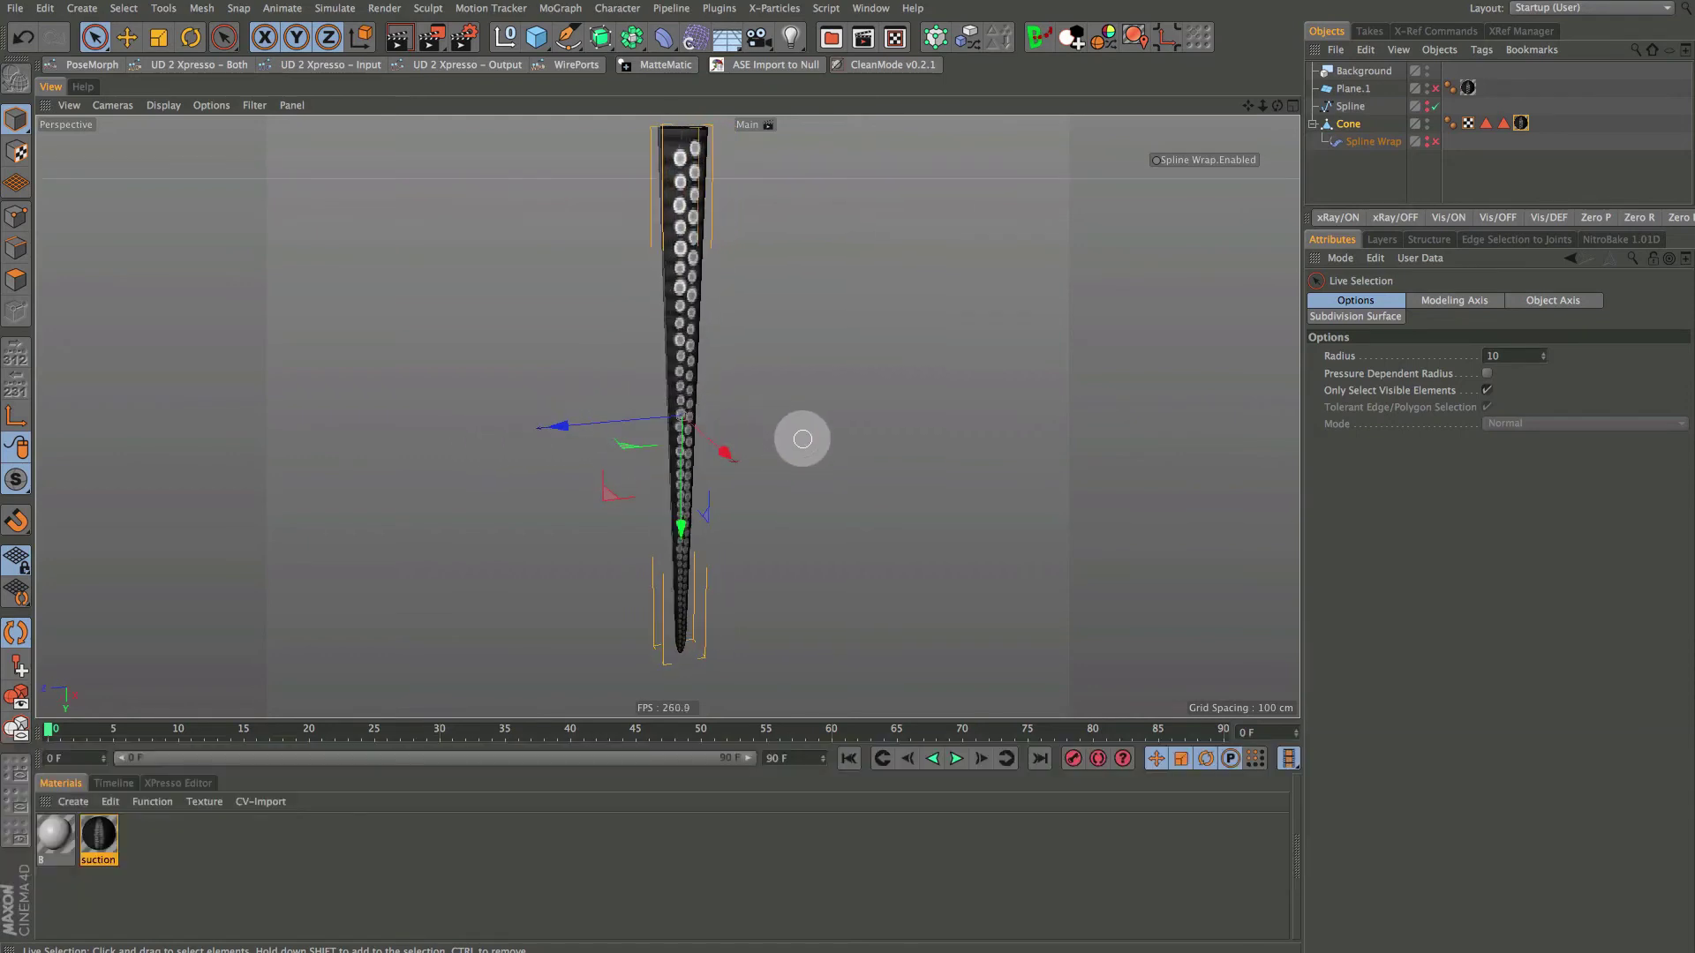
Switch the viewport to the Left view and restore the Cone's Polygon Selection.1
key(F3)
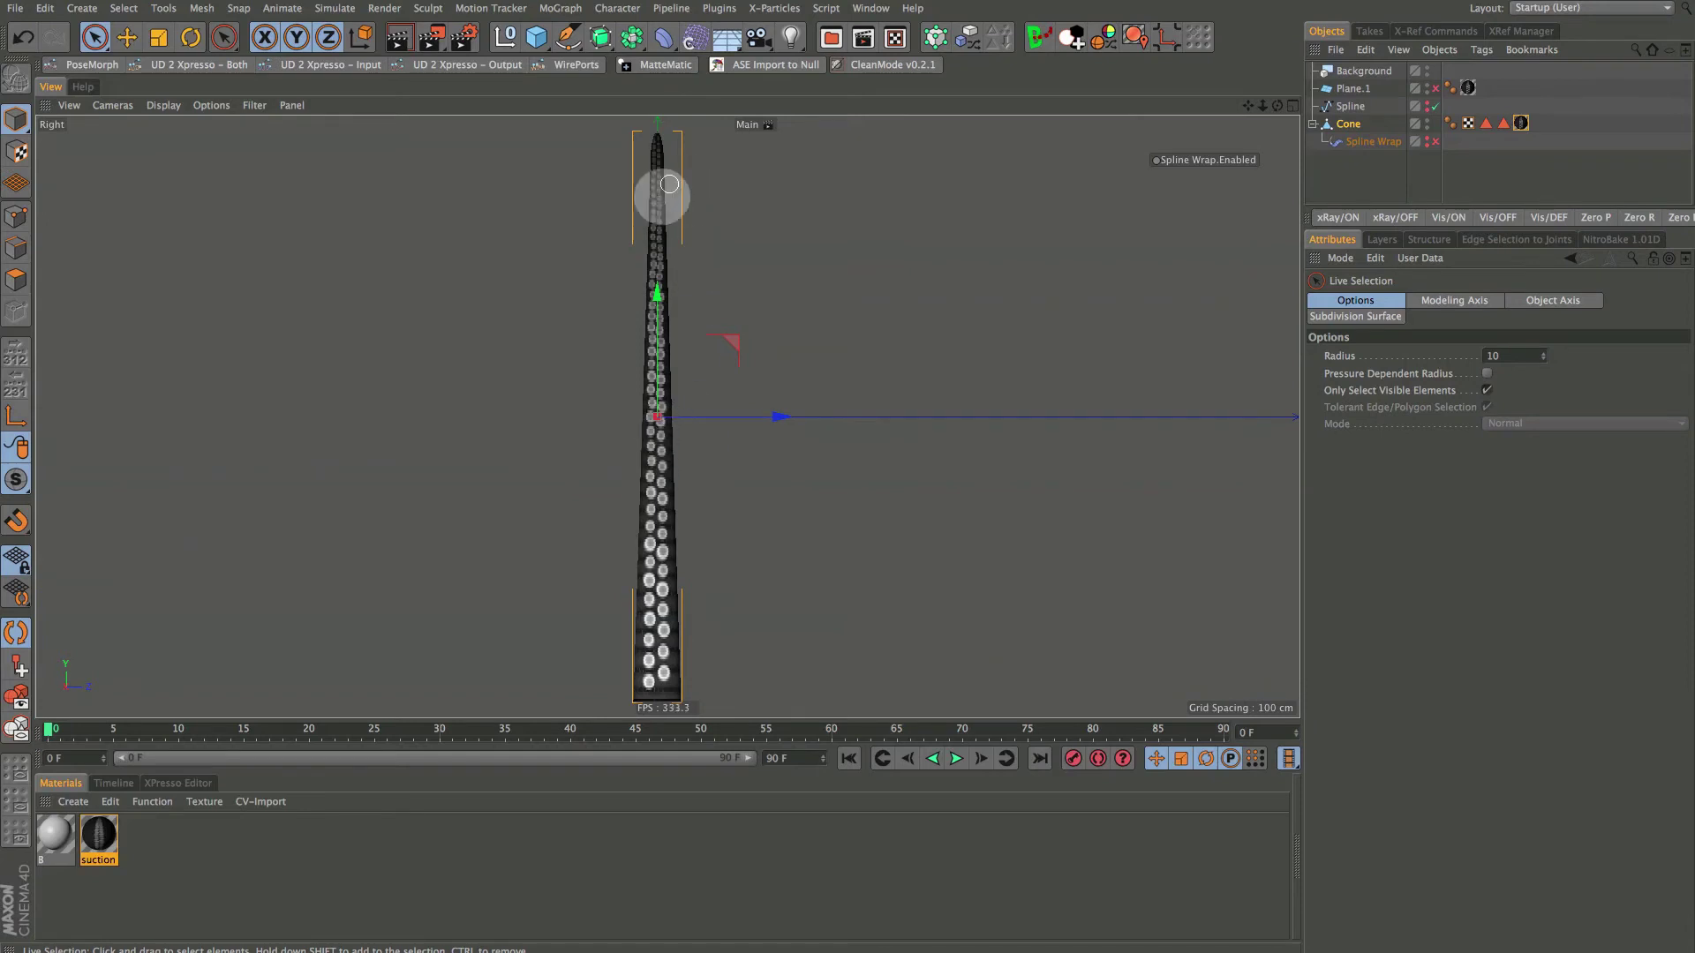
click(112, 105)
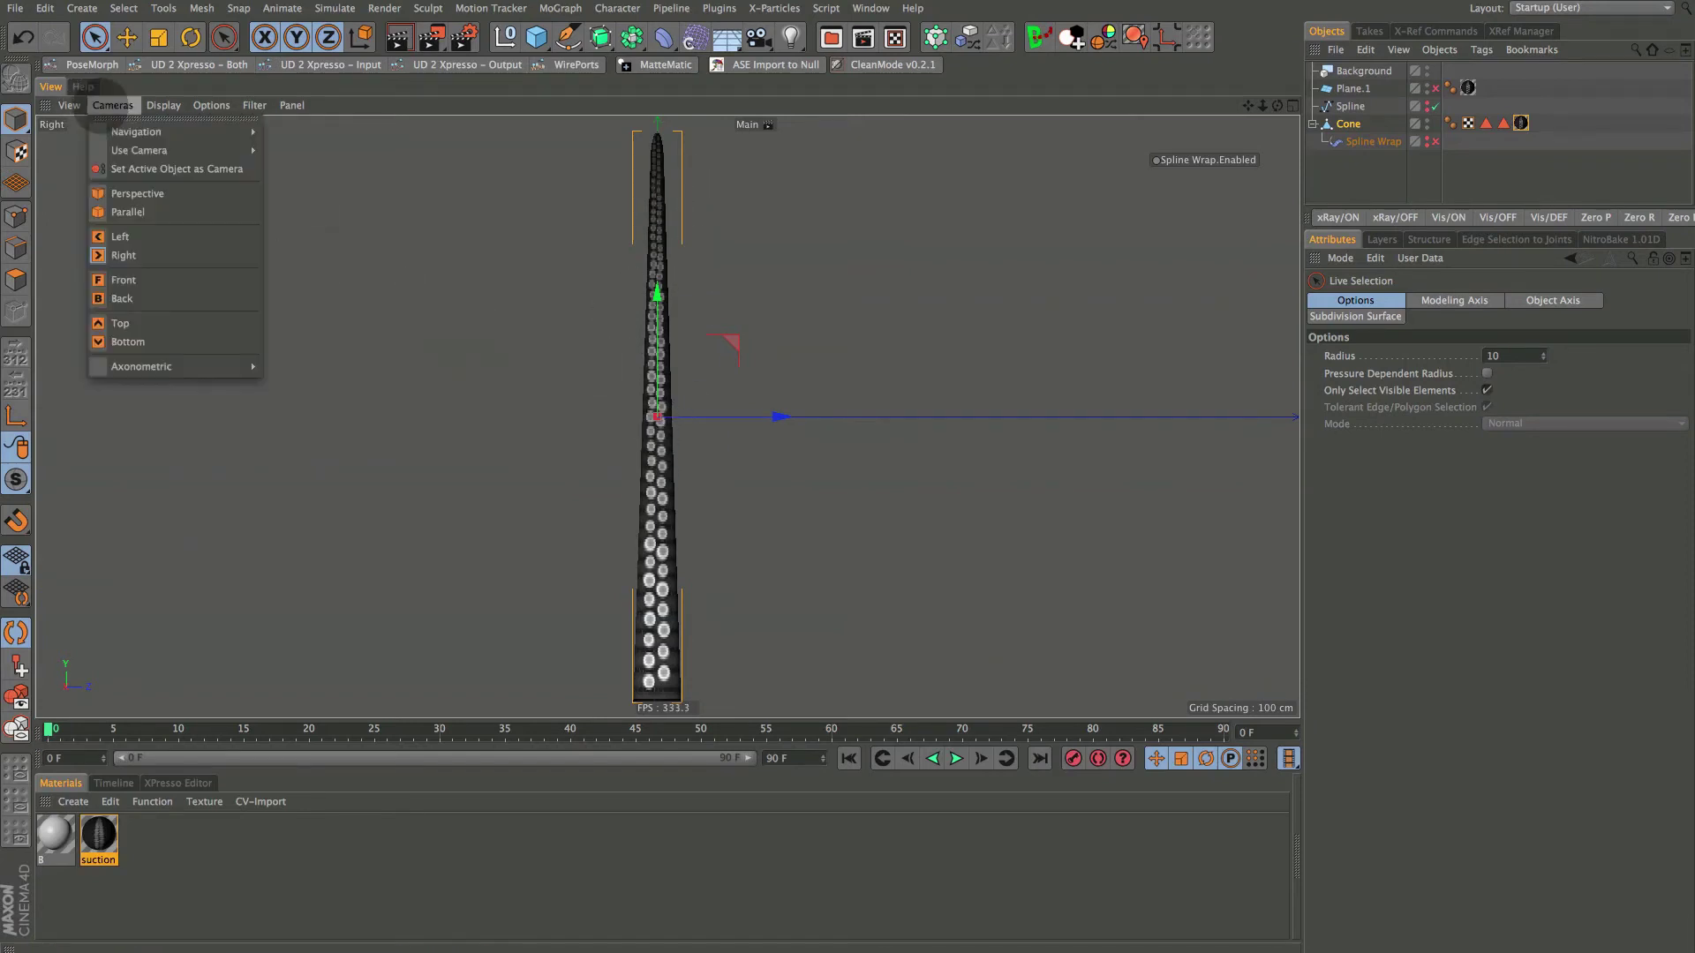
click(130, 239)
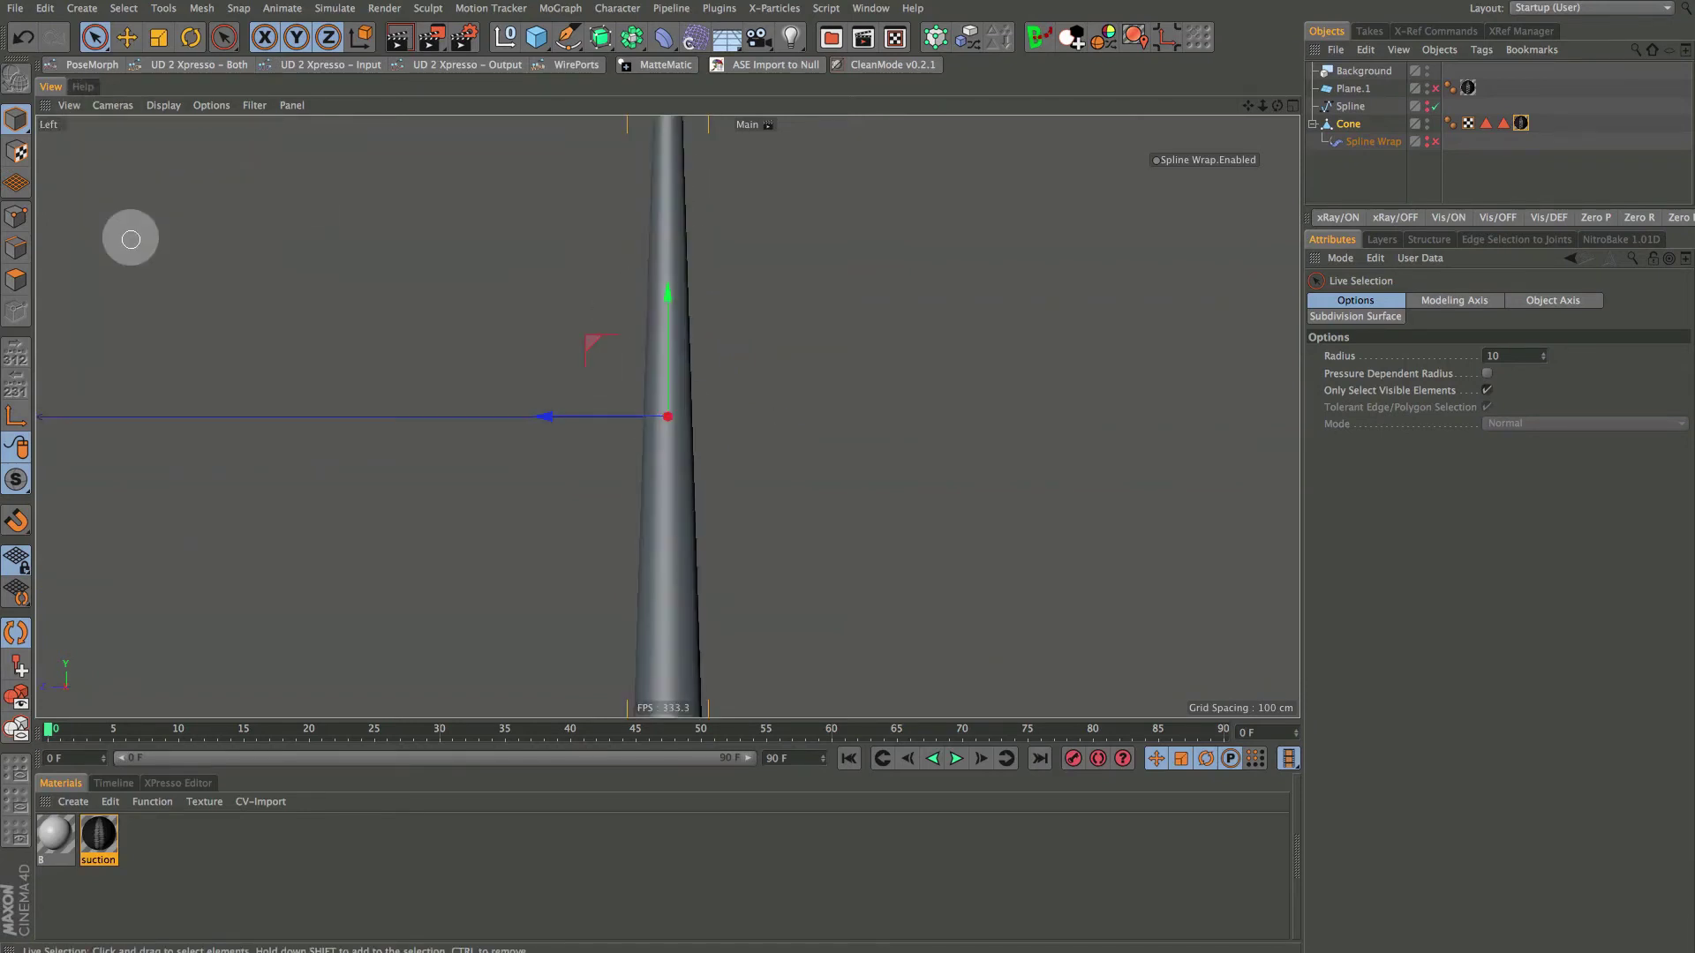
double_click(1504, 122)
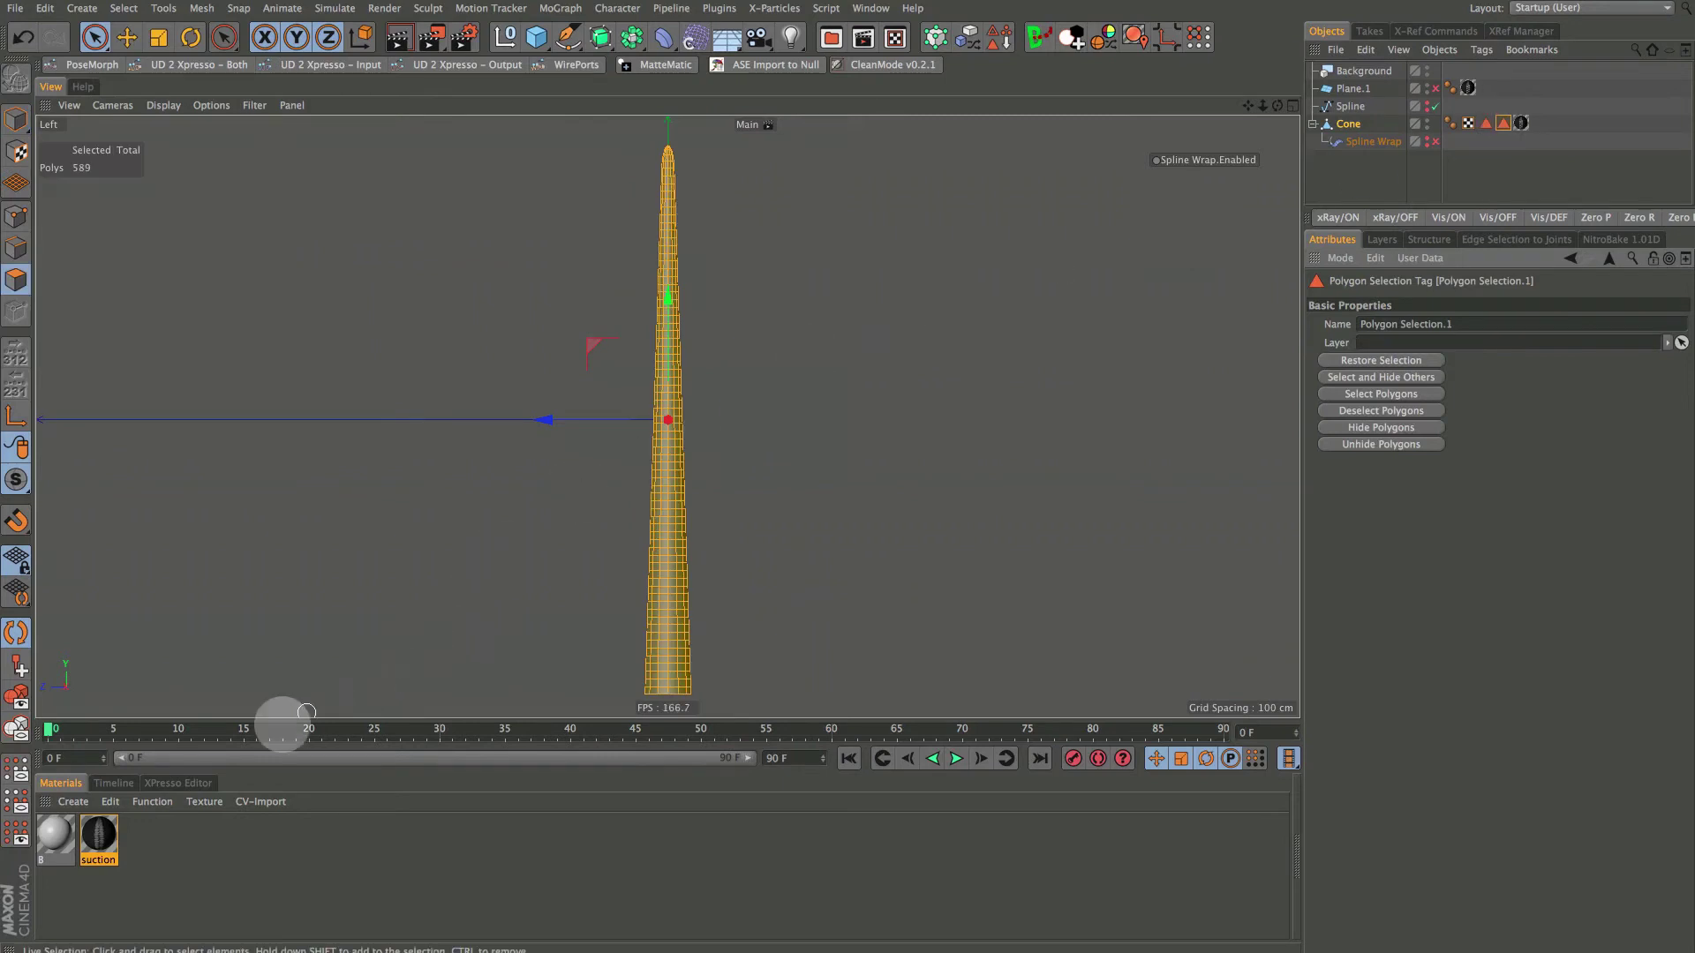
Turn off Reflectance in material B and load tentacle_B_depth.png as its Color texture
click(55, 840)
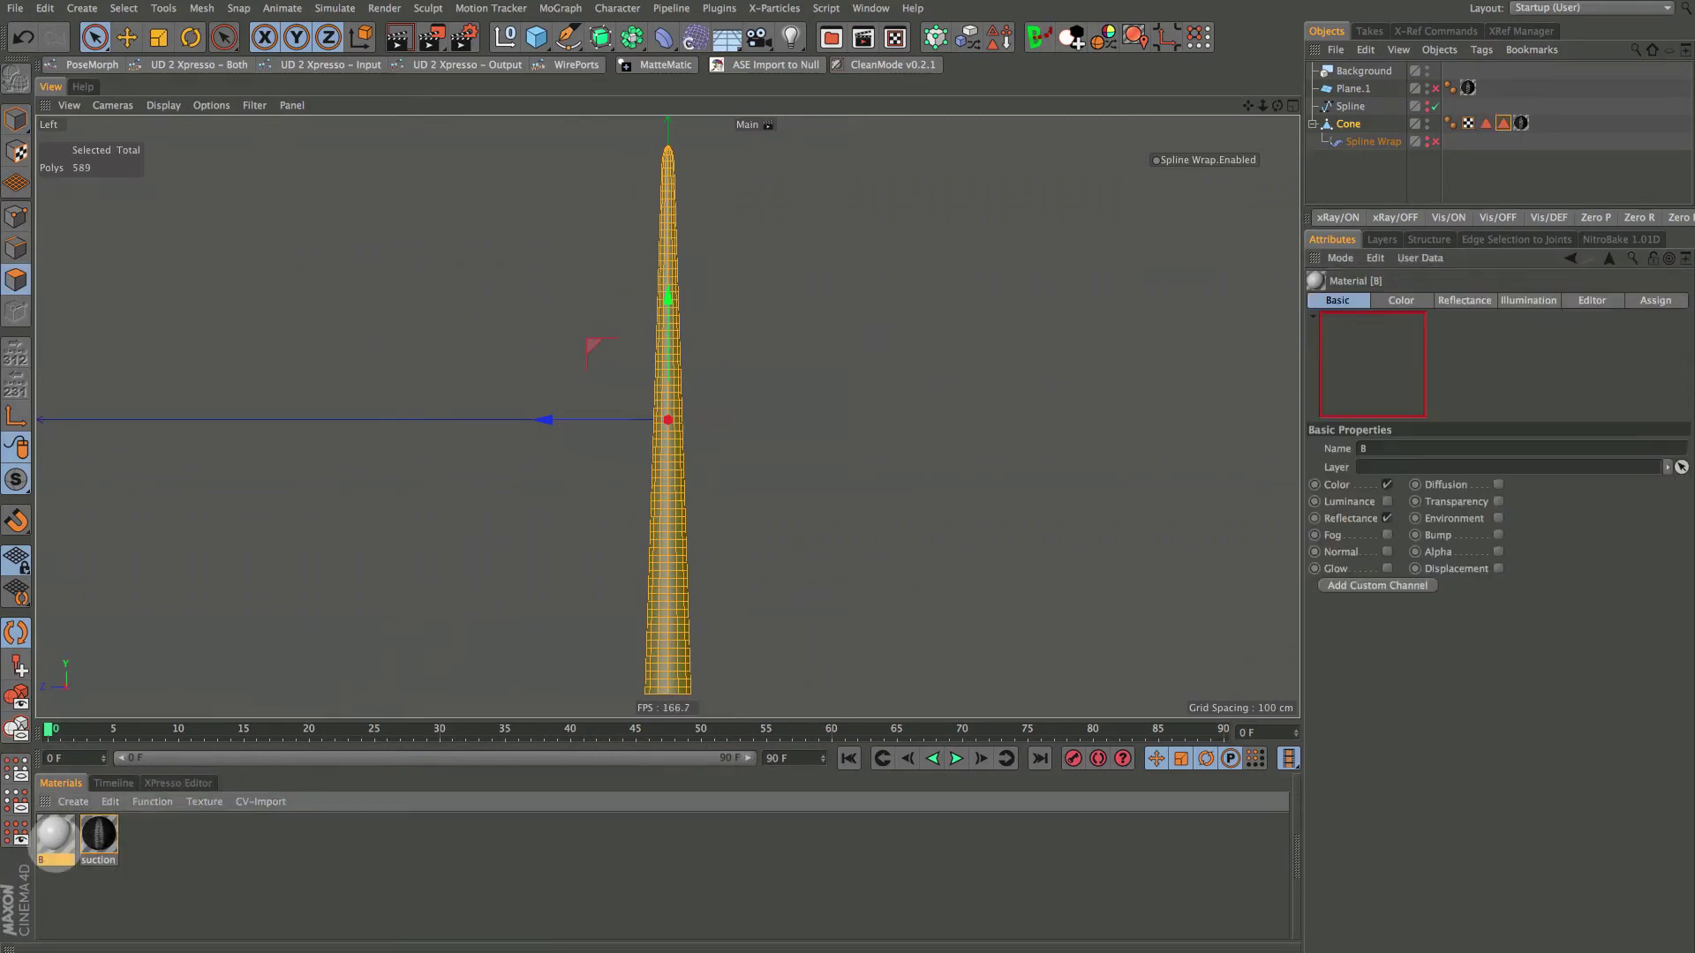
click(1401, 301)
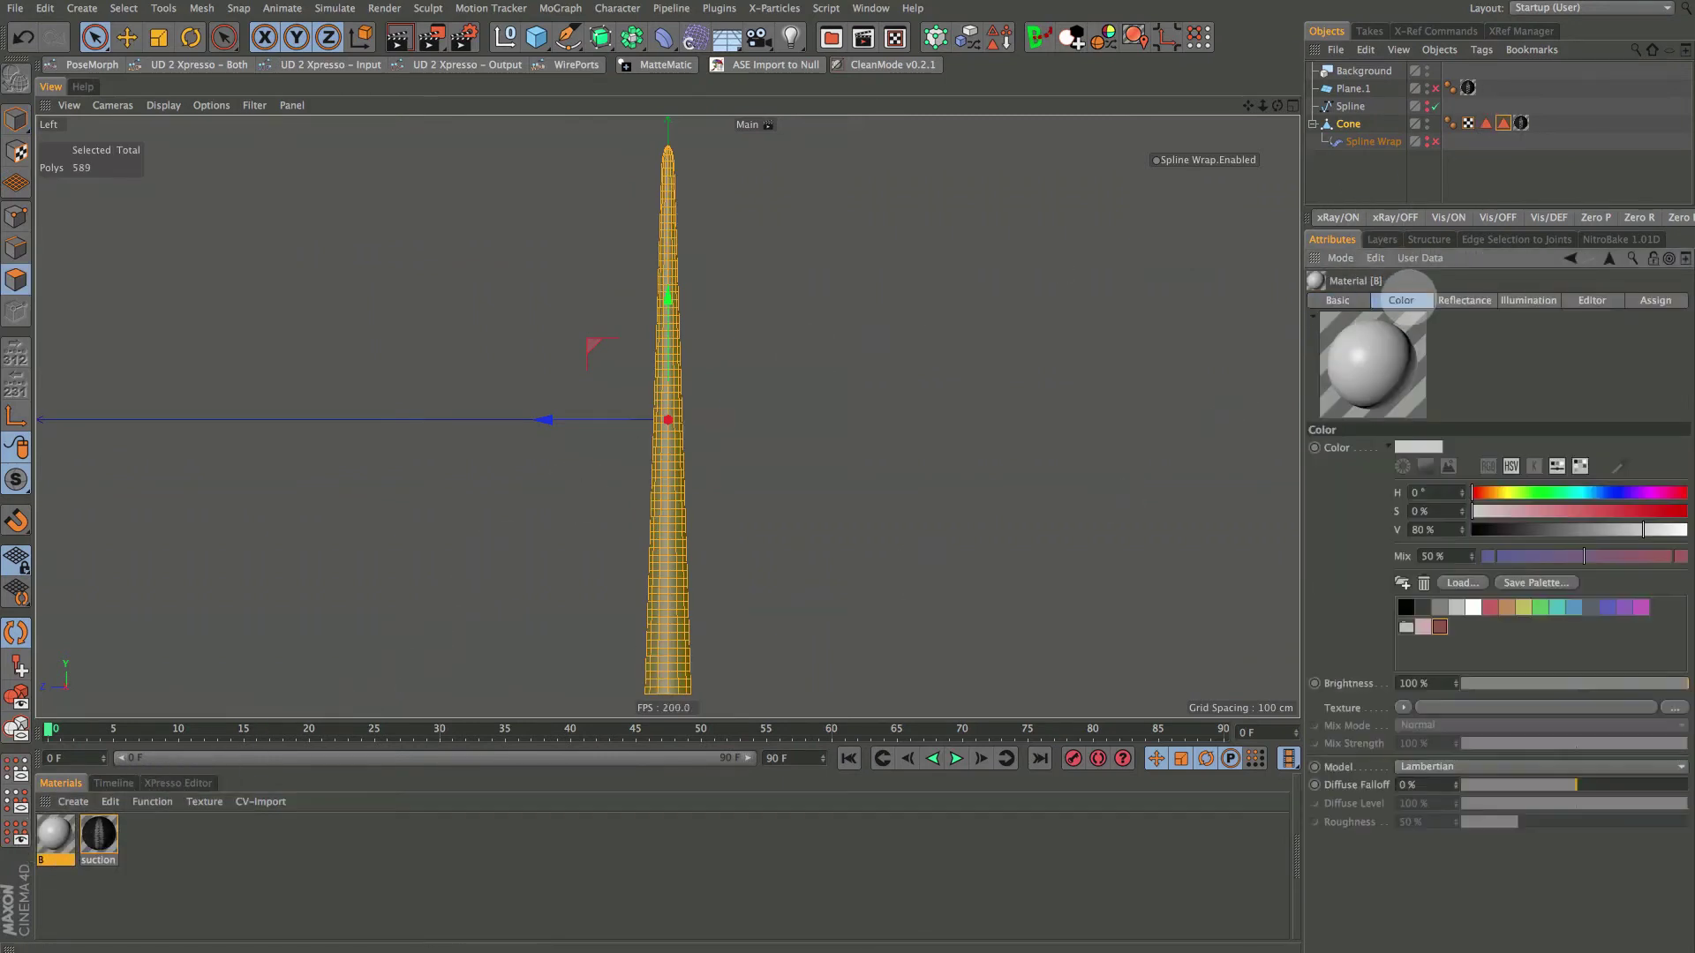
click(1339, 300)
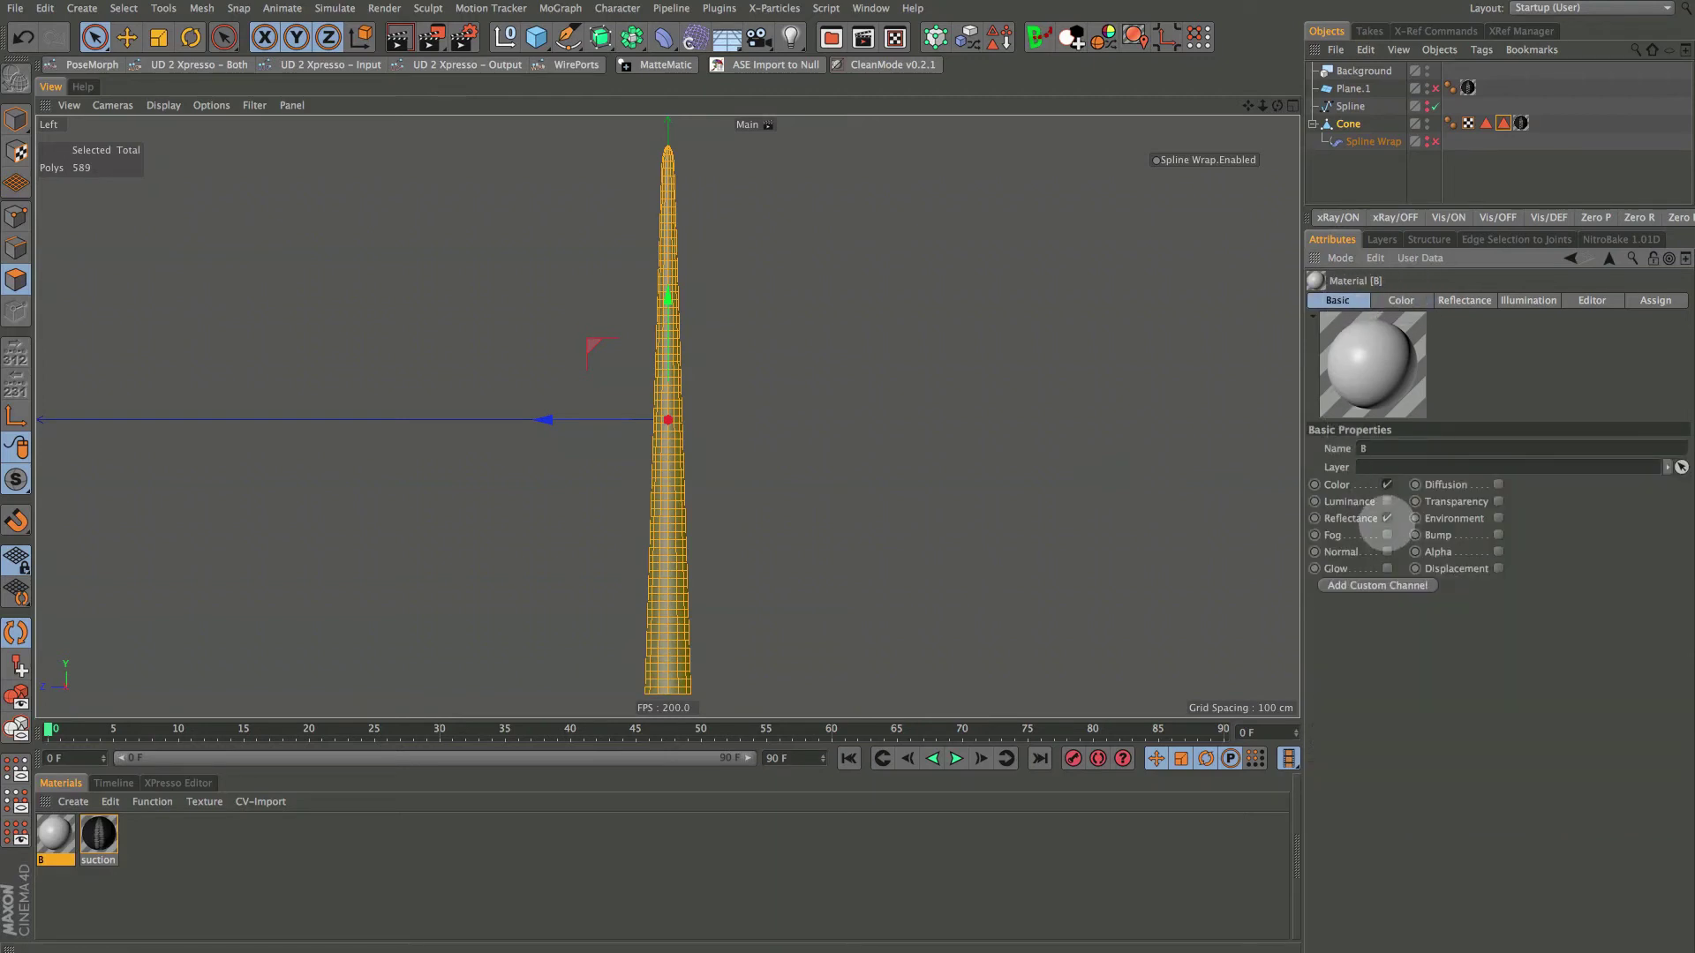
click(1400, 300)
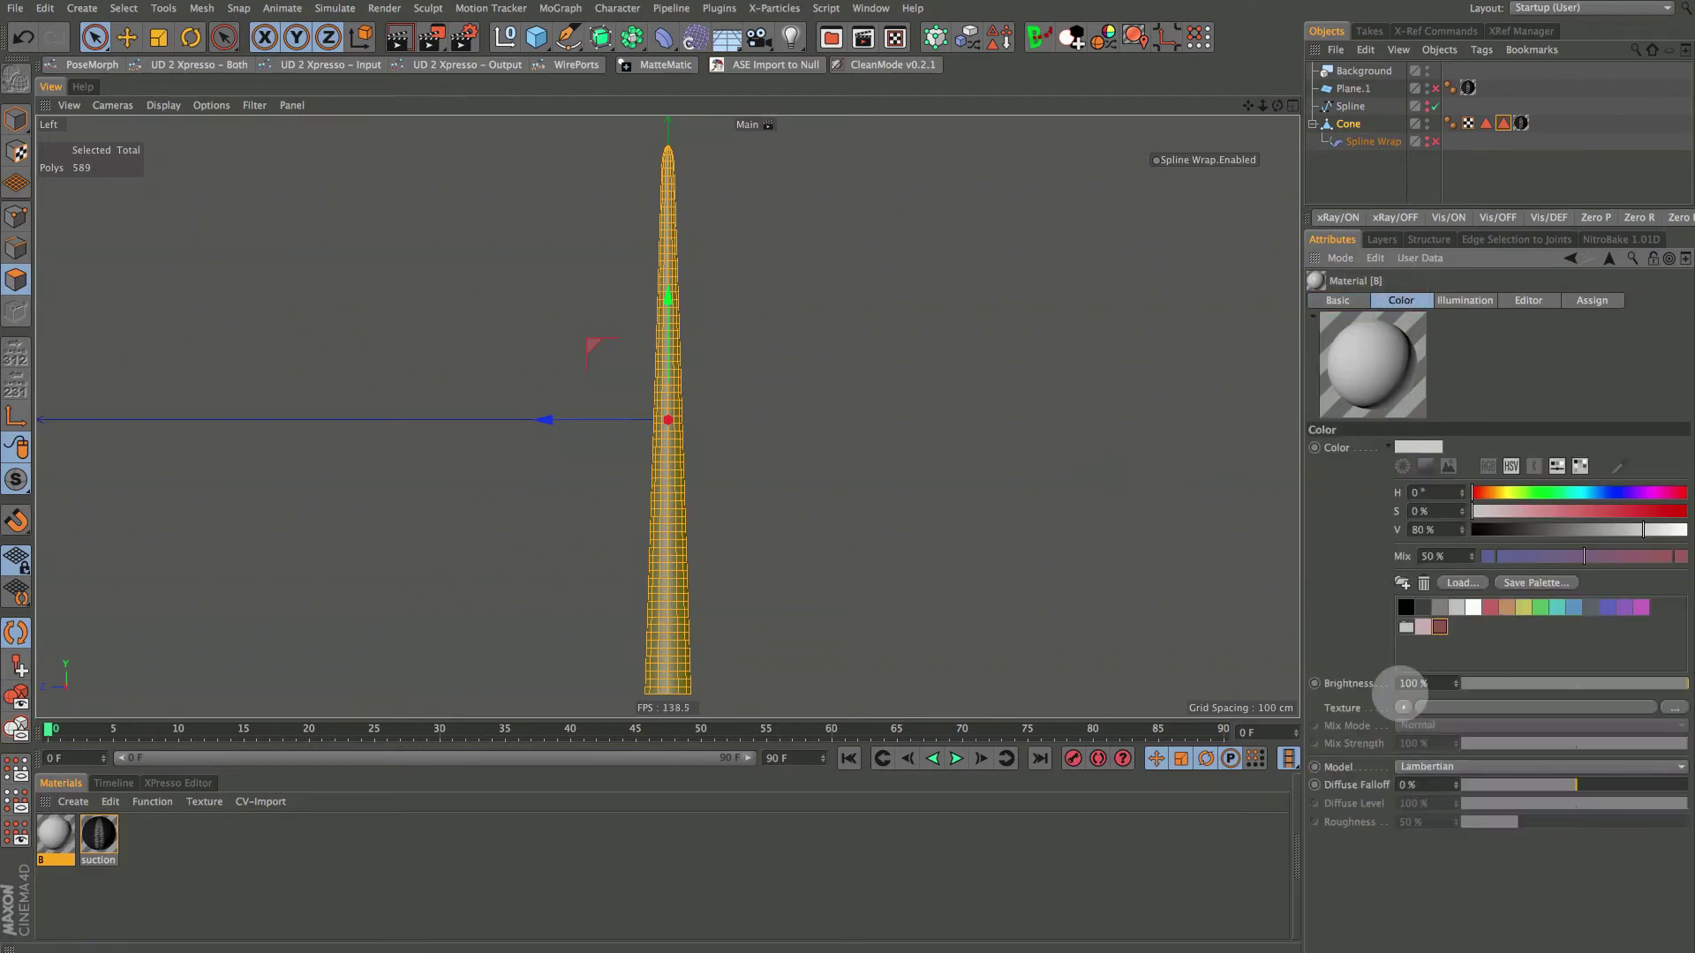
click(1404, 707)
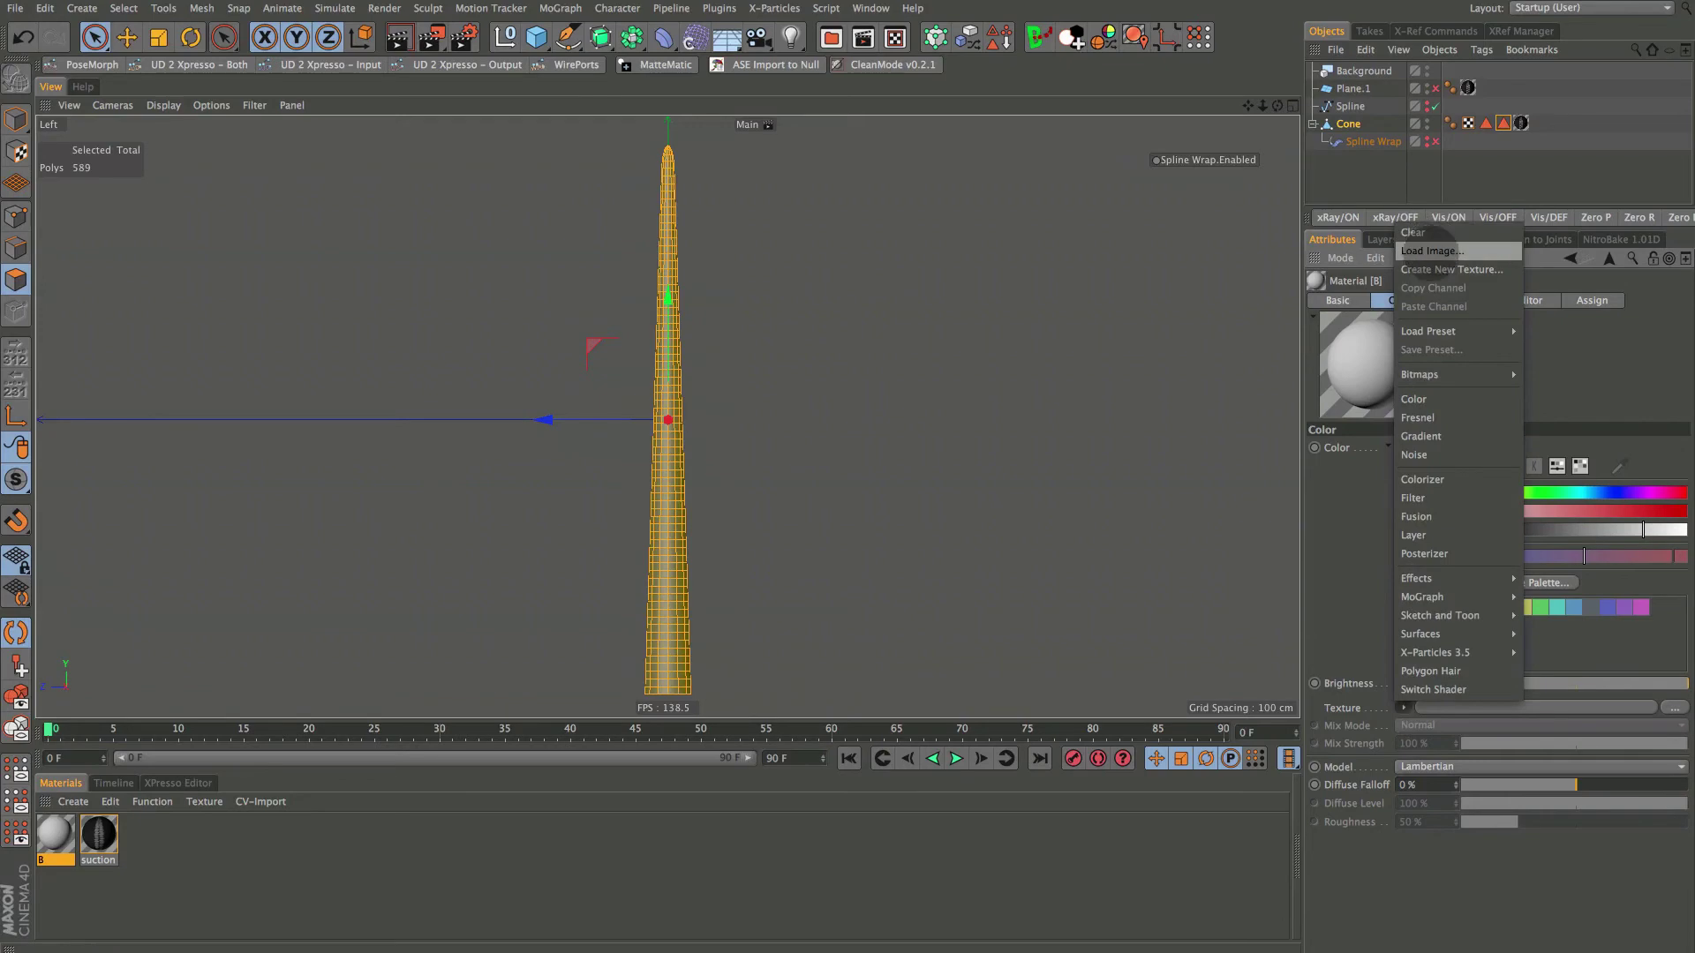
click(1423, 231)
click(673, 99)
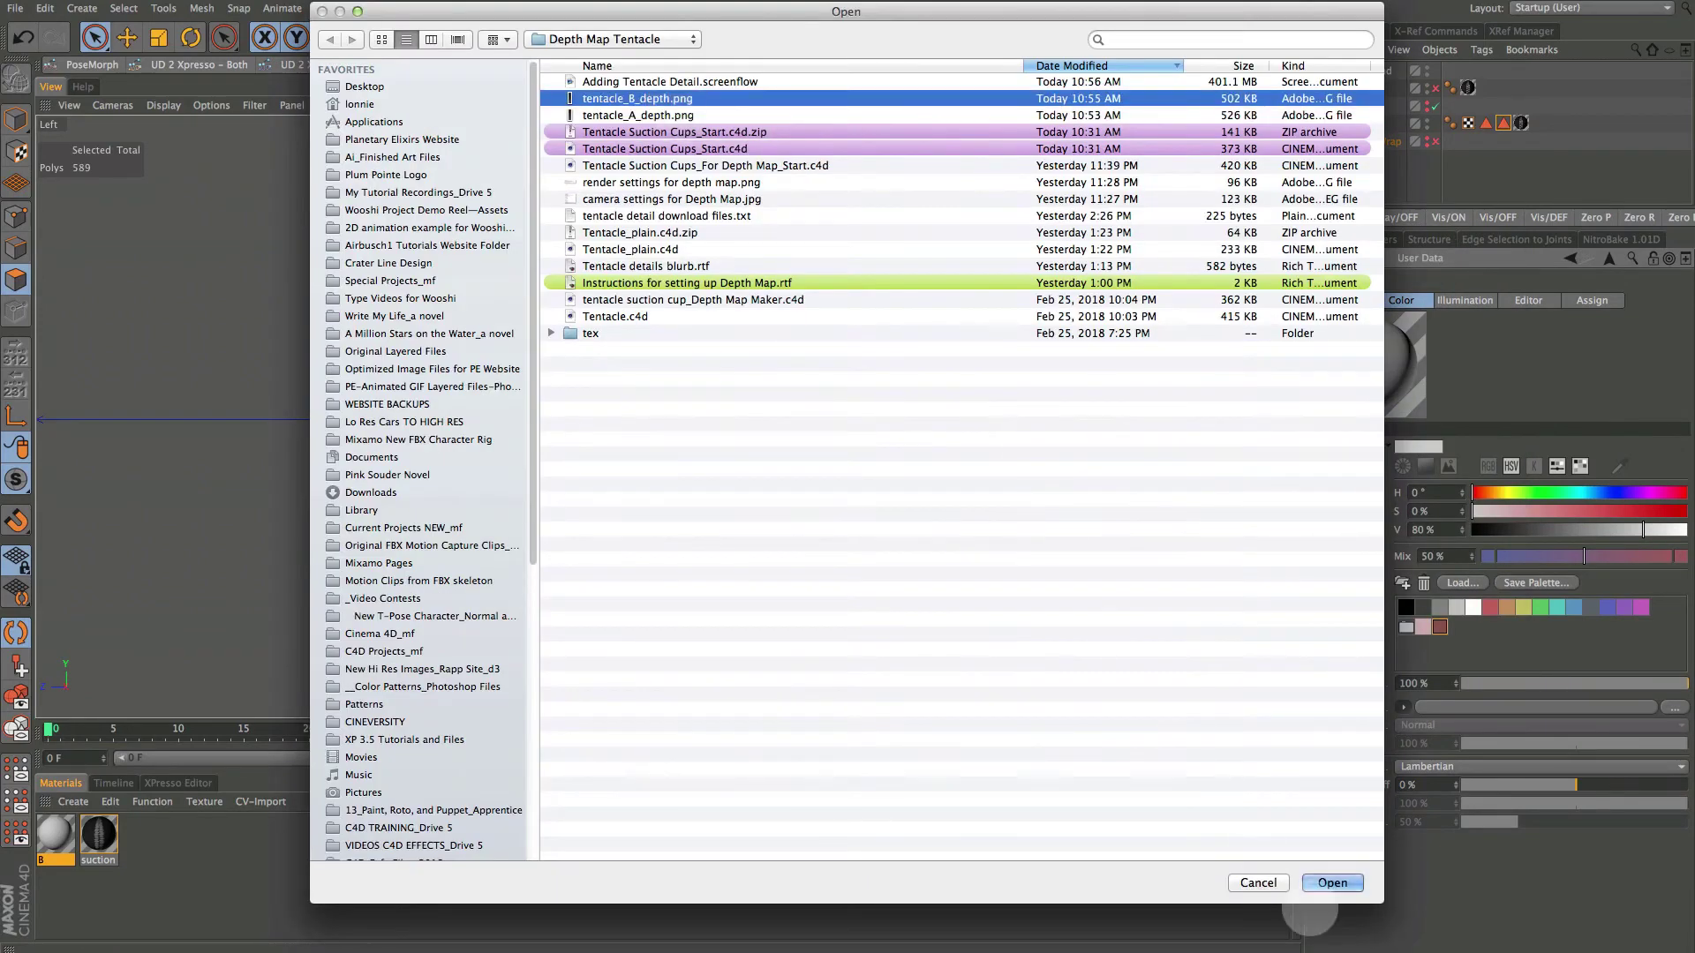
click(1333, 882)
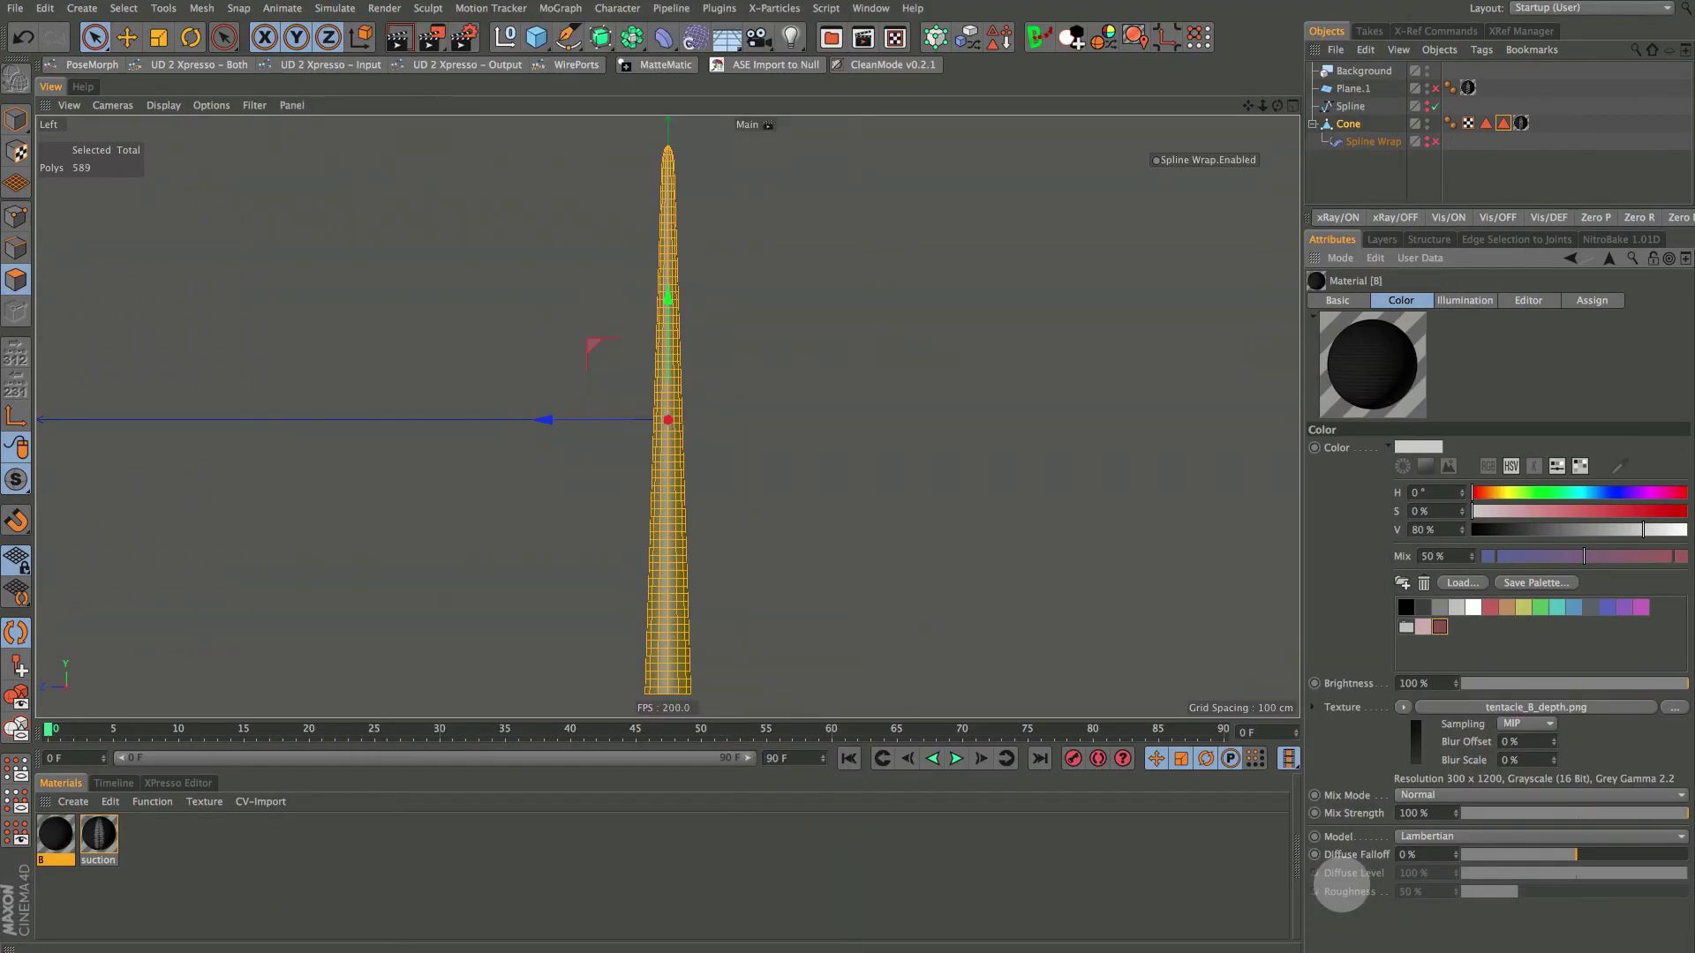
Unhide Plane.1, apply material B to the Cone's restored Polygon Selection.1, and return to Model mode
click(1435, 88)
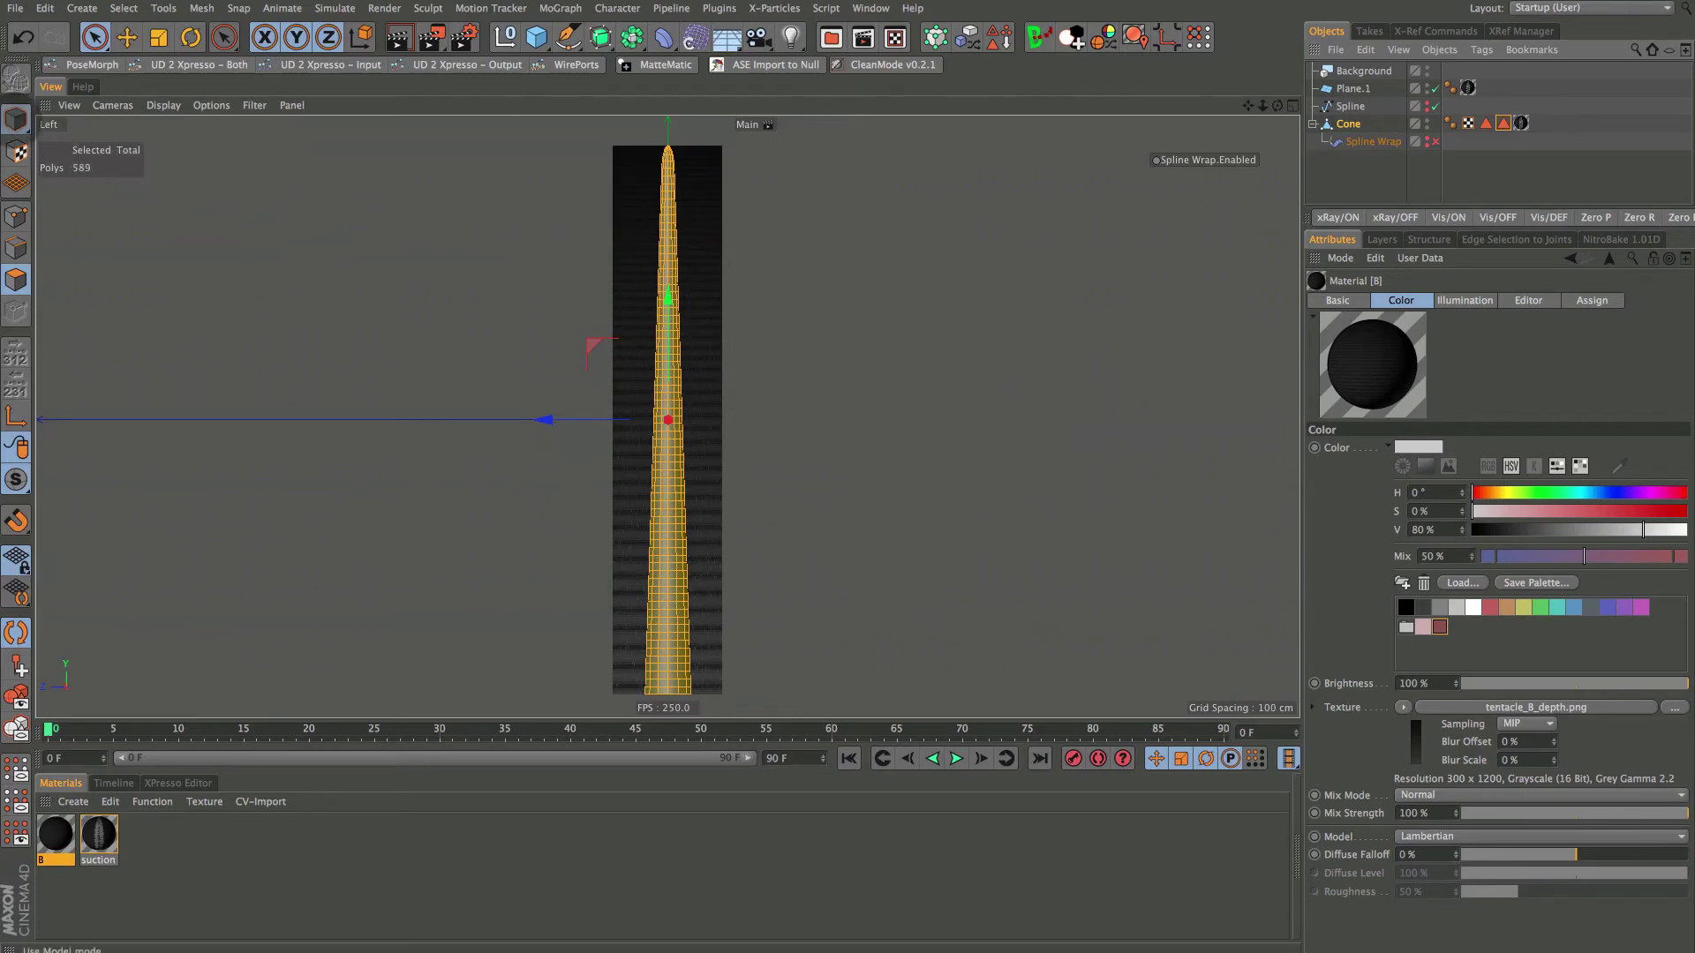
click(17, 119)
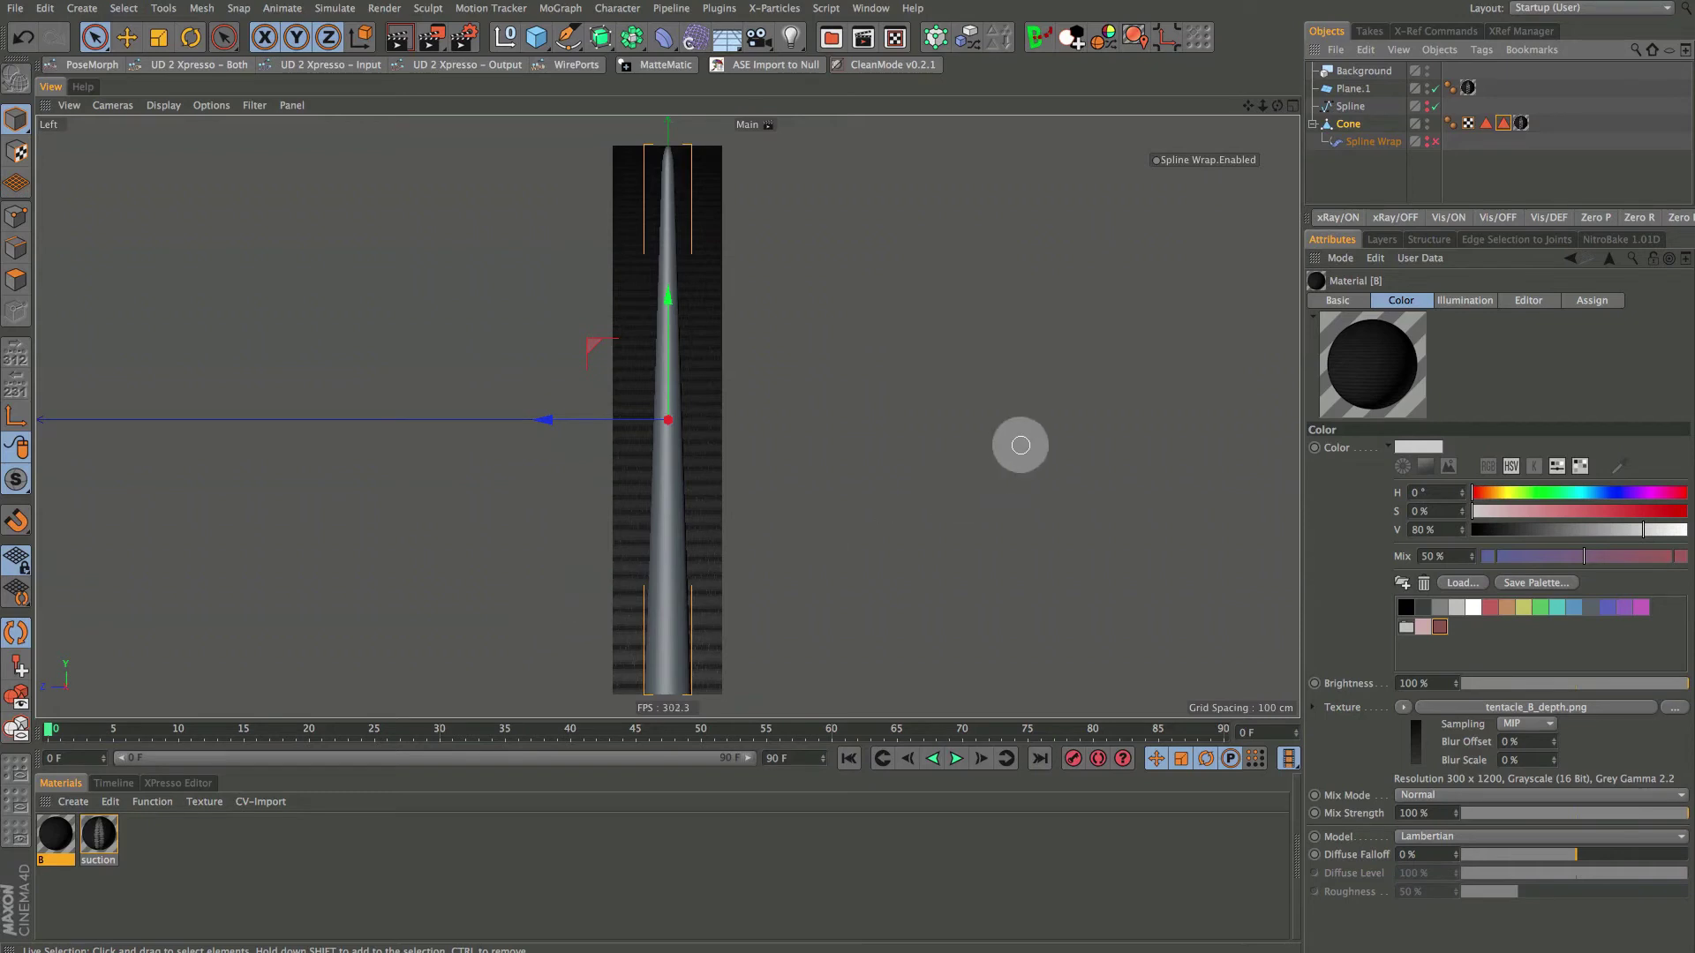
click(1501, 124)
double_click(1501, 124)
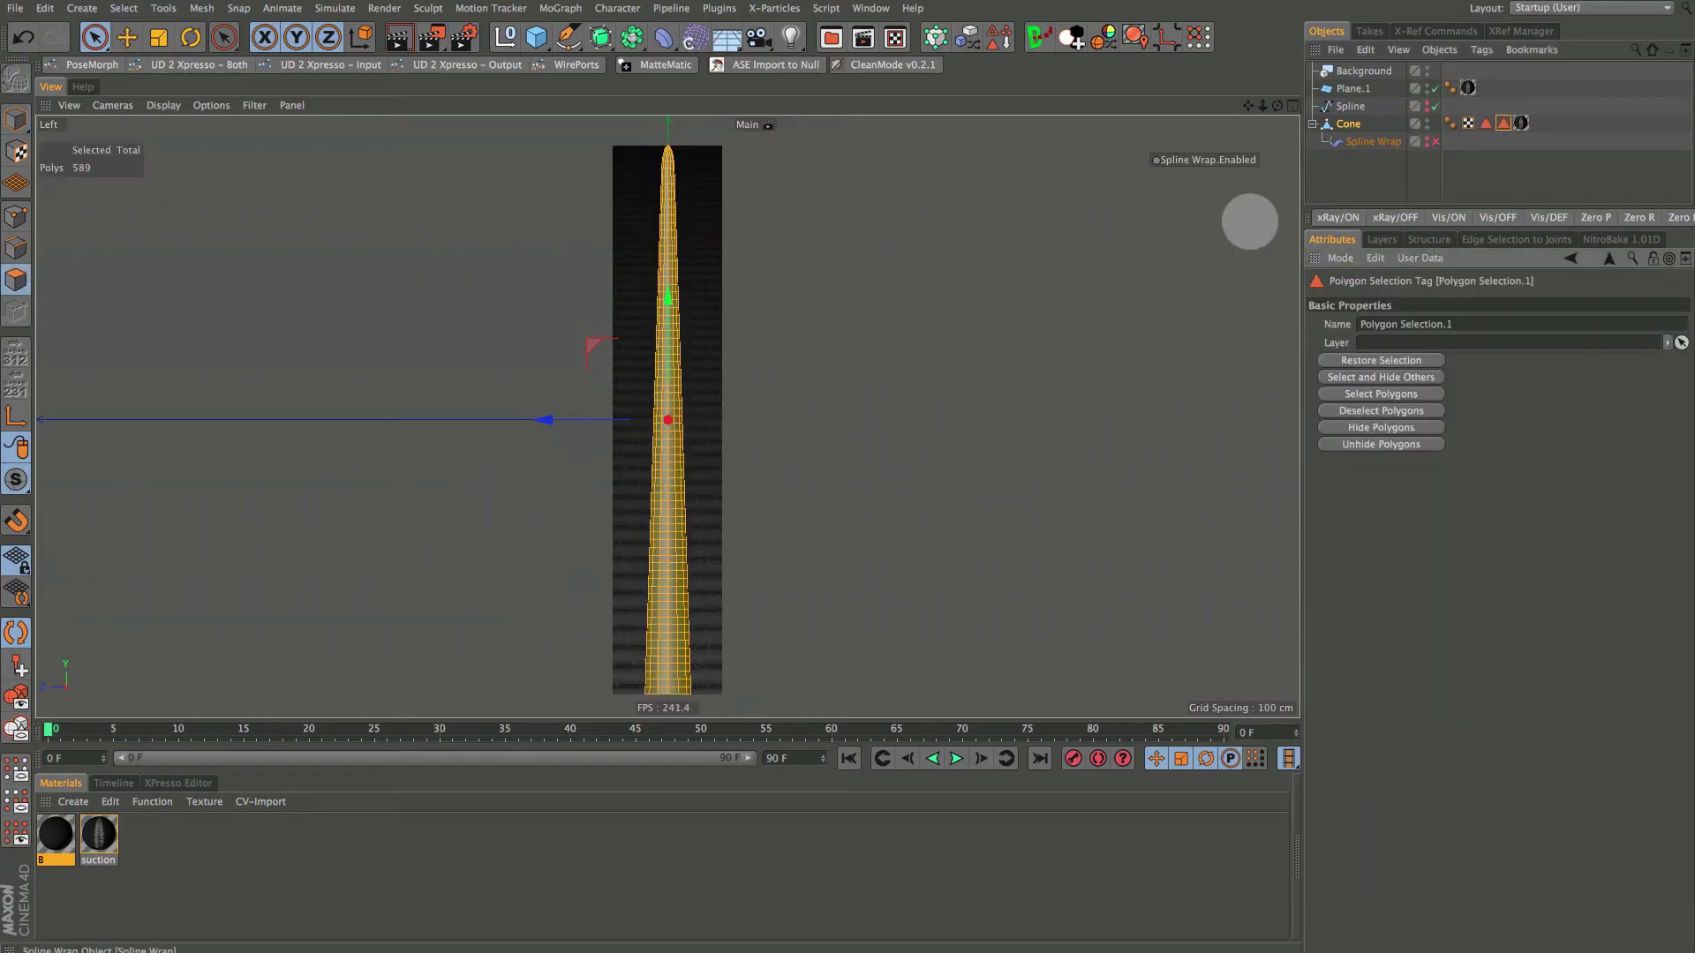
drag(55, 834, 664, 537)
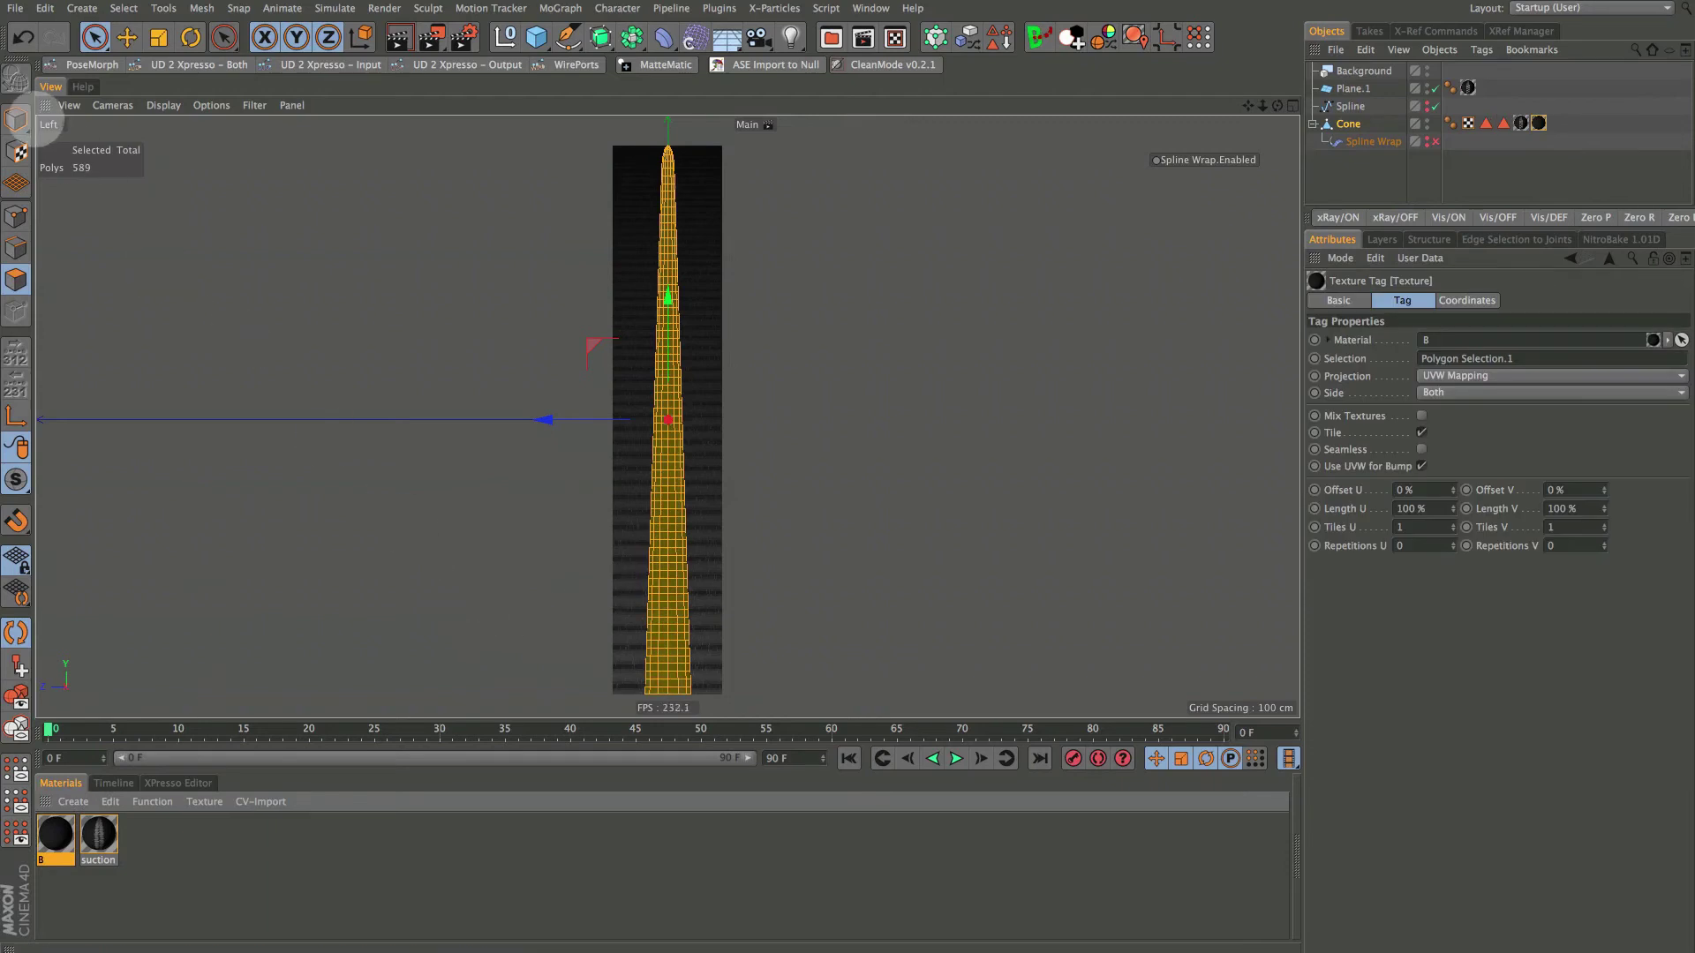
click(16, 119)
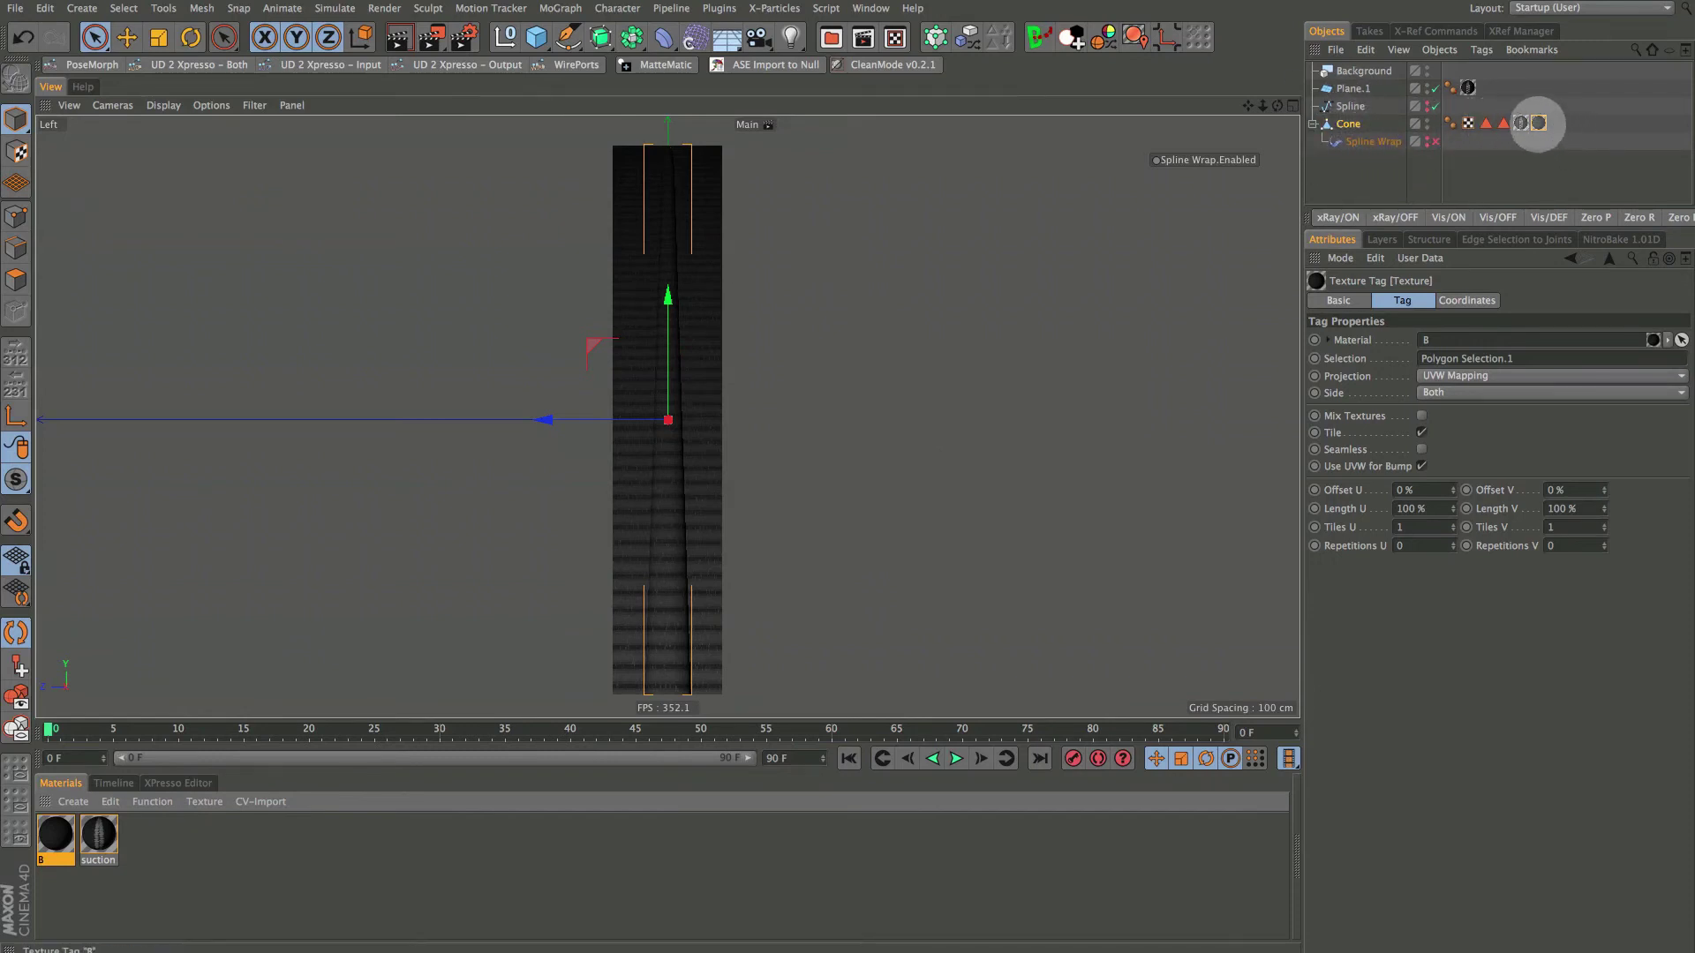
Fit the Cone's material B texture to a region covering the full plane in the Left view
right_click(1538, 122)
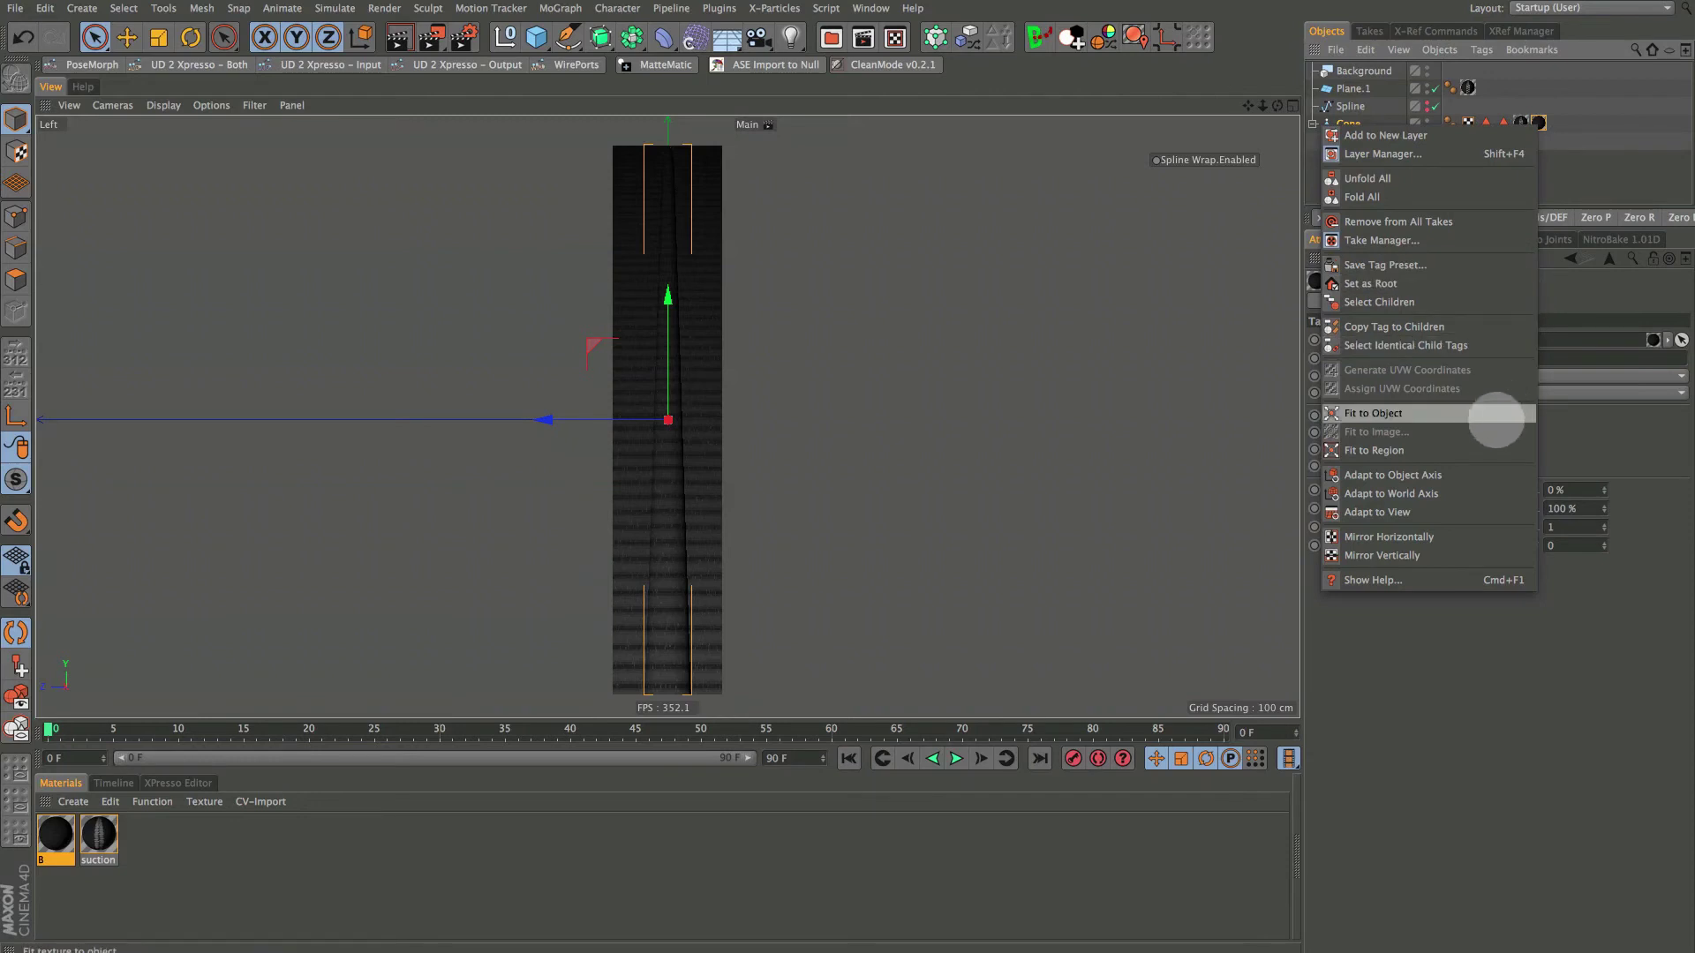
click(1483, 451)
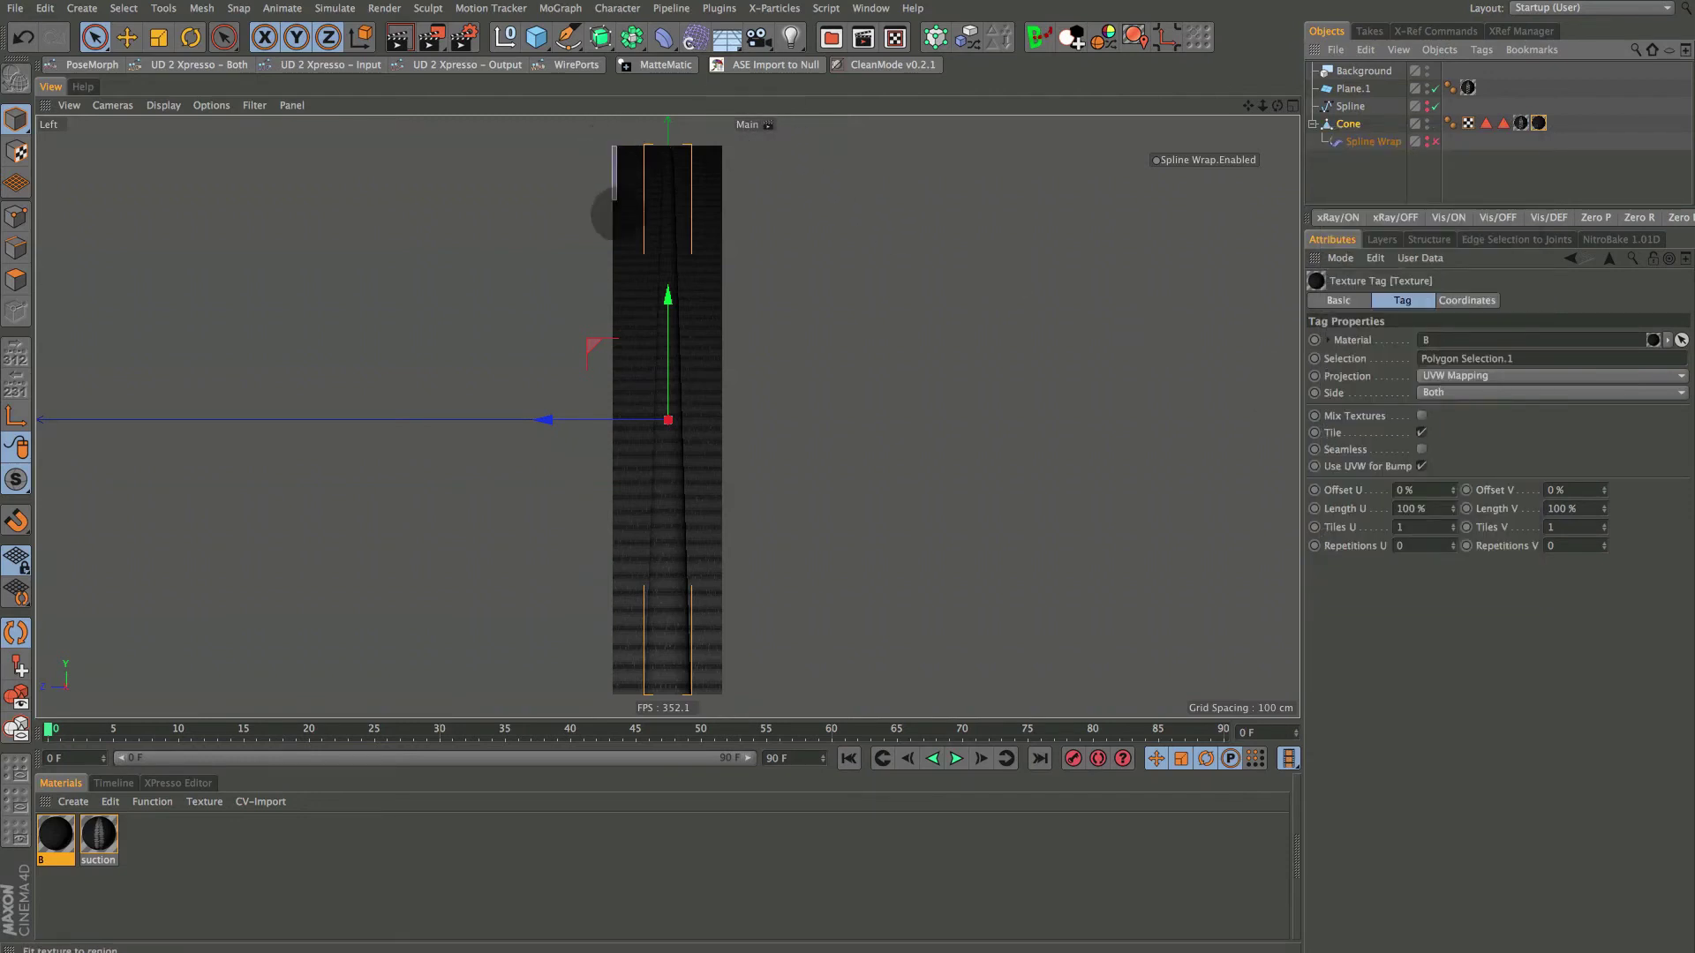
drag(611, 146, 719, 693)
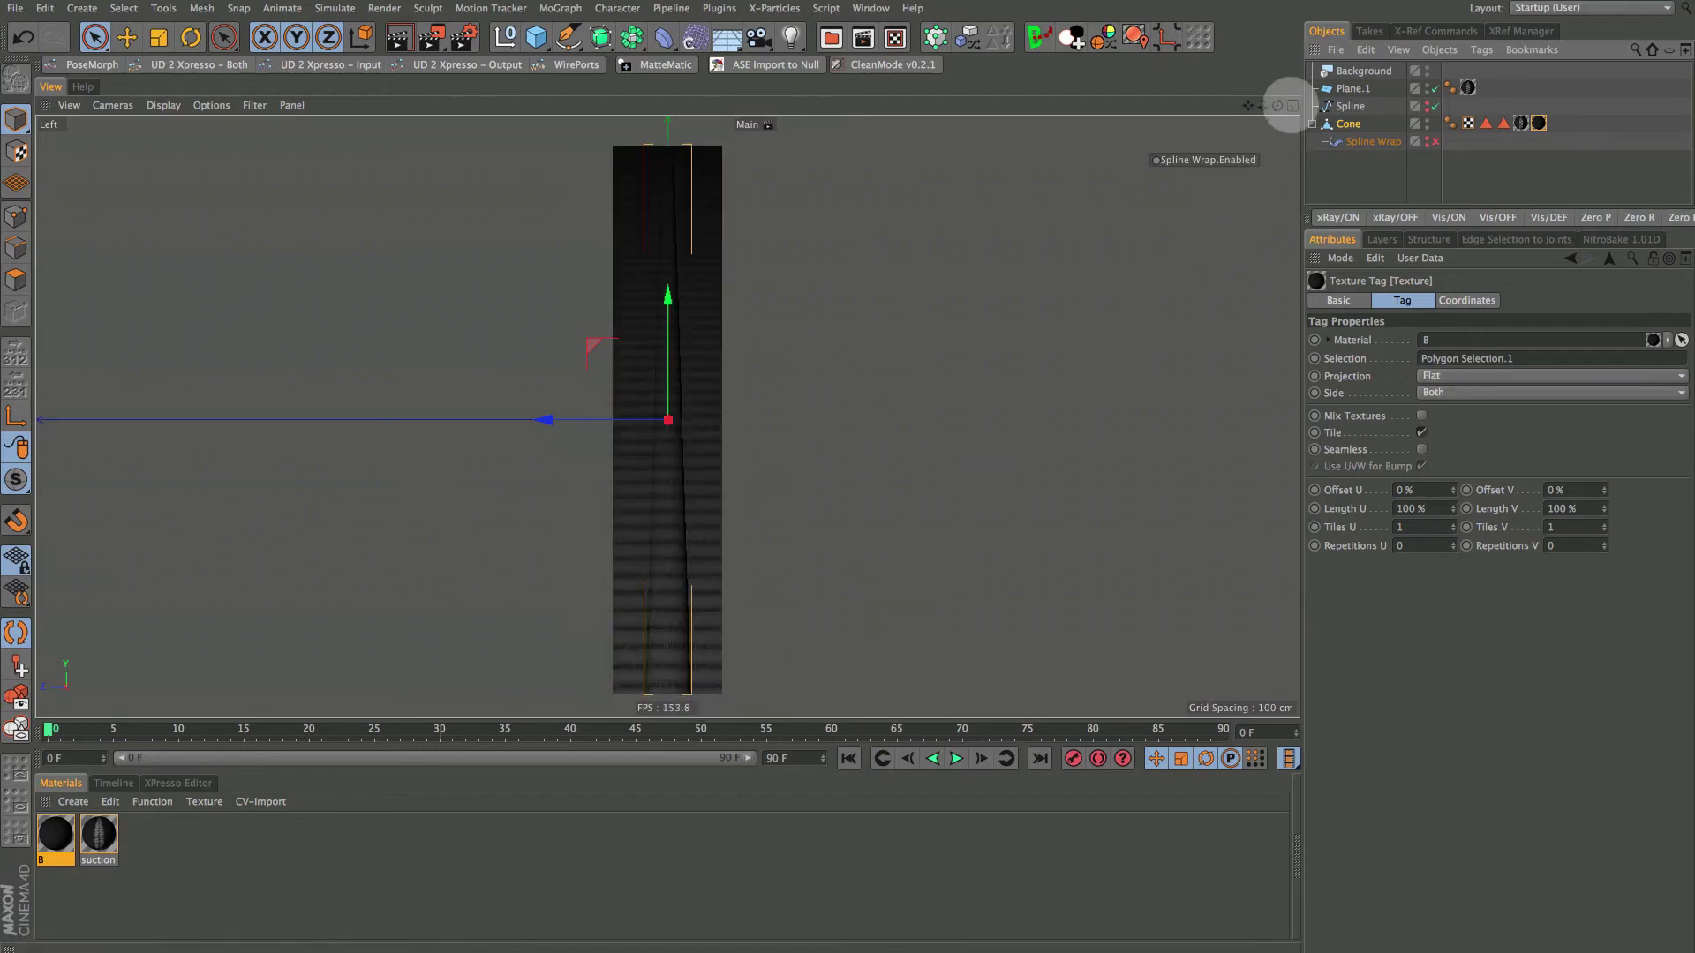
Hide Plane.1 and switch to the Perspective view to see the textured Cone
click(1434, 88)
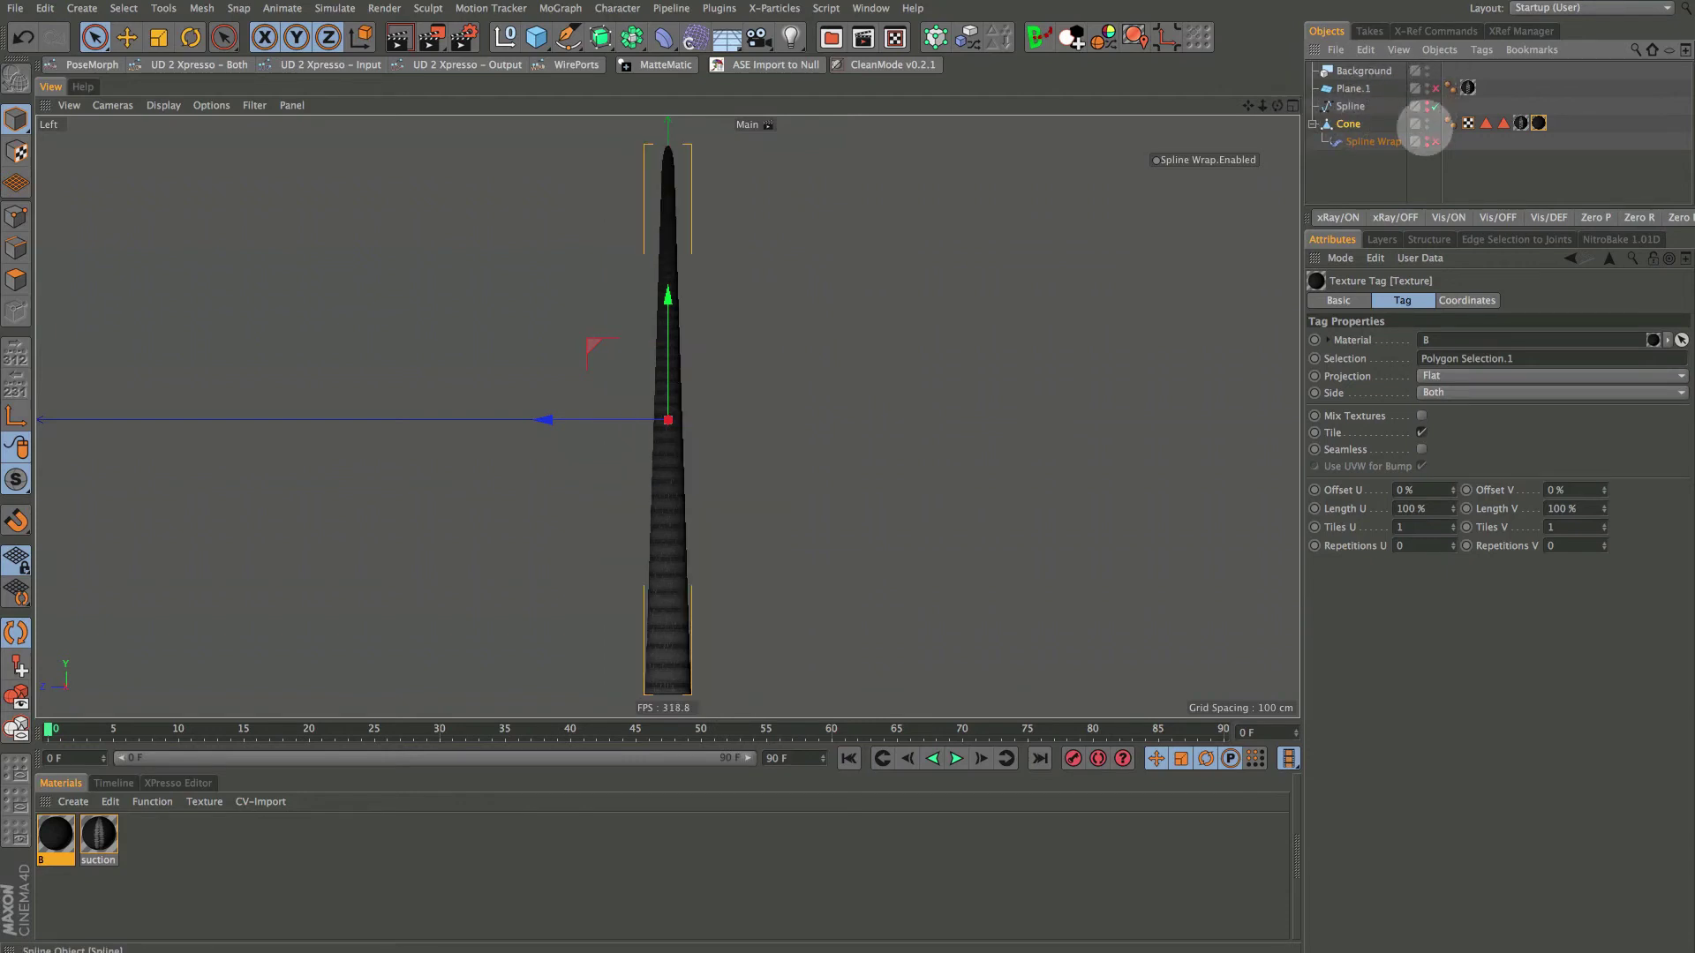
click(95, 37)
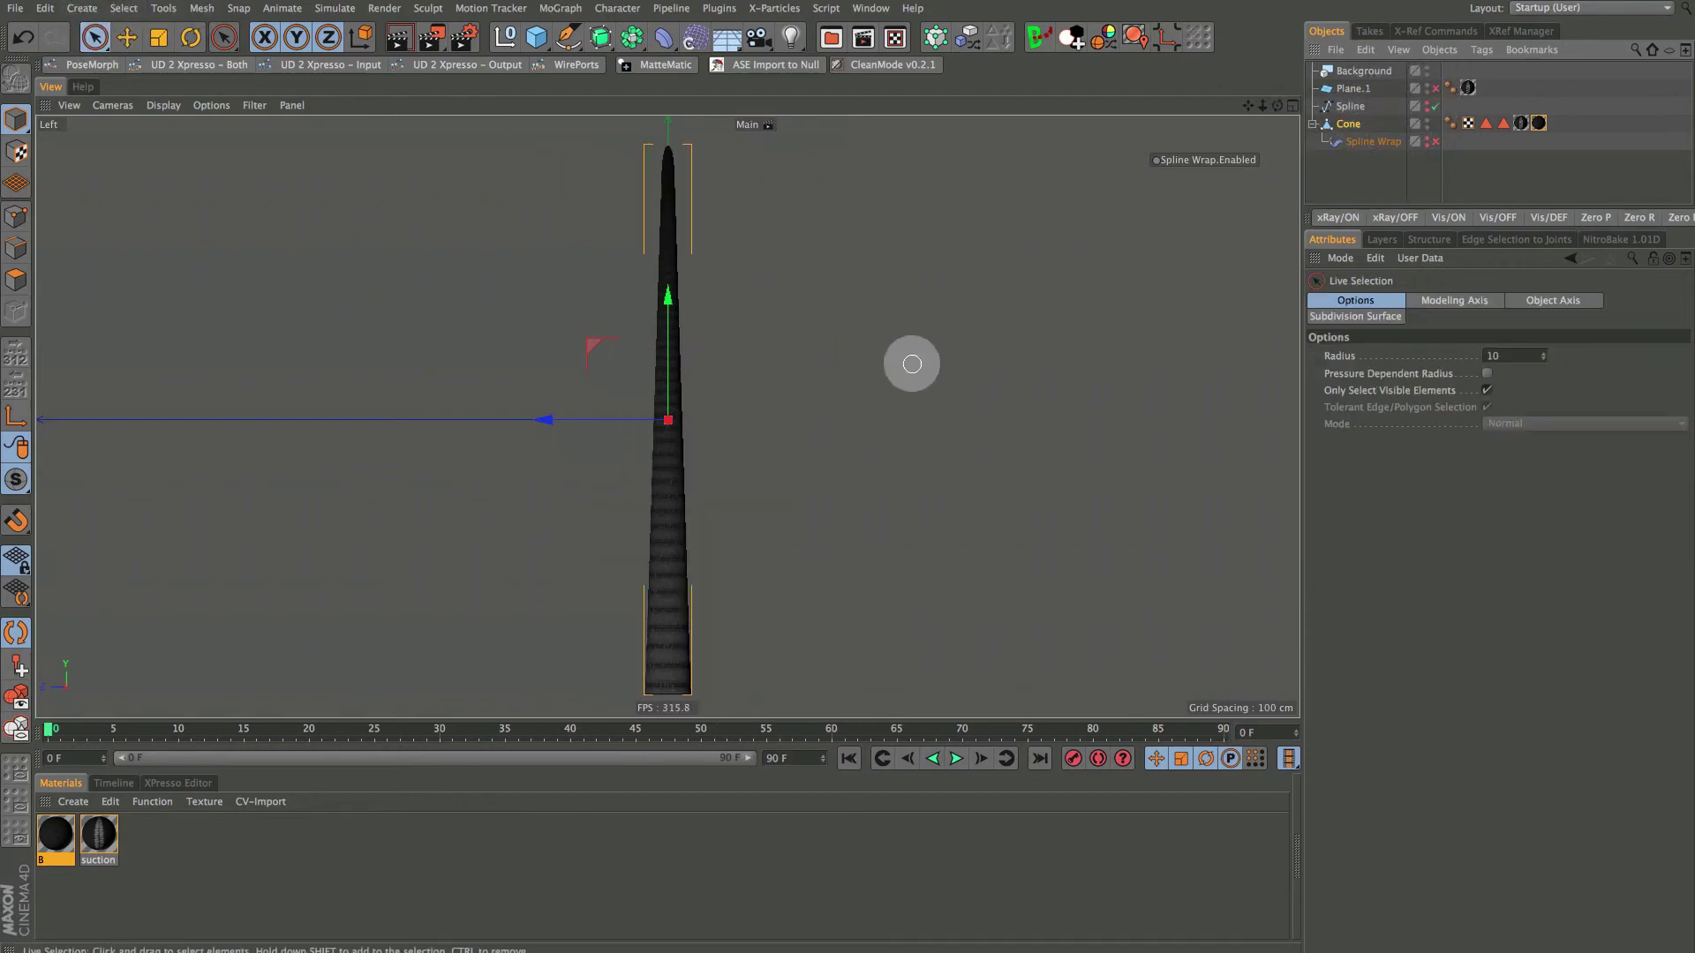
key(F1)
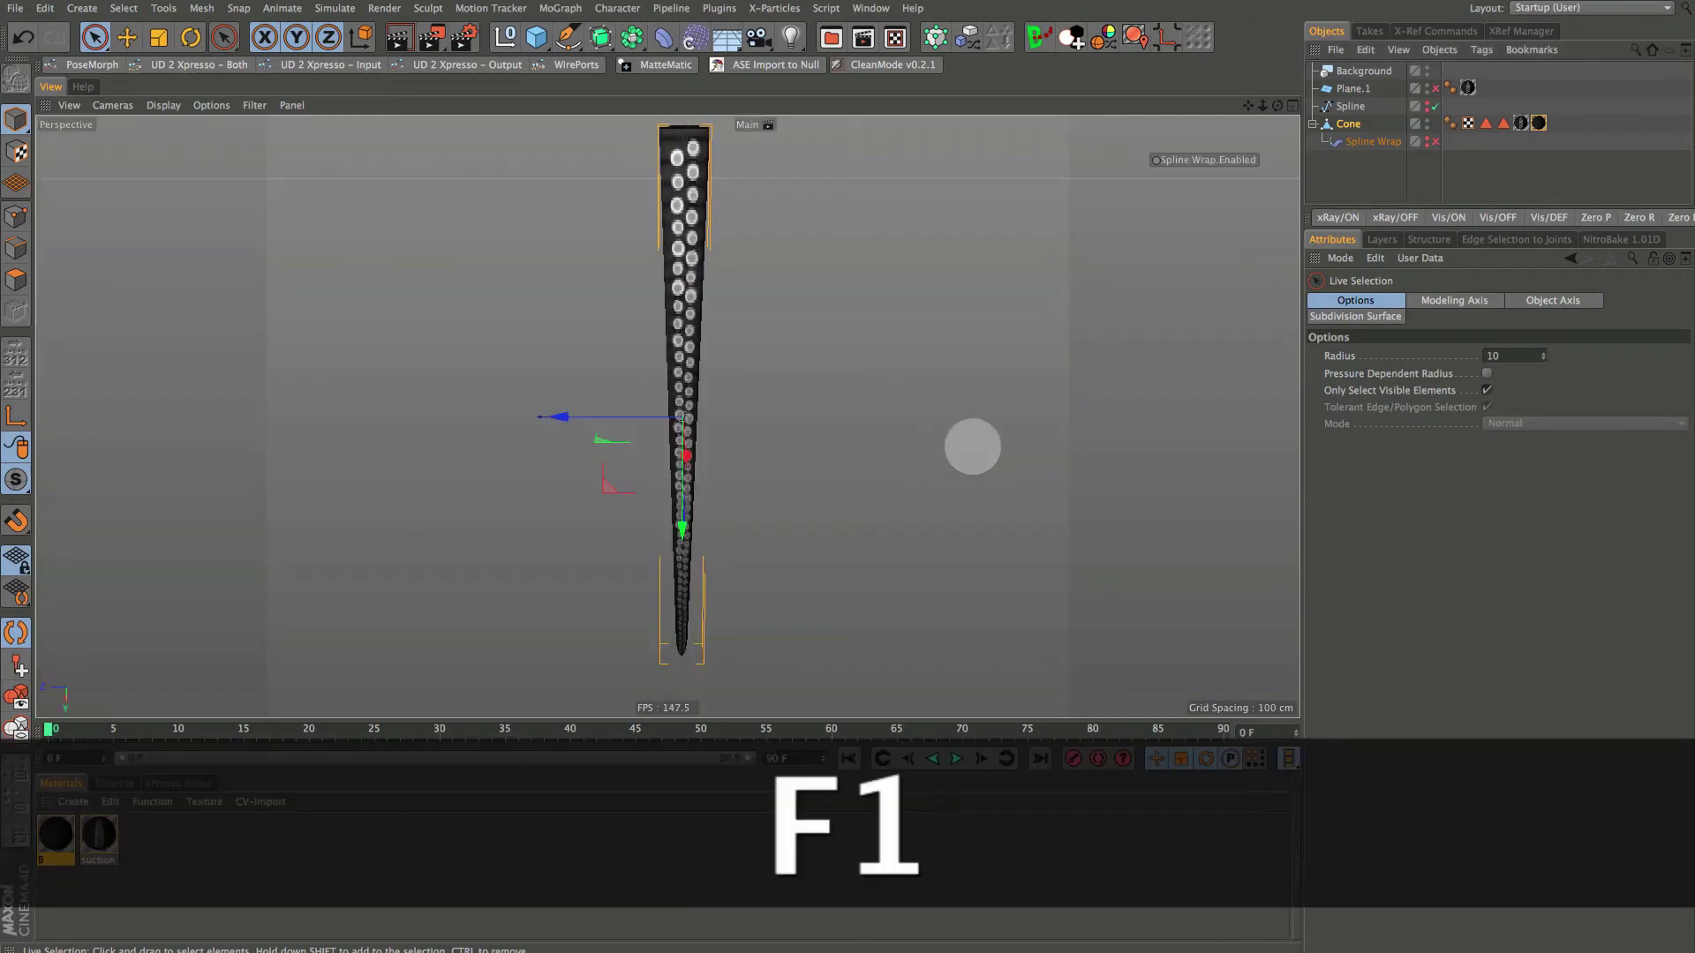
Render the textured Cone in the perspective view and inspect its suction cup side from different angles
alt+drag(761, 399, 677, 300)
click(398, 37)
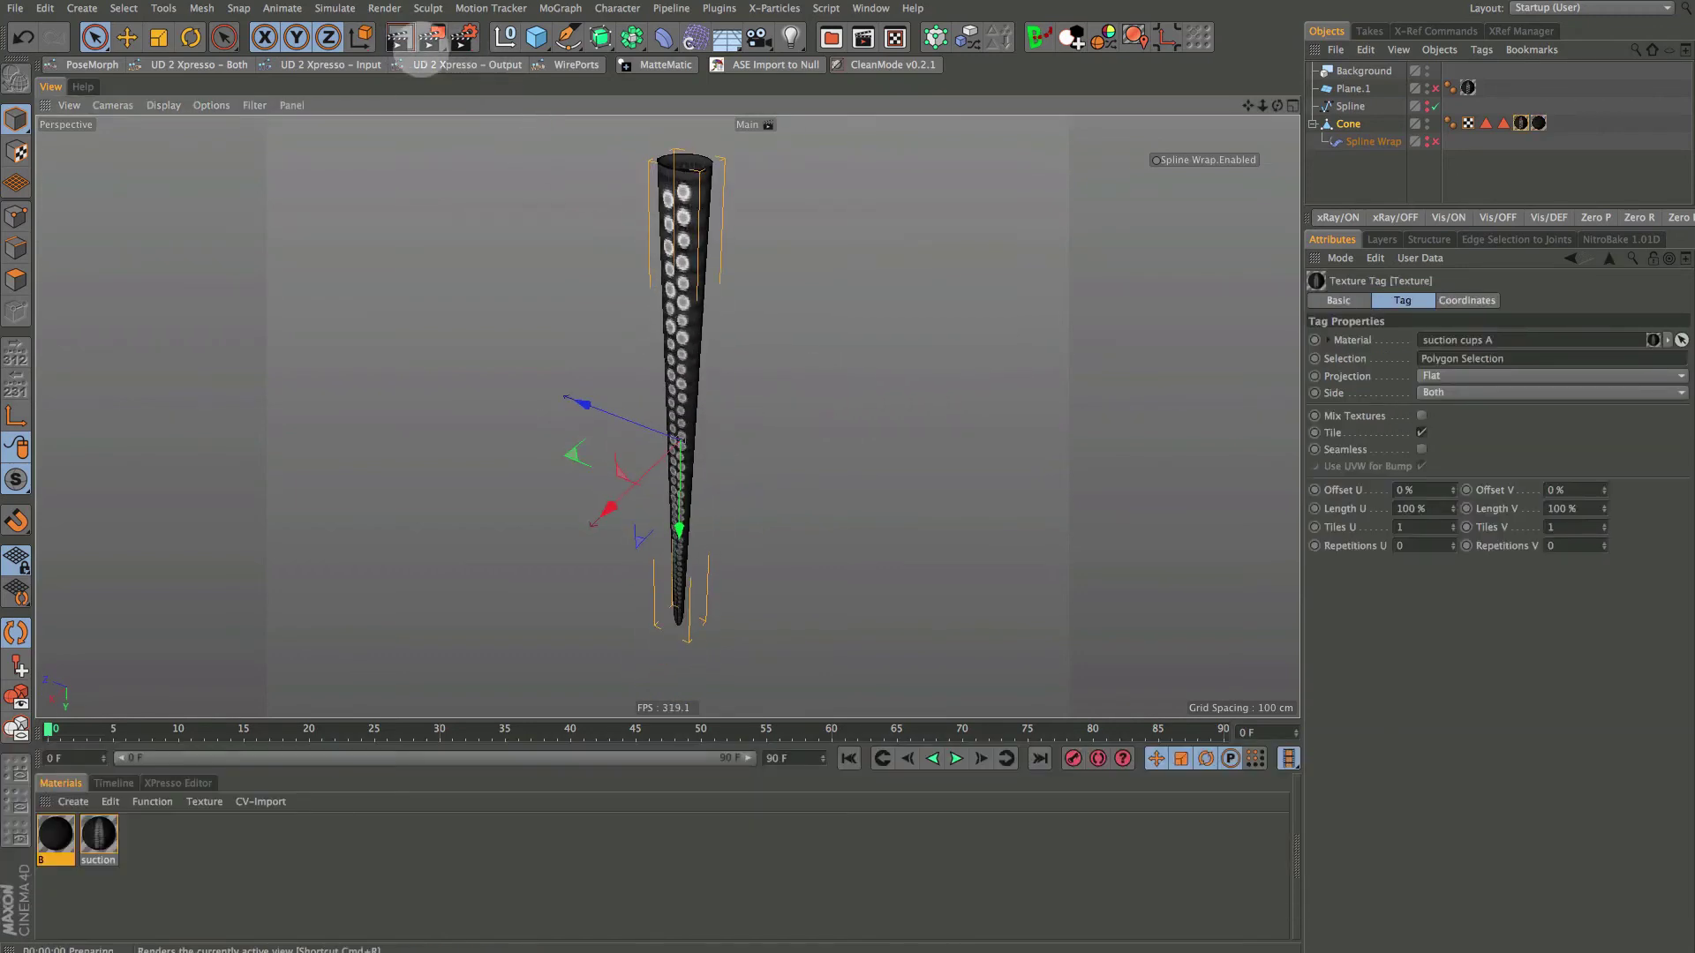
alt+drag(707, 383, 738, 359)
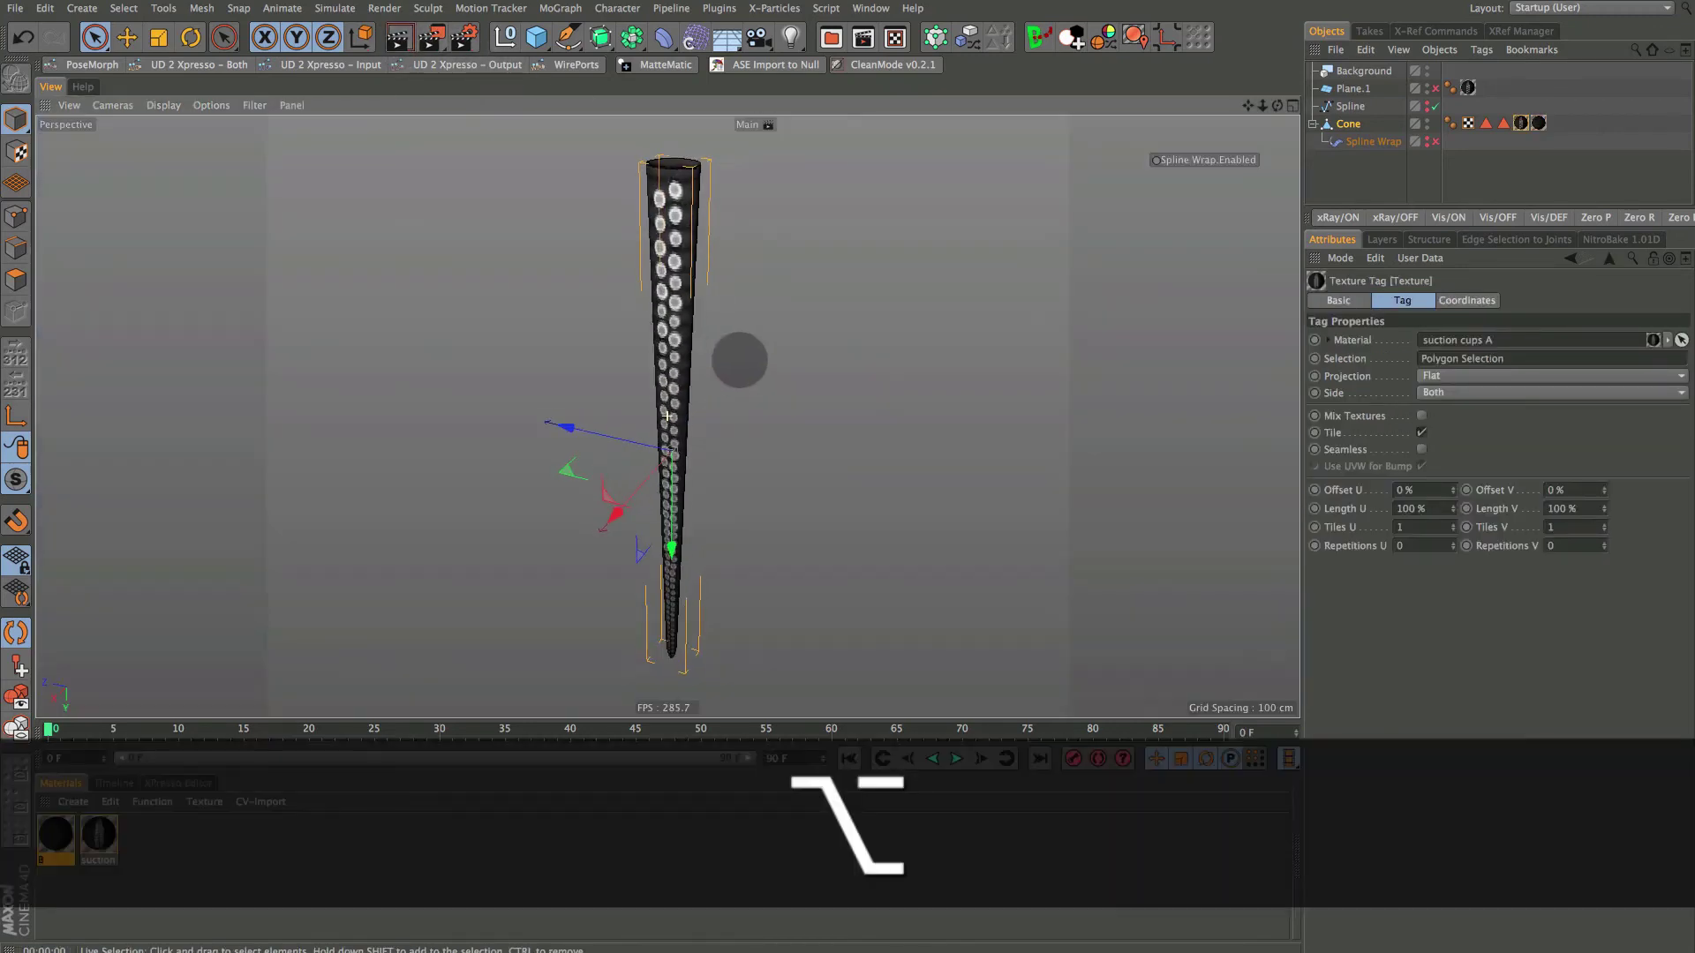
Enable Displacement in the suction cups A material and copy its Color texture, tentacle_A_depth.png, into the Displacement channel
double_click(1520, 123)
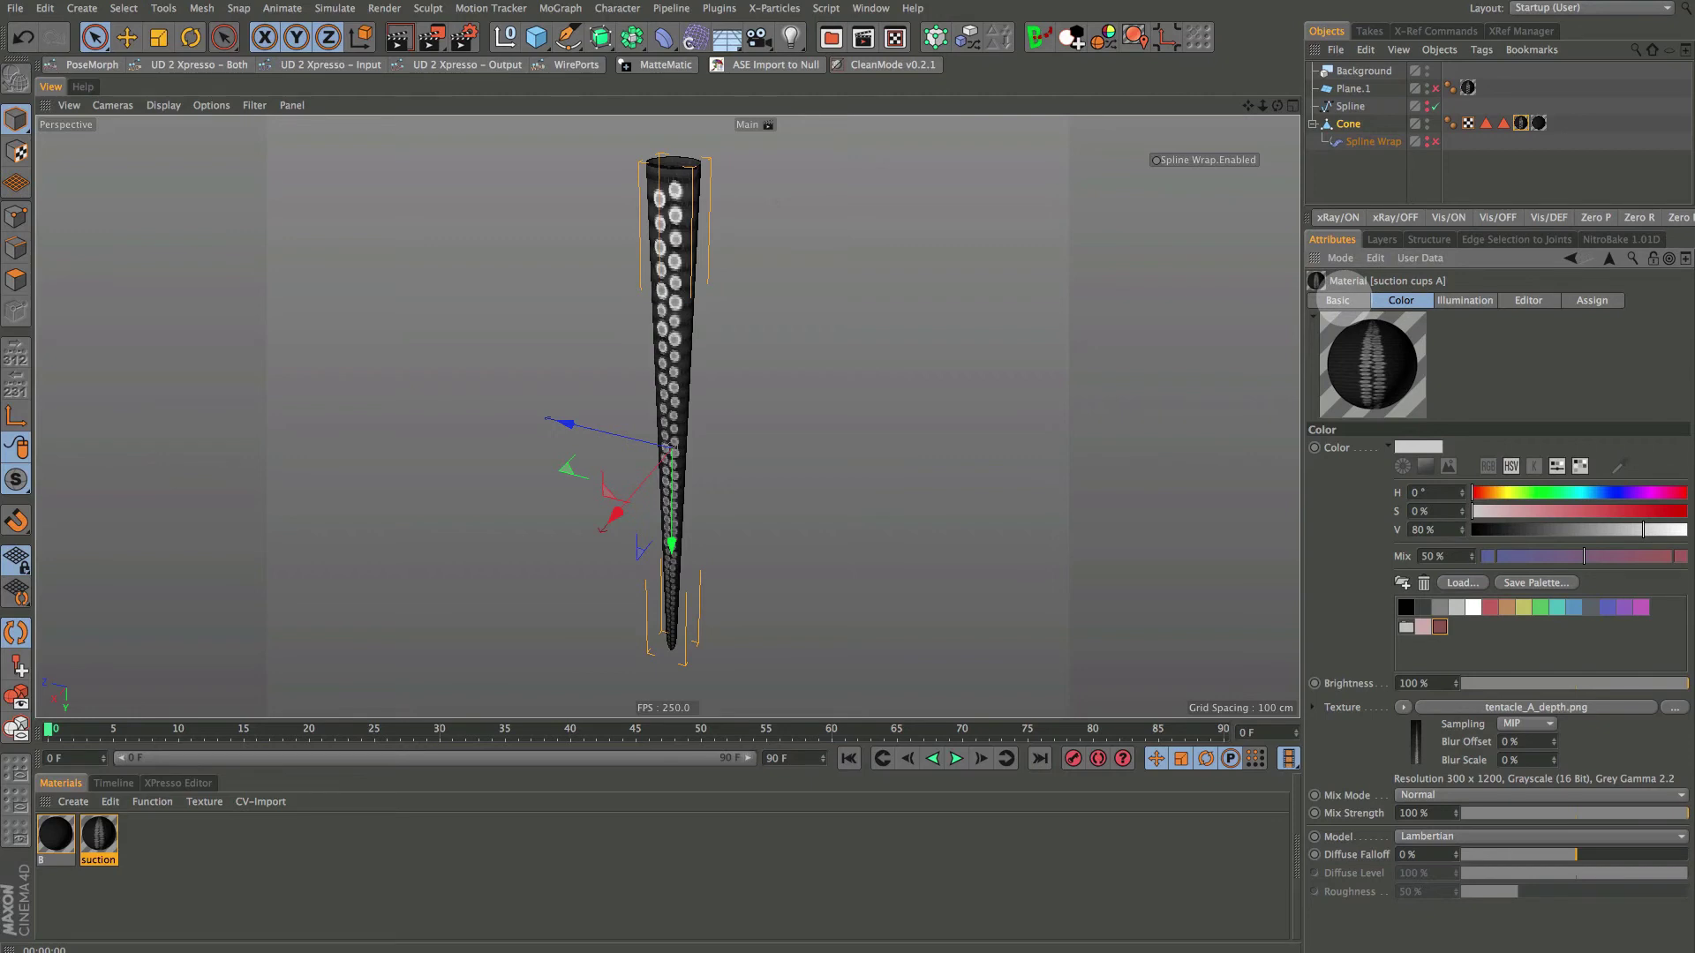
click(1338, 300)
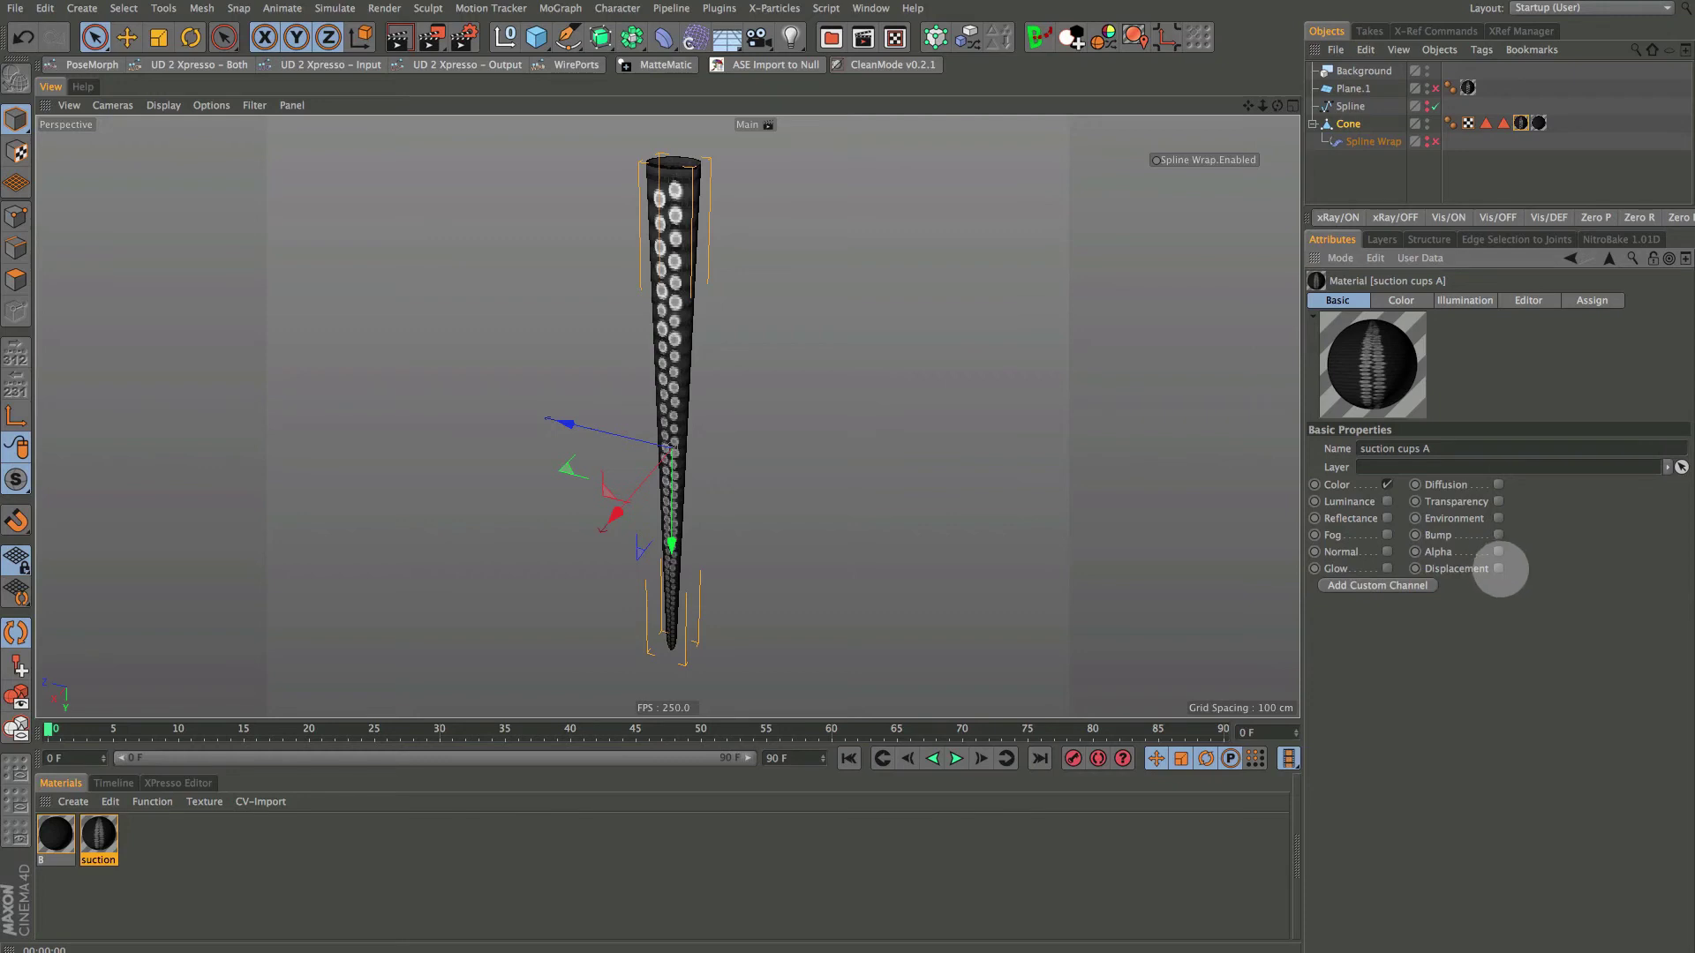
click(1499, 568)
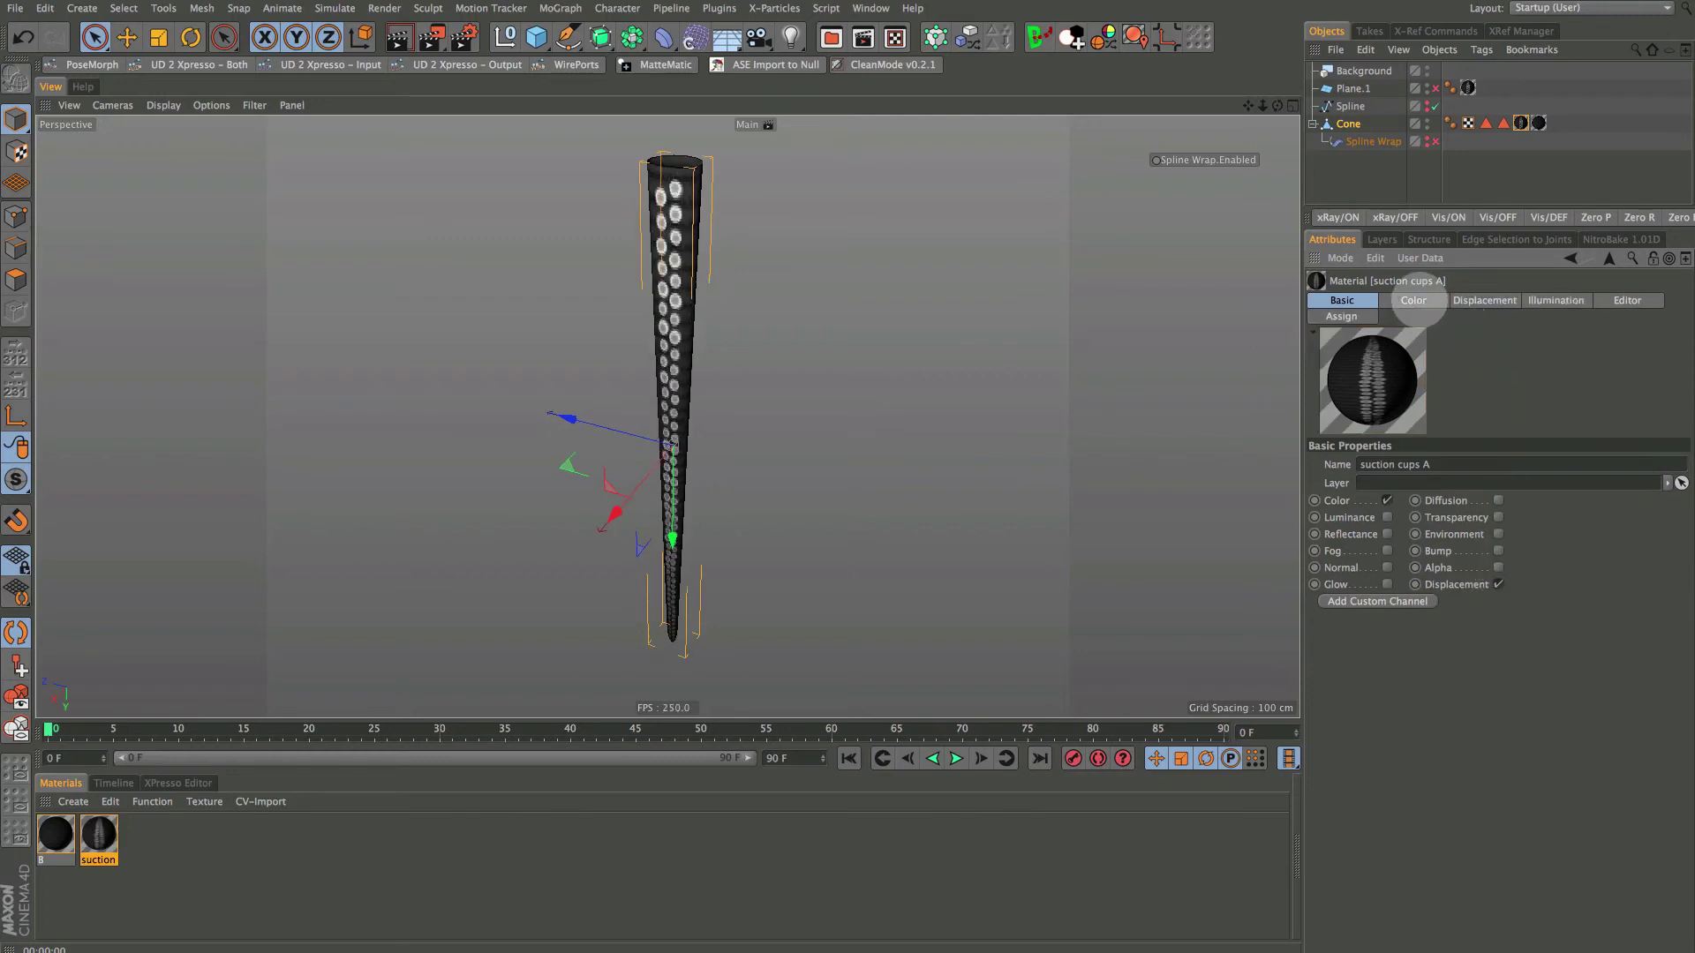
click(1412, 300)
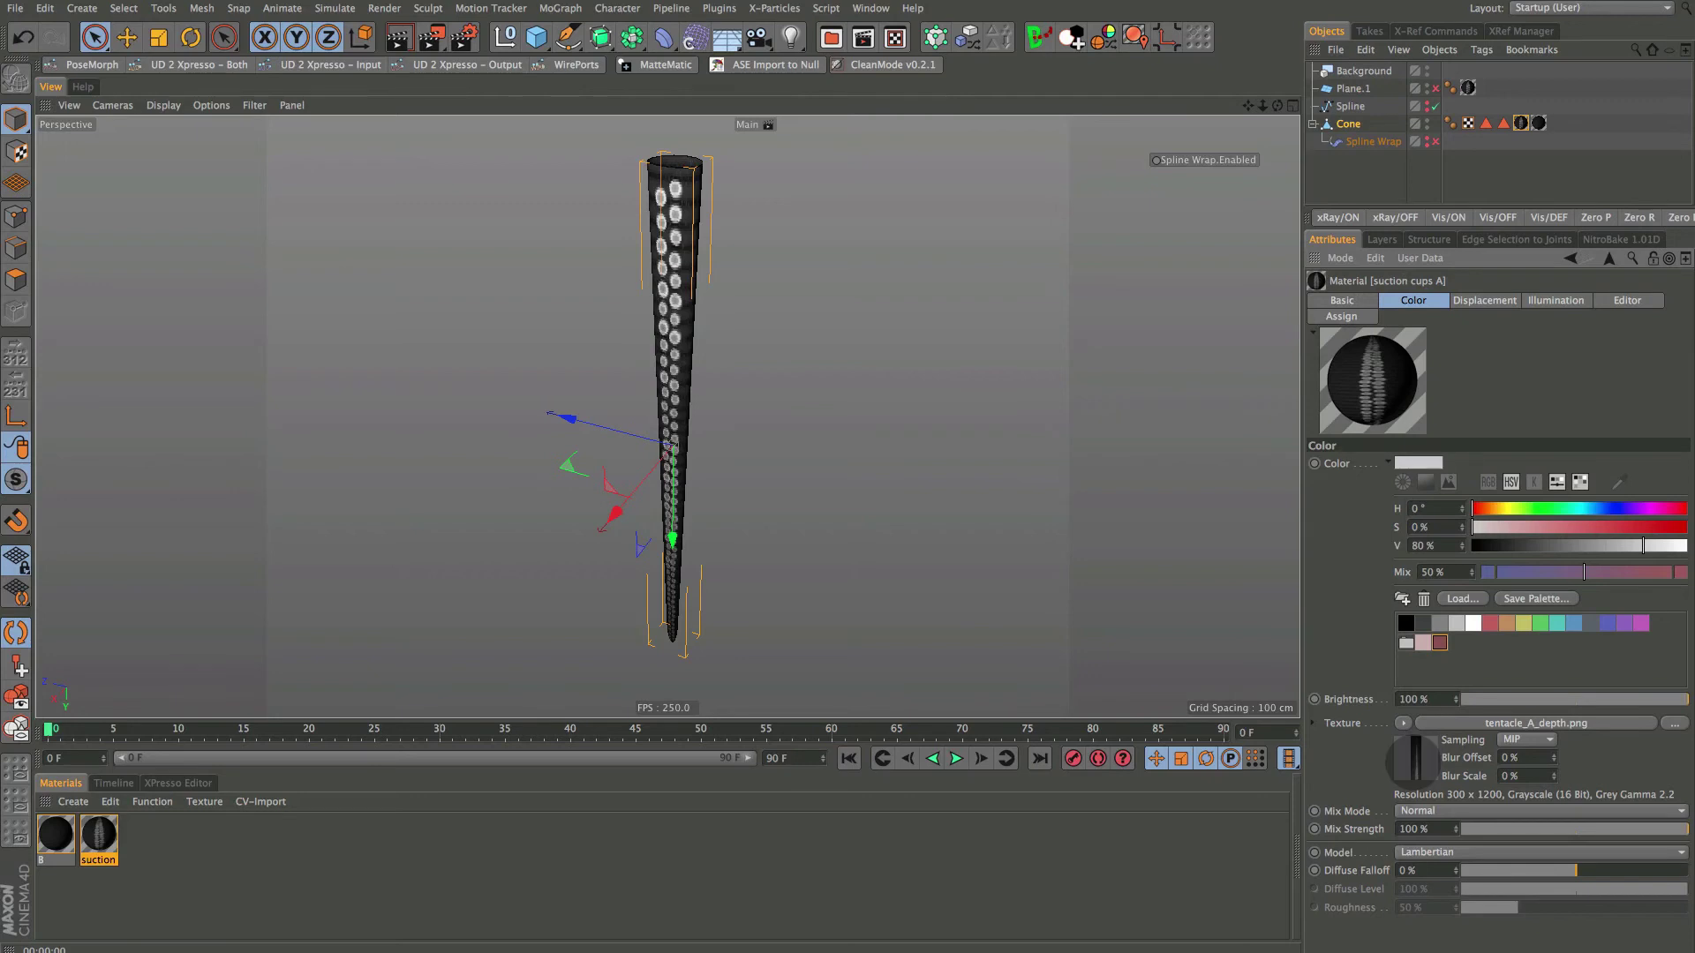
click(1484, 301)
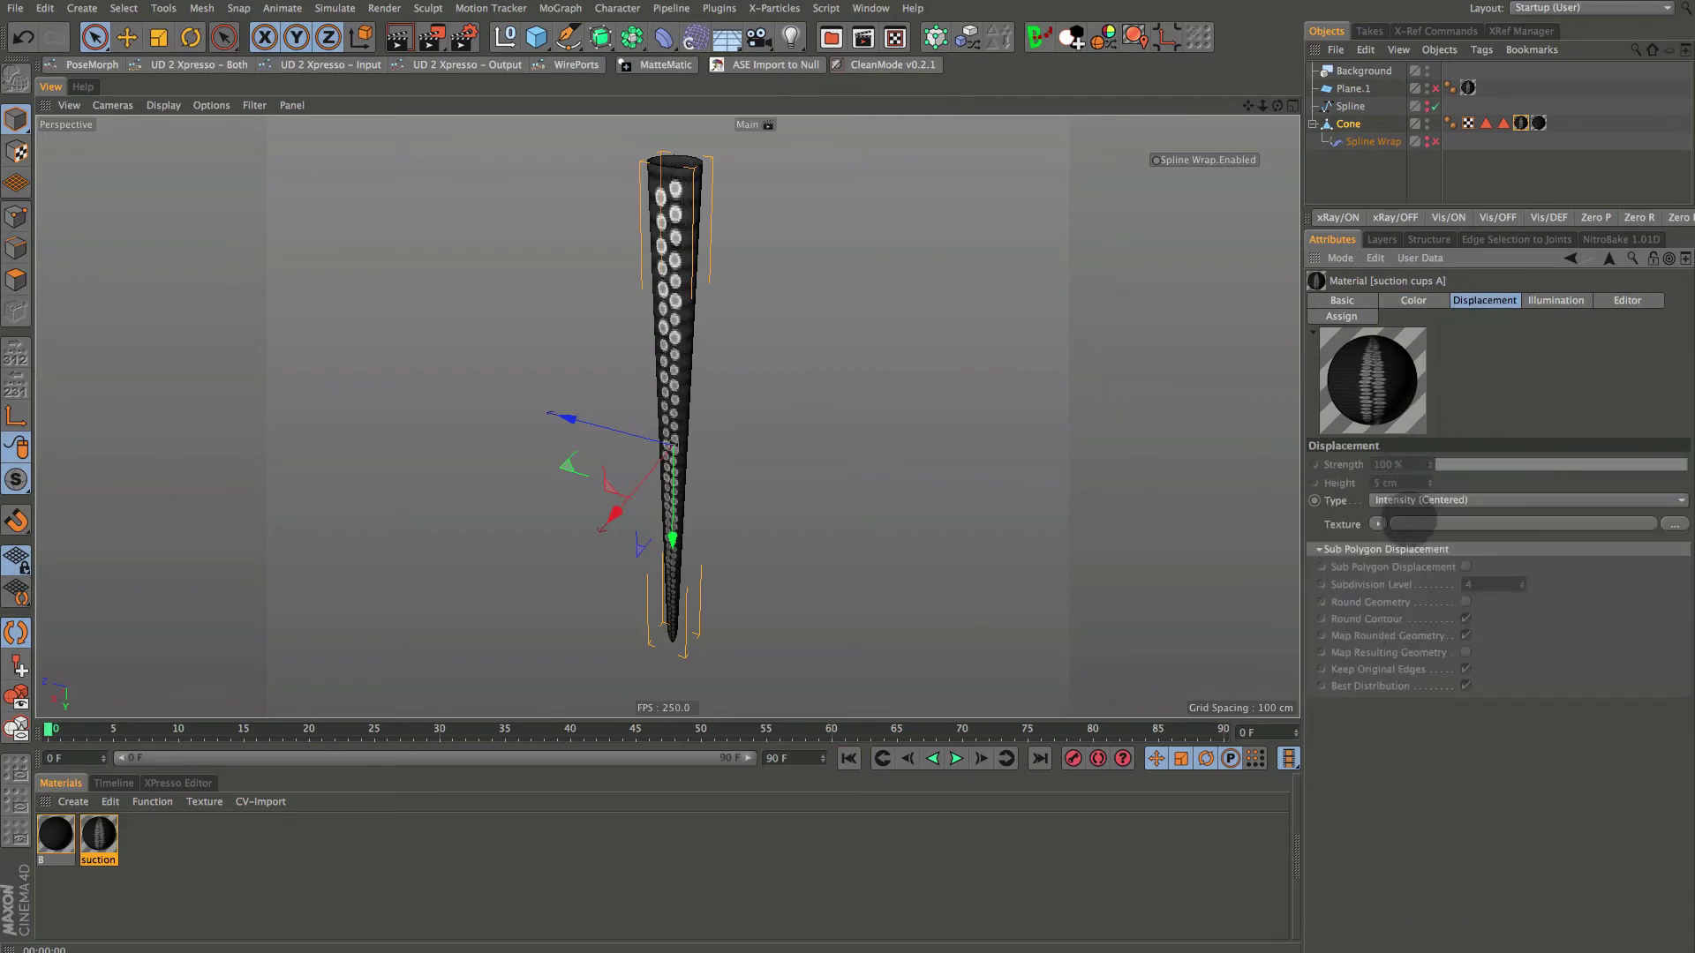
drag(1410, 521, 1408, 524)
Set the Color texture's Mix Strength to 0% in the suction cups A material
click(1359, 301)
click(1424, 302)
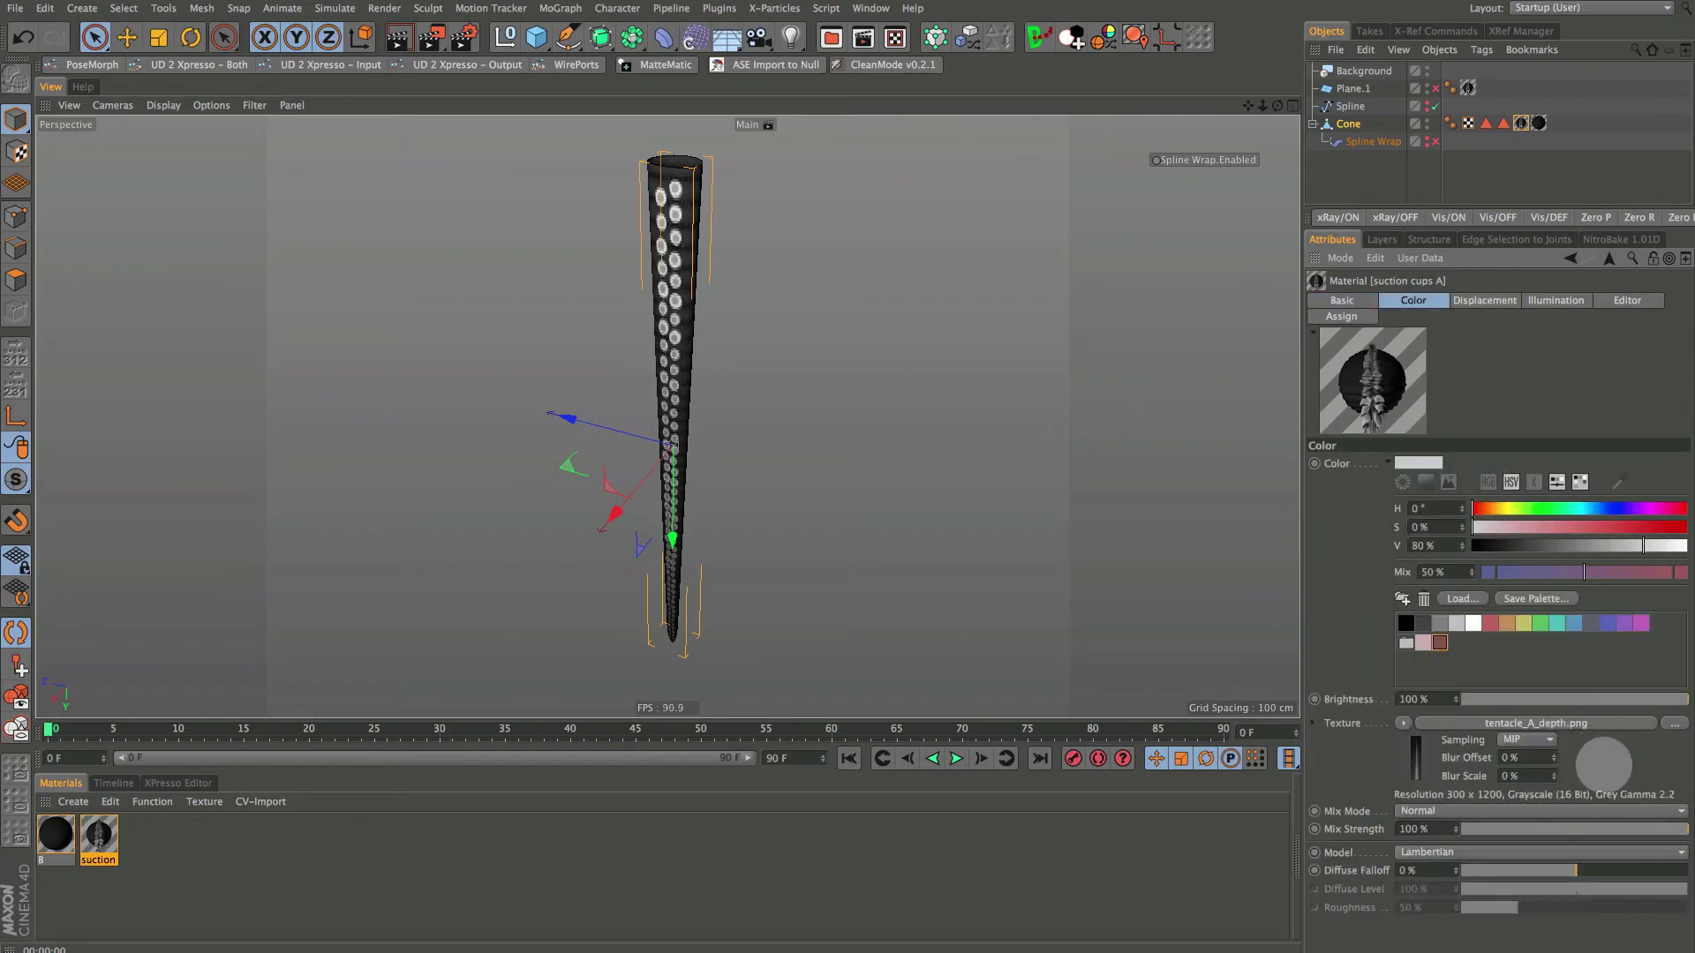
drag(1669, 830, 1390, 835)
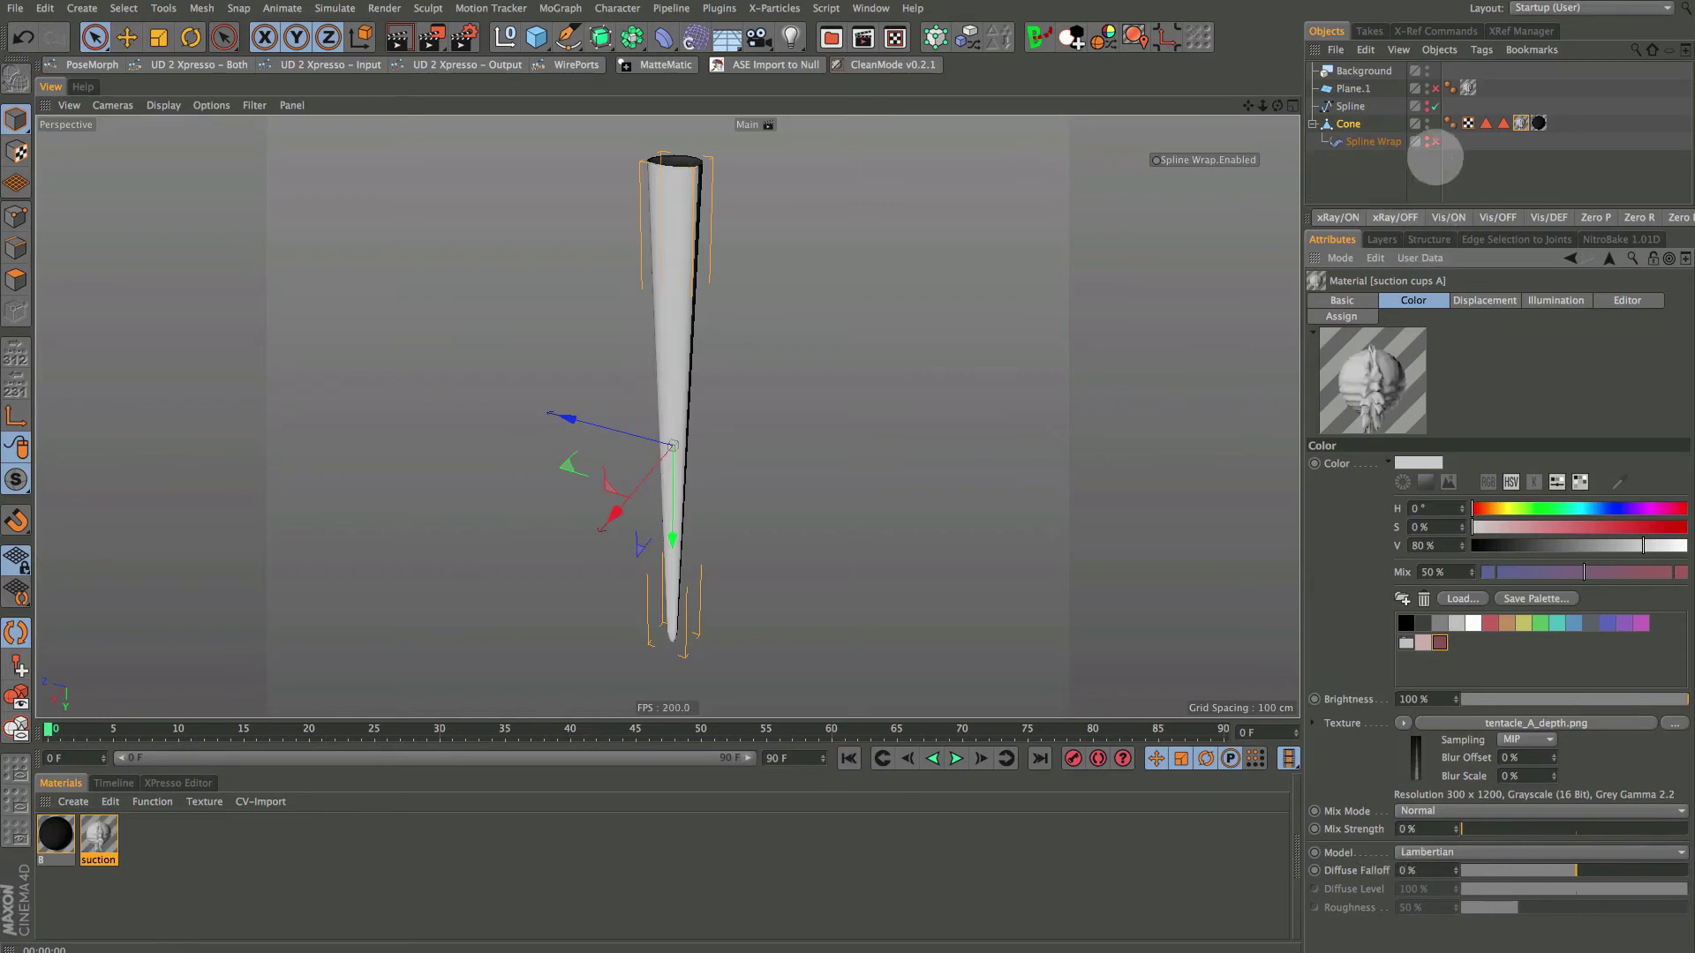
Enable Displacement in material B and copy its Color texture, tentacle_B_depth.png, into the Displacement channel
double_click(1539, 122)
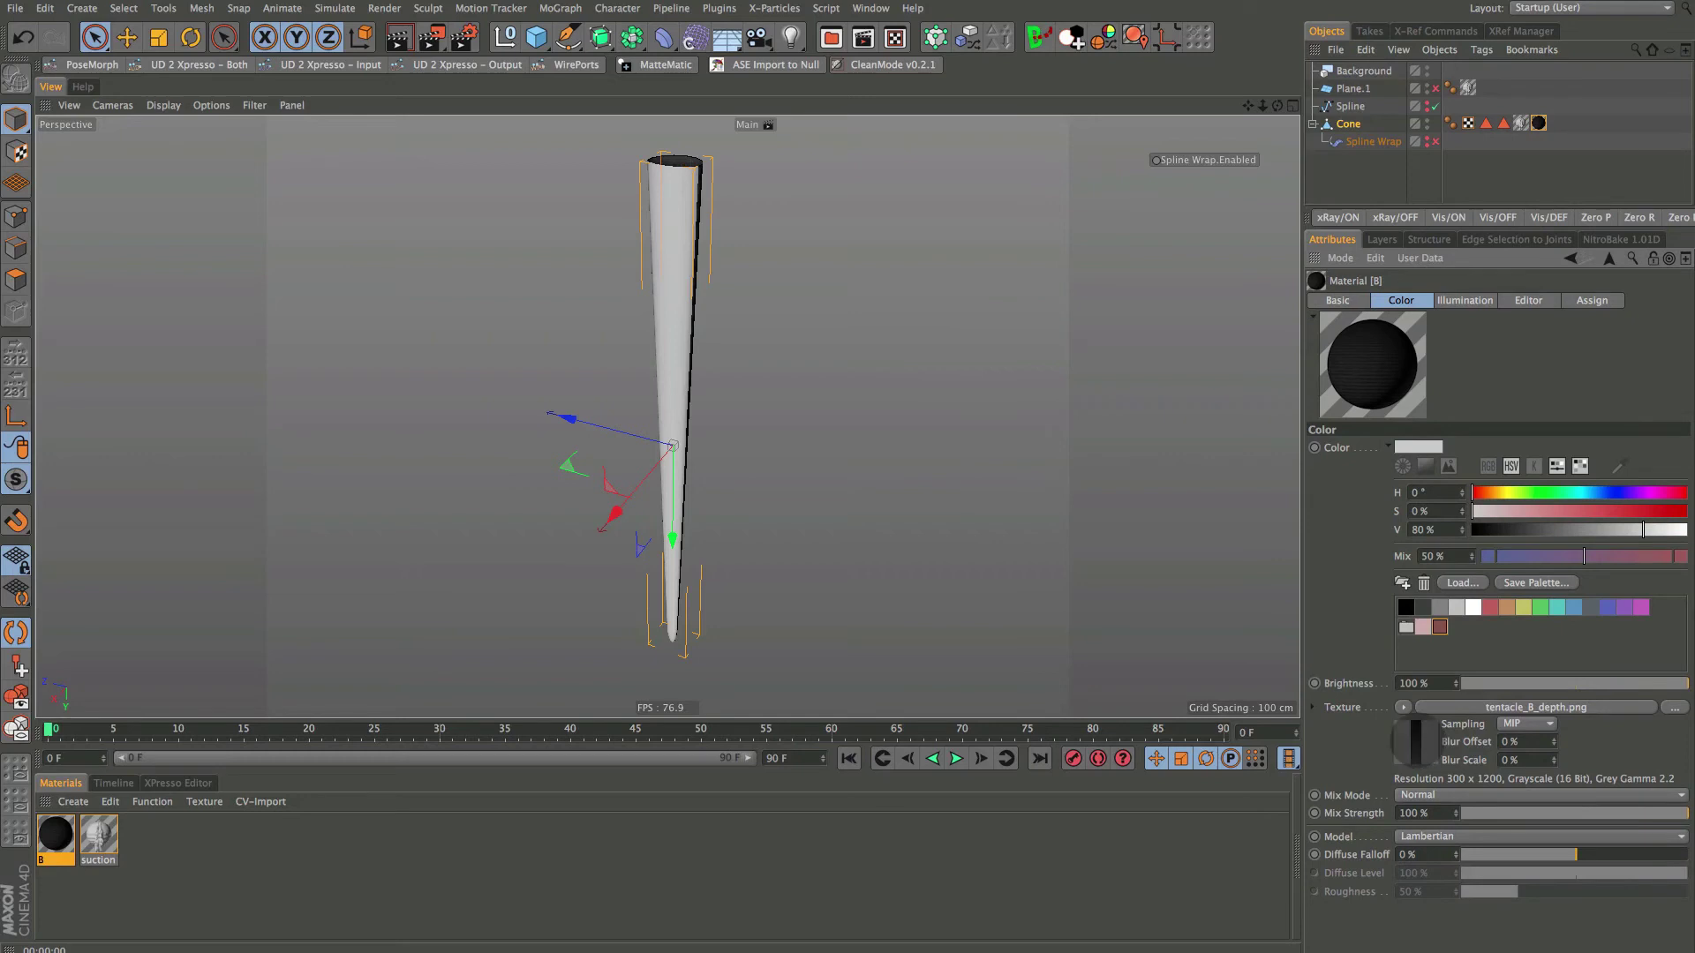
drag(1415, 741, 1425, 691)
click(1340, 302)
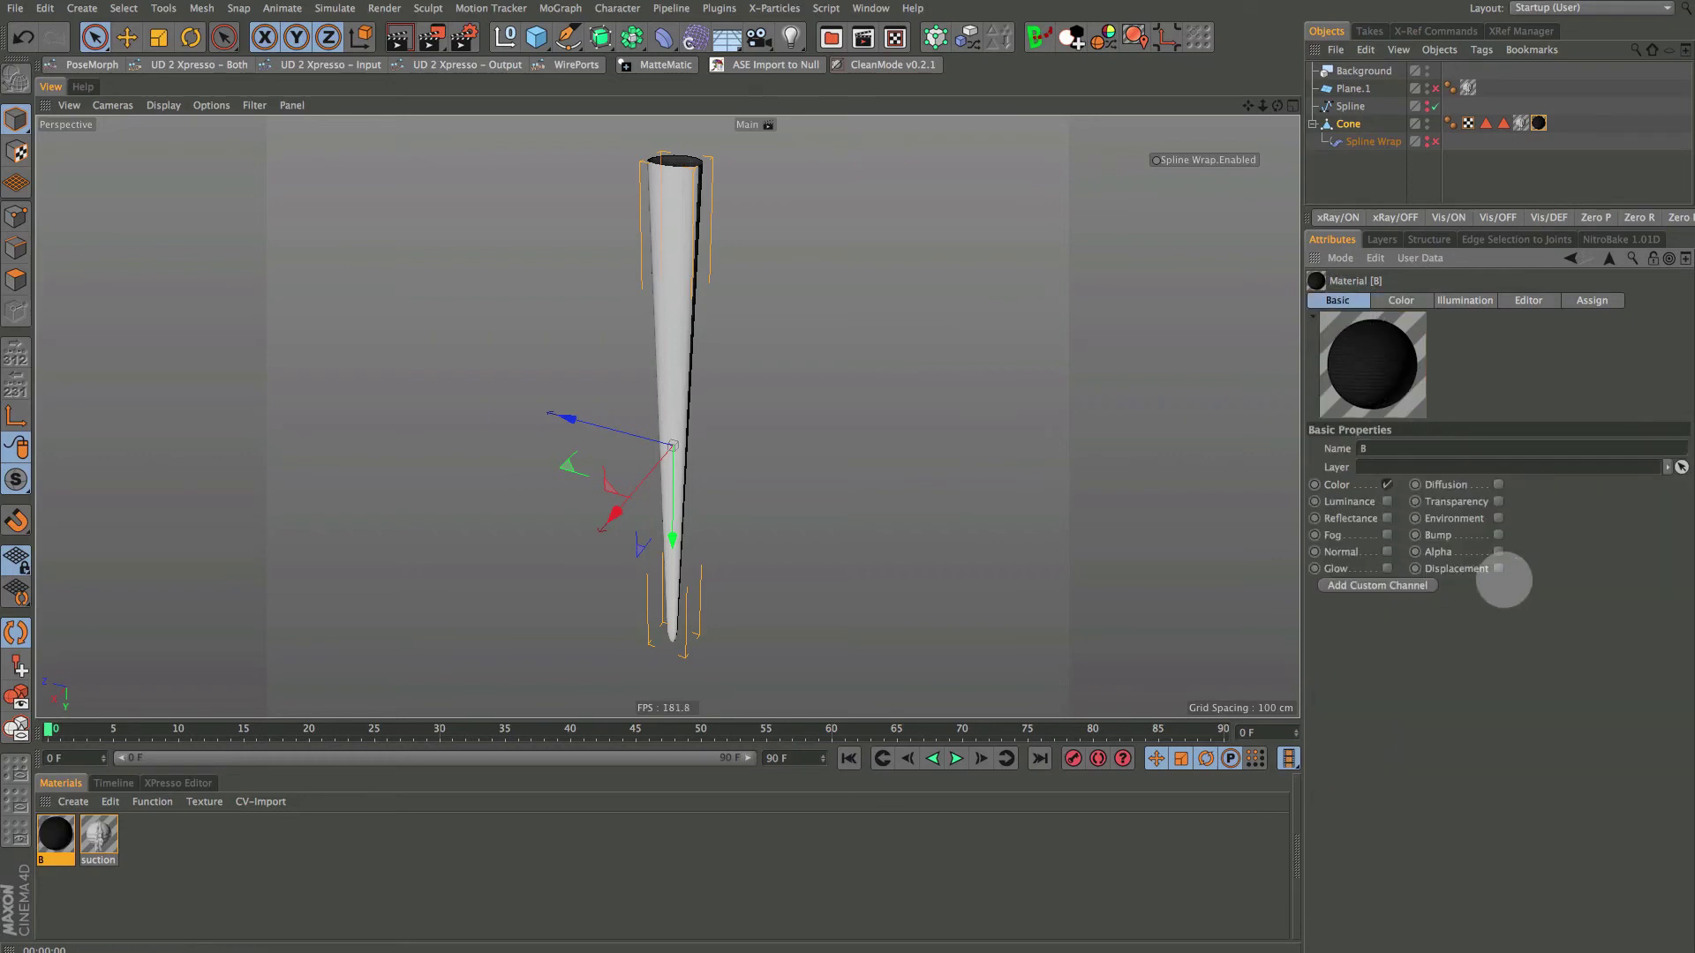
click(1498, 568)
click(1413, 301)
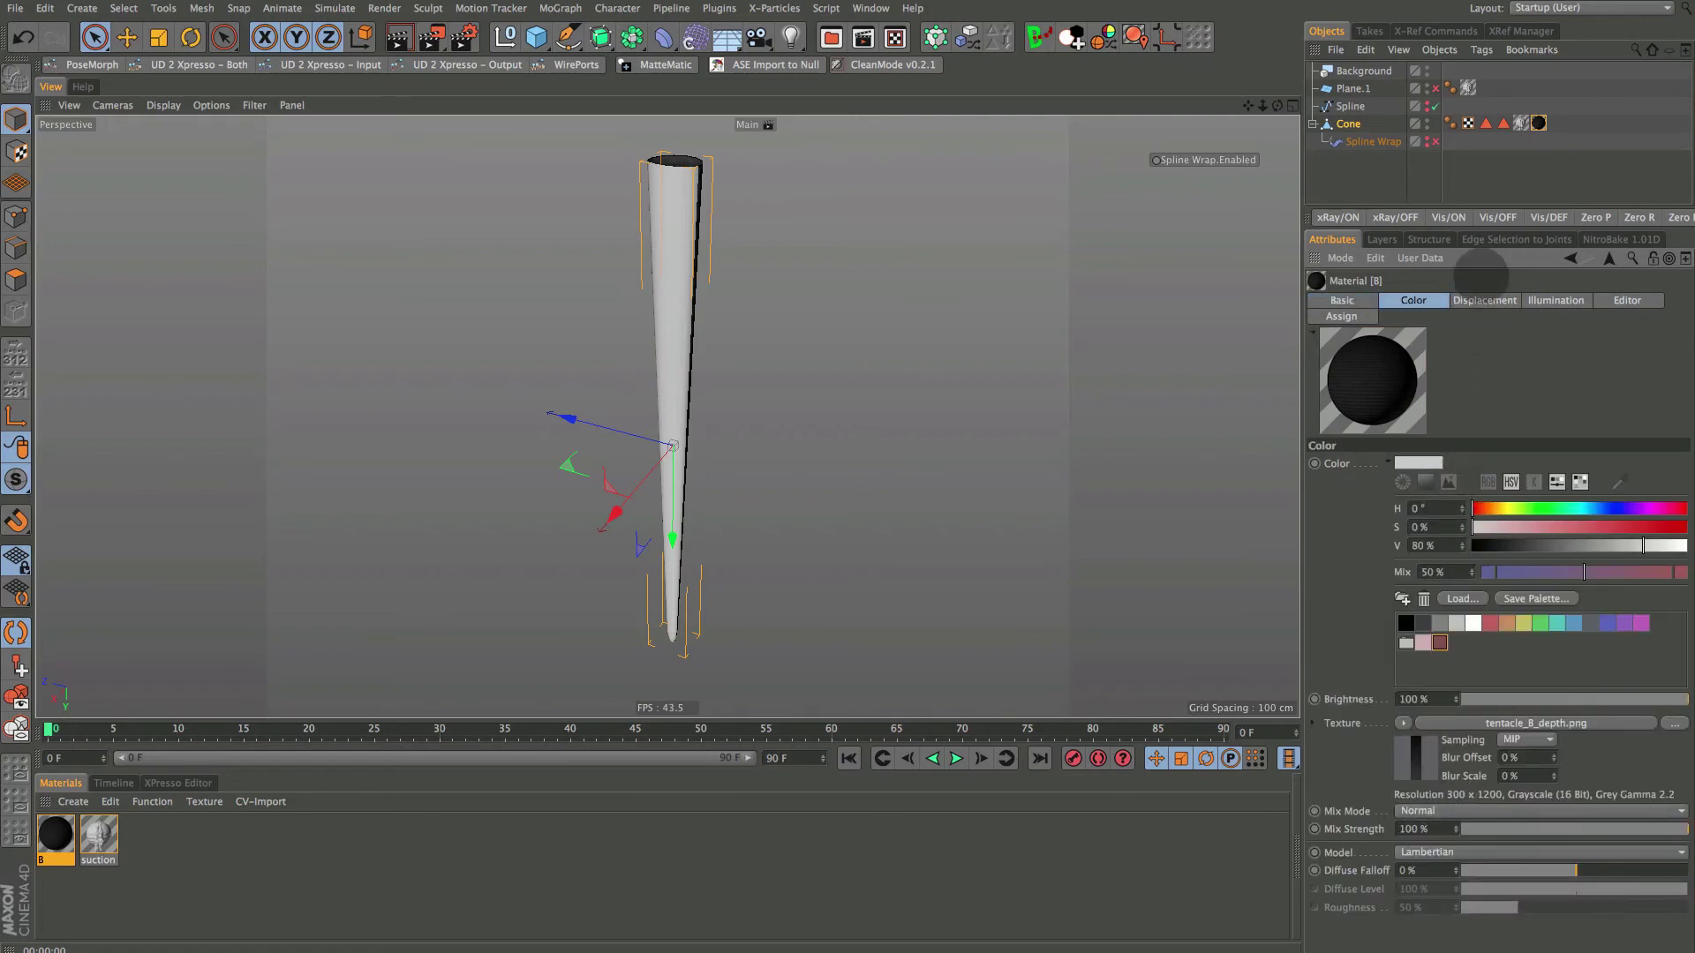
click(1480, 301)
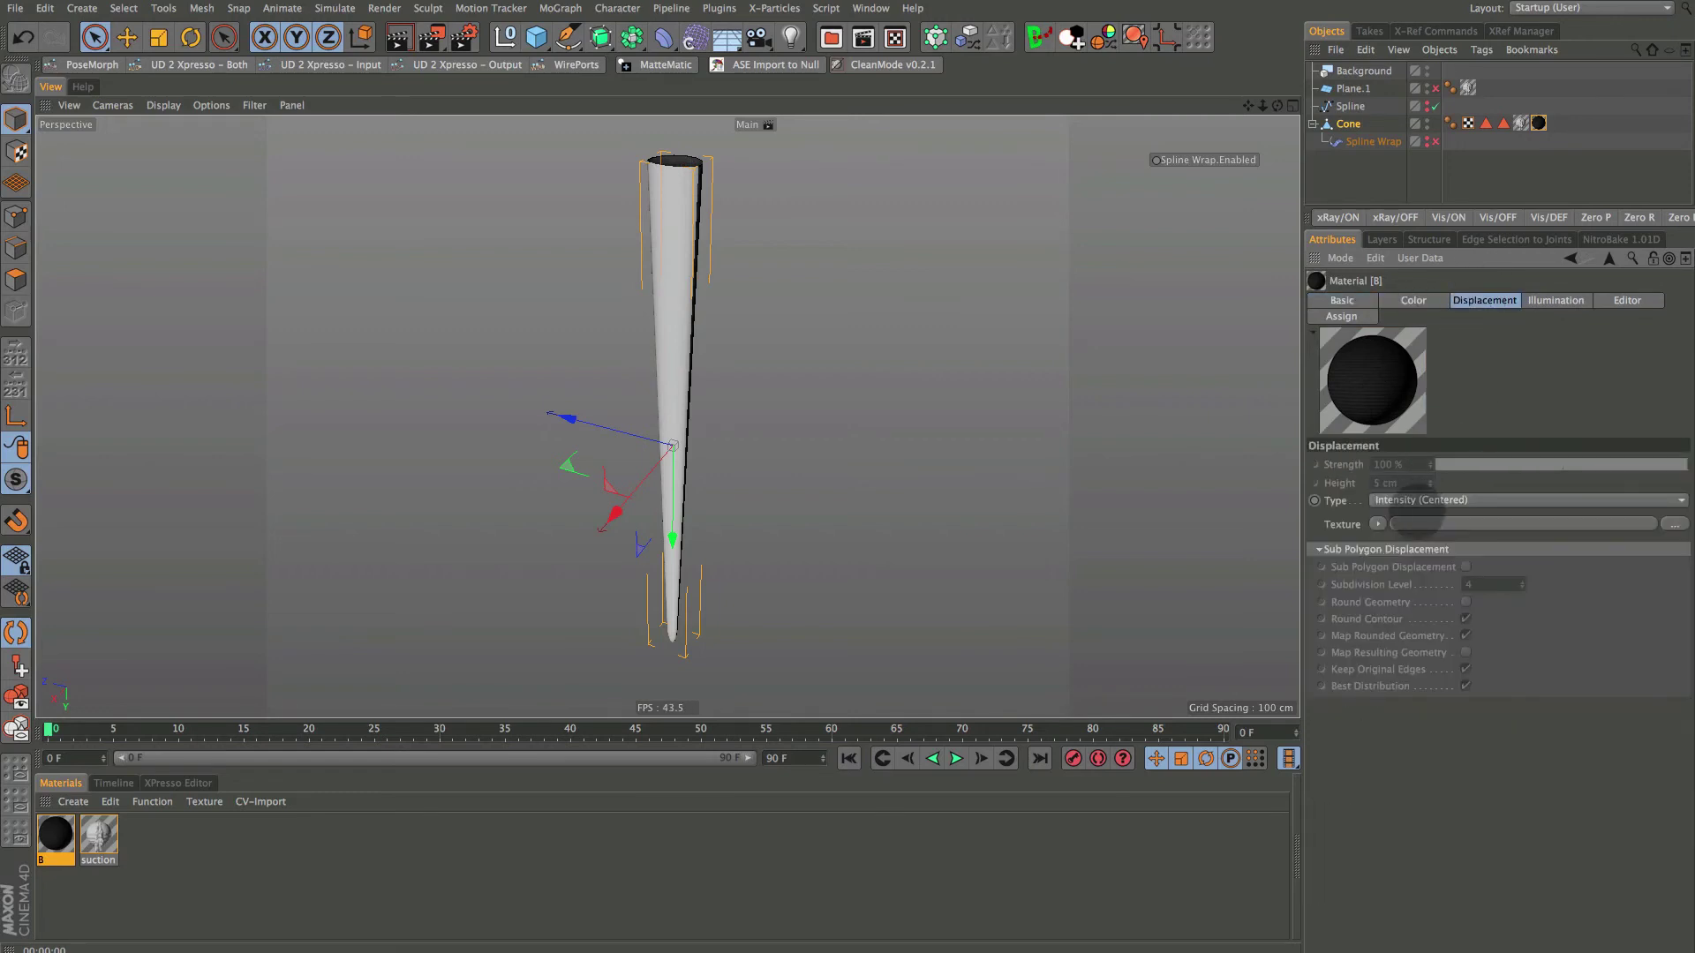
drag(1415, 518, 1415, 522)
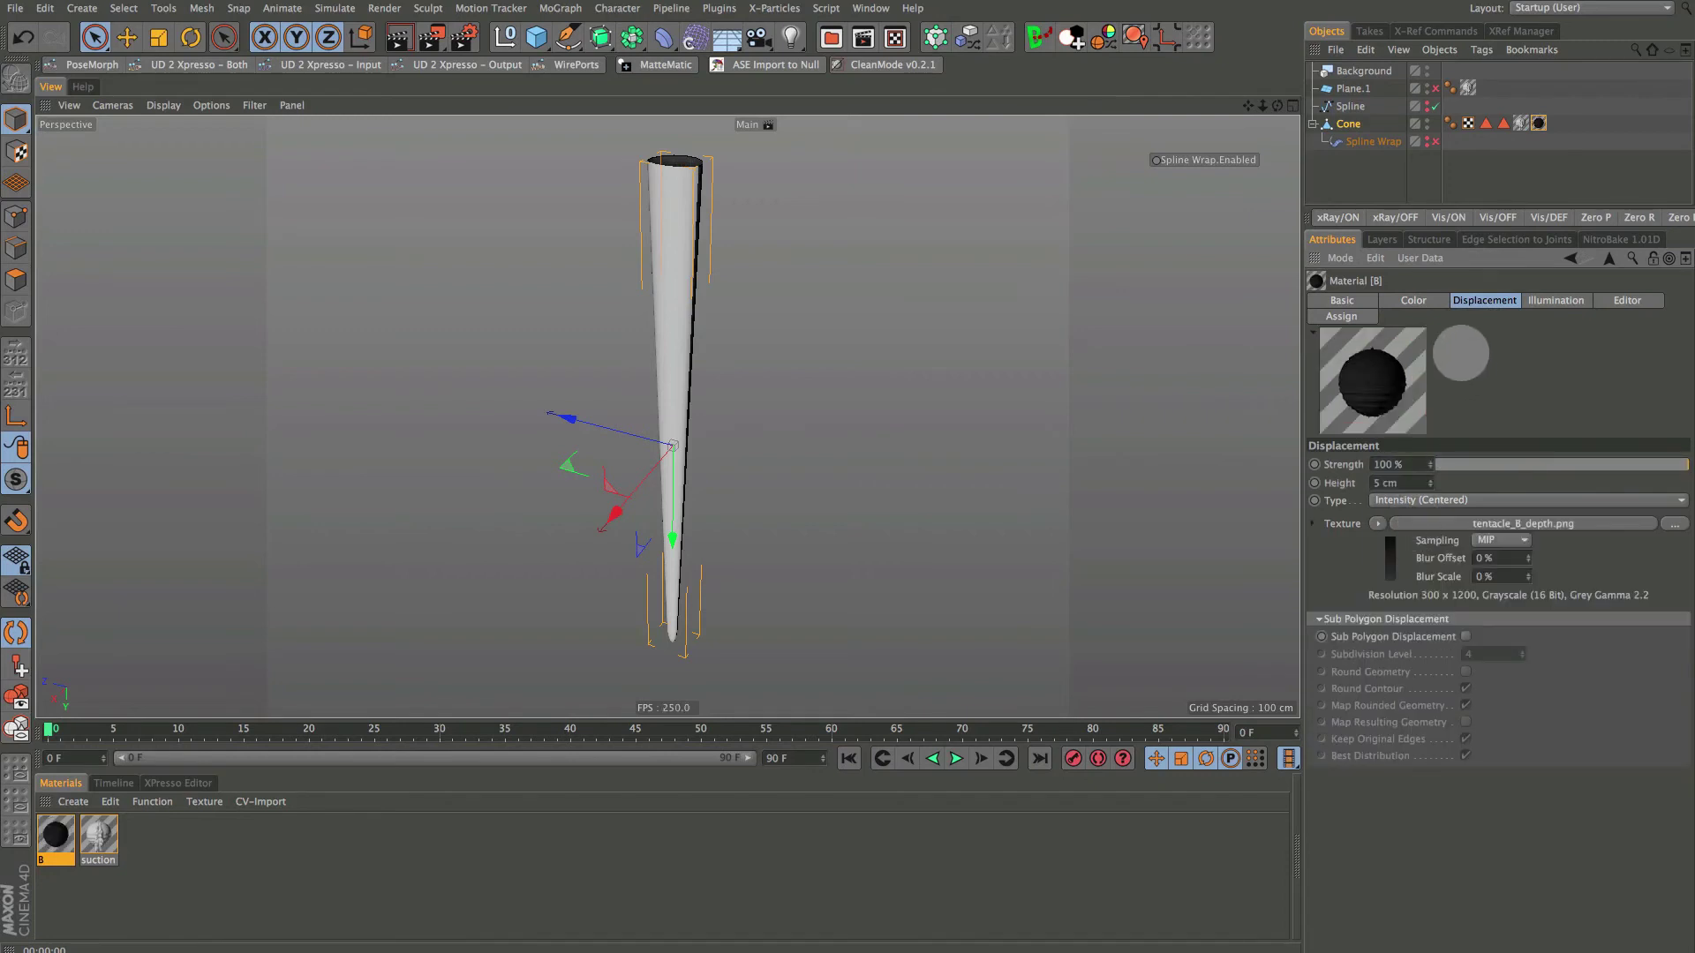
Set the Color texture's Mix Strength to 0% in material B
click(1430, 301)
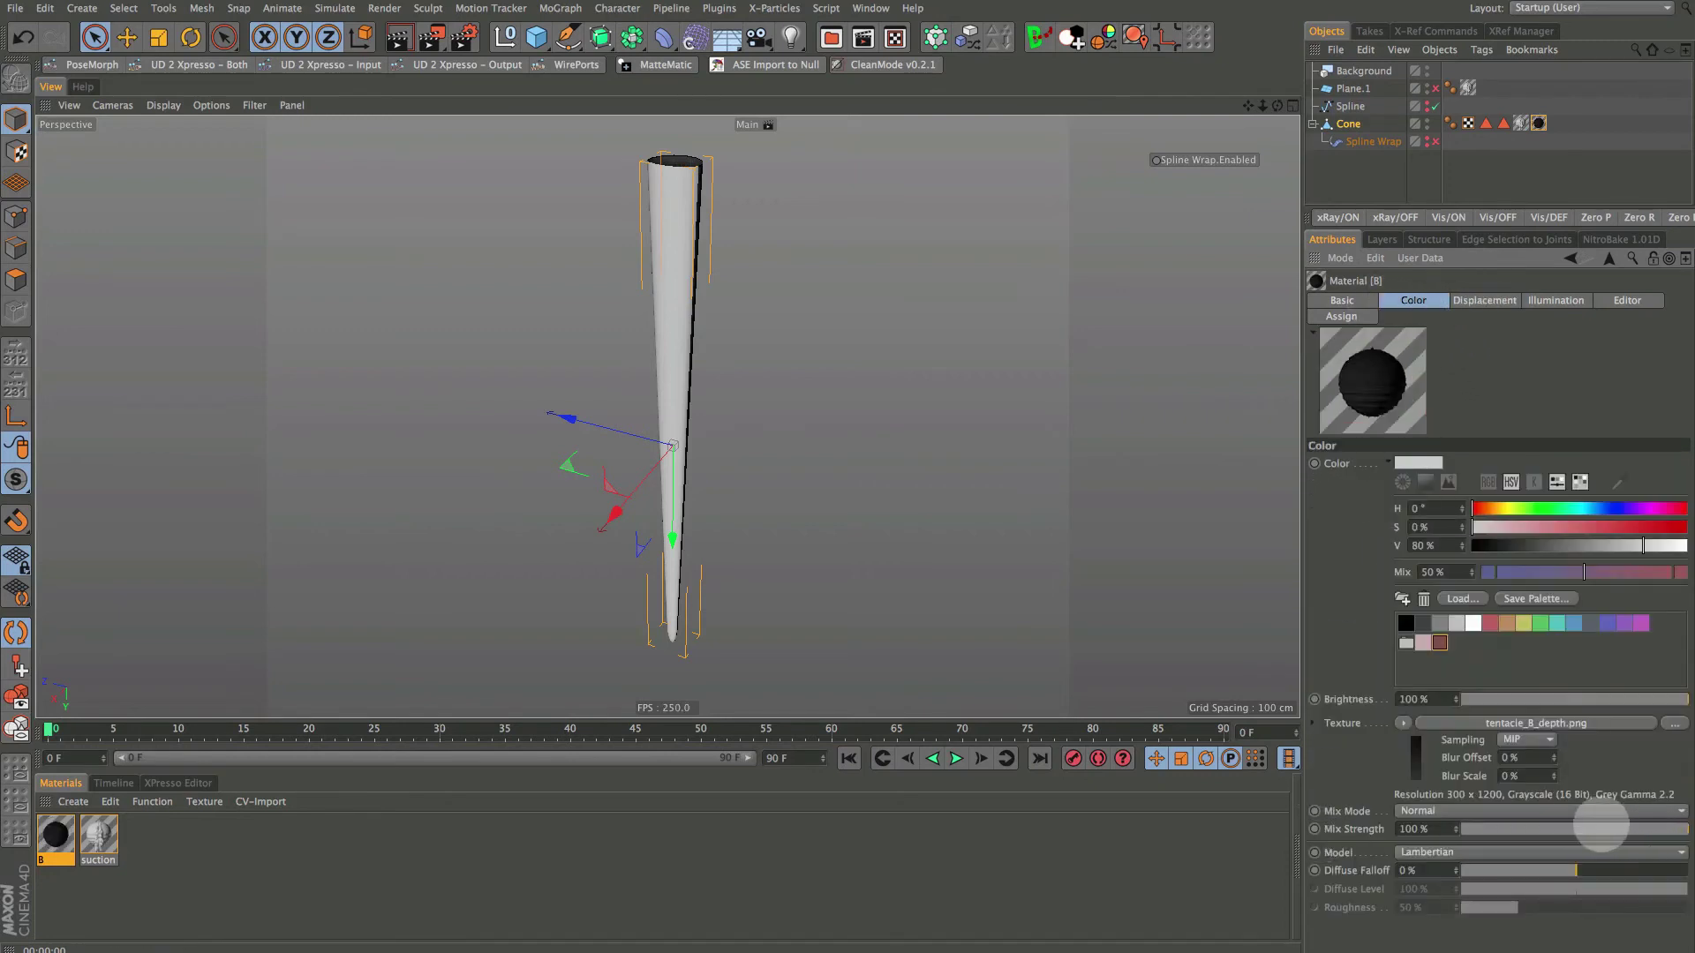
drag(1646, 829, 1396, 839)
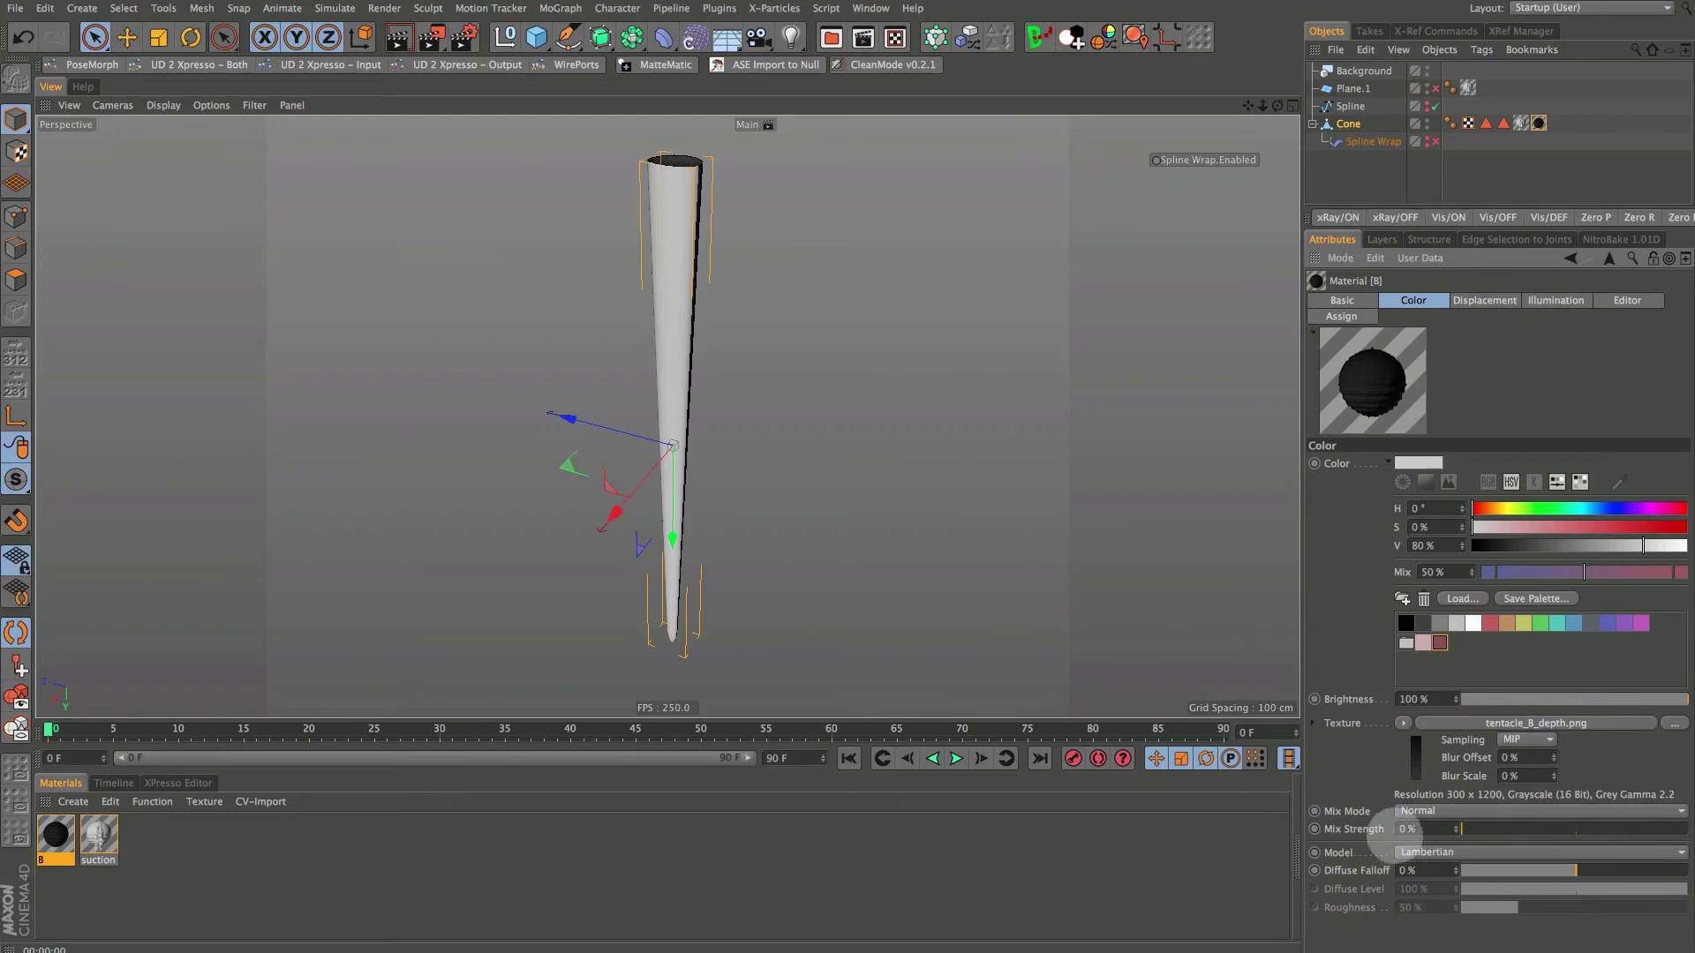
alt+drag(766, 369, 720, 332)
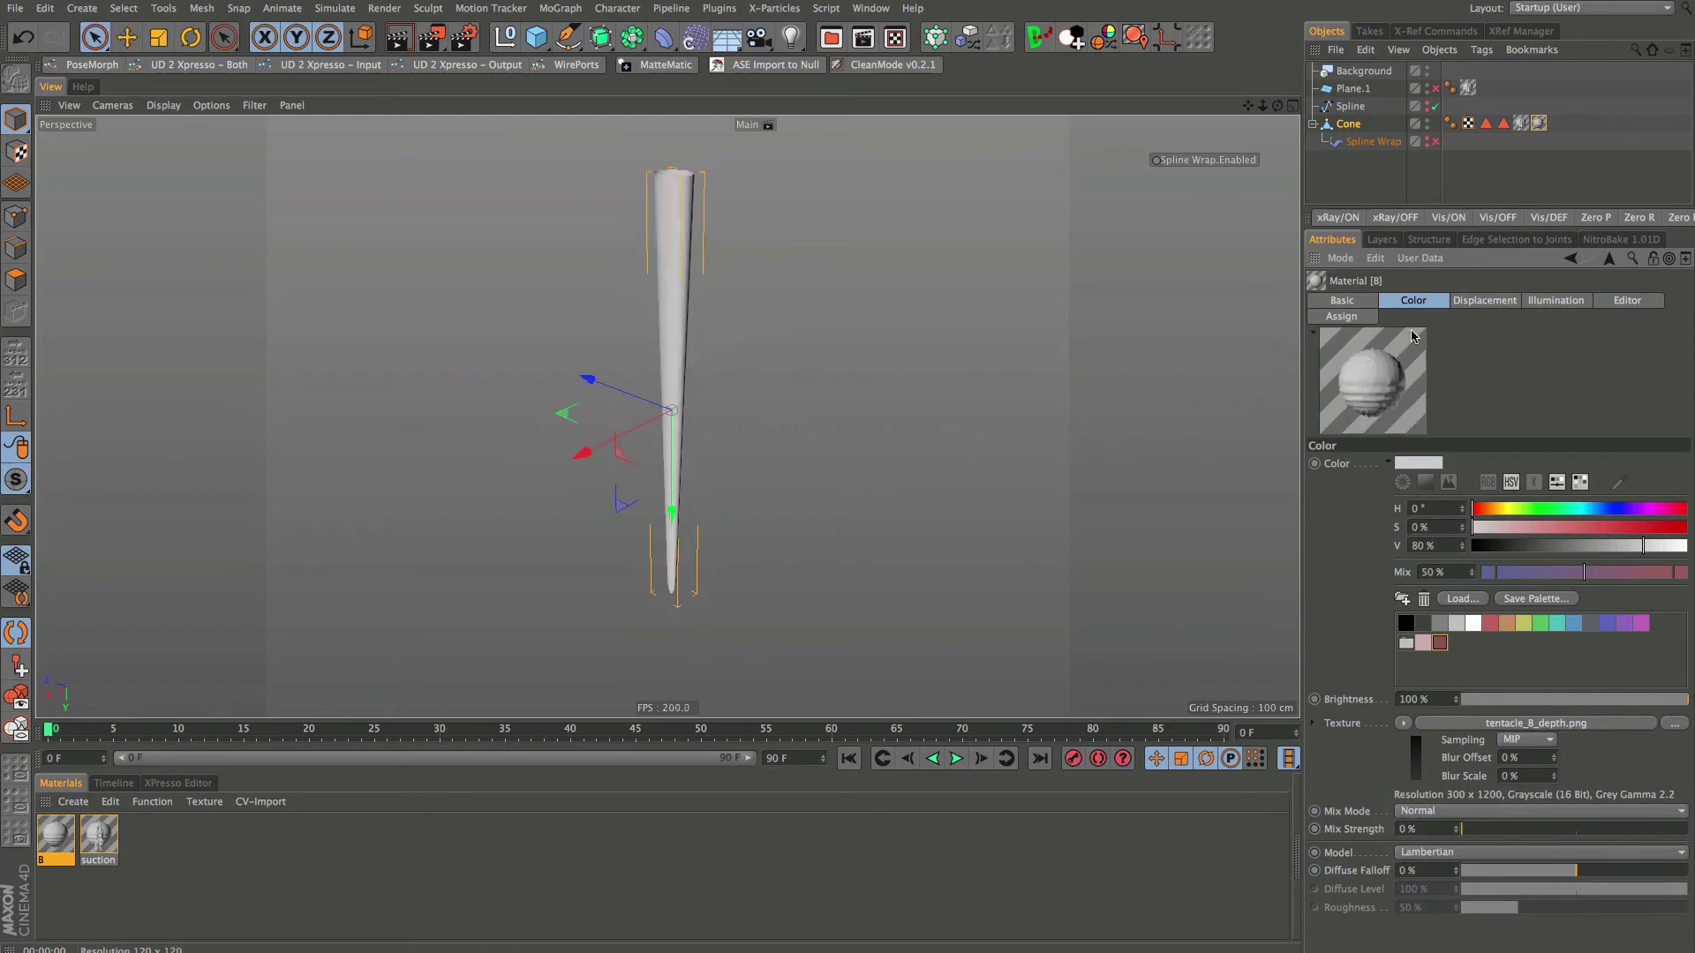
Turn on Sub Polygon Displacement with a Subdivision Level of 5 in the suction cups A material
click(1520, 124)
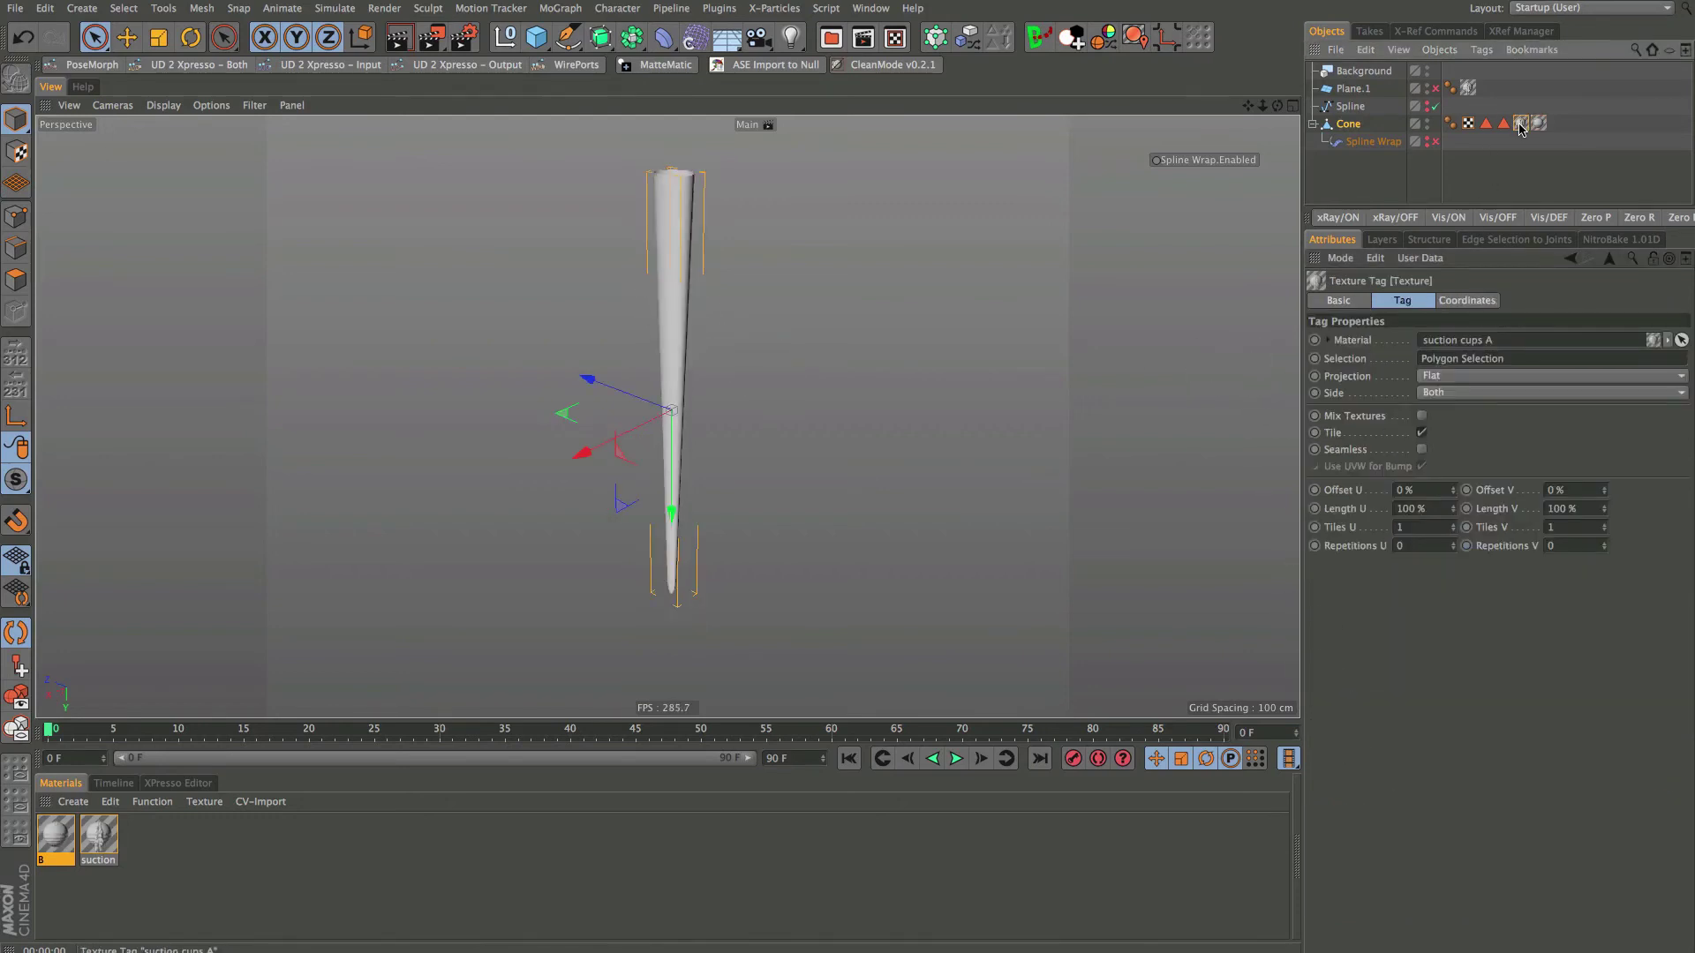
double_click(1520, 124)
click(1485, 301)
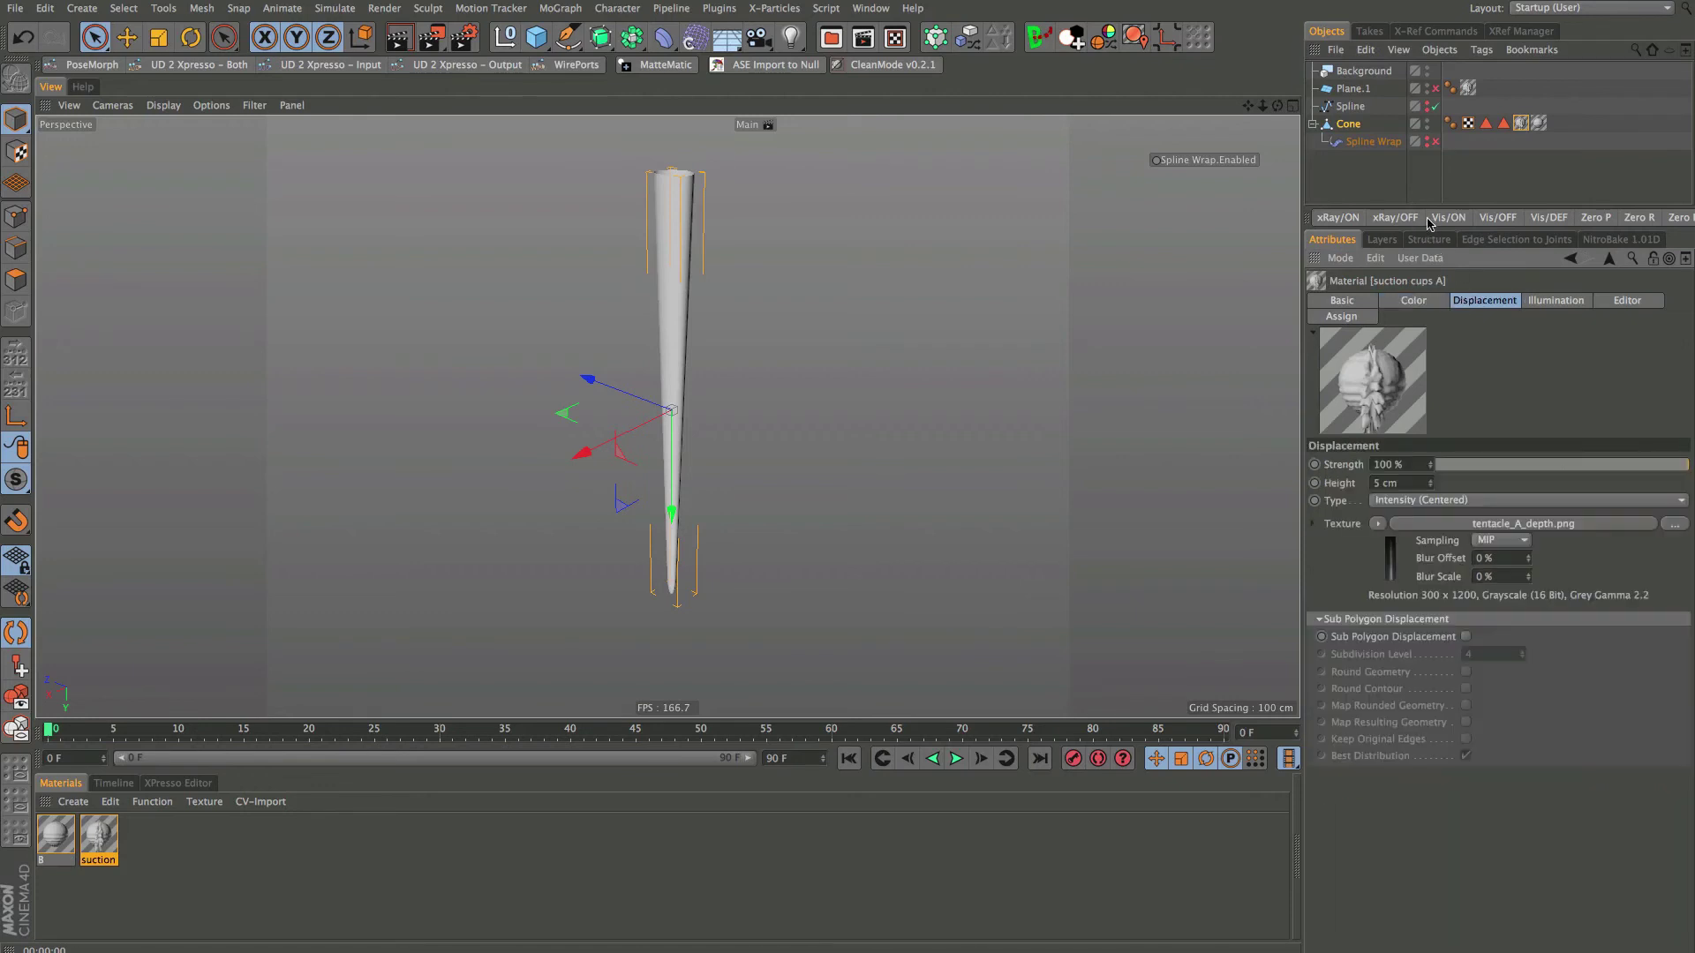
drag(1425, 206, 1423, 180)
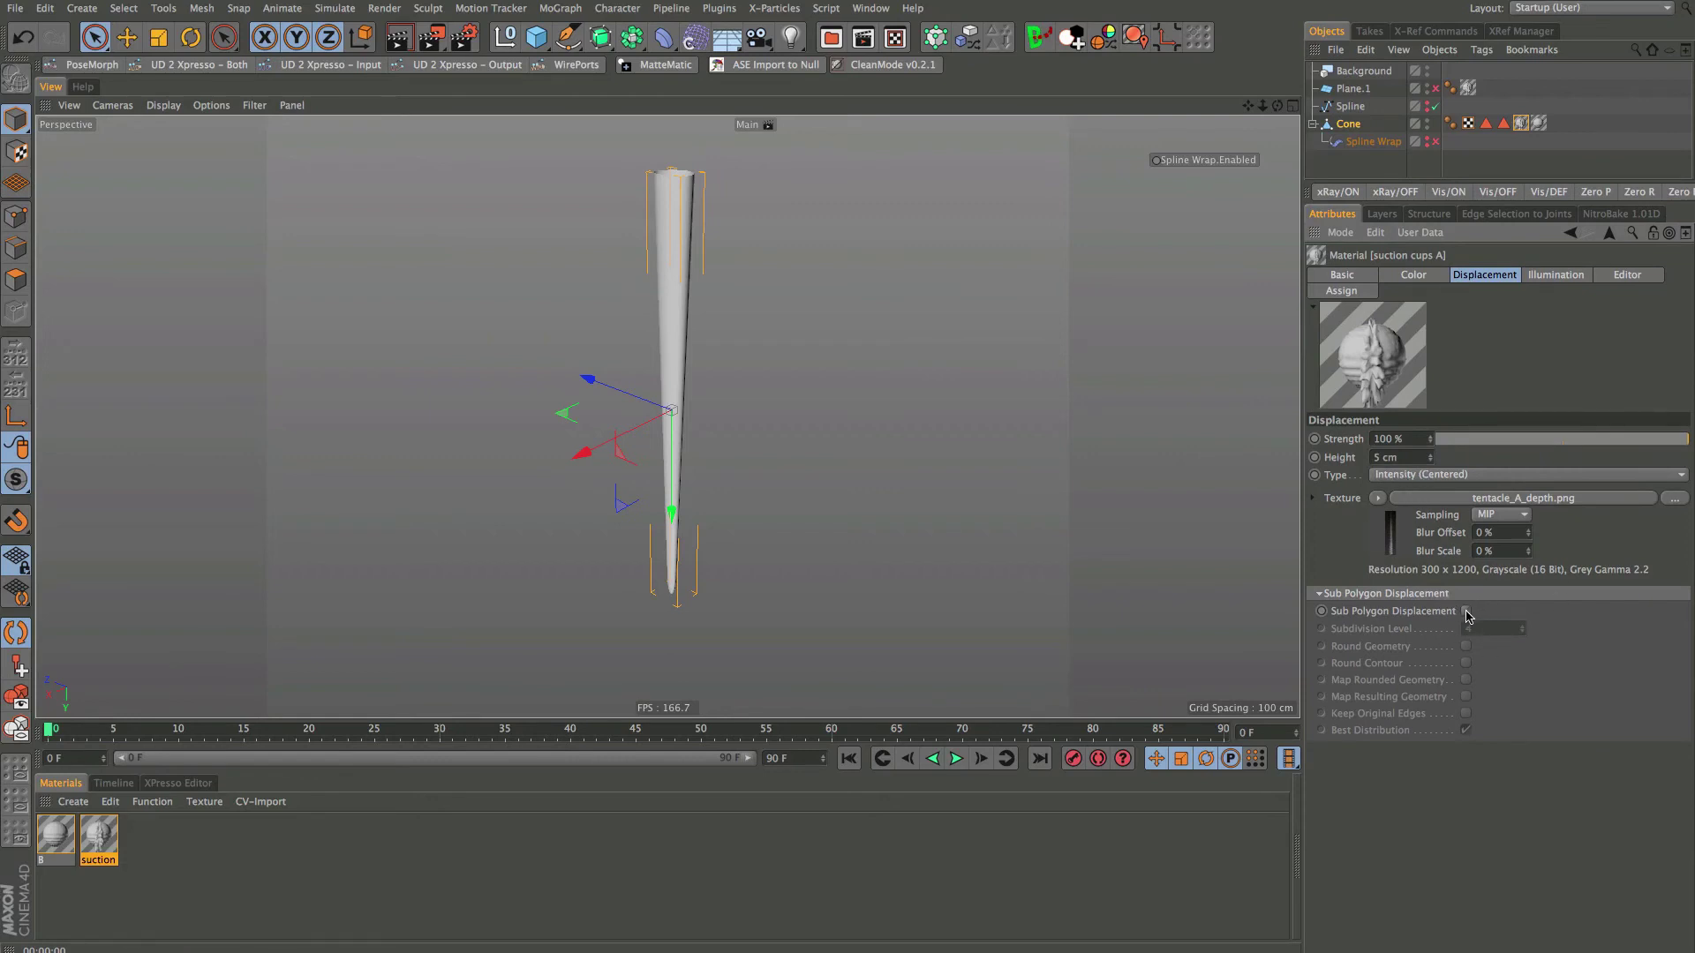
click(1466, 612)
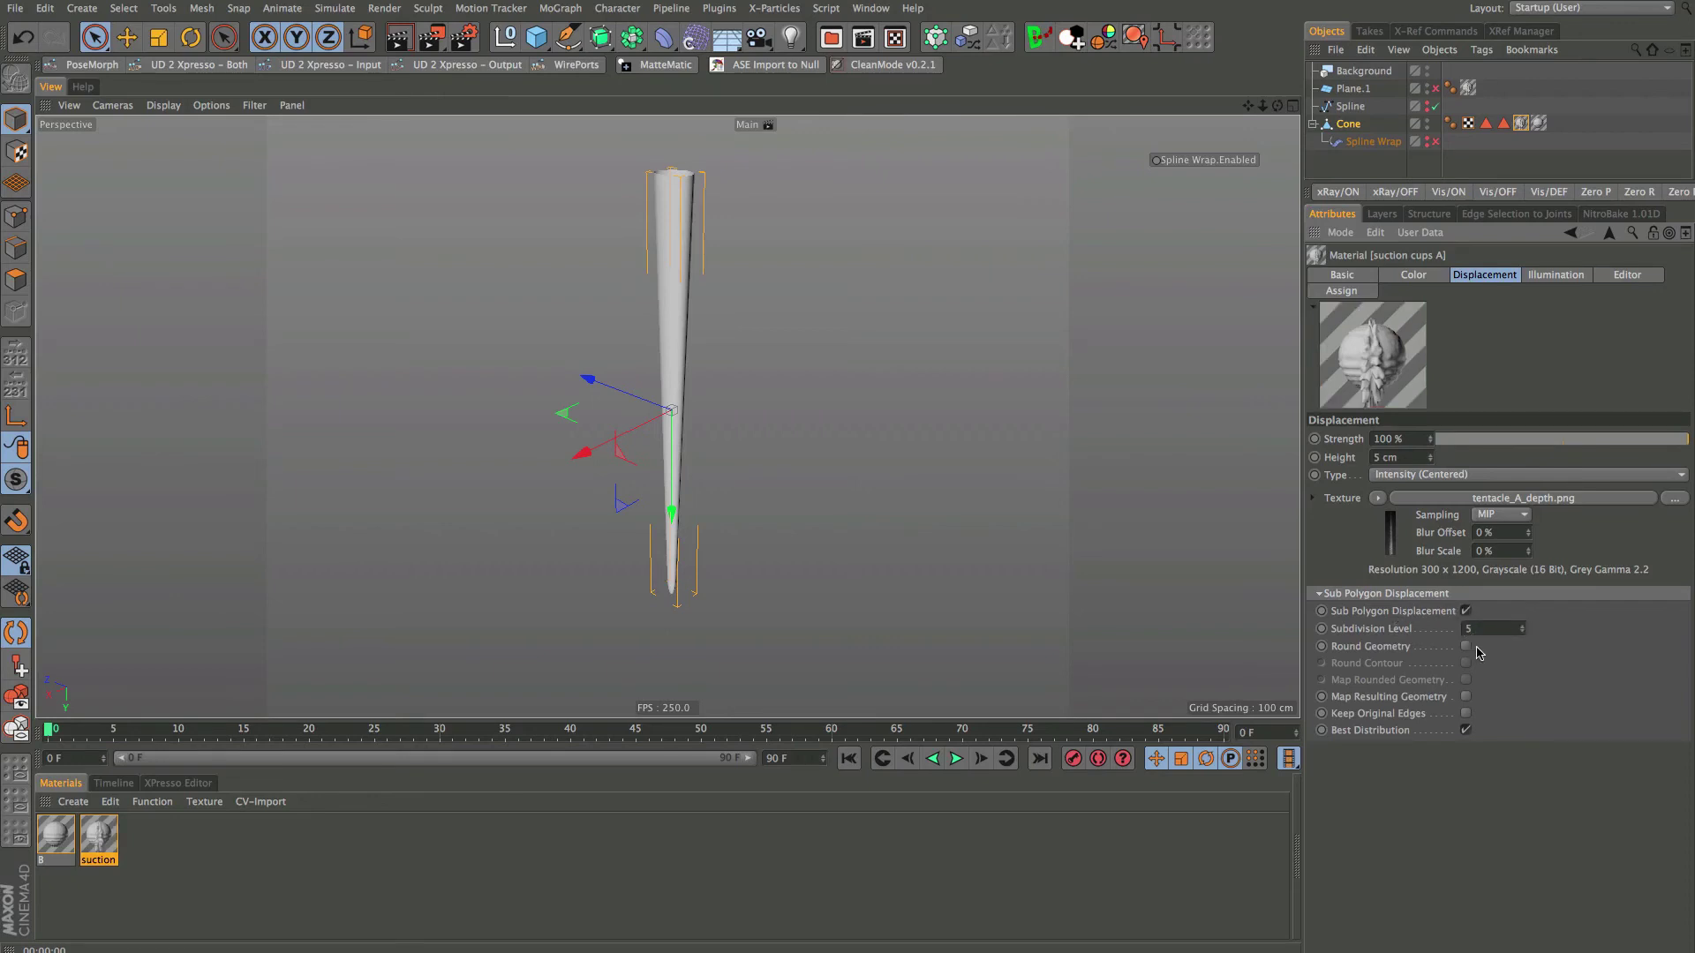
Enable Round Geometry, Round Contour, Map Rounded Geometry, Map Resulting Geometry and Keep Original Edges for the suction cups A displacement
click(1466, 647)
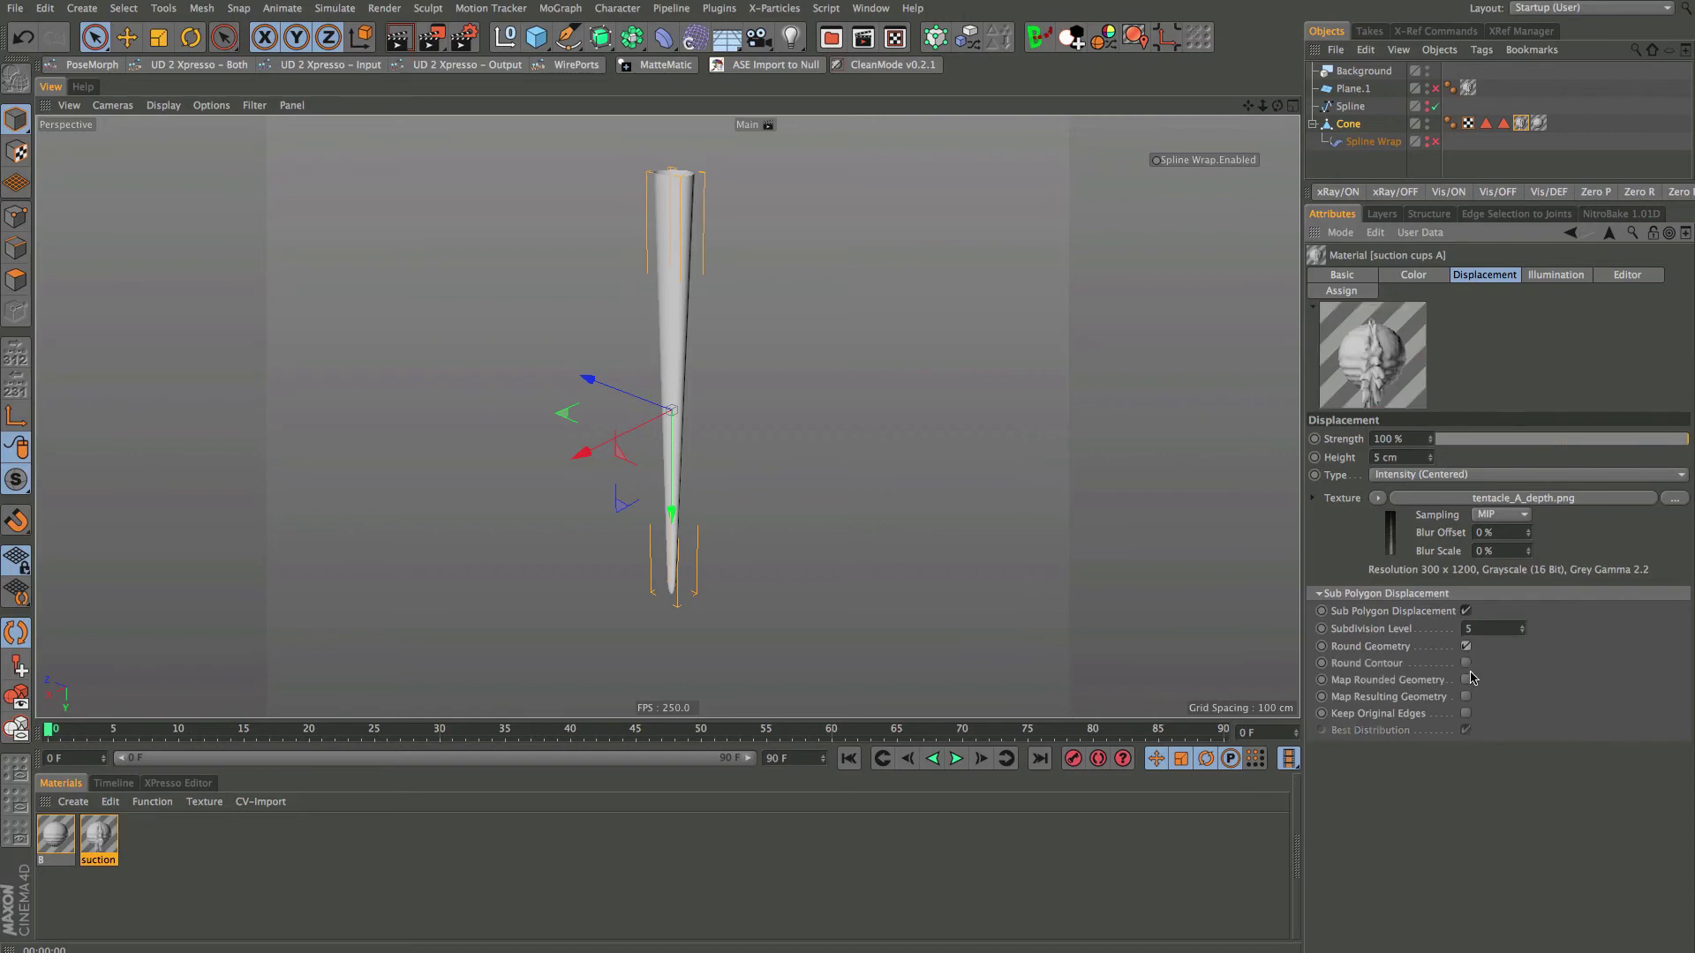
click(1466, 679)
click(1466, 697)
click(1466, 713)
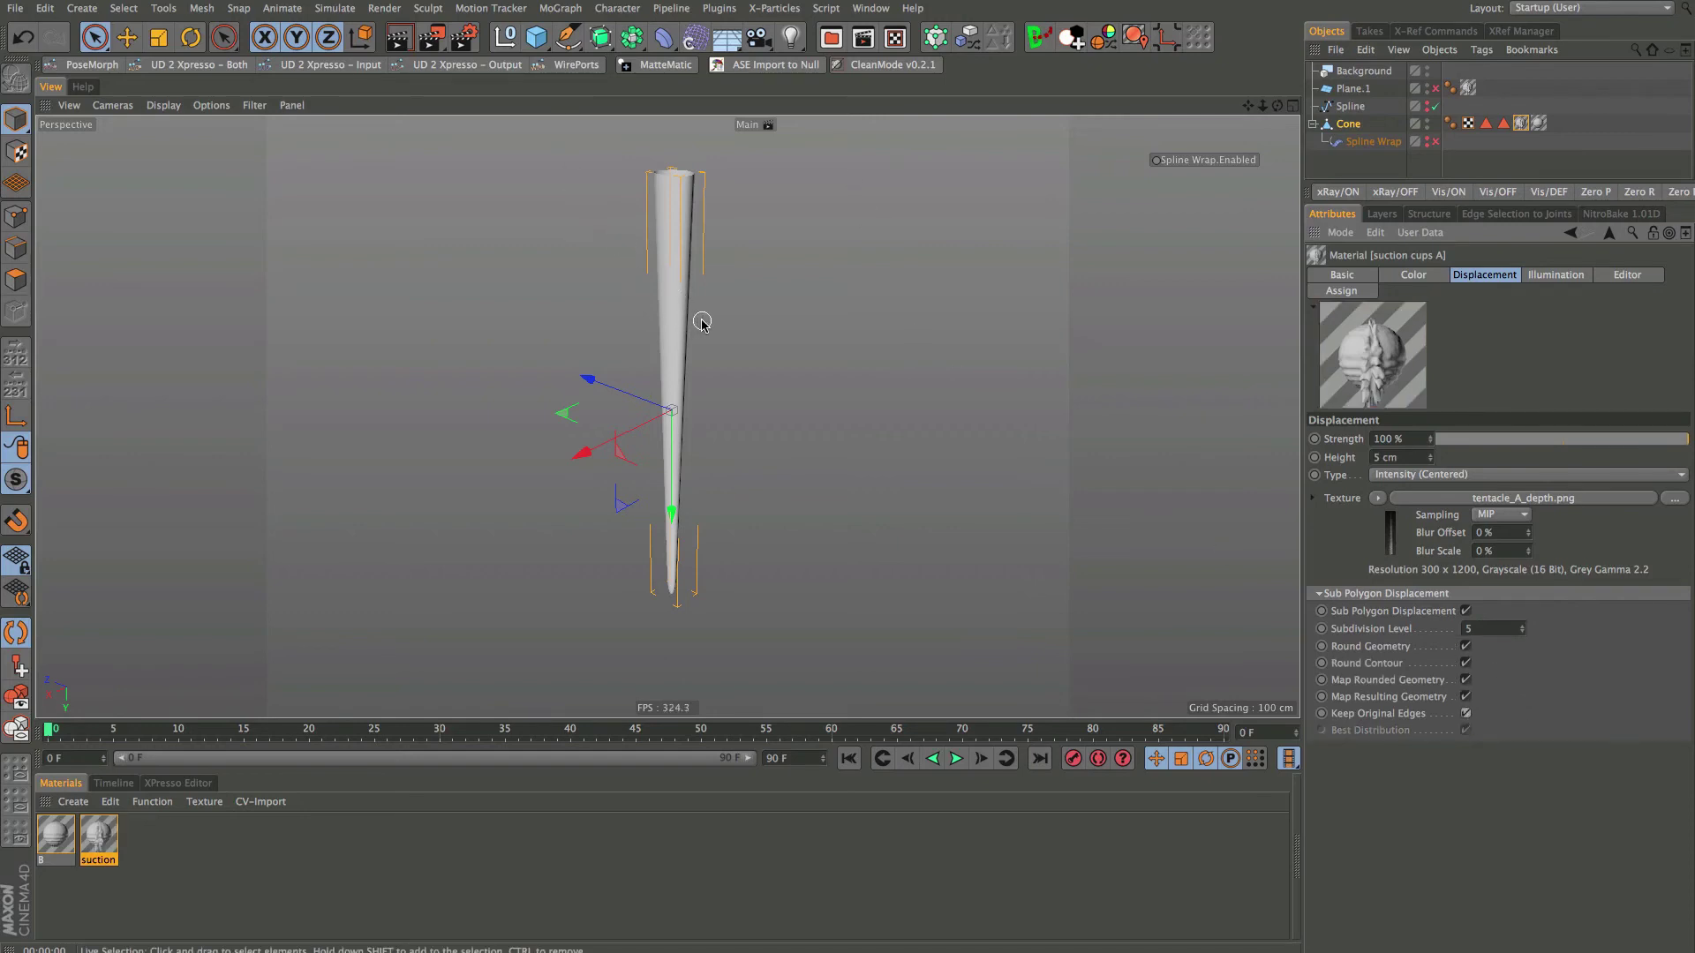
Render the Cone from several angles and up close to examine the displaced suction cups
scroll(715, 323, up, 1)
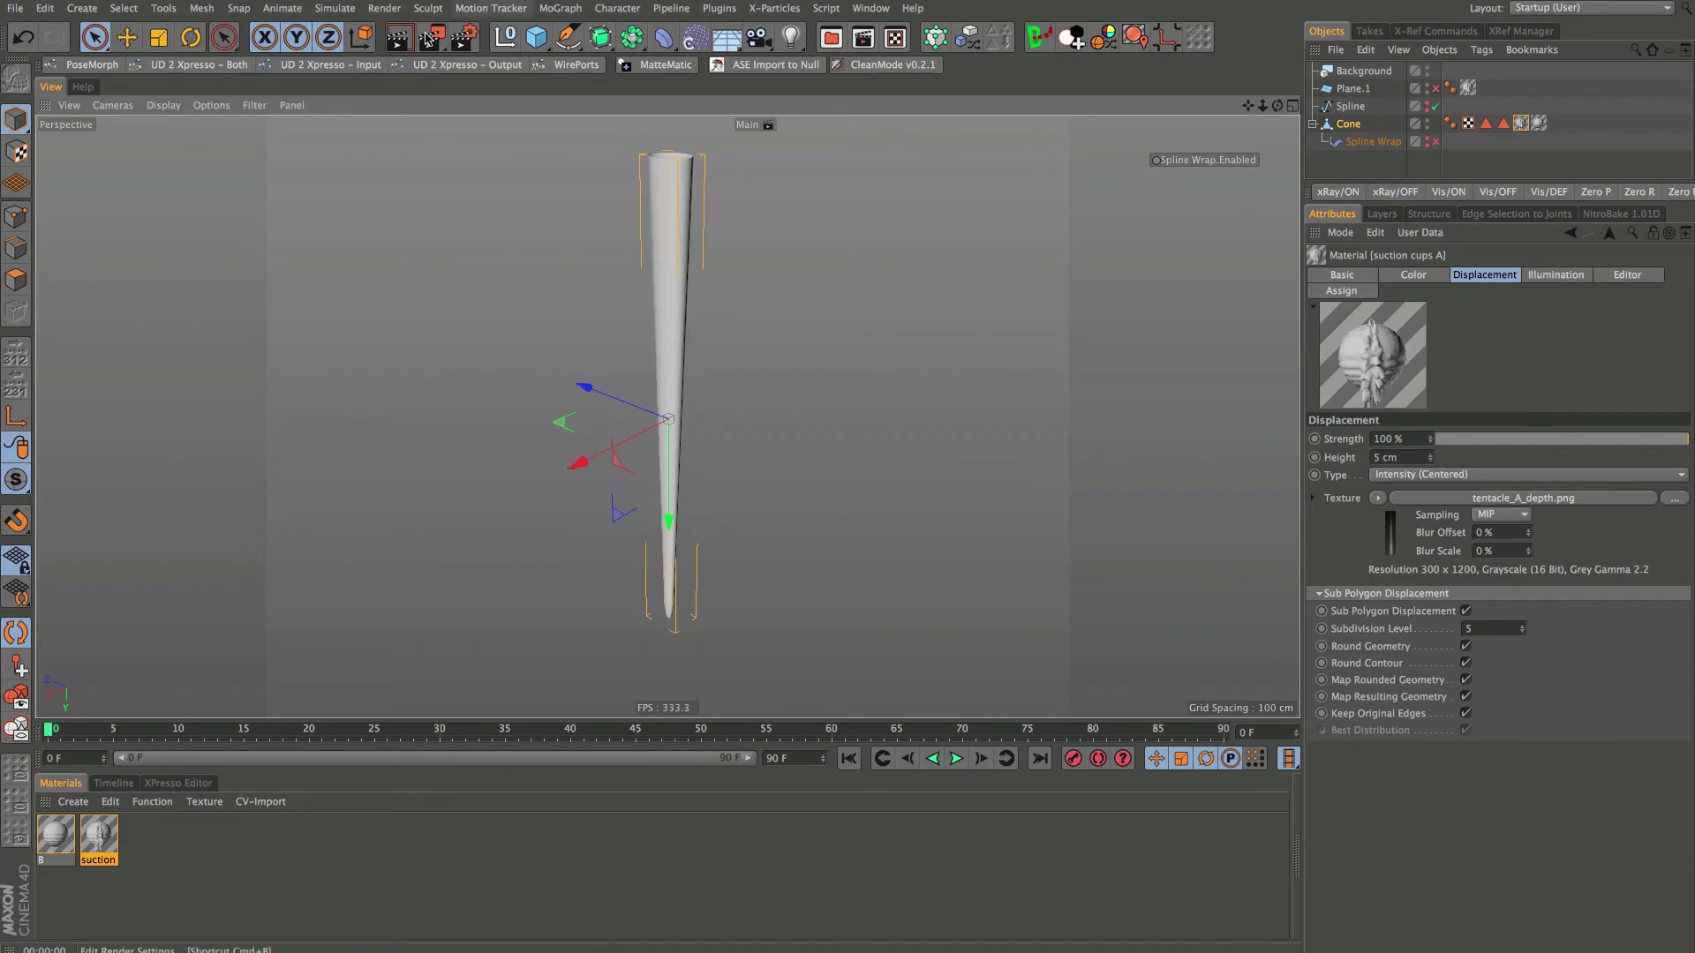
key(ctrl+r)
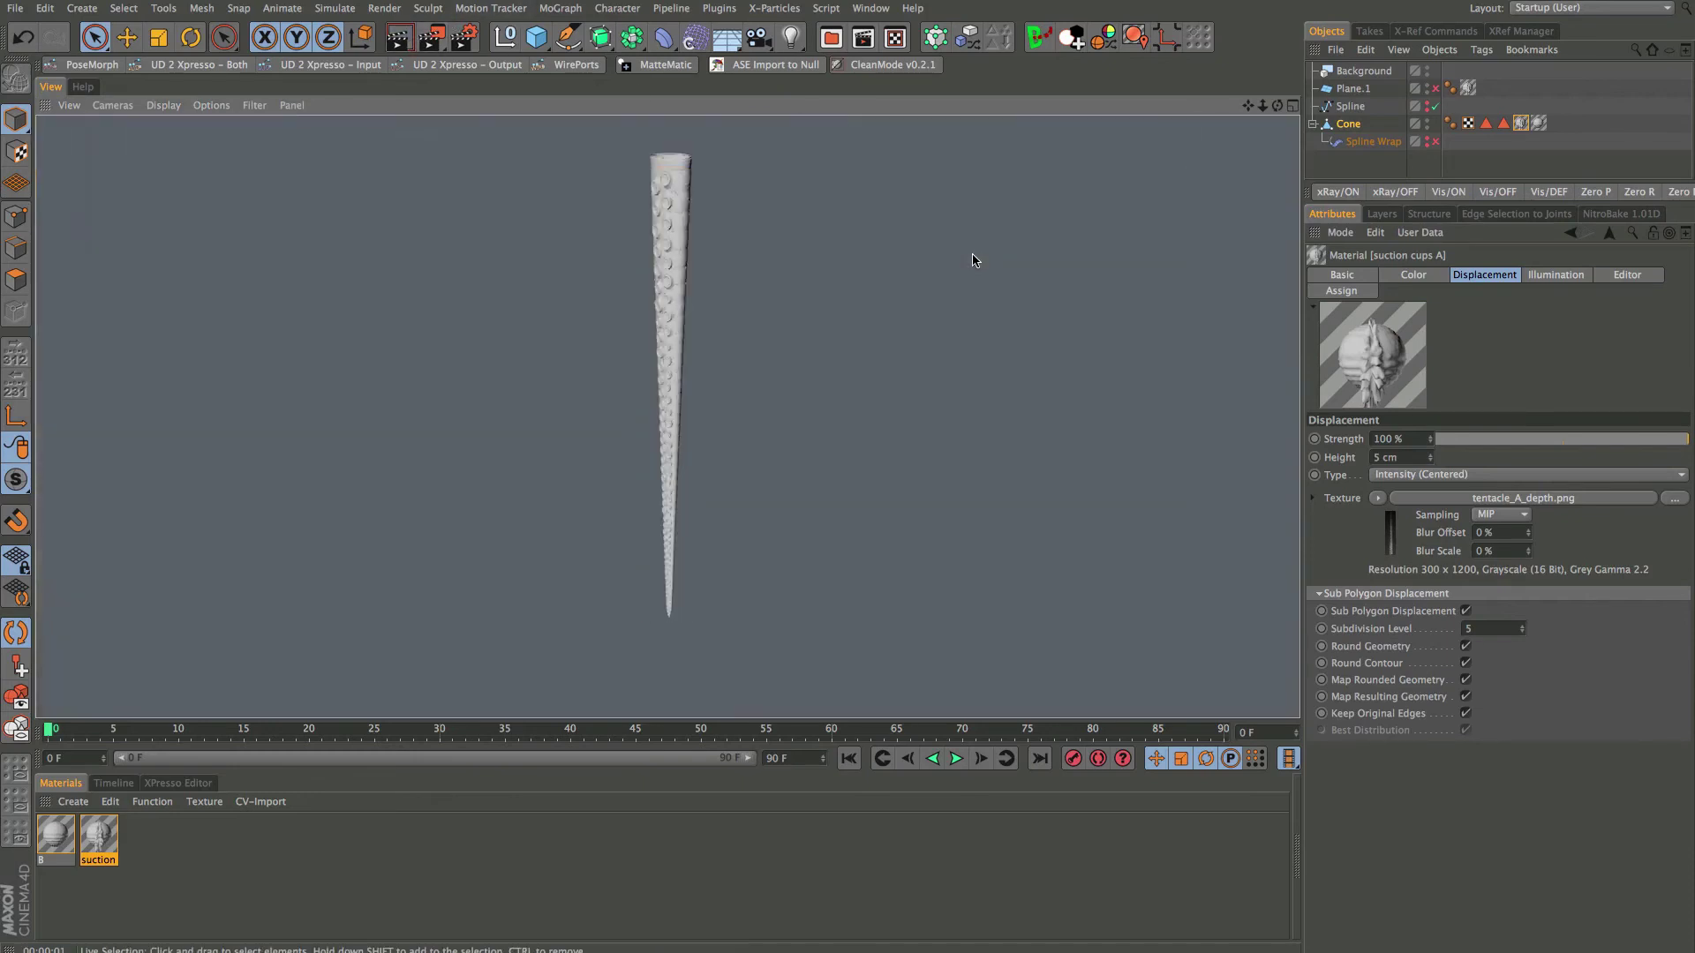
scroll(660, 194, up, 4)
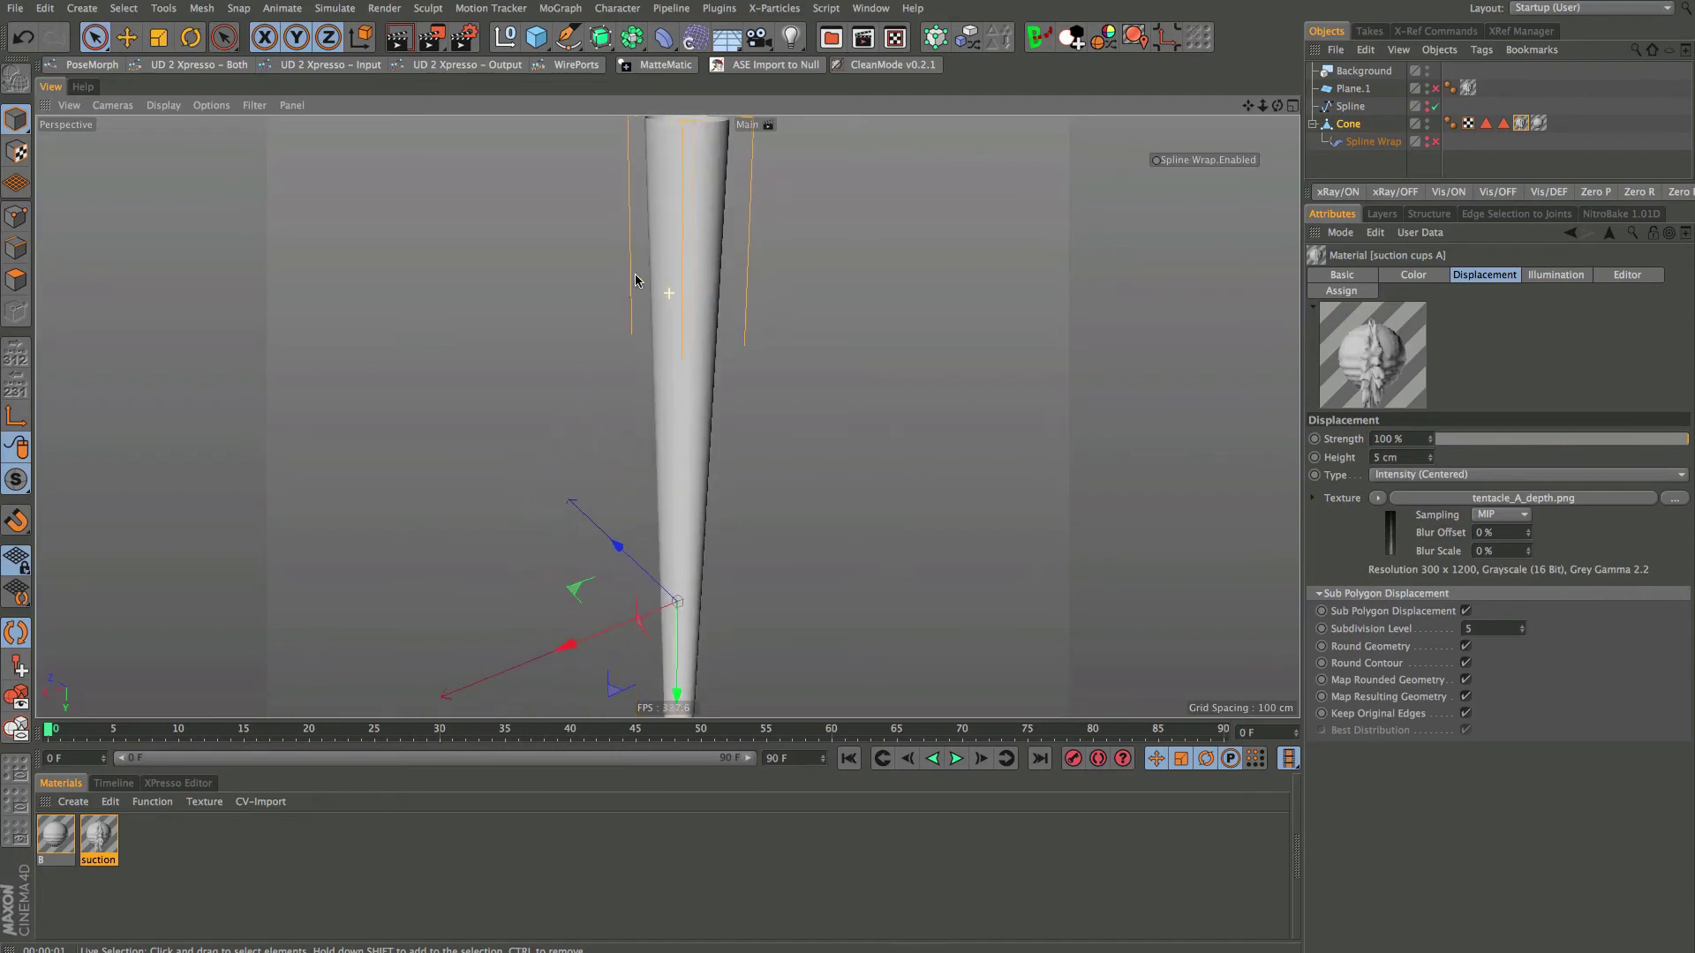
scroll(636, 281, down, 2)
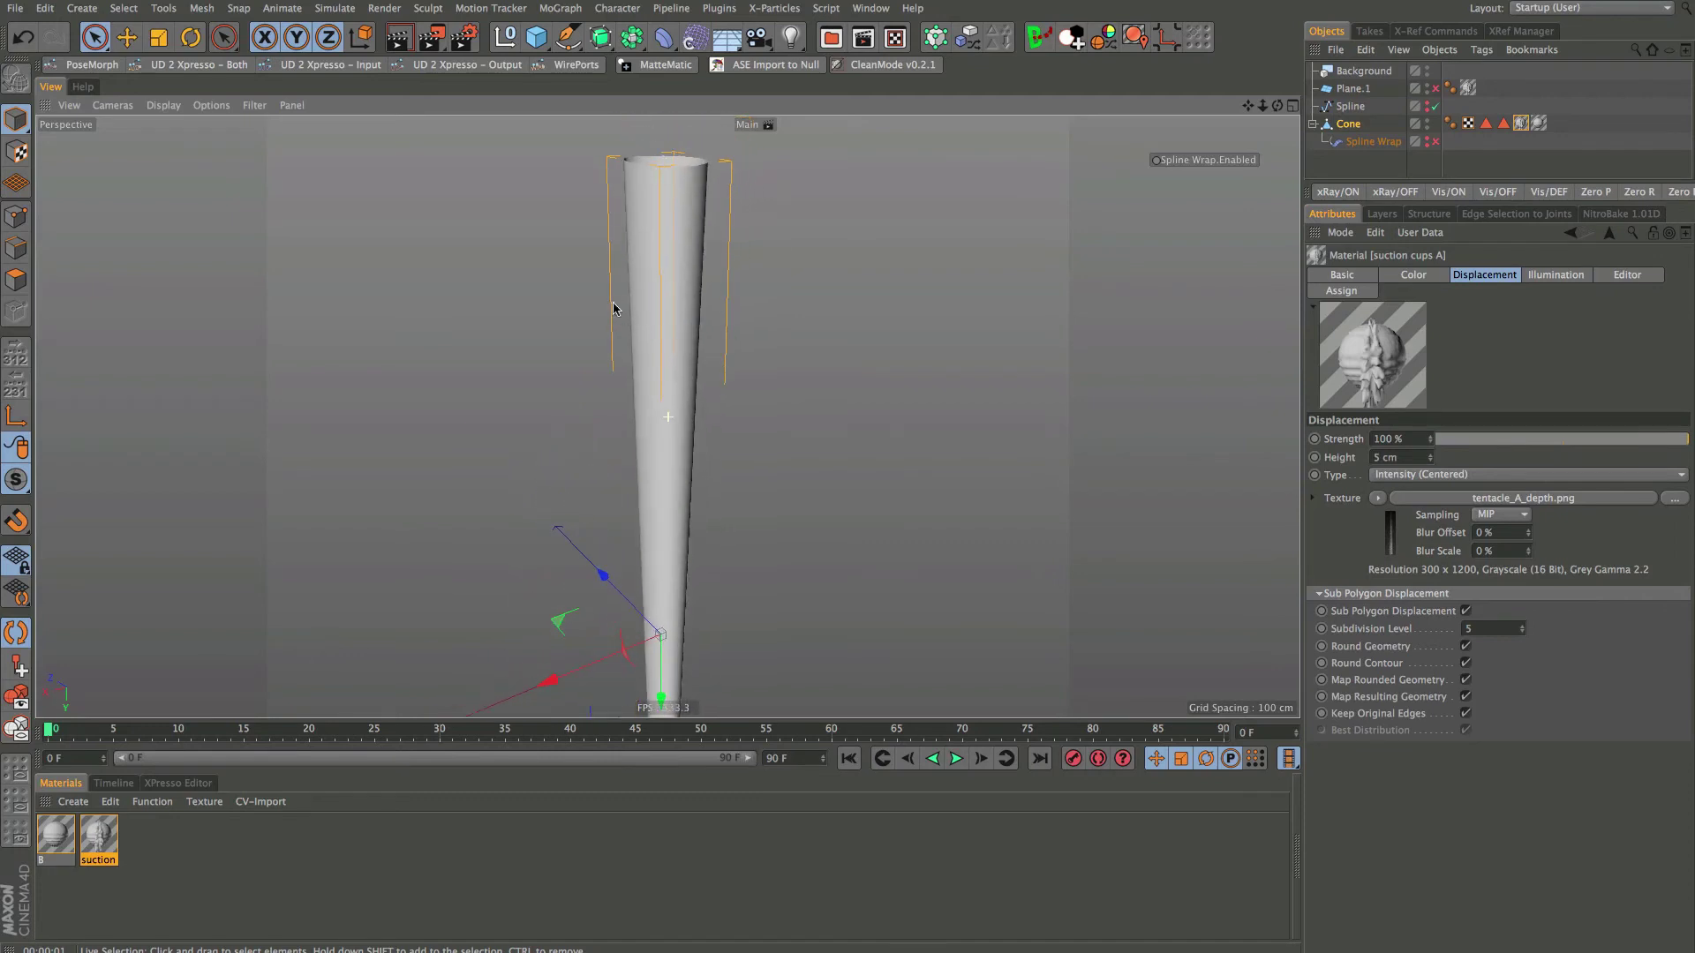
click(398, 37)
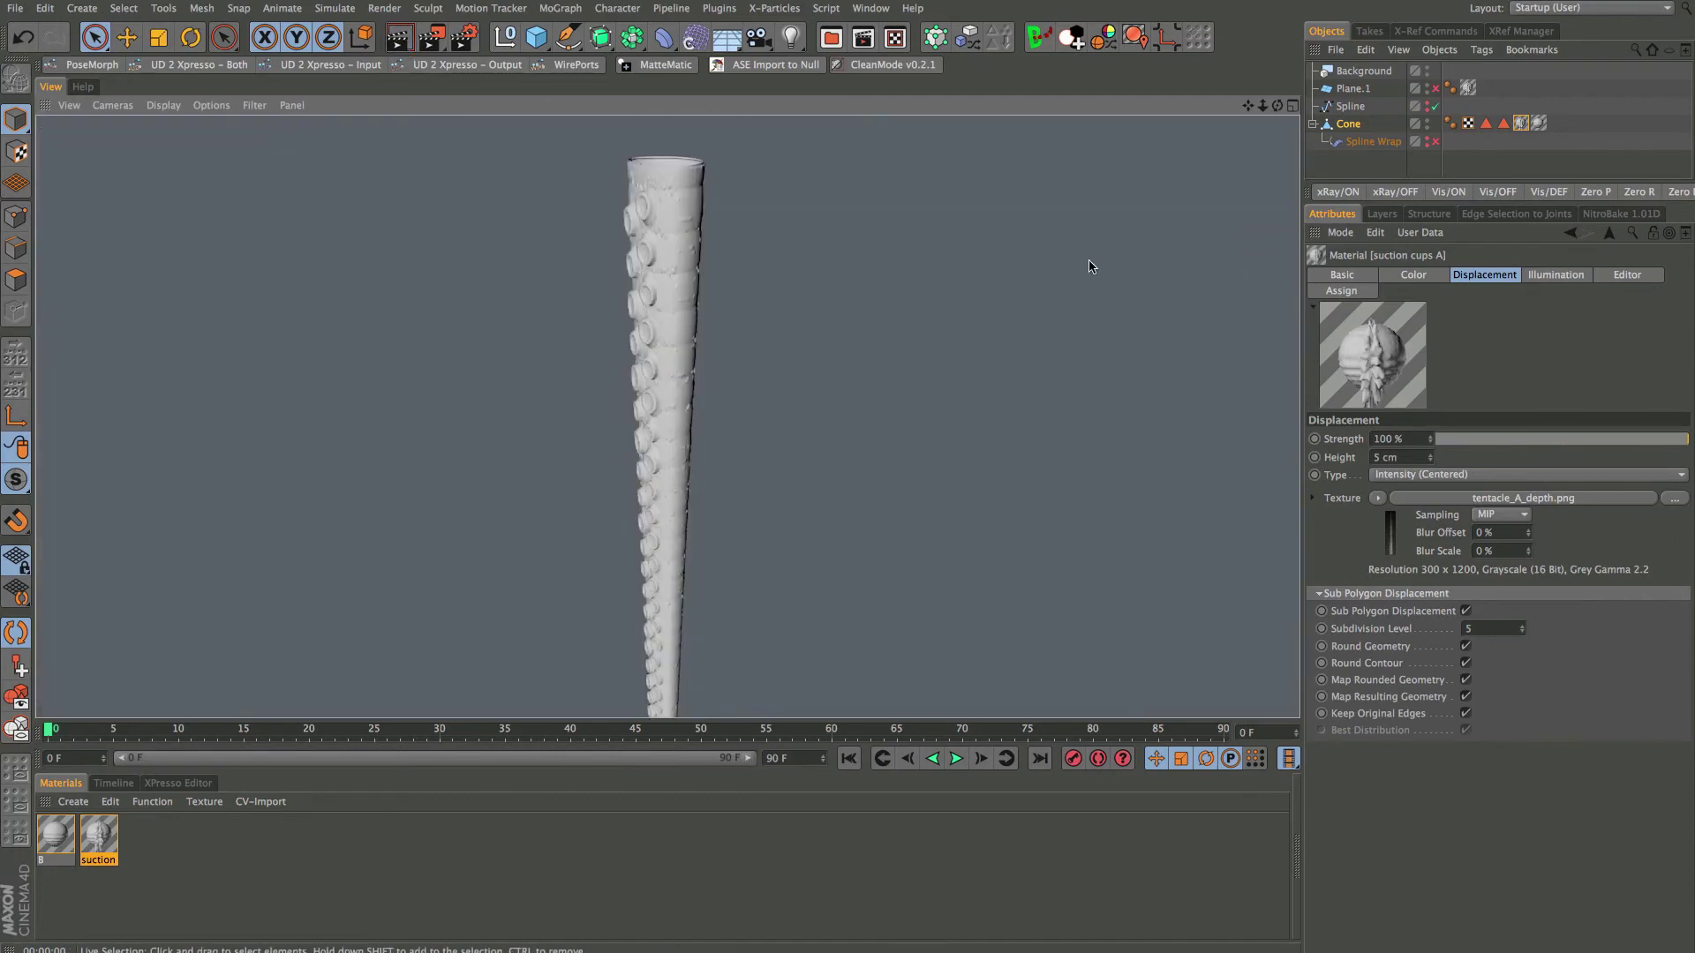
scroll(654, 374, up, 5)
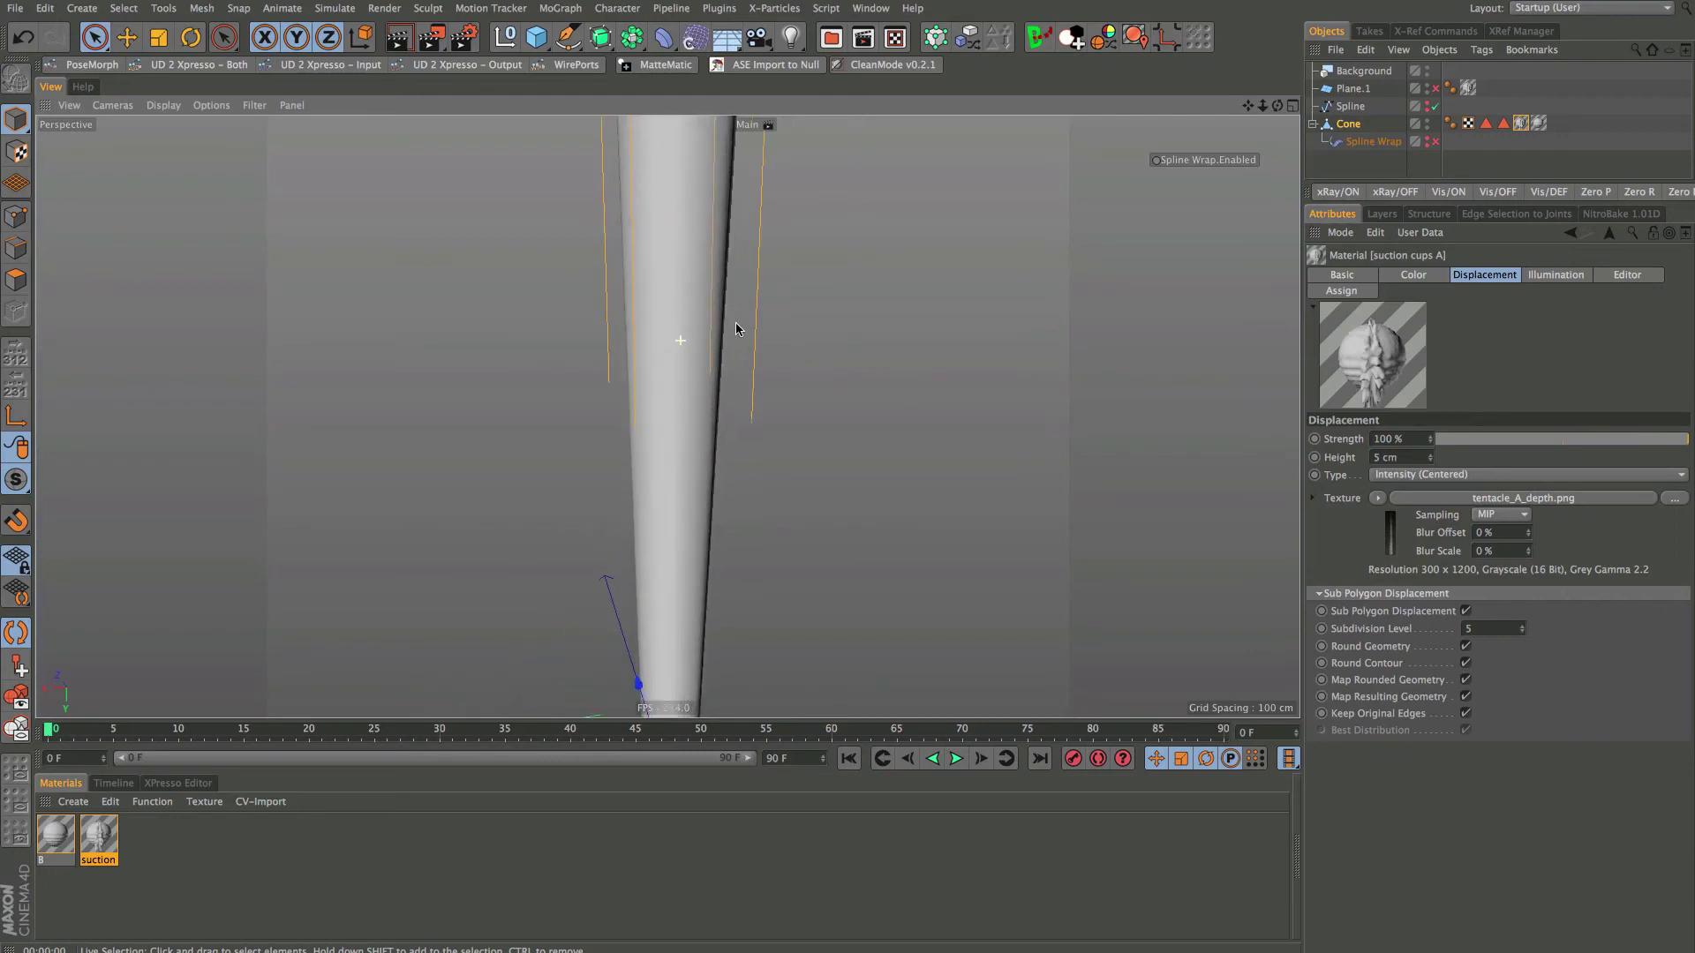
click(398, 37)
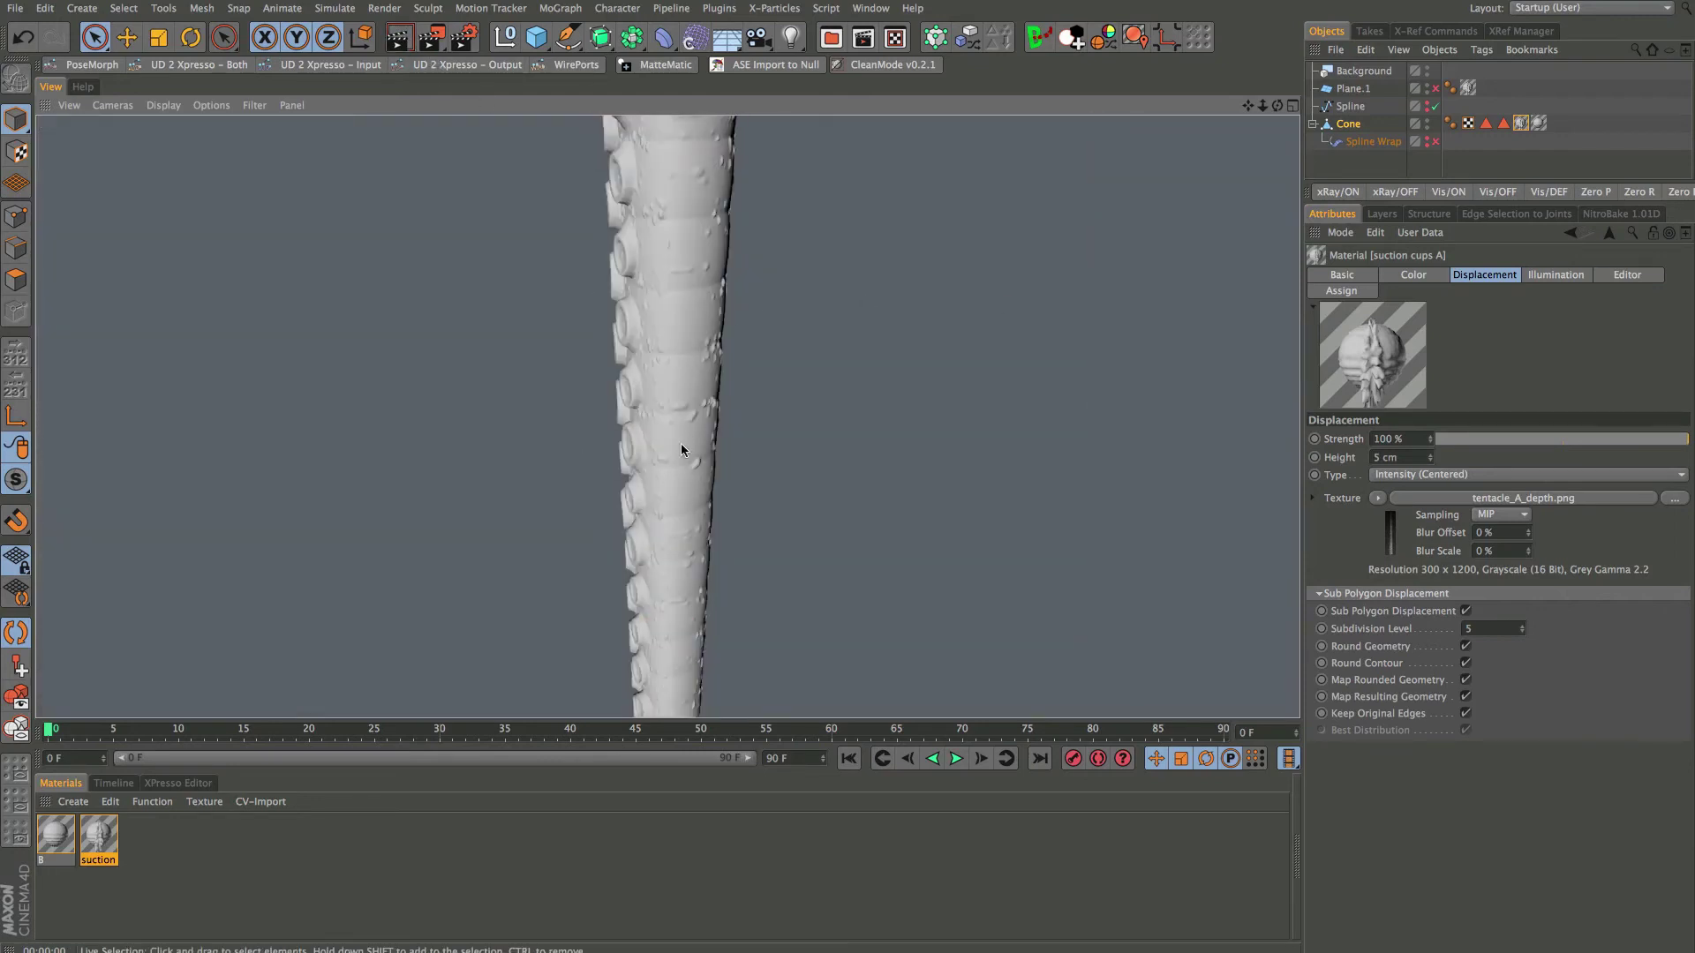
Raise the suction cups A displacement Height to 36 cm and render the close-up view of the Cone
click(1430, 460)
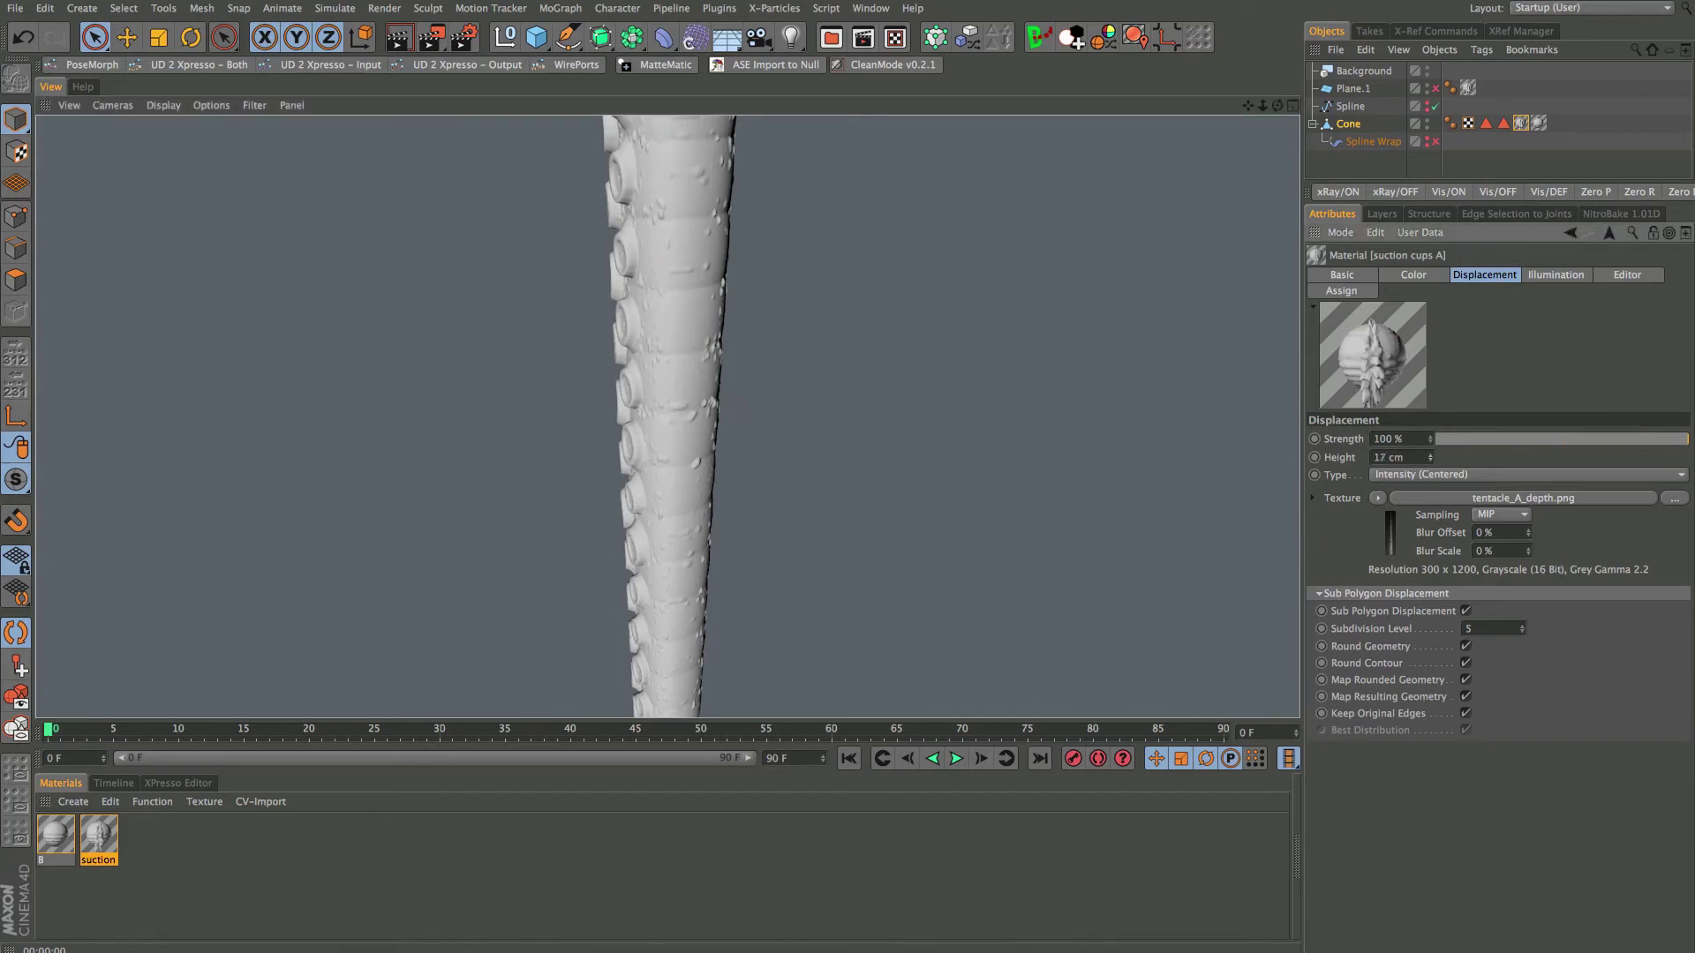
drag(1430, 459, 1430, 456)
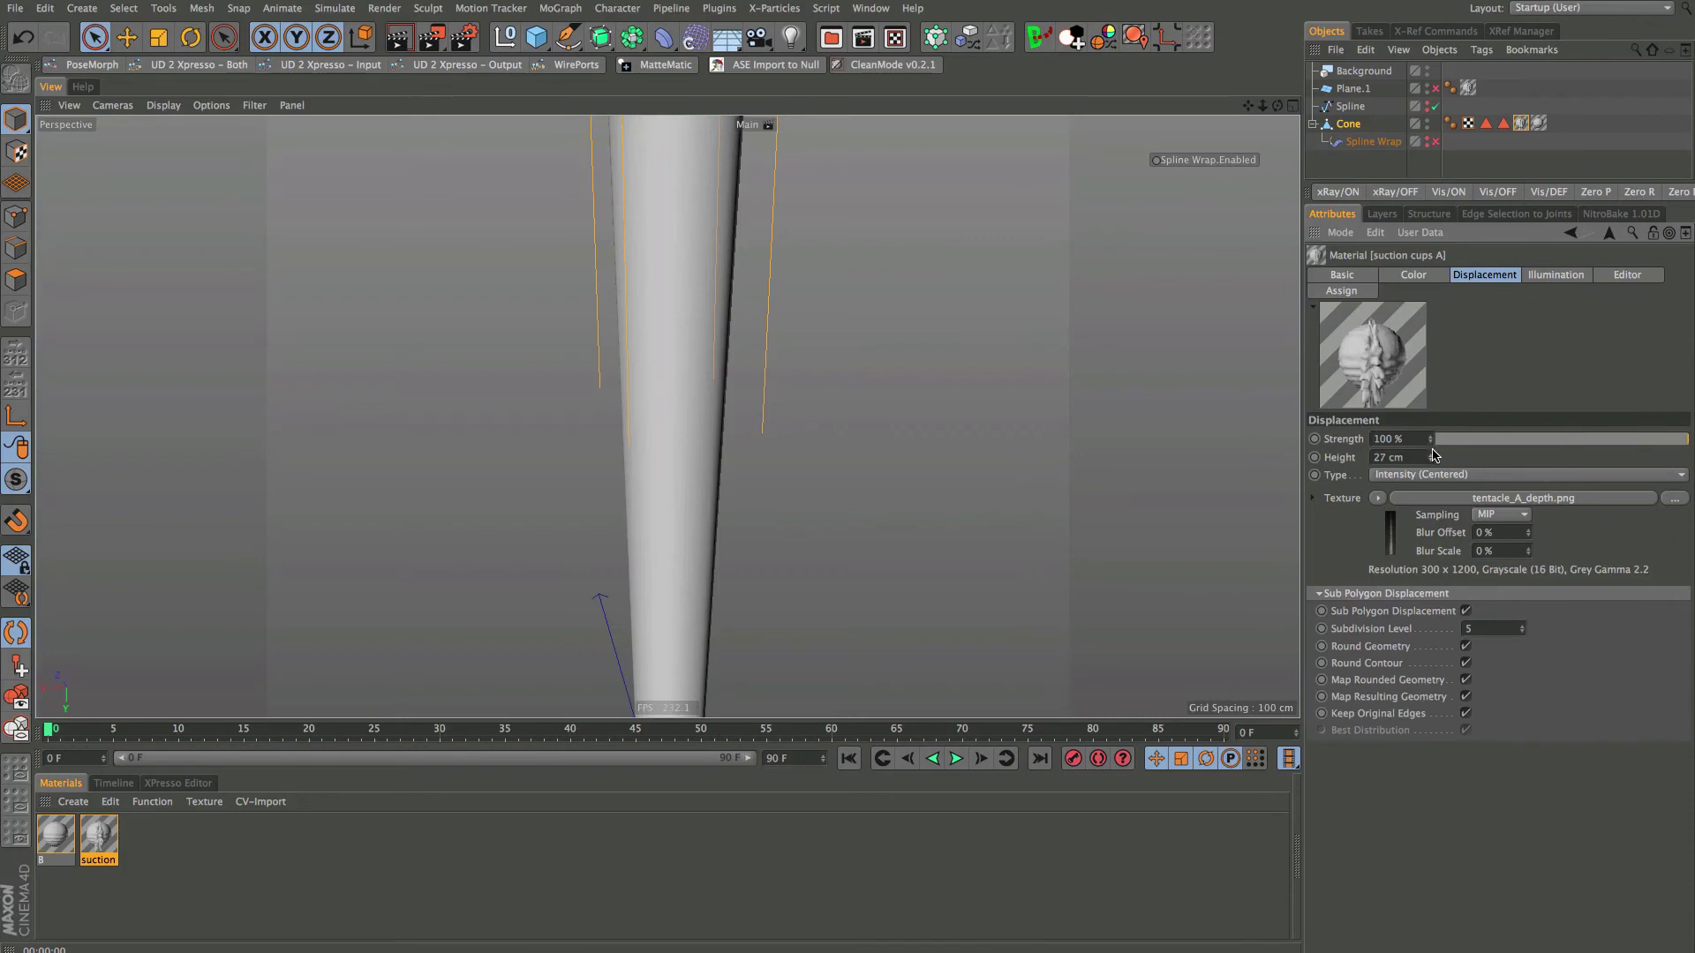
click(400, 38)
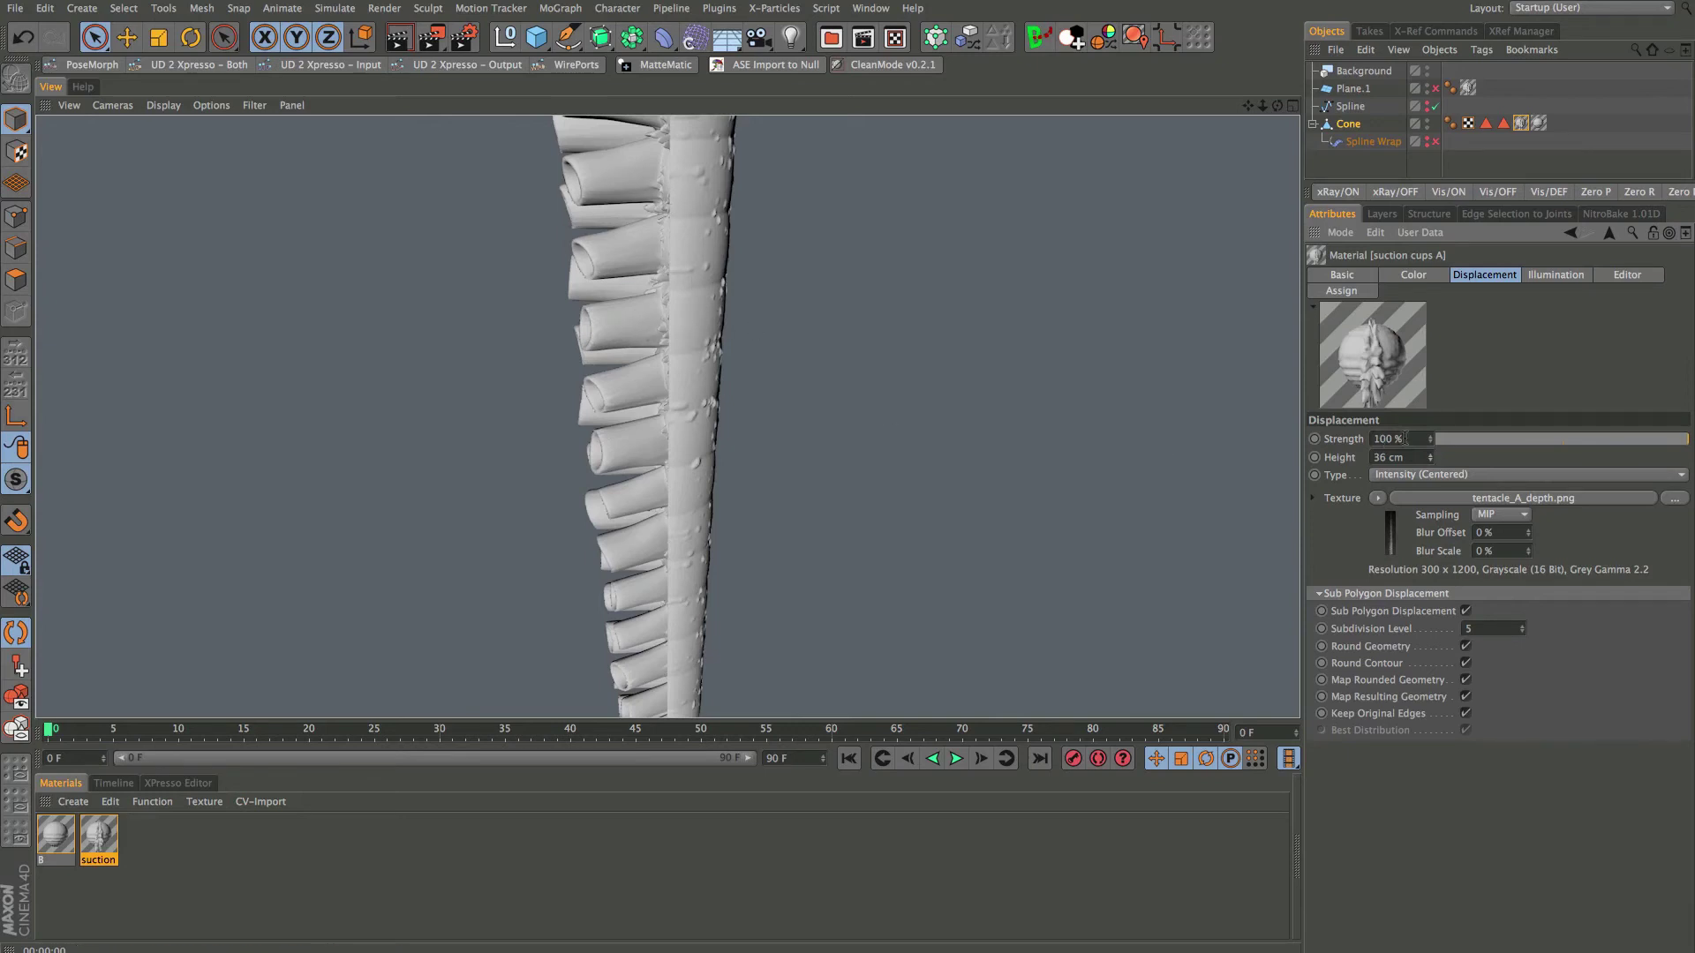
click(477, 216)
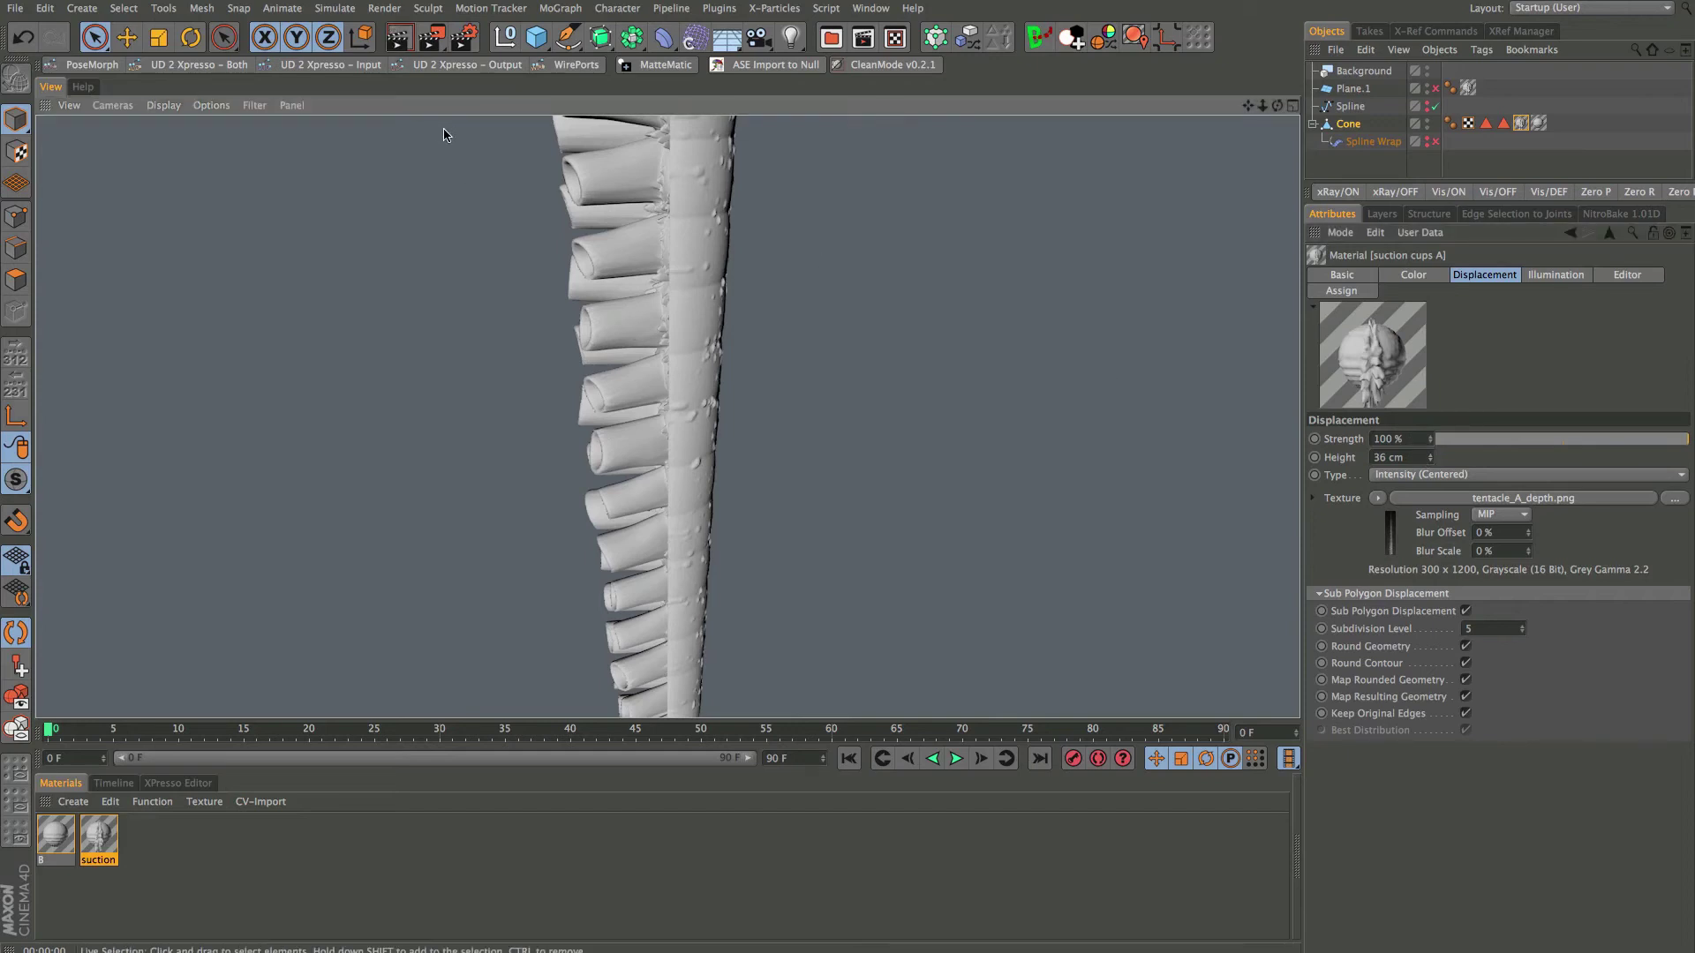
click(399, 38)
Lower the suction cups A displacement Height to 5 cm and render the close-up view of the Cone
click(1387, 457)
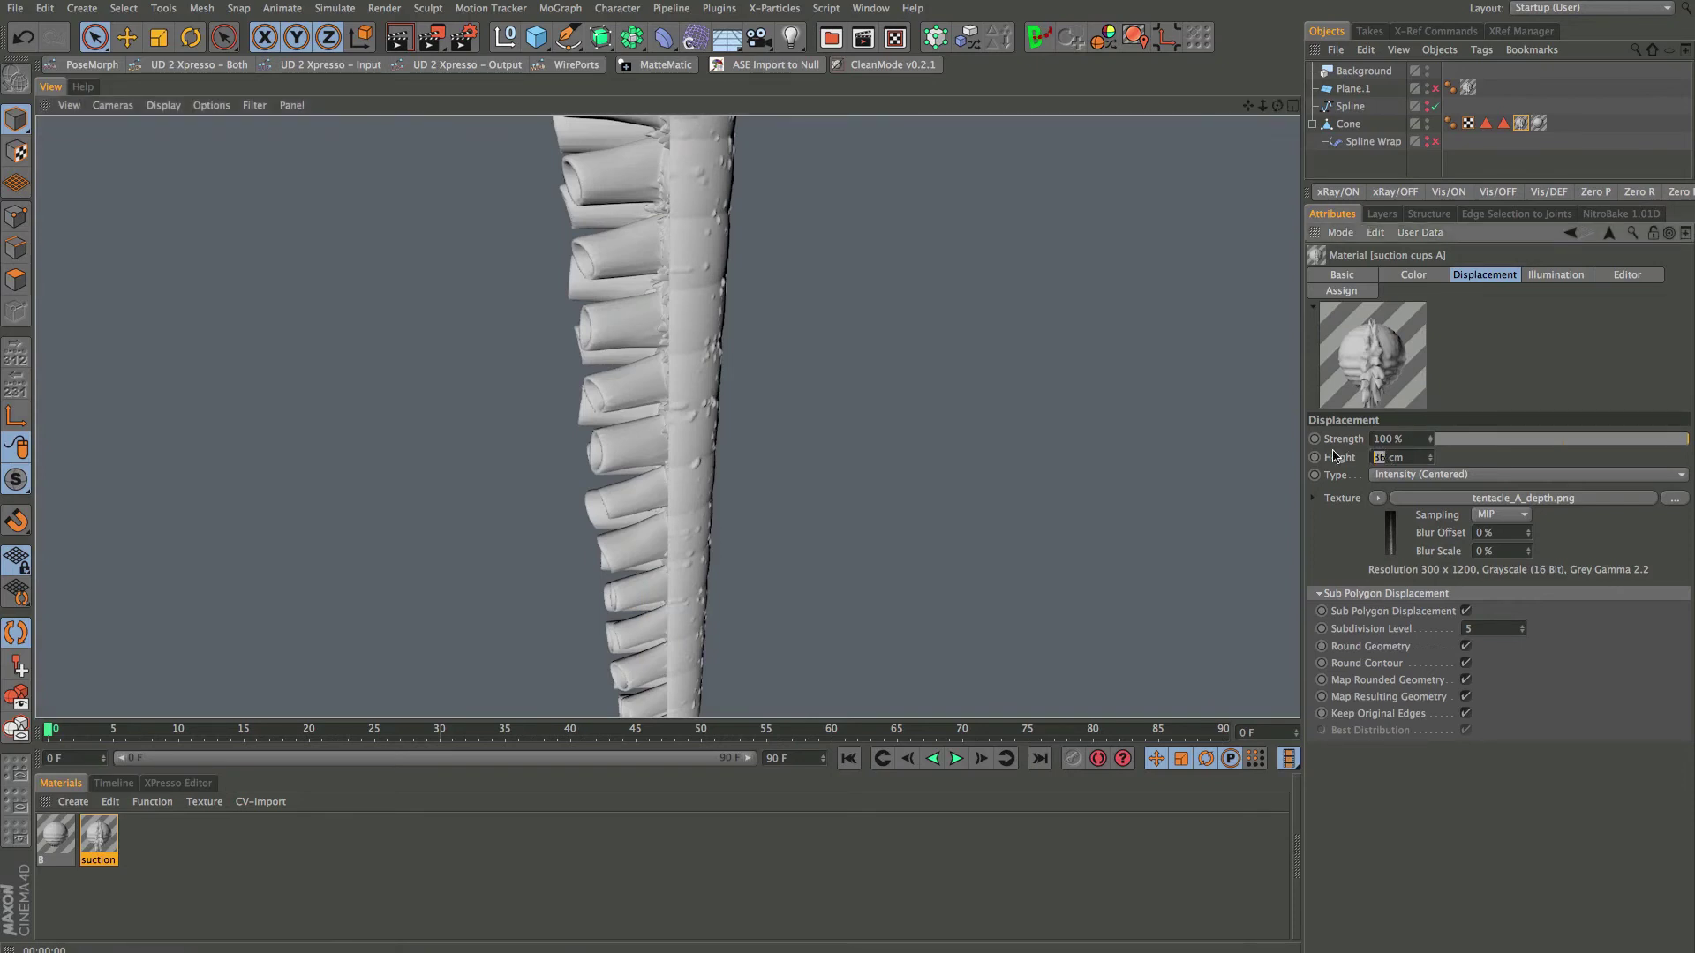
key(Return)
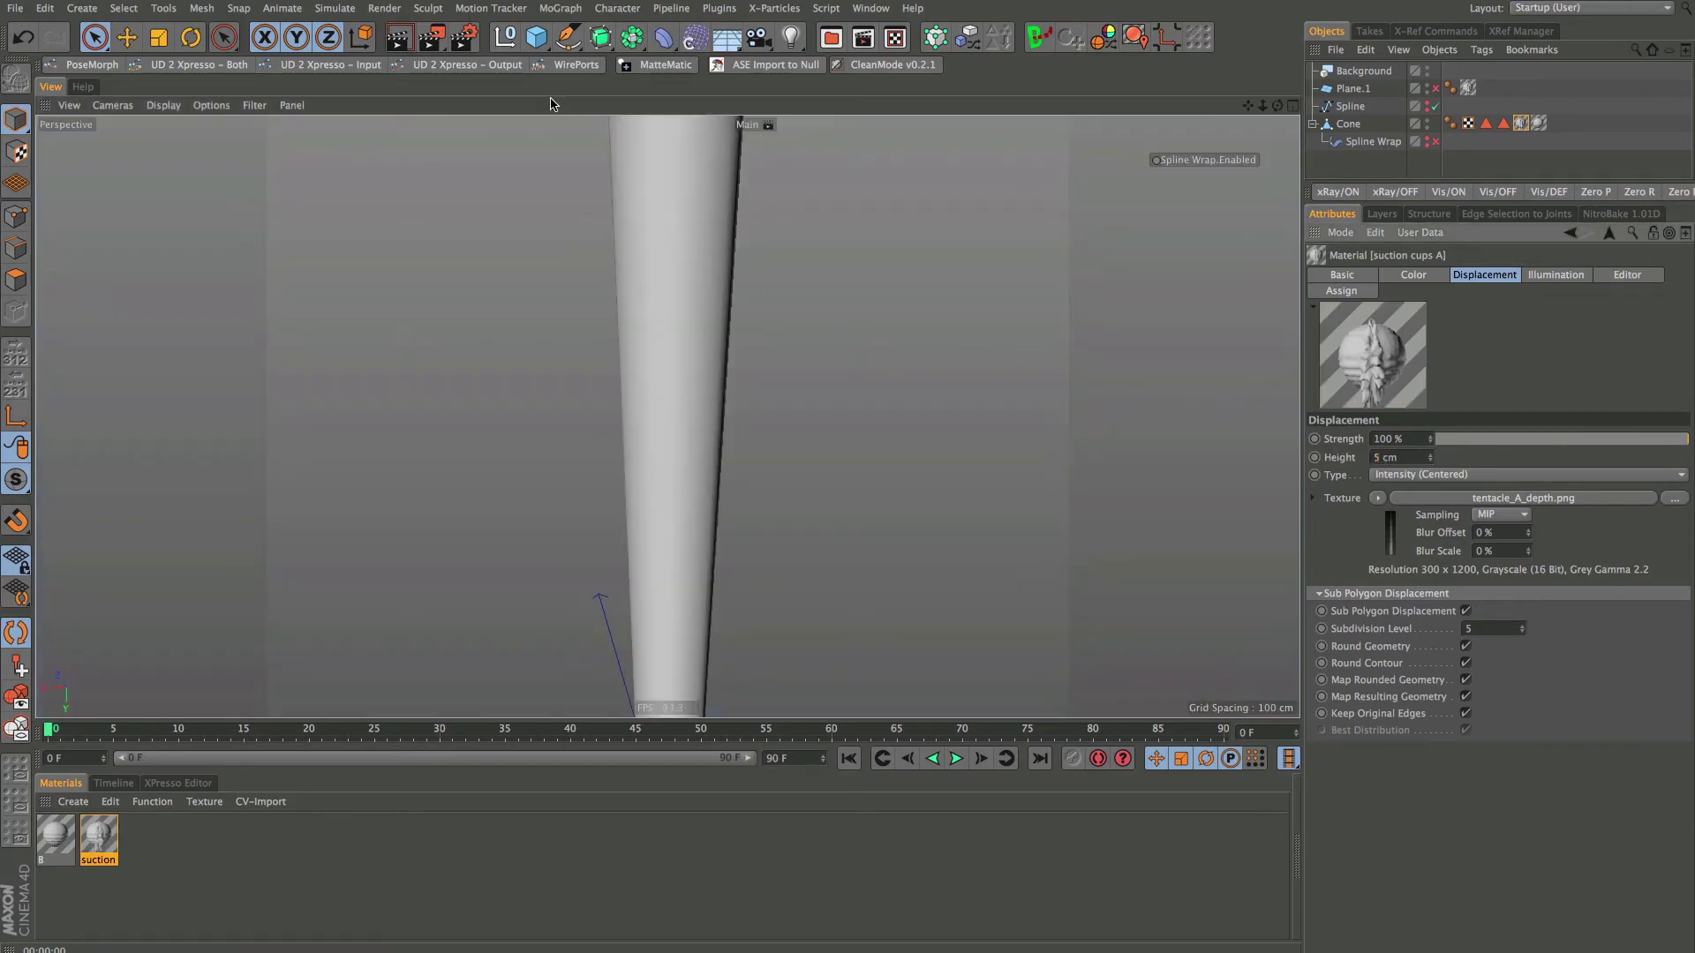
click(400, 39)
key(ctrl+r)
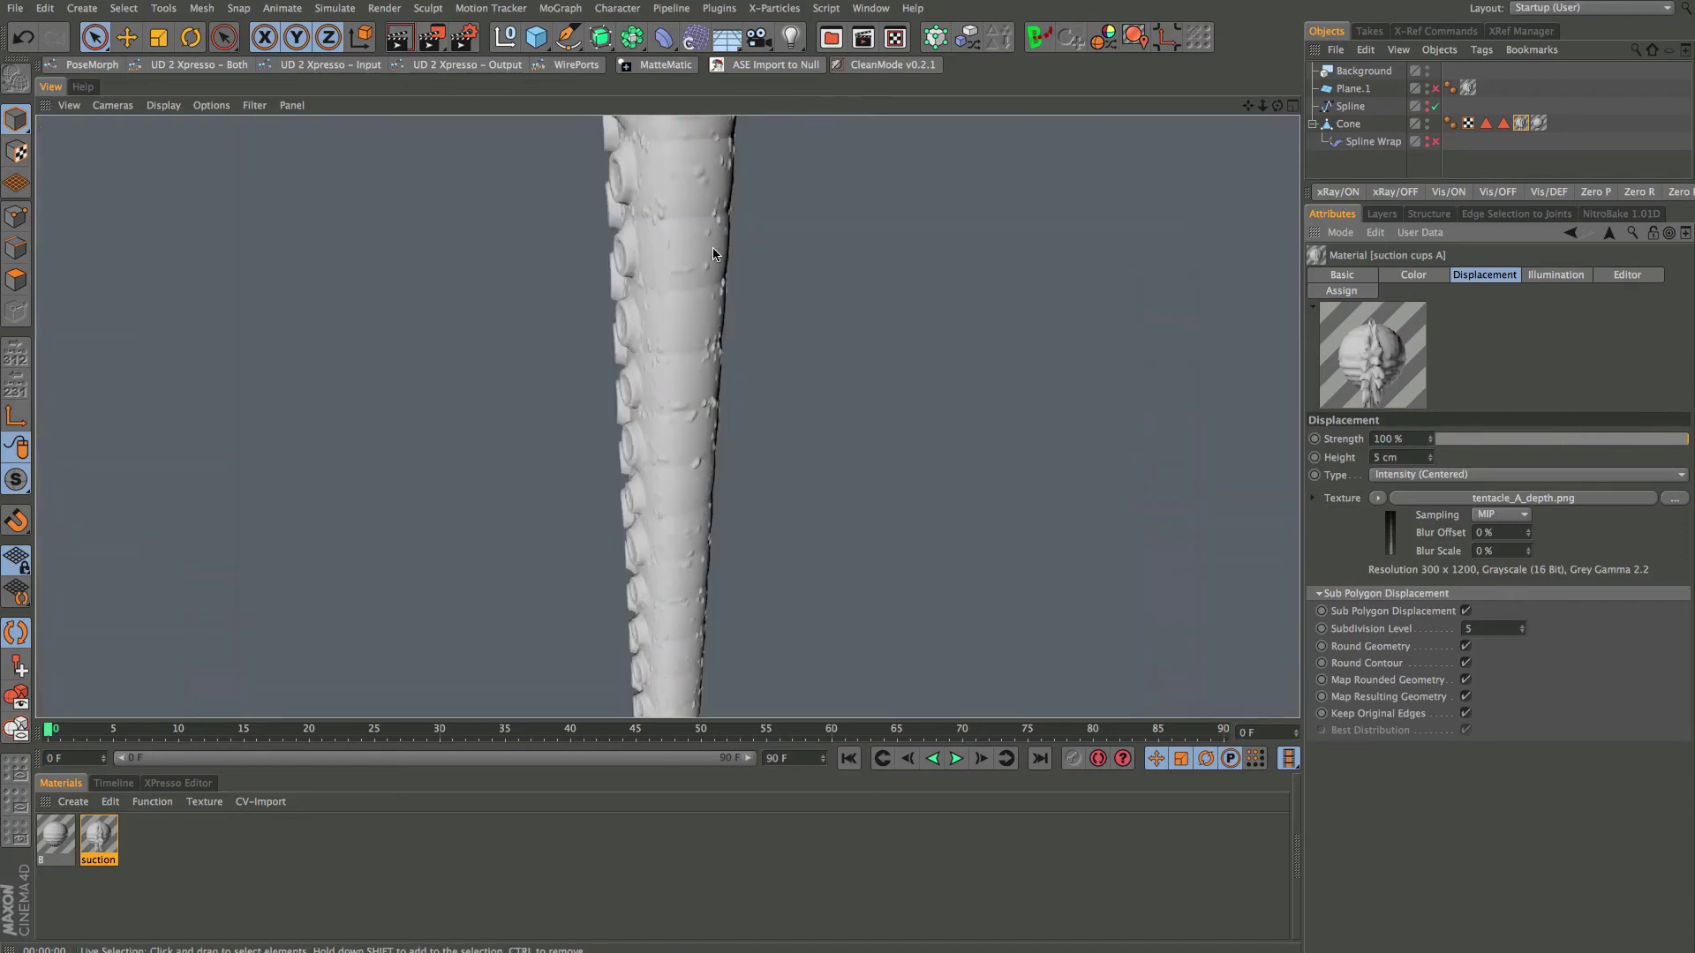
Set the suction cups A displacement Height to 10 cm and render the Cone again
click(683, 300)
drag(1382, 457, 1354, 450)
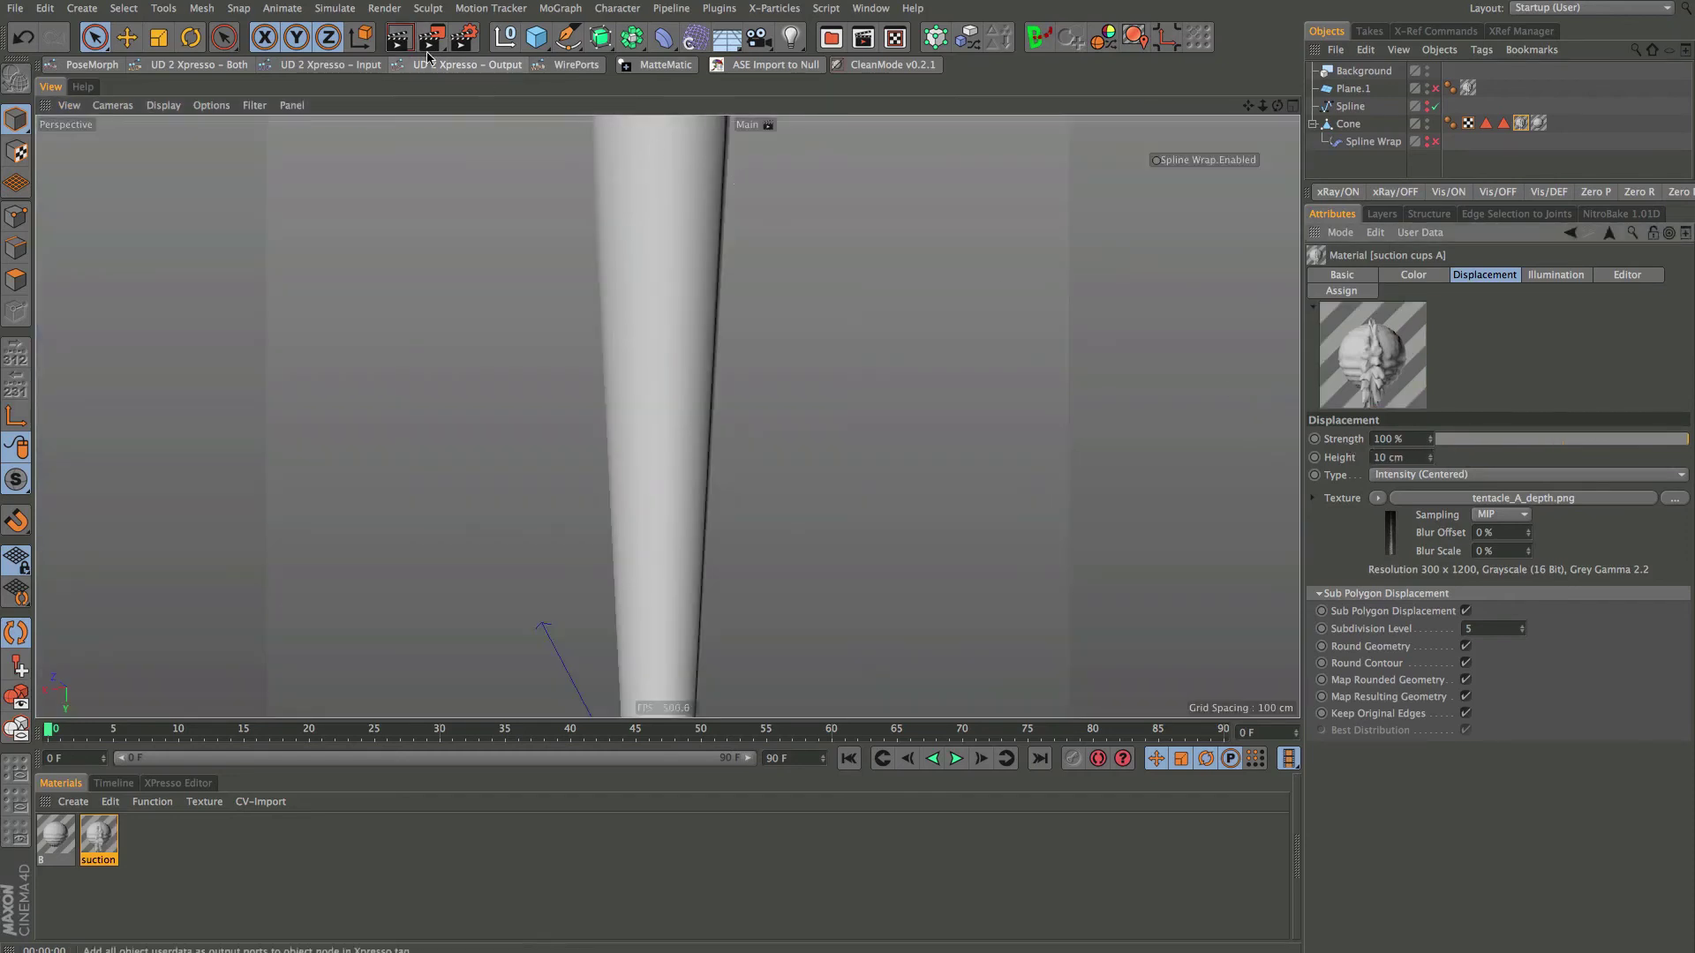
key(ctrl+r)
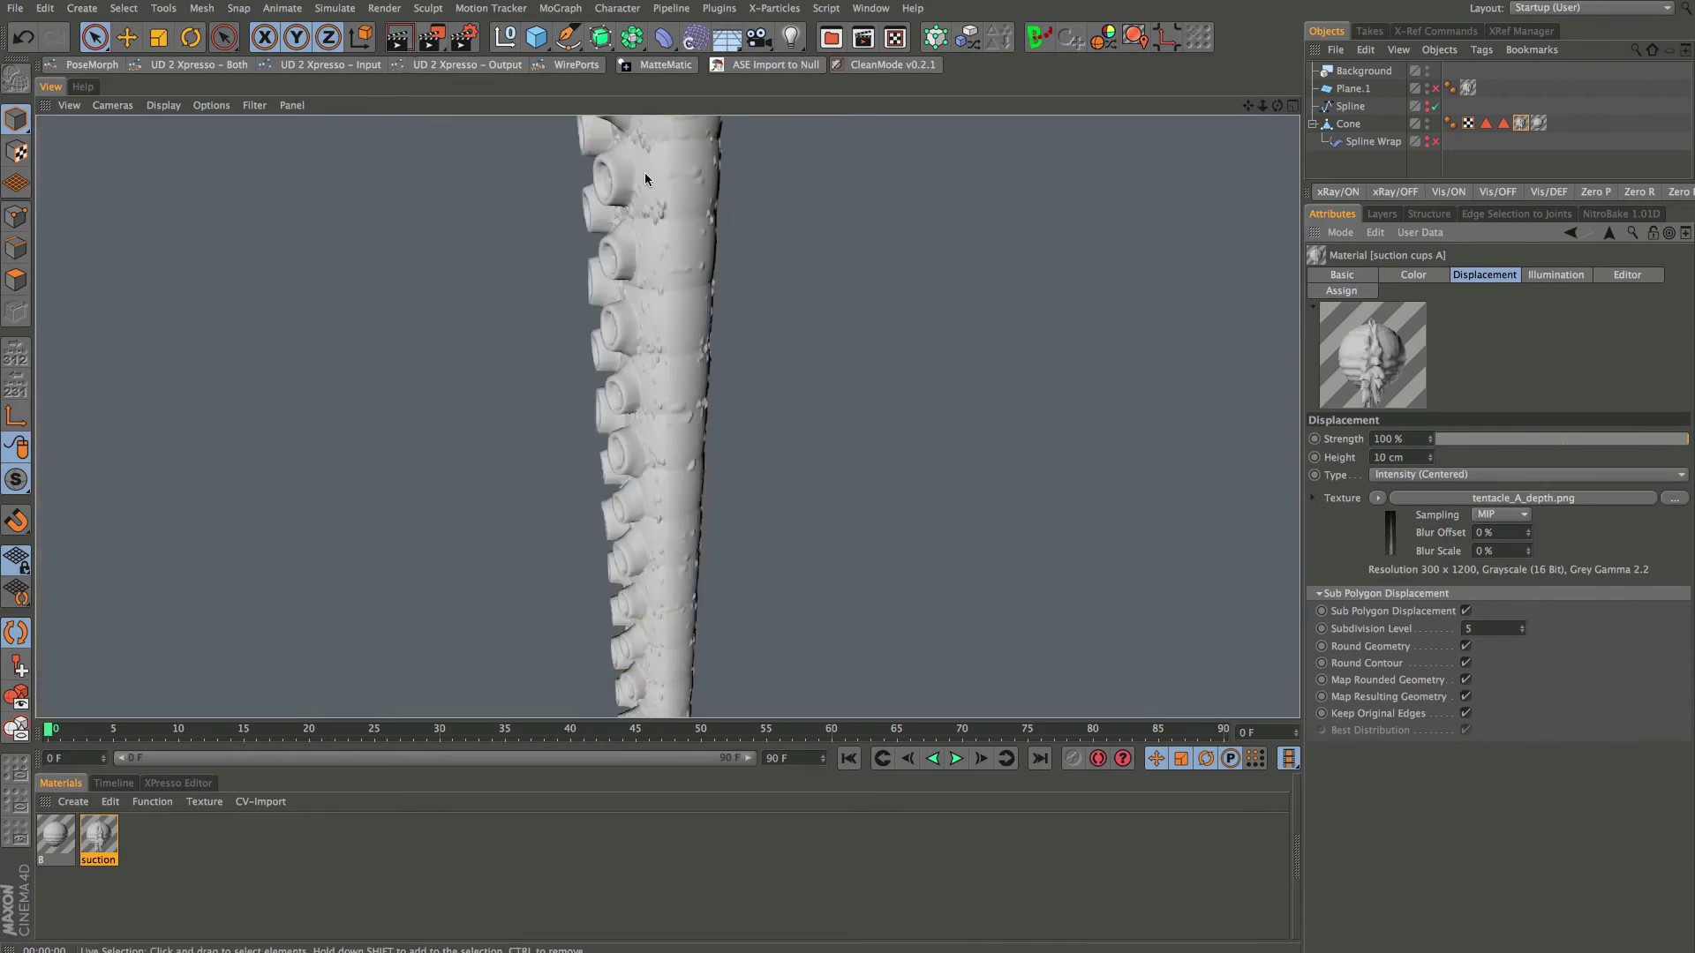
click(776, 363)
Start an interactive render region on the Cone and shrink it to the middle part of the tentacle
alt+drag(689, 411, 631, 380)
drag(426, 41, 526, 436)
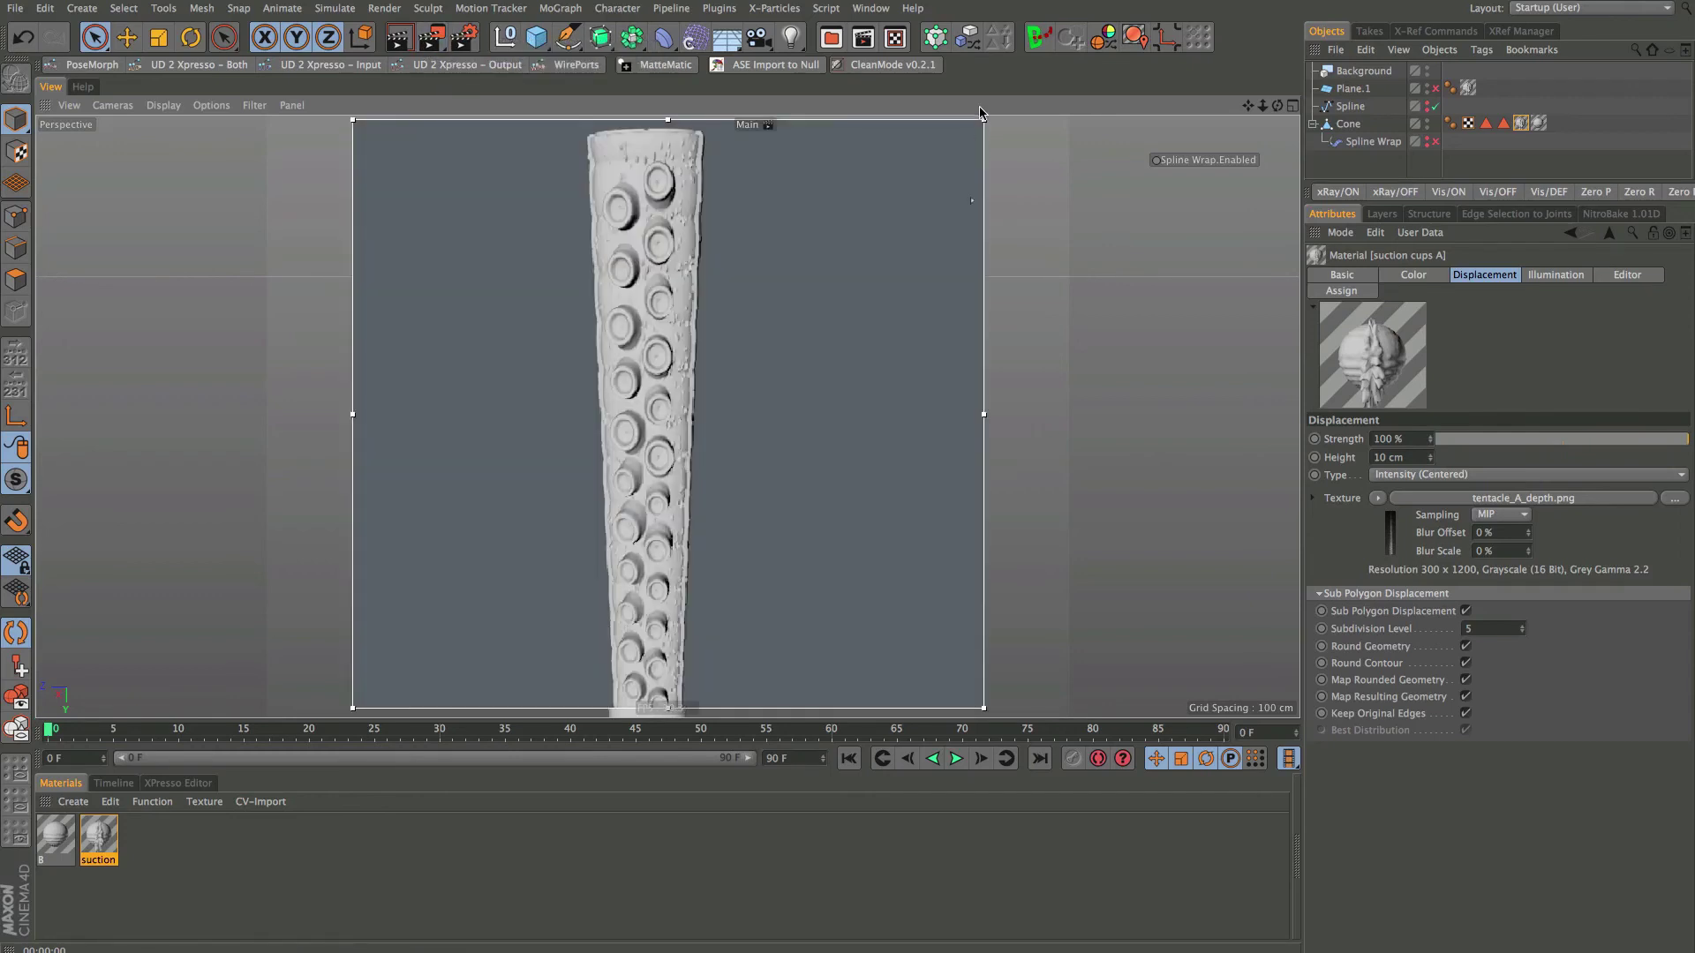
drag(983, 117, 894, 313)
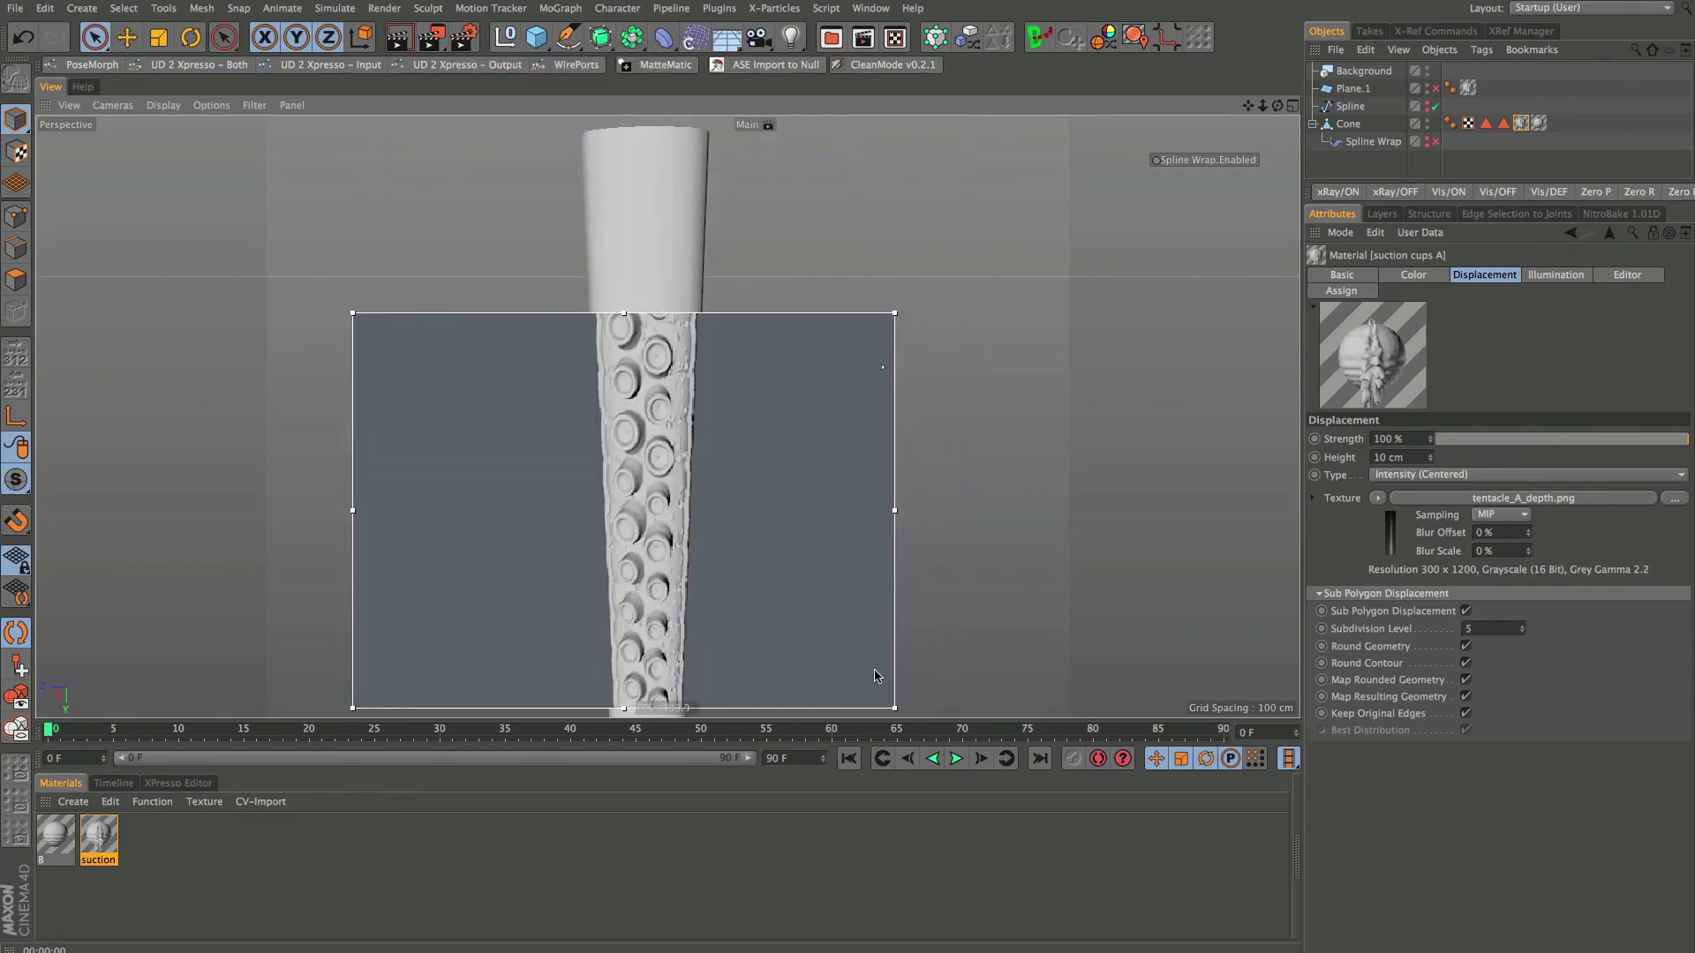
drag(888, 705, 890, 543)
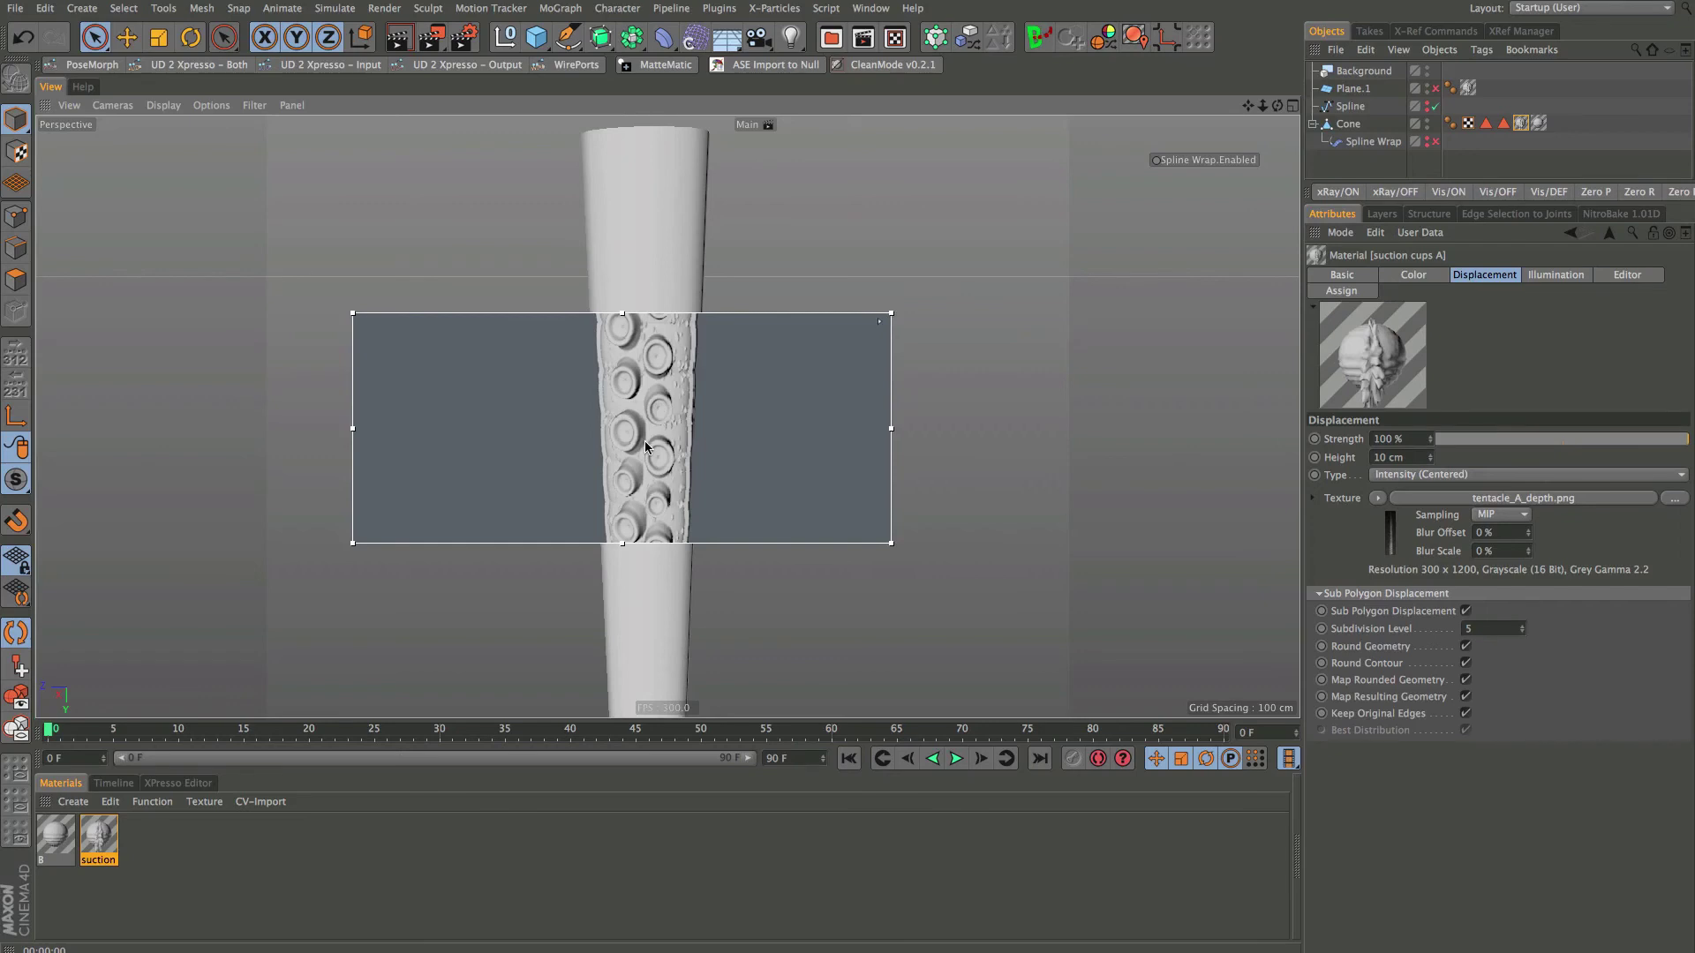
Change the suction cups A displacement Type to Intensity and turn off the interactive render region
click(1416, 475)
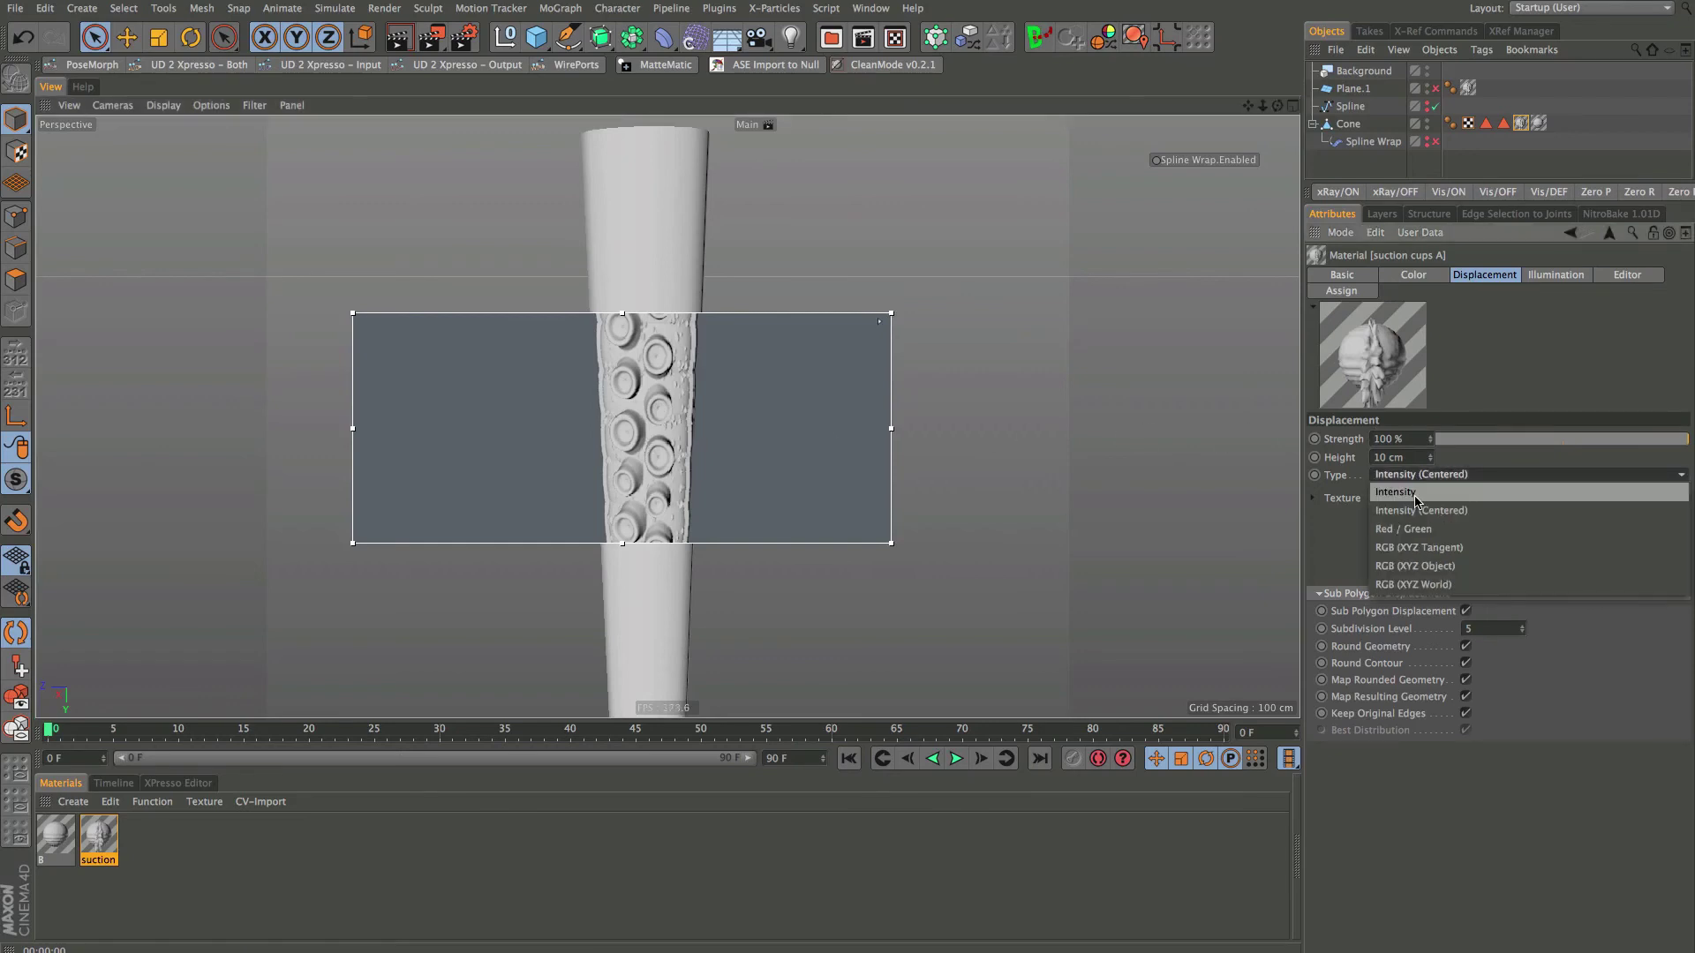
click(1415, 491)
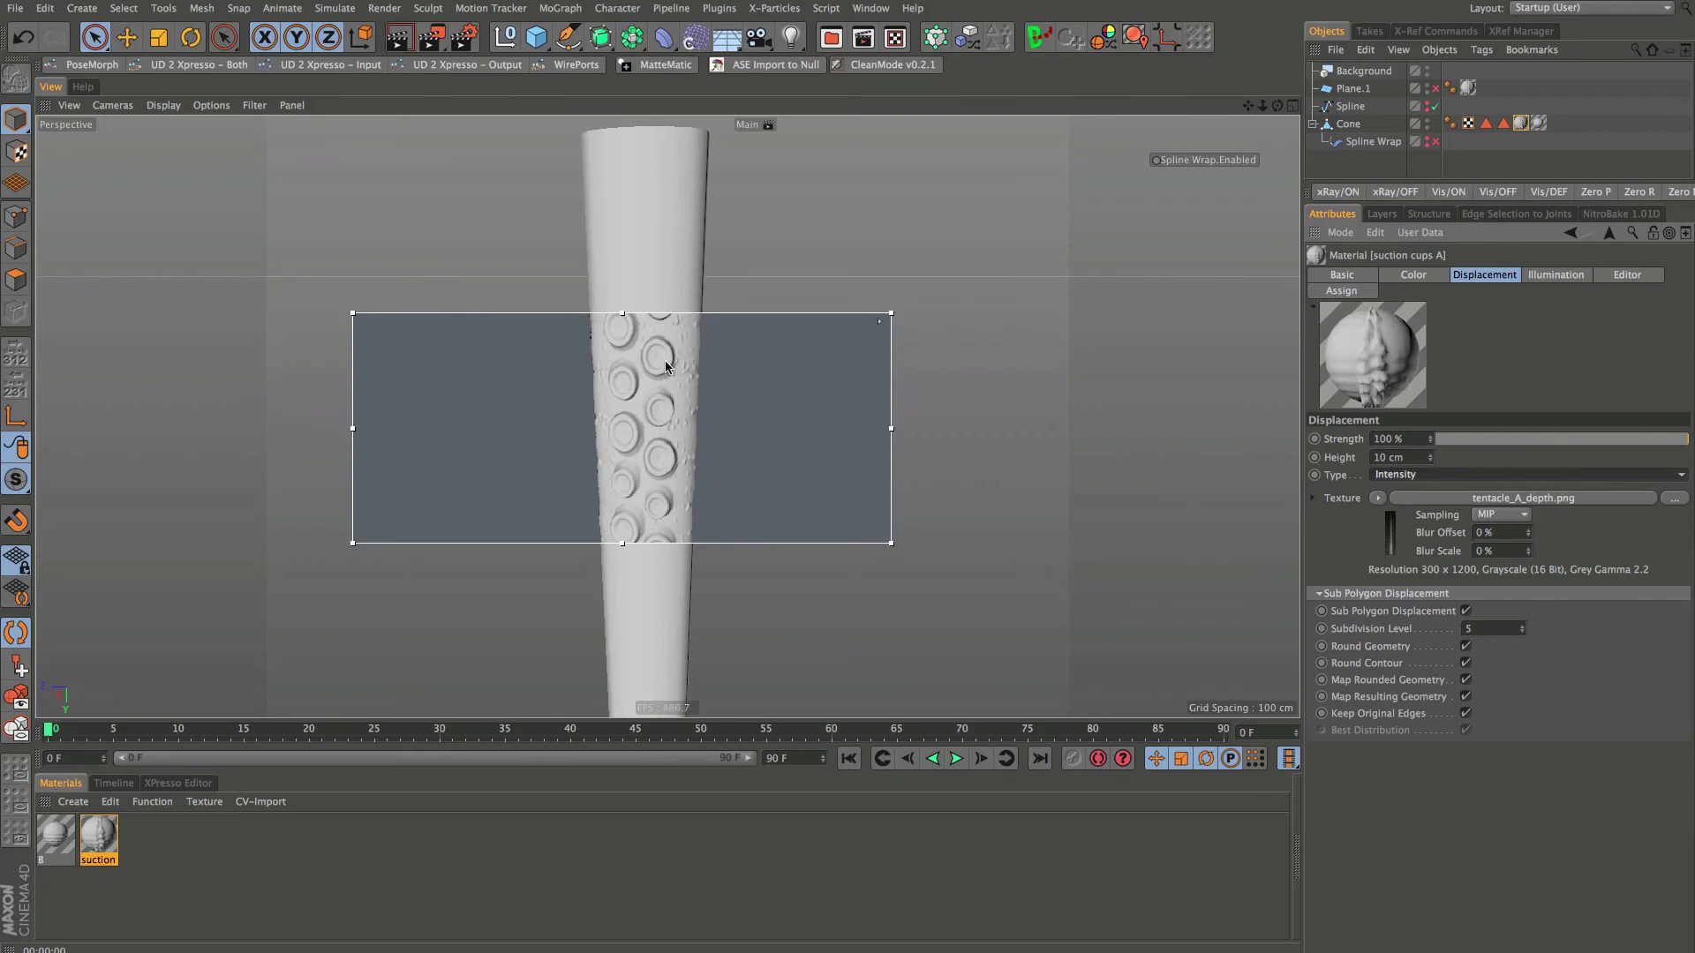
drag(431, 37, 532, 433)
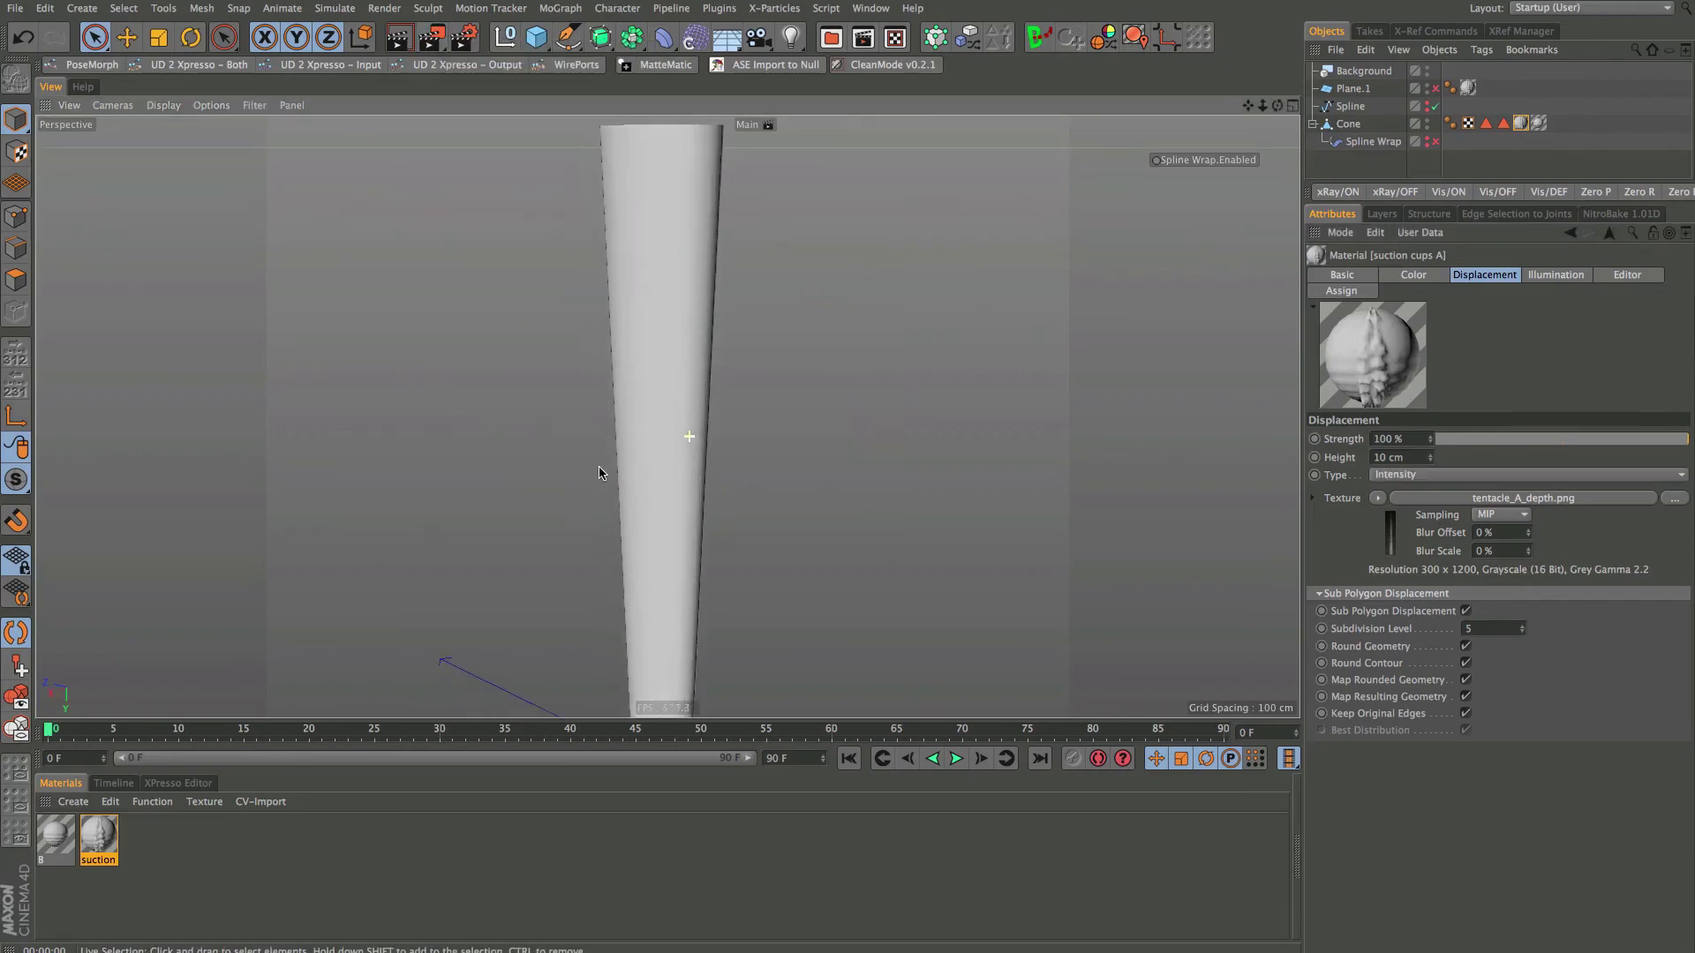
Set the suction cups A displacement Height to 15 cm and render the upper part of the Cone
alt+middle_drag(668, 343, 656, 386)
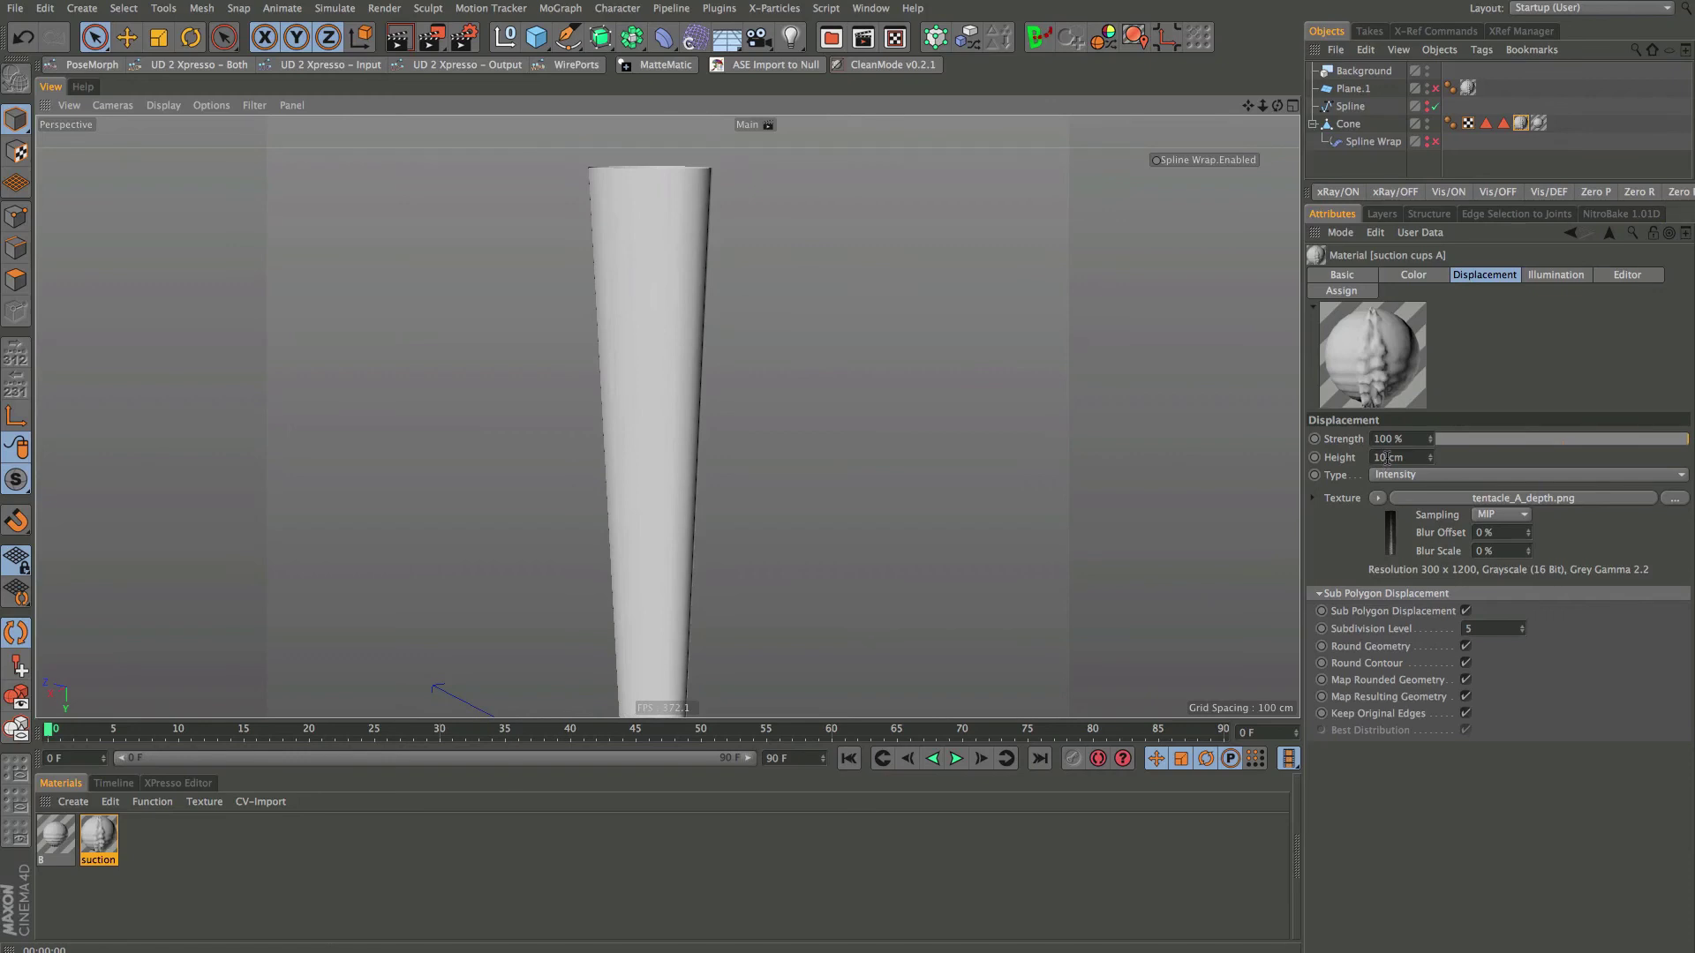
double_click(1384, 457)
text(15)
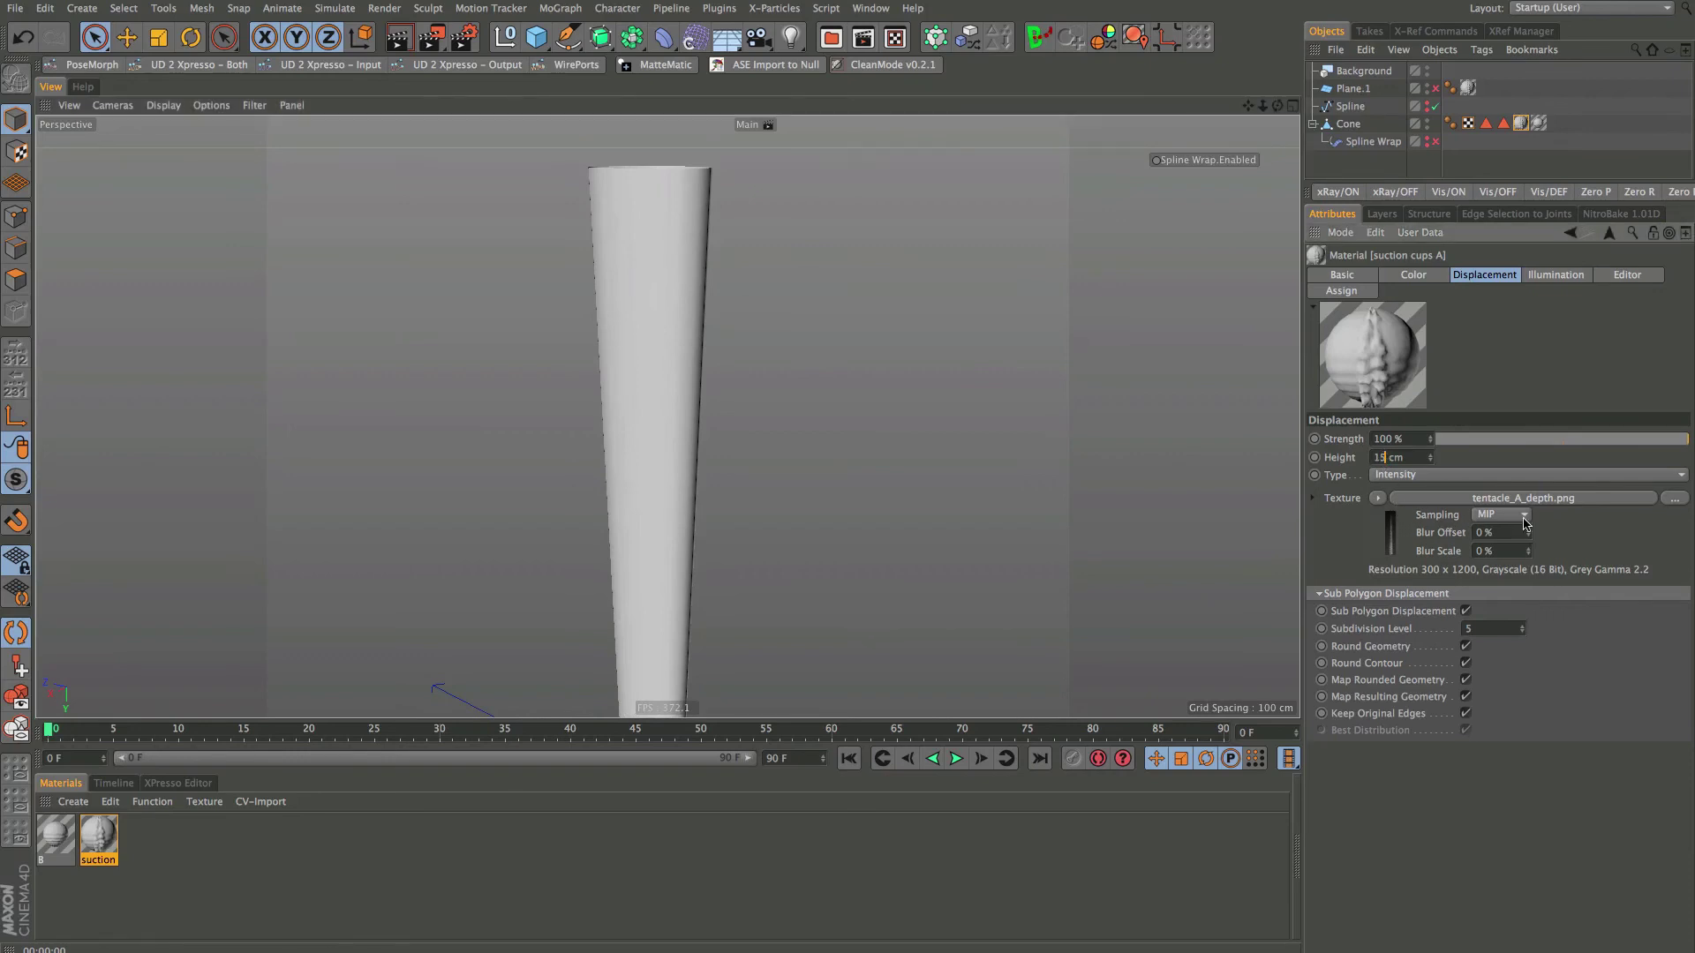
alt+drag(733, 300, 673, 282)
alt+middle_drag(672, 282, 668, 288)
scroll(664, 291, up, 2)
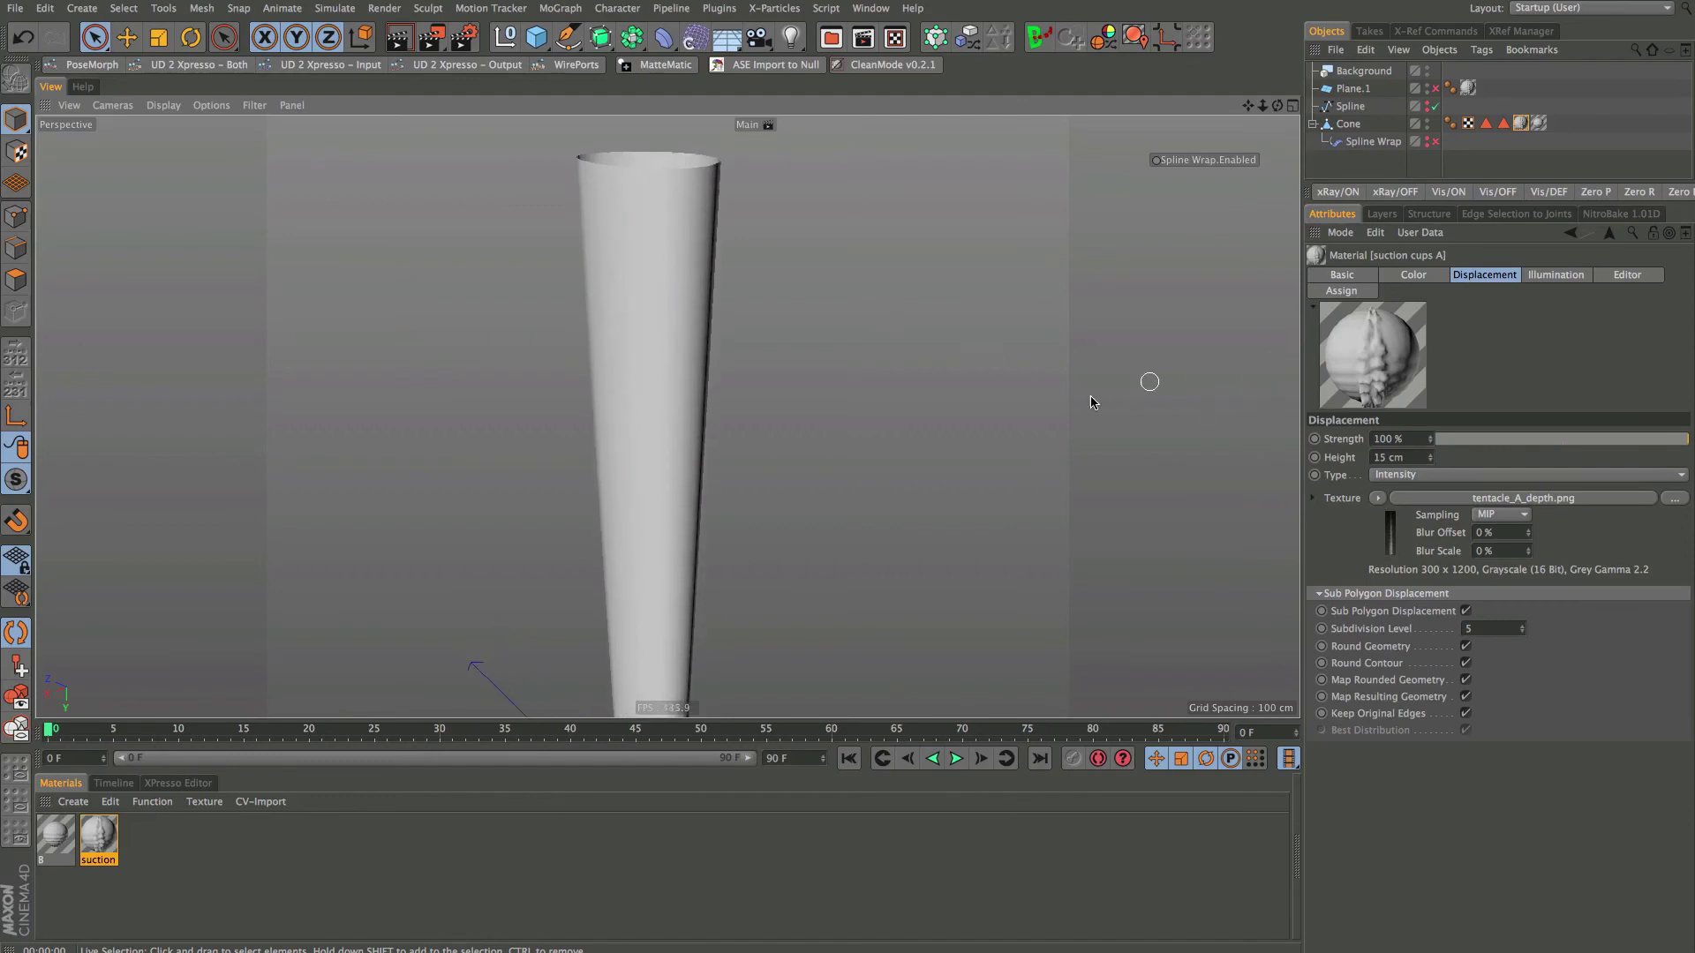
click(402, 40)
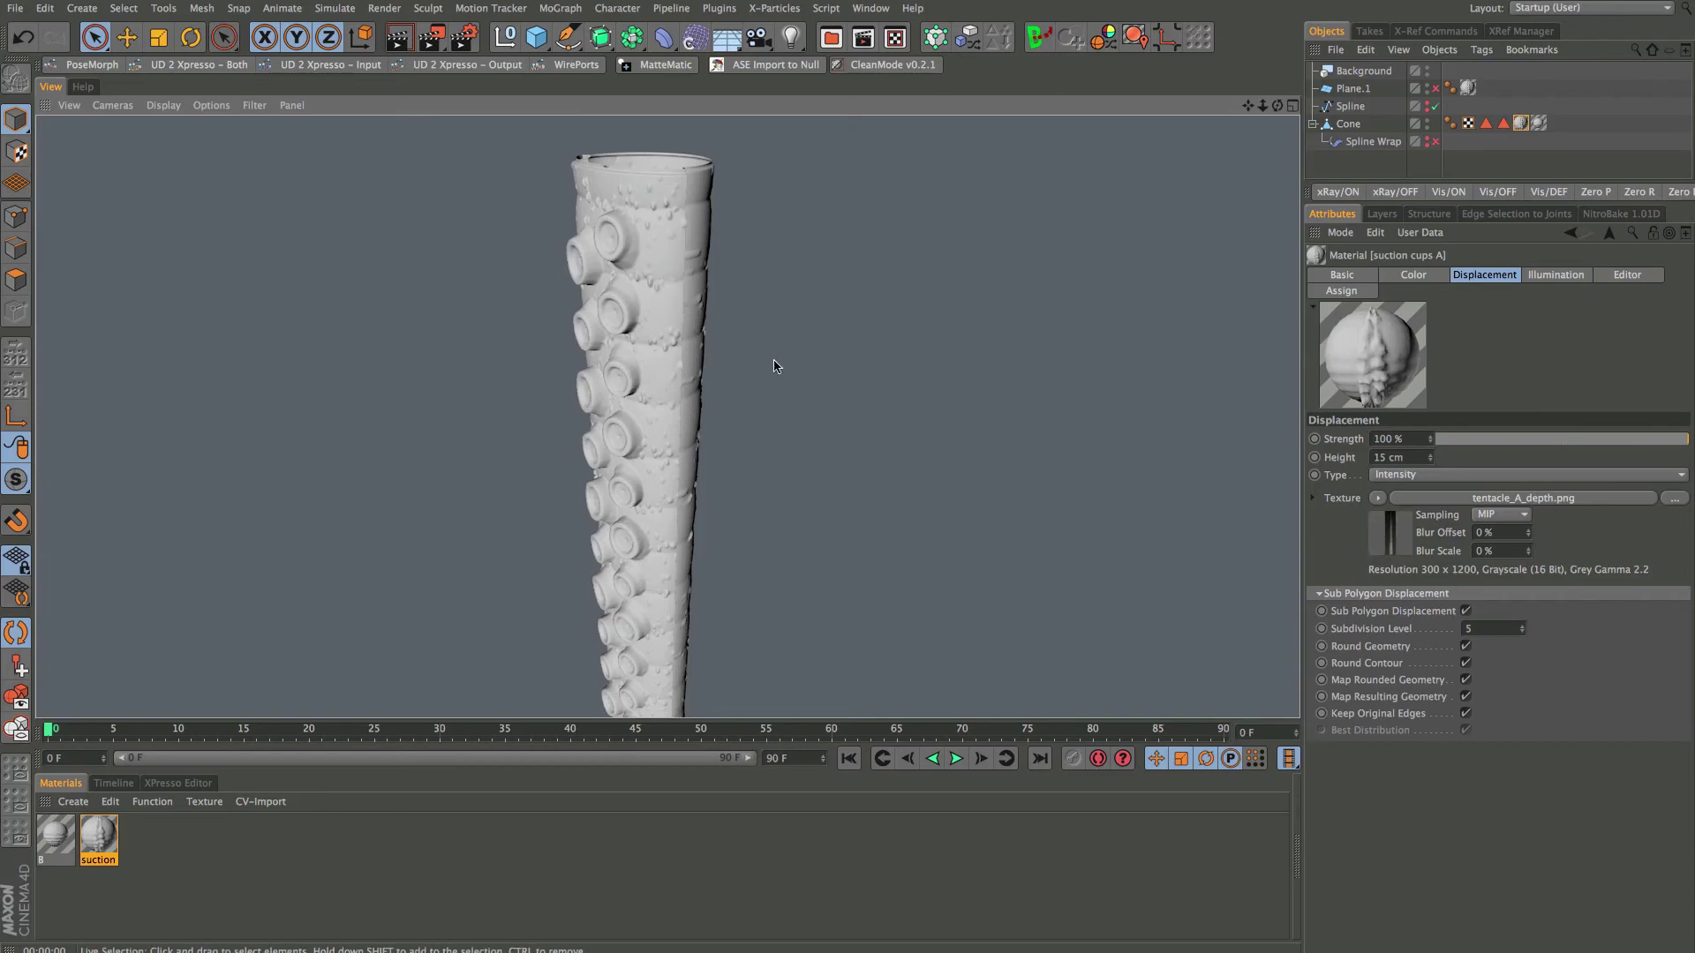
click(657, 310)
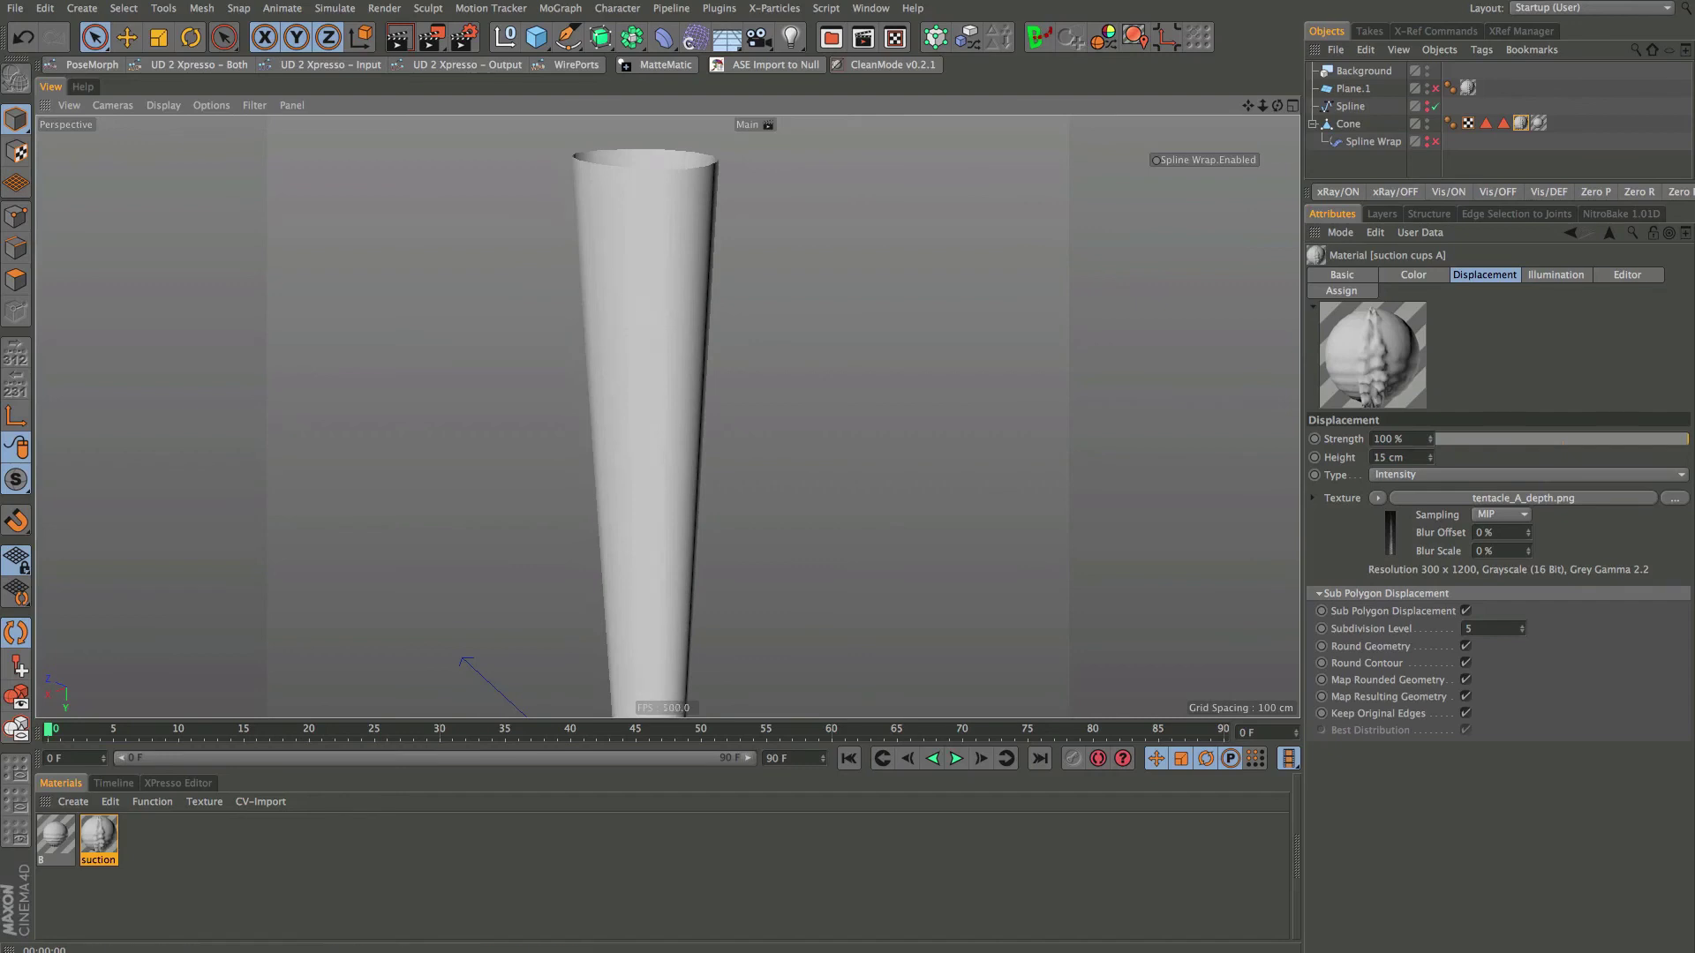
key(super+r)
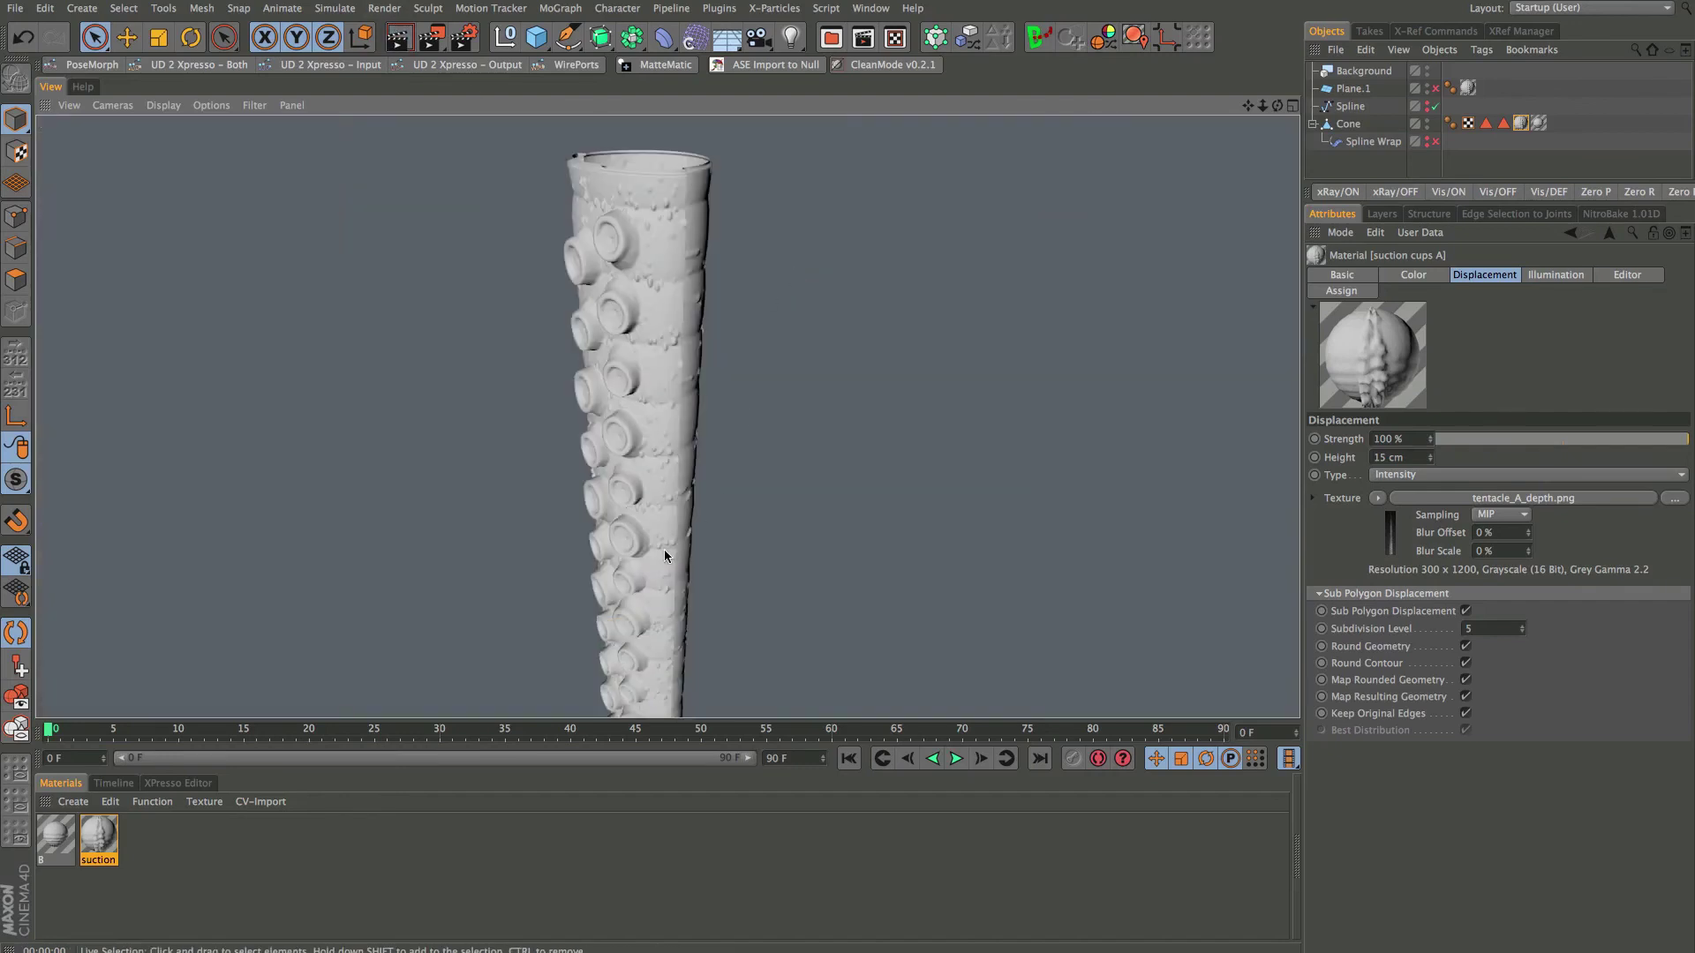
Render the Cone at two closer zooms to examine the shape of the displaced suction cups
alt+right_drag(676, 292, 780, 248)
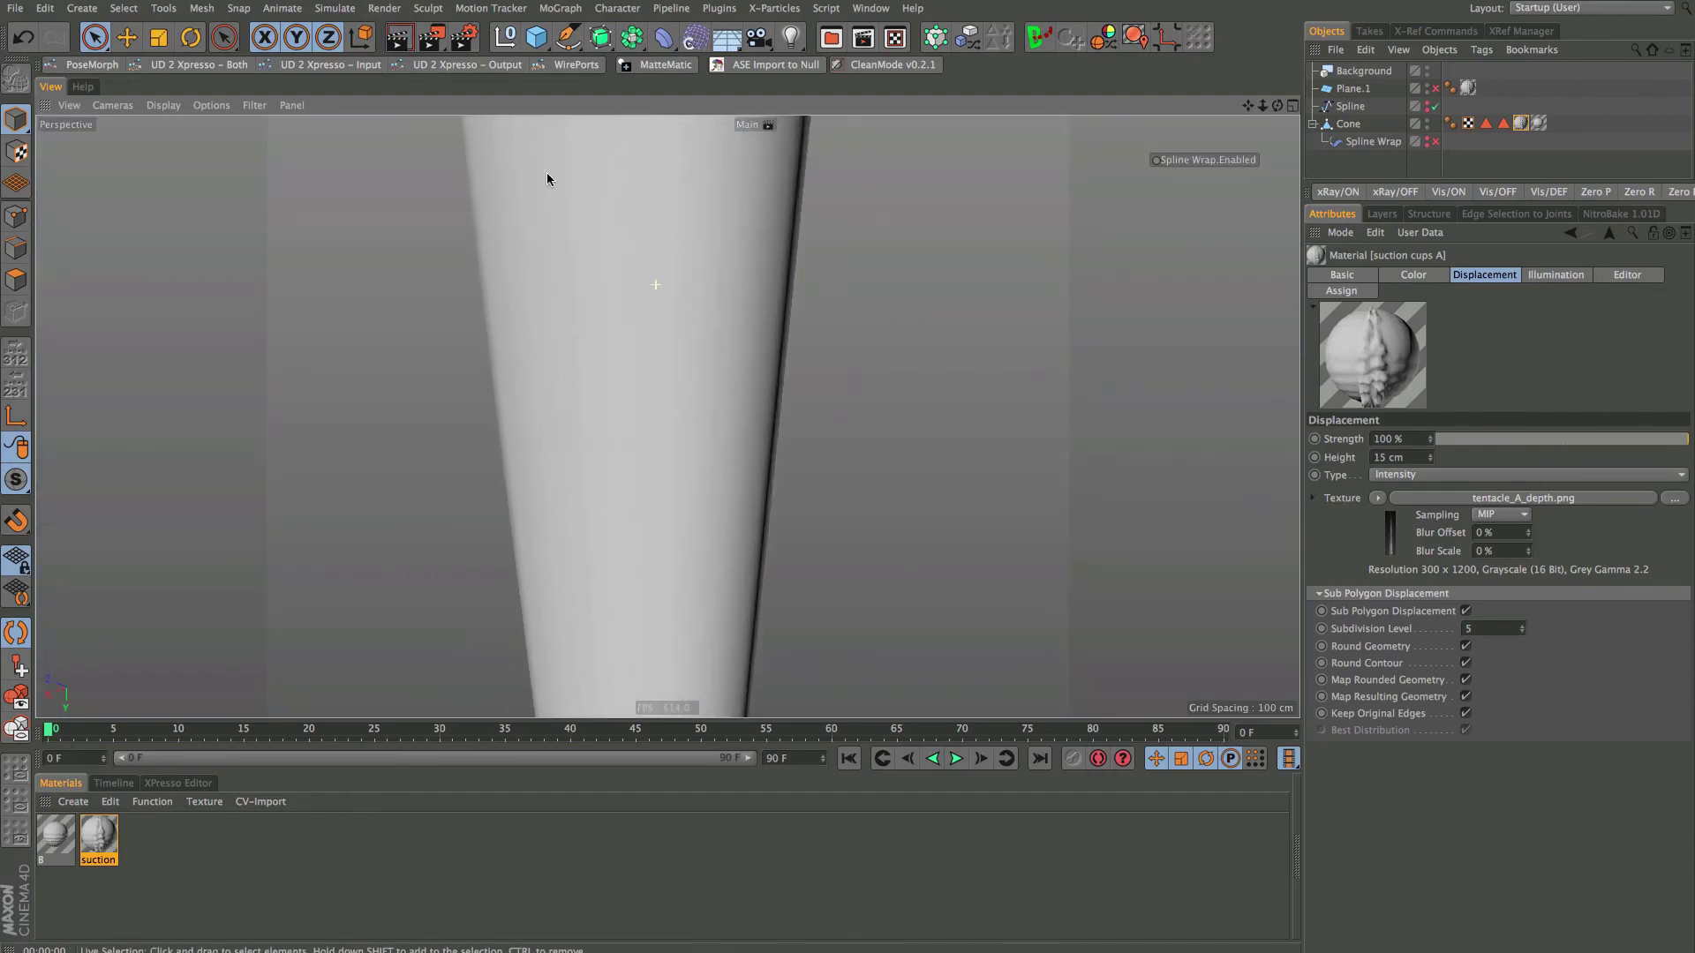
click(399, 37)
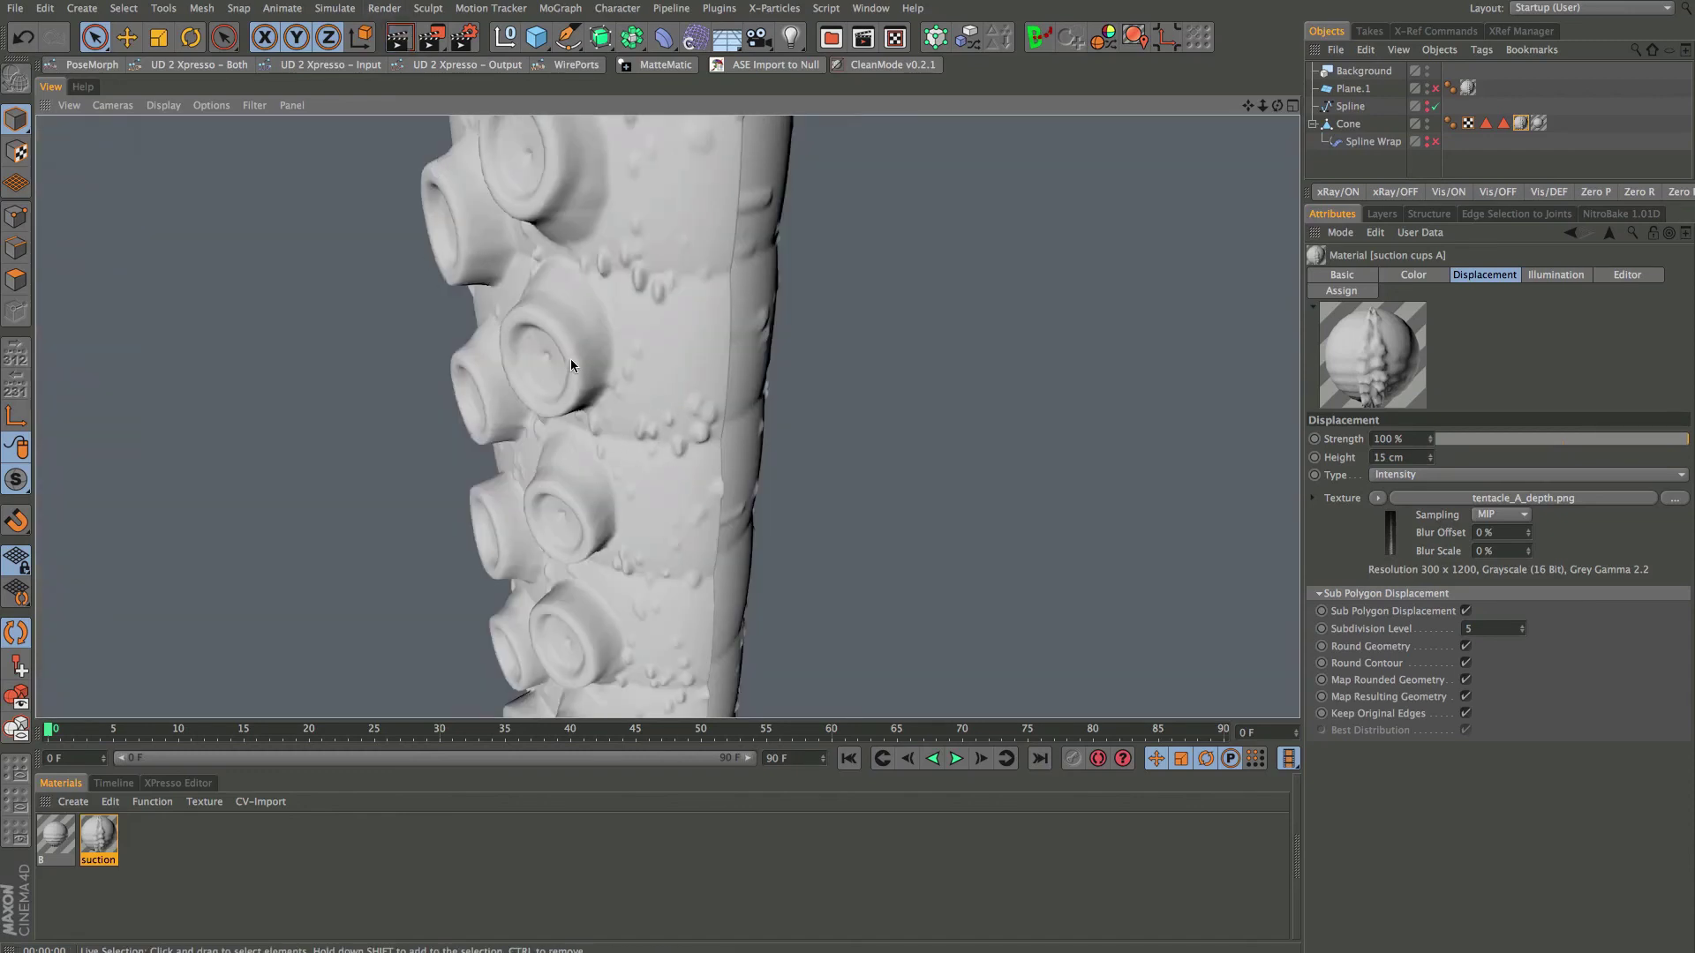
alt+right_drag(538, 365, 563, 347)
click(398, 37)
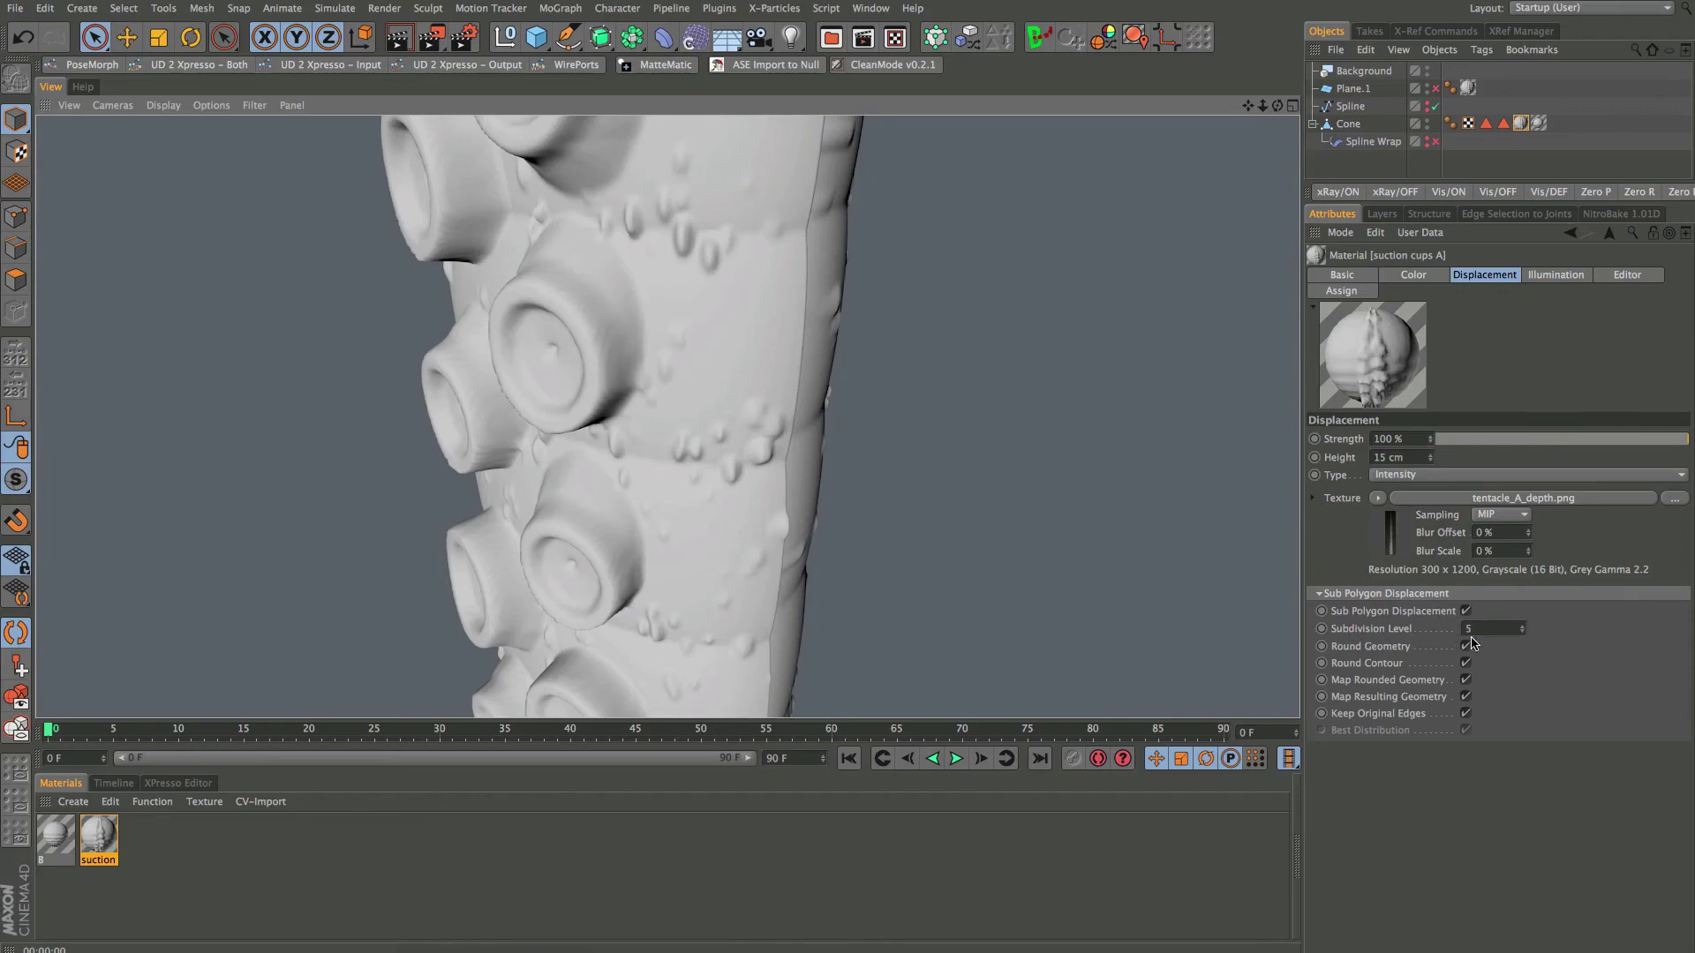
Try a Subdivision Level of 6 for suction cups A, restore it to 5 and render the upper tentacle
click(1523, 627)
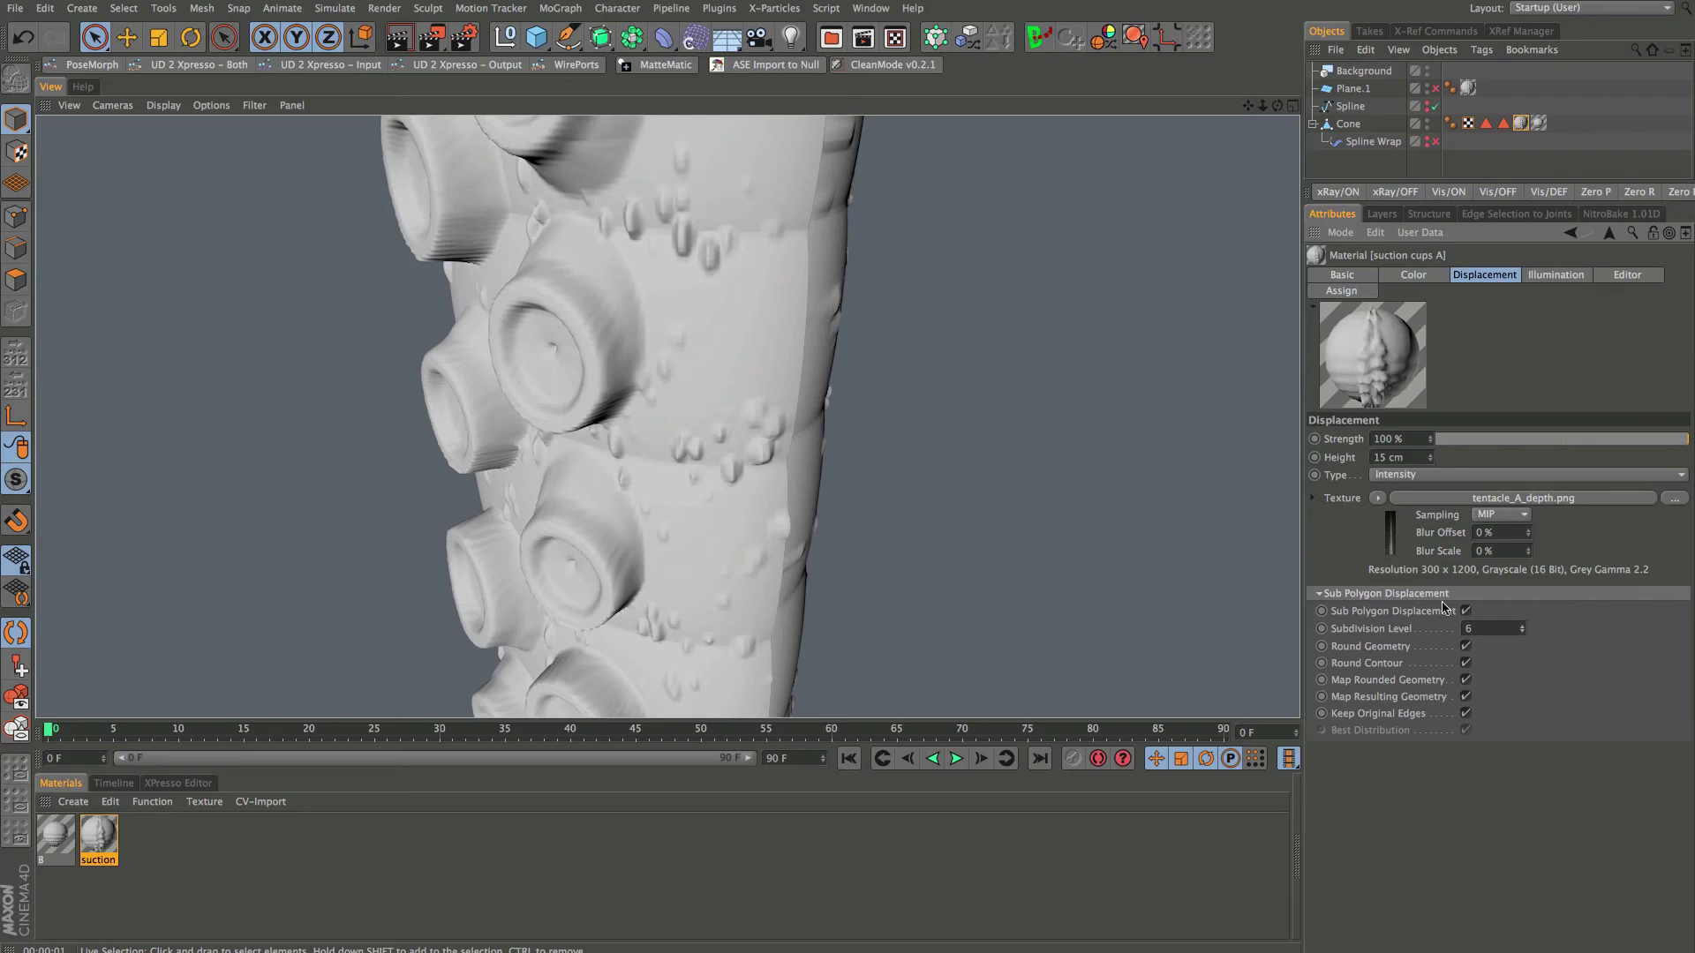
click(1523, 632)
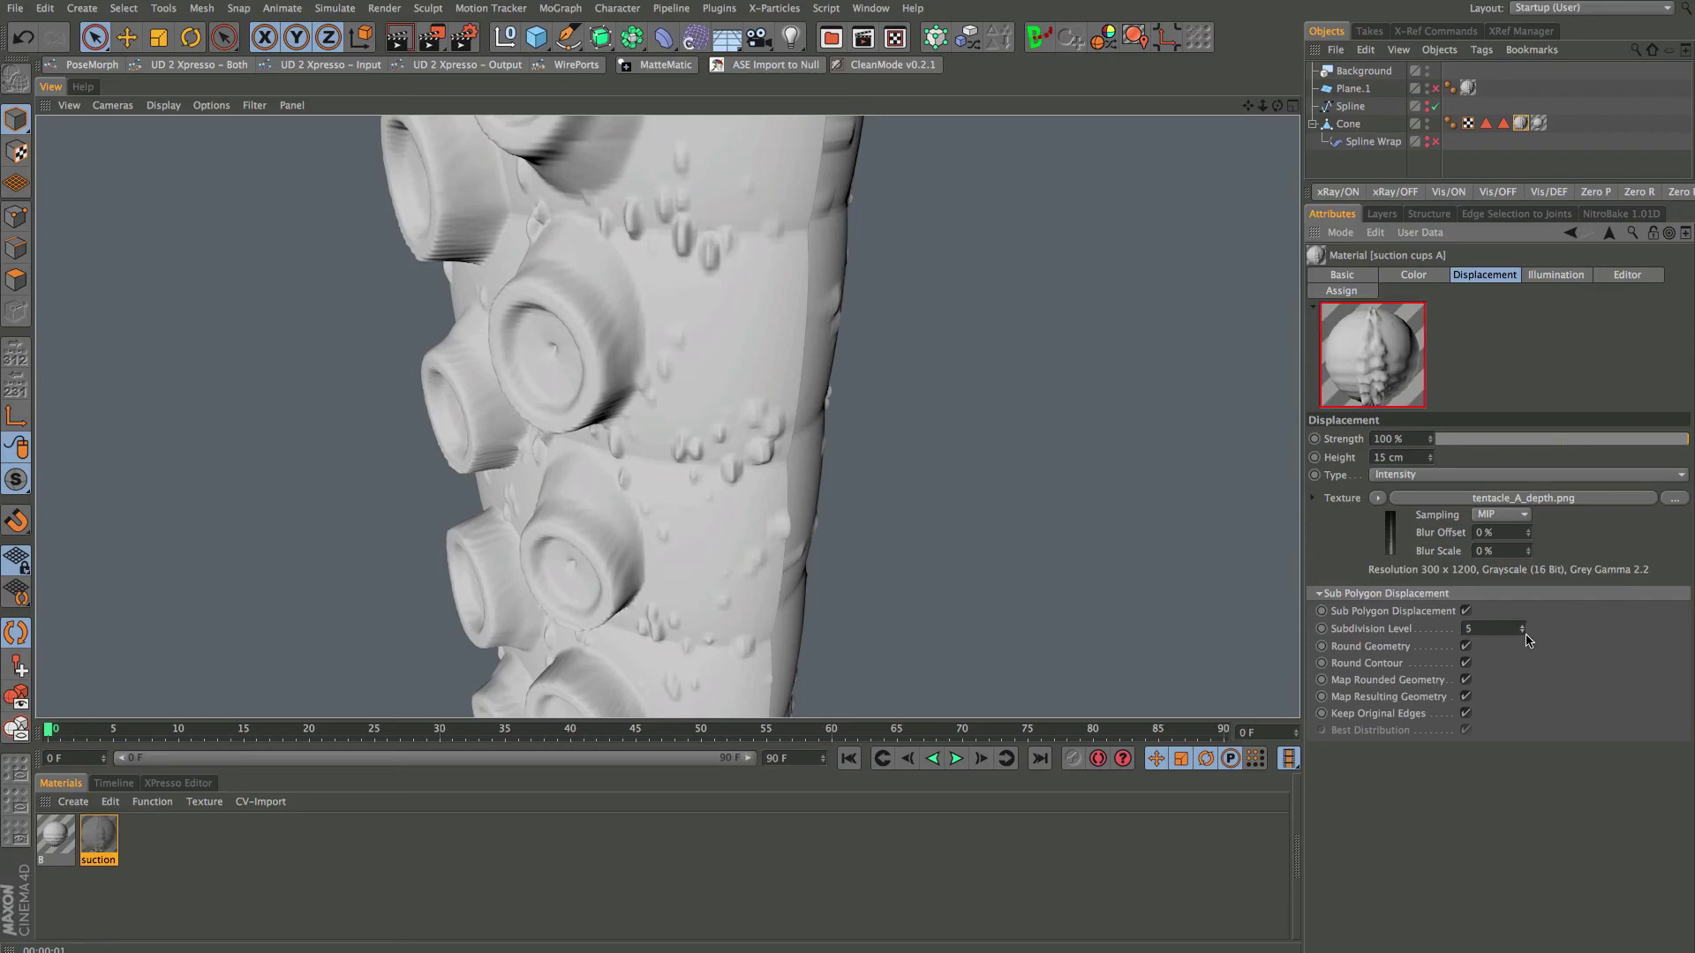
alt+drag(697, 330, 613, 312)
click(400, 38)
key(ctrl+r)
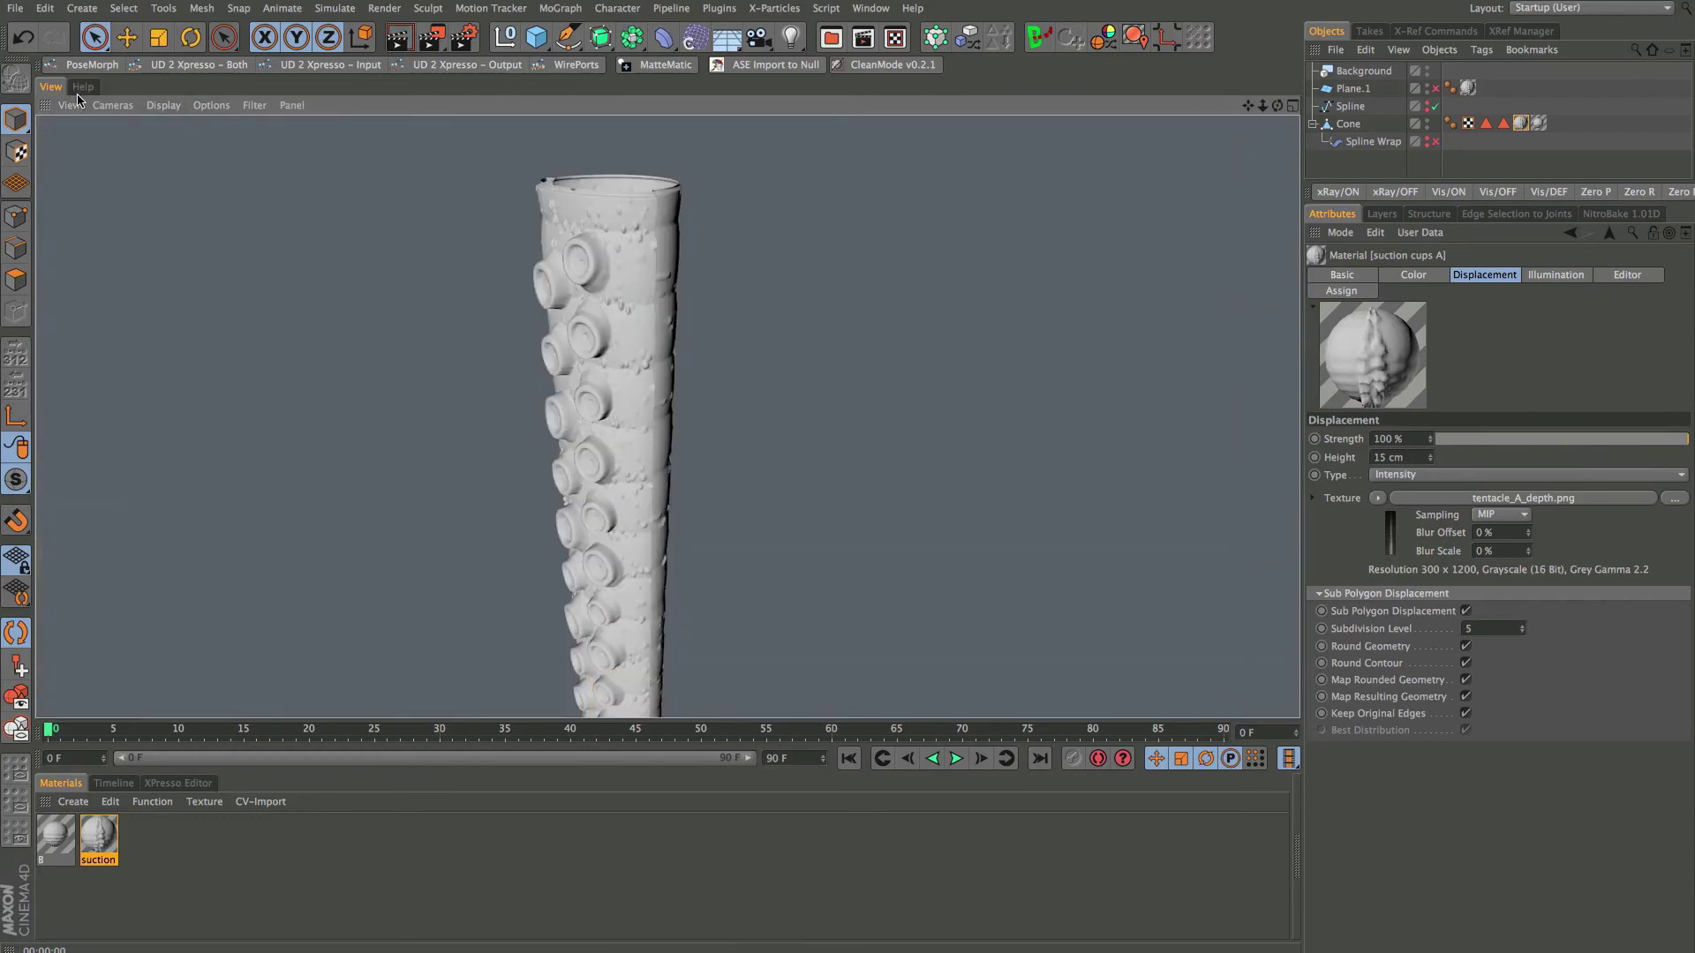
Add the Ambient Occlusion effect to the render settings and render the Cone with it
click(464, 37)
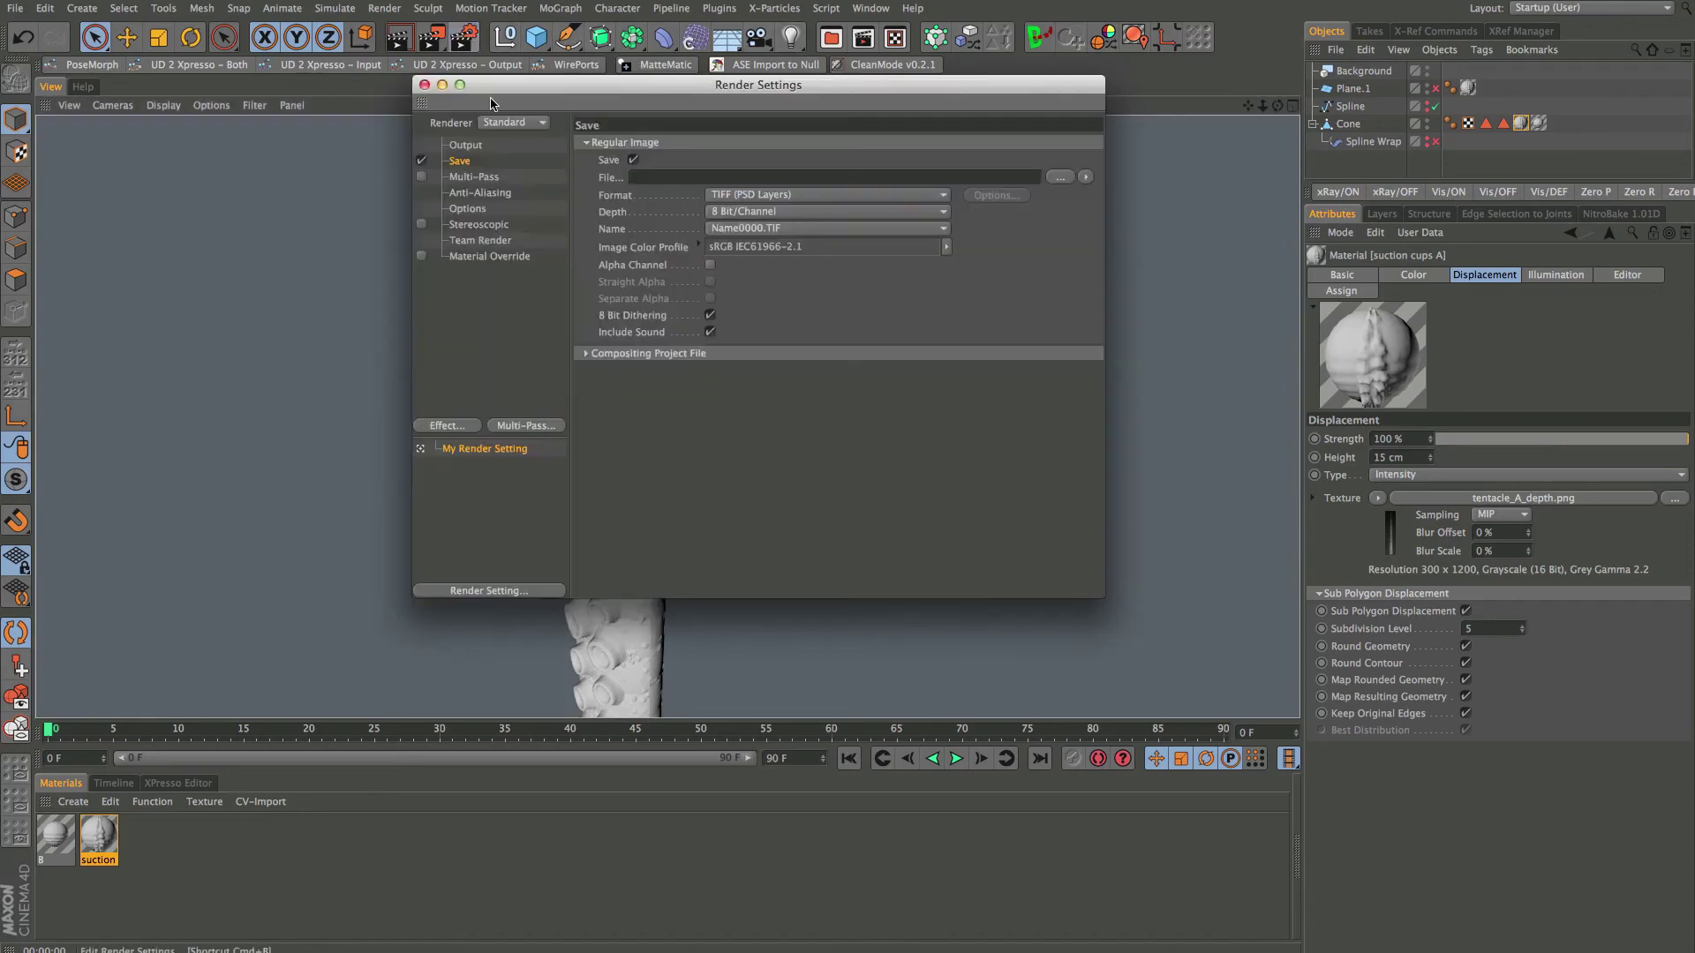
click(440, 425)
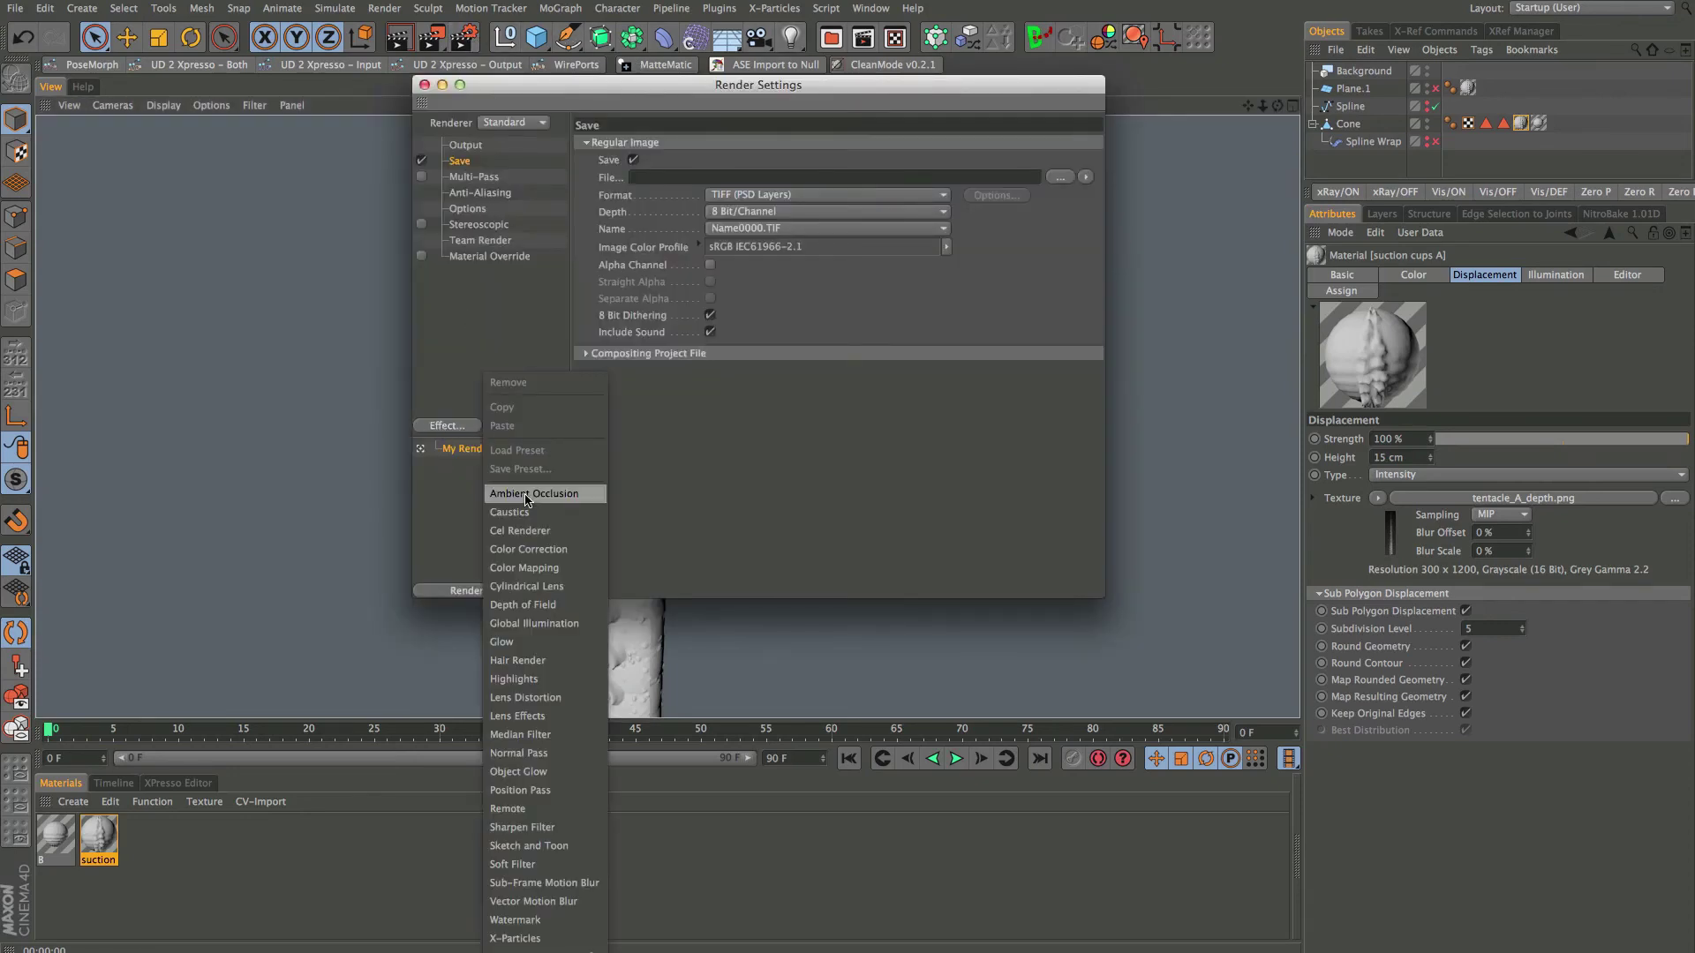
click(529, 594)
click(424, 85)
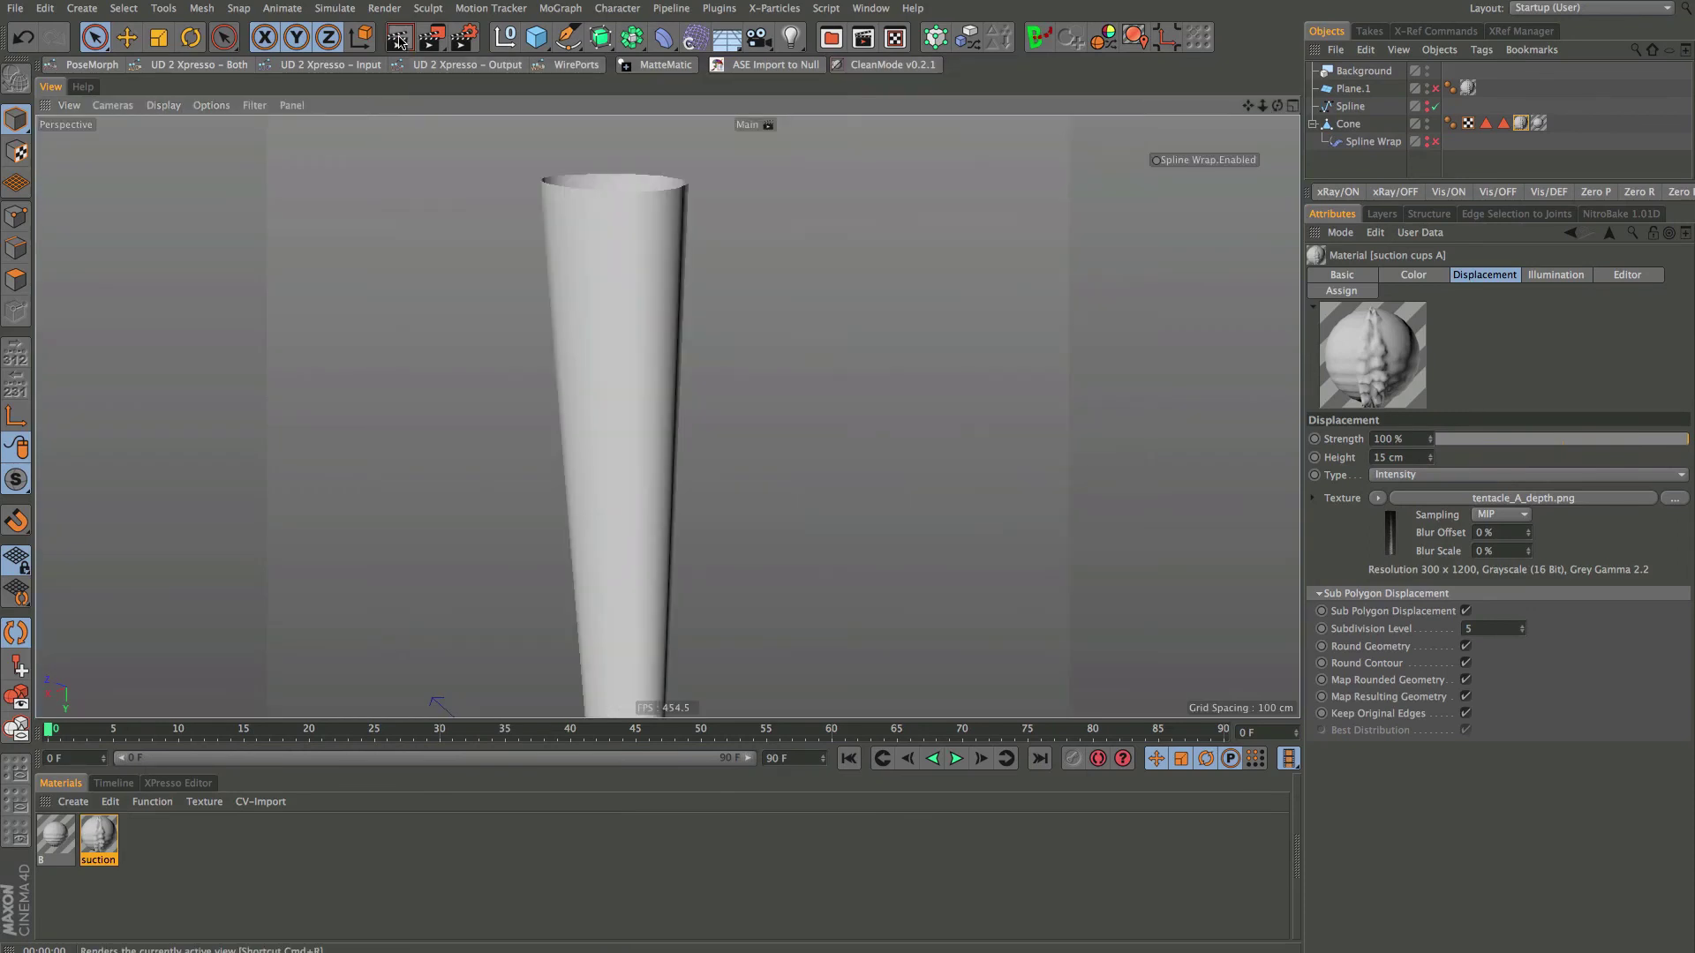
key(alt+r)
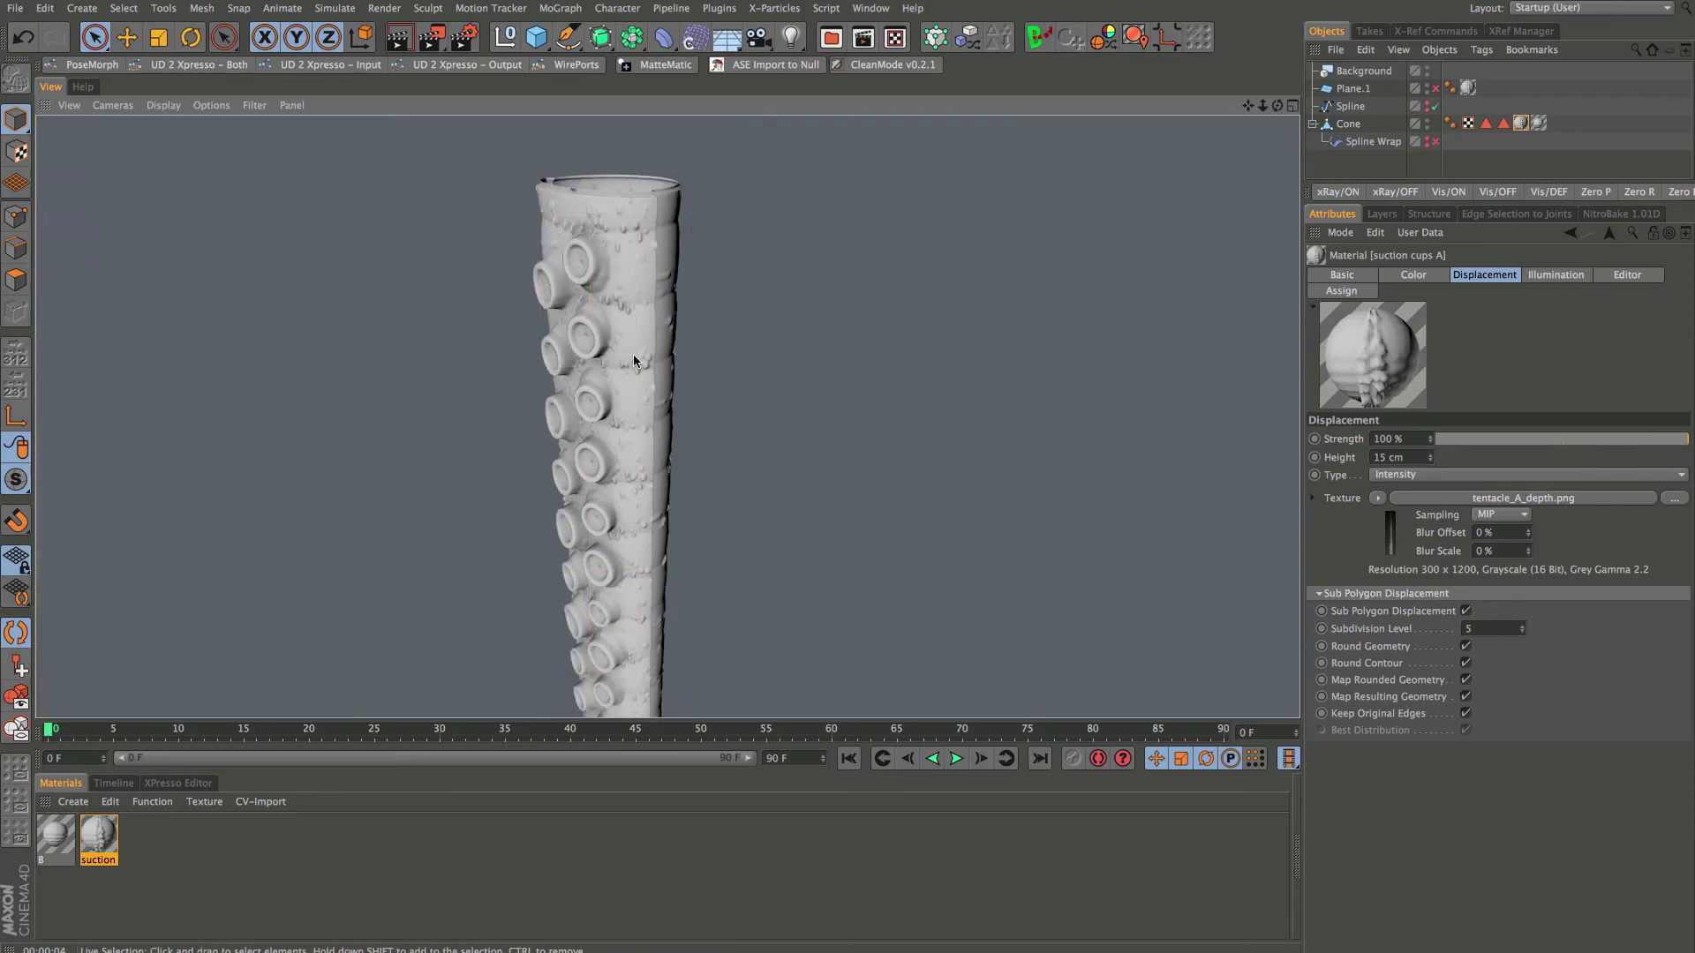
Match the B material's displacement to suction cups A with a Height of 15 cm and a Subdivision Level of 5
alt+drag(674, 409, 613, 368)
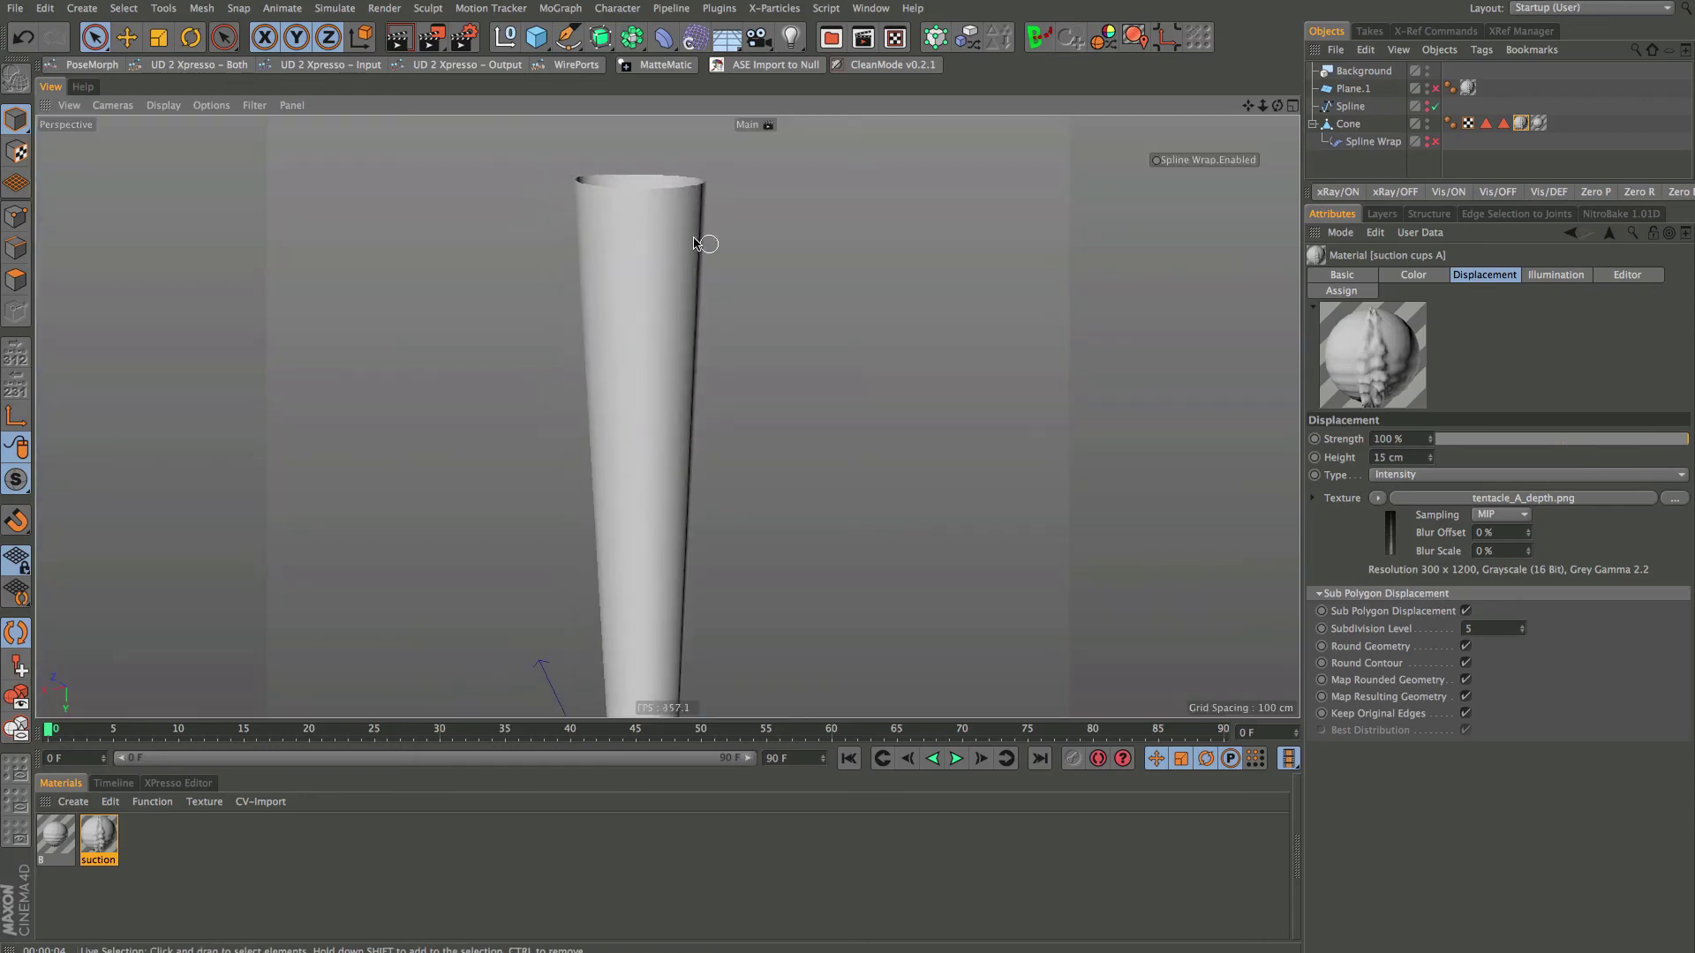
click(1538, 123)
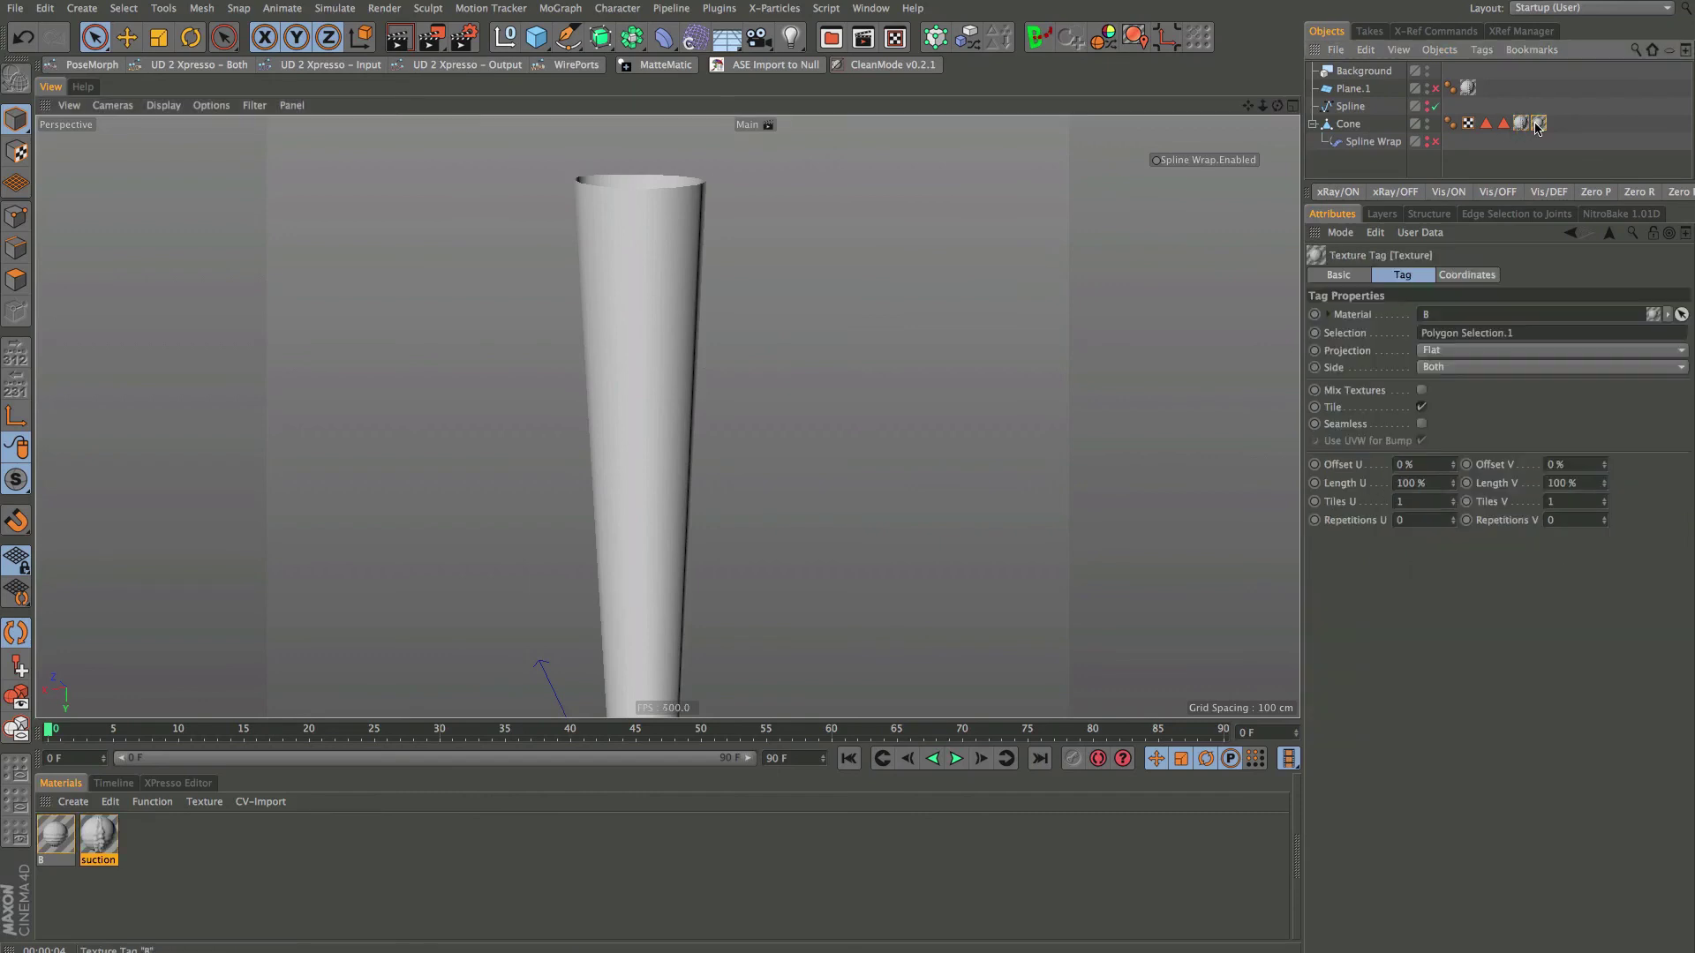
double_click(1537, 124)
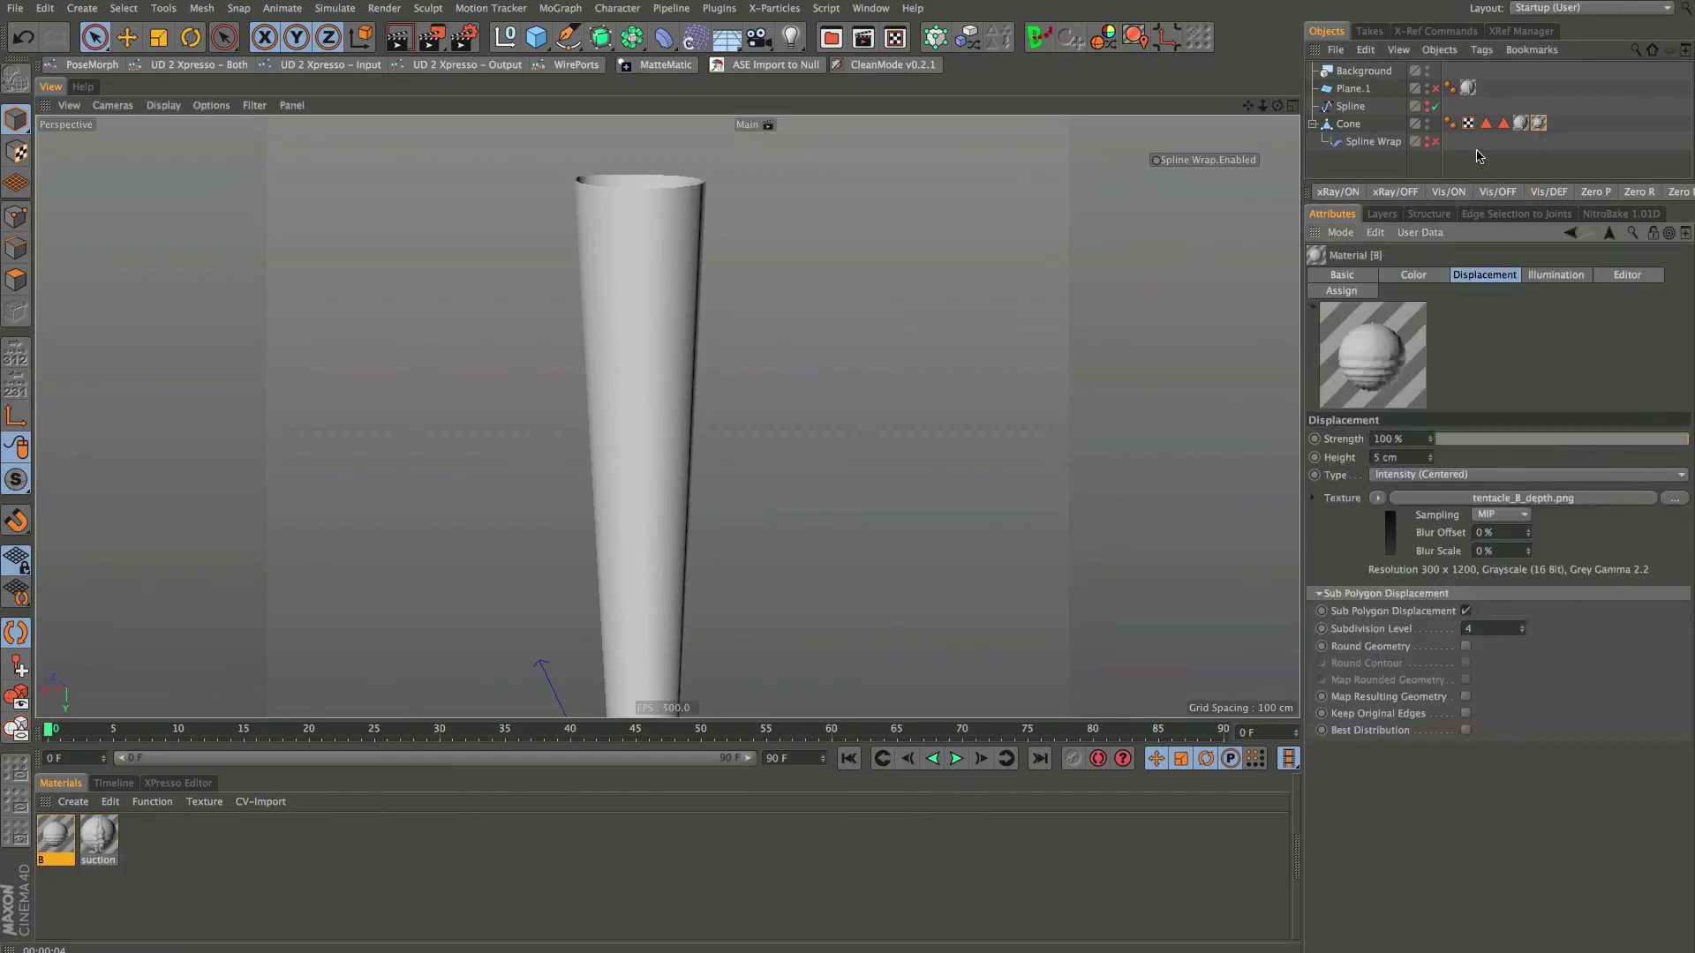
double_click(1520, 124)
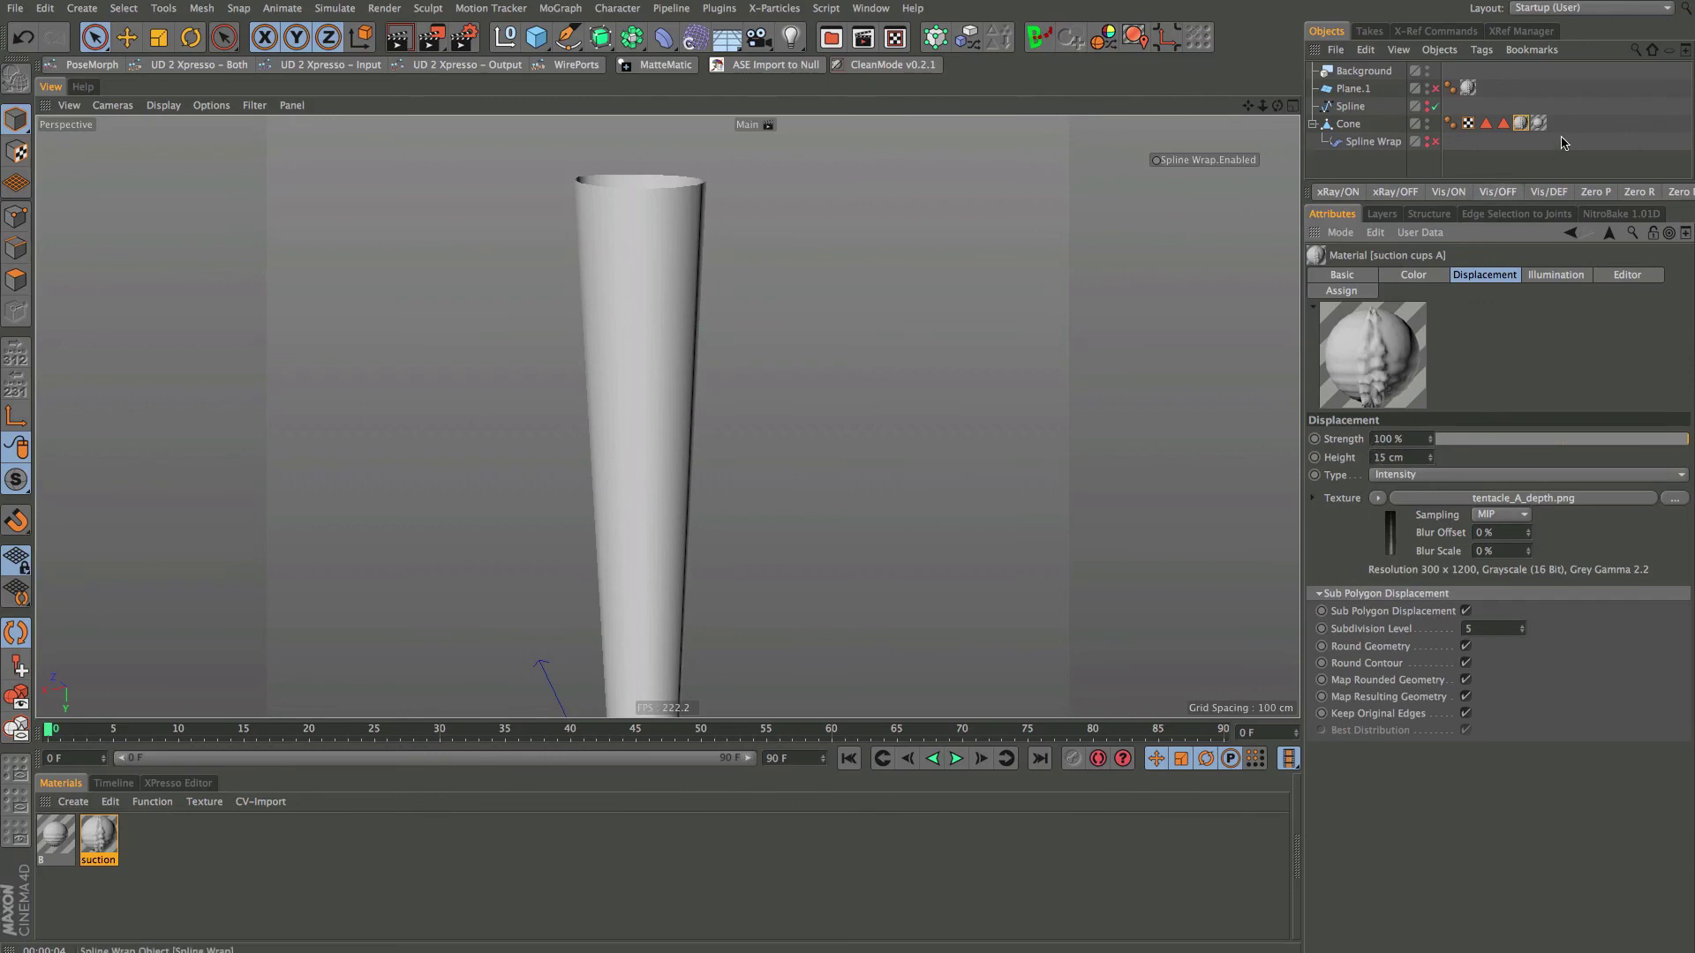
double_click(1539, 124)
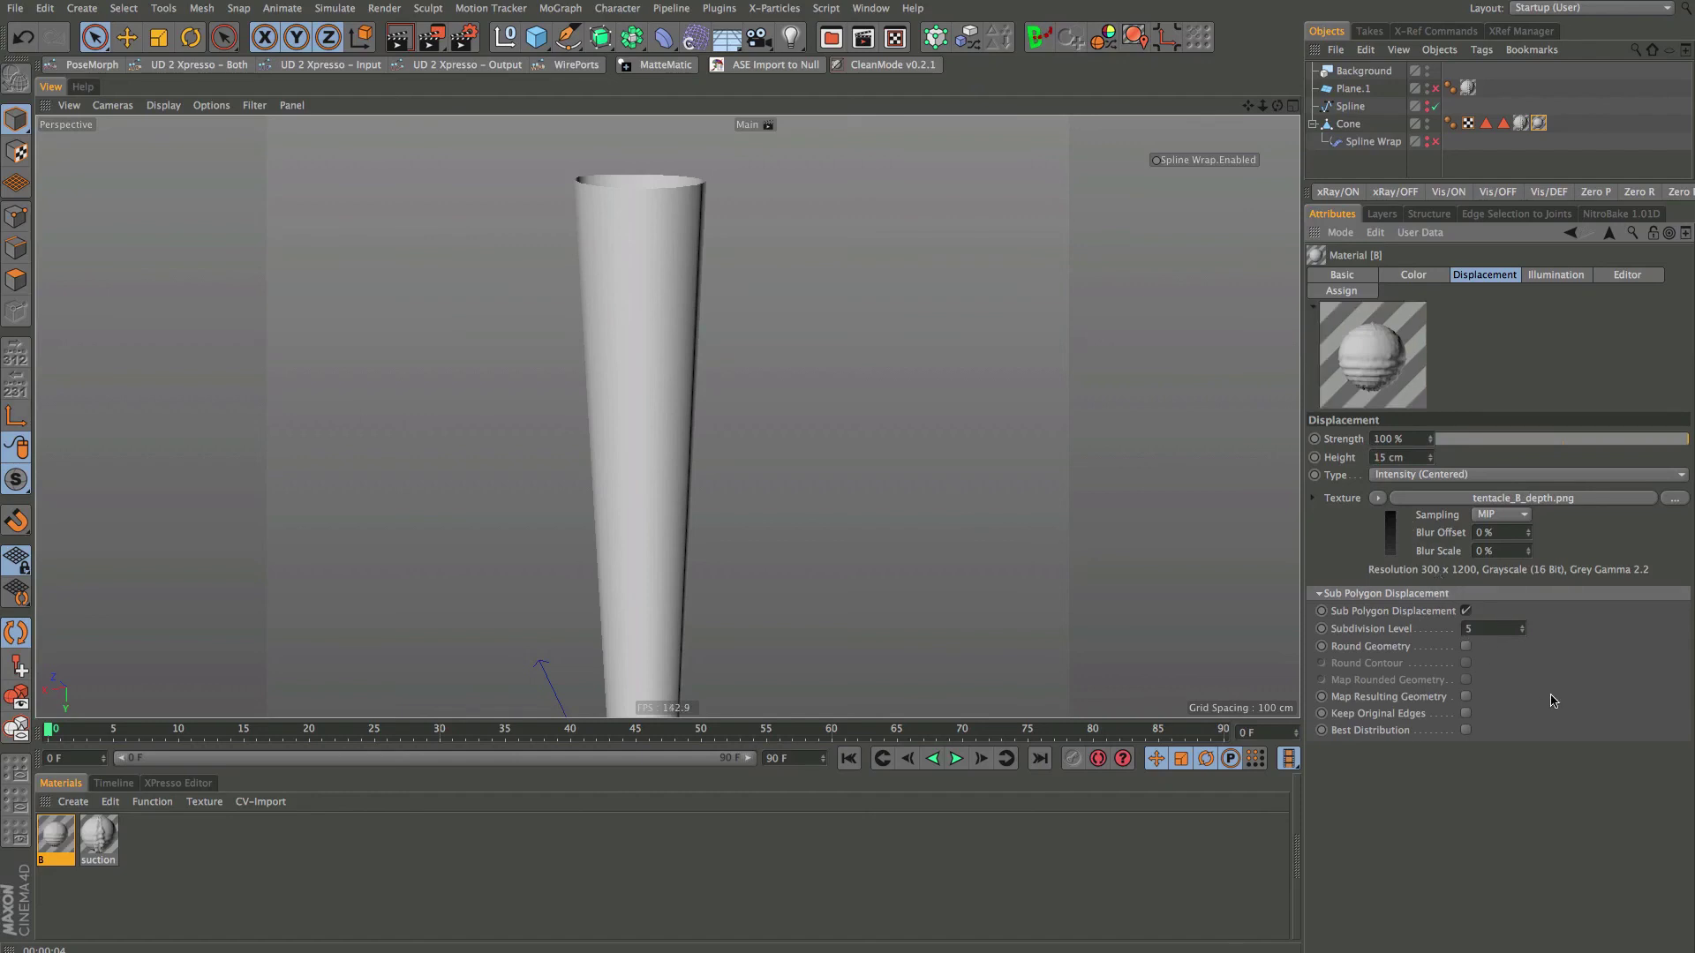
Enable Round Geometry, Round Contour, Map Rounded Geometry, Map Resulting Geometry and Keep Original Edges for the B material's displacement
click(1465, 646)
click(1465, 663)
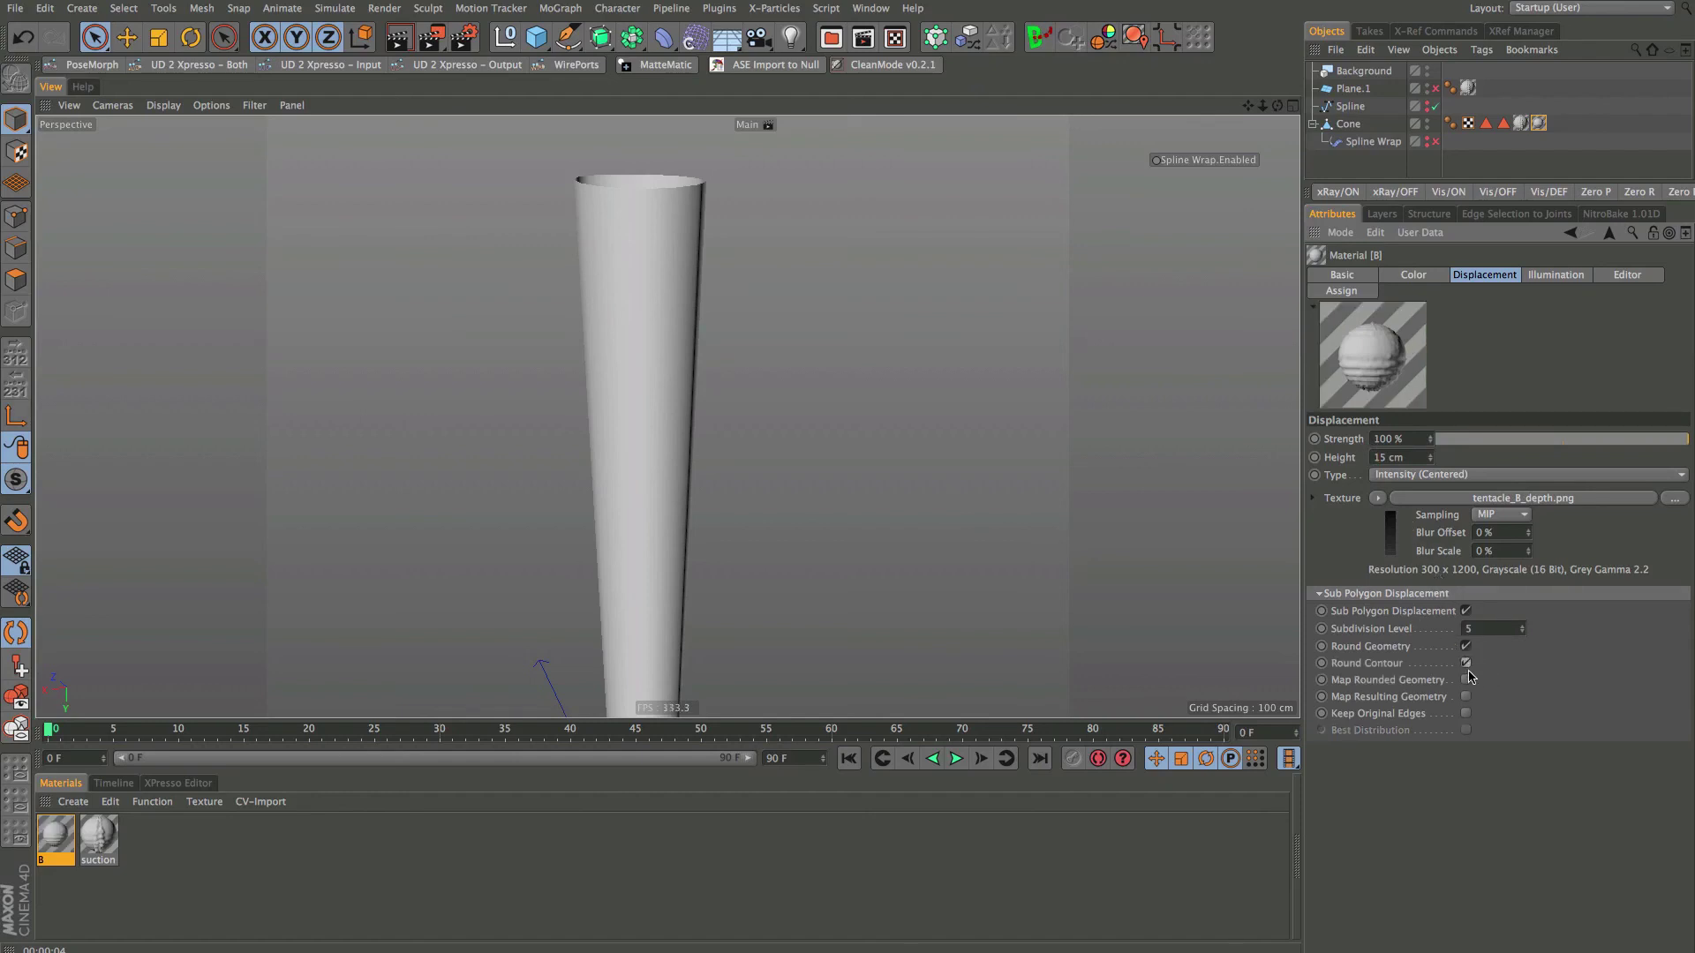
click(1466, 679)
click(1465, 697)
click(1465, 713)
Change the B material's displacement Type to Intensity and render the Cone
click(1430, 475)
click(1424, 492)
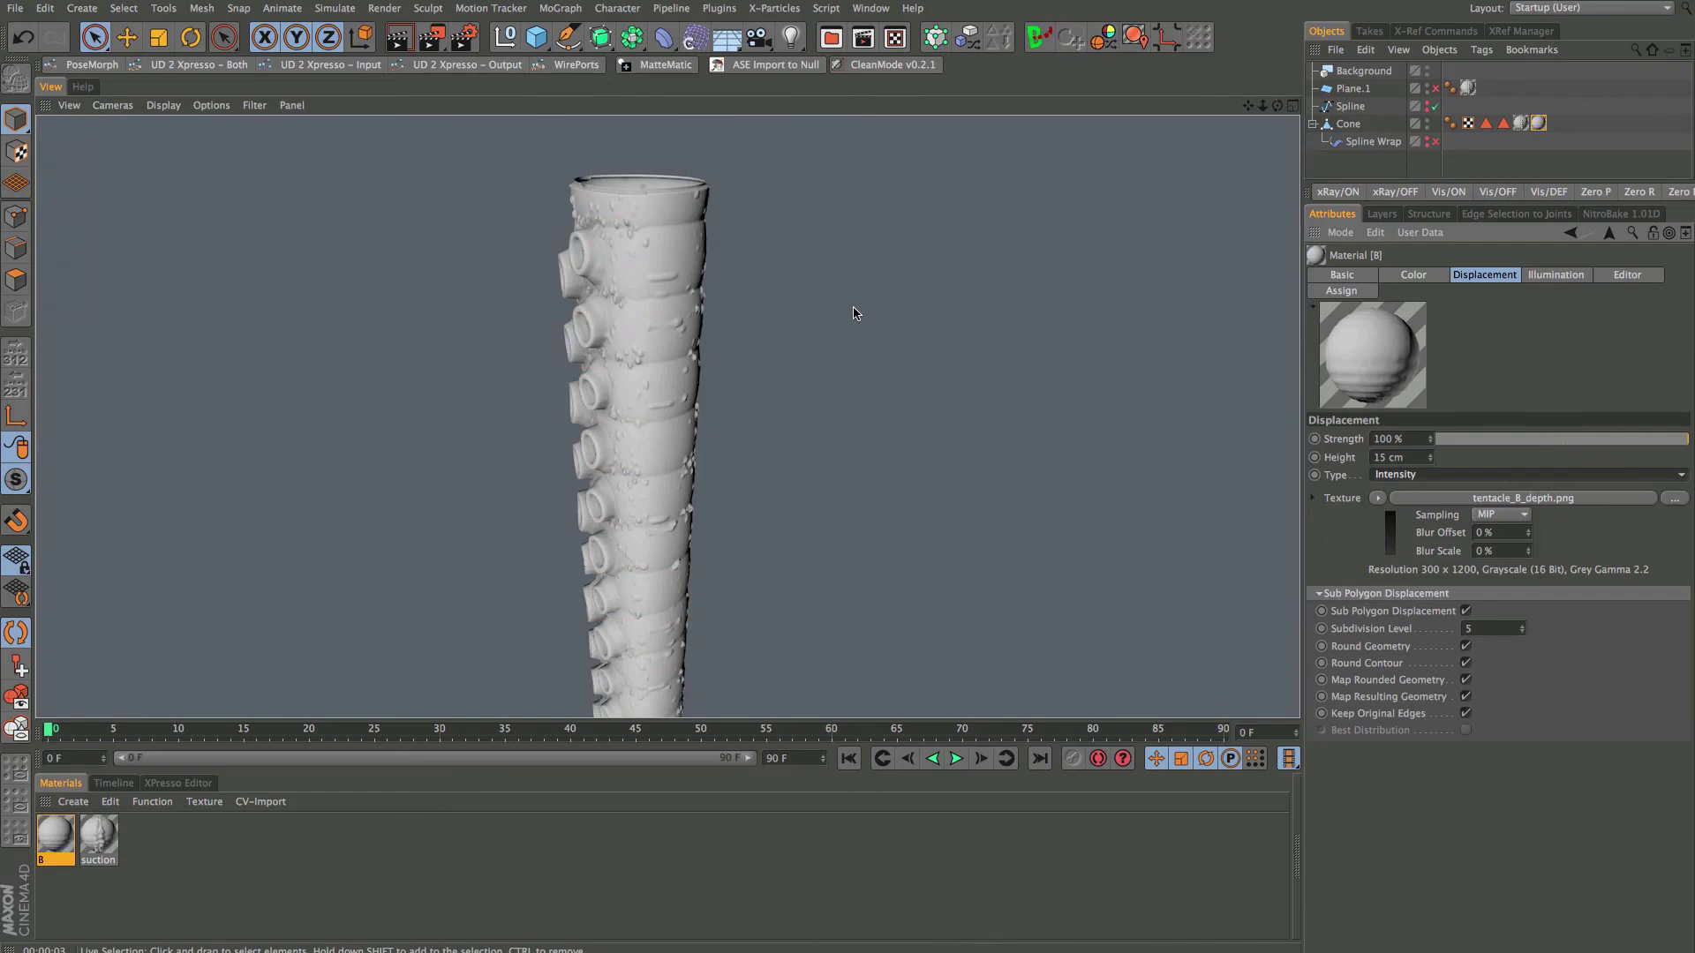
alt+right_drag(682, 415, 740, 394)
alt+drag(654, 427, 621, 427)
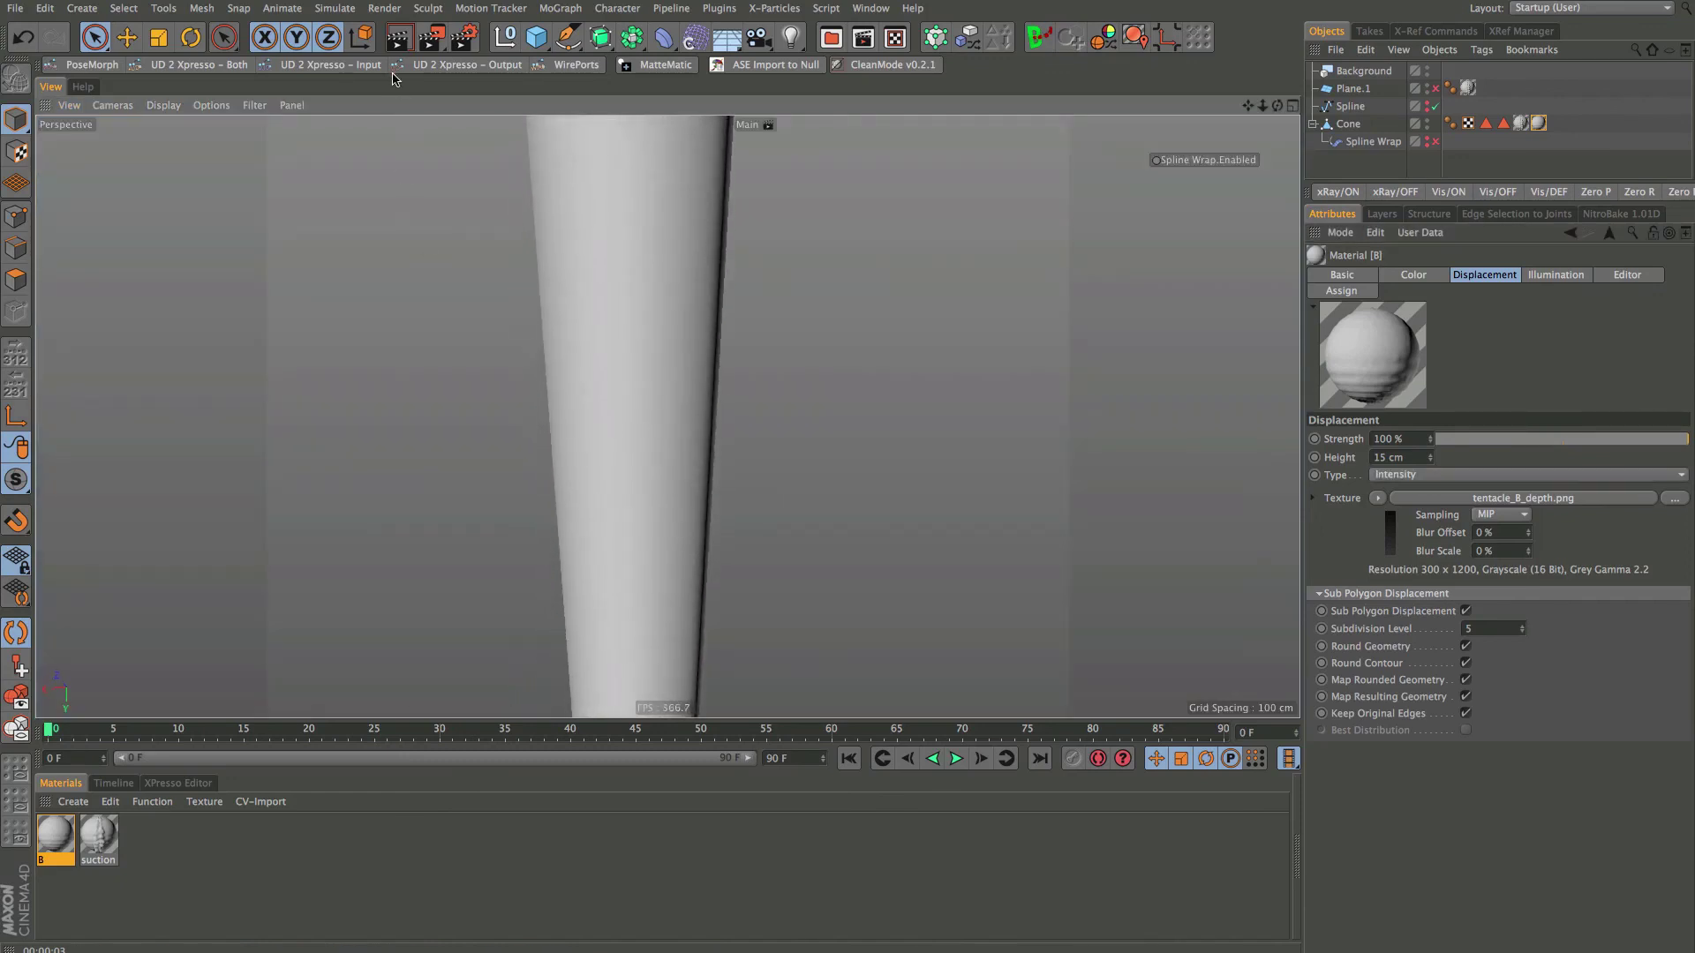
Render a close-up of the straight Cone and check the tag properties of its suction cups A texture
alt+drag(678, 311, 733, 296)
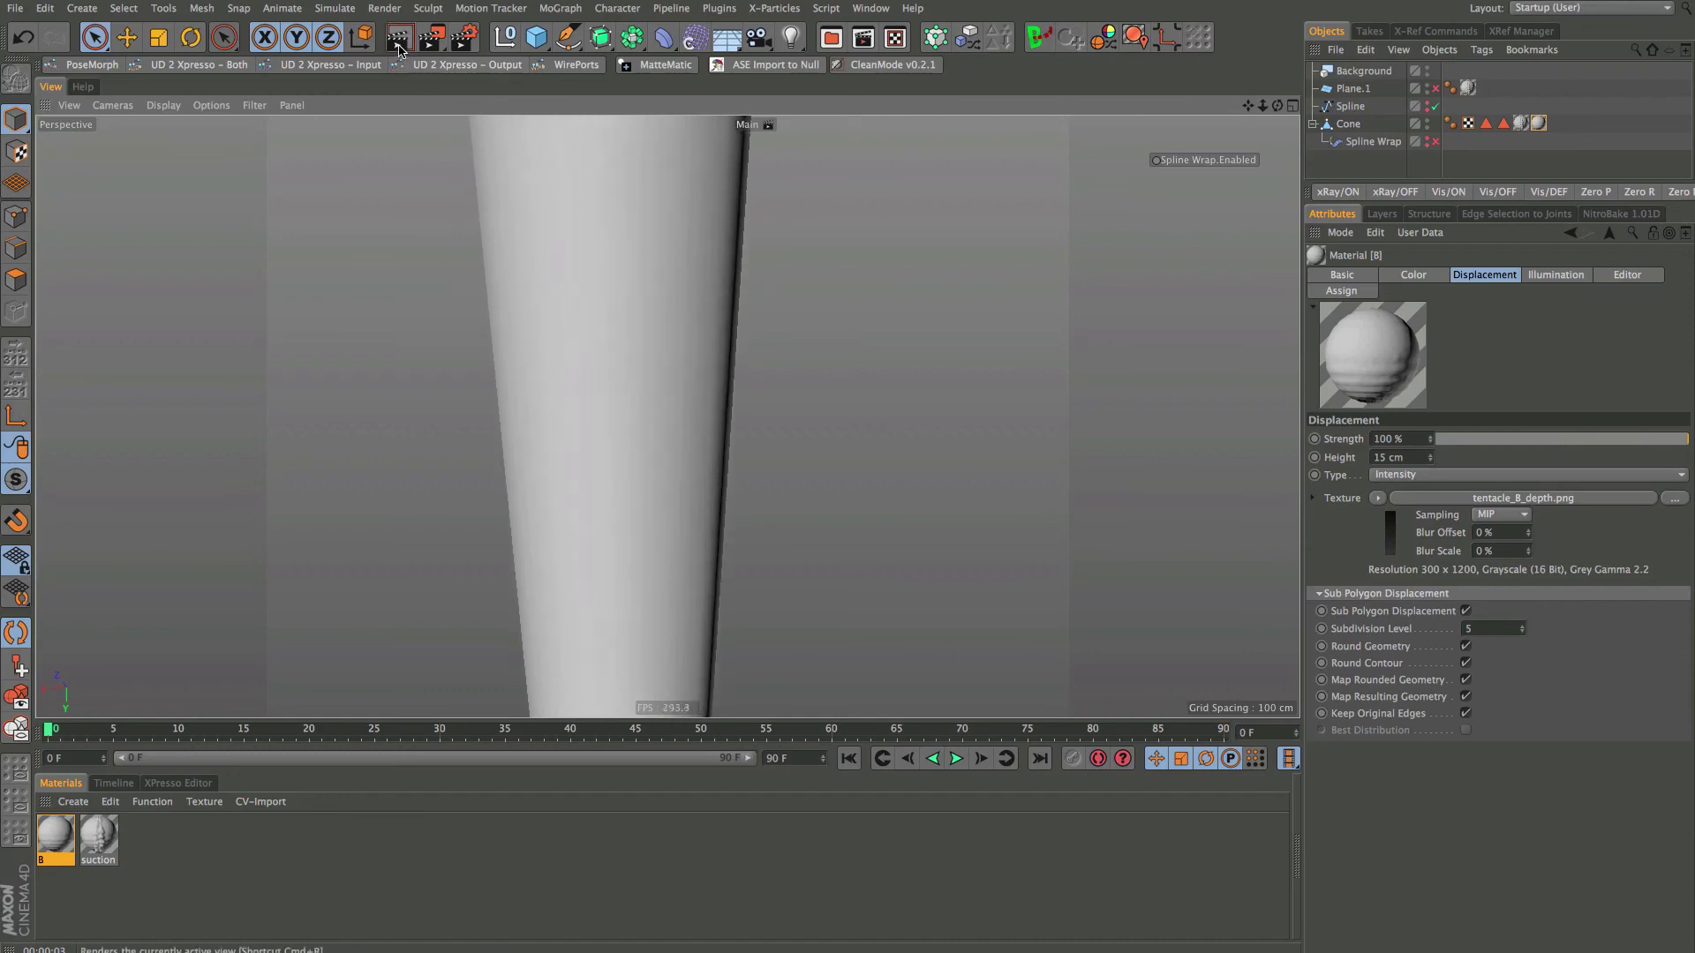
key(ctrl+r)
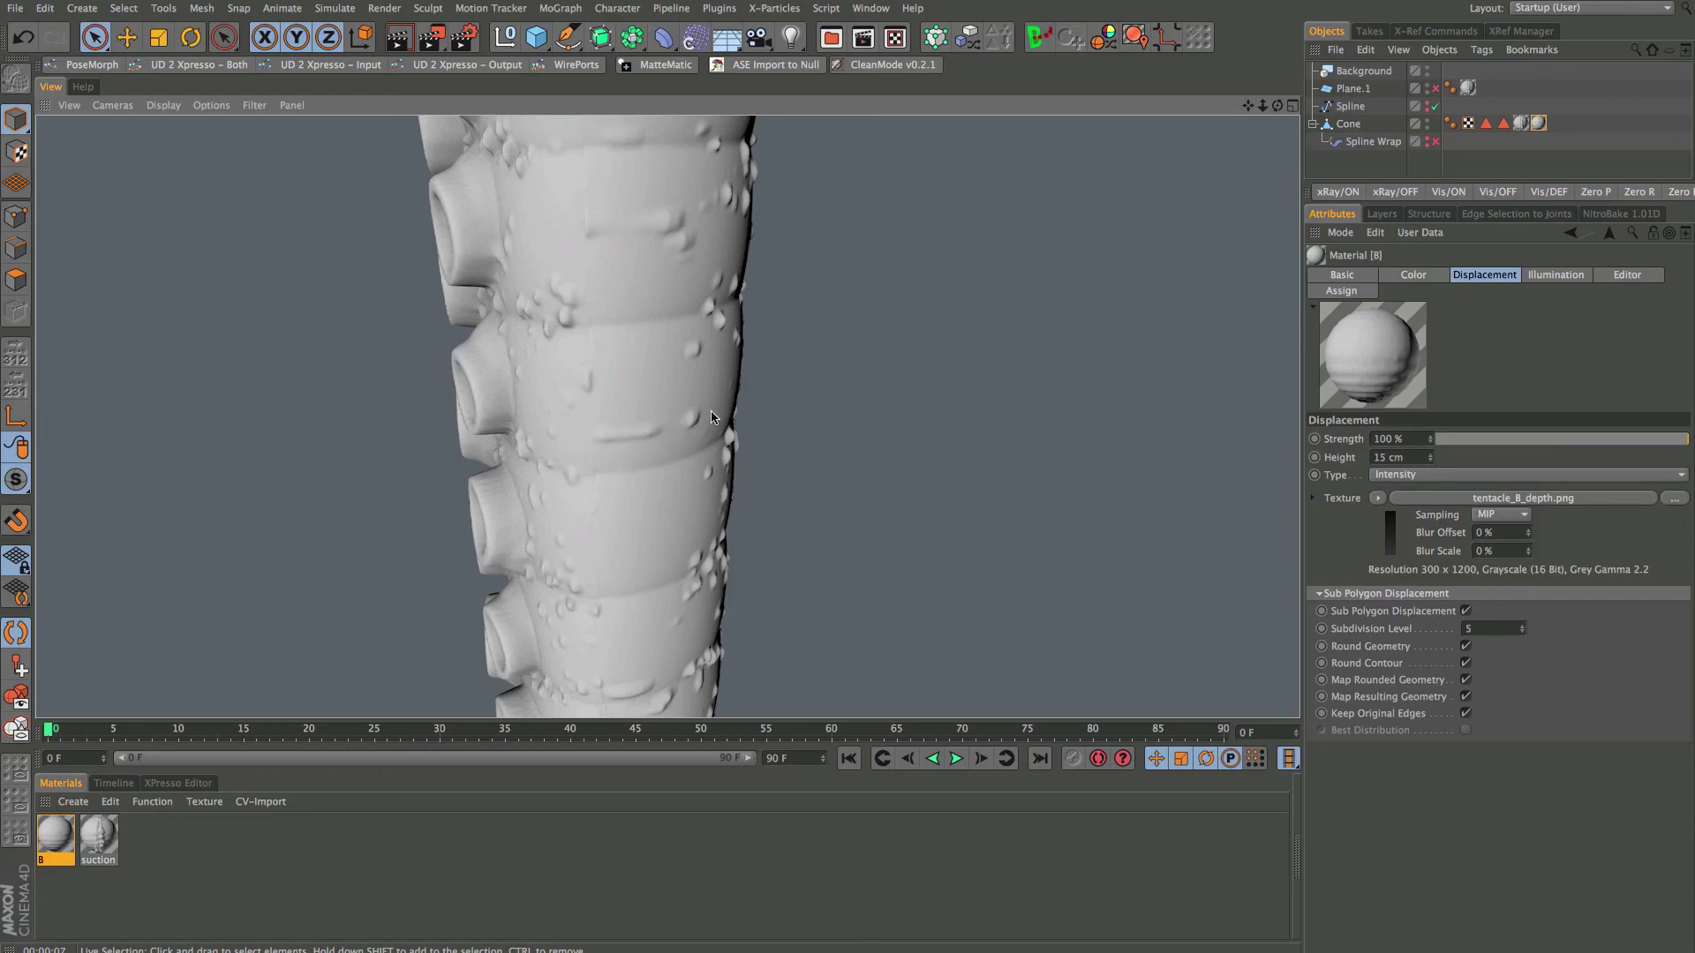
click(1521, 124)
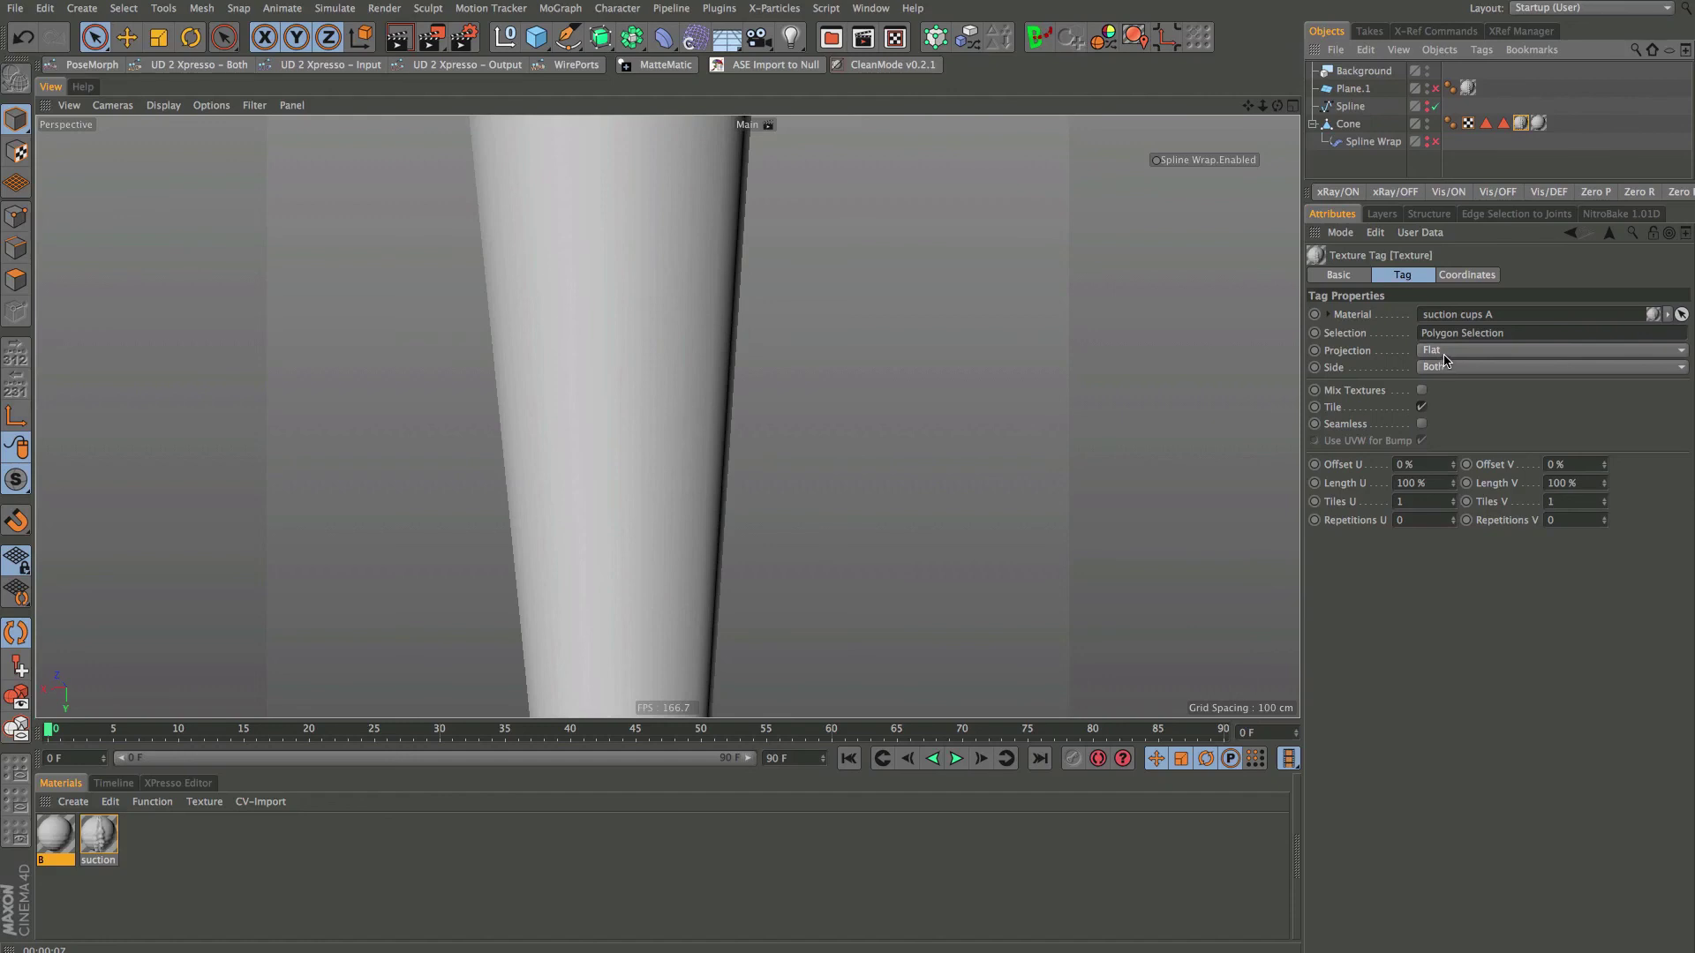
click(400, 38)
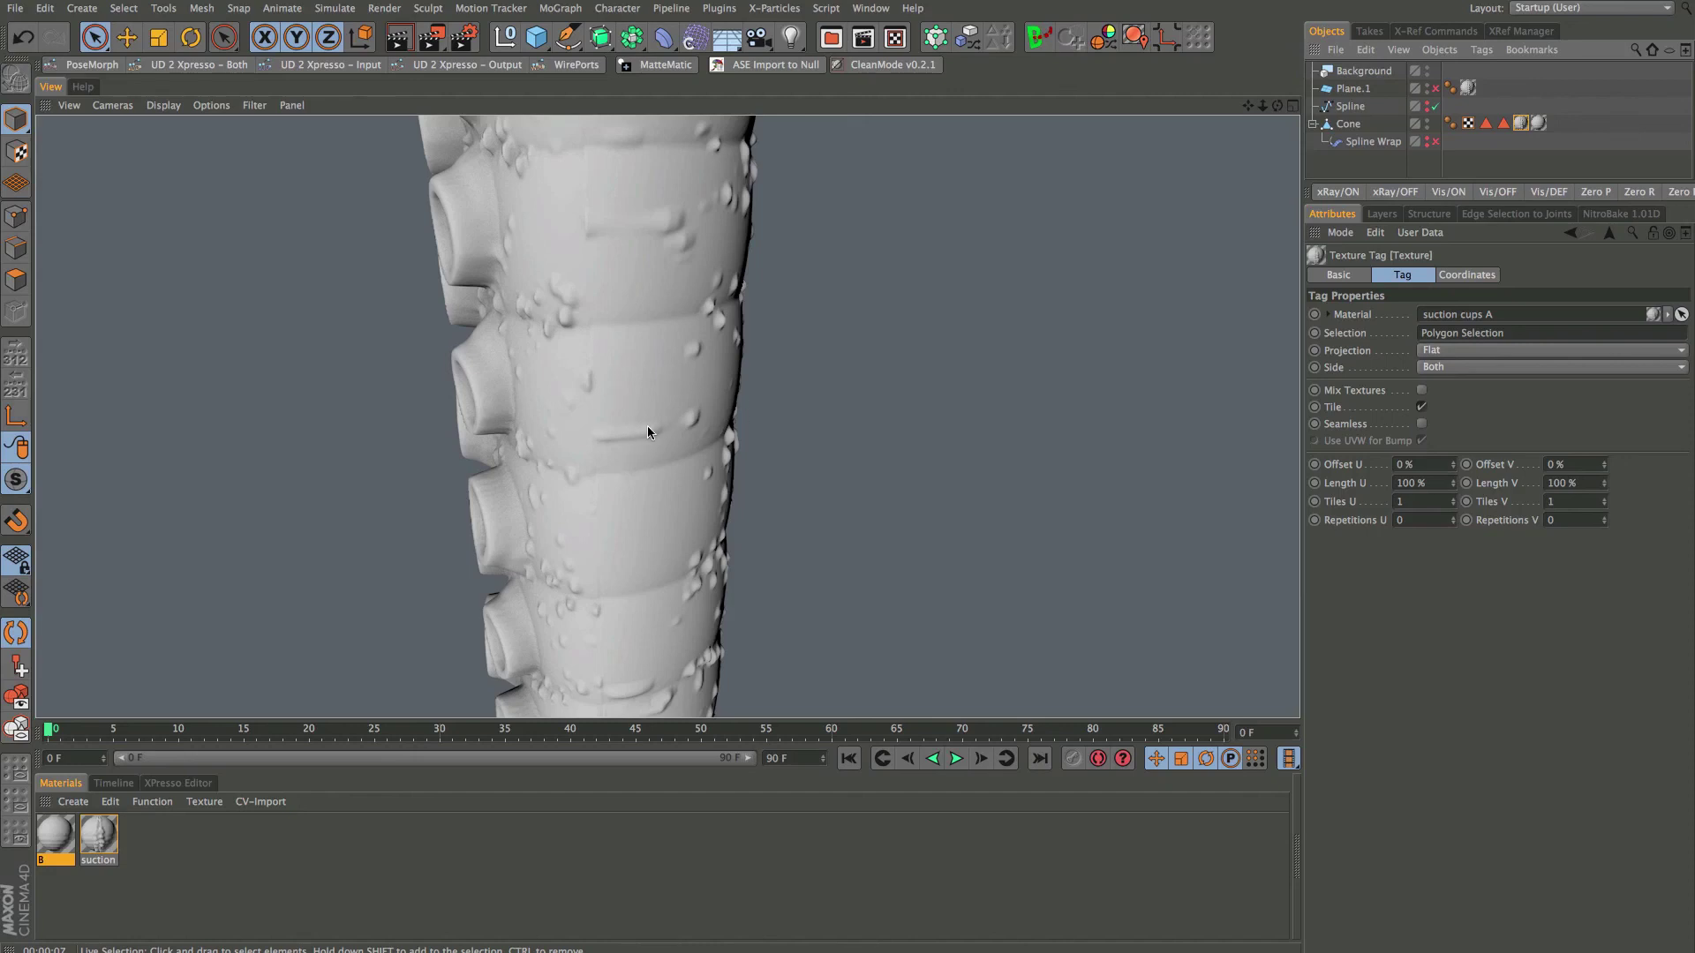
Test-render the Cone with the Spline Wrap temporarily enabled, and disable the Spline Wrap again
right_click(696, 416)
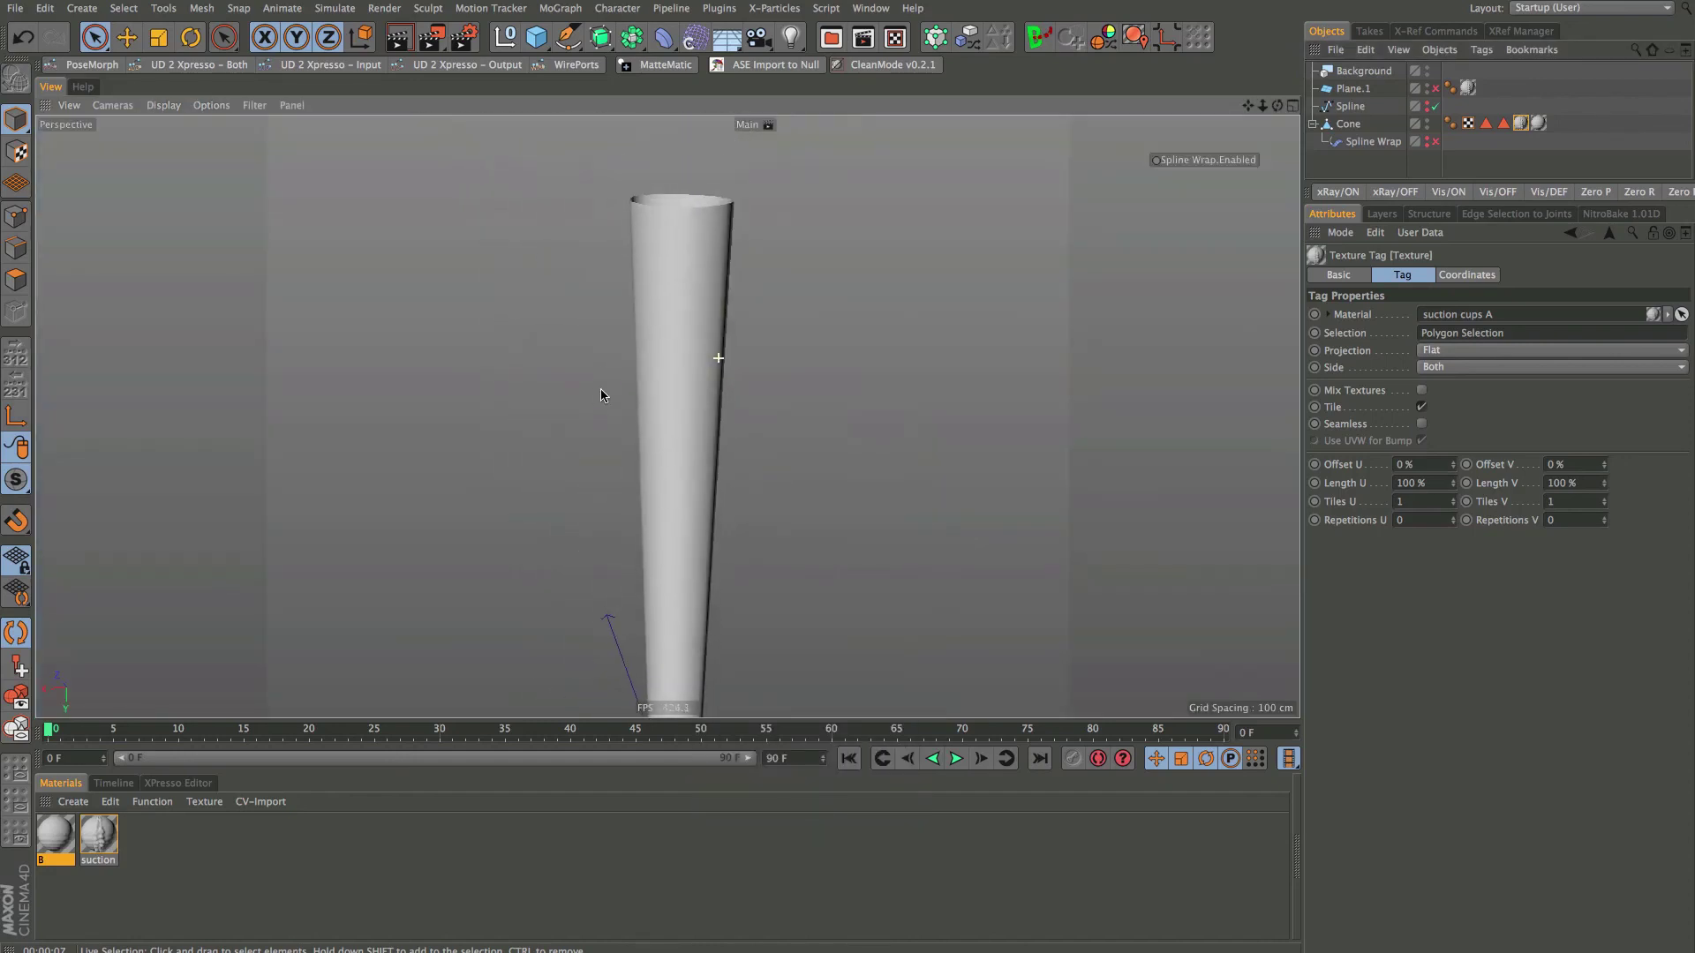
alt+drag(601, 394, 694, 369)
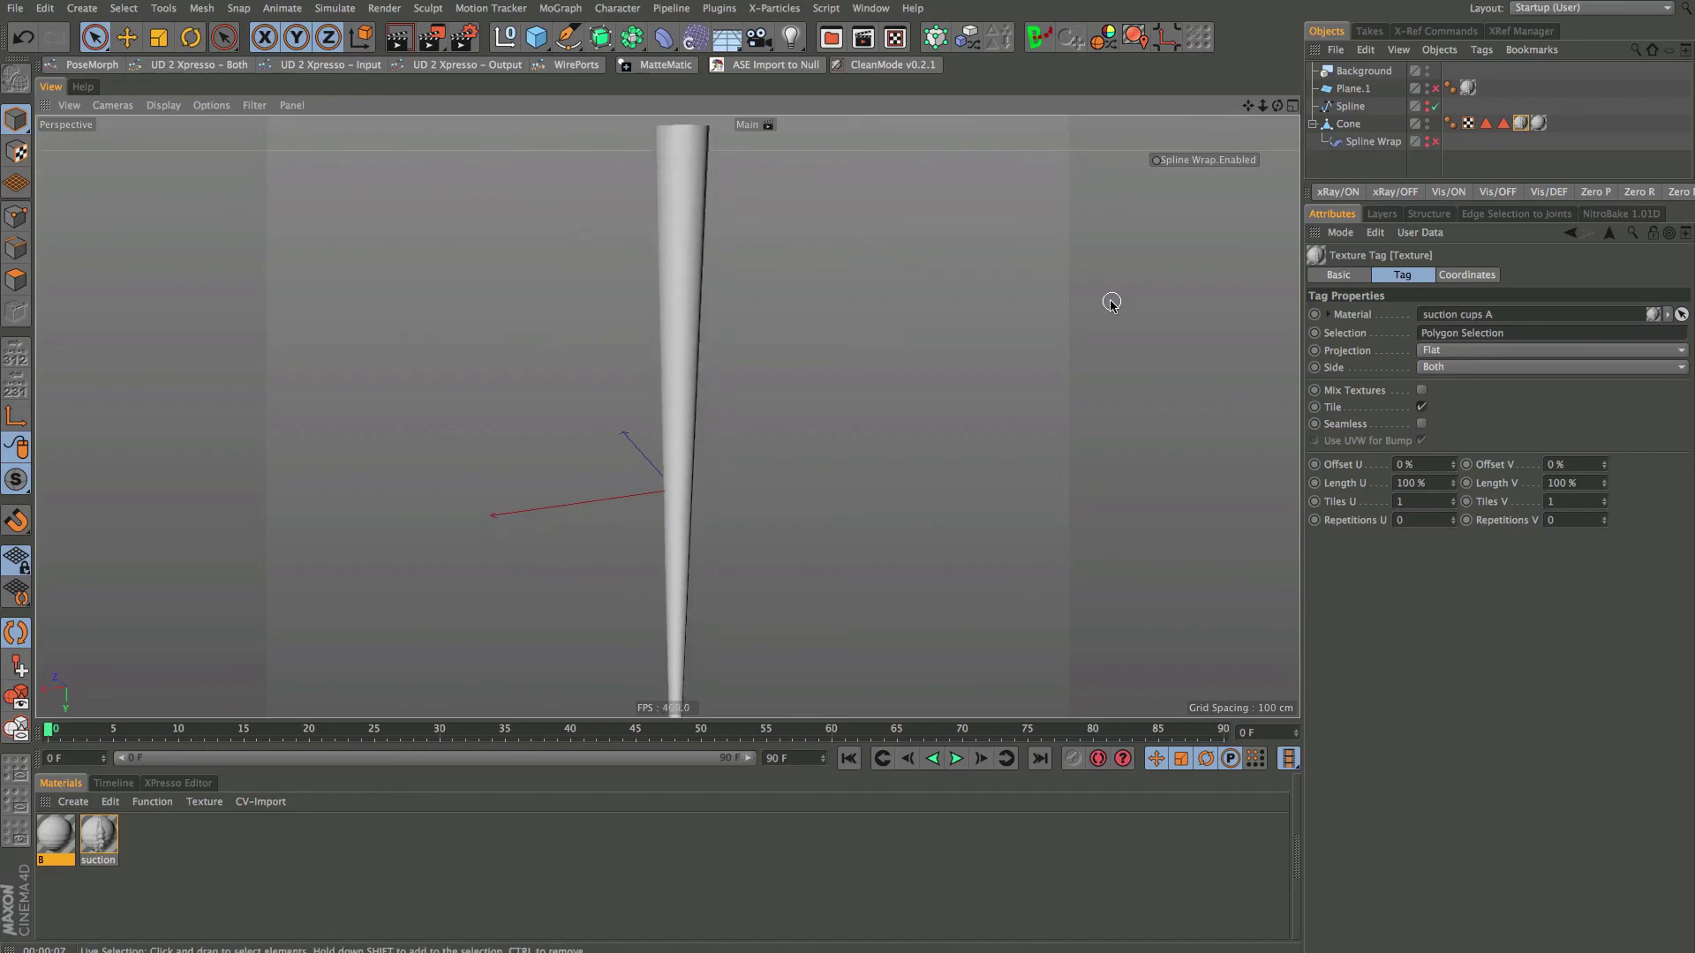
click(1435, 142)
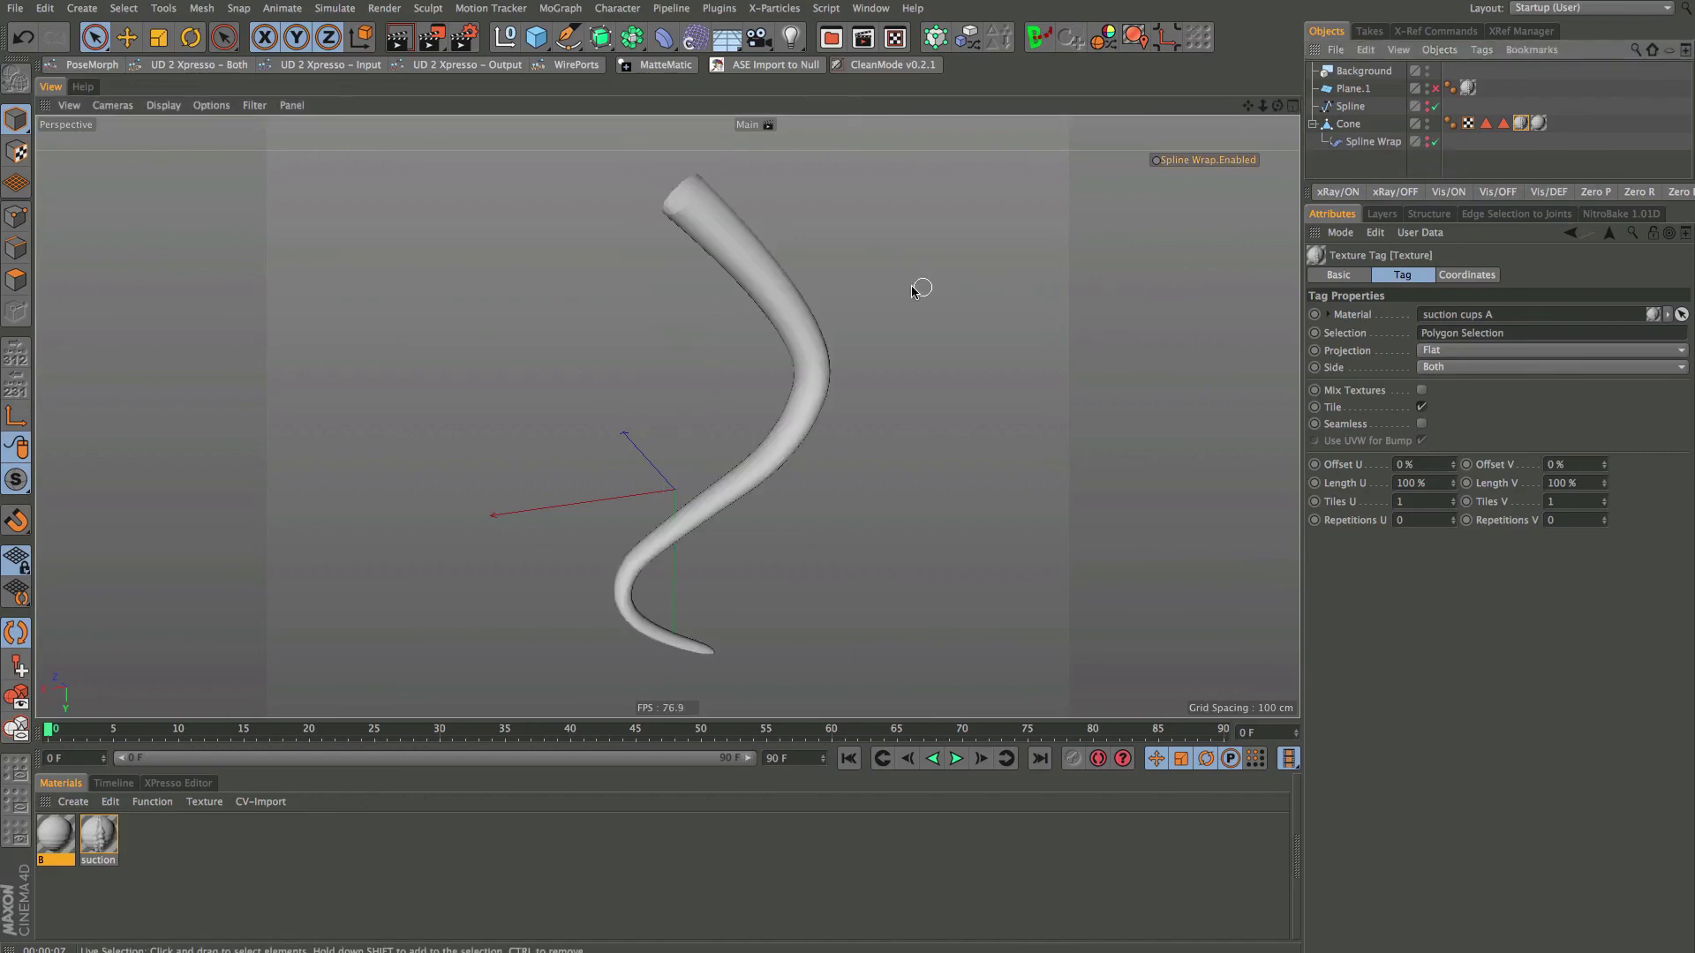
alt+drag(773, 342, 837, 344)
alt+right_drag(799, 413, 872, 387)
alt+drag(704, 469, 703, 443)
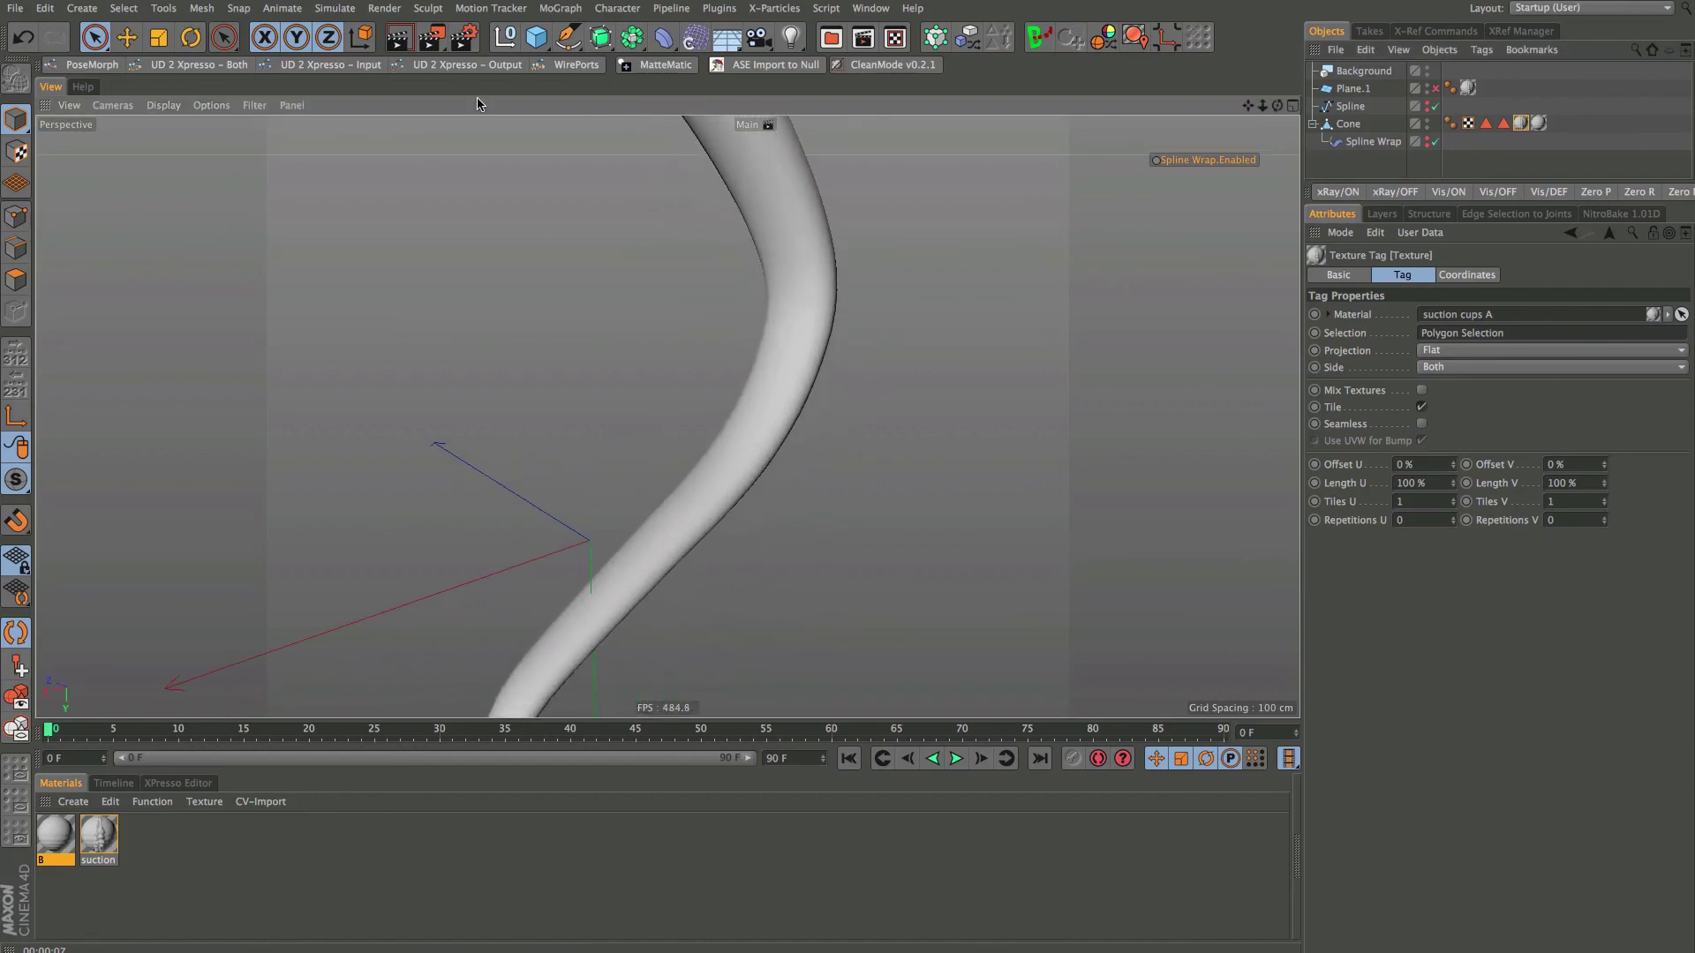
click(399, 37)
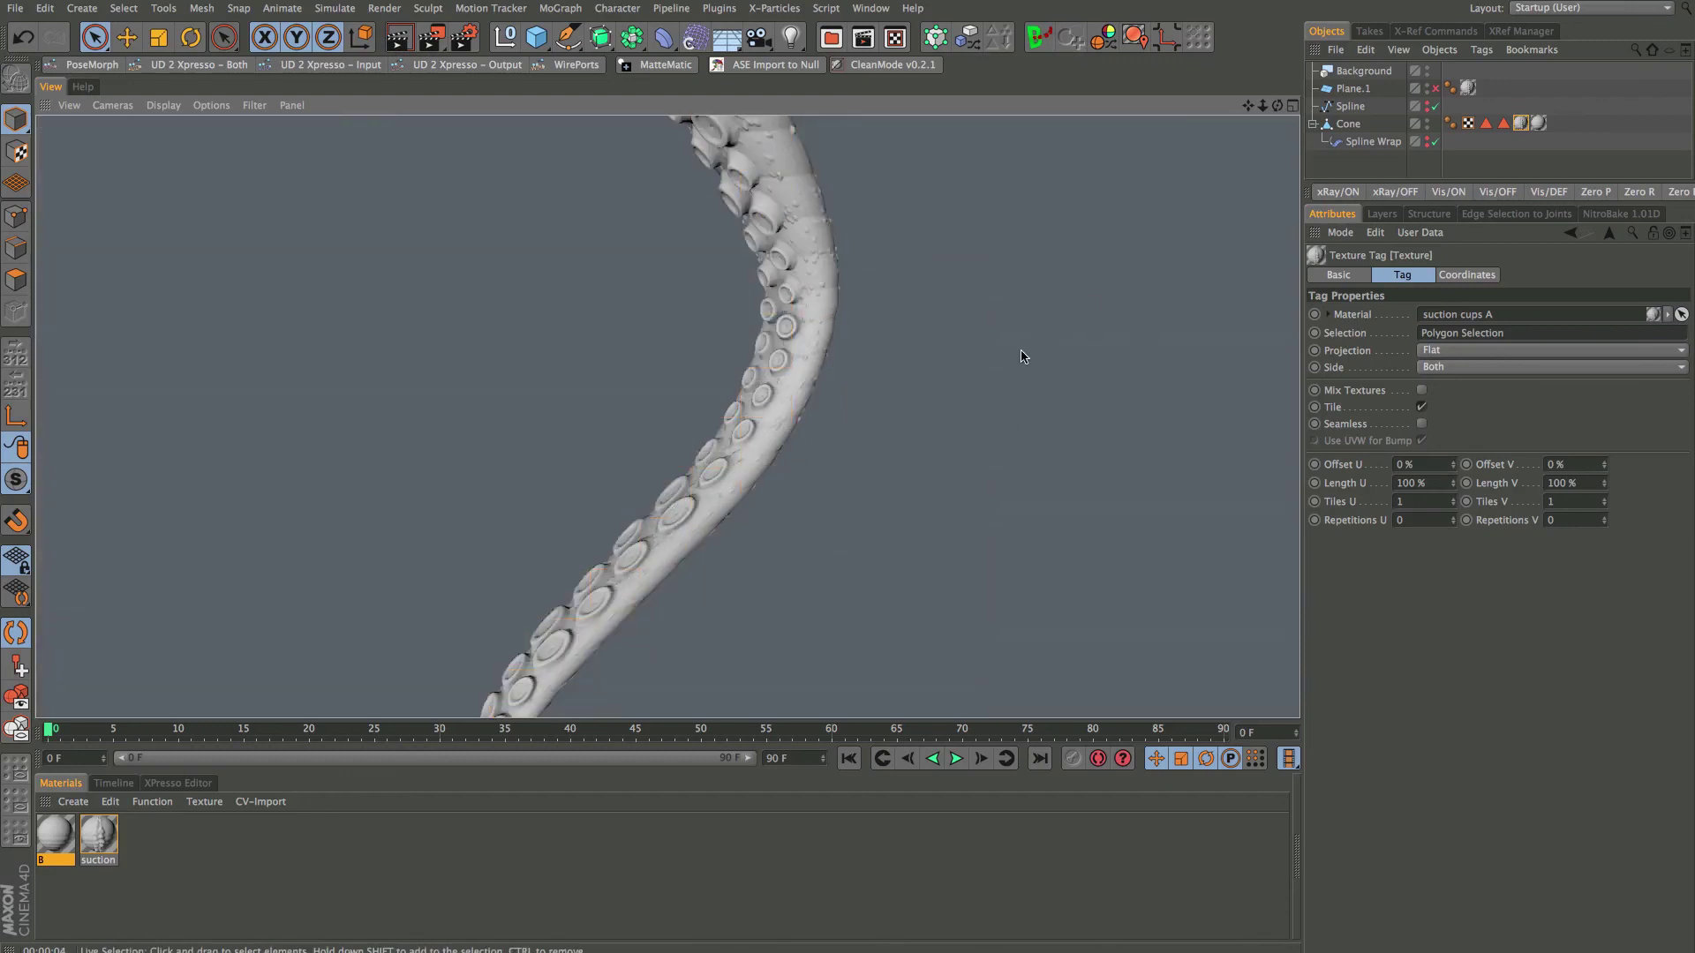
click(1434, 143)
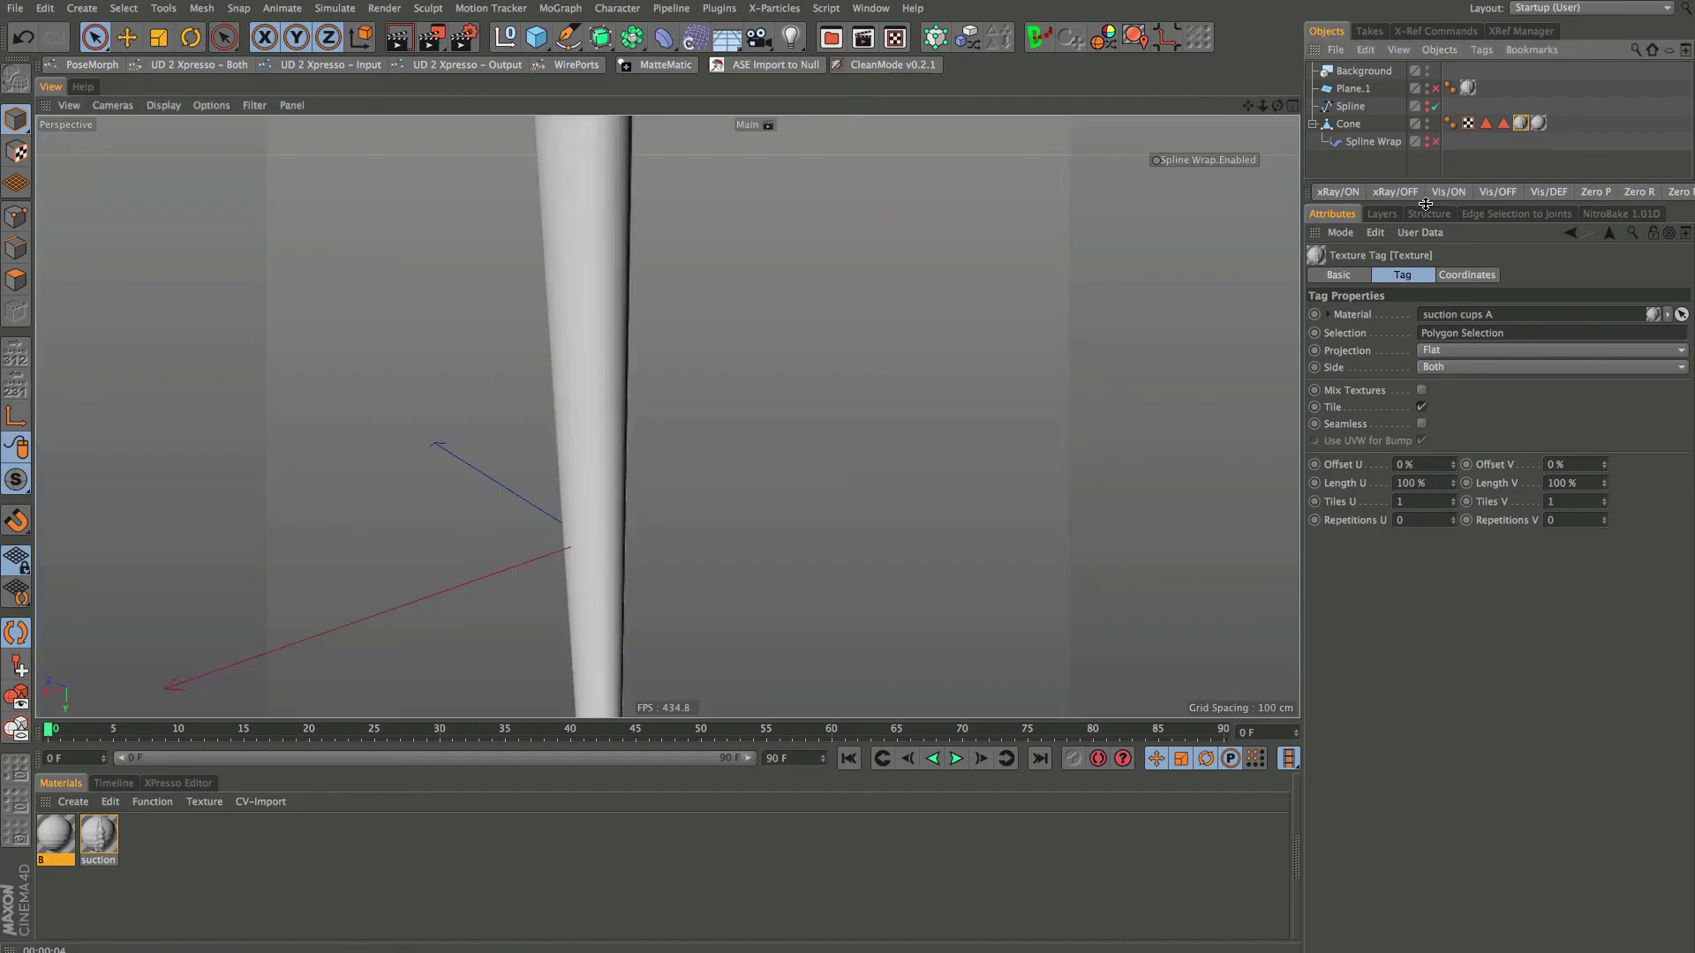
Add a Stick Texture tag to the Cone and record its current texture state
click(1348, 124)
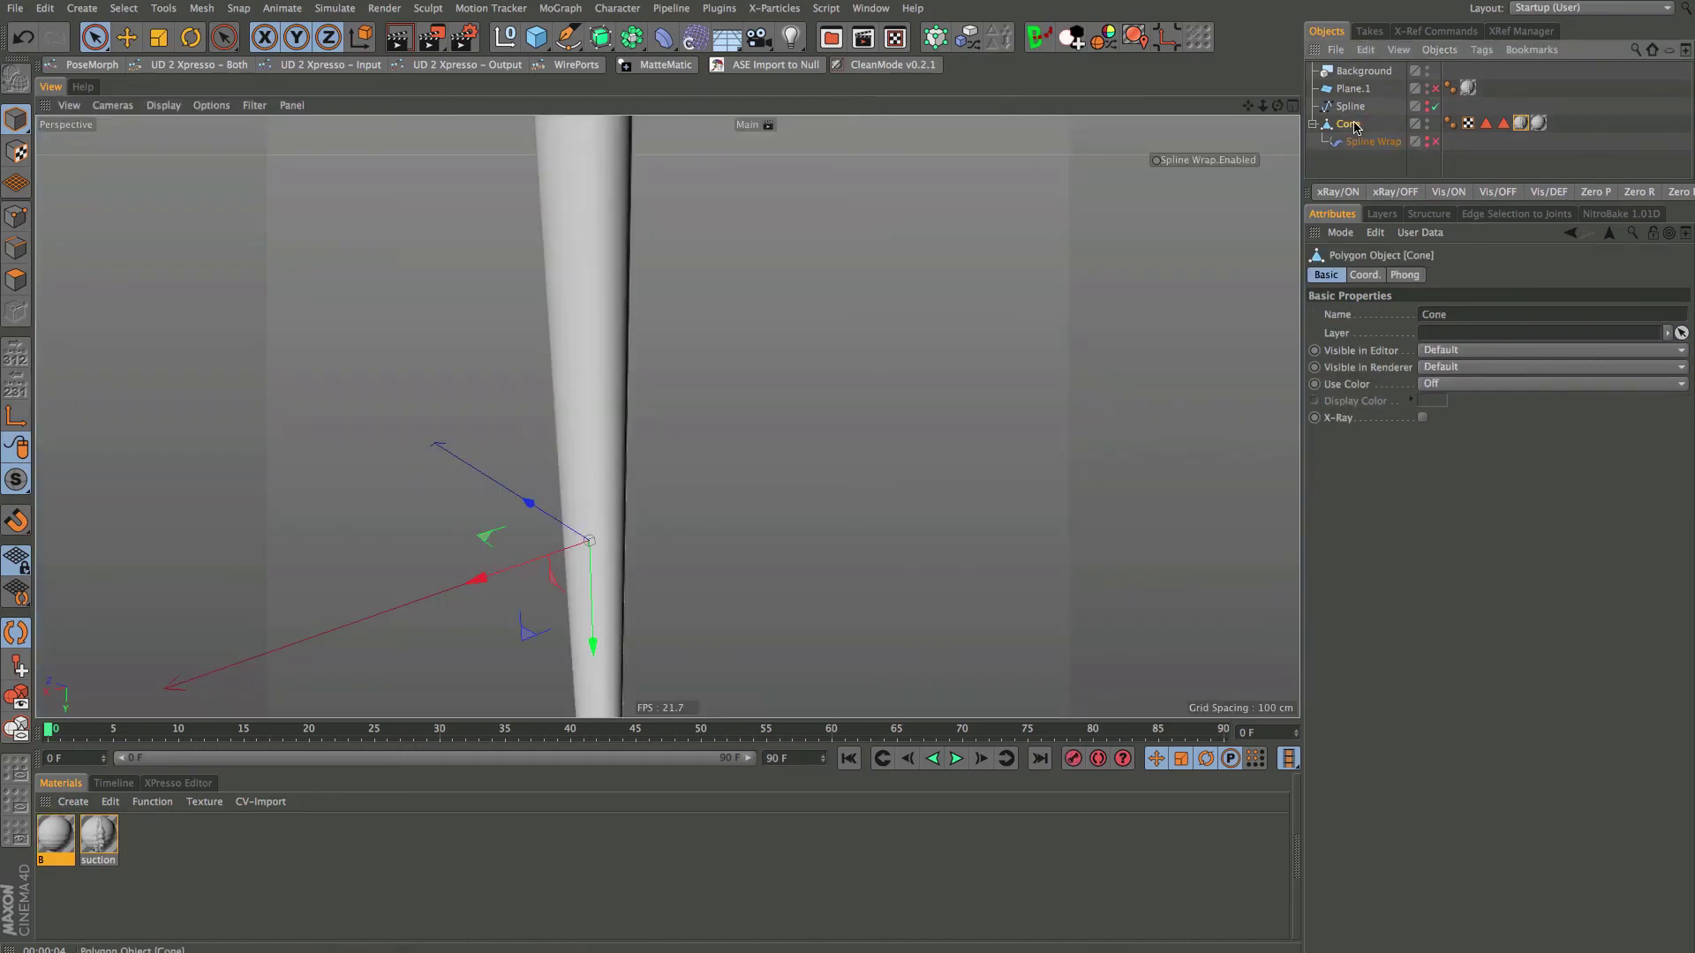
right_click(1356, 128)
mouse_move(1384, 135)
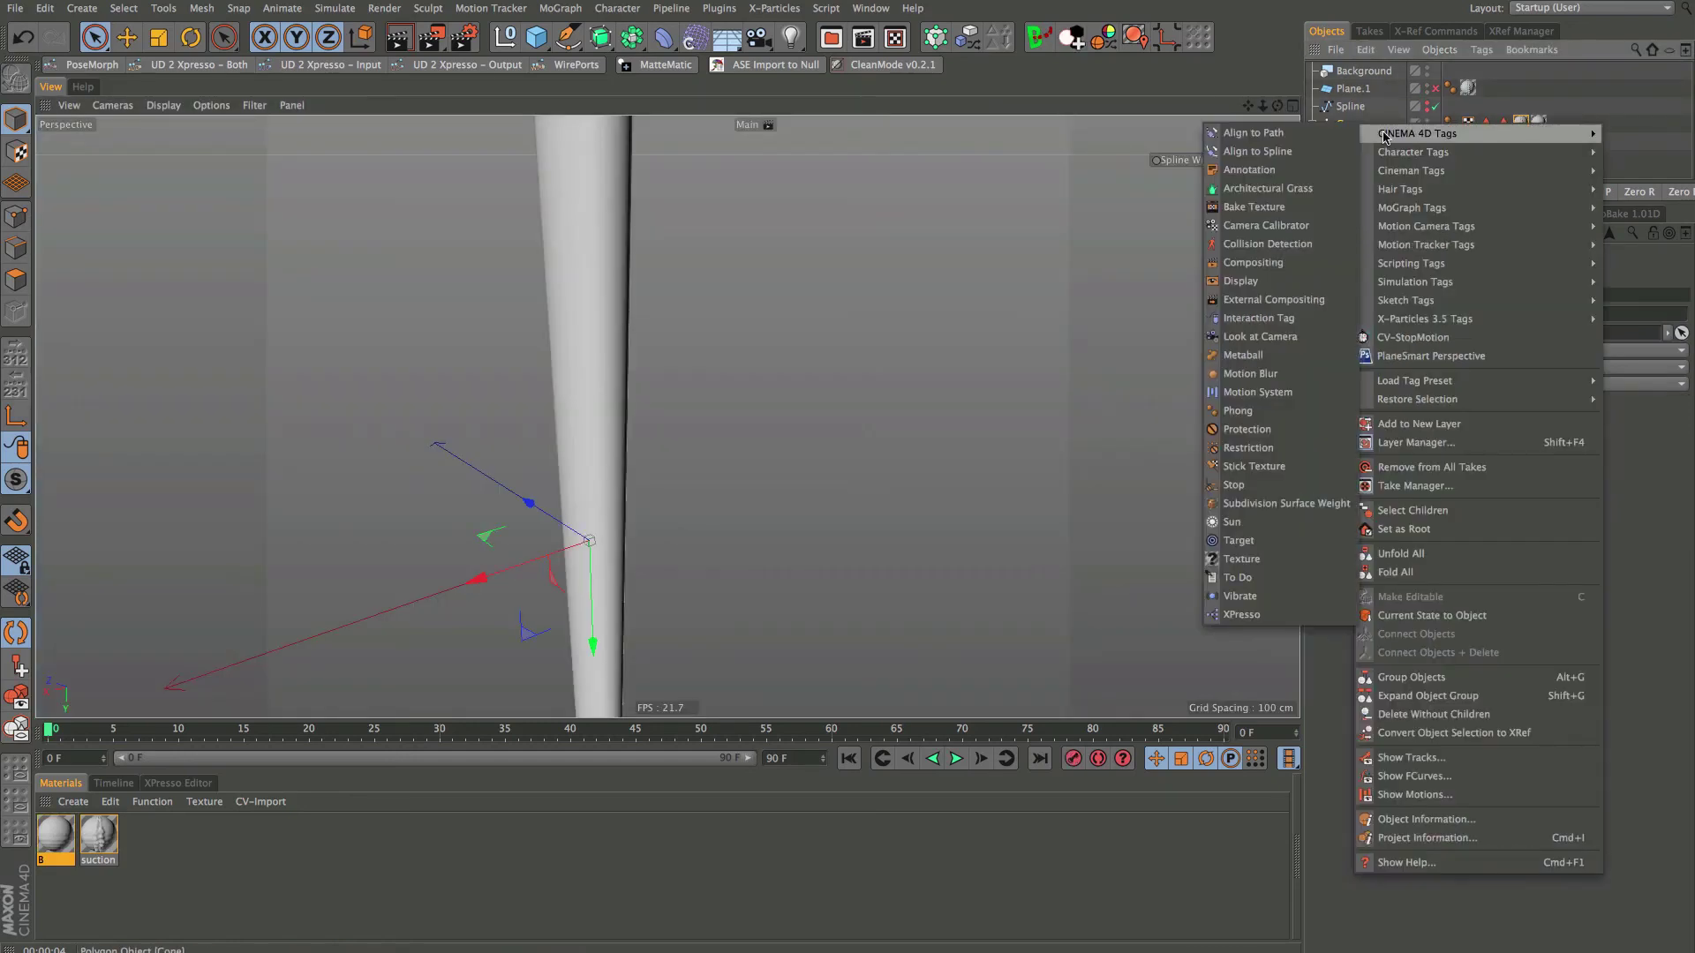
click(1254, 466)
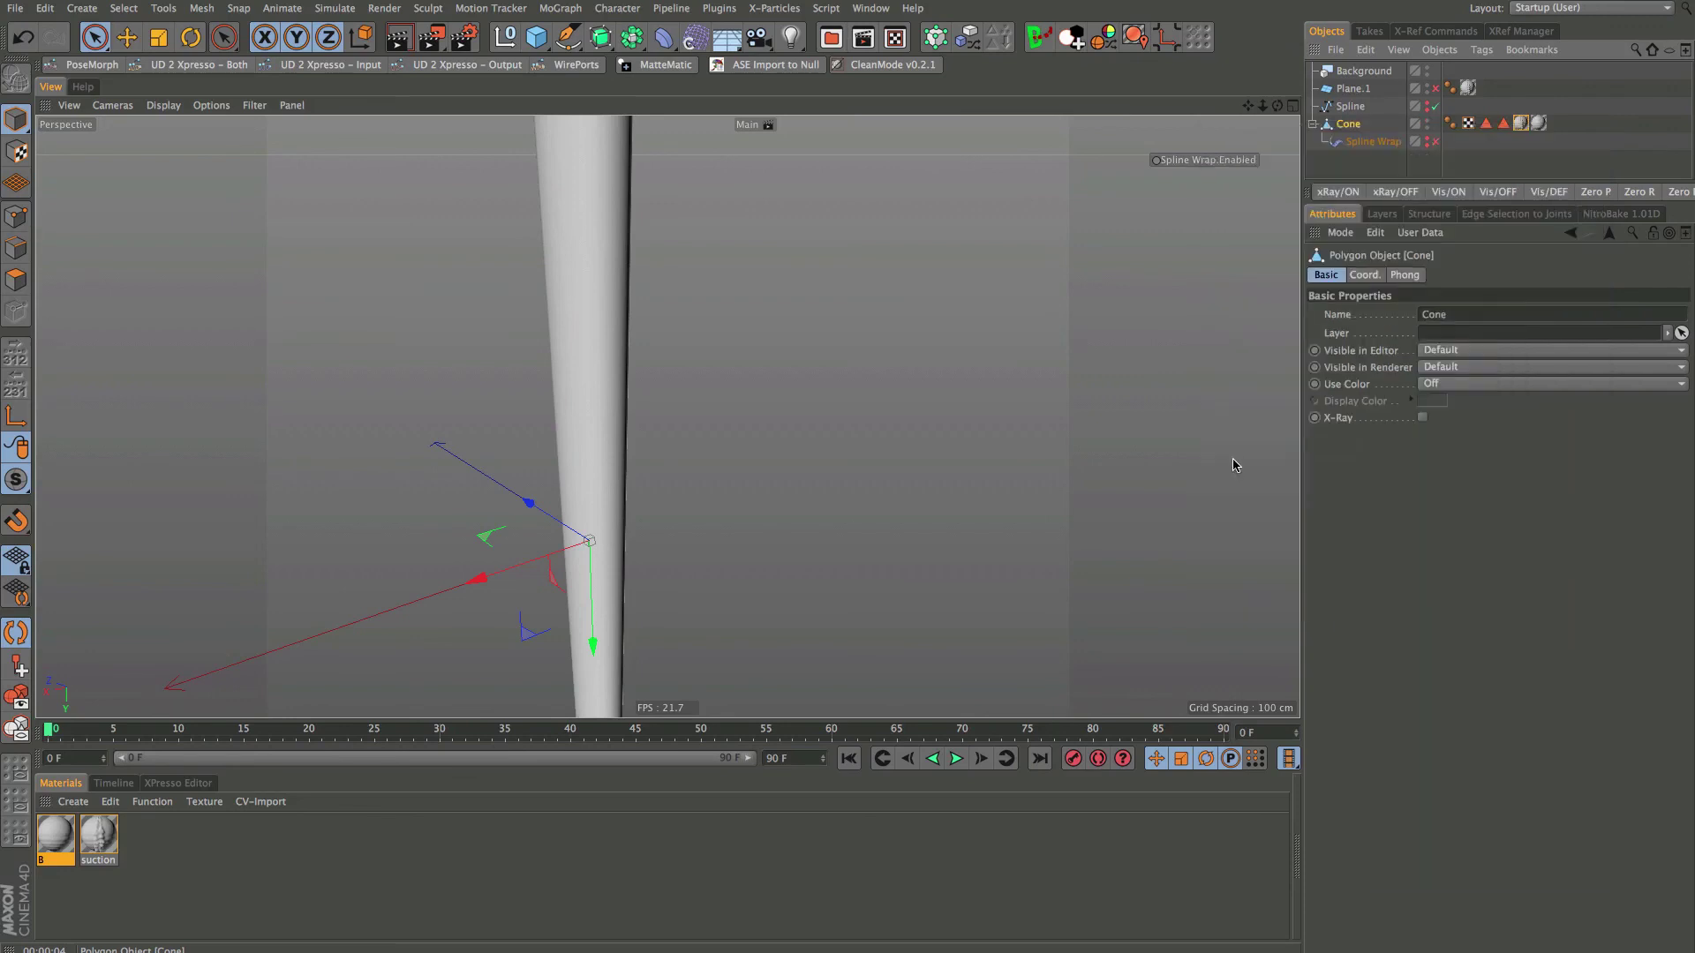
click(1353, 333)
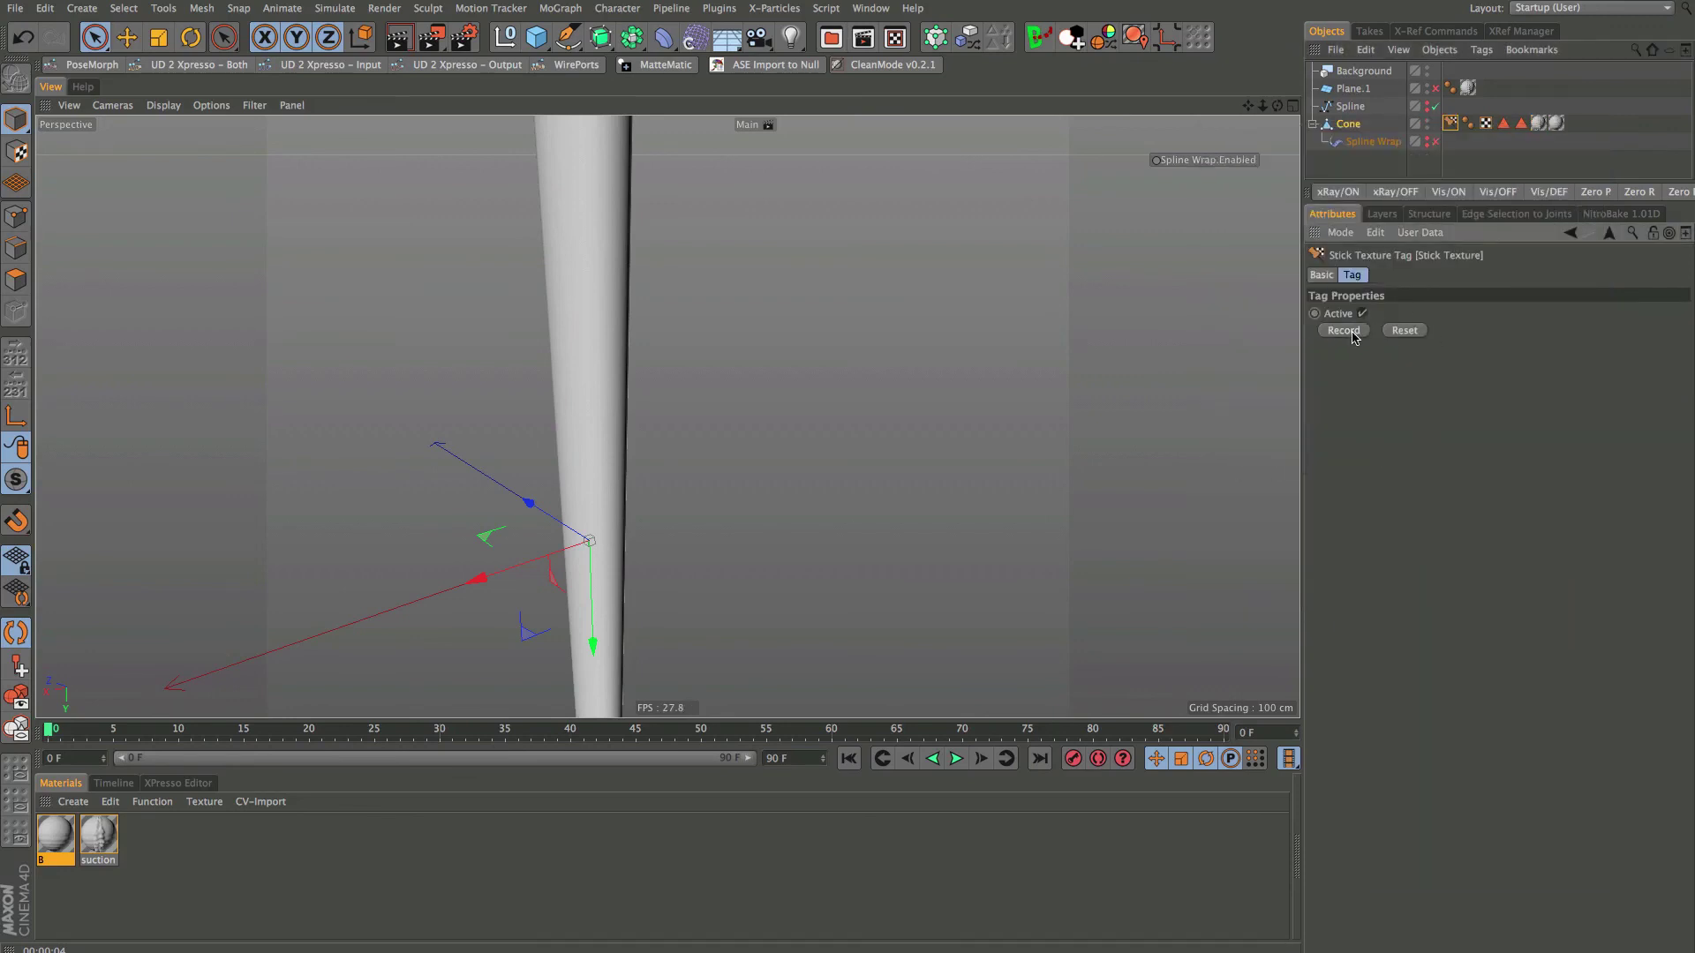
Enable the Spline Wrap and render the bent Cone with its stuck textures
click(1435, 141)
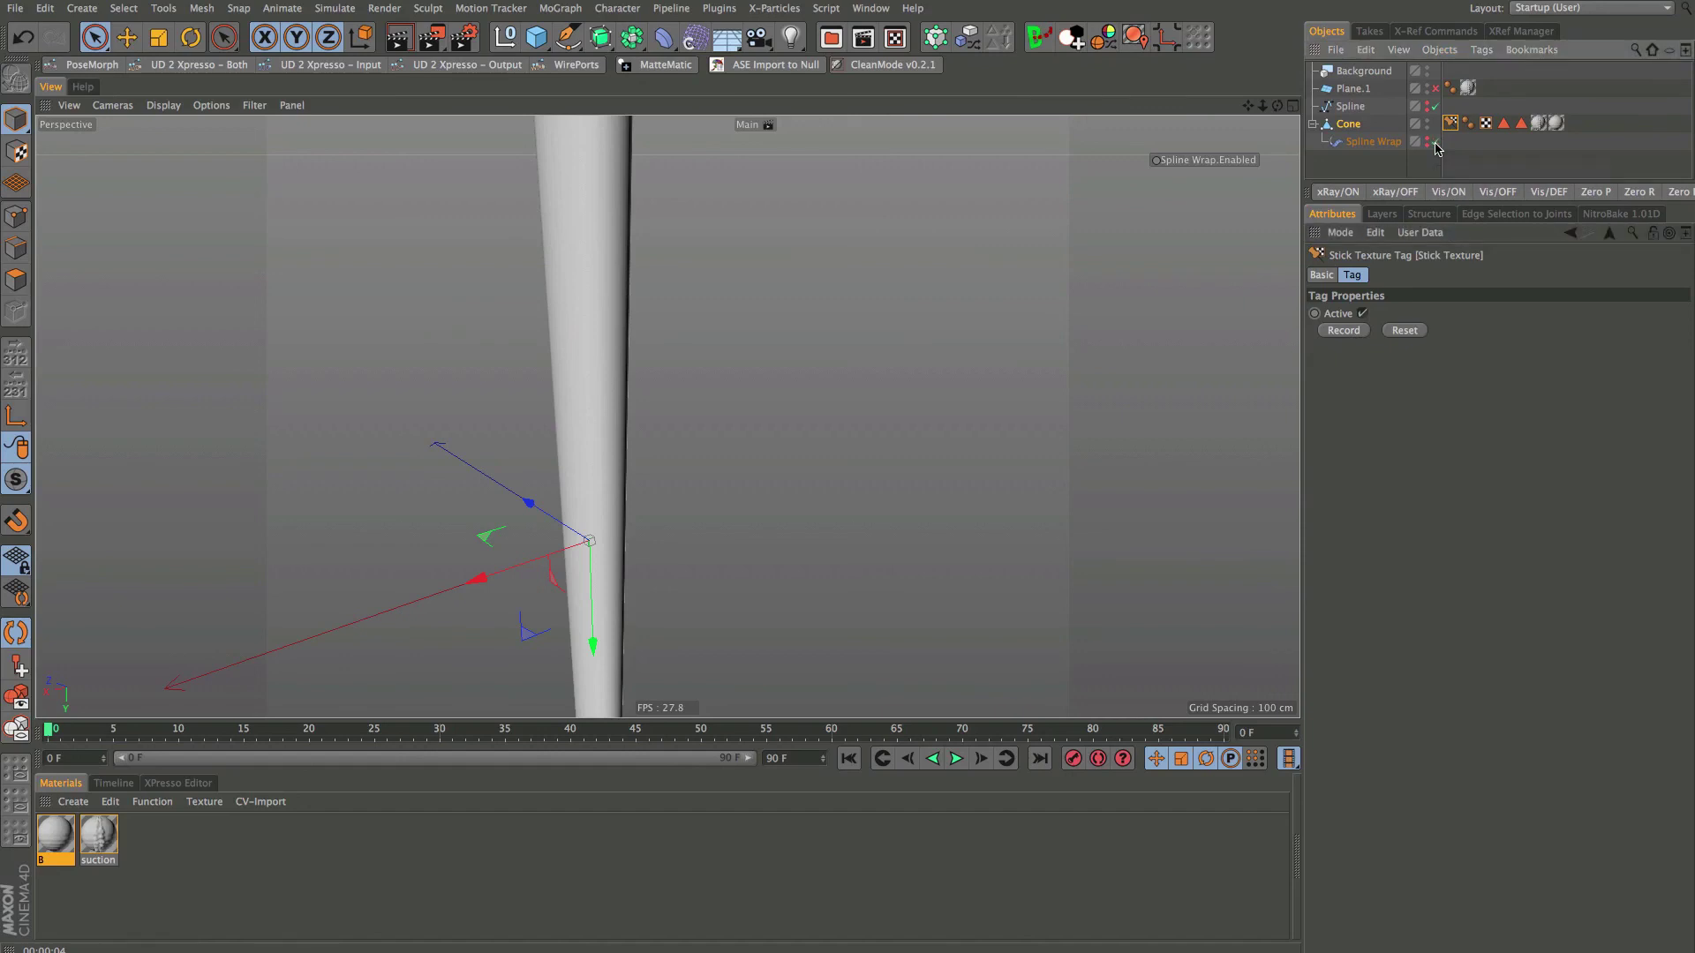
click(401, 38)
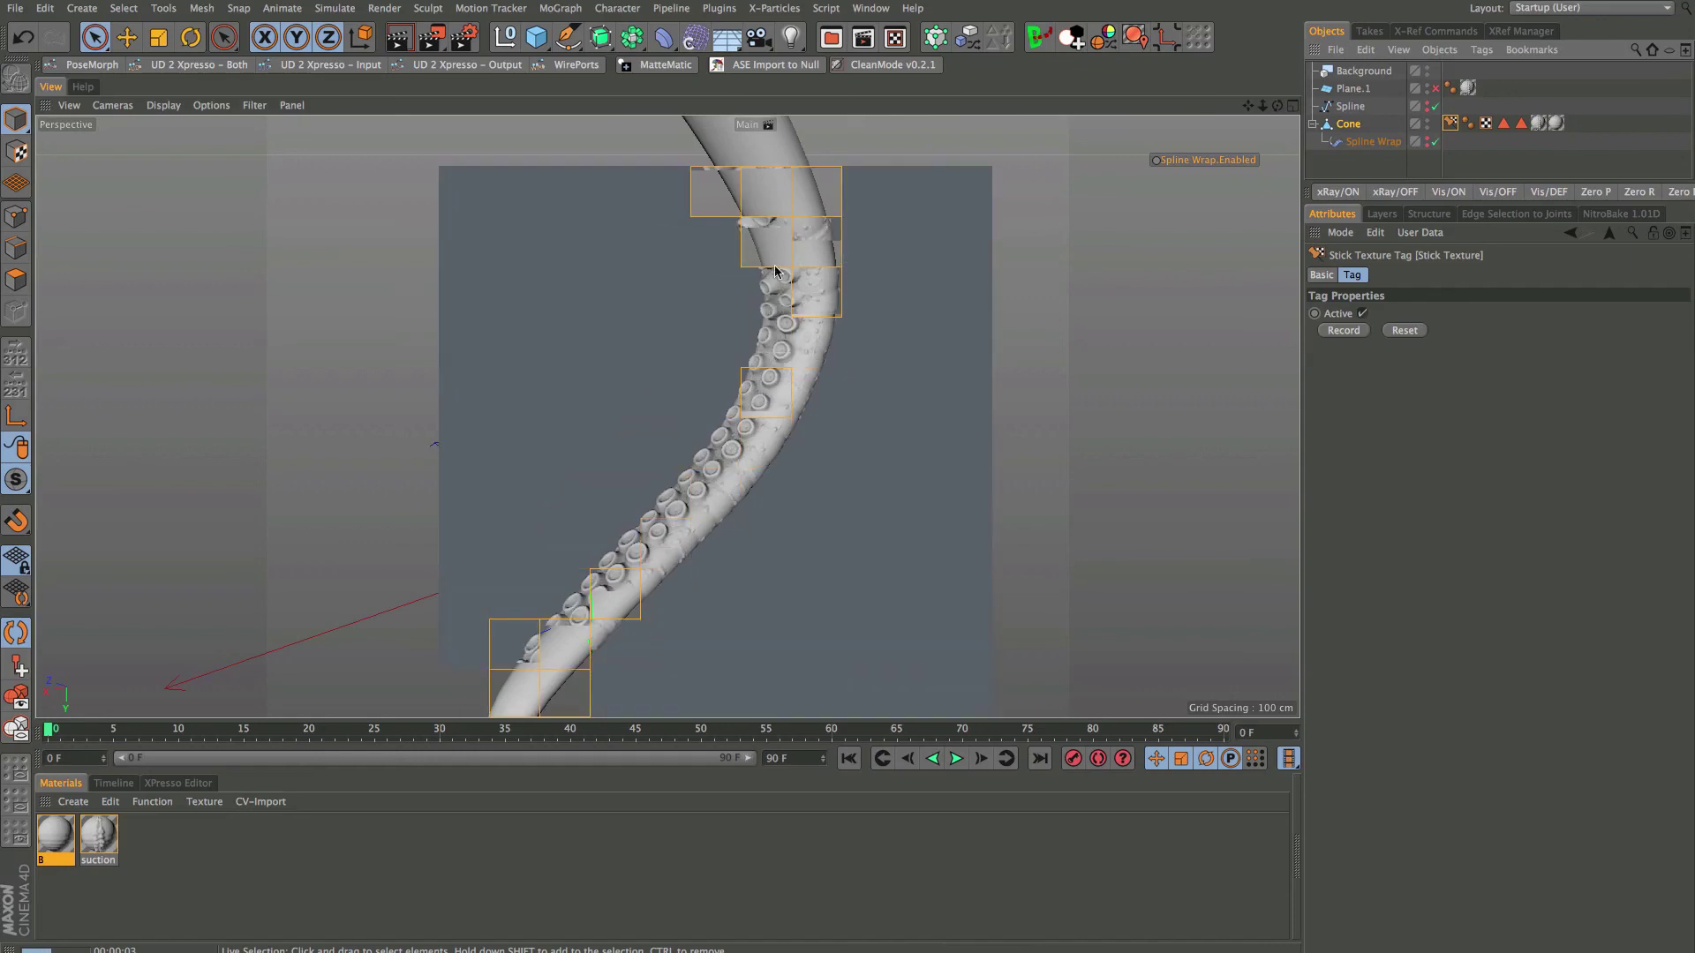
click(761, 202)
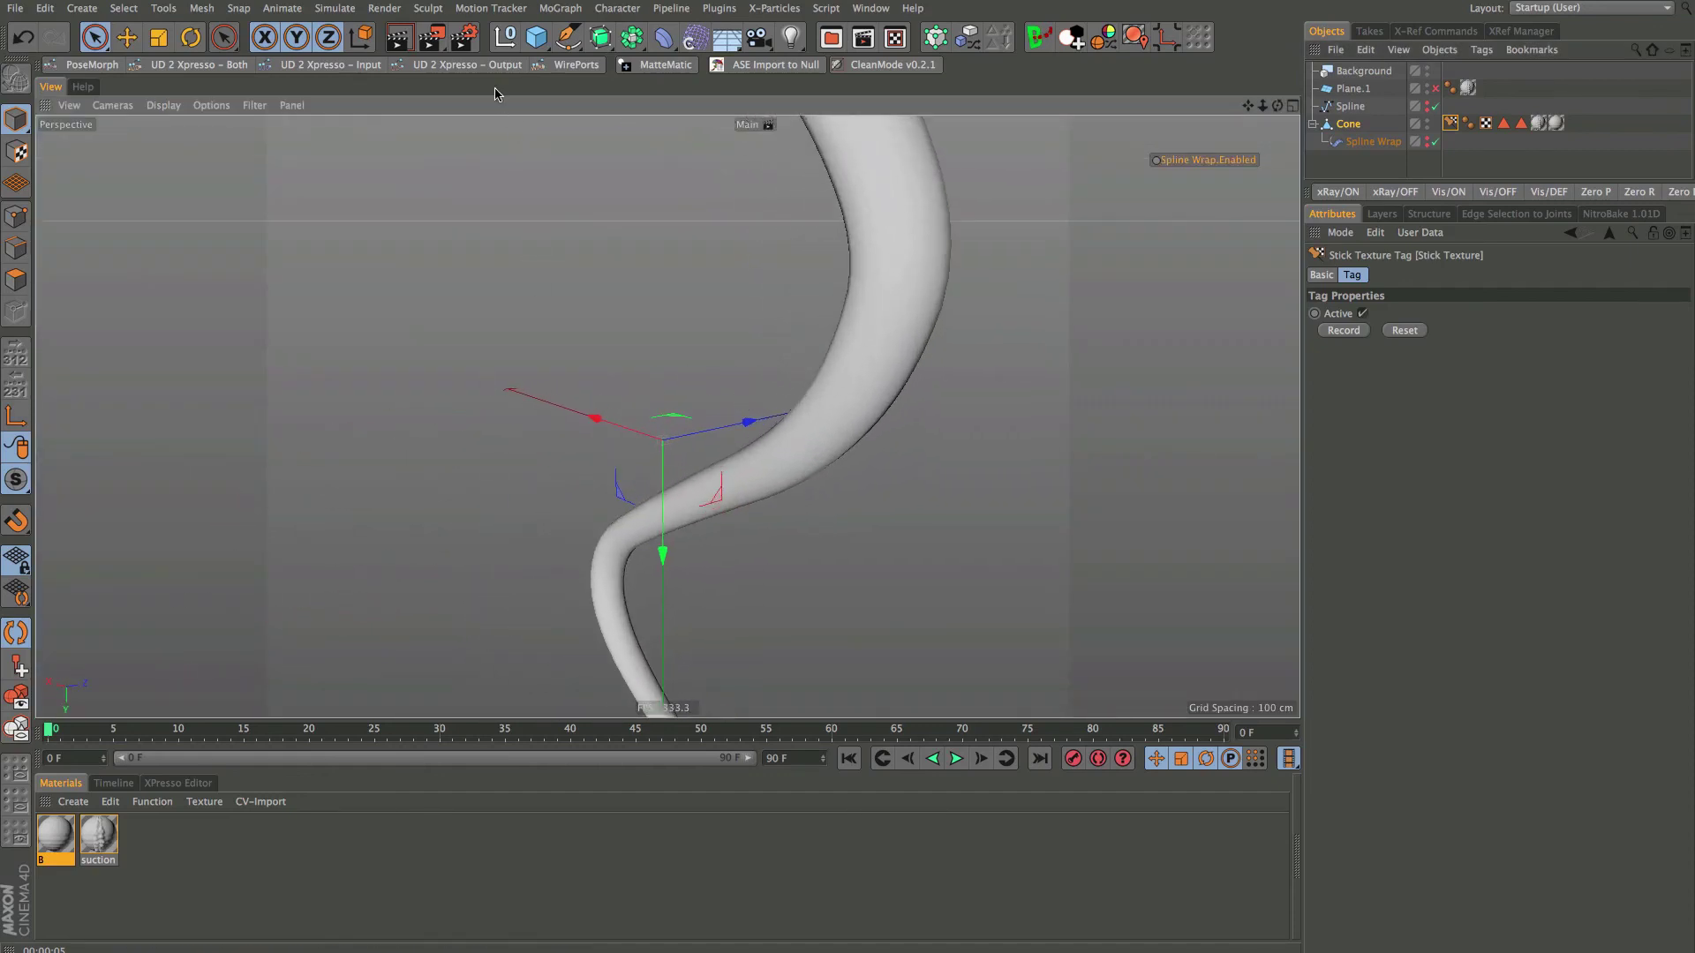
Render the bent tentacle from different viewing angles to examine its suction cups and surface displacement
key(ctrl+r)
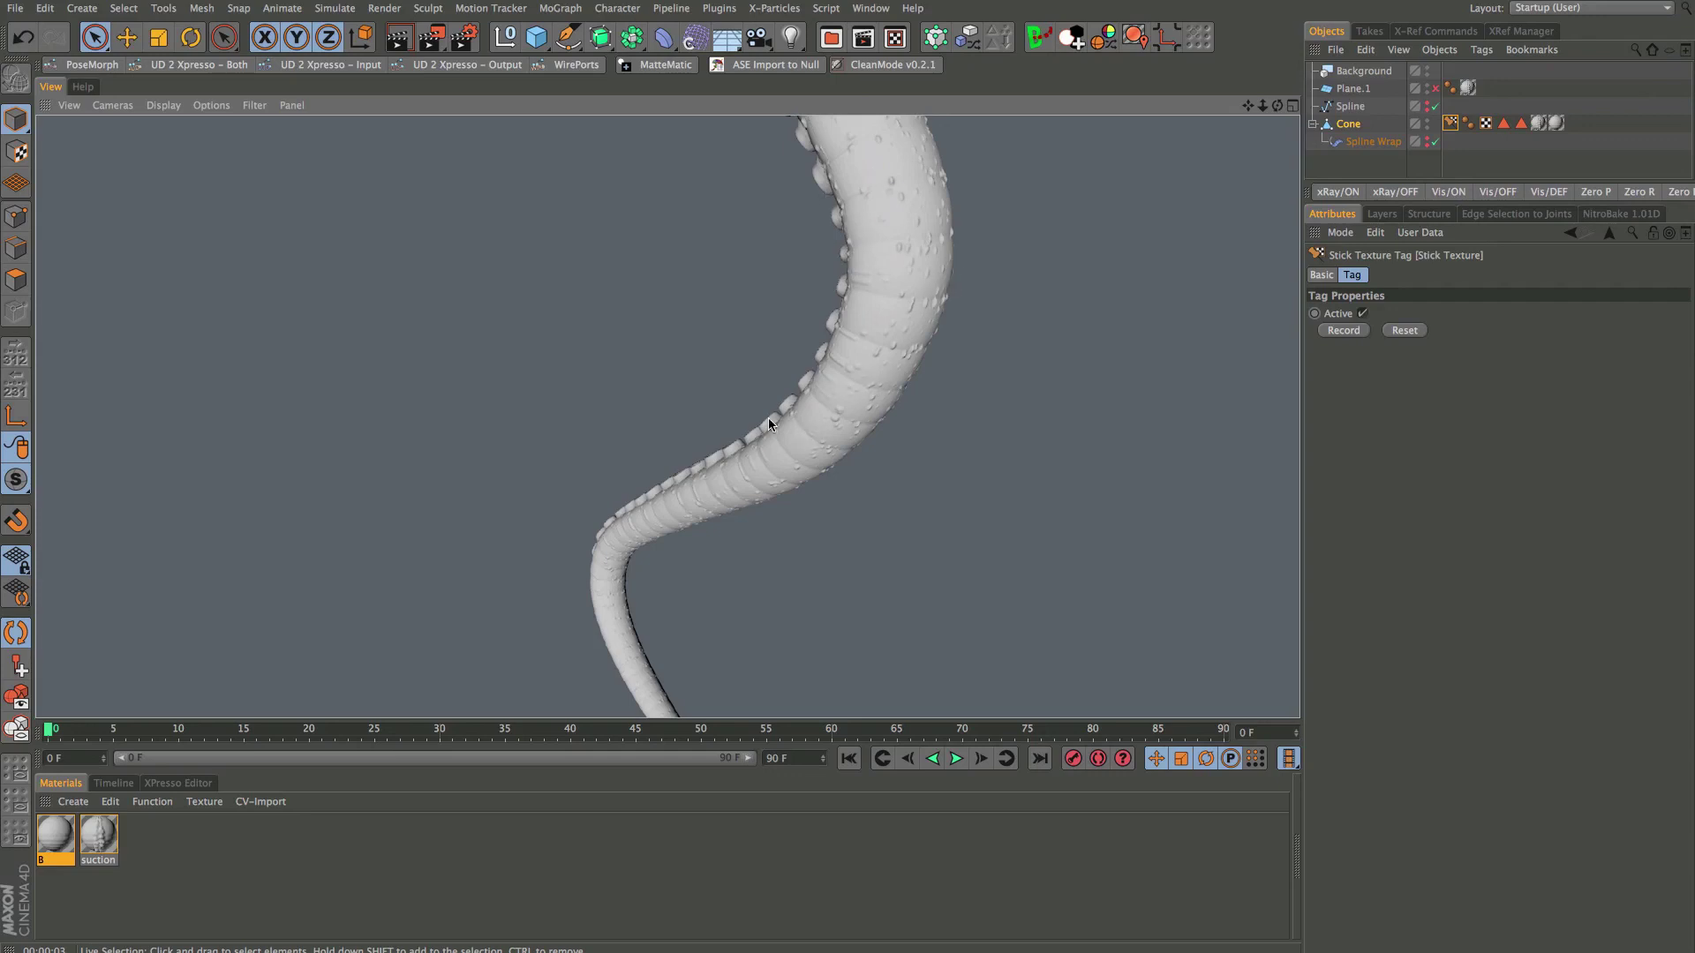
alt+drag(739, 451, 959, 477)
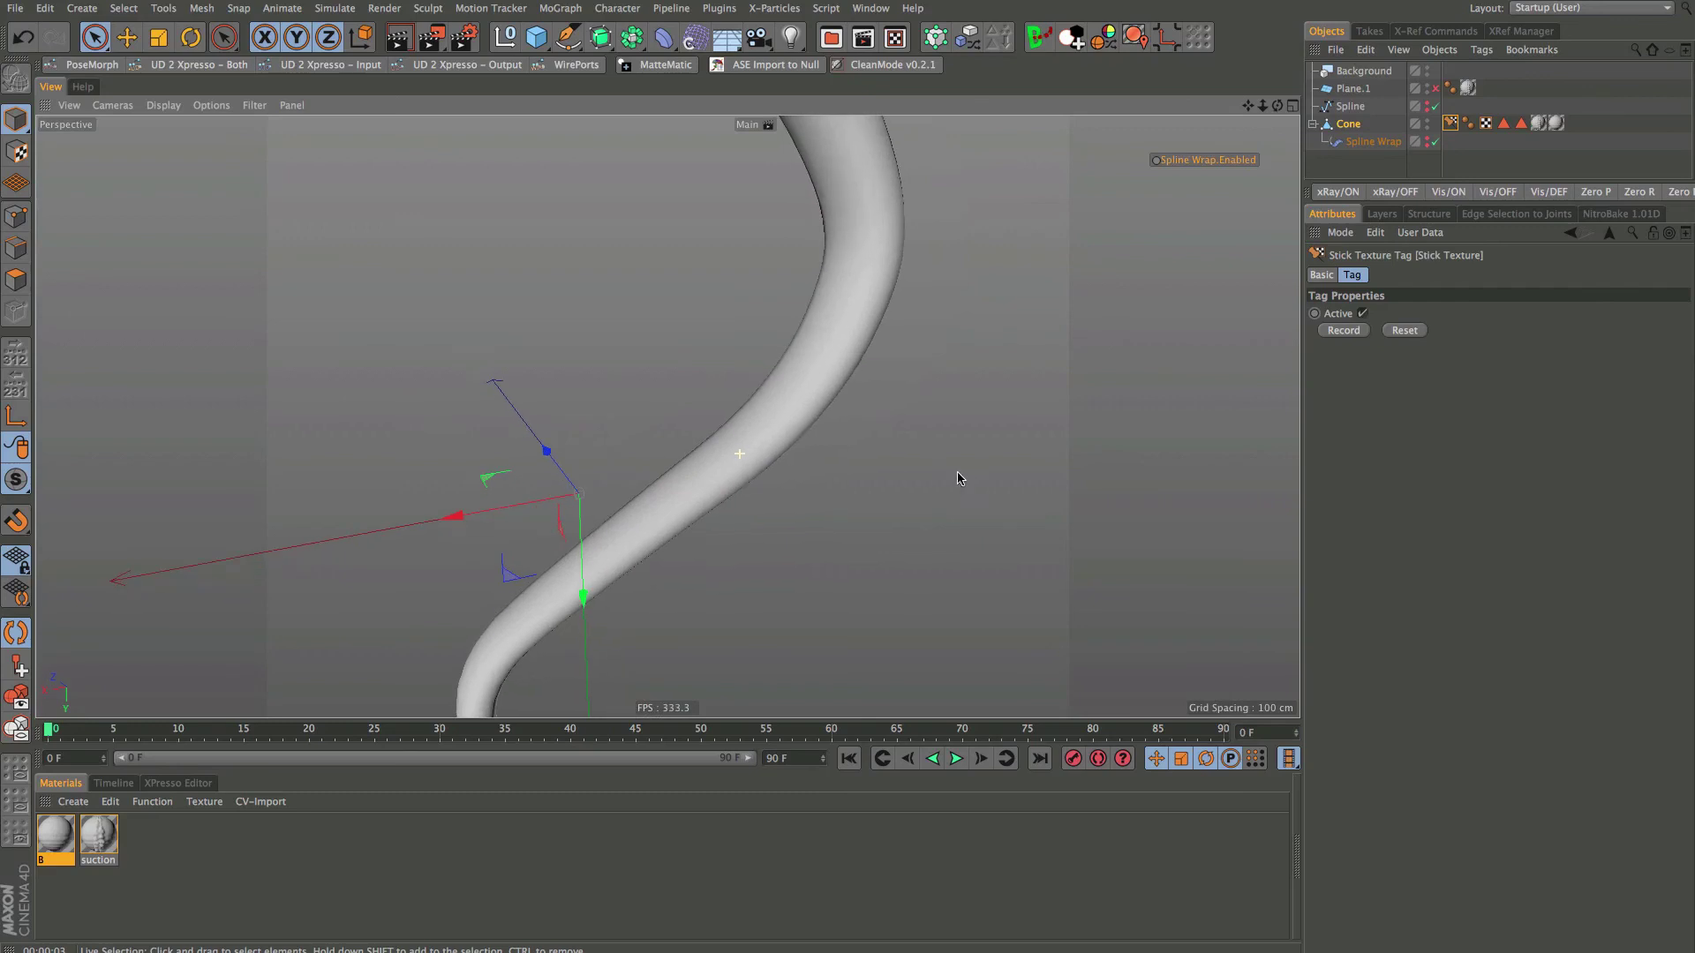
click(398, 37)
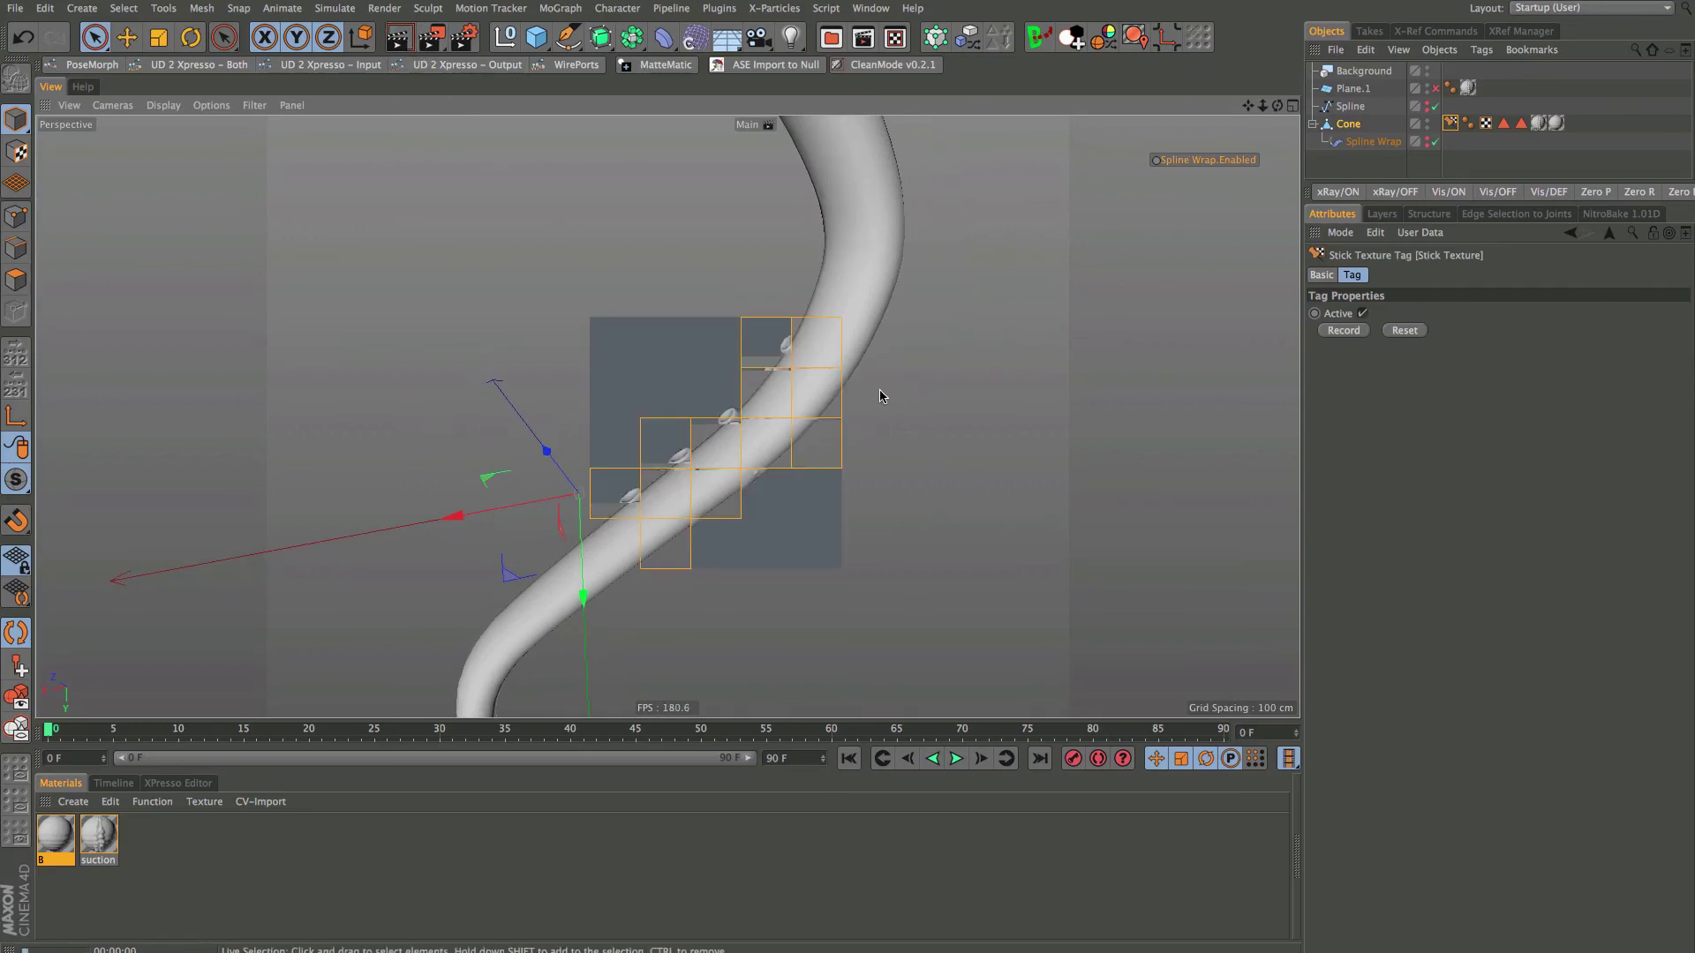